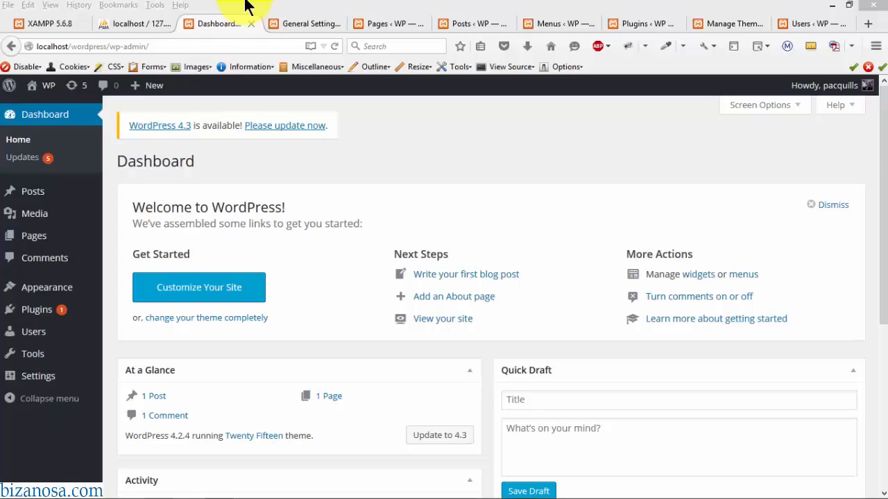
# - Create a phpMyAdmin database named 'database', then return to the WordPress Dashboard
pyautogui.click(58, 25)
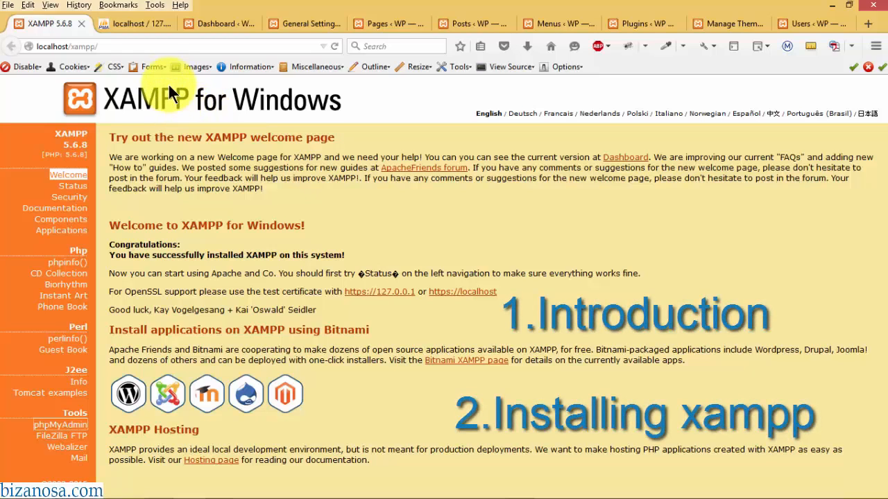
pyautogui.click(150, 28)
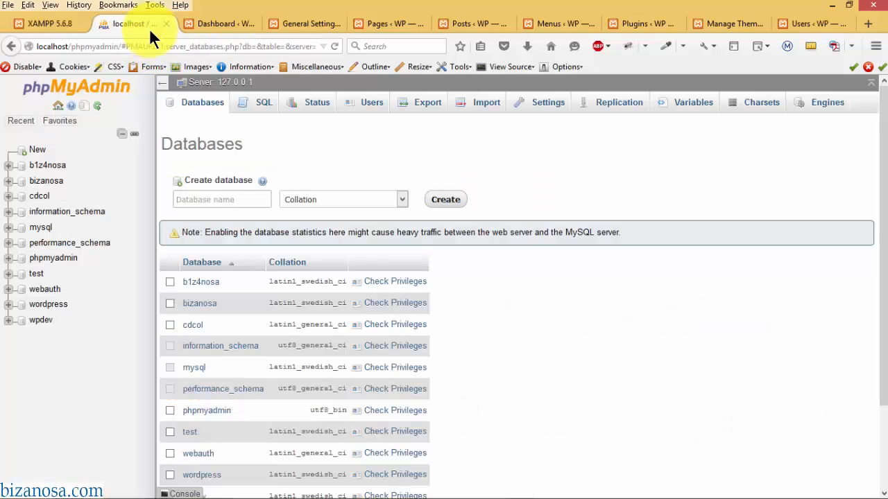
pyautogui.click(224, 199)
pyautogui.write('database')
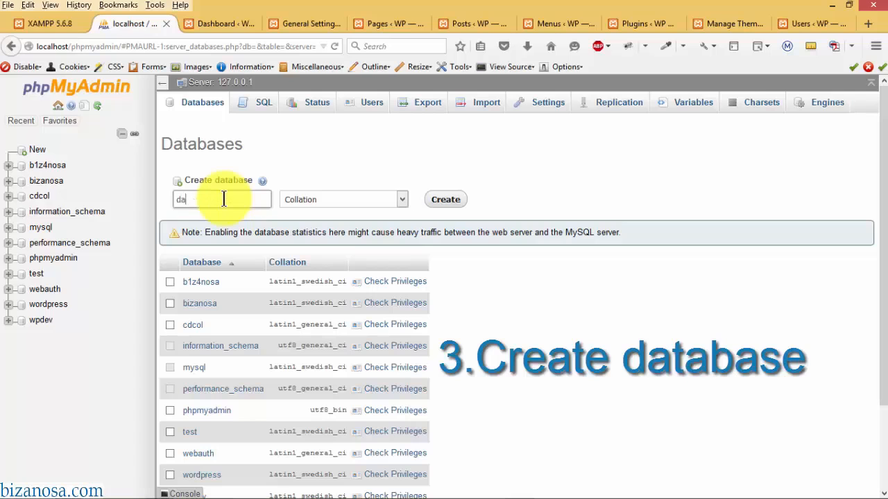
pyautogui.click(437, 200)
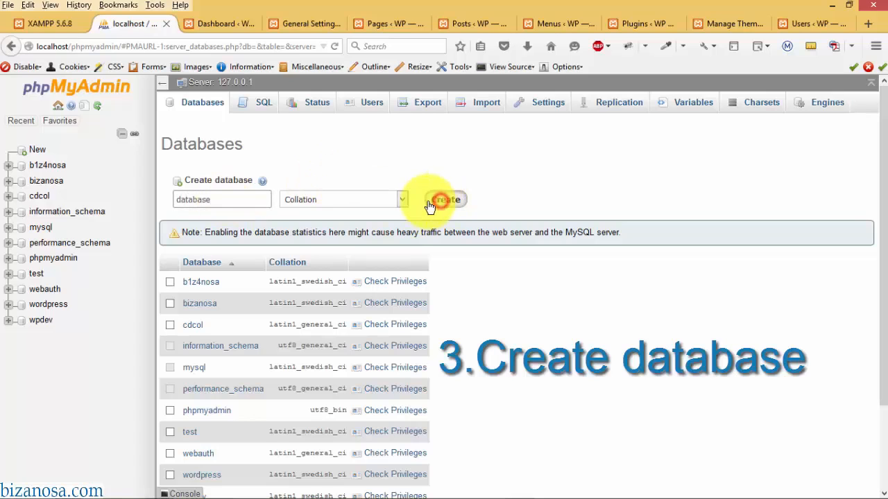
pyautogui.click(228, 21)
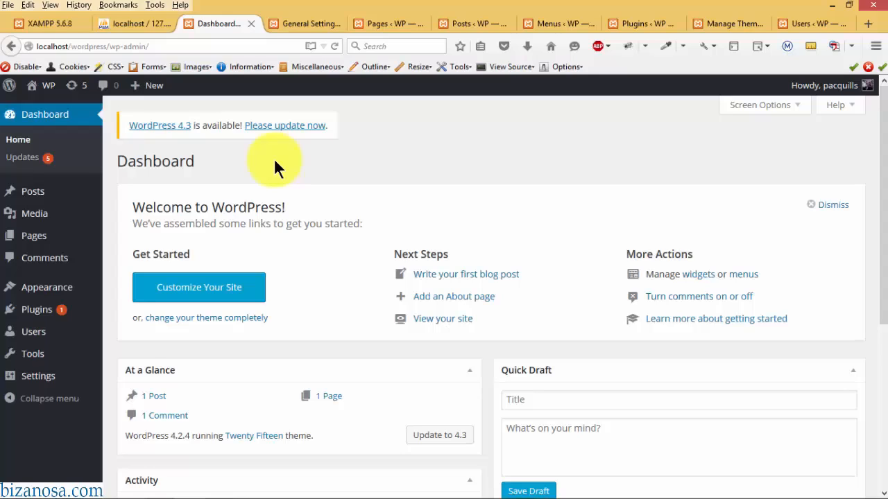
# - Browse the General Settings, Pages and Posts admin screens in turn
pyautogui.click(304, 23)
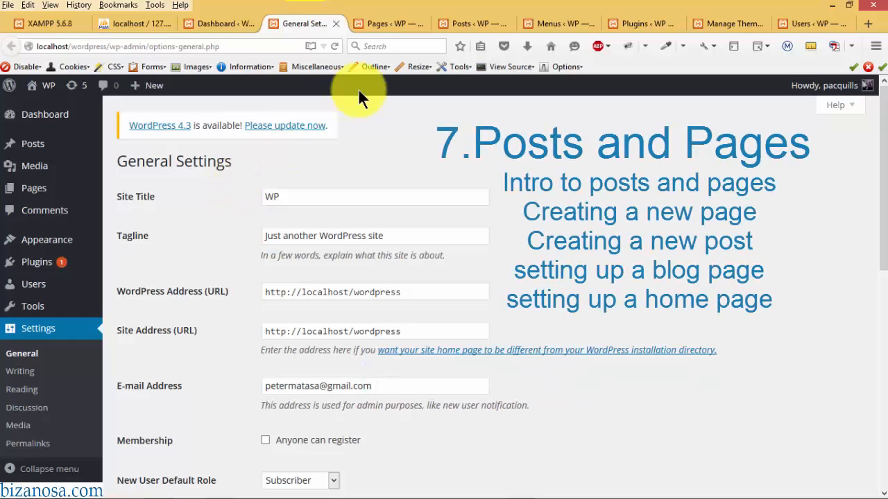
pyautogui.click(390, 27)
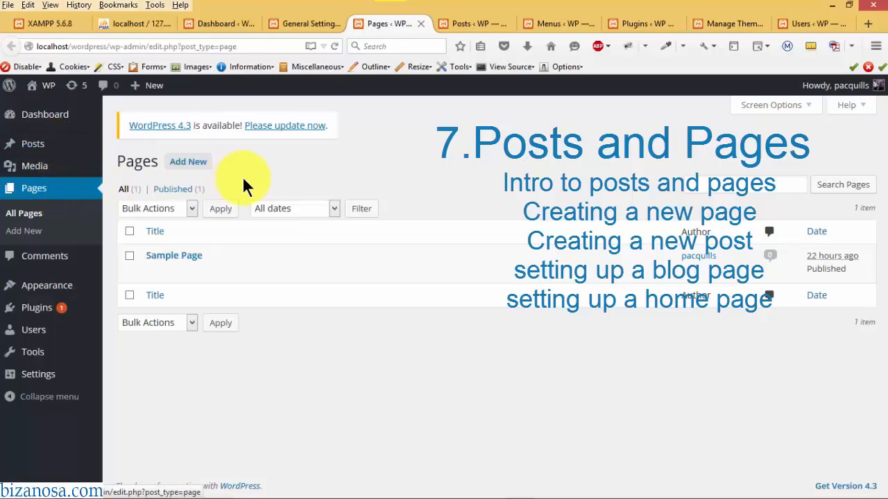
pyautogui.click(469, 22)
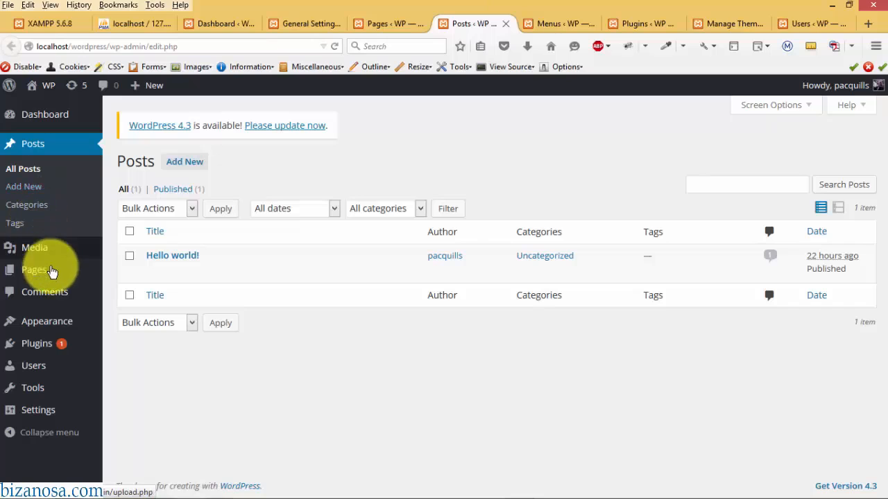
pyautogui.moveTo(66, 275)
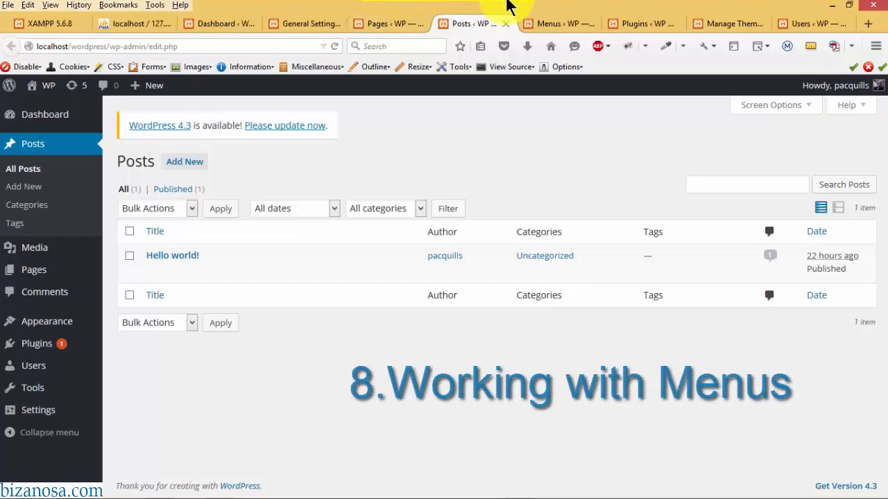
# - Create a menu named 'created', then view the installed Plugins list
pyautogui.click(552, 21)
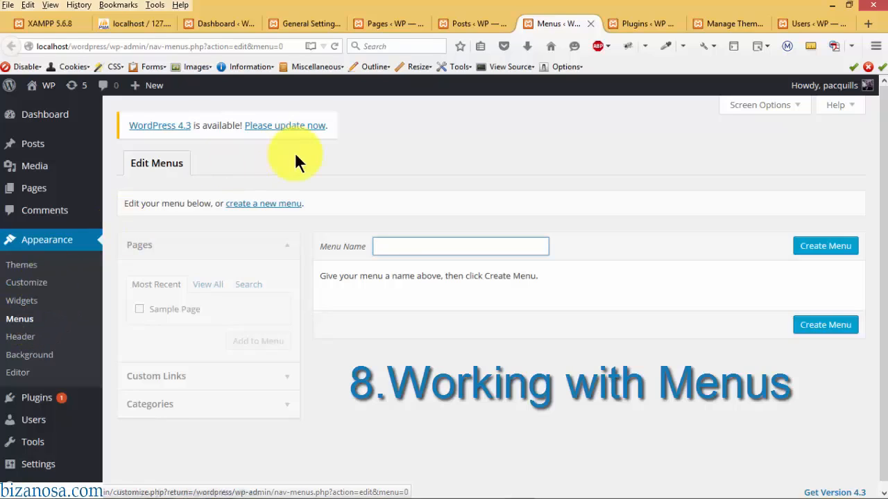
pyautogui.click(384, 246)
pyautogui.write('c')
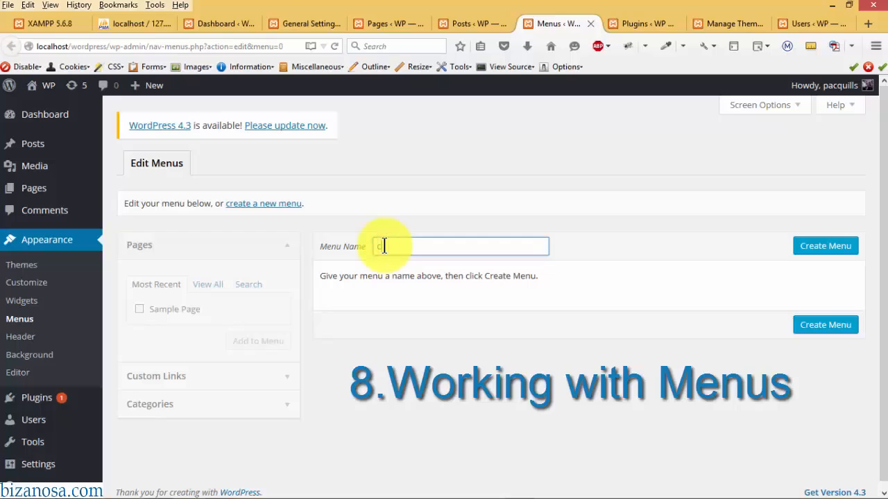
pyautogui.write('reated')
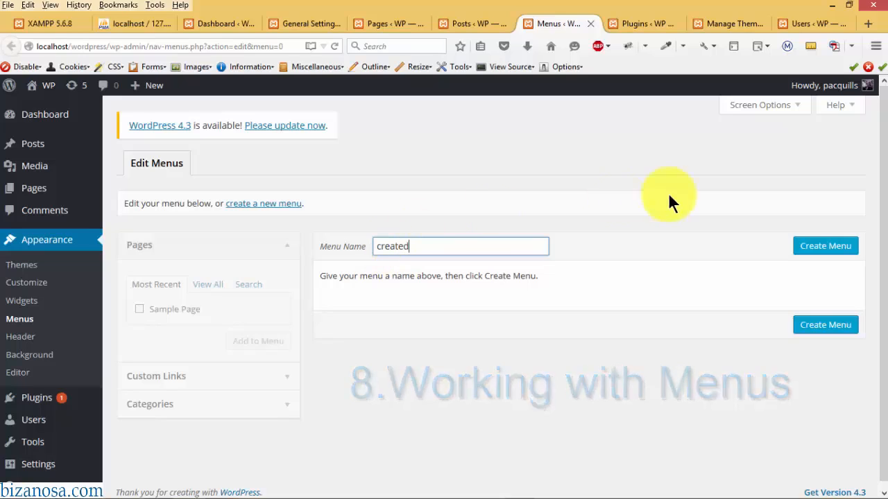
pyautogui.click(820, 246)
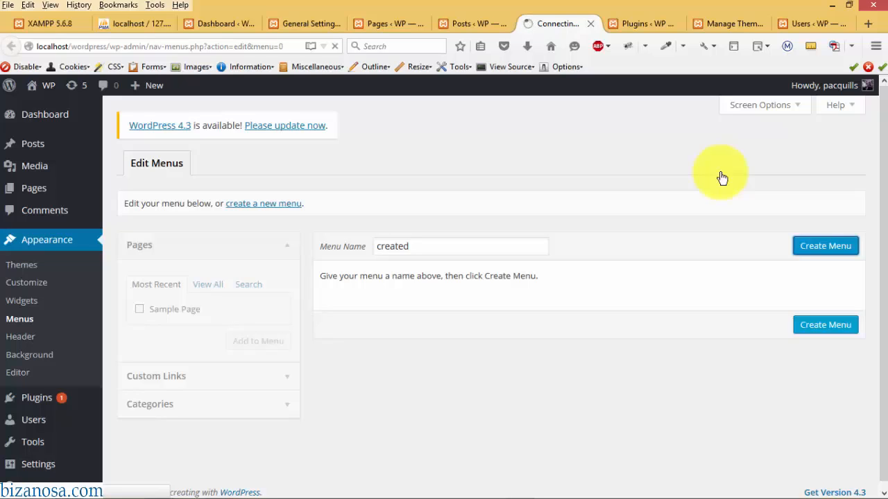
pyautogui.click(643, 23)
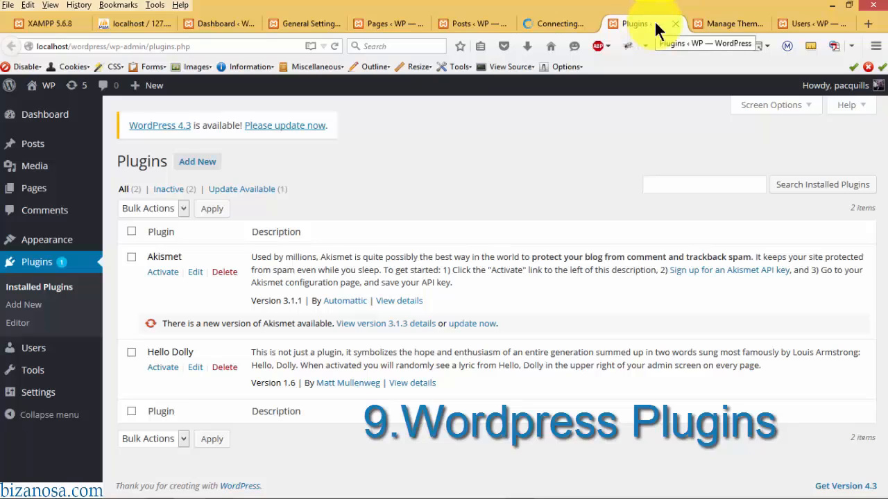
# - Visit Add New Plugins, Themes, Users, General Settings and Dashboard, then the XAMPP welcome page
pyautogui.click(198, 164)
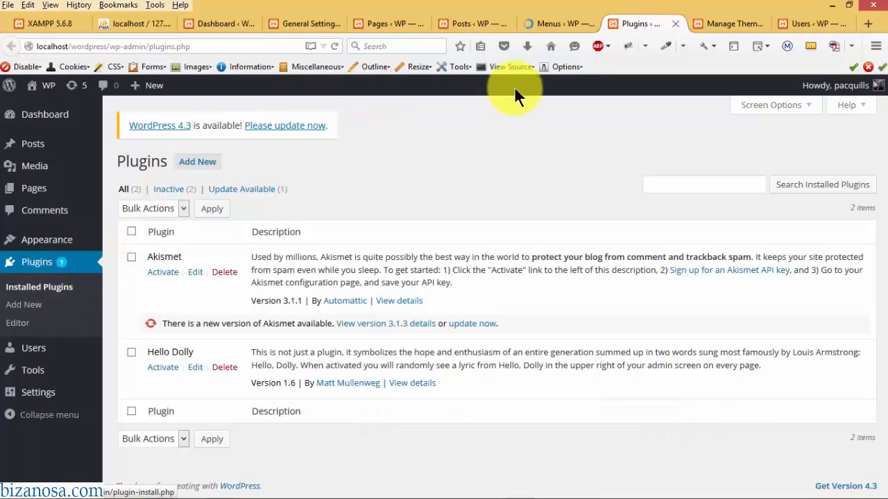
pyautogui.click(719, 25)
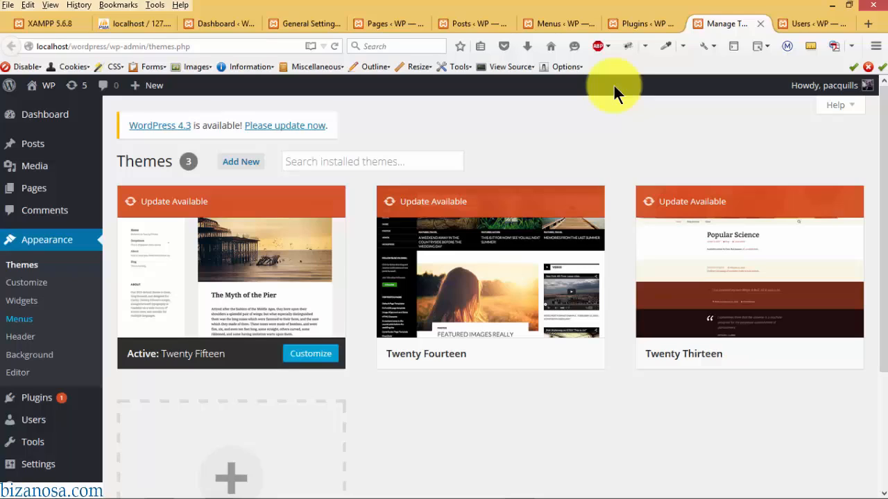
pyautogui.click(803, 23)
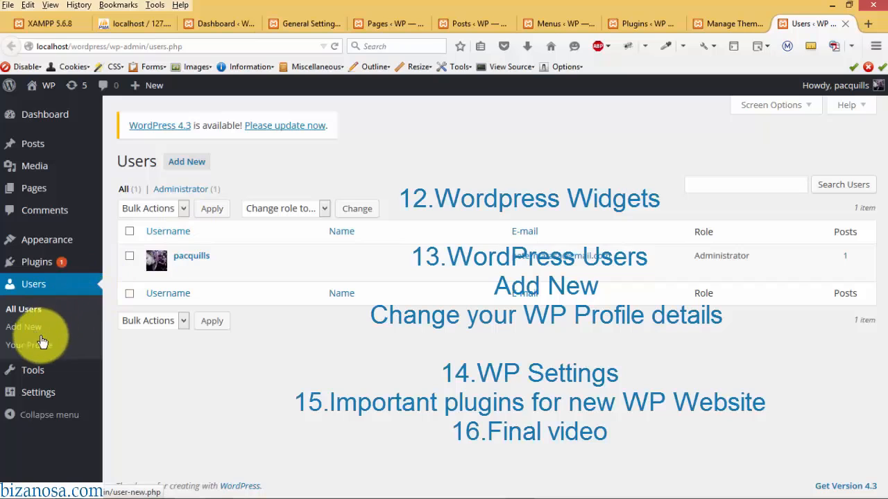
pyautogui.click(302, 19)
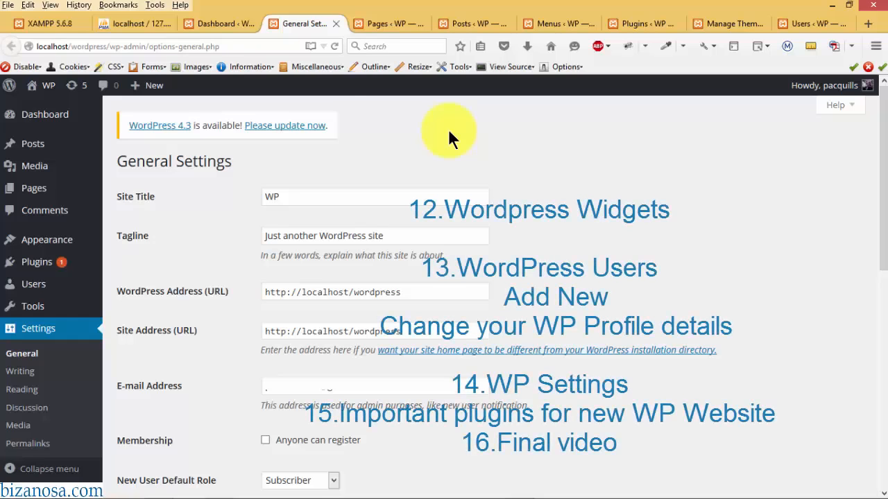
pyautogui.click(219, 20)
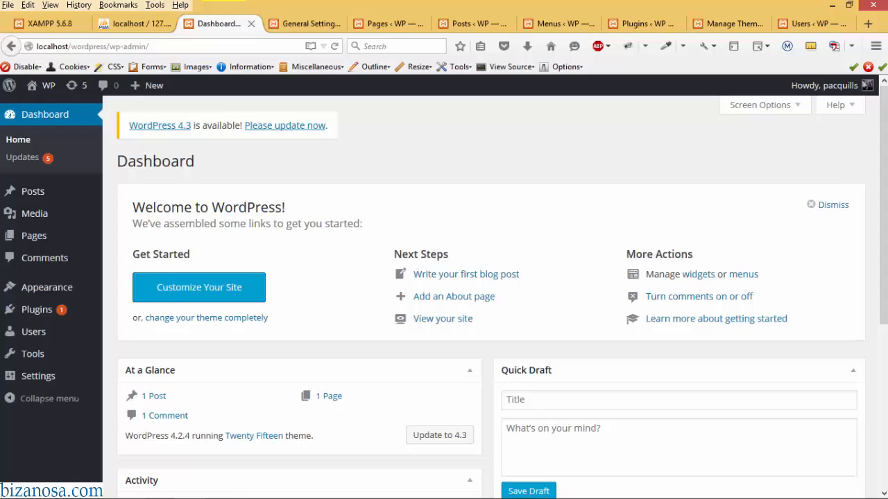
pyautogui.click(50, 21)
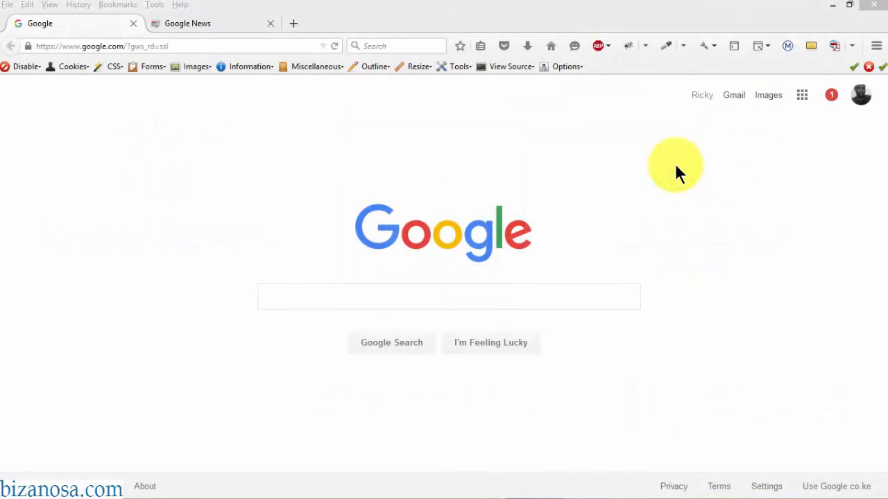
# - Search Google for 'xampp' and open the Apache Friends XAMPP download page
pyautogui.click(498, 297)
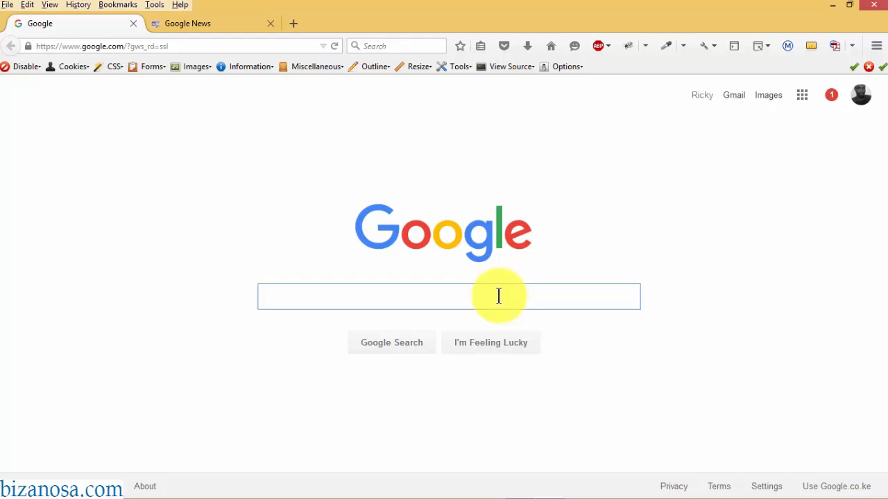
pyautogui.write('xampp')
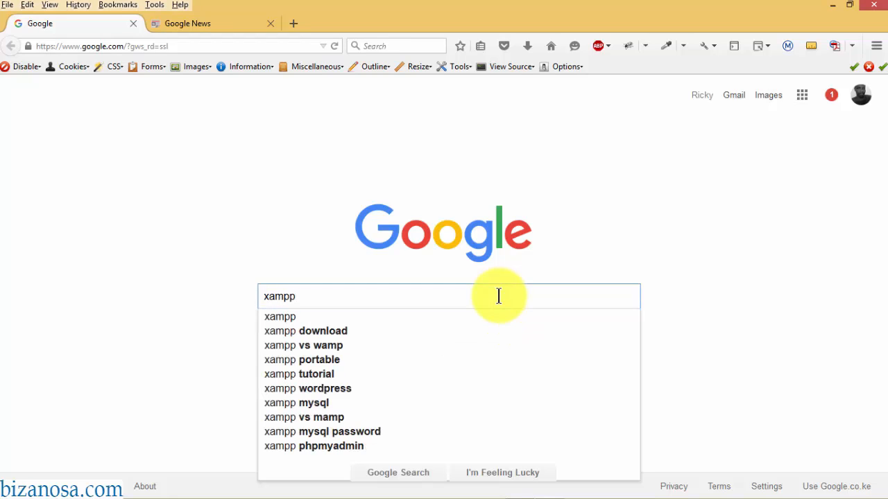
pyautogui.press('Return')
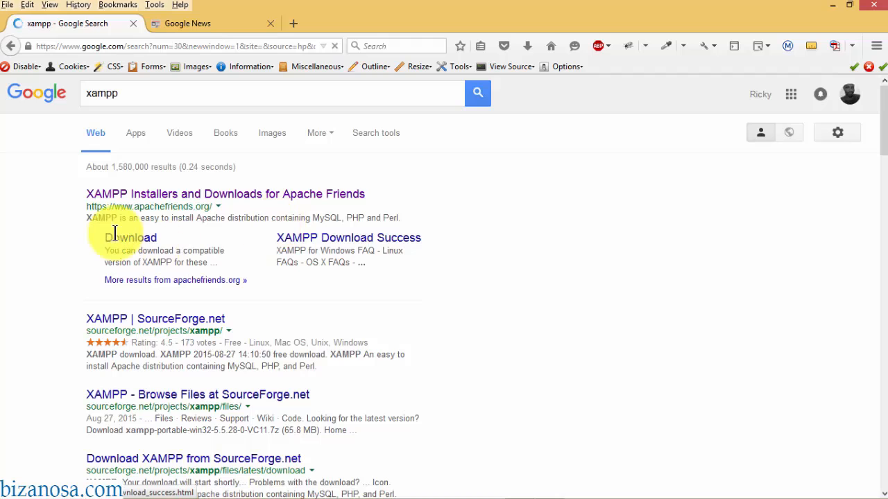
pyautogui.click(125, 239)
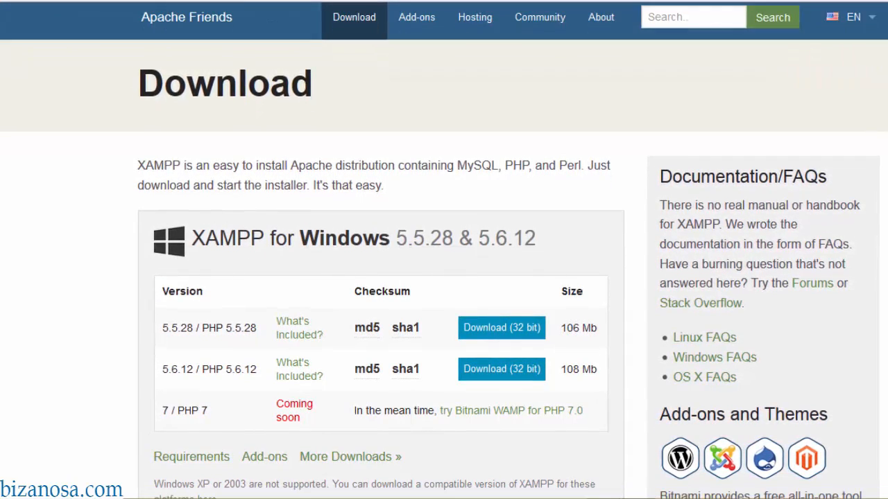
# - Start downloading the 32-bit XAMPP 5.5.28 installer for Windows
pyautogui.scroll(-5, 443, 250)
pyautogui.scroll(-1, 444, 250)
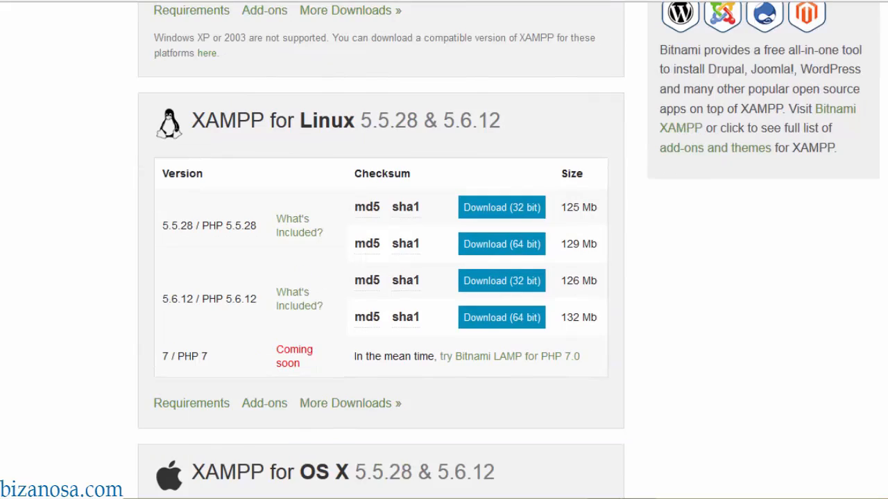
pyautogui.scroll(-5, 444, 250)
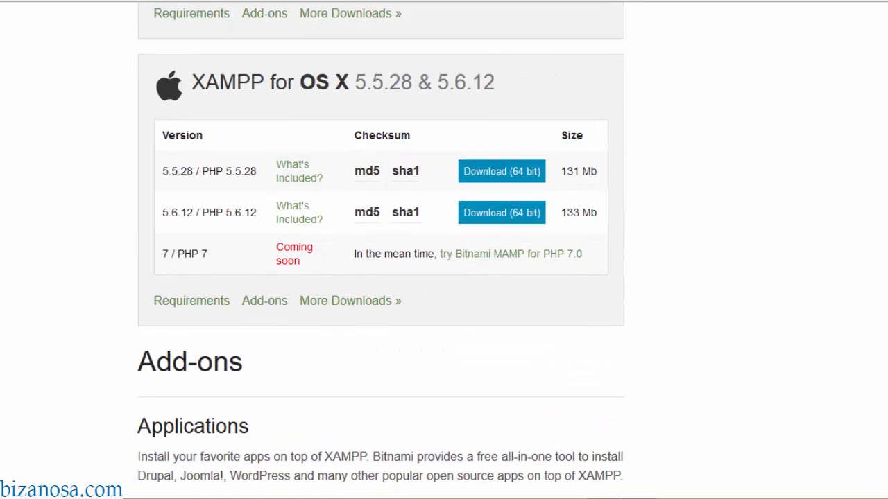
pyautogui.scroll(11, 444, 249)
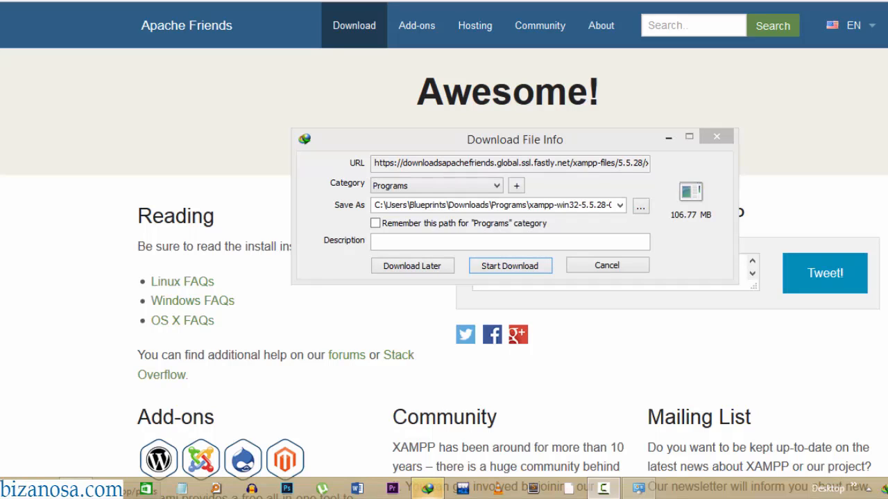
pyautogui.press('Return')
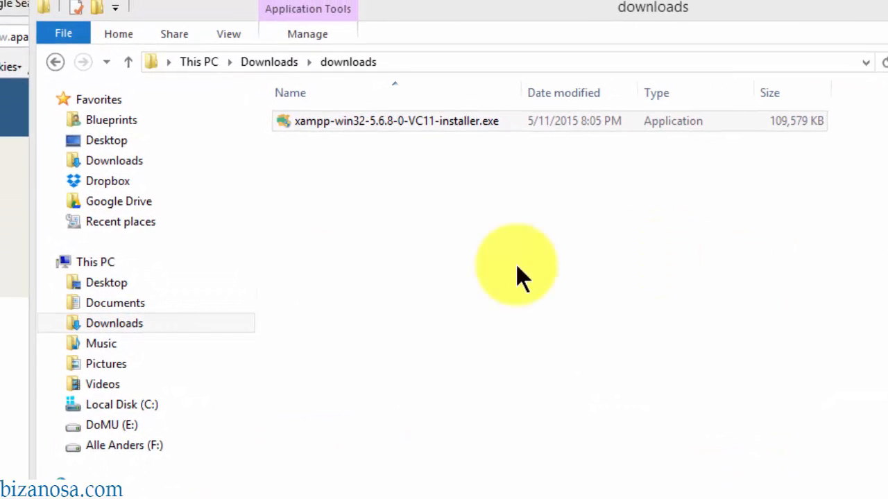
# - Run xampp-win32-5.6.8-0-VC11-installer.exe from the Downloads folder
pyautogui.click(390, 218)
pyautogui.click(346, 117)
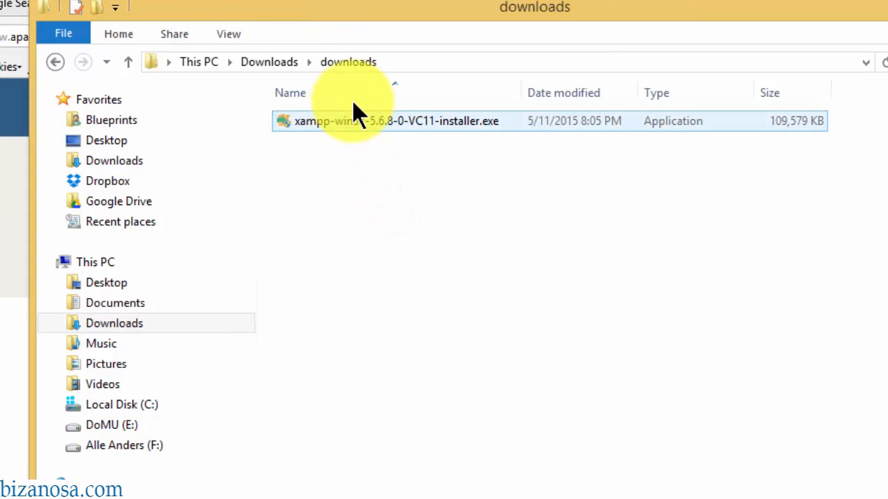
pyautogui.click(389, 165)
pyautogui.click(362, 130)
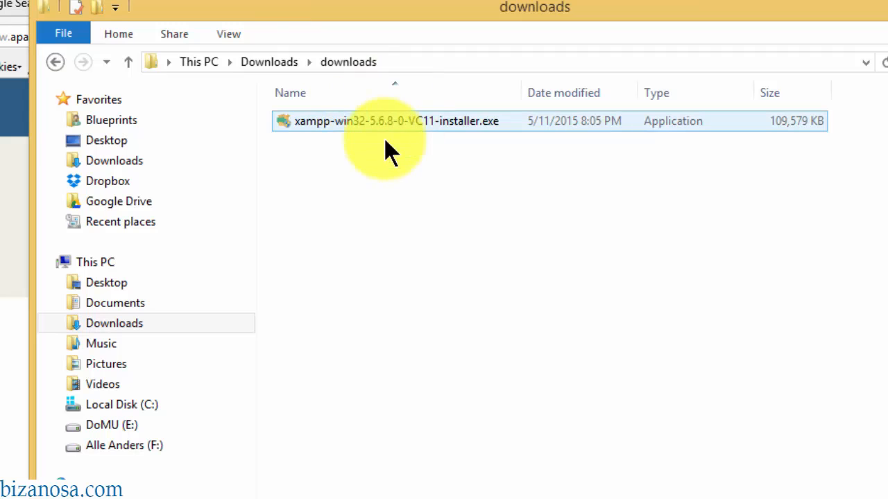
pyautogui.click(385, 138)
pyautogui.click(375, 134)
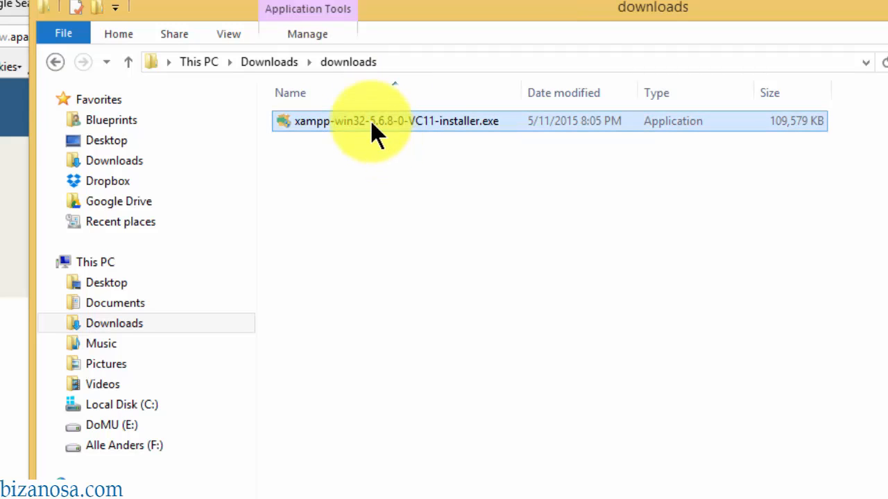
pyautogui.doubleClick(371, 121)
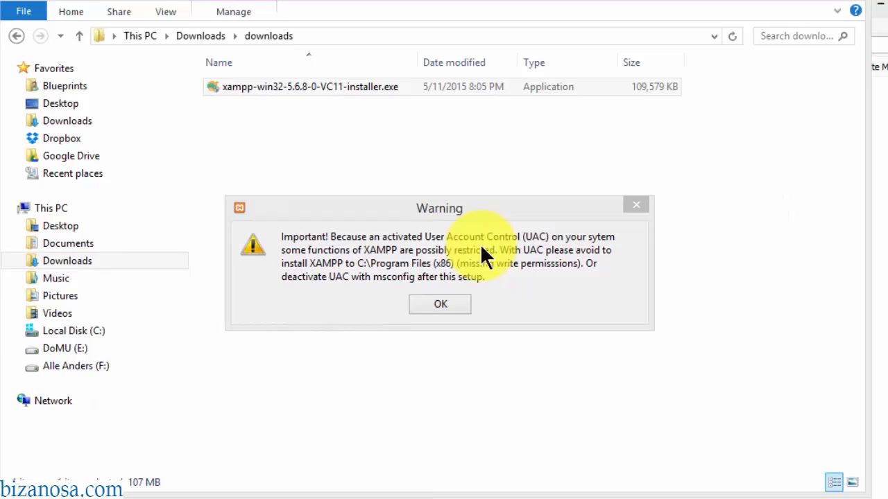
# - Dismiss the UAC warning and install XAMPP with all components into C:\xampp
pyautogui.click(481, 247)
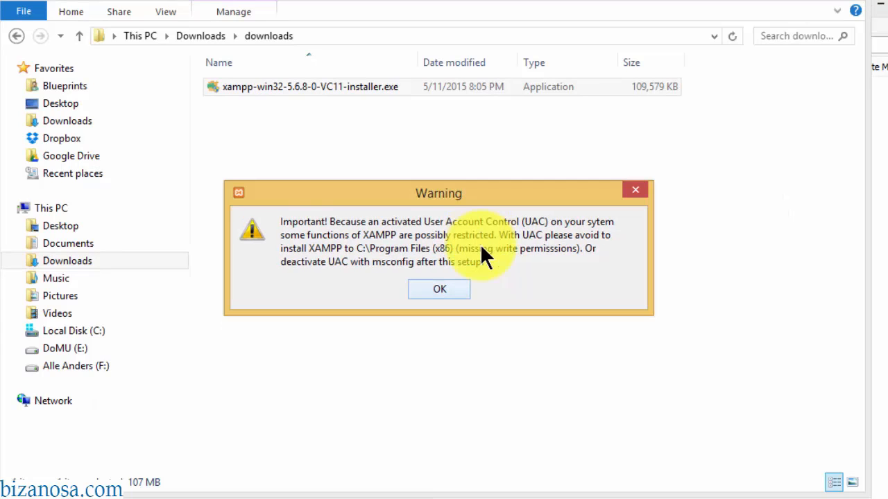
pyautogui.press('Return')
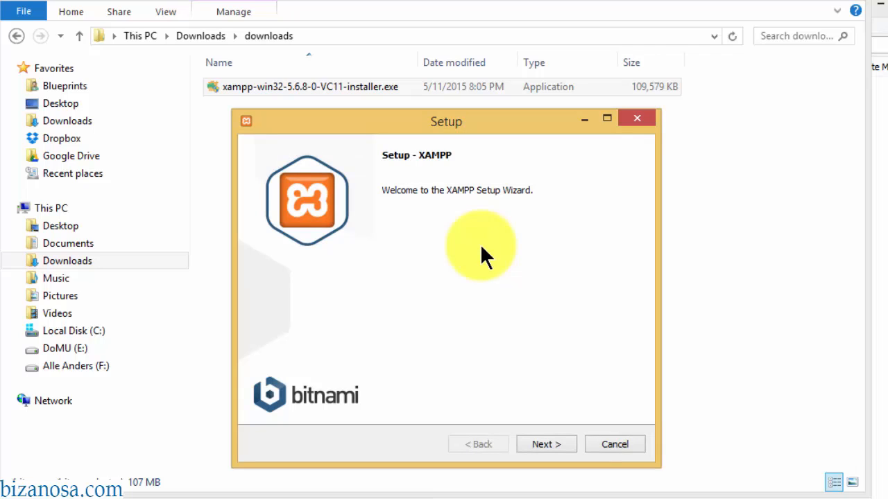
pyautogui.press('Return')
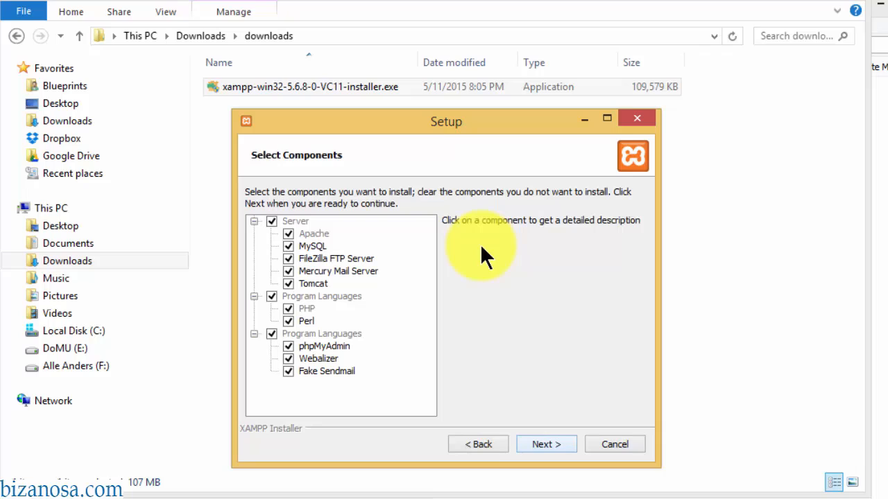
pyautogui.press('Return')
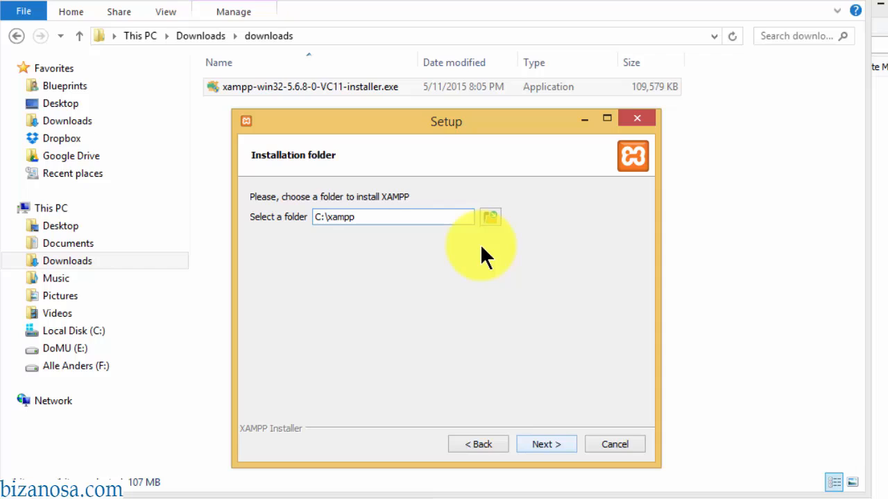
pyautogui.press('Return')
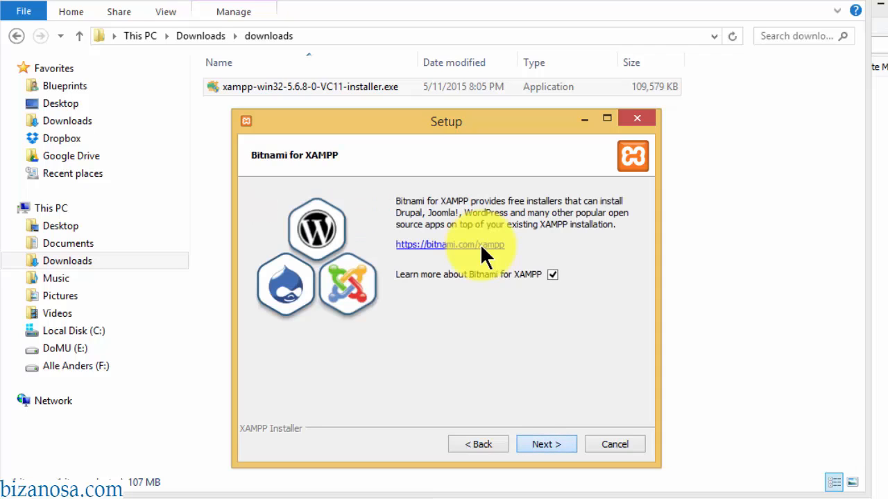
pyautogui.press('Return')
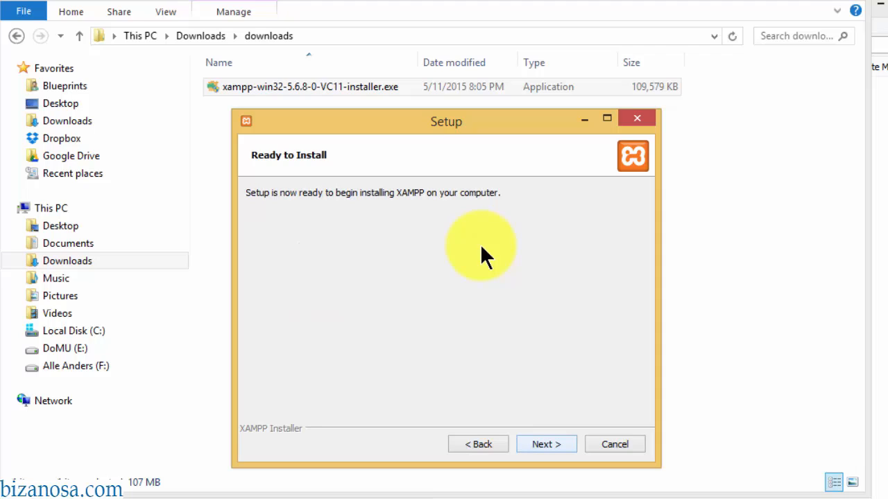
pyautogui.press('Return')
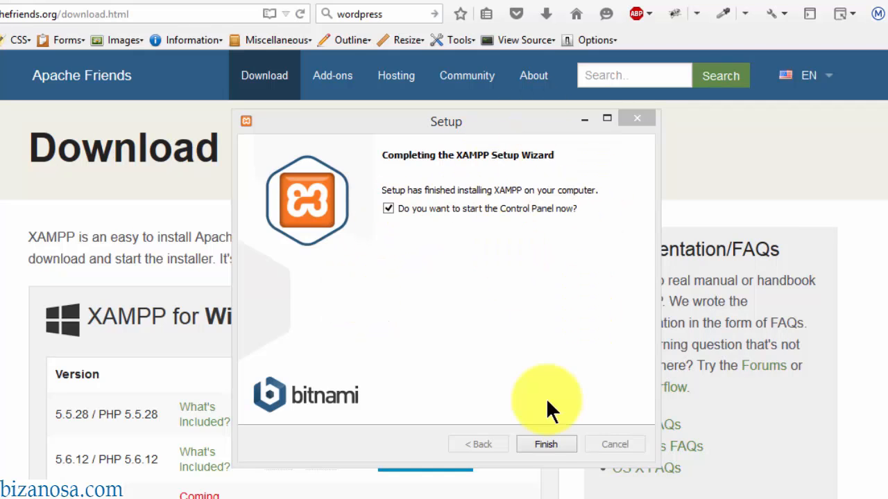
pyautogui.click(546, 447)
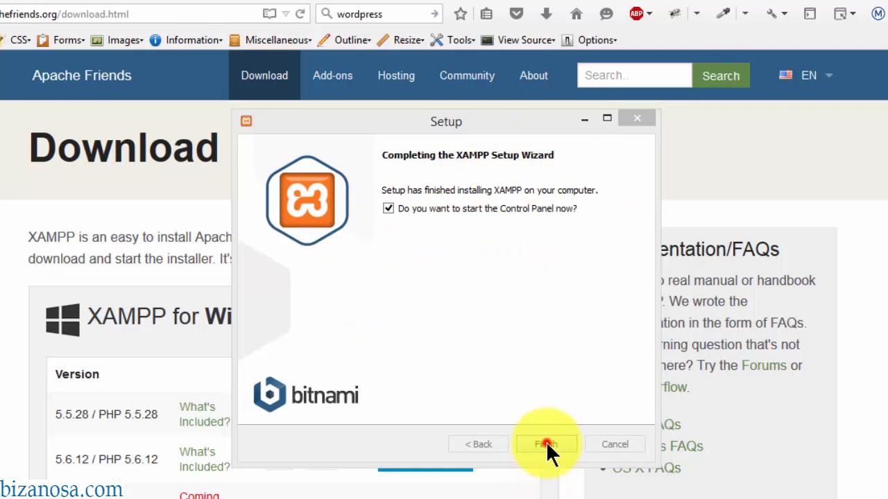
# - Launch XAMPP Control Panel from Windows search and position its window over the browser
pyautogui.press('super')
pyautogui.write('xampp Control Panel')
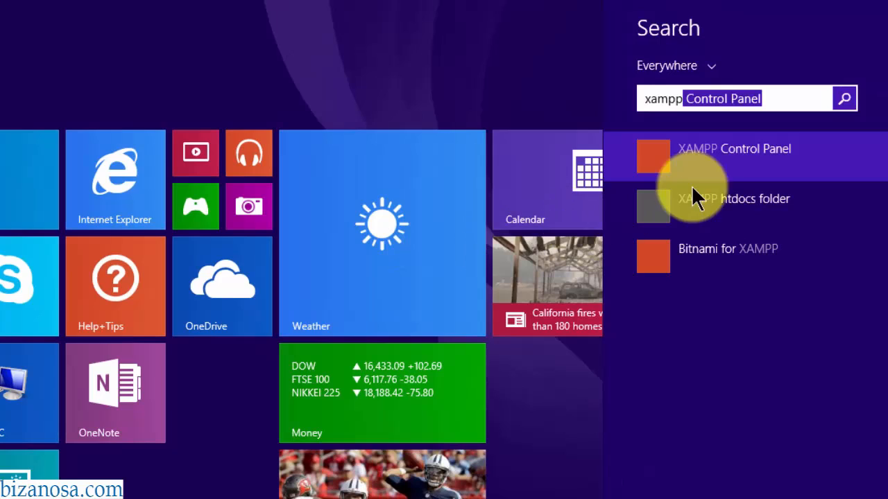
pyautogui.click(723, 154)
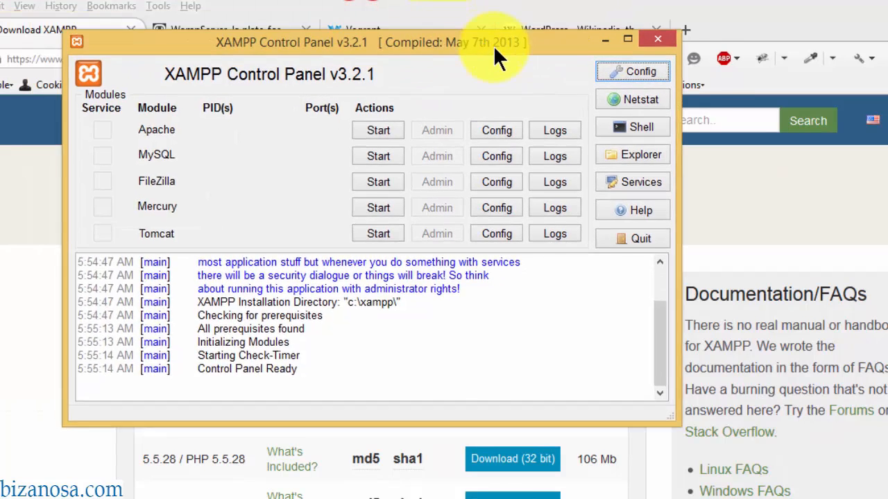
pyautogui.moveTo(493, 45); pyautogui.dragTo(545, 69)
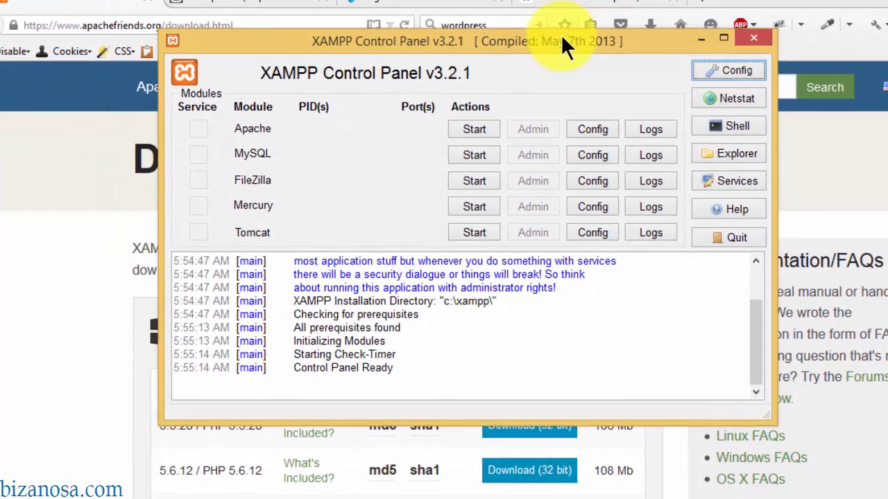
pyautogui.moveTo(544, 68); pyautogui.dragTo(494, 106)
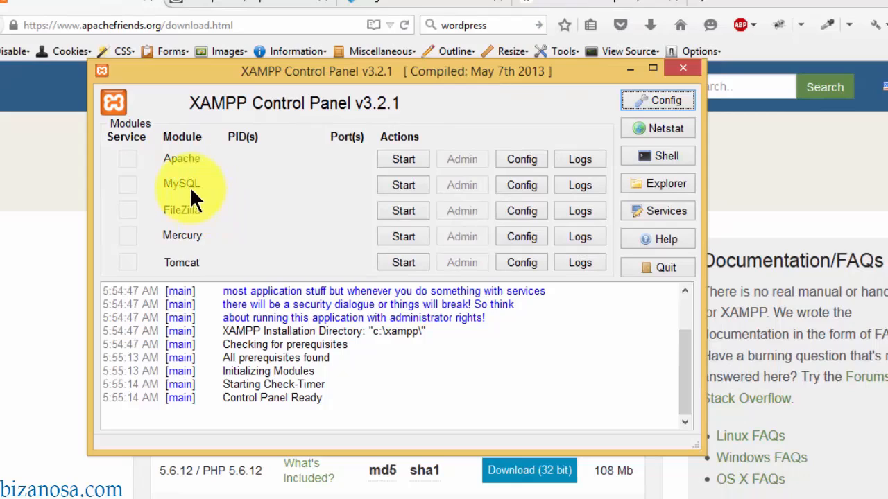
# - Start the Apache and MySQL servers, then minimize the control panel
pyautogui.click(398, 159)
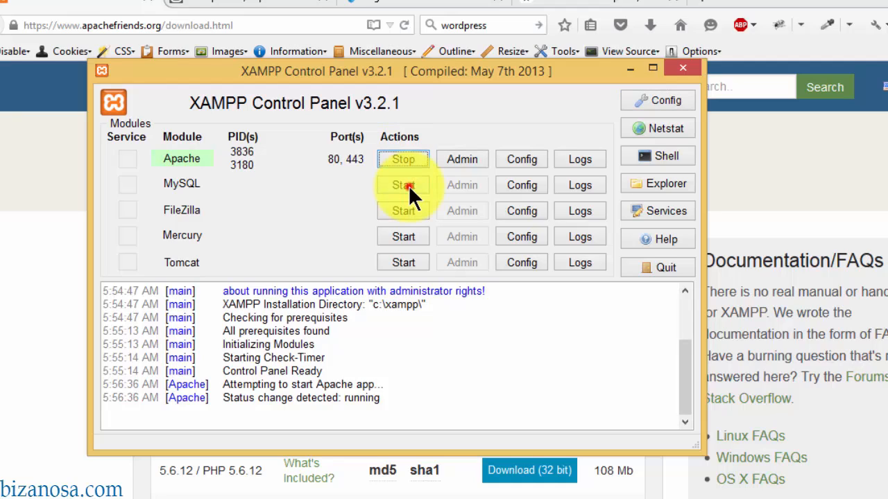
pyautogui.click(408, 185)
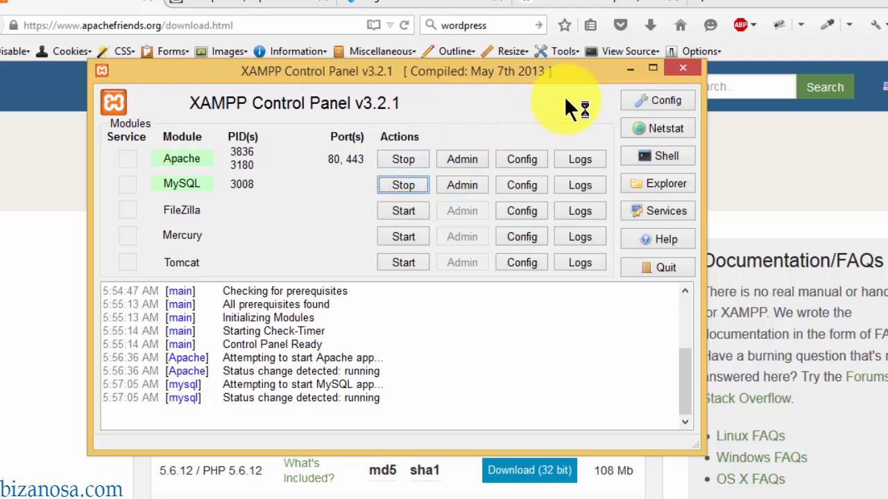
pyautogui.click(630, 69)
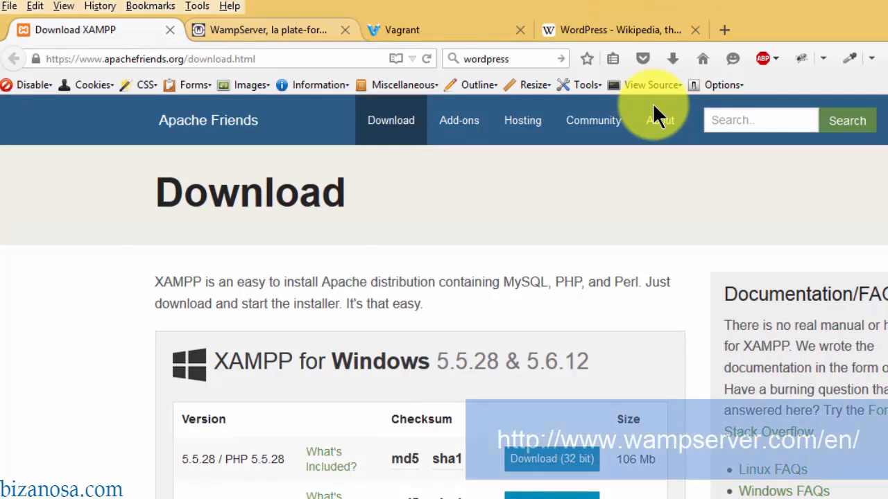
# - Review the WampServer, Vagrant, XAMPP and Wikipedia WordPress tabs, then start entering localhost in a new tab
pyautogui.hotkey('ctrl', 'Tab')
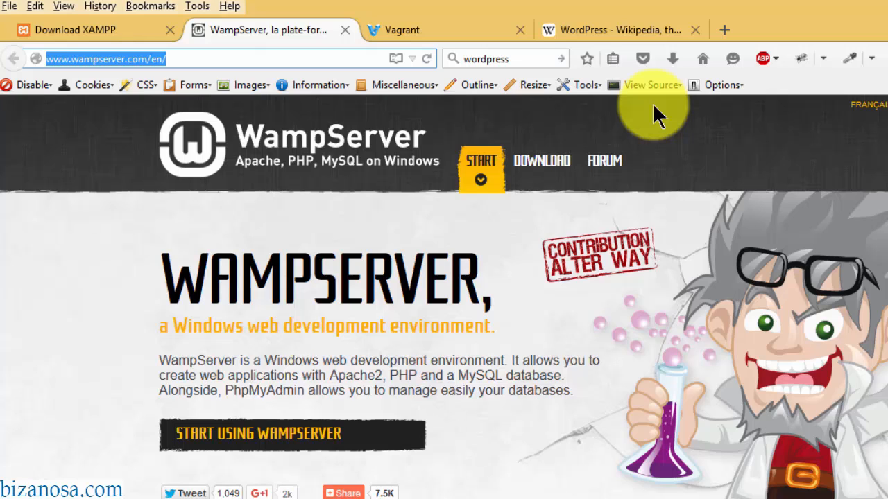
pyautogui.hotkey('ctrl', 'Tab')
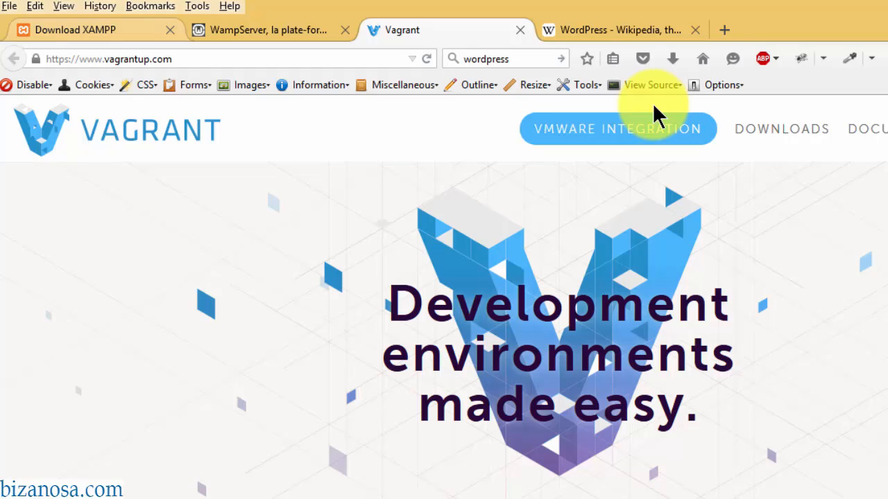
pyautogui.hotkey('ctrl', '1')
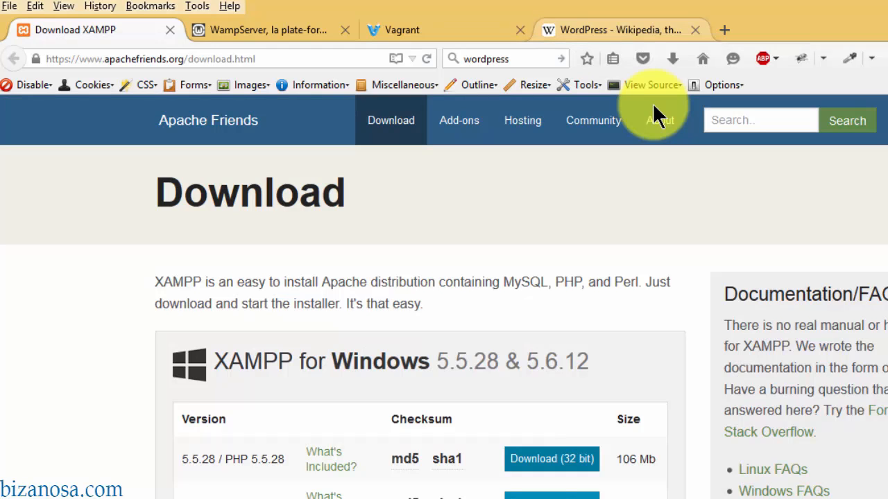
pyautogui.hotkey('ctrl', '4')
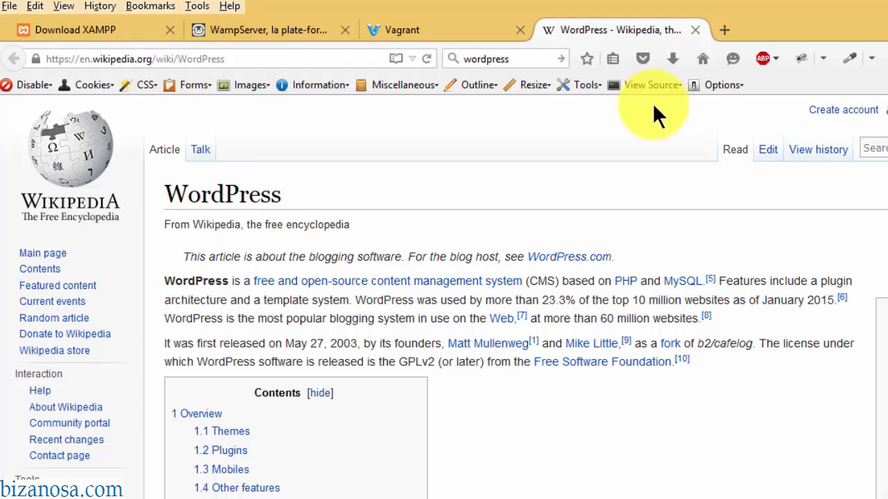
pyautogui.hotkey('ctrl', 't')
pyautogui.write('localhost/')
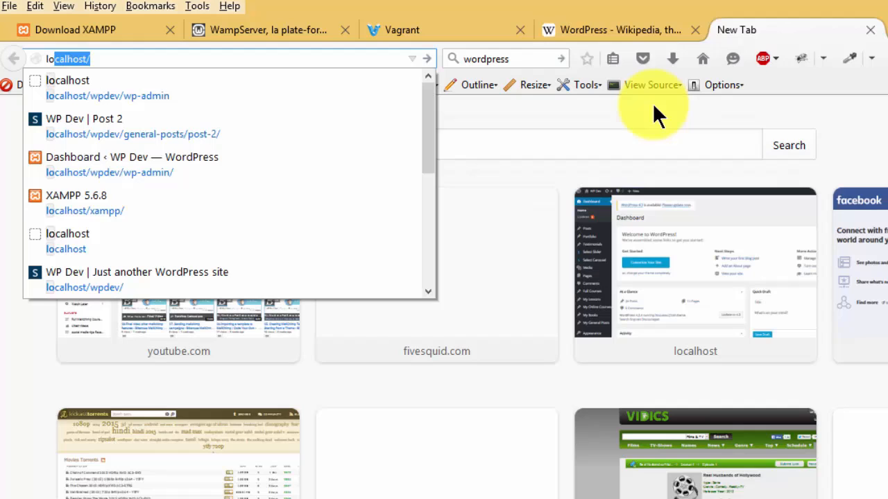
# - Load localhost and choose English on the XAMPP splash page
pyautogui.press('Right')
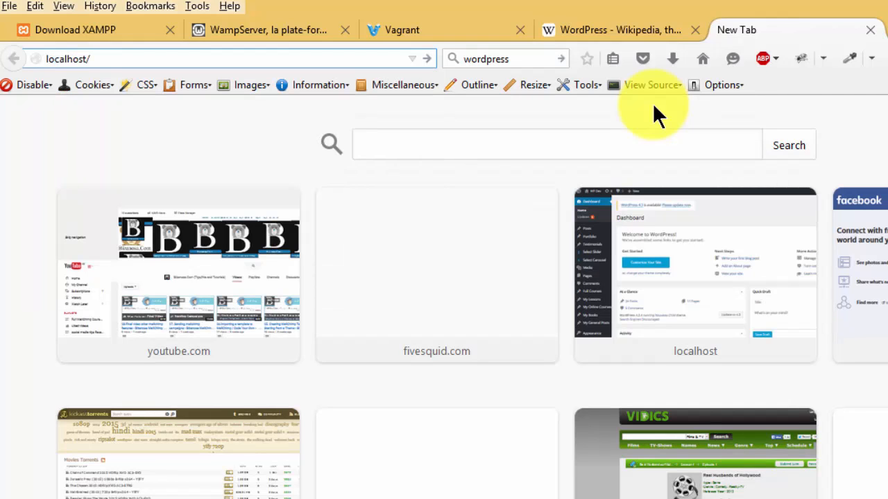
pyautogui.press('Return')
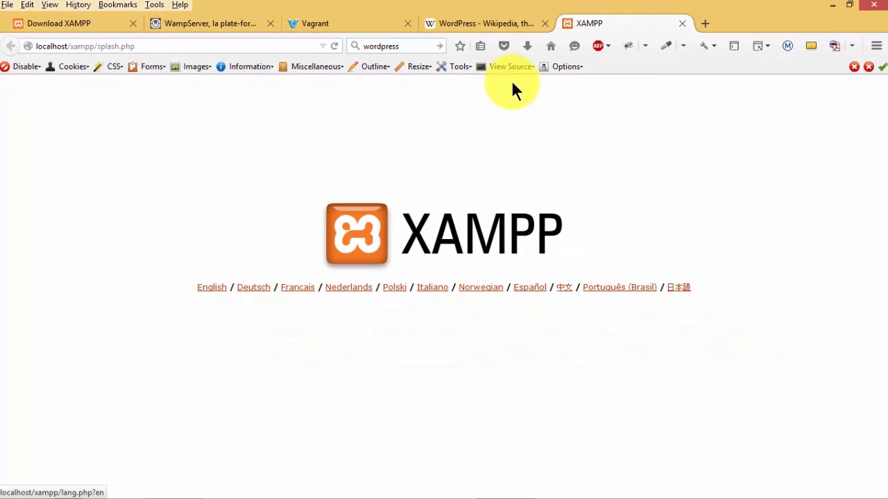
pyautogui.press('Return')
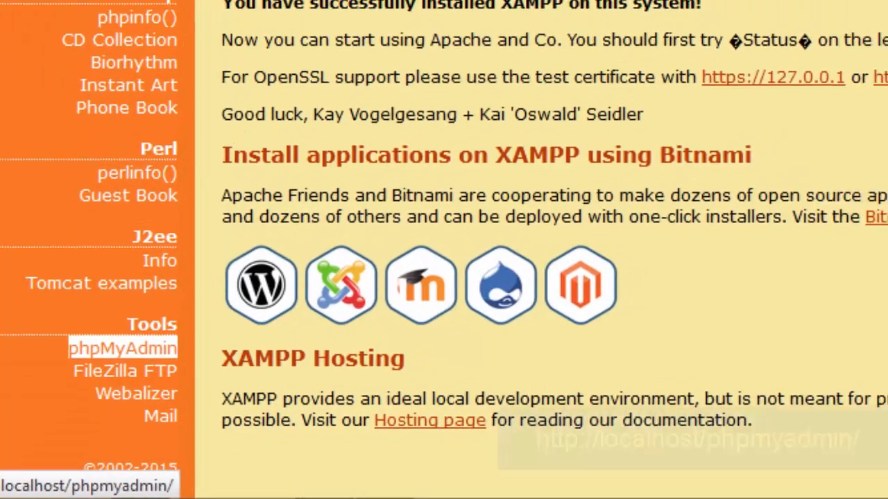
# - Create a database named wordpress from phpMyAdmin's Databases tab
pyautogui.click(133, 335)
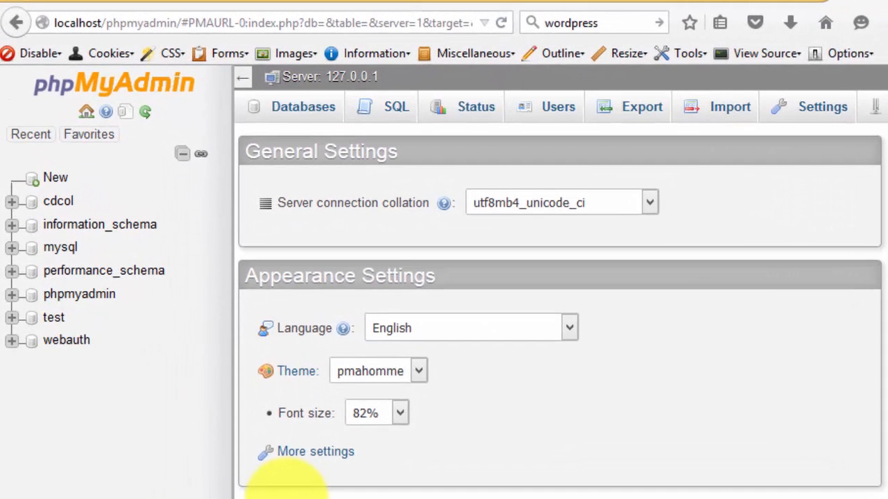
pyautogui.click(293, 115)
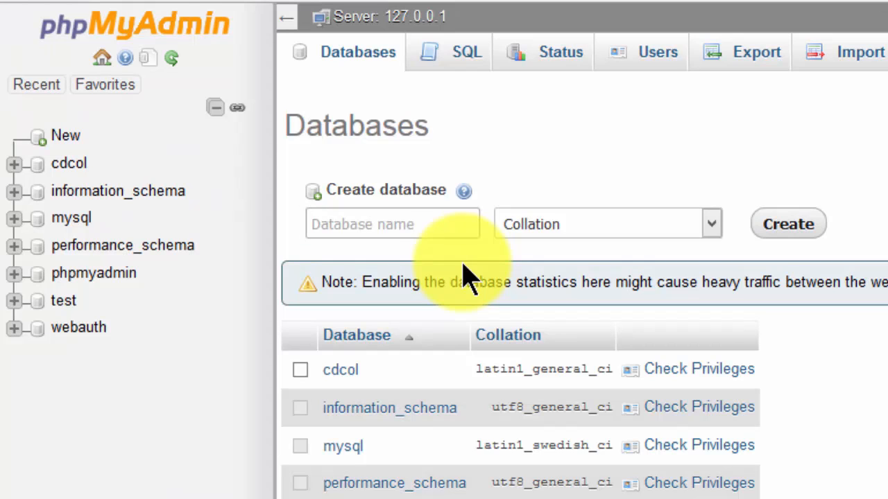
pyautogui.write('w')
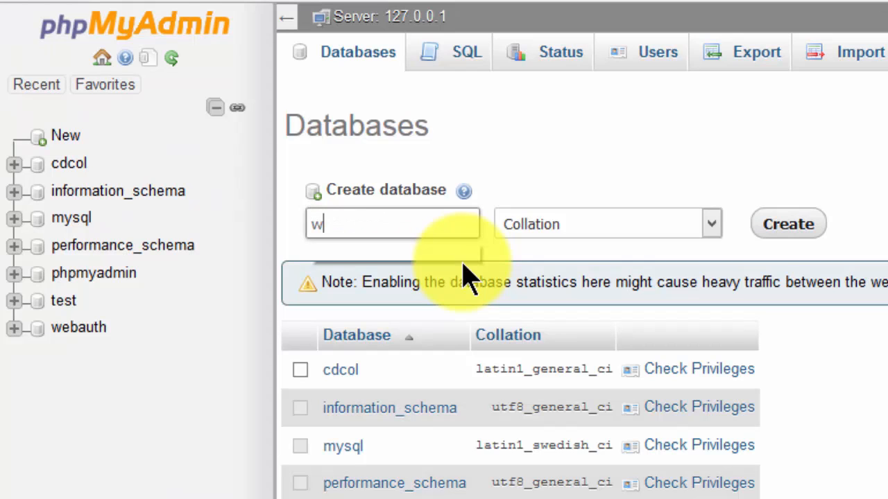
pyautogui.write('ordp')
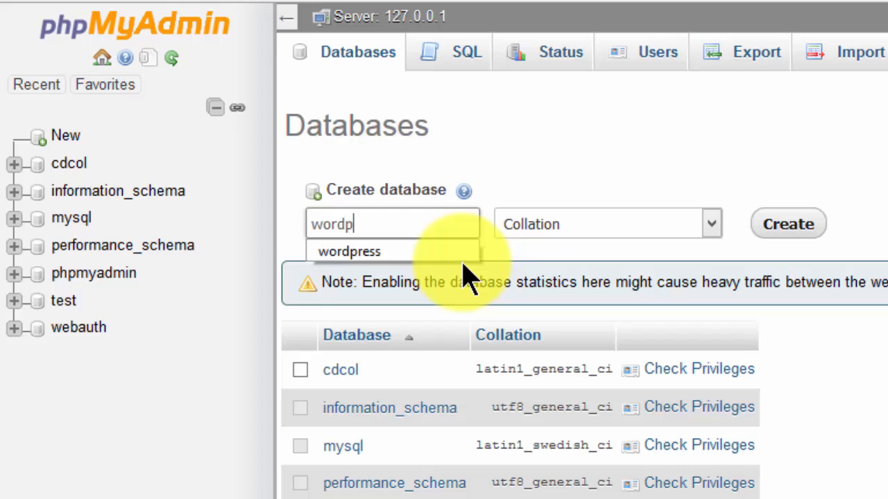
pyautogui.write('ress')
pyautogui.press('Return')
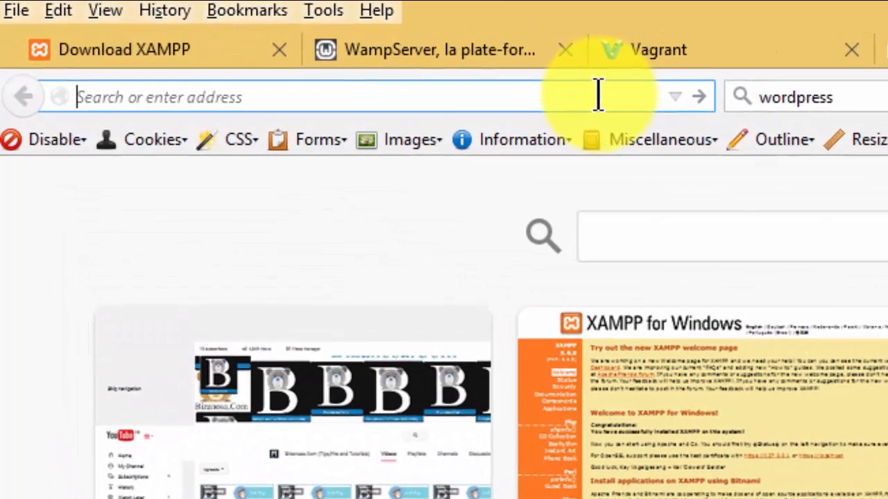
# - Download the WordPress 4.3 zip from wordpress.org and open it
pyautogui.write('w')
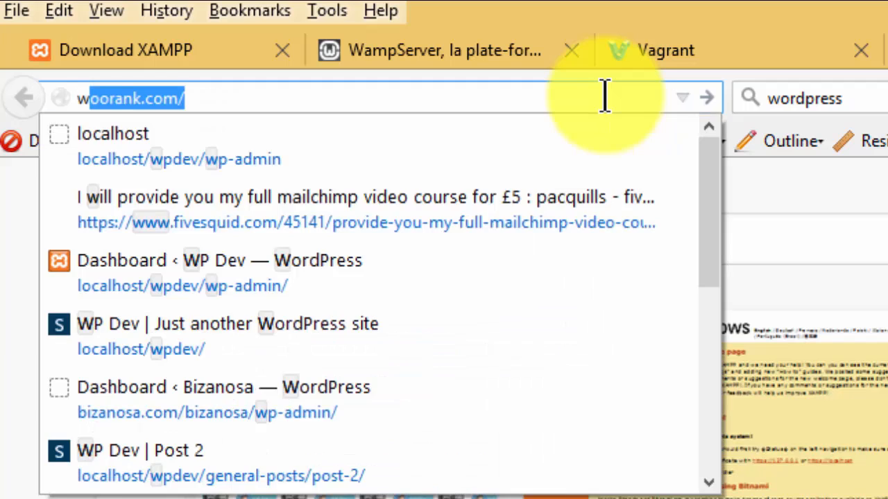
pyautogui.write('o')
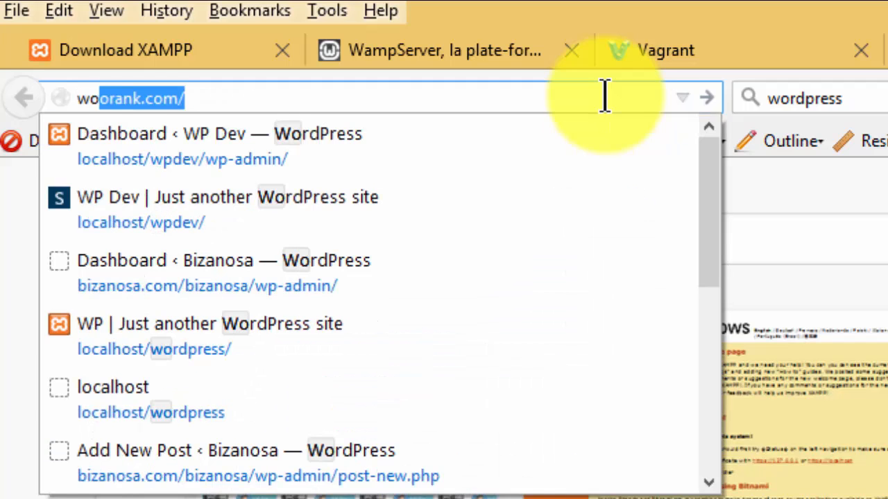
pyautogui.write('rdpress.org/')
pyautogui.press('Return')
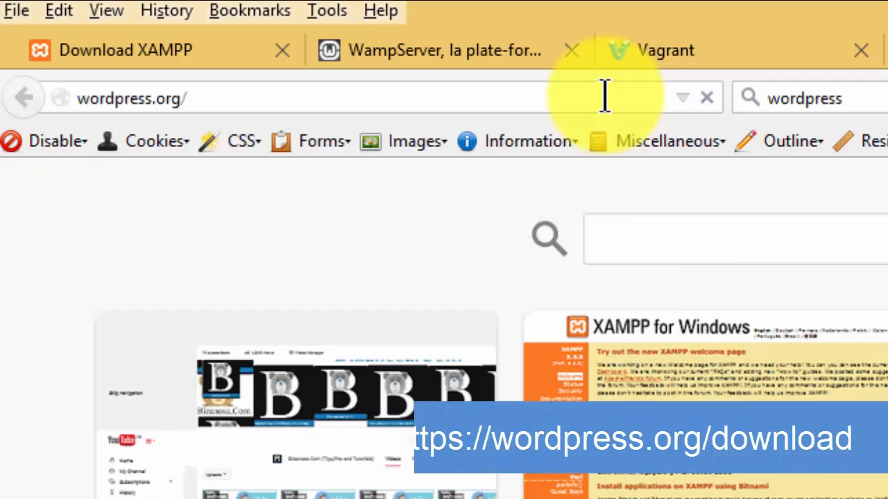
pyautogui.click(841, 169)
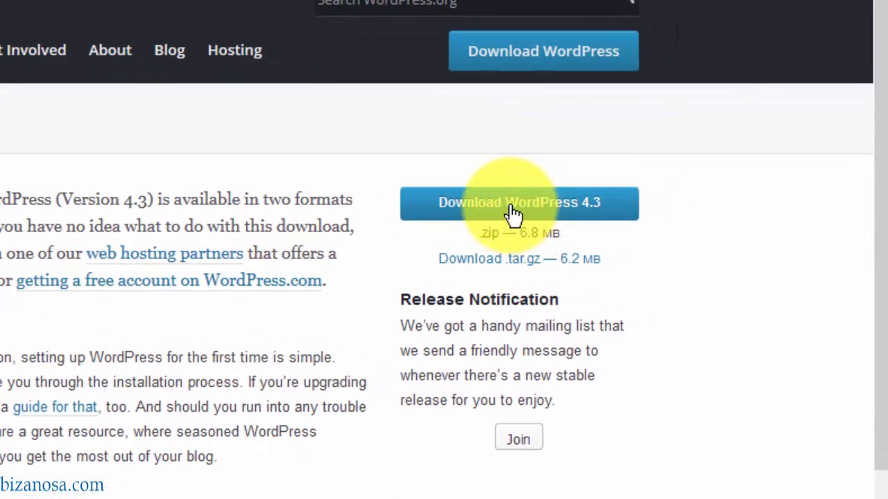
pyautogui.click(514, 215)
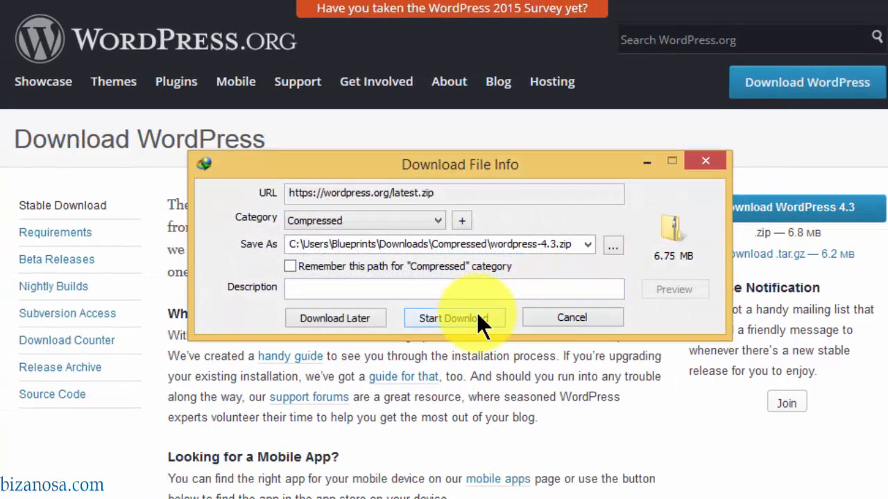
pyautogui.click(477, 313)
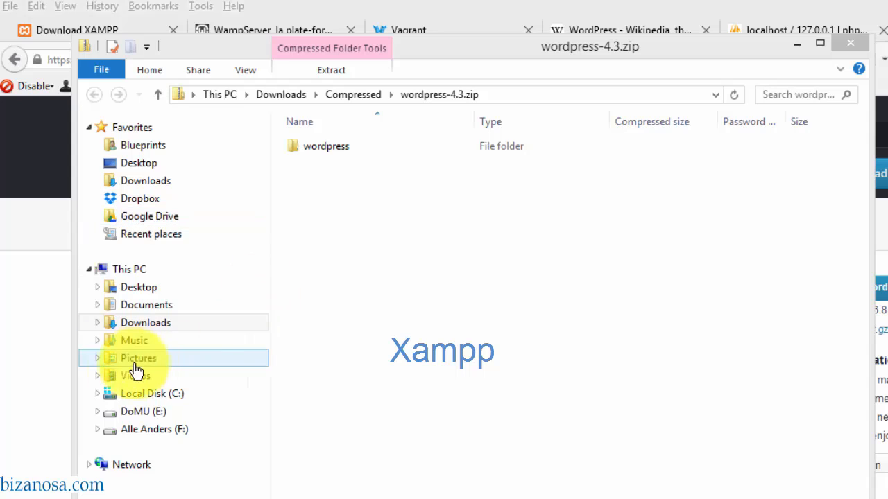
# - Browse to C:\xampp\htdocs in a second File Explorer window
pyautogui.click(97, 392)
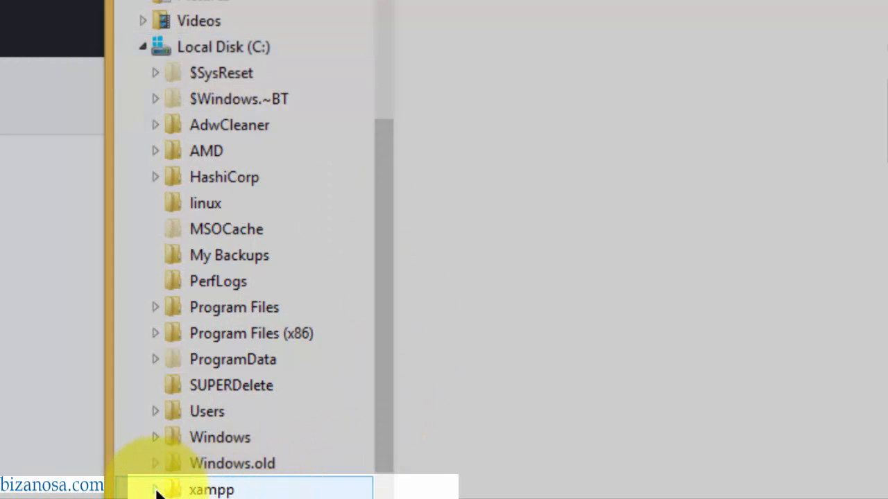
pyautogui.click(154, 489)
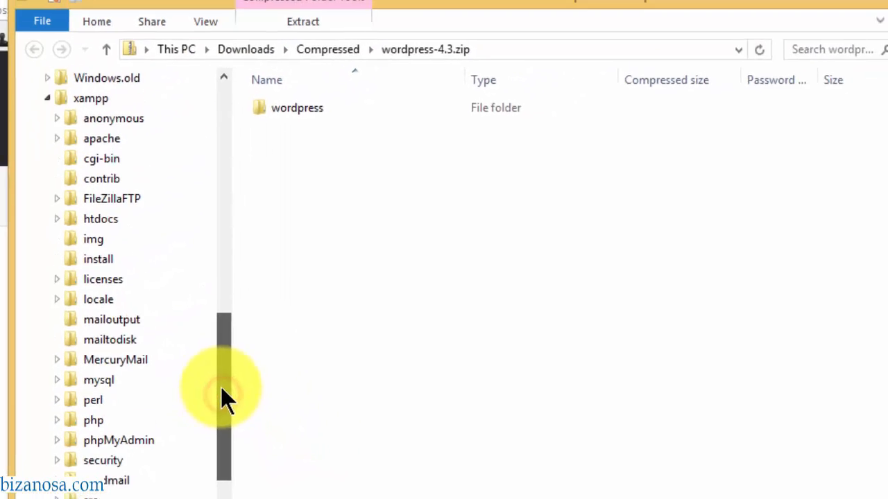
pyautogui.moveTo(222, 389); pyautogui.dragTo(205, 334)
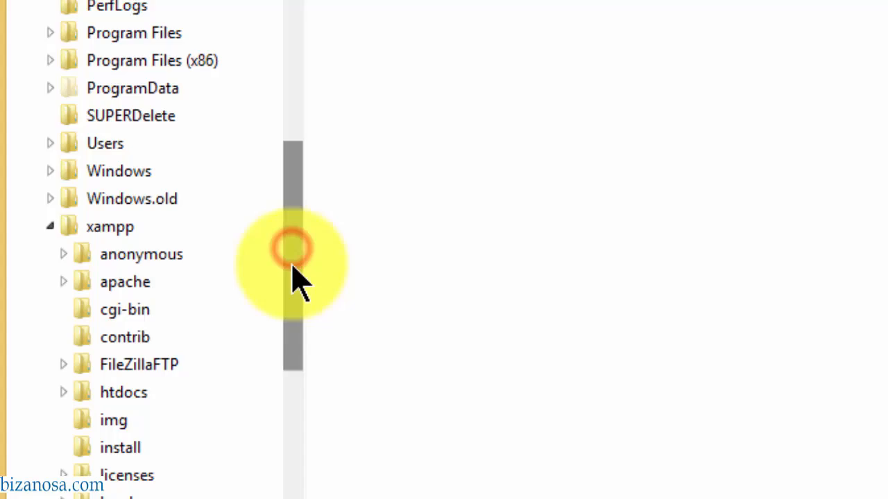
pyautogui.moveTo(292, 266); pyautogui.dragTo(290, 301)
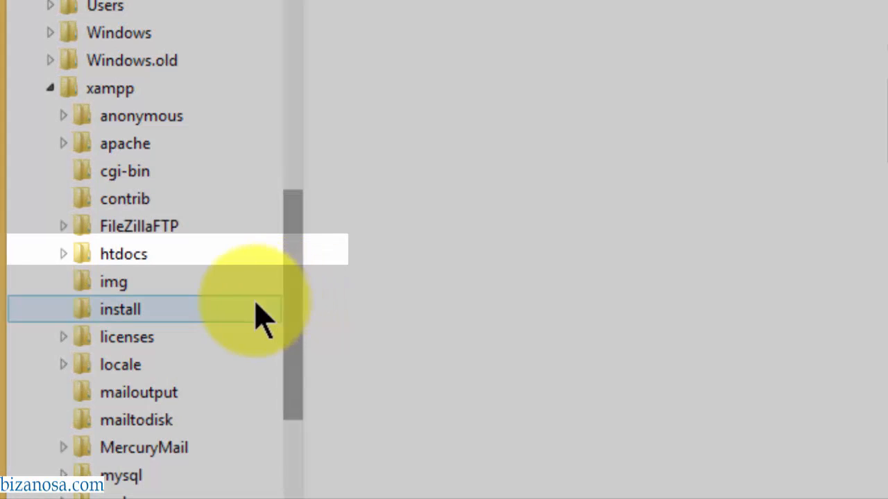
pyautogui.click(114, 254)
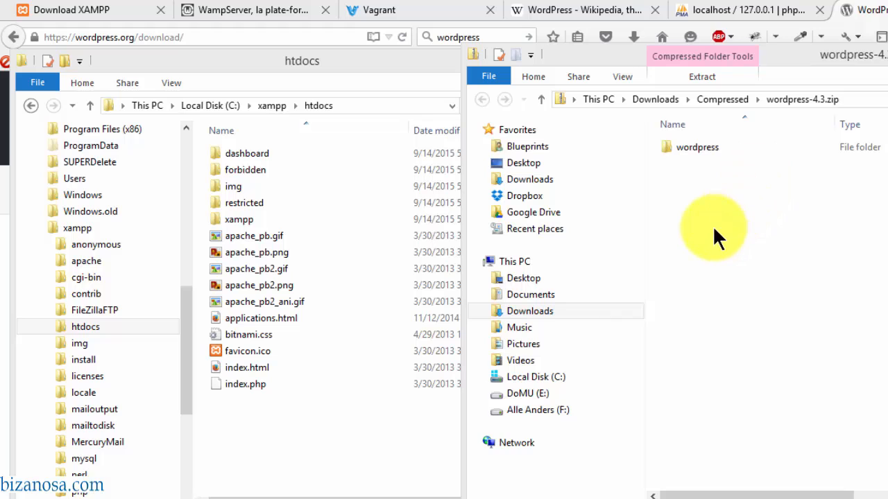
# - Drag the wordpress folder from the zip into htdocs to copy it
pyautogui.click(693, 147)
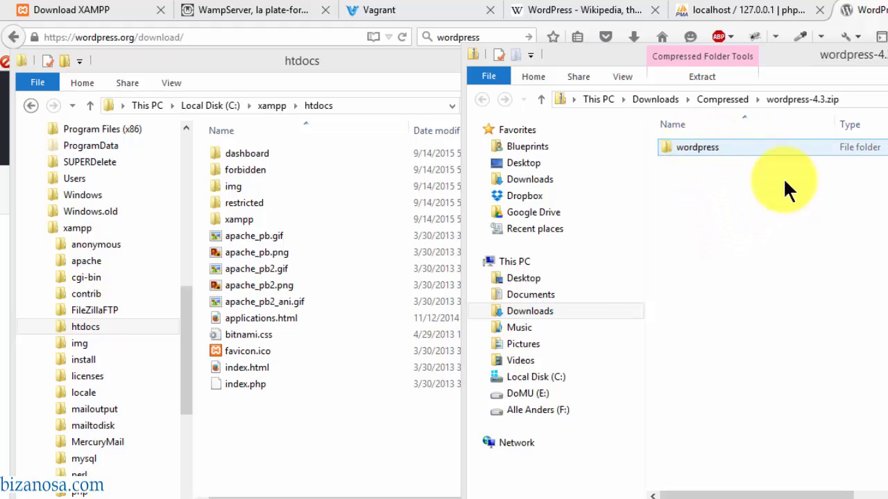
pyautogui.moveTo(769, 53)
pyautogui.mouseDown()
pyautogui.moveTo(744, 49)
pyautogui.moveTo(754, 44)
pyautogui.mouseUp()
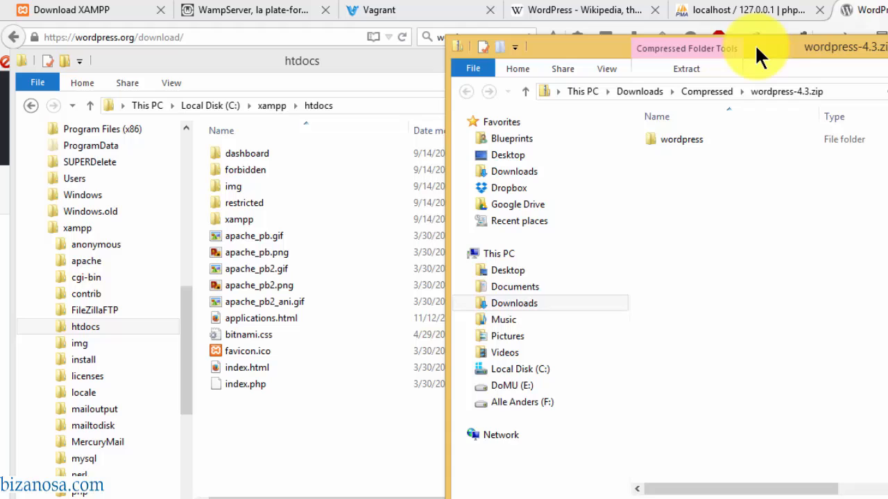
pyautogui.click(309, 58)
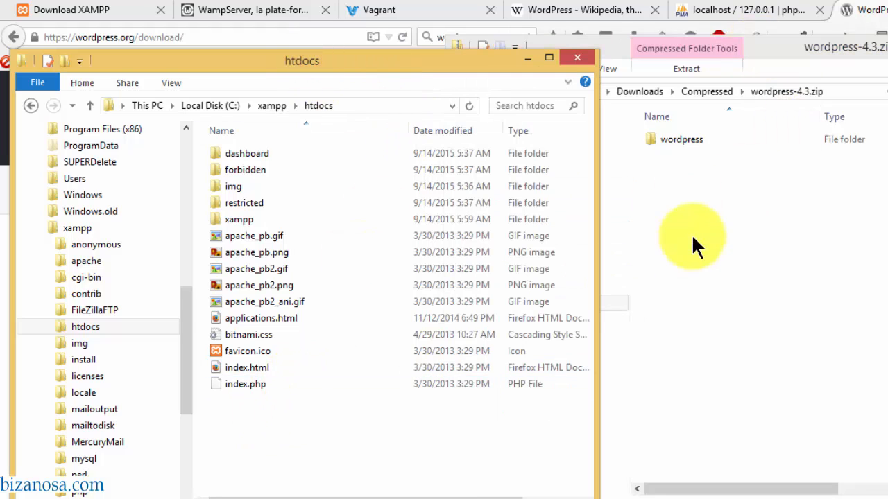
pyautogui.moveTo(674, 136); pyautogui.dragTo(229, 445)
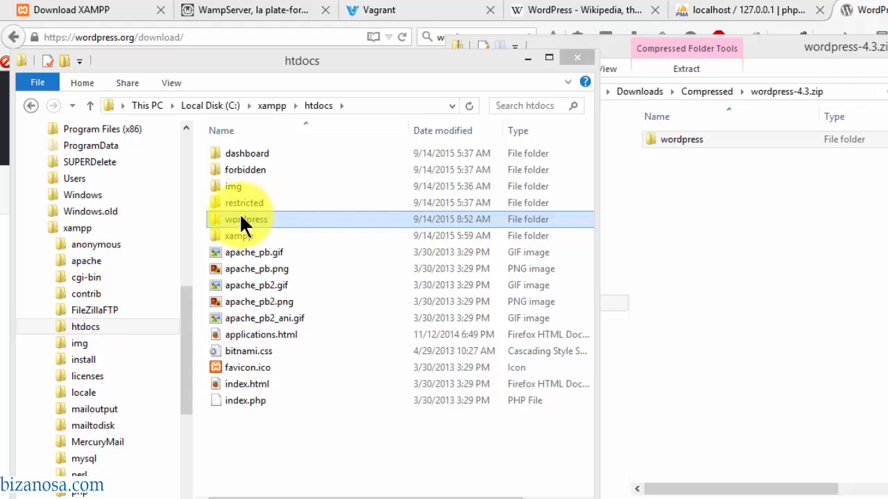
# - Rename the copied wordpress folder to wpforbeginners
pyautogui.press('F2')
pyautogui.write('wpforbeginners')
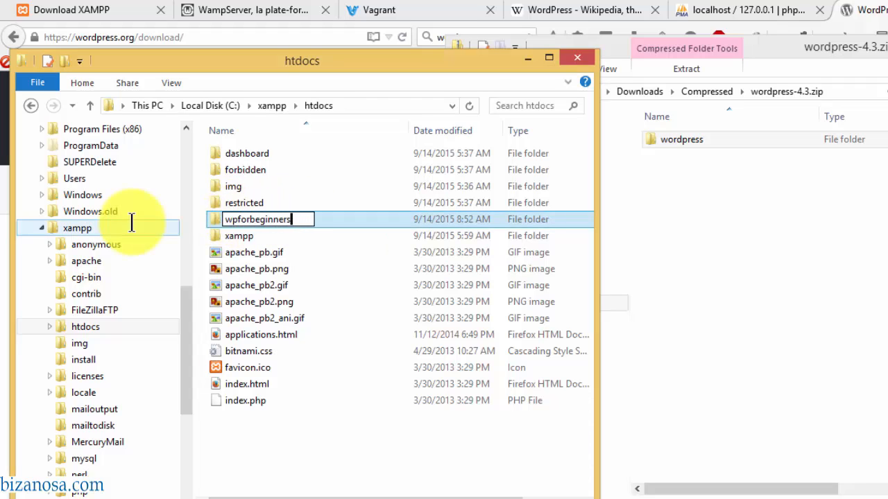
pyautogui.press('Return')
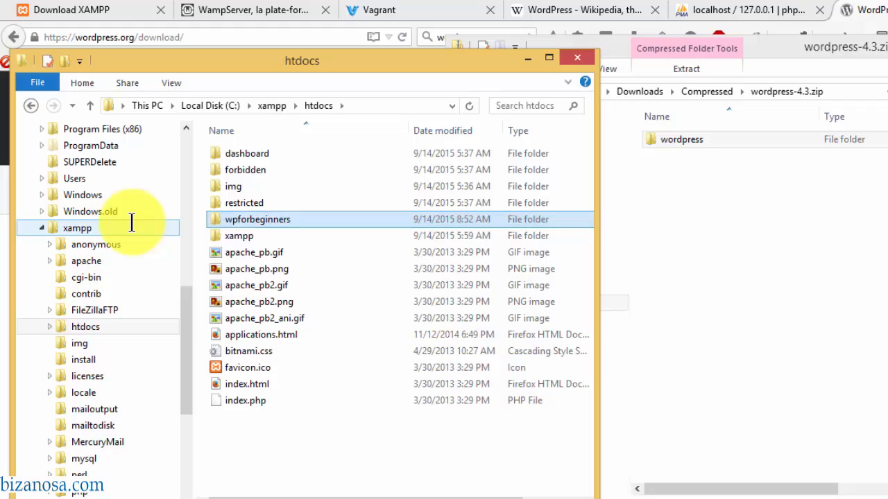
# - Open wpforbeginners and look through wp-content's plugins and themes folders, then return
pyautogui.press('Return')
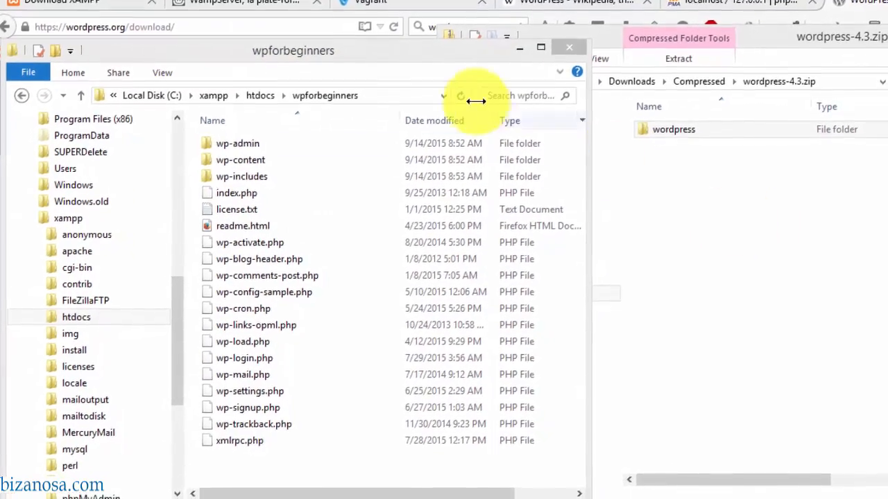
pyautogui.moveTo(367, 50); pyautogui.dragTo(410, 35)
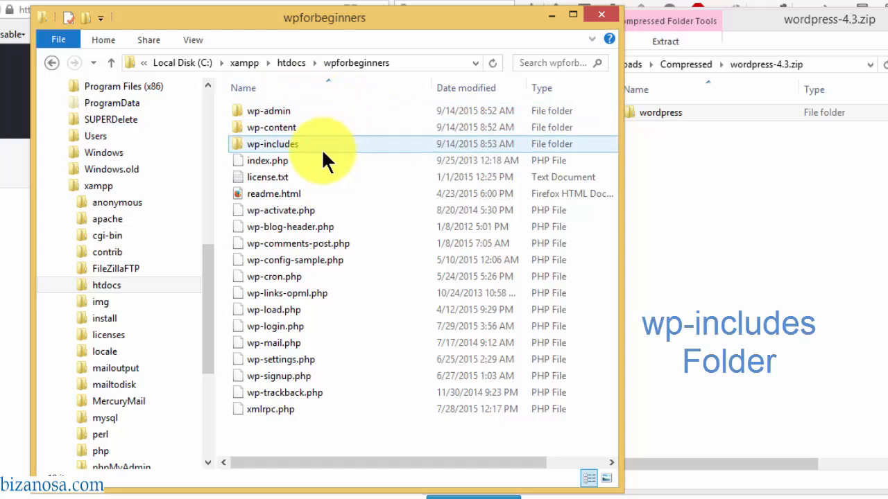
pyautogui.moveTo(276, 145)
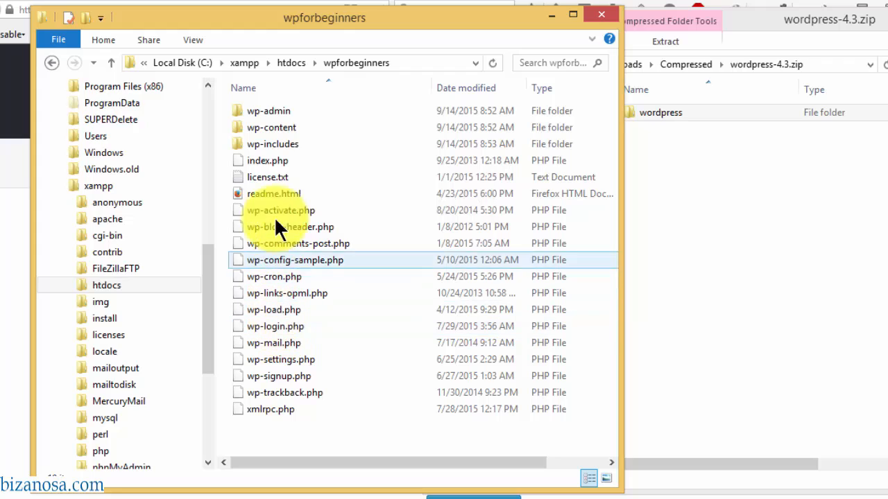
pyautogui.doubleClick(259, 126)
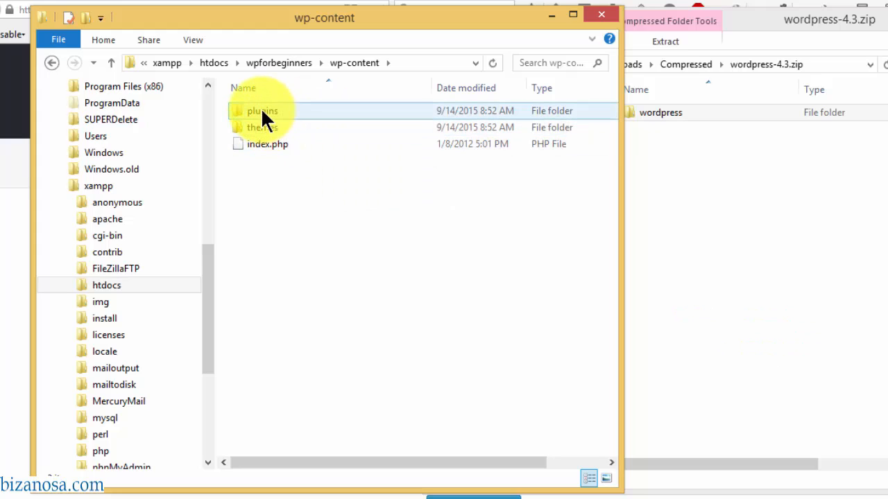
pyautogui.click(261, 110)
pyautogui.doubleClick(261, 109)
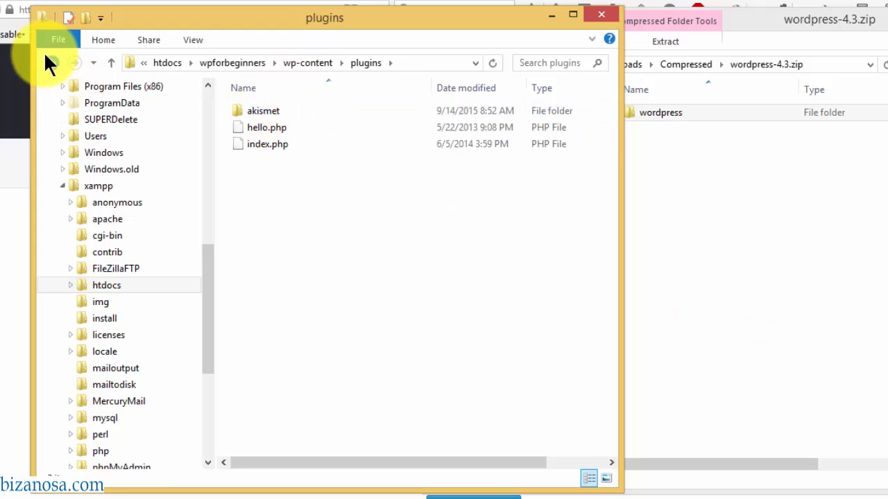
pyautogui.click(50, 63)
pyautogui.doubleClick(269, 127)
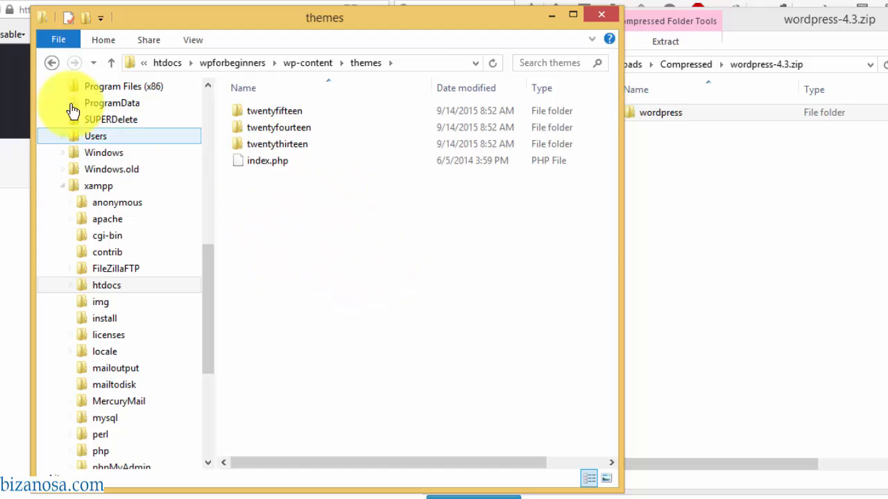
pyautogui.click(50, 61)
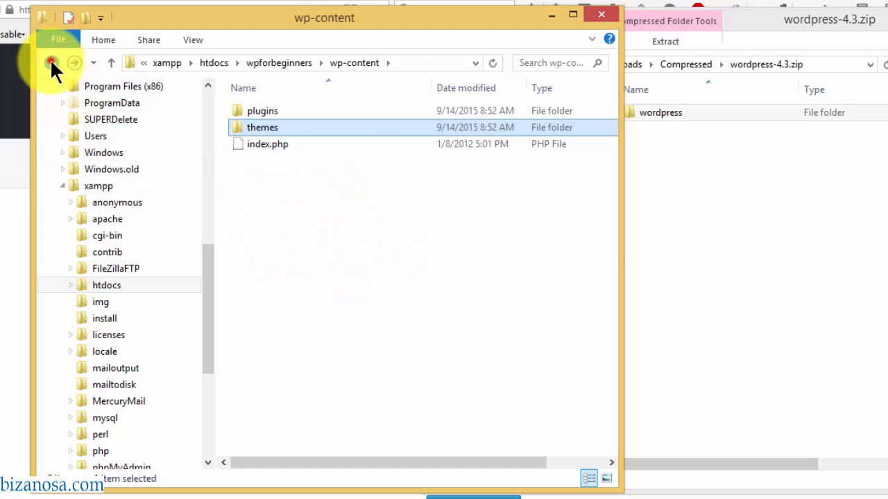
pyautogui.click(50, 60)
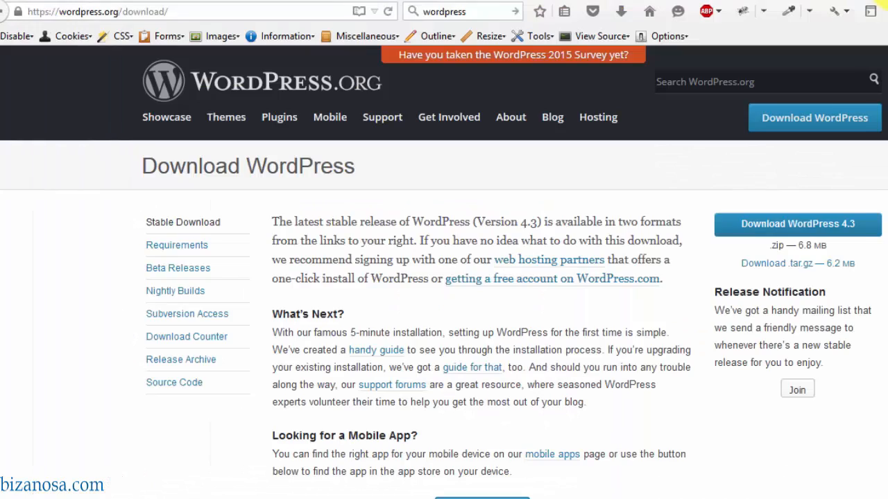
# - Enter the address localhost/wpforbeginners in a new Firefox tab
pyautogui.hotkey('ctrl', 't')
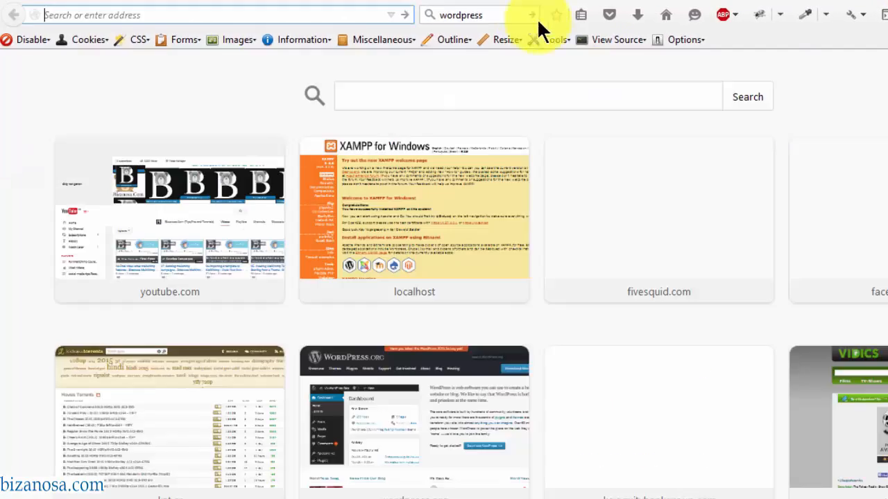
pyautogui.click(316, 14)
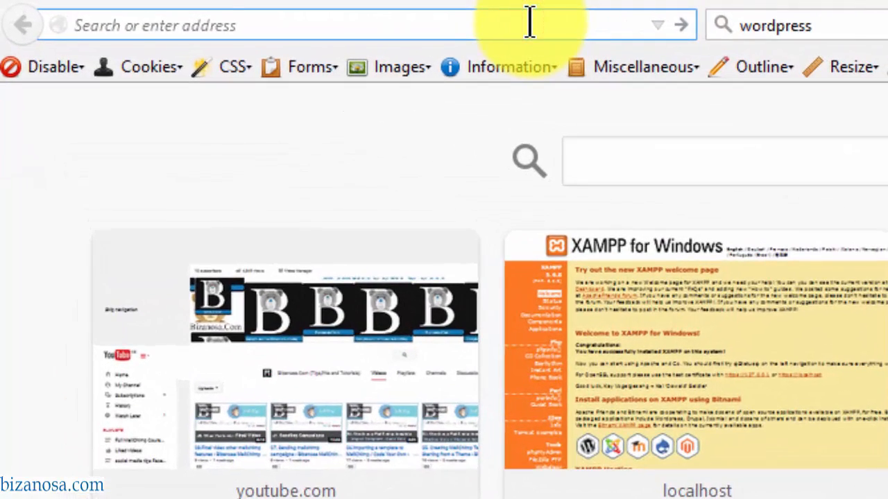
pyautogui.write('lo')
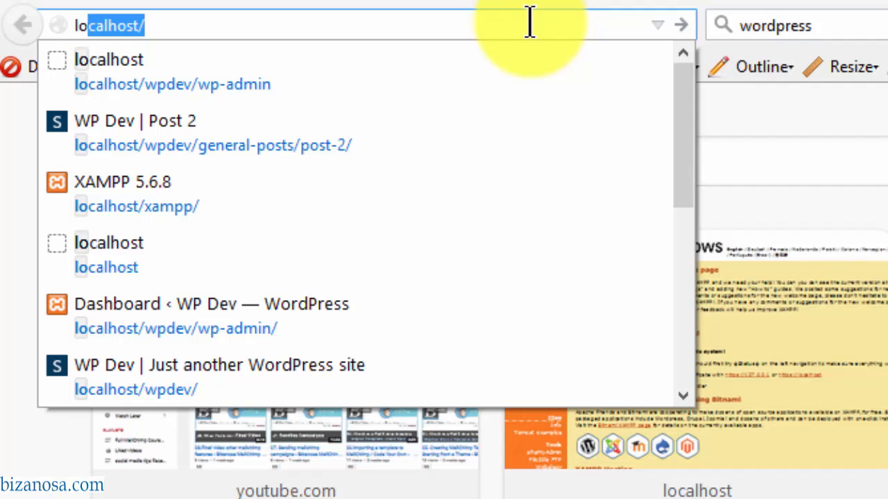
pyautogui.press('Escape')
pyautogui.press('Right')
pyautogui.write('w')
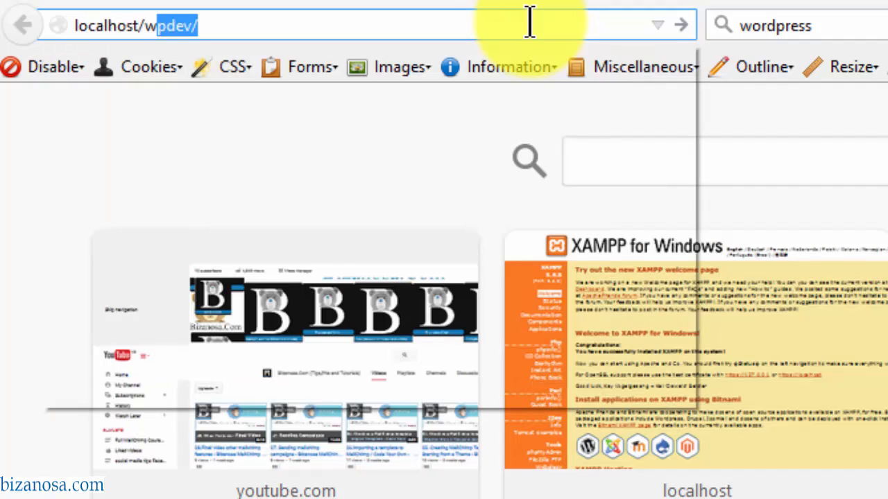
pyautogui.write('pforbegi')
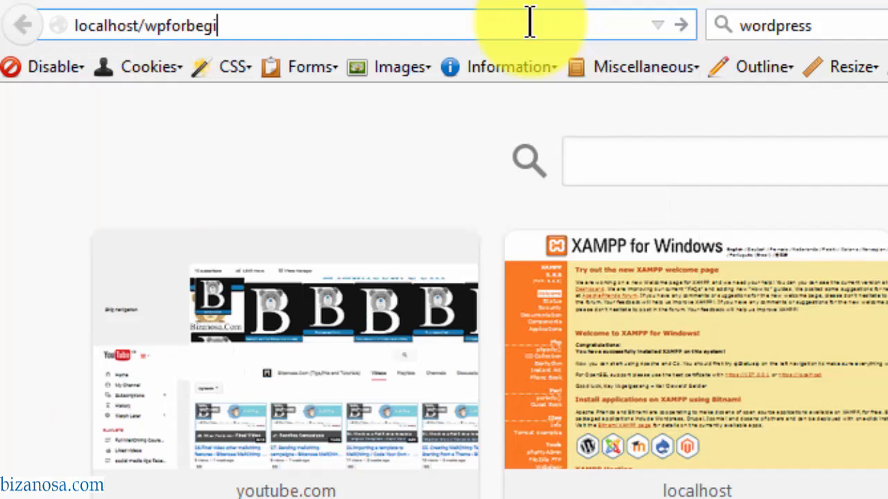
pyautogui.write('nners')
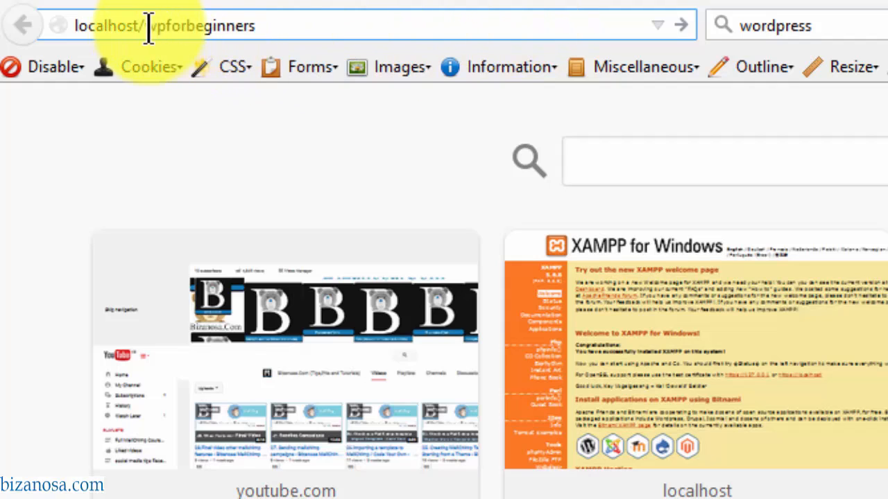
# - Load localhost/wpforbeginners to reach the WordPress setup-config page
pyautogui.press('Return')
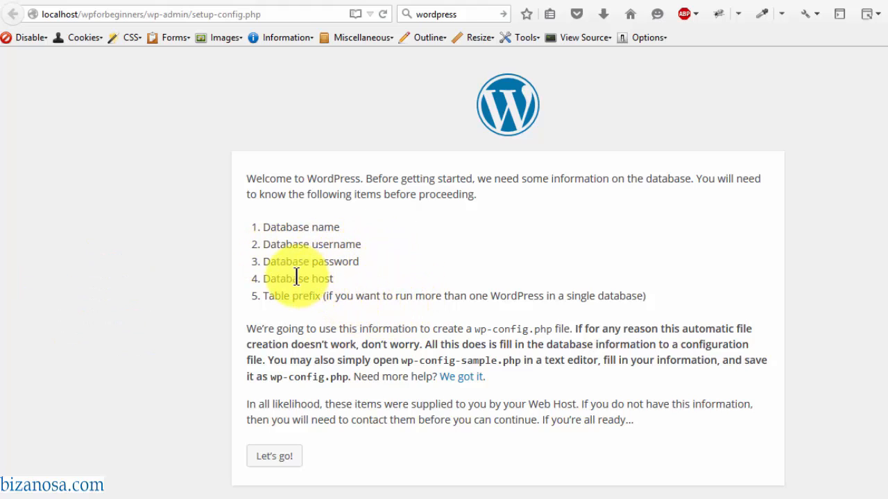
# - Start the database setup, keep database name wordpress and enter root as user name
pyautogui.click(273, 458)
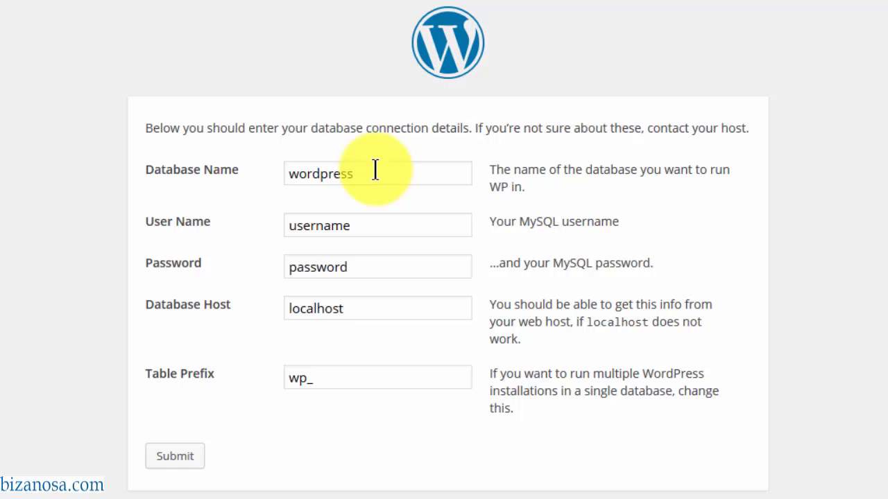
pyautogui.moveTo(374, 170); pyautogui.dragTo(238, 162)
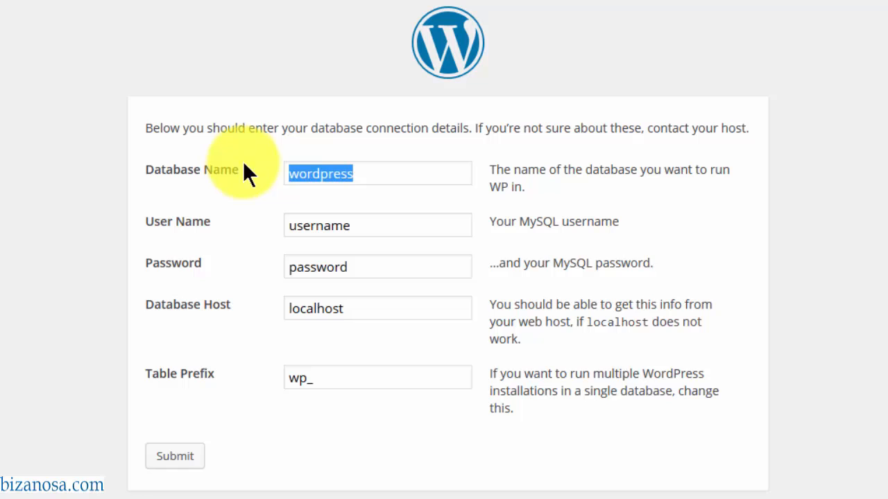
pyautogui.click(362, 224)
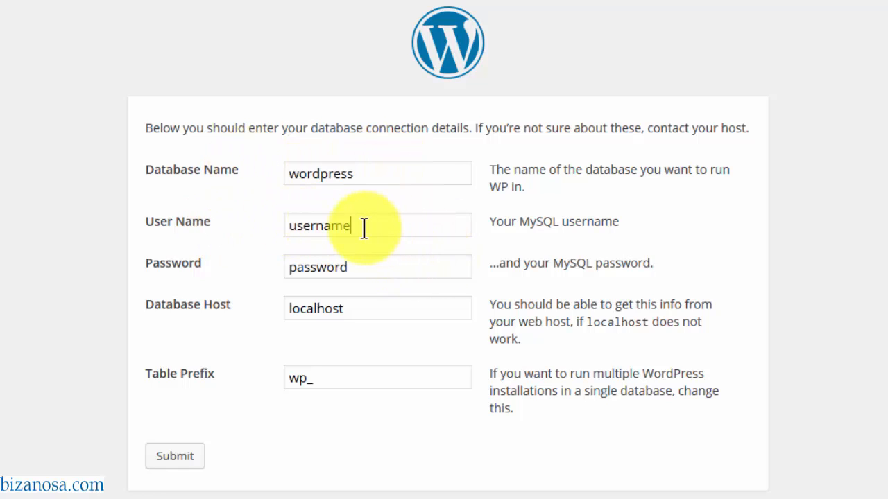
pyautogui.moveTo(368, 226); pyautogui.dragTo(112, 213)
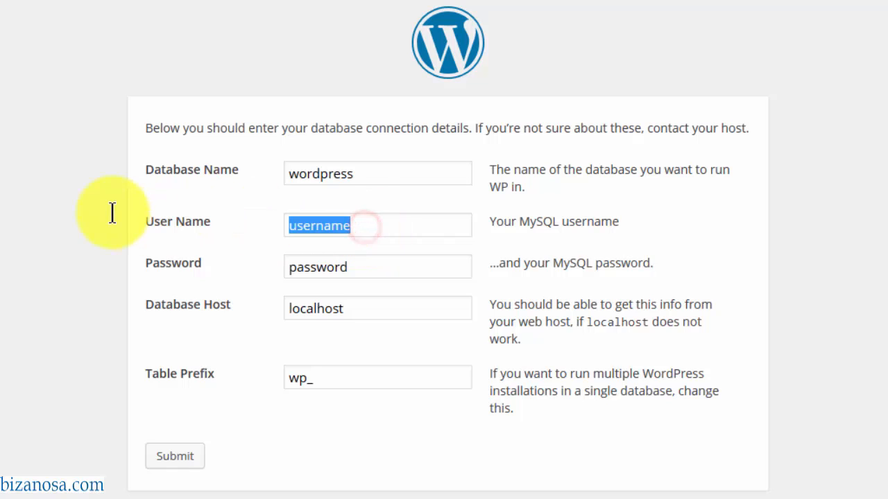
pyautogui.write('root')
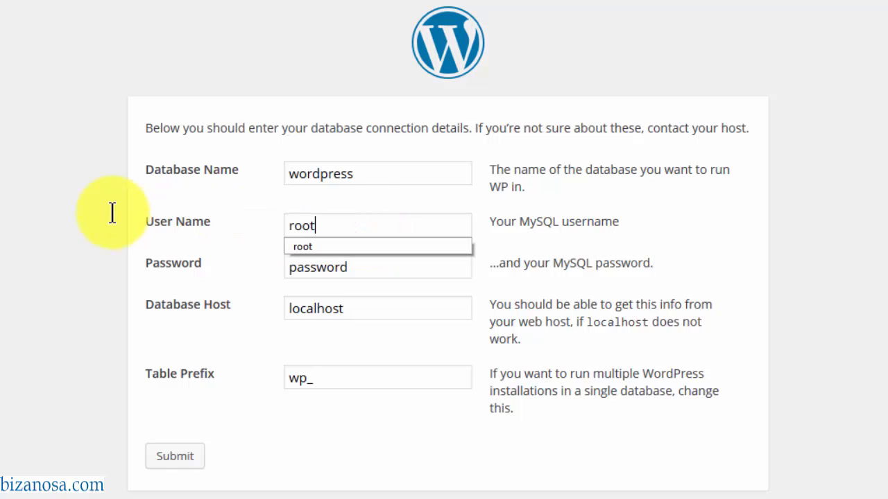
pyautogui.click(221, 256)
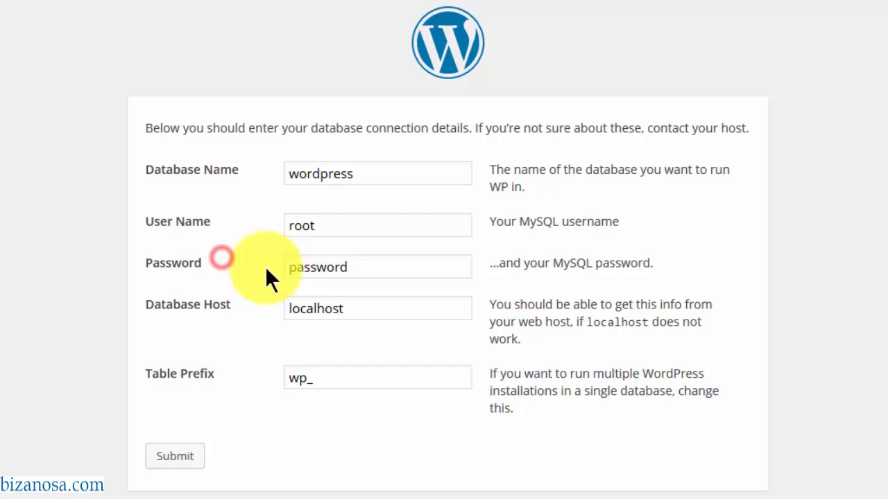
# - Leave the password blank and change the table prefix from wp_ to w3p_
pyautogui.click(373, 267)
pyautogui.moveTo(372, 267); pyautogui.dragTo(94, 236)
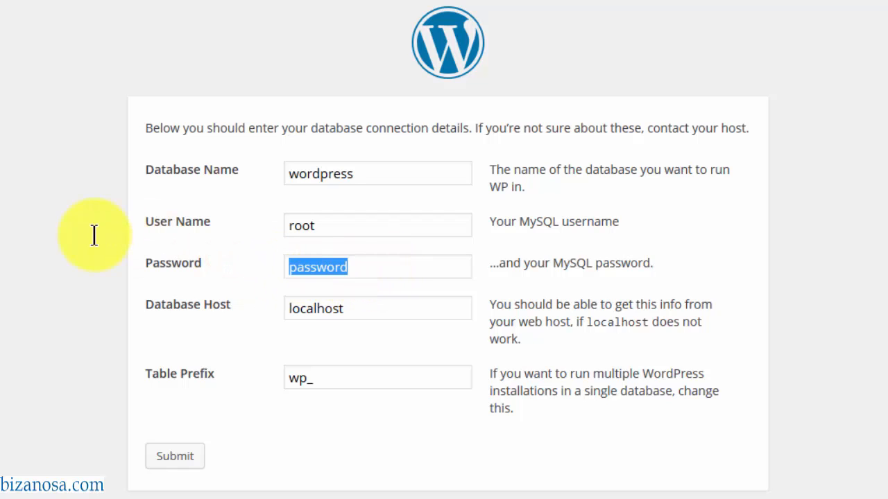
pyautogui.press('BackSpace')
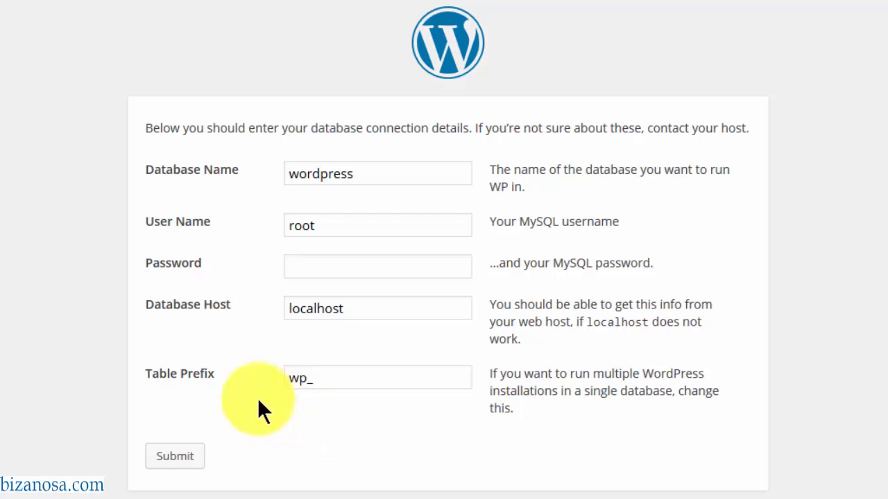
pyautogui.click(305, 378)
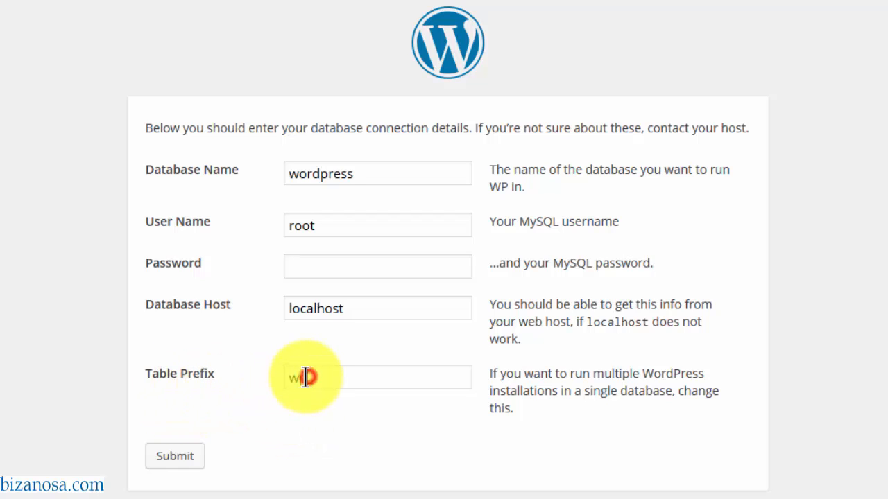
pyautogui.moveTo(305, 378); pyautogui.dragTo(275, 375)
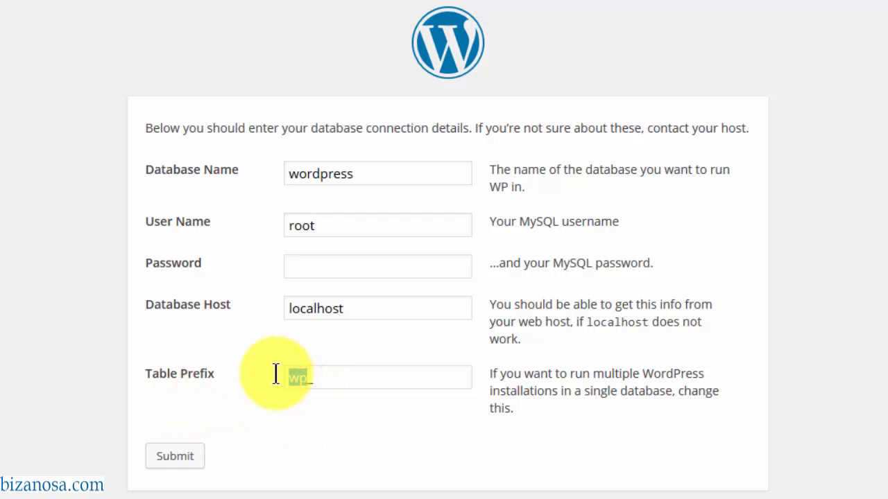
pyautogui.write('w3')
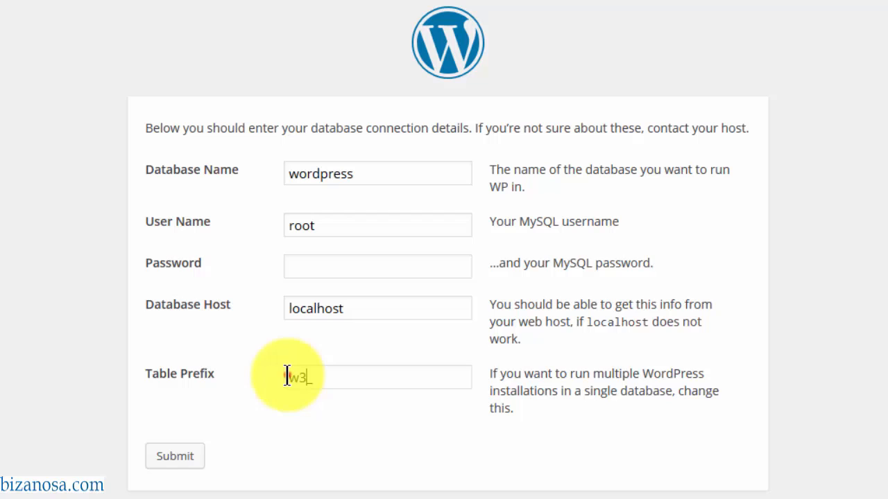
pyautogui.write('p')
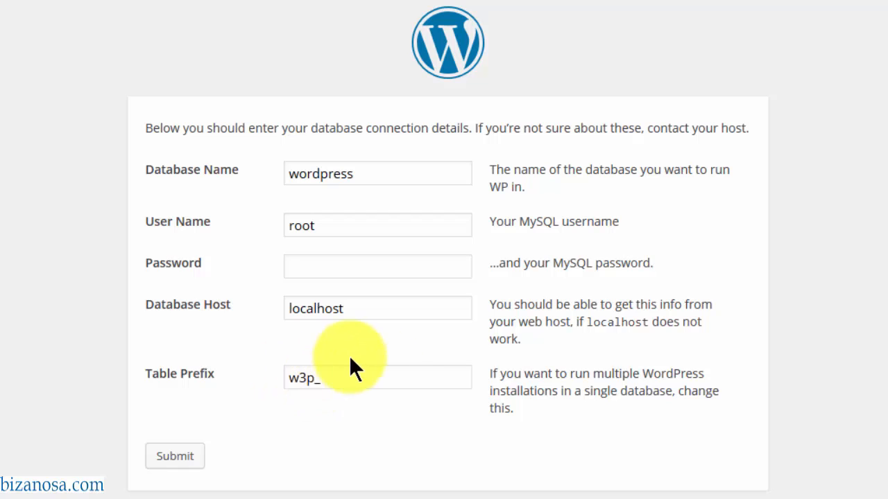
# - Submit the database connection details and run the WordPress installation
pyautogui.click(175, 457)
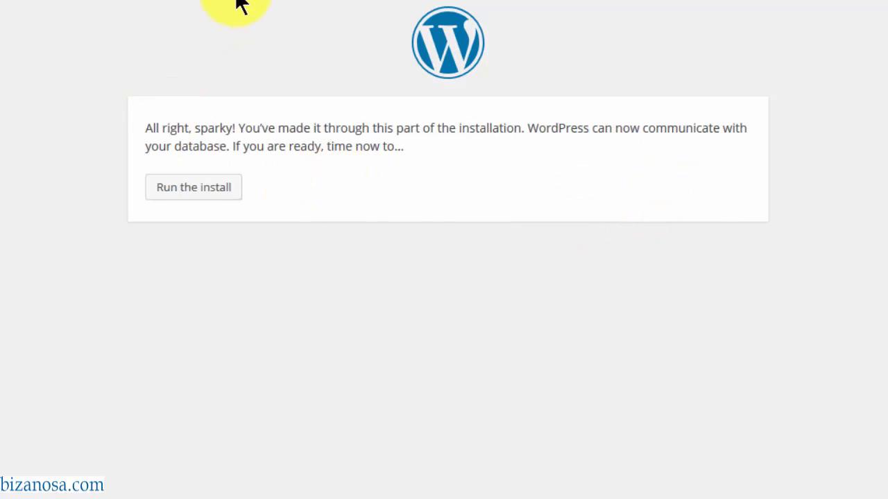
pyautogui.click(196, 189)
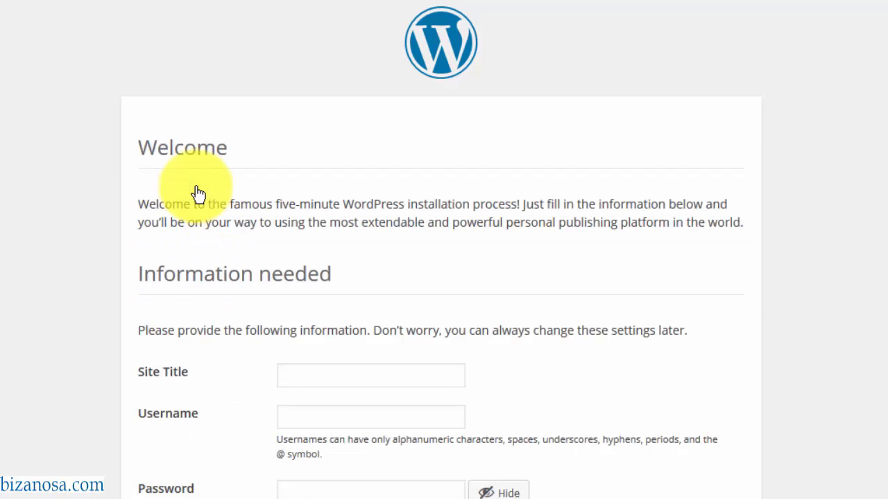
pyautogui.scroll(-3, 825, 234)
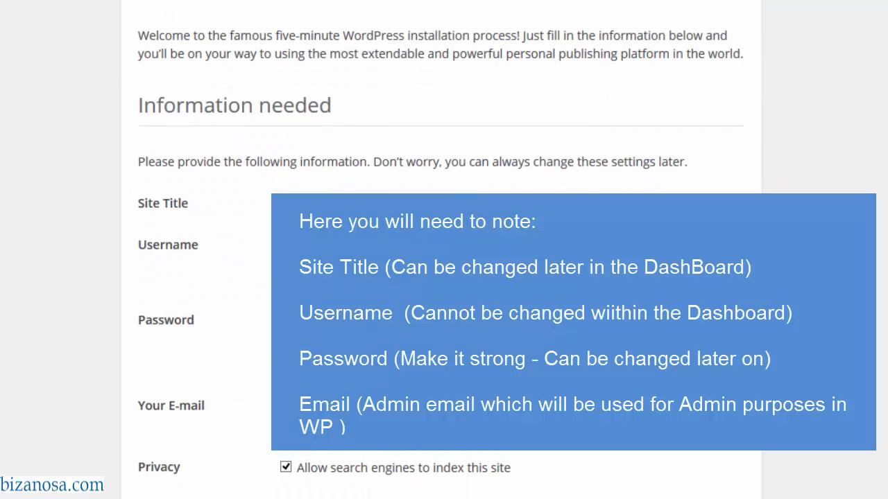
pyautogui.scroll(3, 826, 234)
pyautogui.scroll(-3, 826, 234)
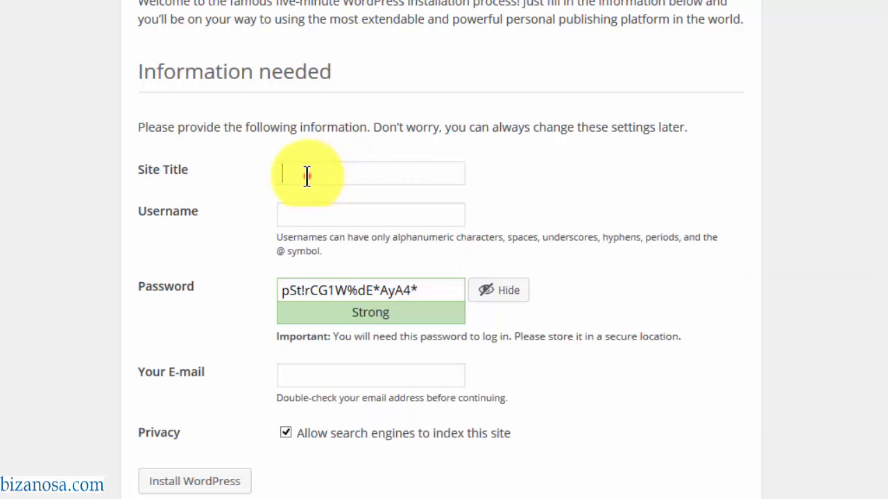
# - Enter site title 'WP for Beginners', the admin username and a weak password, confirming its use
pyautogui.click(307, 174)
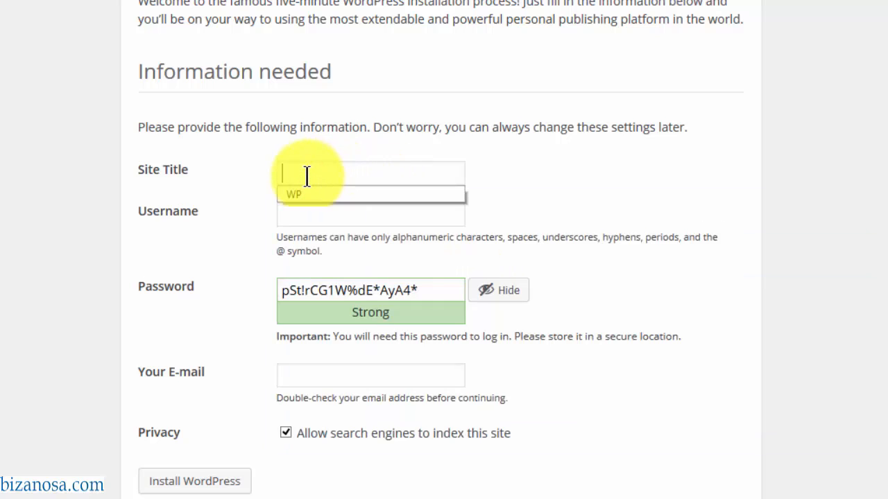
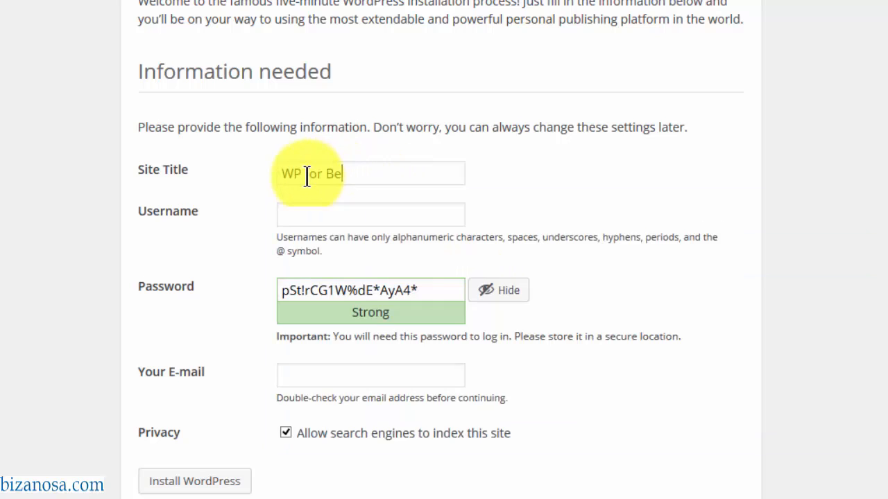
pyautogui.press('Tab')
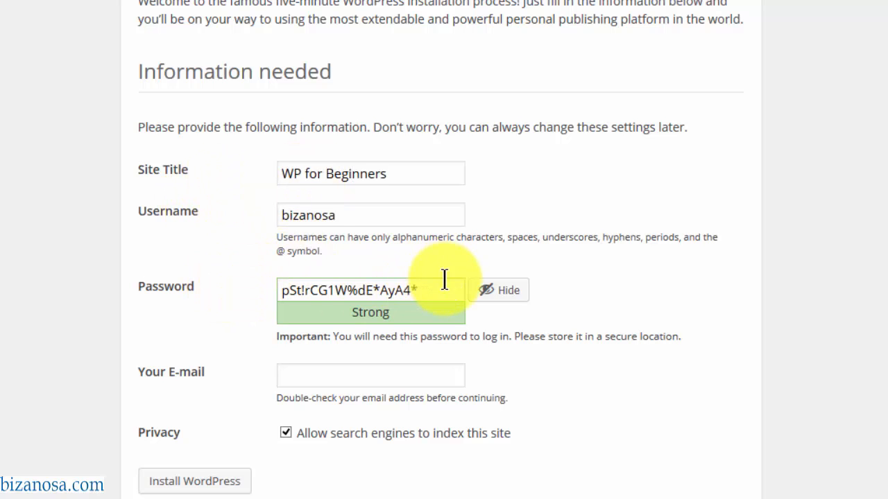
pyautogui.press('Tab')
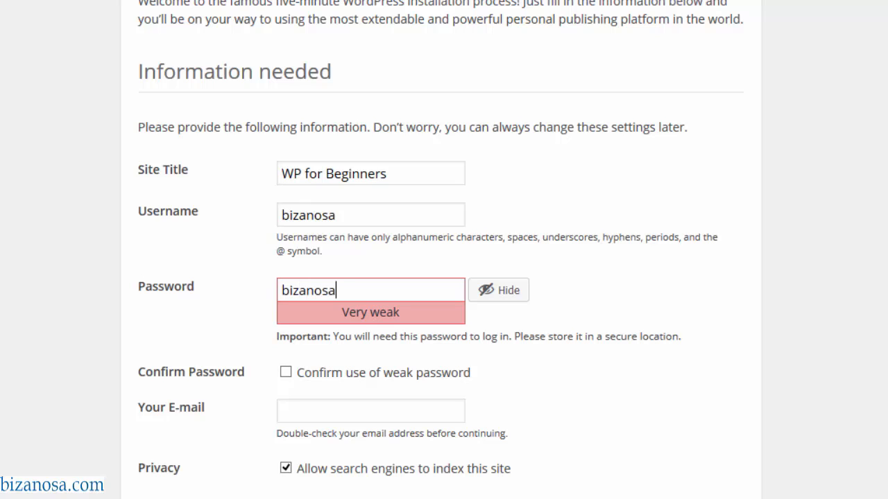
pyautogui.click(285, 373)
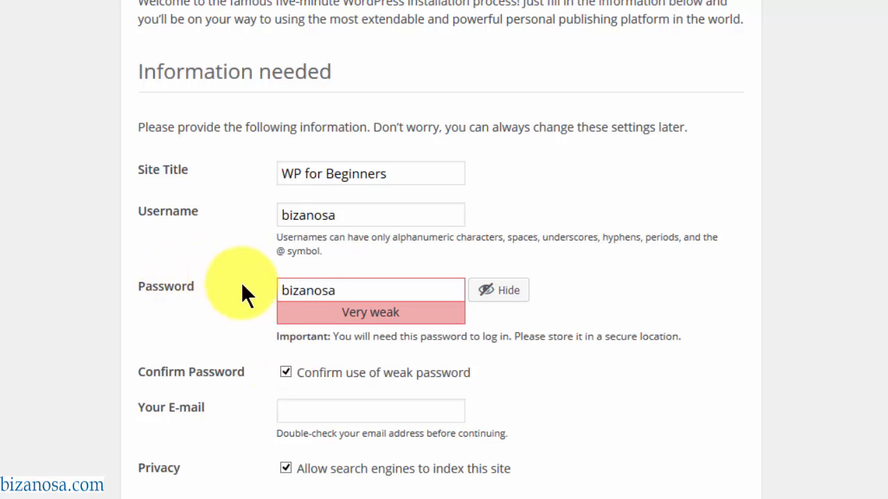
# - Fill in the admin e-mail address and install WordPress
pyautogui.click(360, 290)
pyautogui.doubleClick(287, 284)
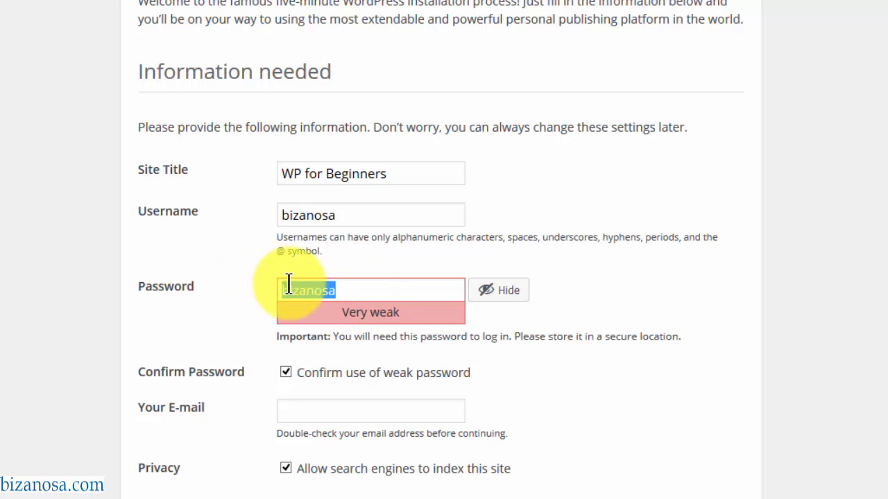
pyautogui.click(347, 289)
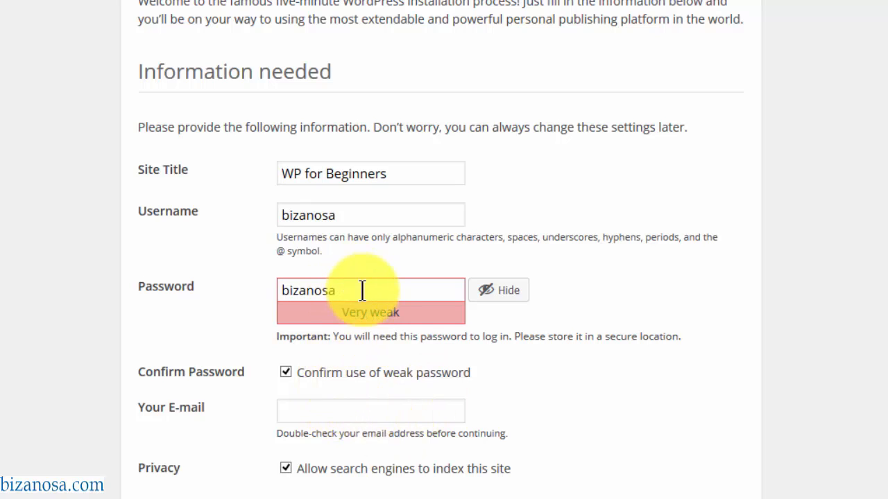
pyautogui.click(289, 411)
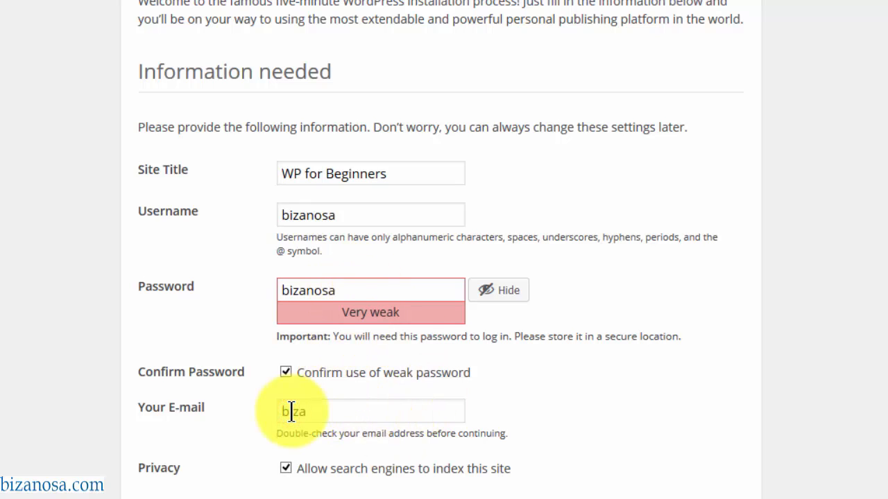
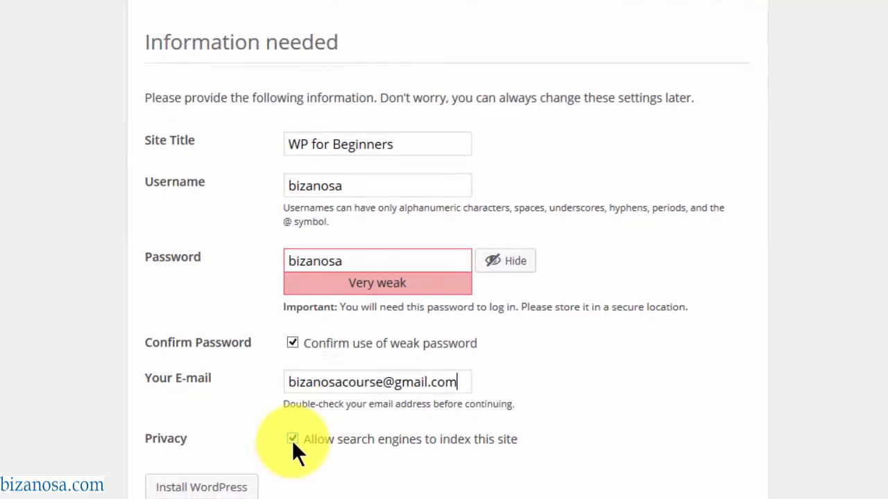
pyautogui.click(195, 496)
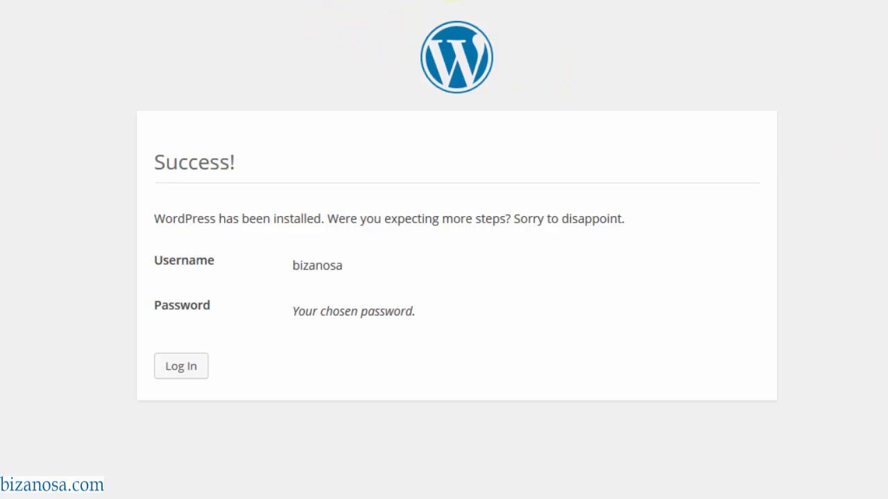
# - Log in with the admin username and password, with Remember Me ticked
pyautogui.click(179, 367)
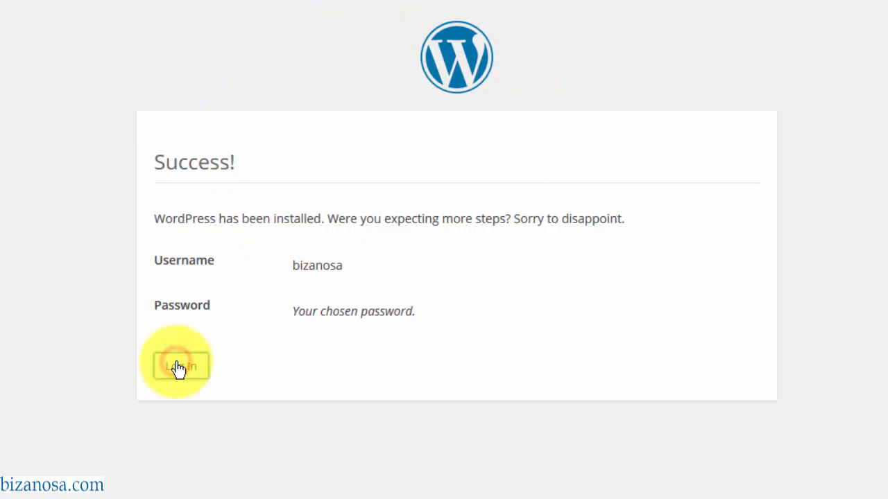
pyautogui.write('bizaN')
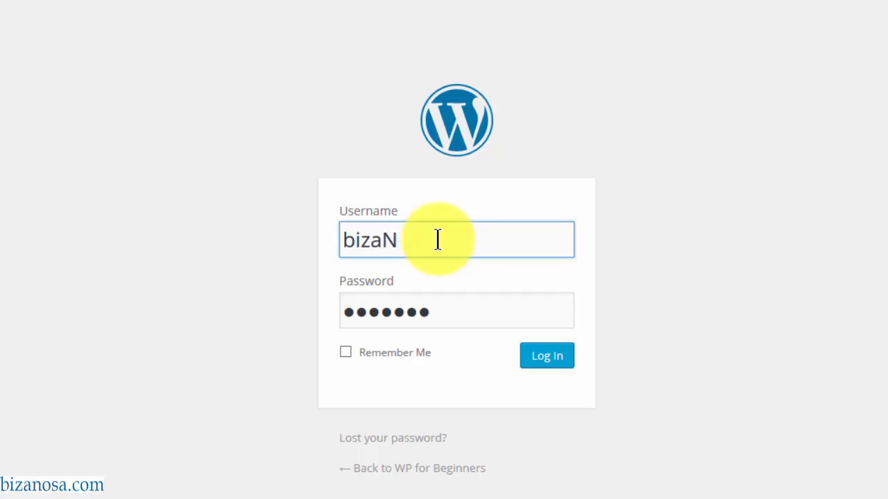
pyautogui.press('BackSpace')
pyautogui.write('nosa')
pyautogui.moveTo(450, 305); pyautogui.dragTo(220, 296)
pyautogui.write('●●●●●●●●')
pyautogui.click(345, 353)
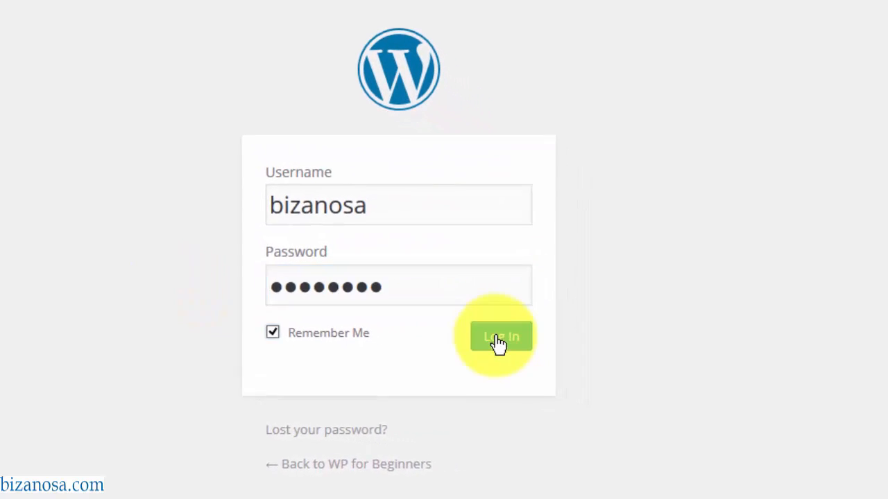
pyautogui.click(547, 356)
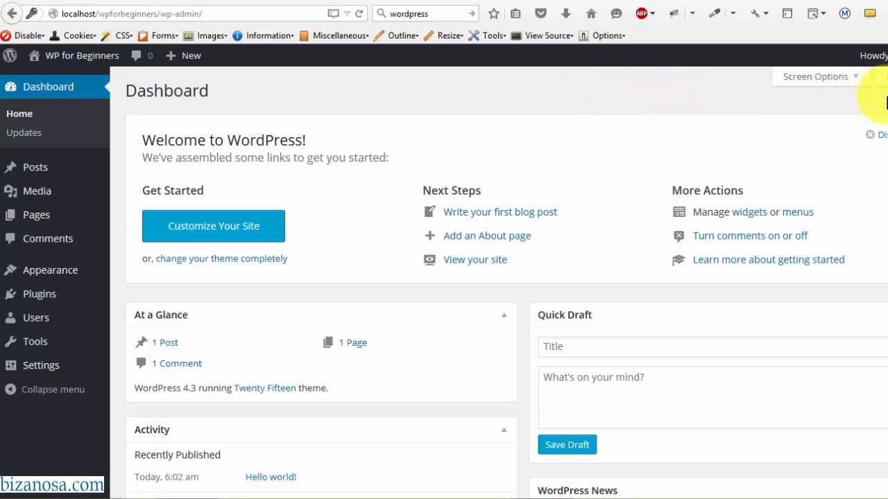
# - Scroll down and back up through the Dashboard
pyautogui.scroll(-5, 506, 278)
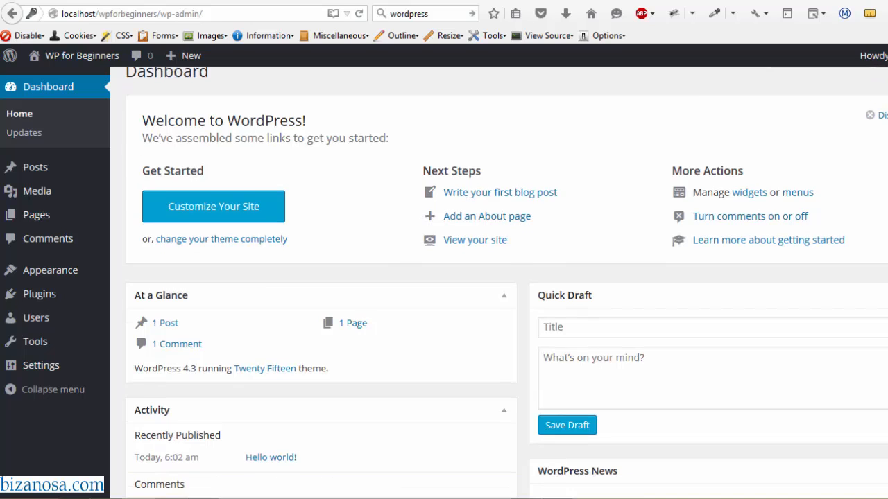
pyautogui.scroll(5, 506, 278)
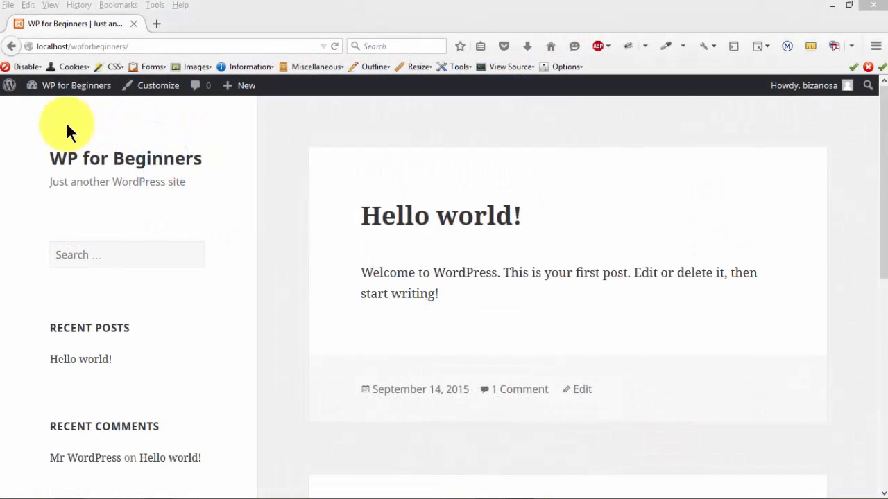
# - Open the Dashboard, then visit the public site from the site-name menu
pyautogui.moveTo(68, 92)
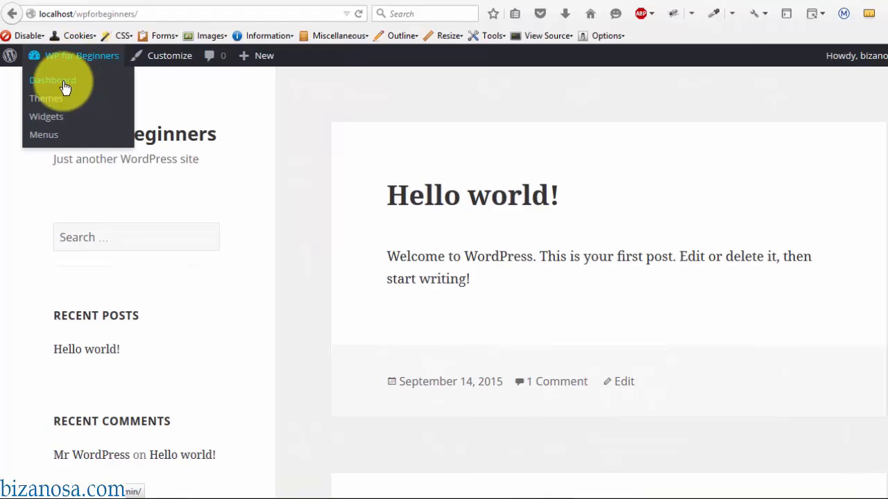
pyautogui.click(64, 84)
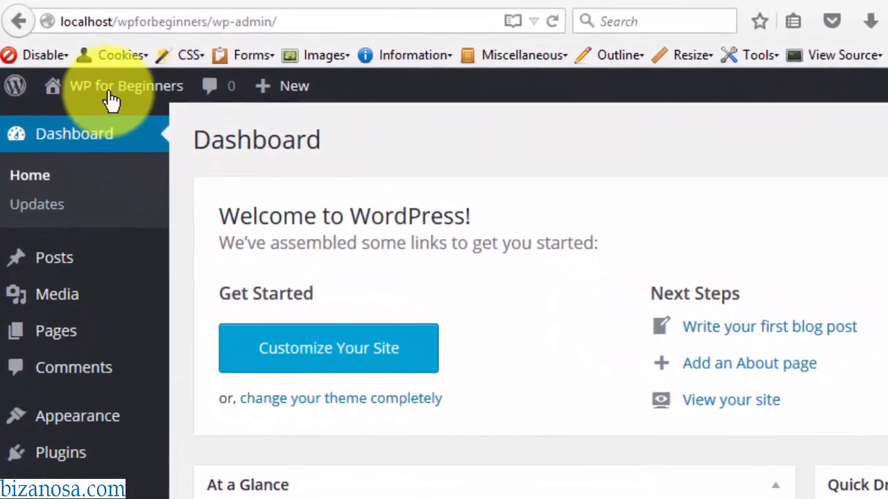
pyautogui.moveTo(73, 61)
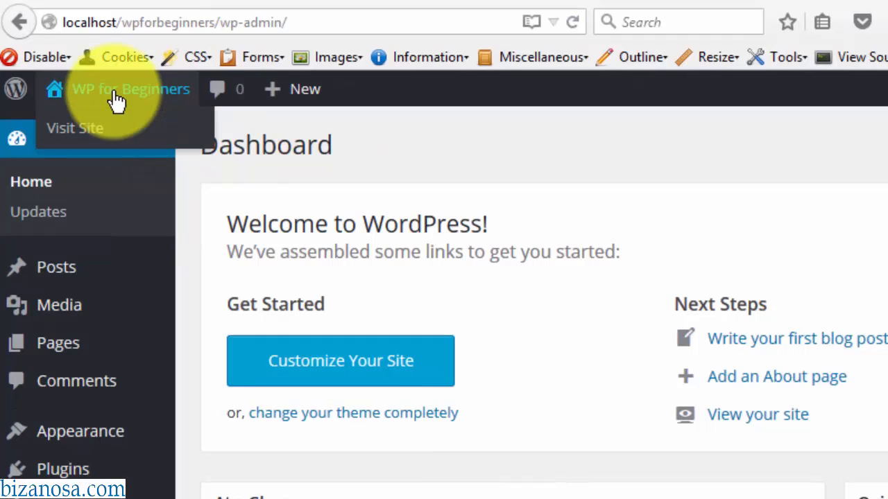
pyautogui.click(116, 101)
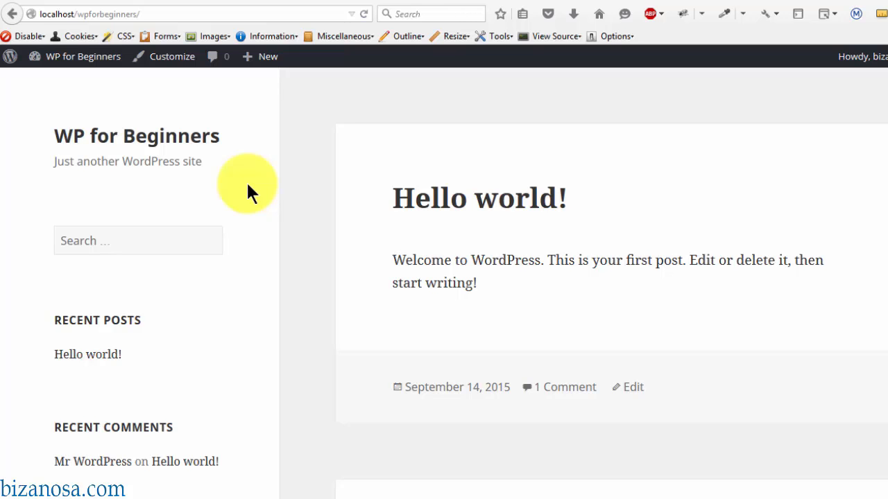
# - Return to the admin Dashboard from the site-name menu
pyautogui.moveTo(90, 83)
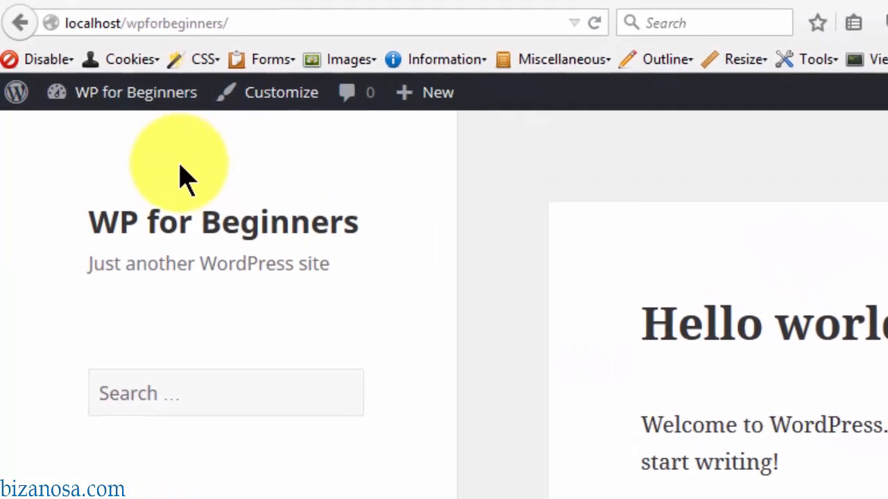
pyautogui.moveTo(110, 87)
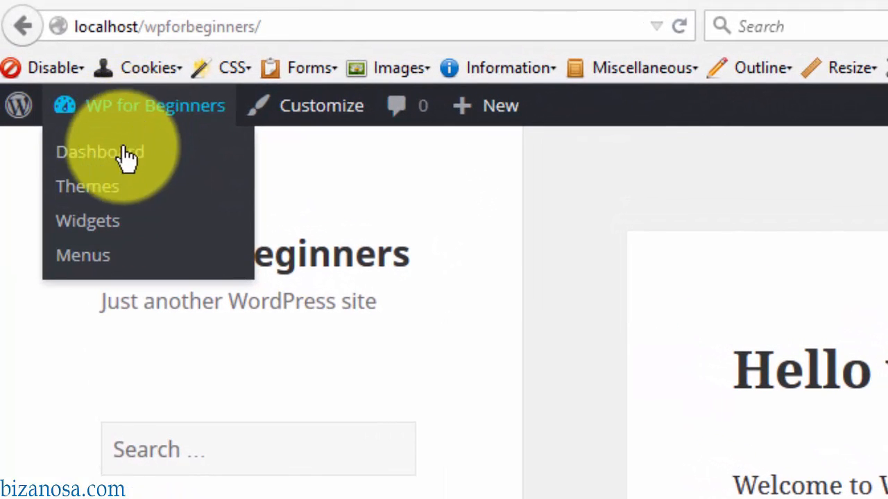
pyautogui.click(99, 159)
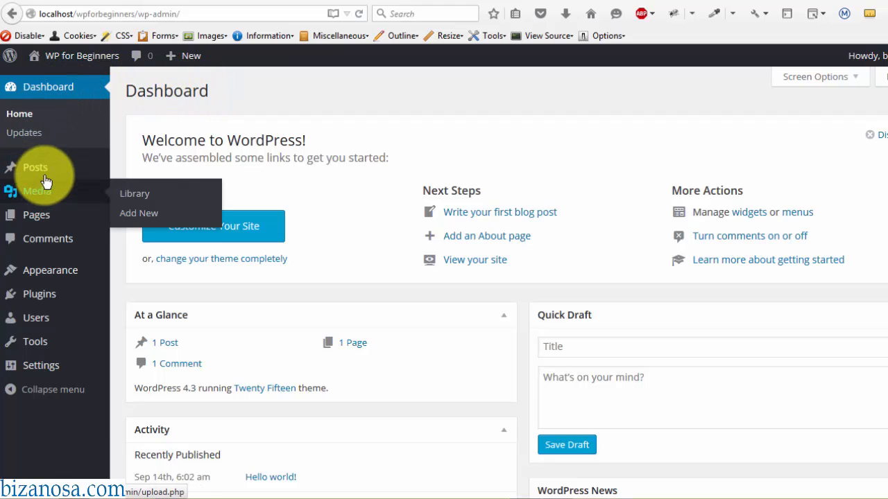
pyautogui.moveTo(73, 179)
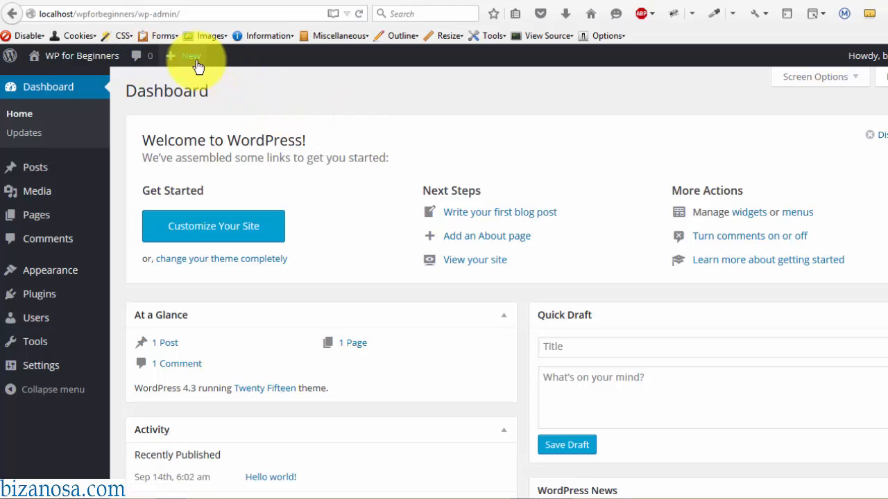
pyautogui.moveTo(194, 63)
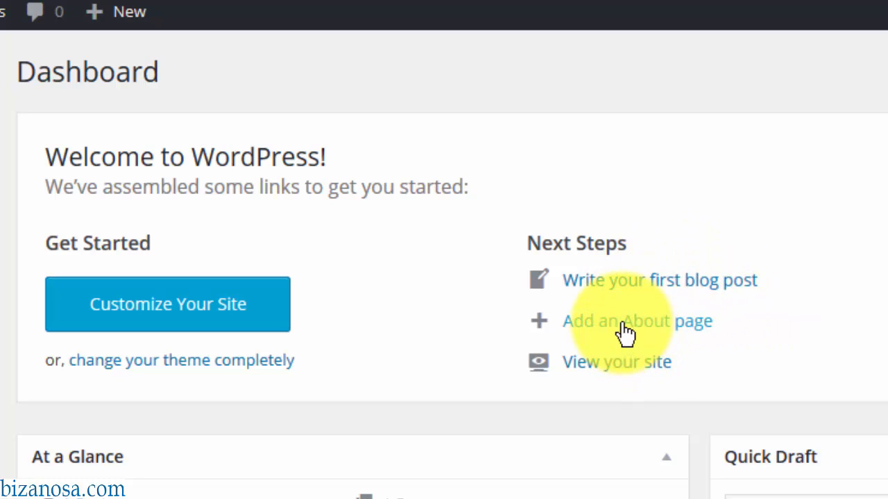
pyautogui.click(595, 370)
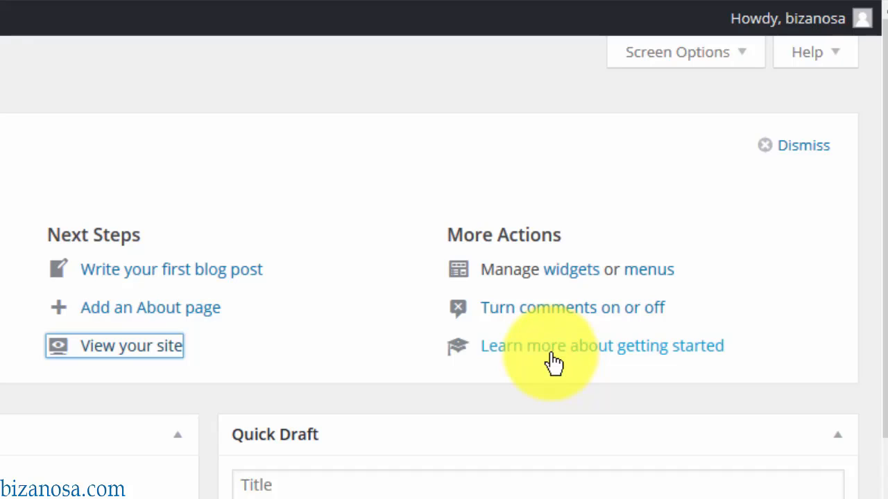
pyautogui.moveTo(885, 117)
pyautogui.mouseDown()
pyautogui.moveTo(885, 151)
pyautogui.moveTo(885, 120)
pyautogui.mouseUp()
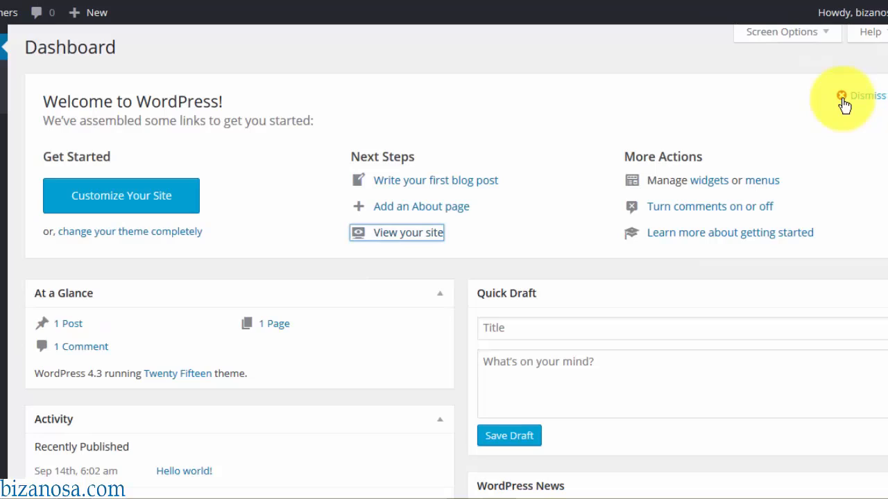
pyautogui.scroll(-3, 454, 260)
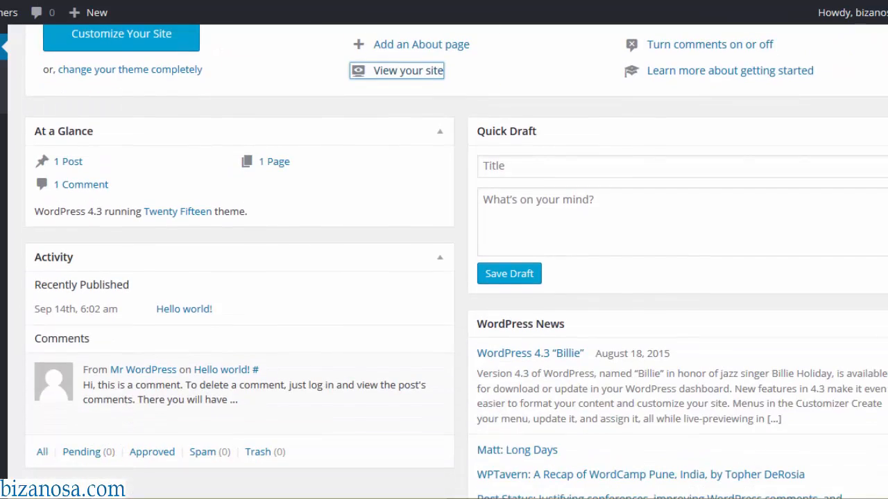
pyautogui.scroll(-1, 455, 260)
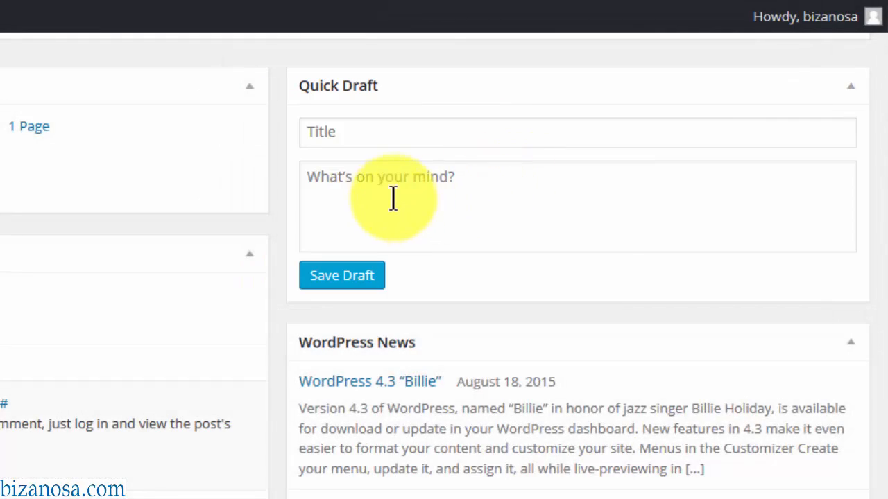
pyautogui.moveTo(887, 293); pyautogui.dragTo(887, 333)
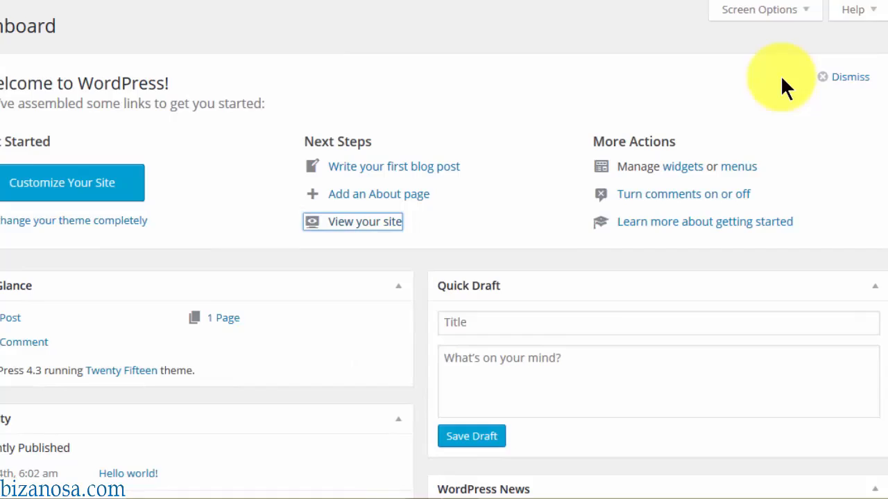
# - Collapse the Quick Draft, WordPress News, At a Glance and Activity boxes
pyautogui.scroll(-2, 784, 86)
pyautogui.click(866, 156)
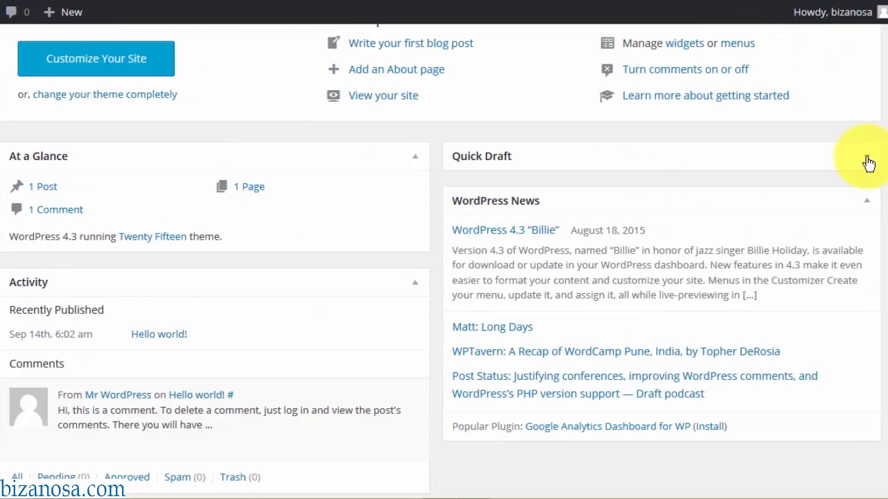
pyautogui.click(848, 202)
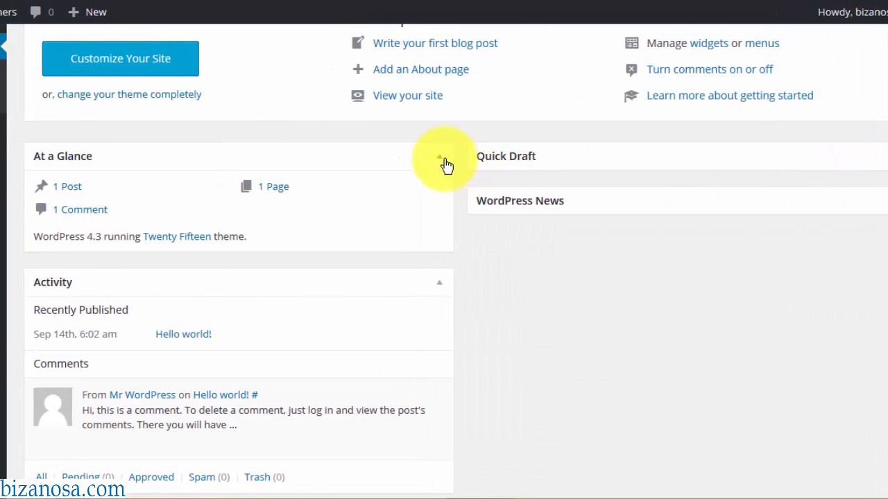
pyautogui.click(441, 160)
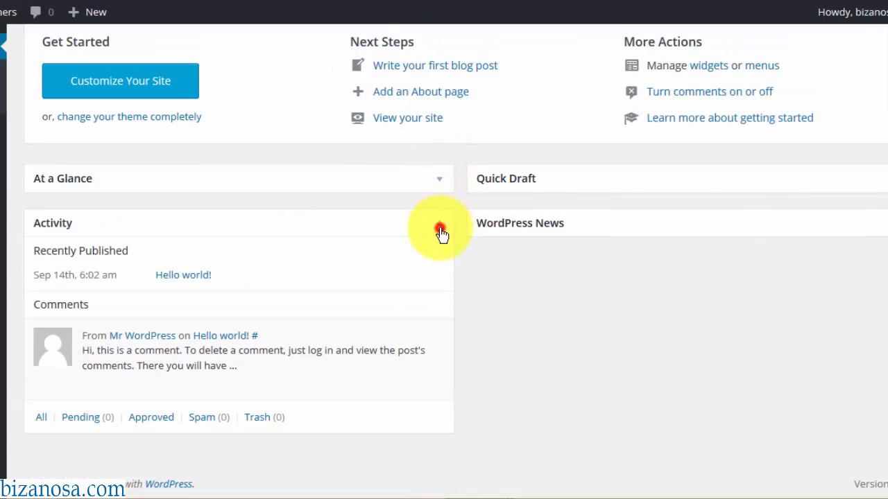
pyautogui.click(438, 227)
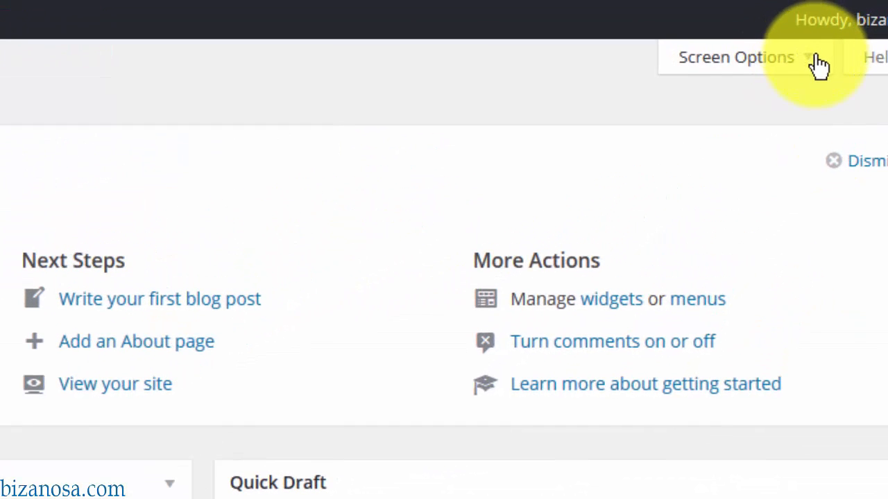
# - In Screen Options, toggle At a Glance, Quick Draft and WordPress News off and back on
pyautogui.click(815, 59)
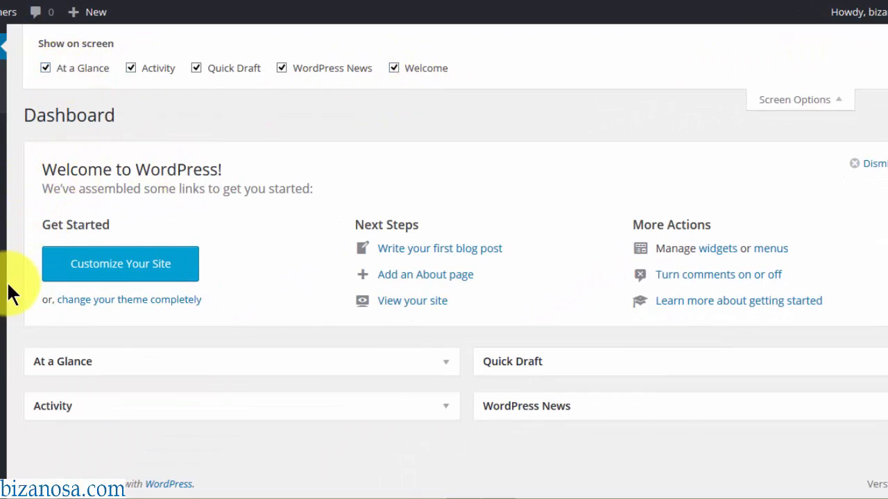
pyautogui.click(46, 68)
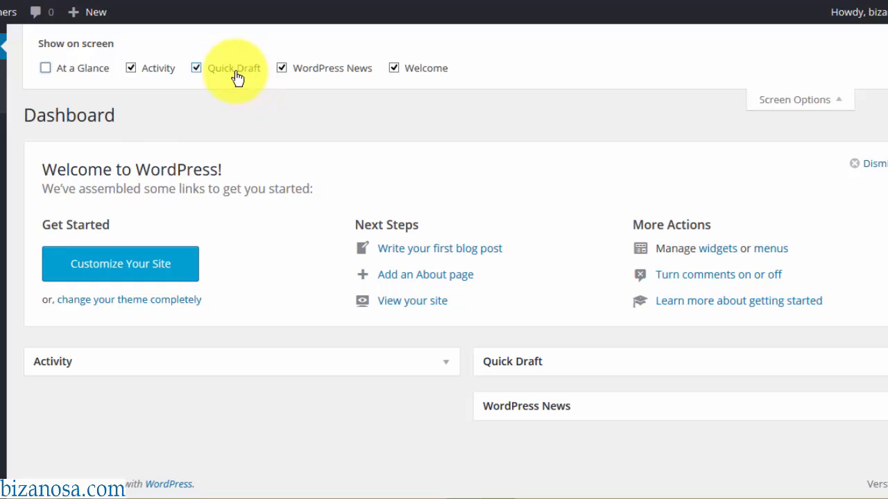
pyautogui.click(196, 67)
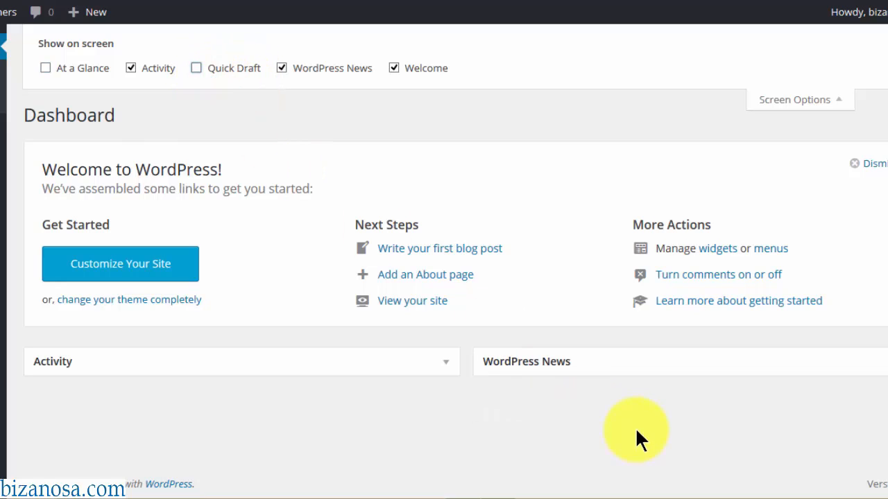
pyautogui.click(282, 68)
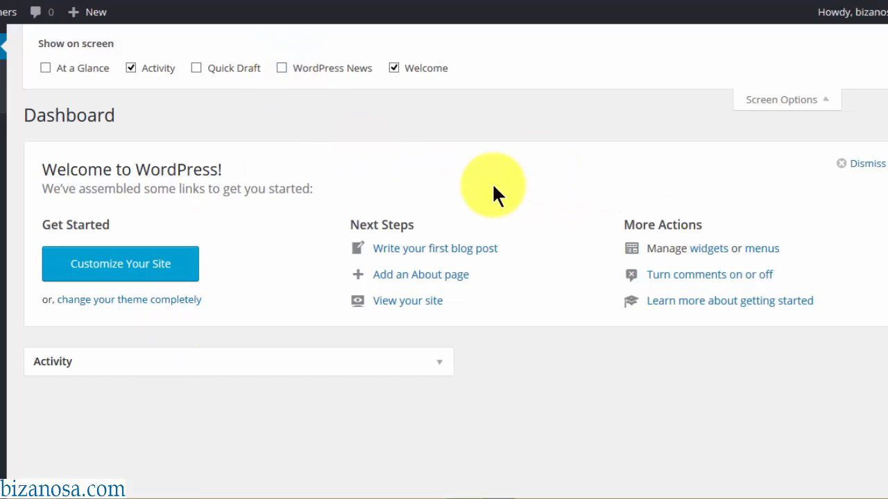
pyautogui.click(45, 68)
pyautogui.click(196, 68)
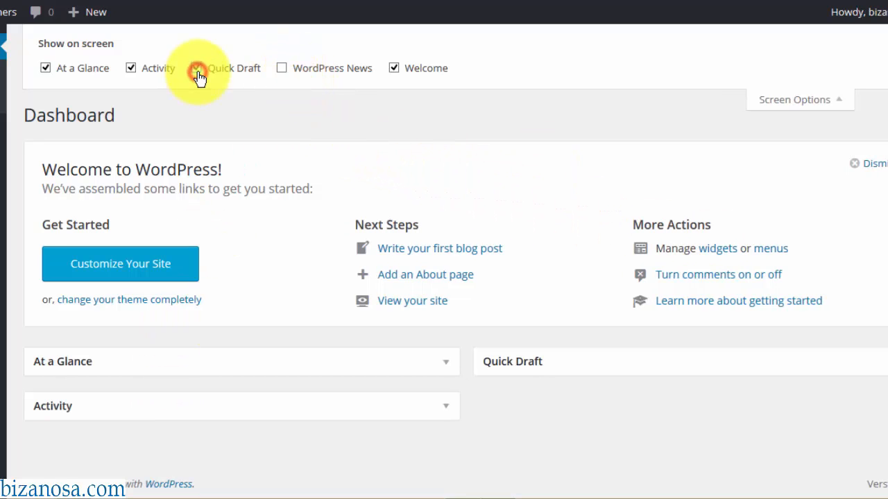
pyautogui.click(281, 67)
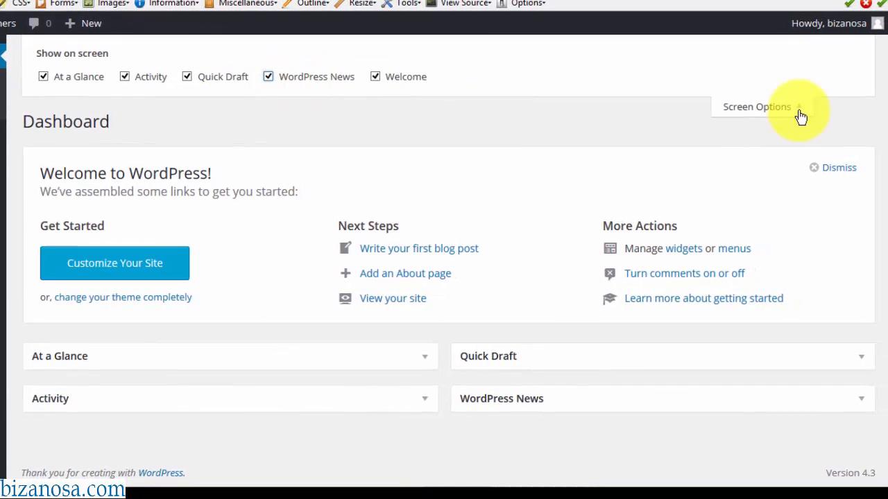
pyautogui.click(800, 111)
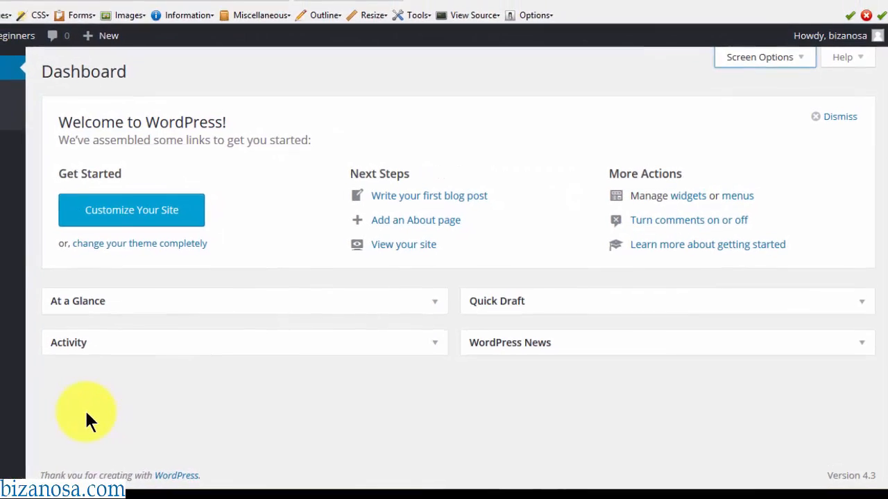
# - Switch to the 'WP for Beginners | Just another WordPress site' browser tab
pyautogui.click(205, 7)
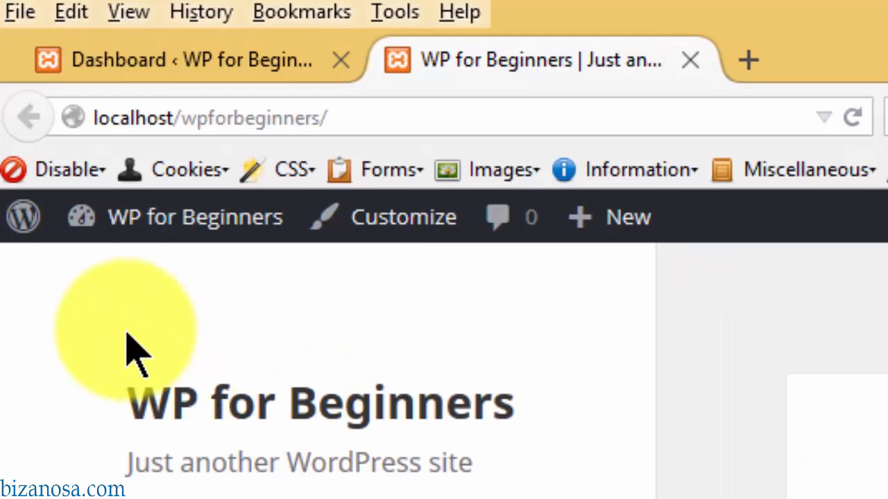
pyautogui.moveTo(159, 225)
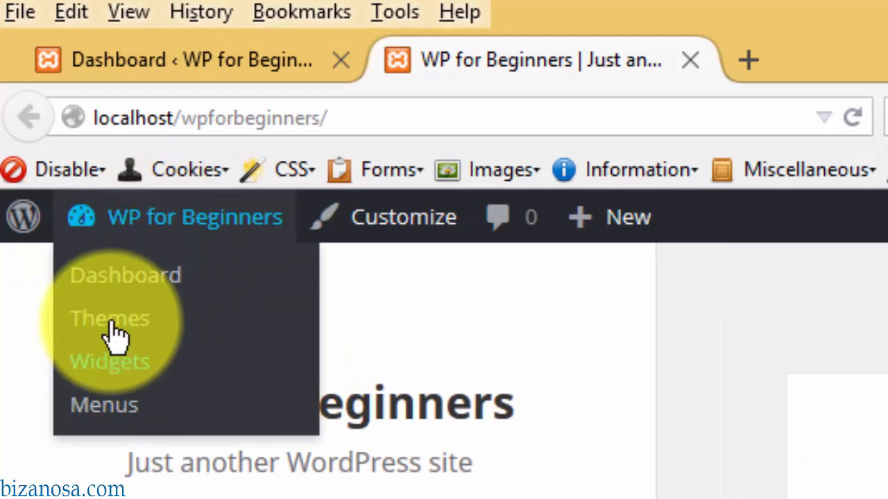
# - Show the admin Dashboard in that tab via the site-name menu
pyautogui.click(118, 295)
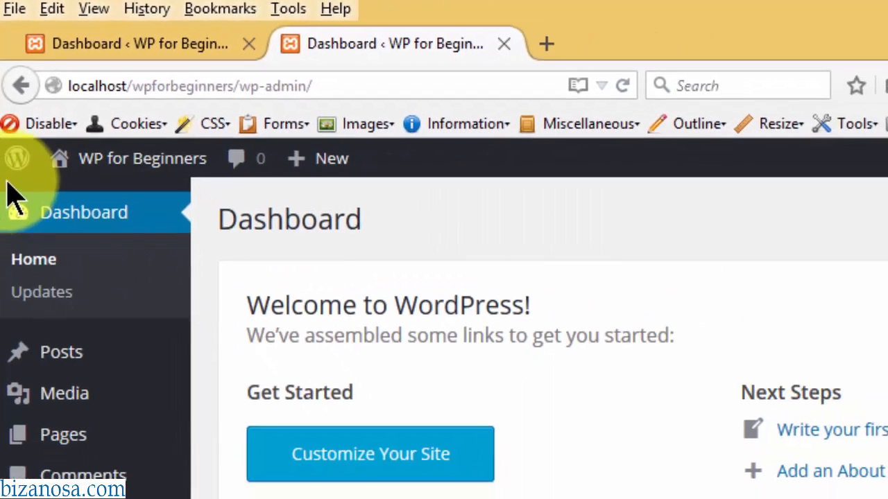
pyautogui.moveTo(23, 217)
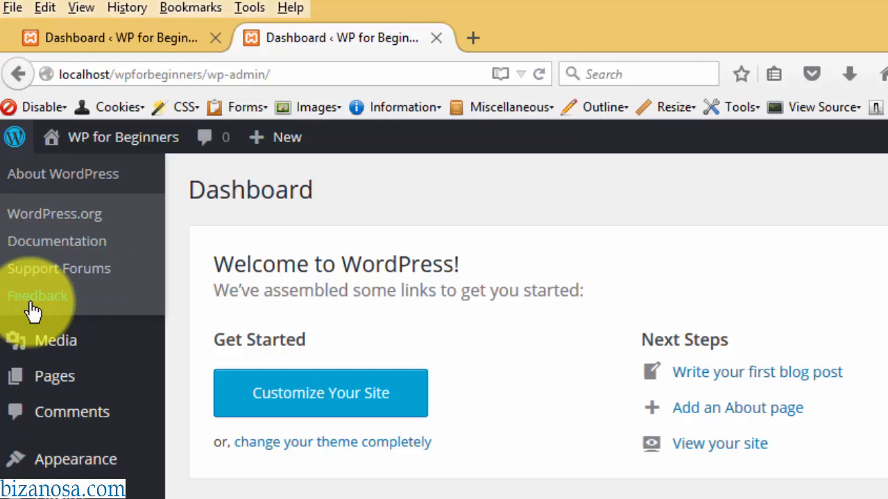
pyautogui.click(445, 199)
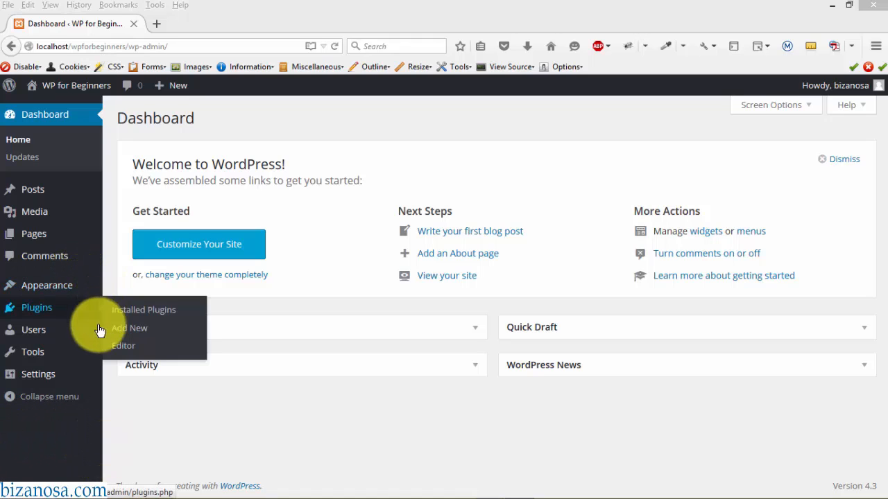
pyautogui.moveTo(41, 385)
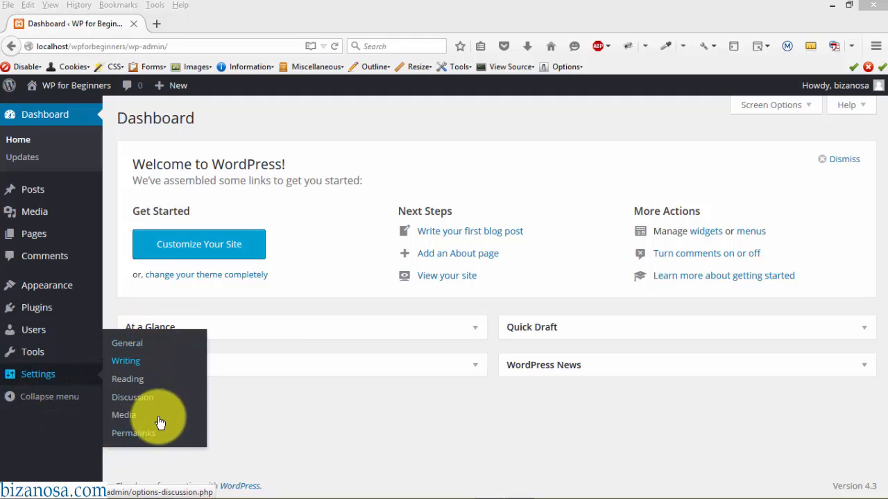
pyautogui.moveTo(37, 335)
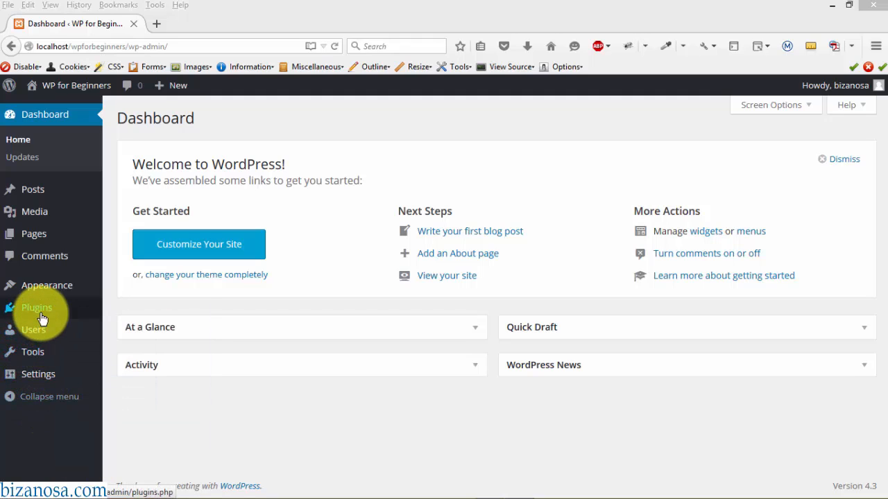
pyautogui.moveTo(42, 316)
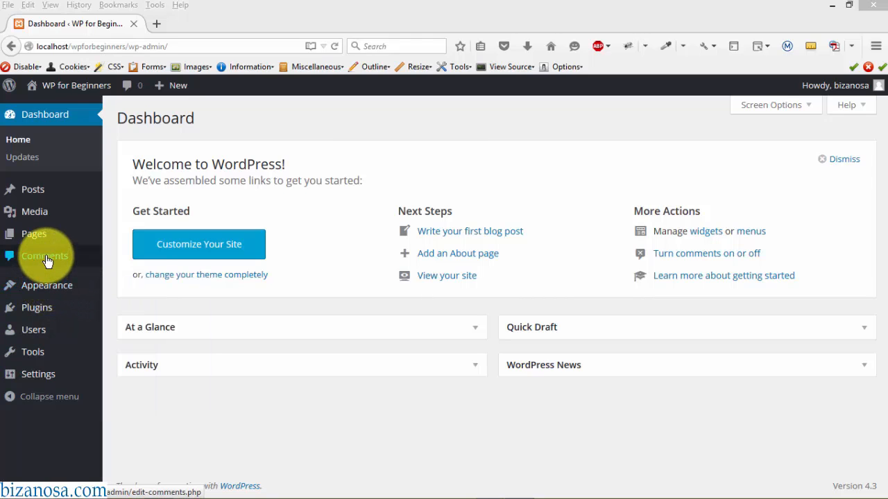
pyautogui.moveTo(39, 239)
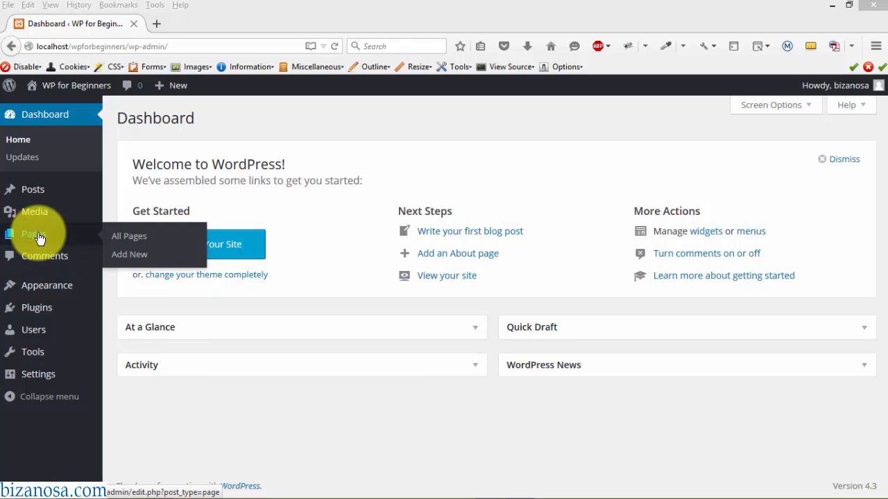
pyautogui.moveTo(38, 193)
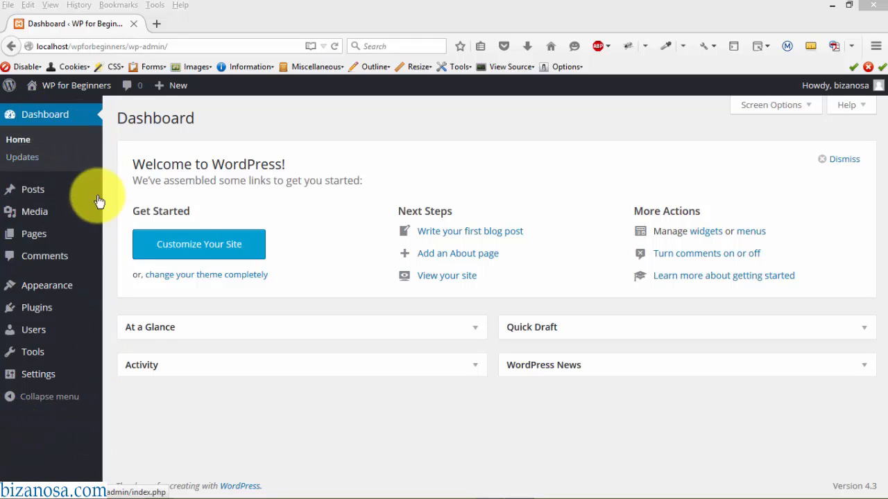
pyautogui.moveTo(95, 261)
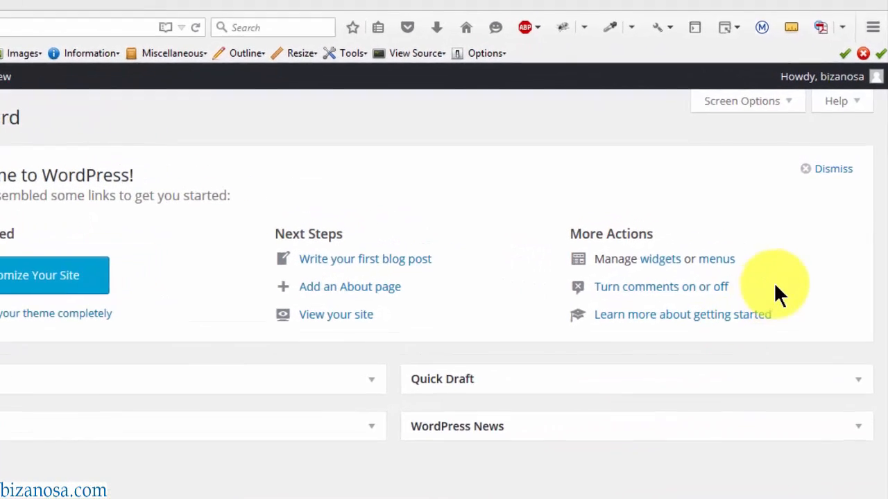
pyautogui.moveTo(866, 72)
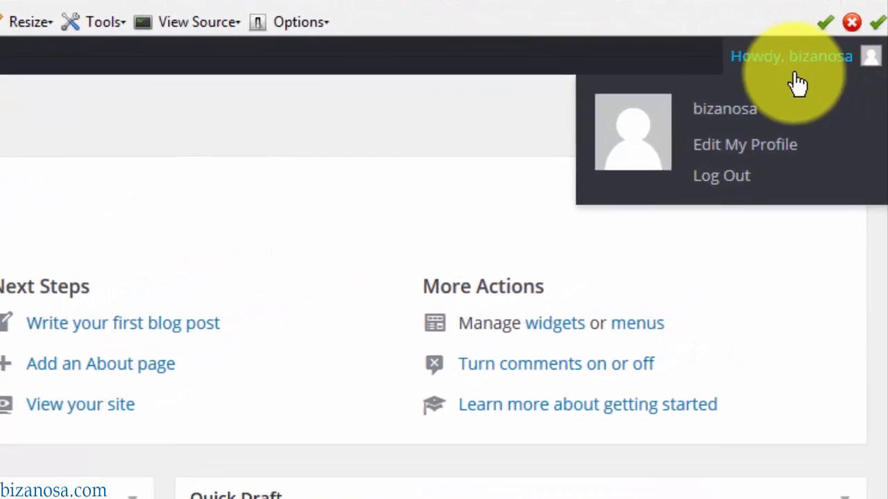
# - Log out, then load localhost/wpforbeginners/wp-admin in a fresh tab
pyautogui.click(715, 183)
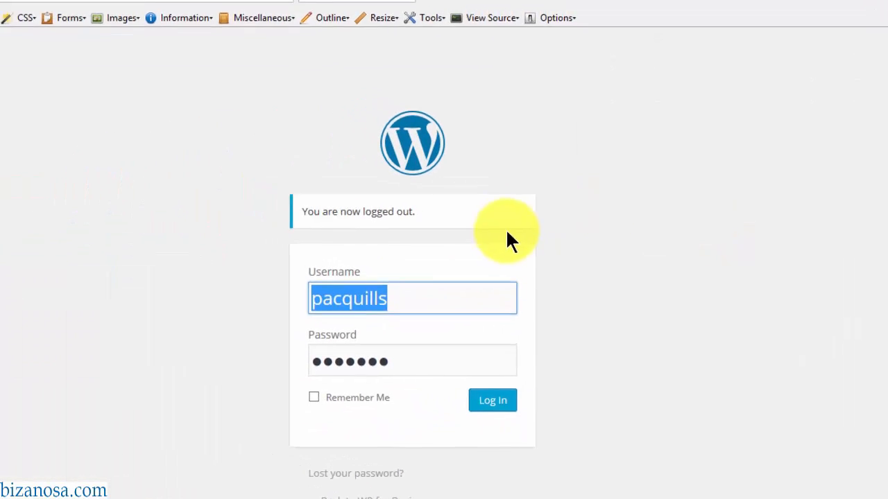
pyautogui.click(207, 14)
pyautogui.click(176, 14)
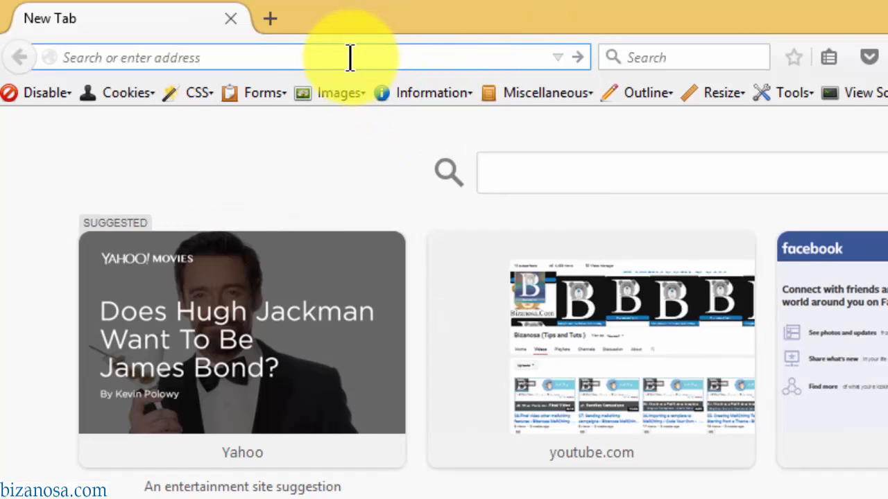
pyautogui.write('lo')
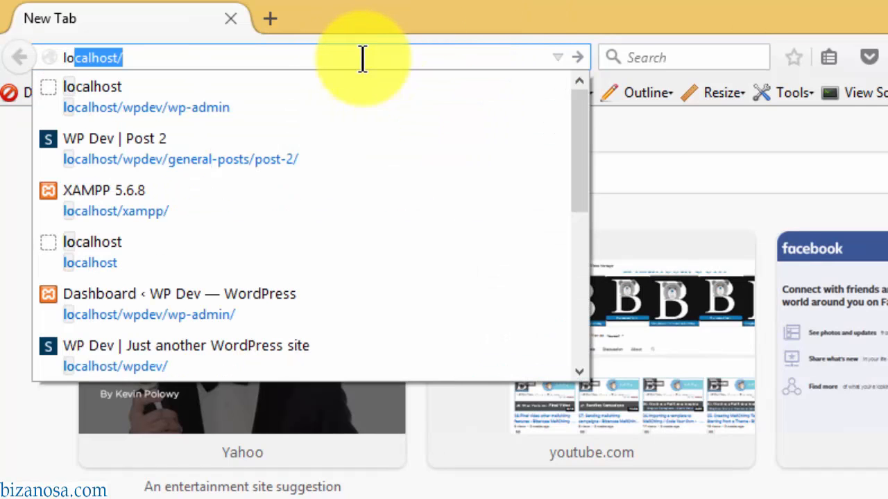
pyautogui.press('End')
pyautogui.write('wpf')
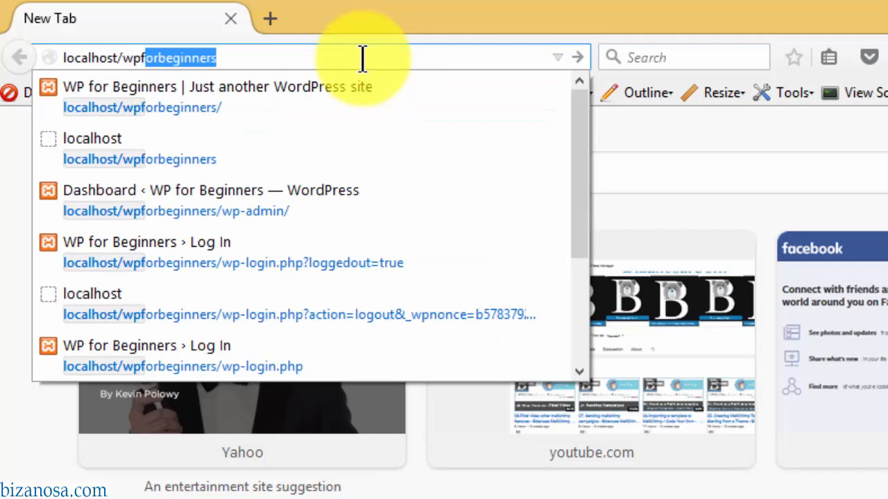
pyautogui.press('End')
pyautogui.write('/wp')
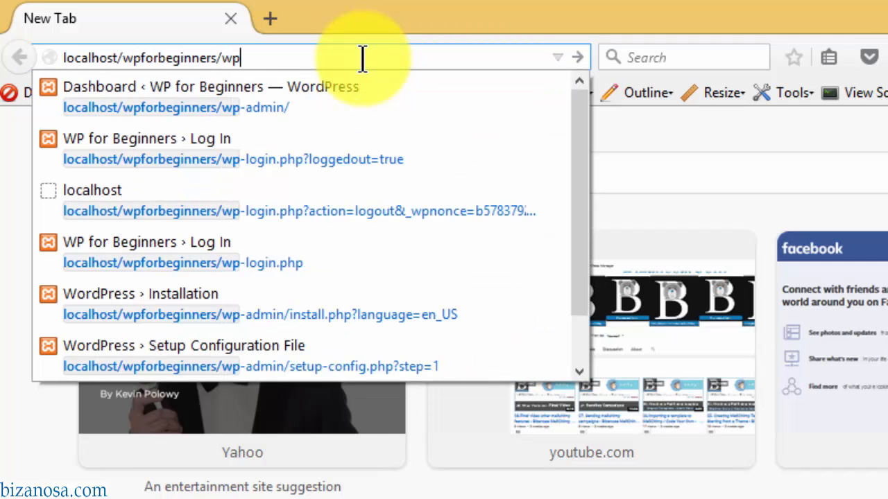
pyautogui.write('-admin')
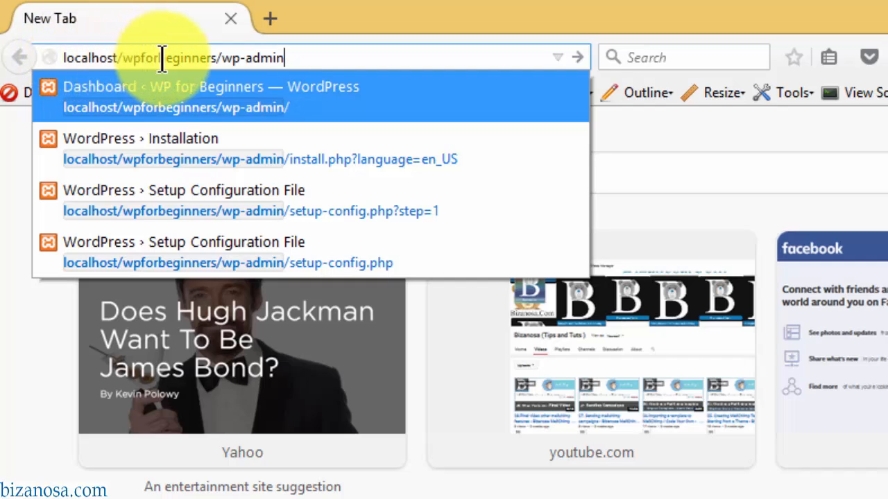
pyautogui.click(302, 52)
pyautogui.press('Return')
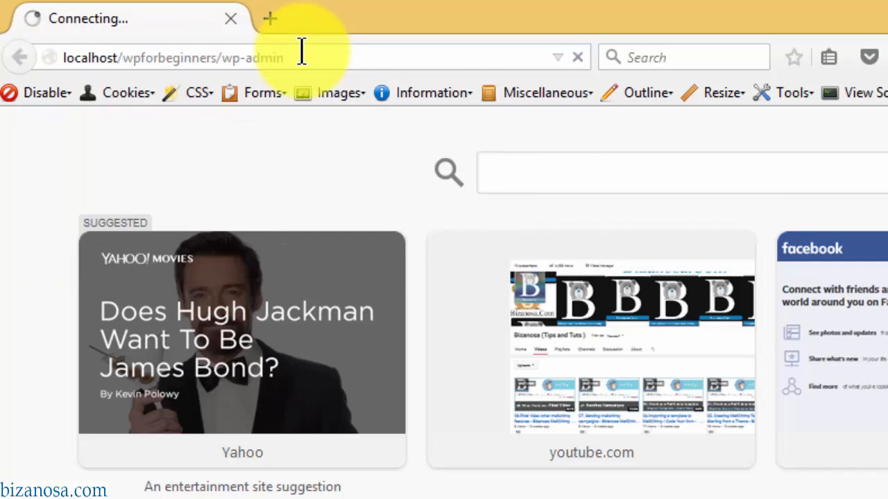
# - Log back in with the admin credentials, with Remember Me ticked
pyautogui.write('bizanosa')
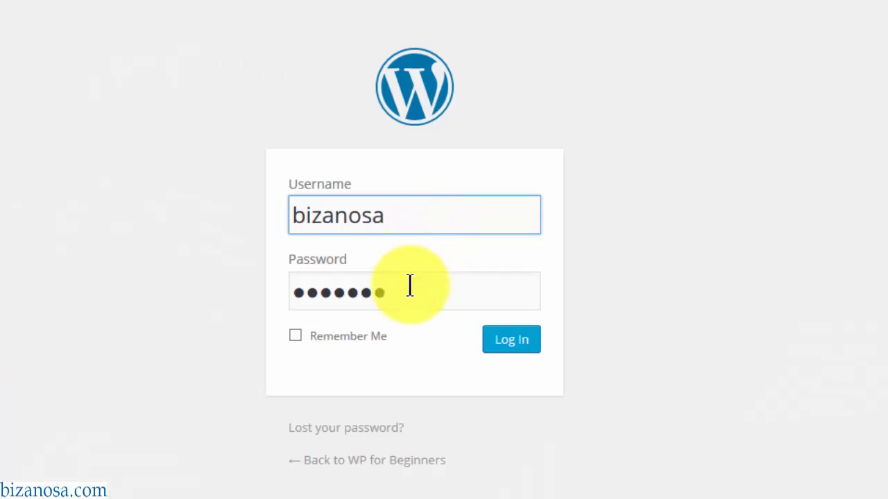
pyautogui.moveTo(410, 294); pyautogui.dragTo(48, 265)
pyautogui.write('●●●●●●●●')
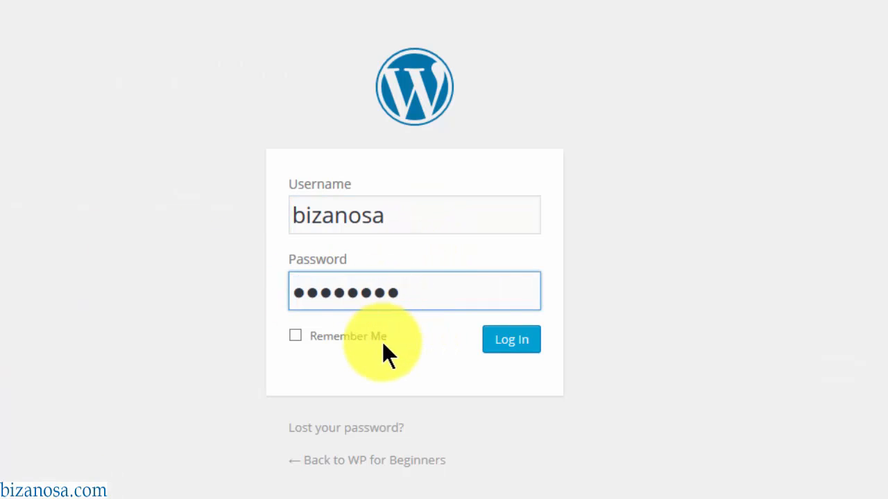
pyautogui.click(362, 343)
pyautogui.click(518, 344)
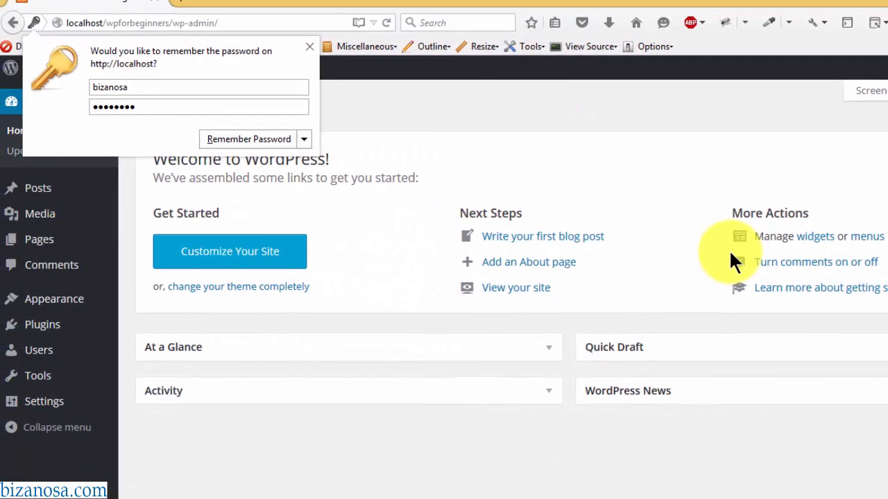
# - Dismiss Firefox's save-password prompt
pyautogui.click(310, 45)
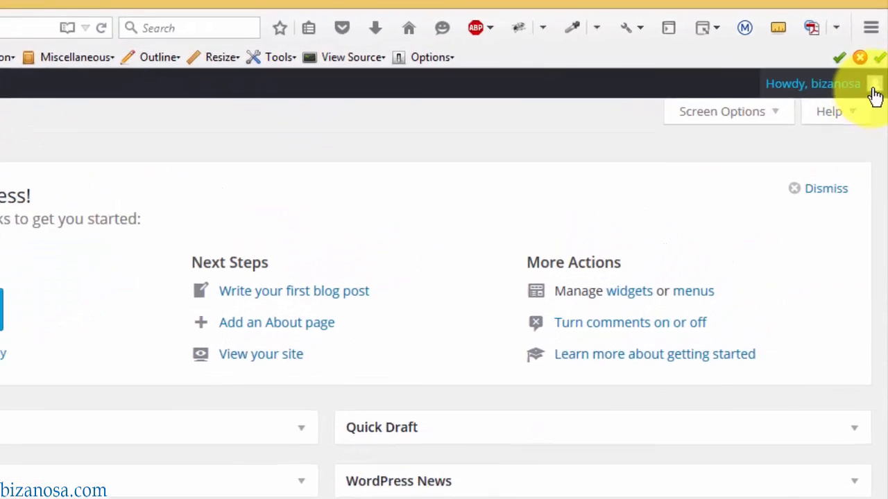
pyautogui.moveTo(877, 75)
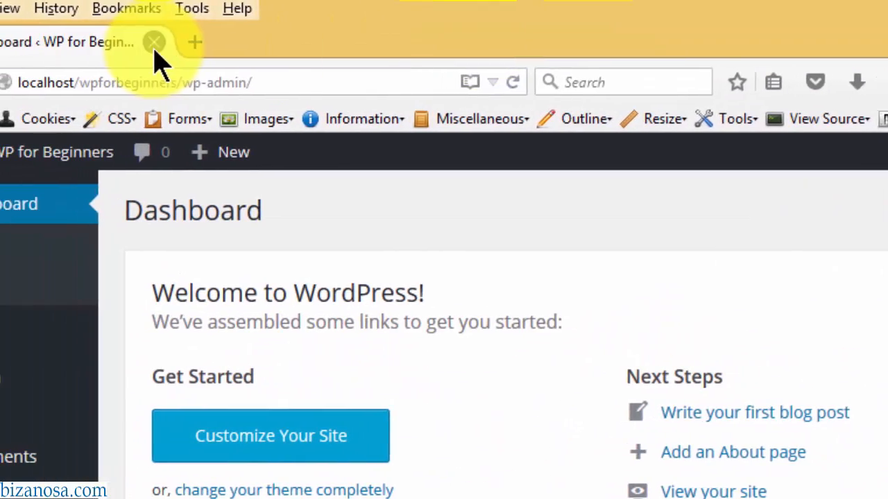
# - Visit gravatar.com in a new browser tab, then return to the WordPress Dashboard
pyautogui.click(194, 42)
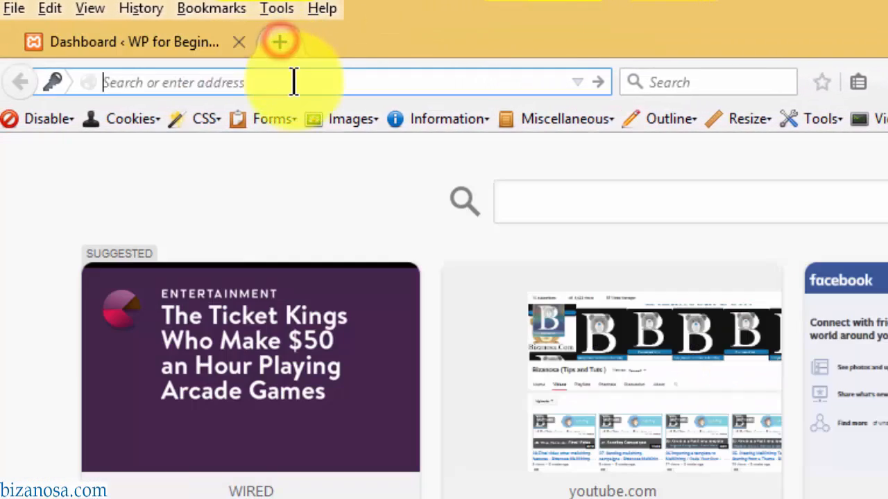
pyautogui.write('gravata')
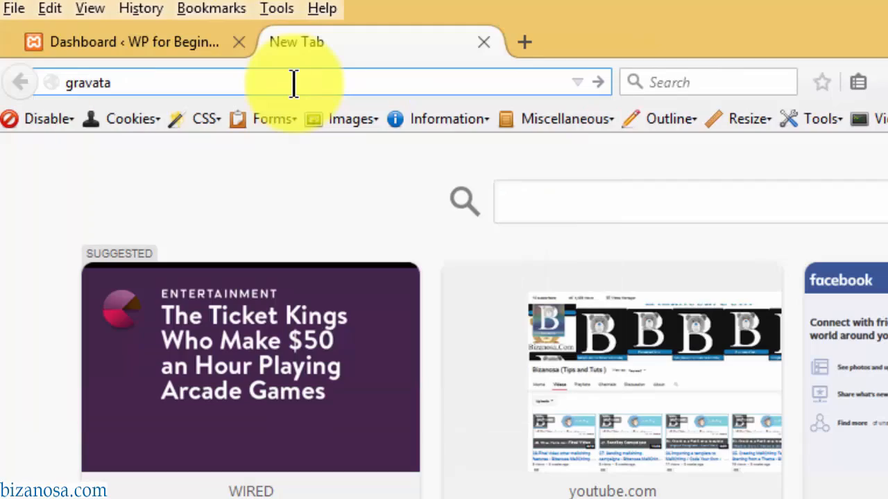
pyautogui.write('r.com')
pyautogui.press('Return')
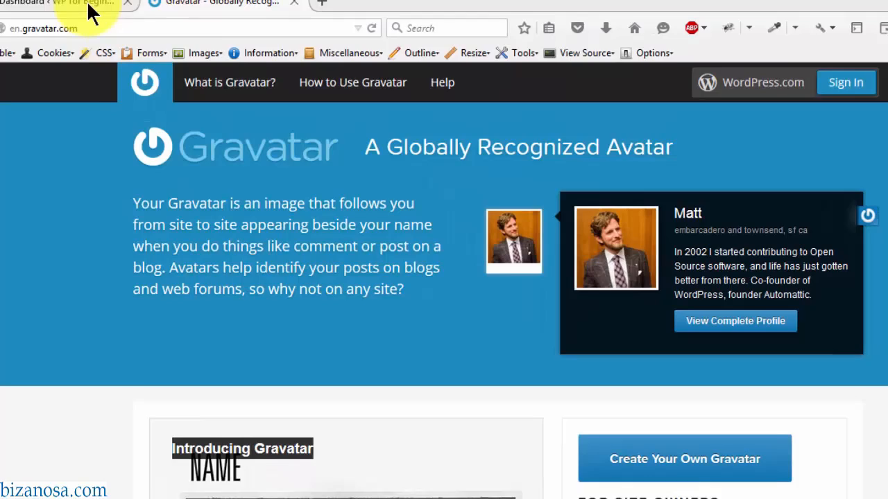
pyautogui.click(116, 27)
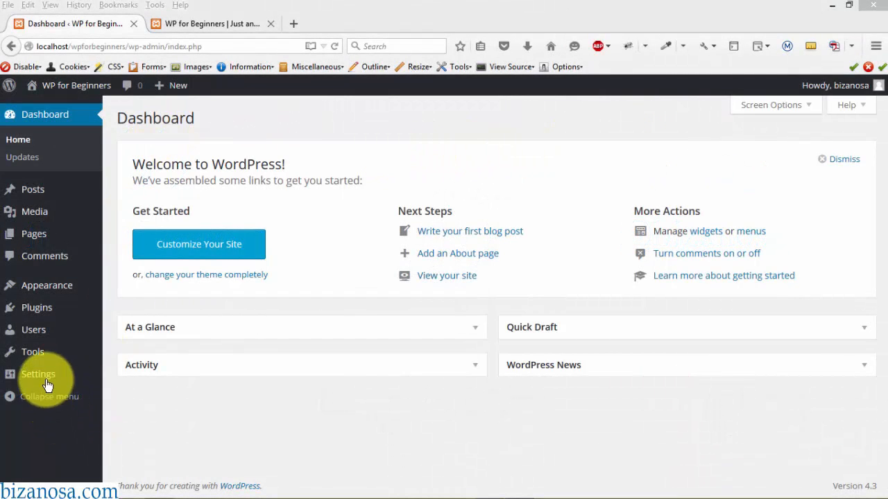
# - In General Settings, append 'One' to the Site Title after comparing with the front page
pyautogui.moveTo(42, 374)
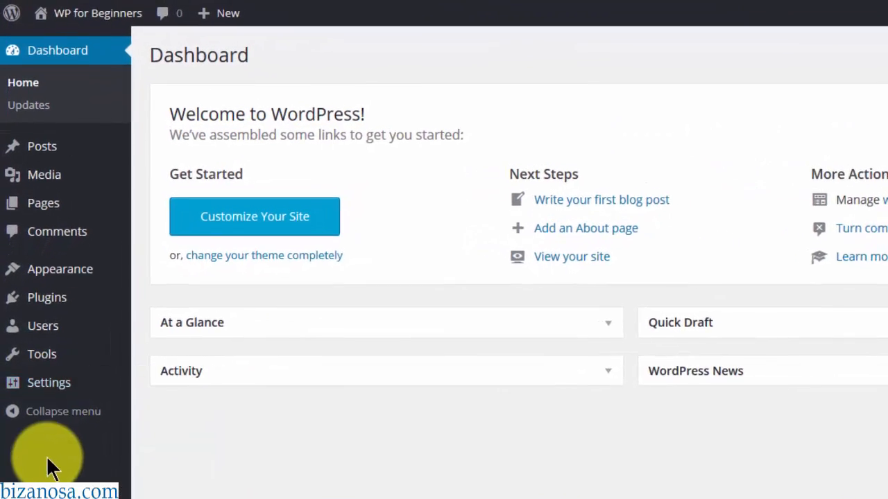
pyautogui.click(61, 396)
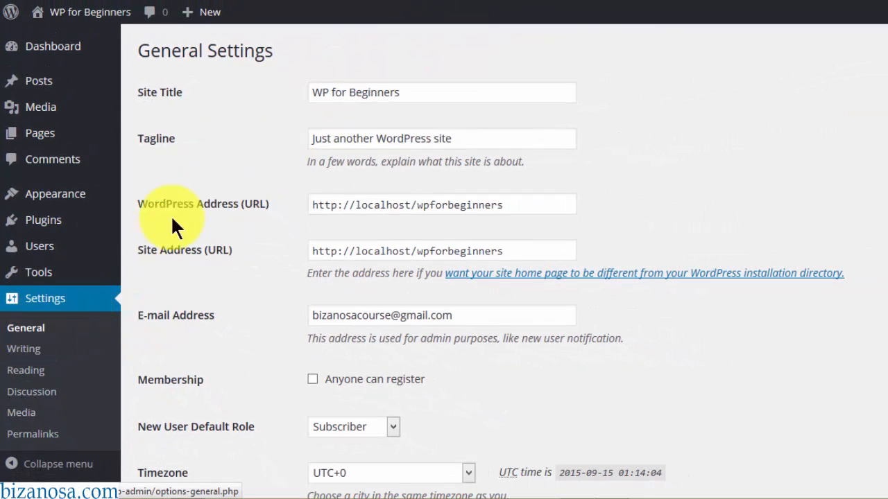
pyautogui.click(409, 96)
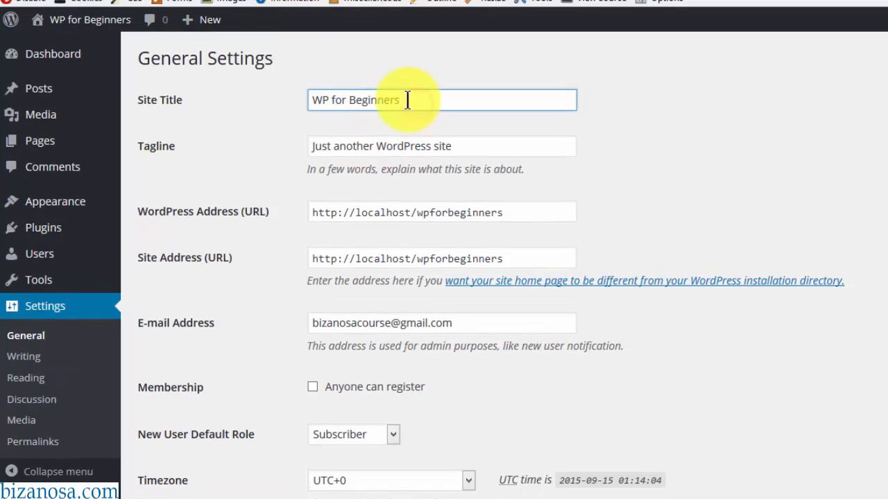
pyautogui.click(262, 21)
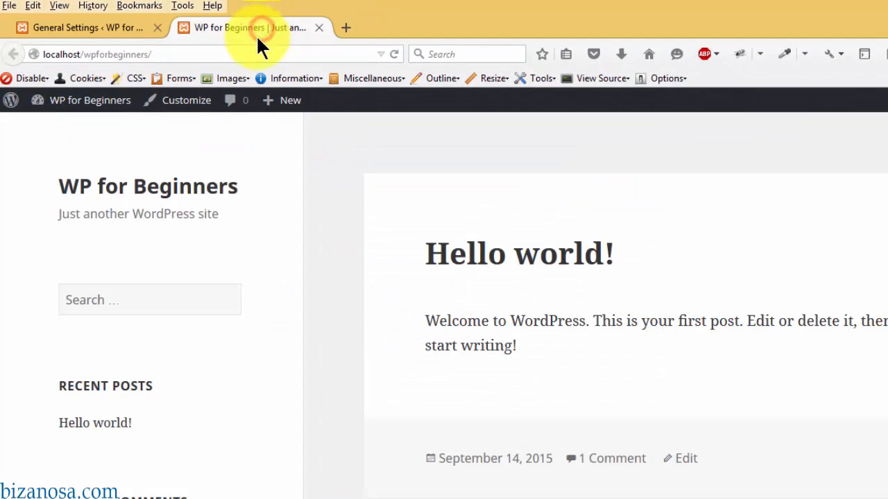
pyautogui.click(82, 27)
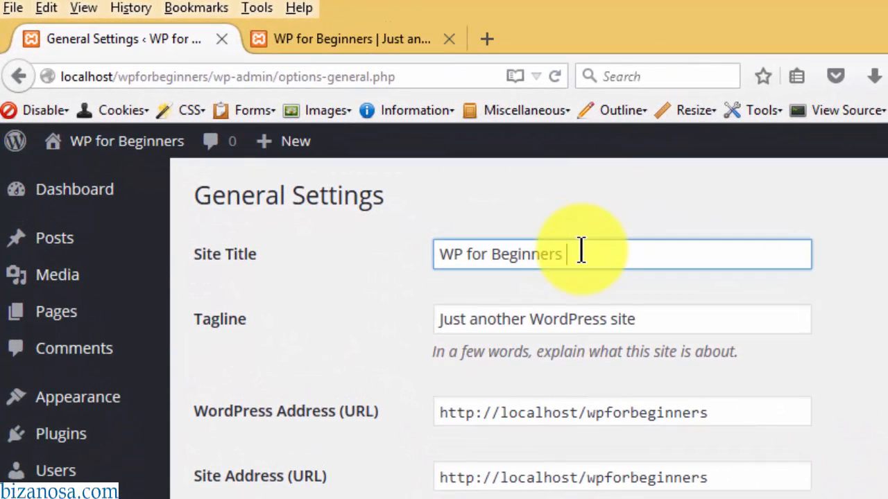
pyautogui.write('One')
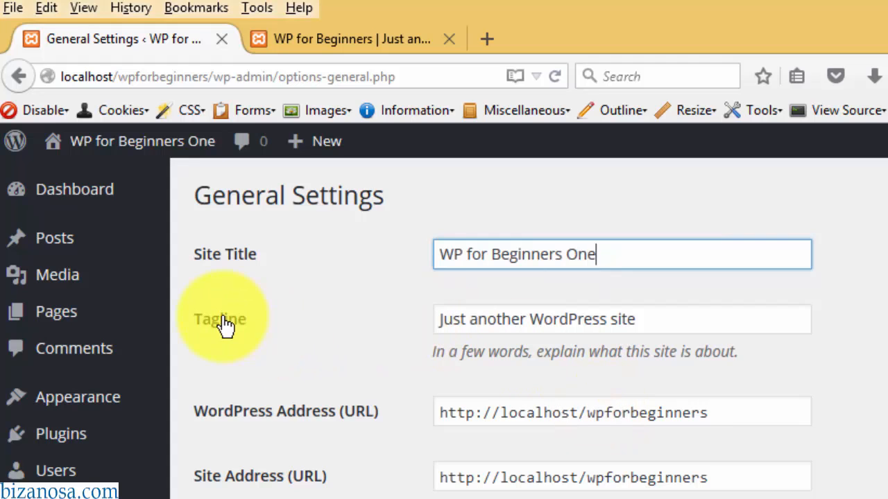
# - Replace the Tagline with 'Learning WordPress' and compare against the front page again
pyautogui.click(373, 39)
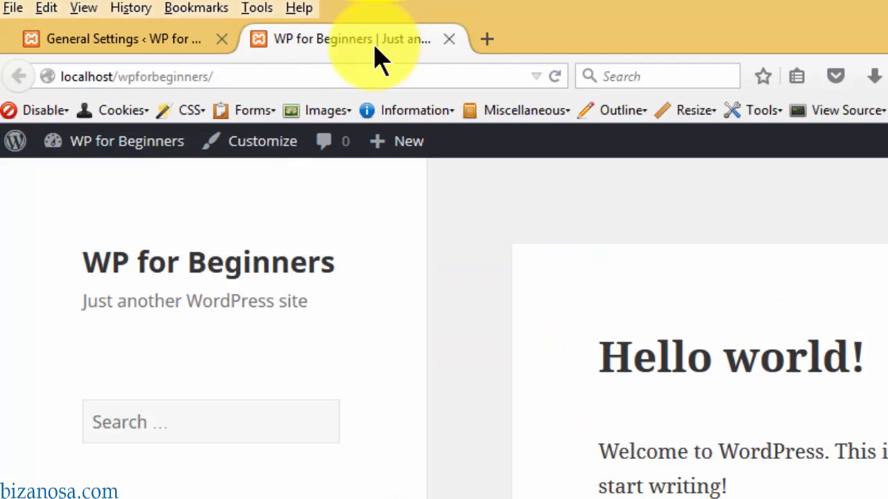
pyautogui.moveTo(78, 305); pyautogui.dragTo(361, 309)
pyautogui.hotkey('ctrl', 'shift', 'Tab')
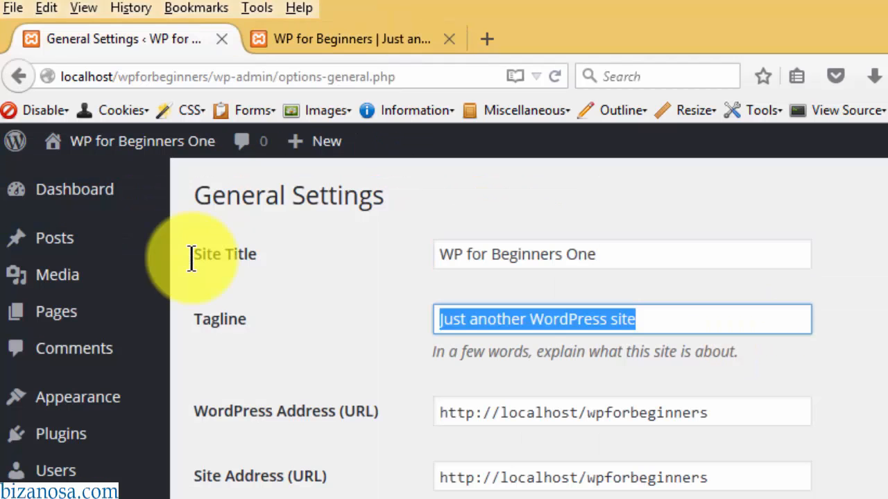
pyautogui.press('BackSpace')
pyautogui.write('Learning ordPress')
pyautogui.hotkey('ctrl', 'a')
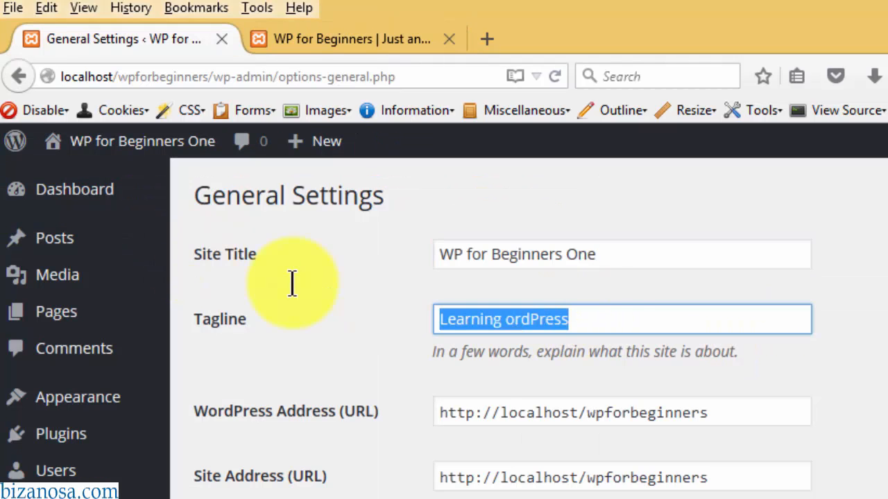
pyautogui.write('Learni')
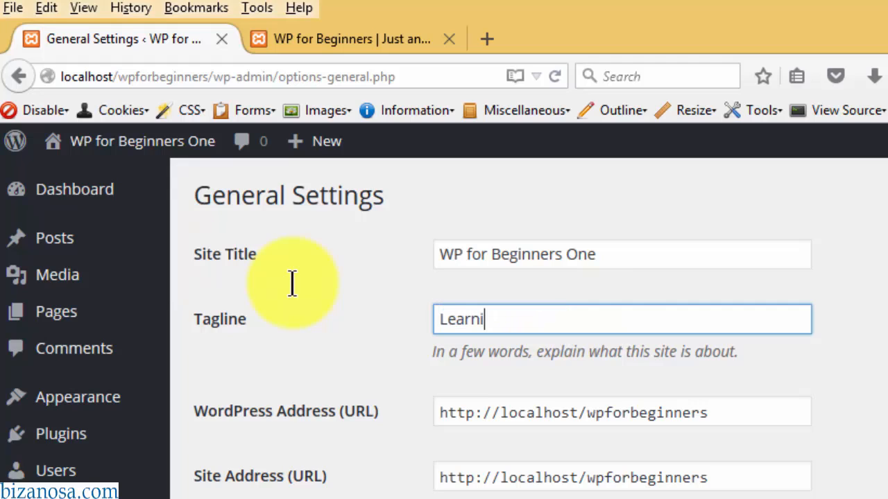
pyautogui.write('ng WordPre')
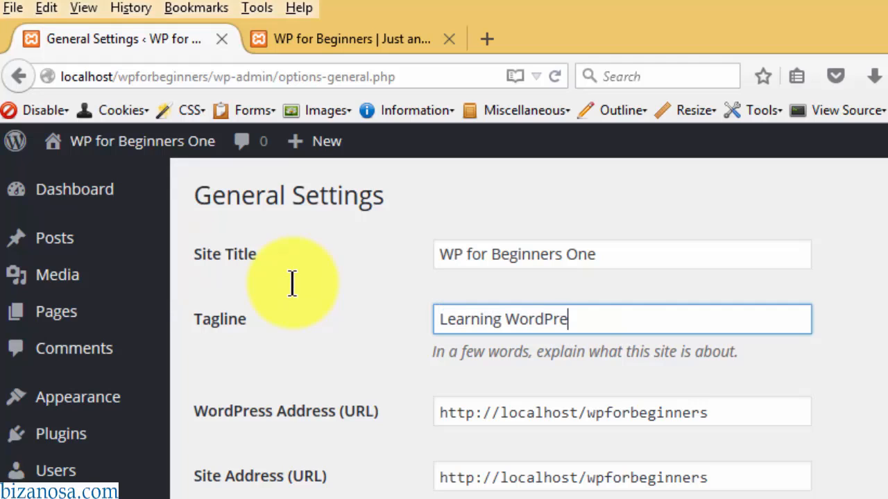
pyautogui.write('ss')
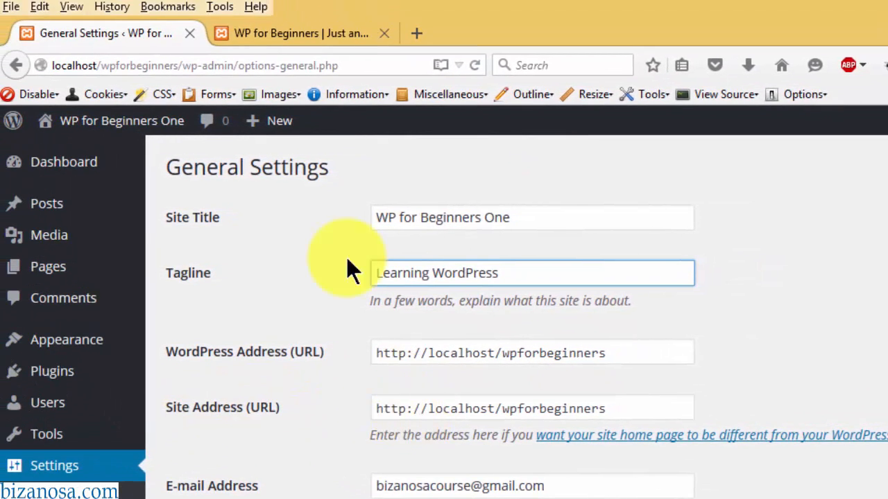
pyautogui.click(255, 3)
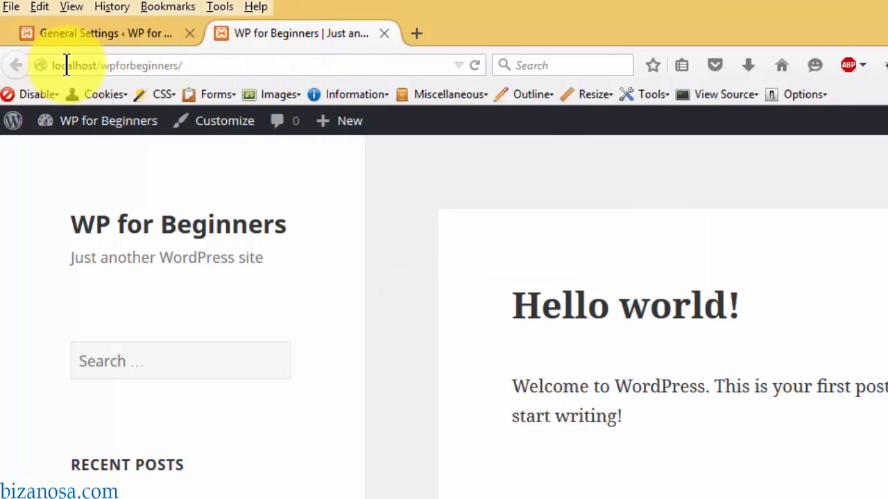
pyautogui.click(132, 26)
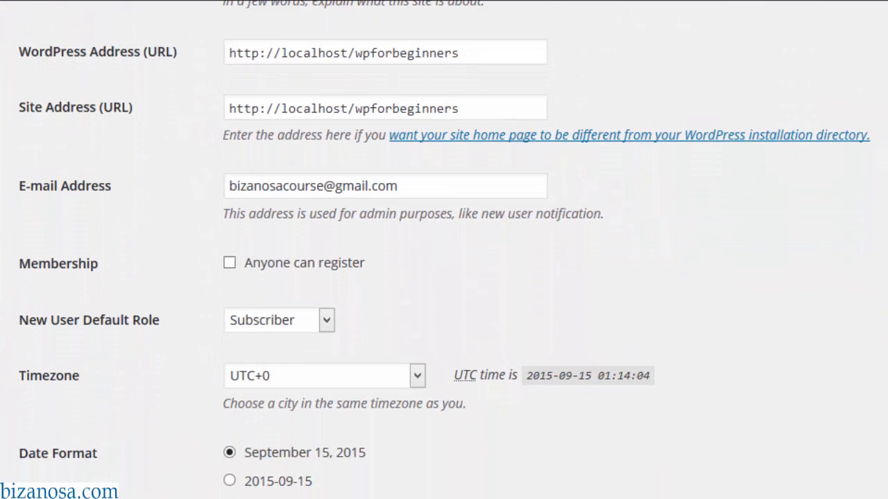
pyautogui.click(272, 53)
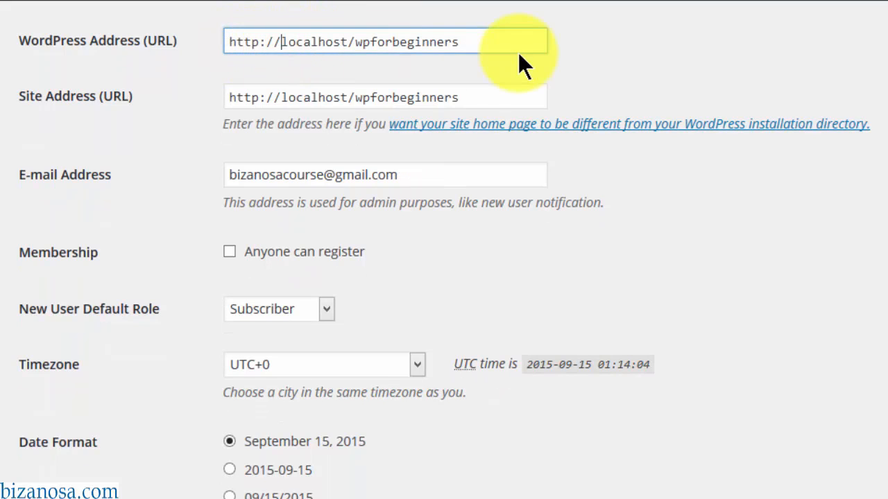
pyautogui.click(282, 96)
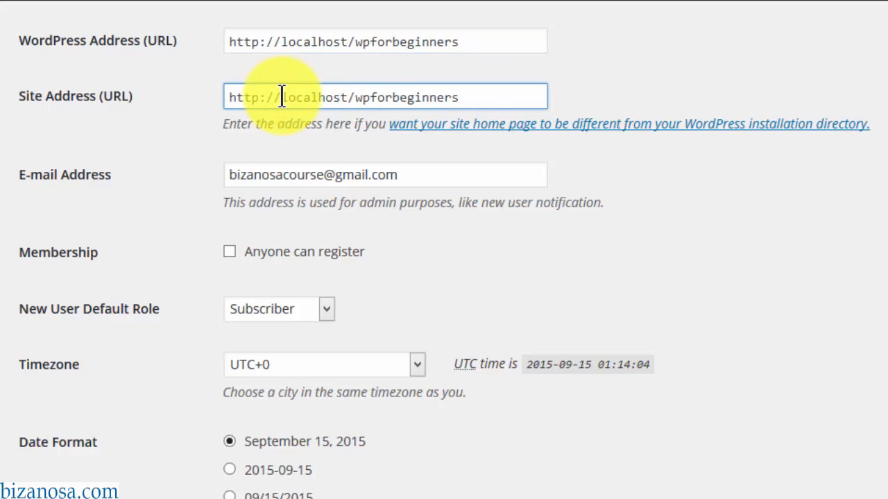
pyautogui.click(282, 38)
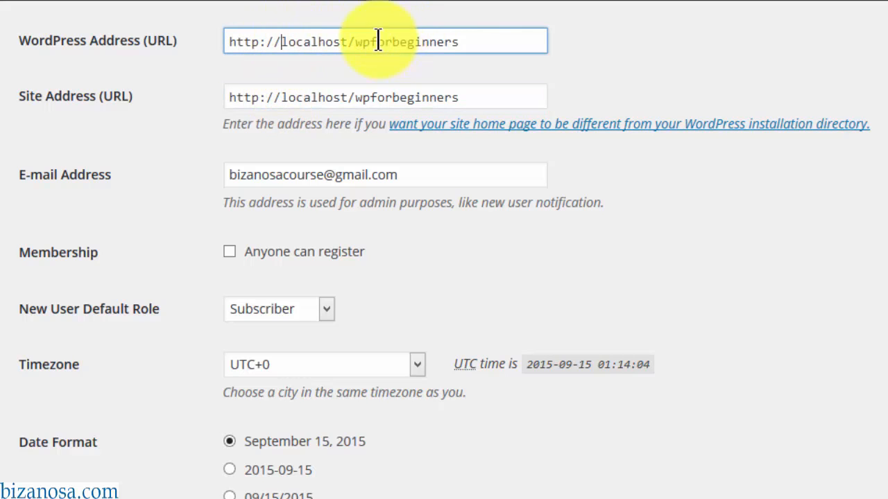
pyautogui.write('www')
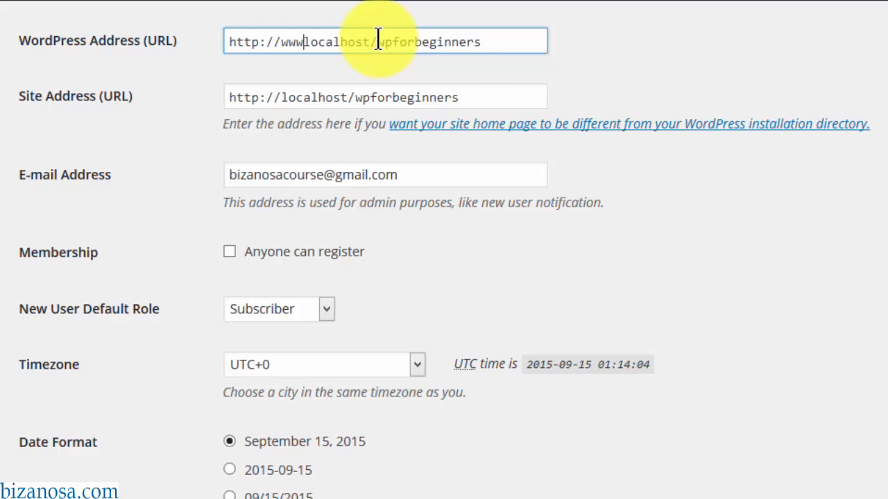
pyautogui.write('w.')
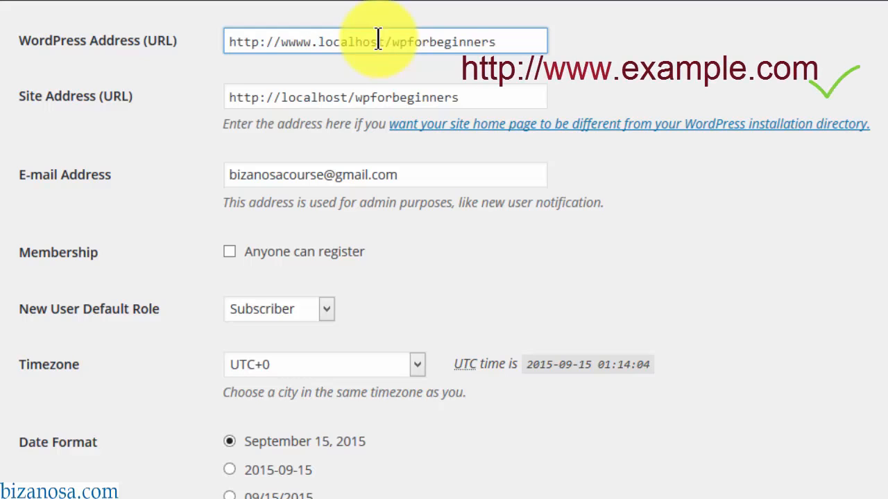
pyautogui.click(282, 97)
pyautogui.write('wwww.')
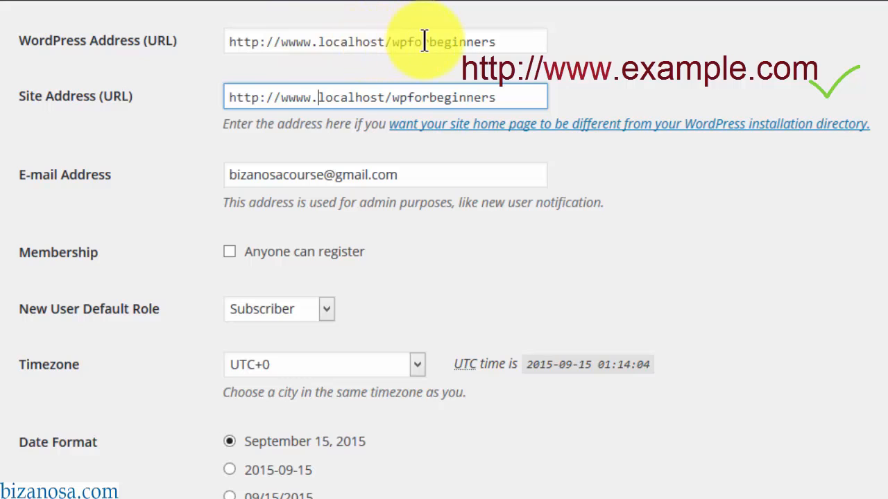
pyautogui.moveTo(318, 42); pyautogui.dragTo(298, 42)
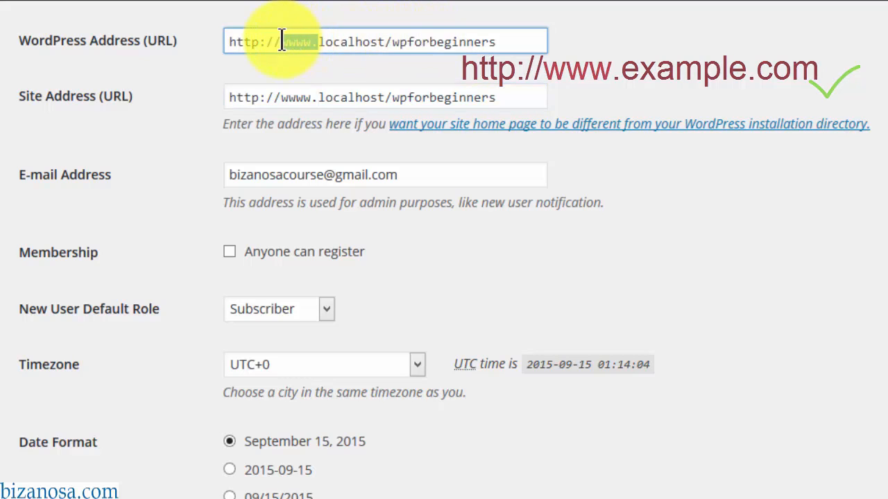
pyautogui.press('BackSpace')
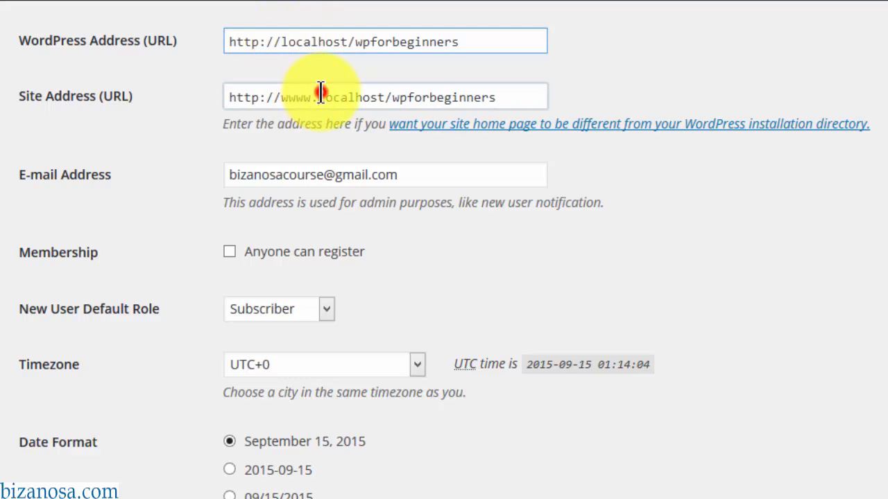
pyautogui.moveTo(303, 93); pyautogui.dragTo(318, 92)
pyautogui.press('BackSpace')
pyautogui.press('BackSpace')
pyautogui.press('BackSpace')
pyautogui.press('BackSpace')
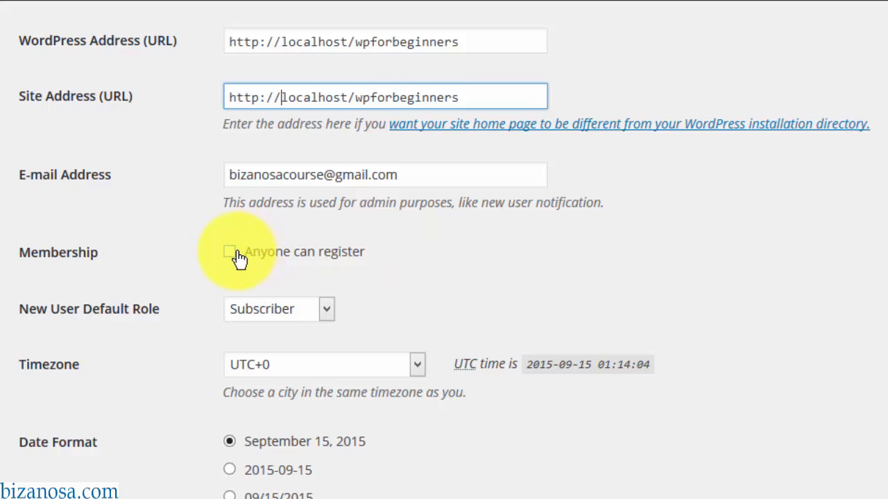
pyautogui.scroll(-2, 113, 192)
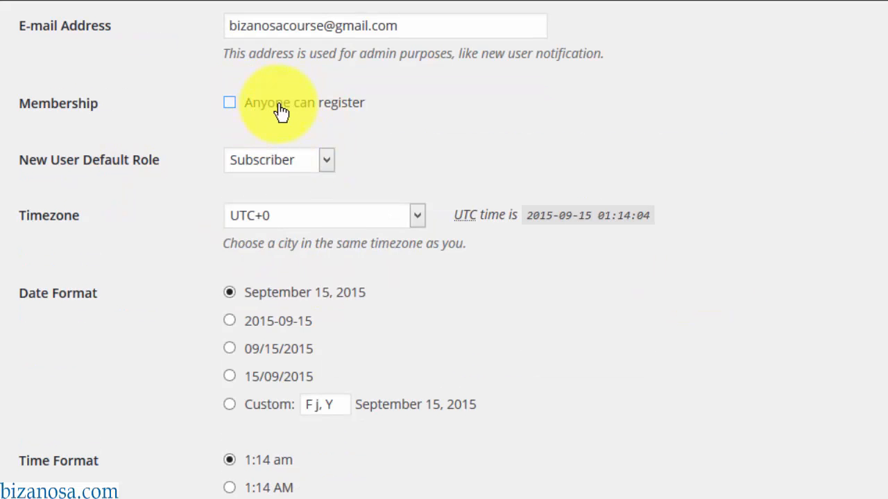
pyautogui.click(323, 158)
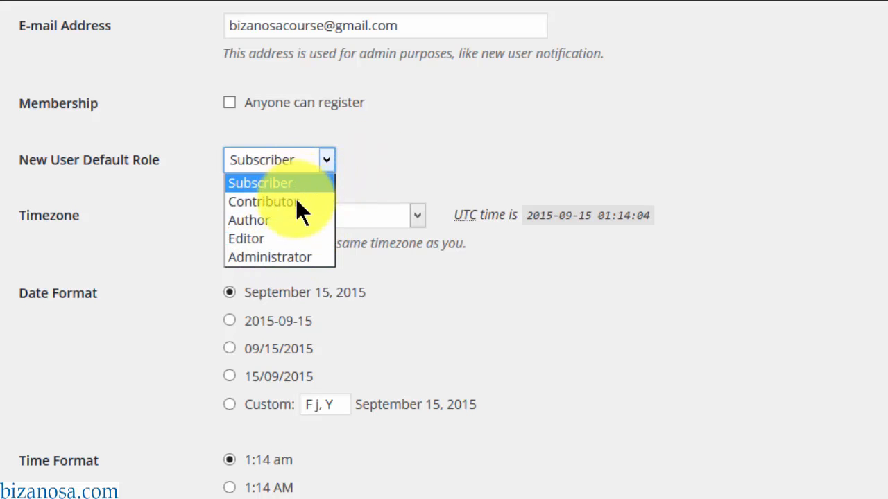
pyautogui.click(378, 145)
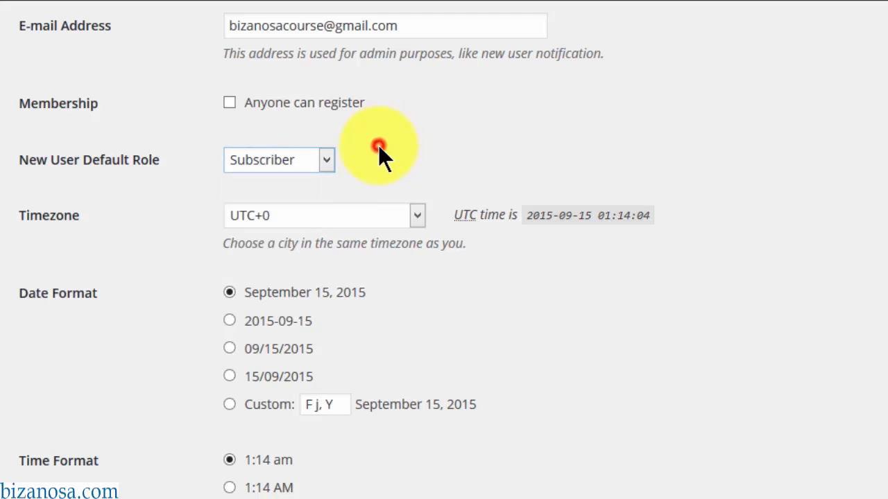
pyautogui.click(416, 217)
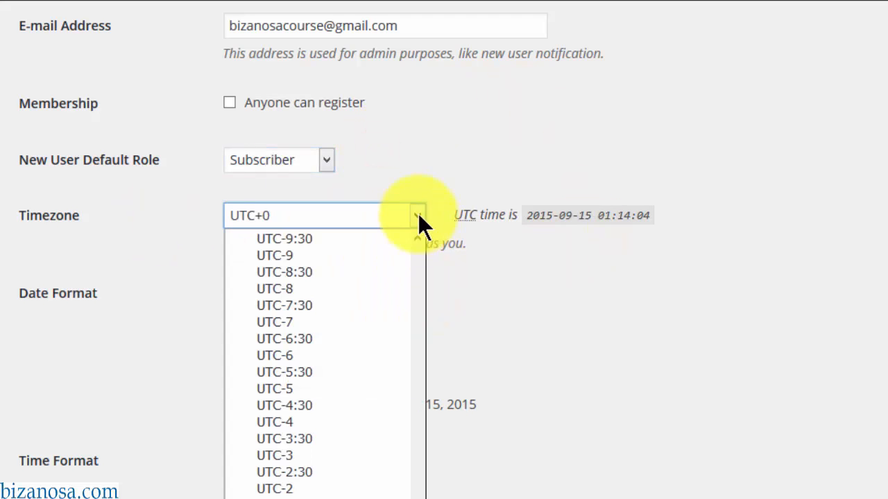
pyautogui.click(430, 169)
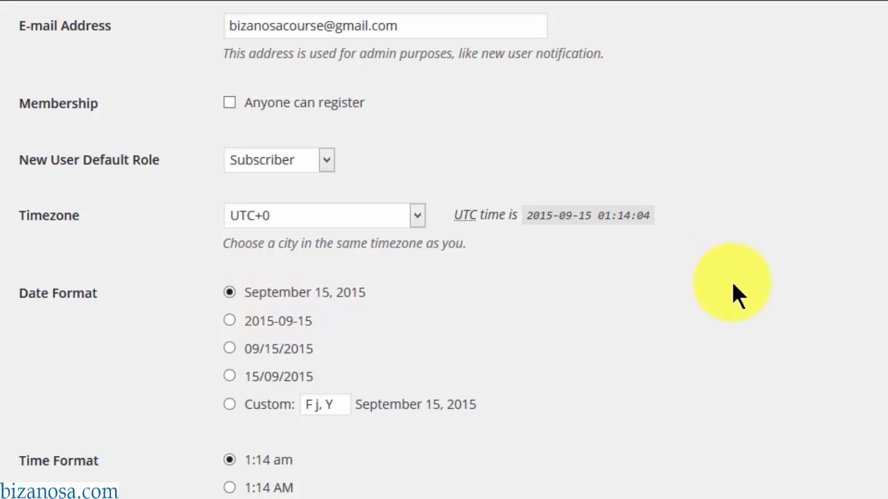
pyautogui.scroll(-3, 557, 208)
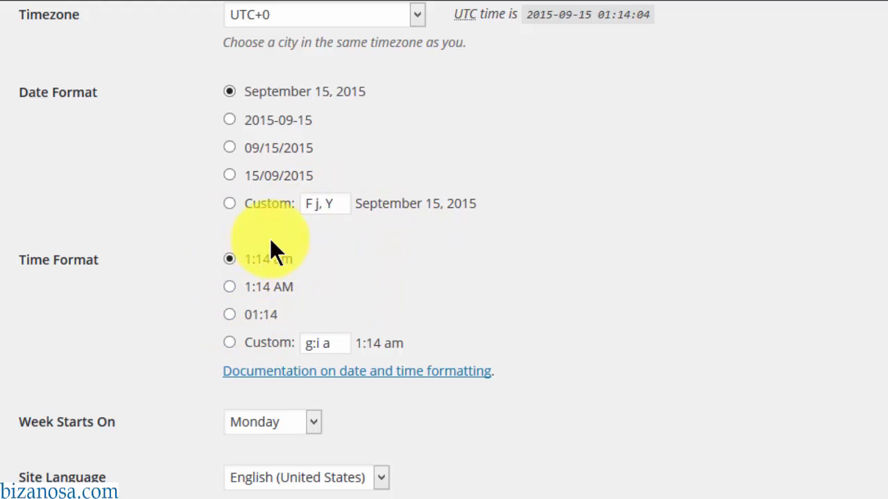
pyautogui.scroll(-1, 286, 355)
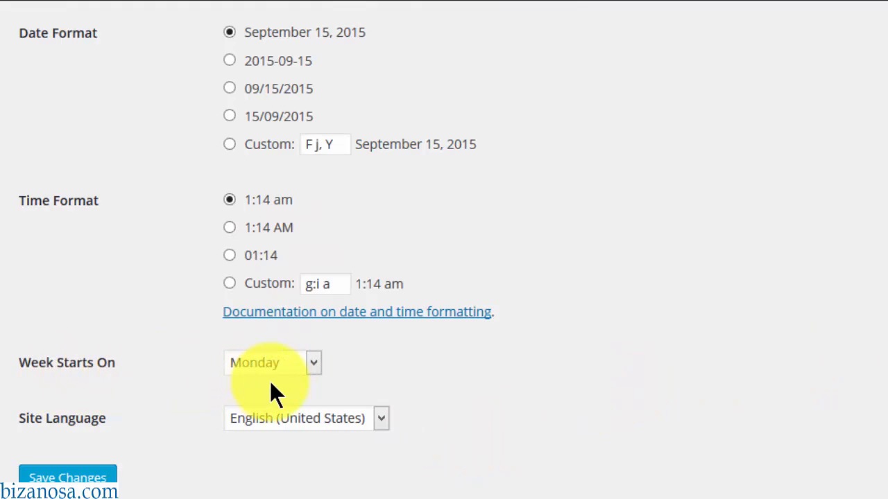
# - Leave Week Starts On as Monday and Site Language as English (United States), then save the settings
pyautogui.click(319, 359)
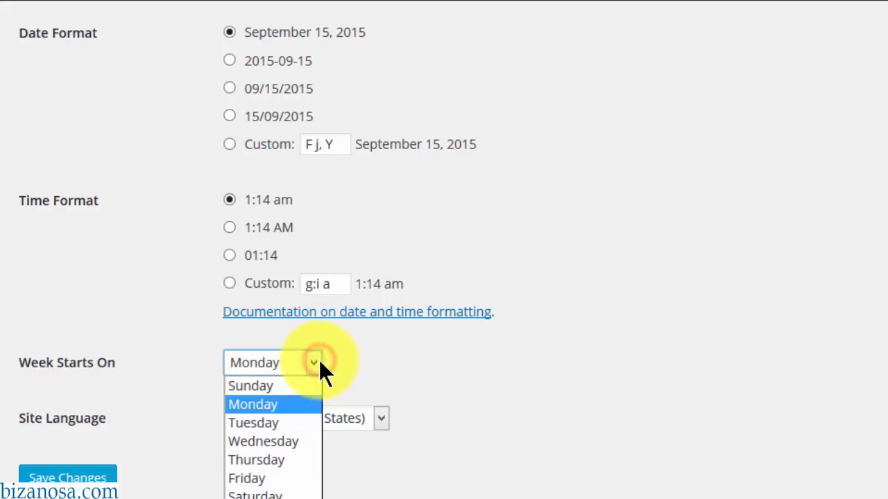
pyautogui.click(318, 359)
pyautogui.click(432, 353)
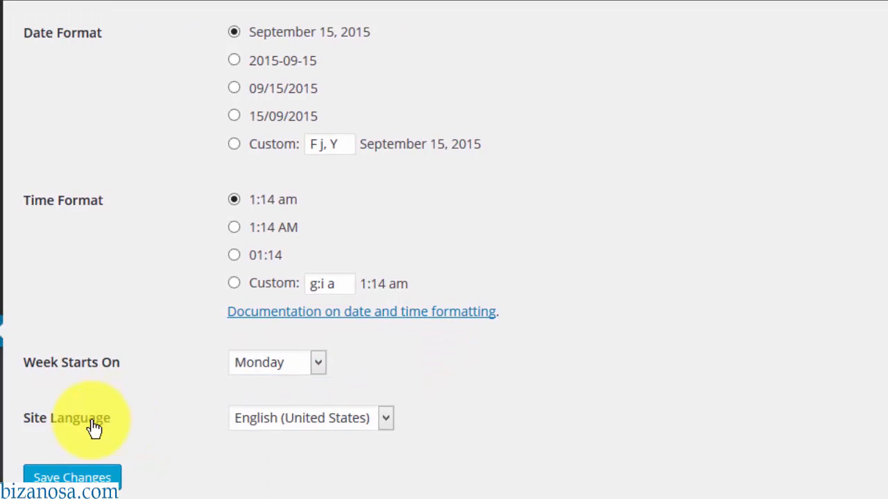
pyautogui.click(407, 419)
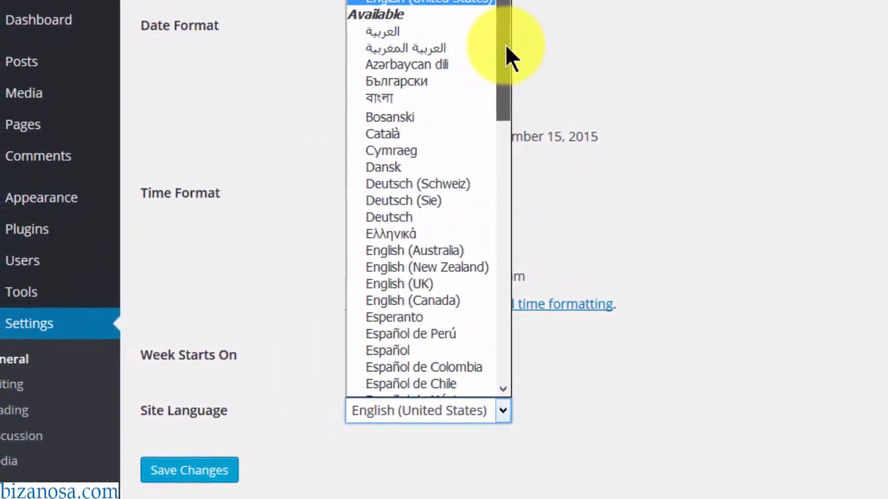
pyautogui.click(633, 41)
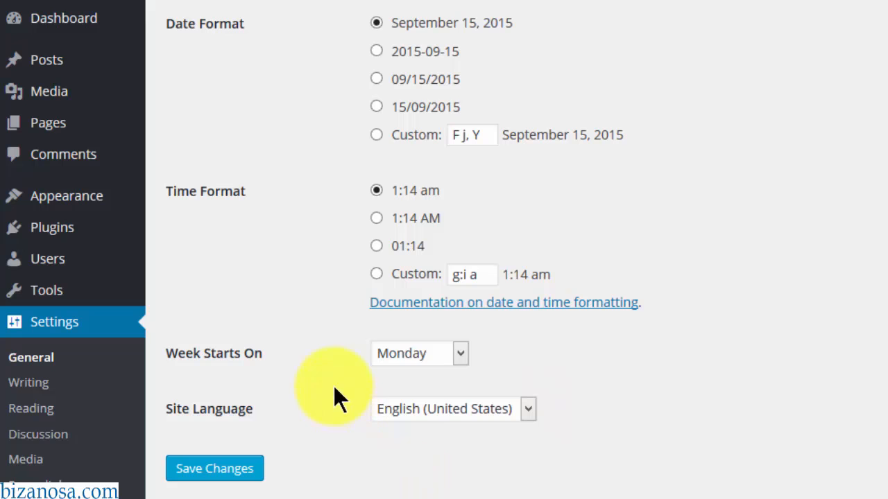
pyautogui.click(232, 468)
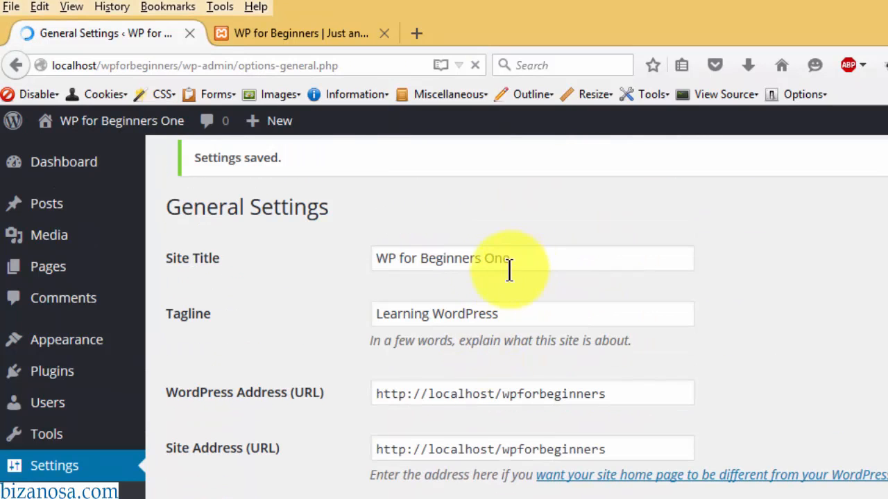
# - Reload the front page to confirm 'WP for Beginners One' and 'Learning WordPress', then return to General Settings
pyautogui.click(299, 30)
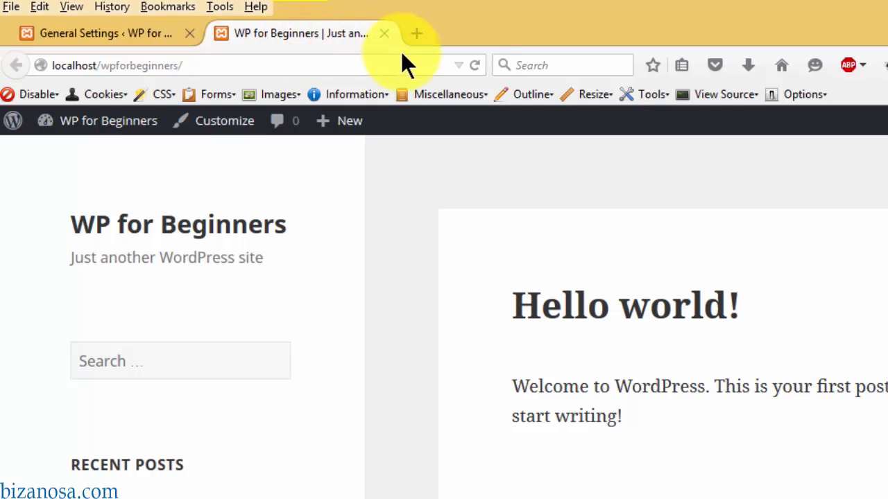
pyautogui.click(476, 65)
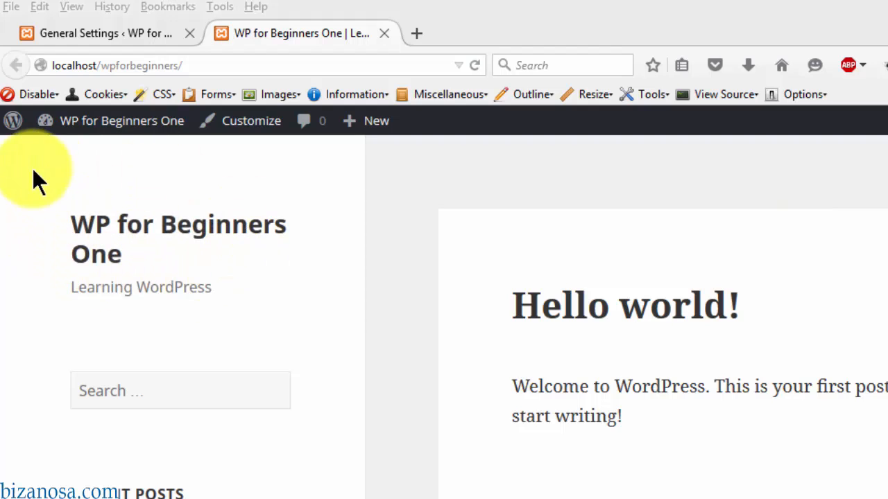
pyautogui.click(224, 289)
pyautogui.moveTo(223, 289); pyautogui.dragTo(48, 283)
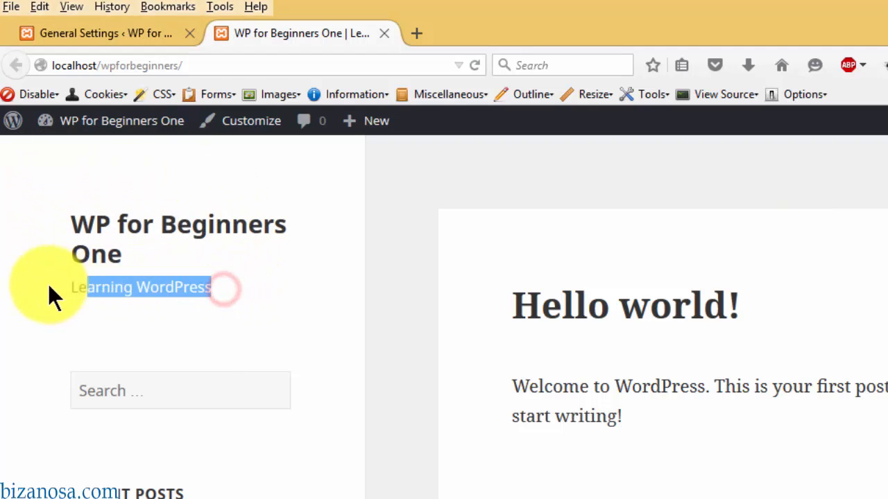
pyautogui.click(175, 311)
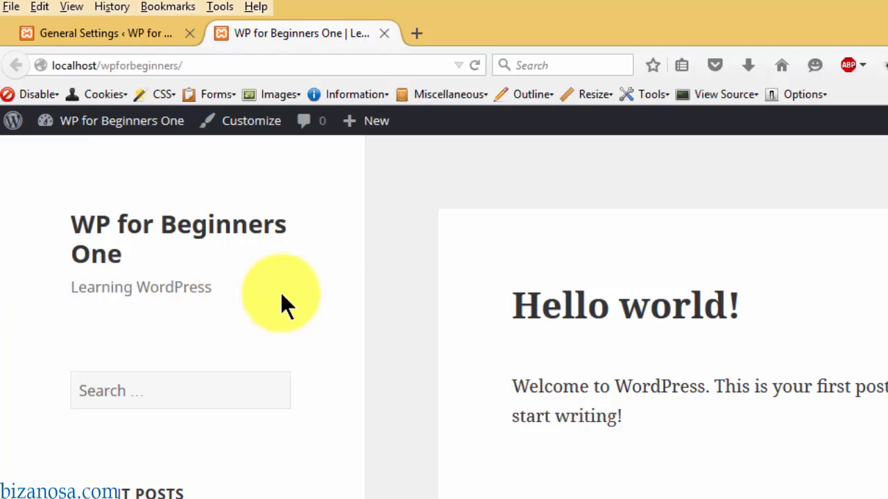
pyautogui.click(129, 31)
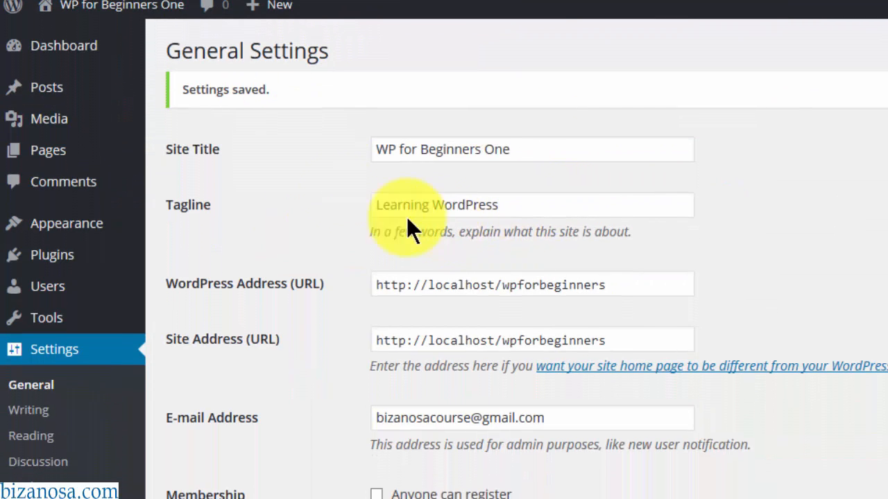
pyautogui.scroll(-2, 193, 432)
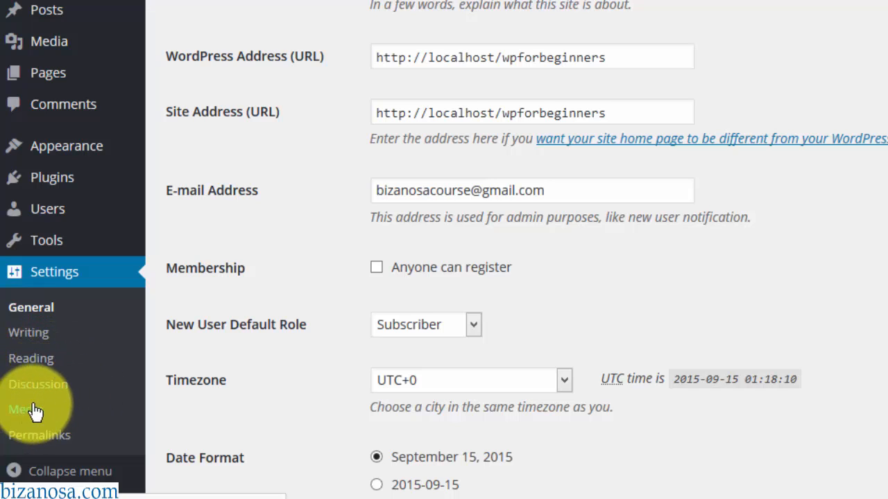
# - Open Permalink Settings and try a date-based test URL like 2005/4/1222post on the front page
pyautogui.click(36, 437)
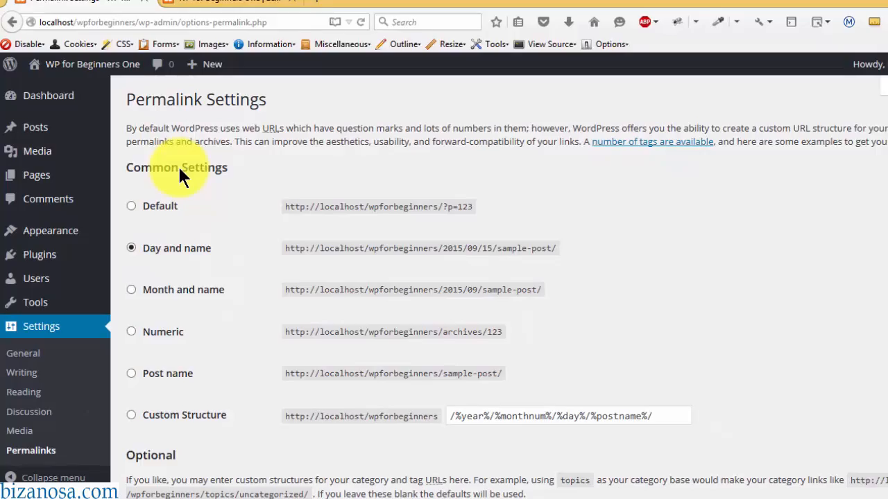
pyautogui.click(216, 23)
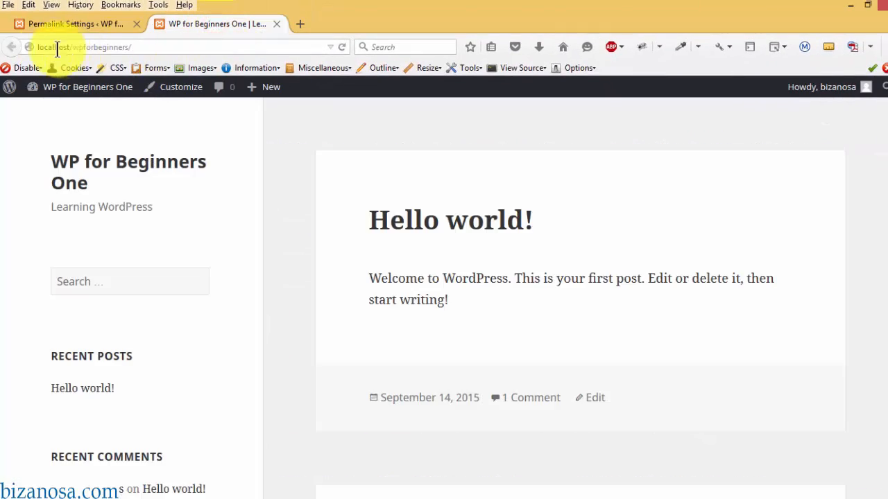
pyautogui.click(133, 47)
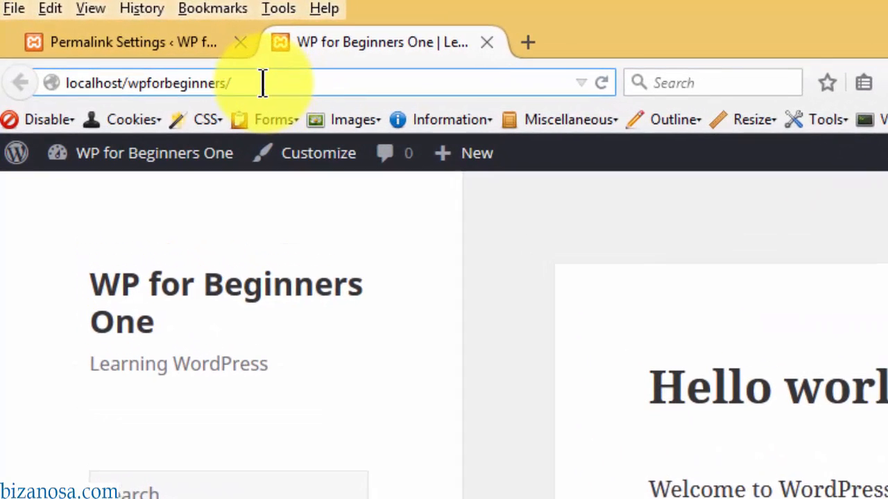
pyautogui.write('2005/4/1222')
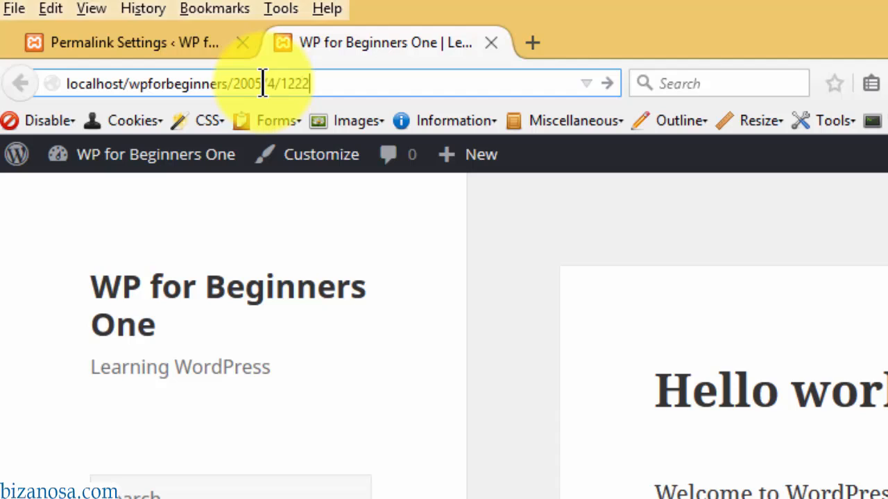
pyautogui.write('post')
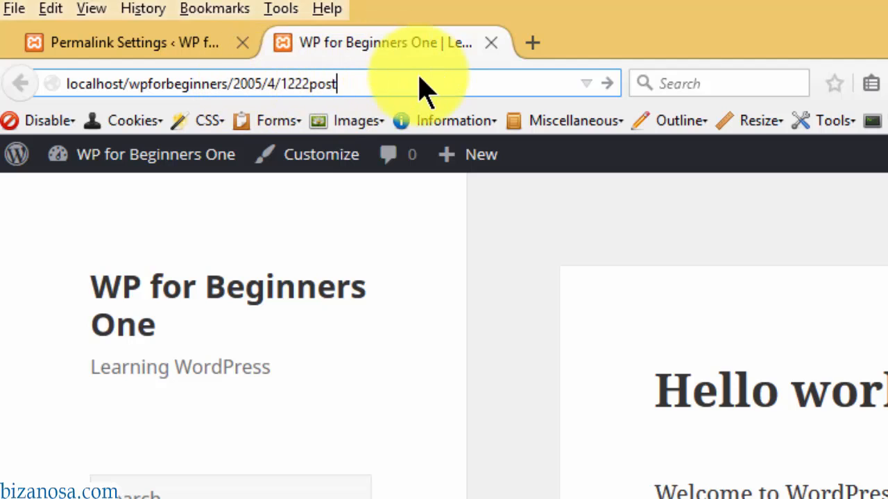
pyautogui.moveTo(367, 79); pyautogui.dragTo(238, 83)
pyautogui.write('pos')
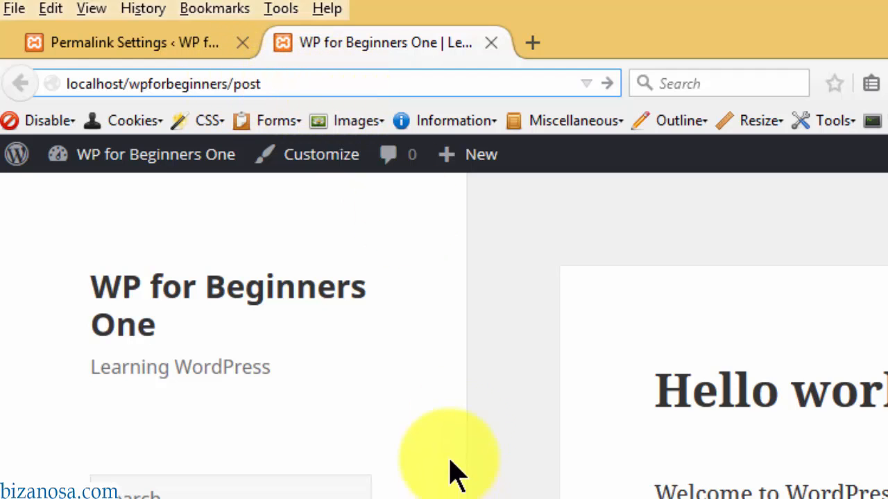
pyautogui.click(188, 43)
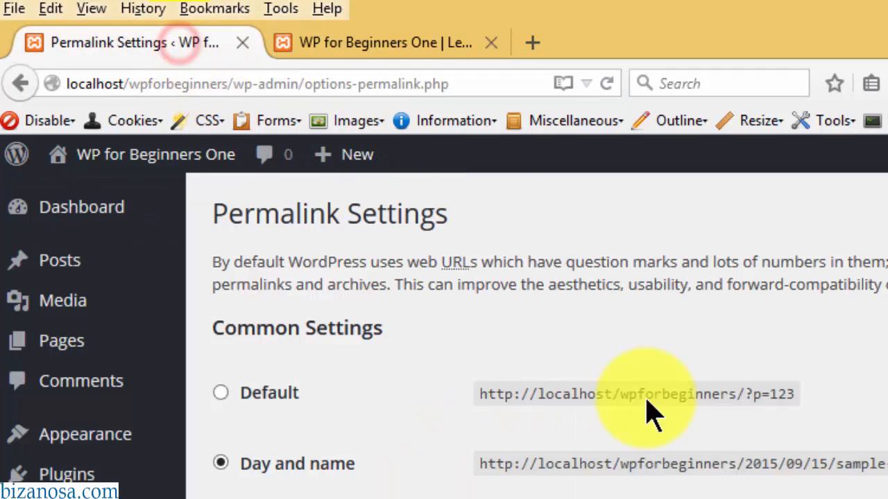
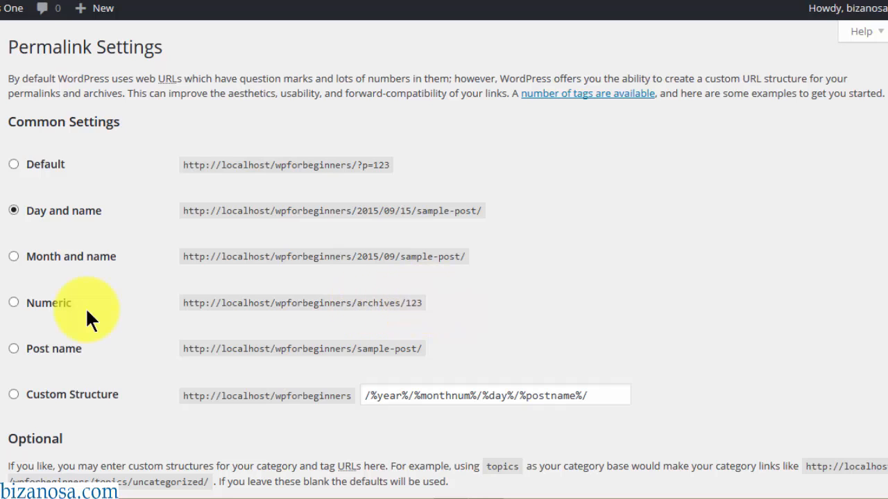
# - Choose the Post name permalink structure, highlighting the example URL and the %postname% tag
pyautogui.click(27, 348)
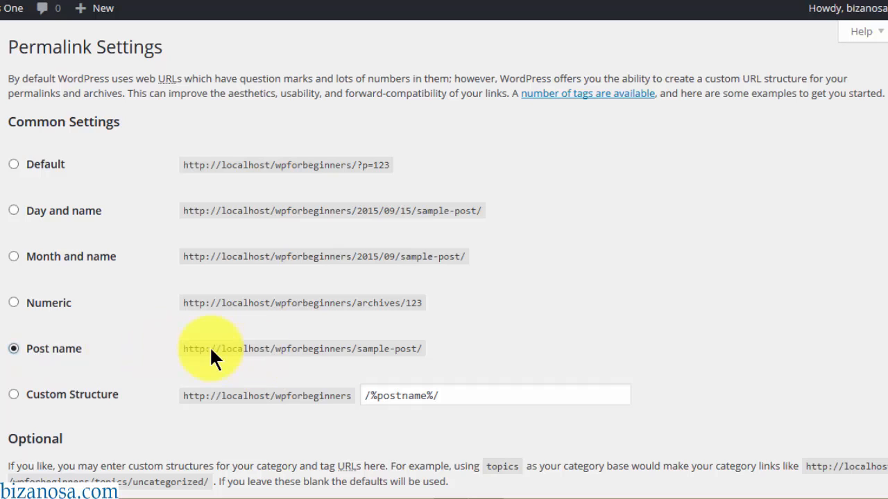
pyautogui.click(183, 344)
pyautogui.moveTo(183, 344); pyautogui.dragTo(321, 350)
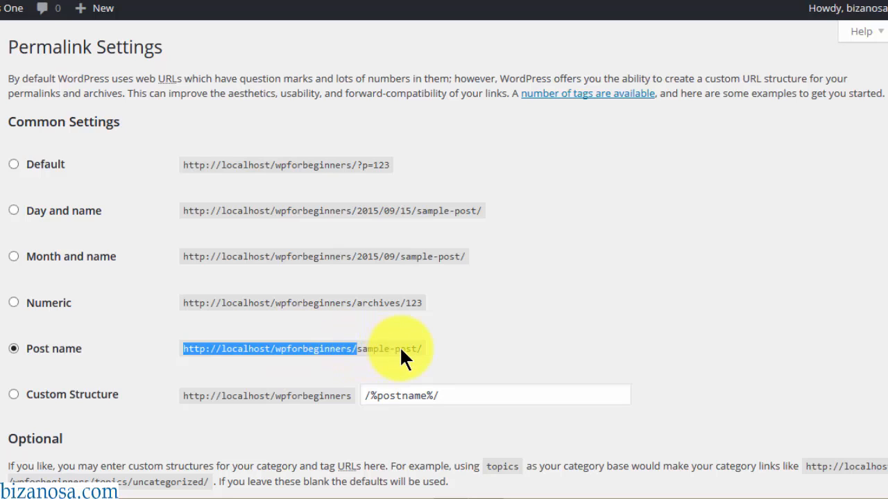
pyautogui.click(349, 359)
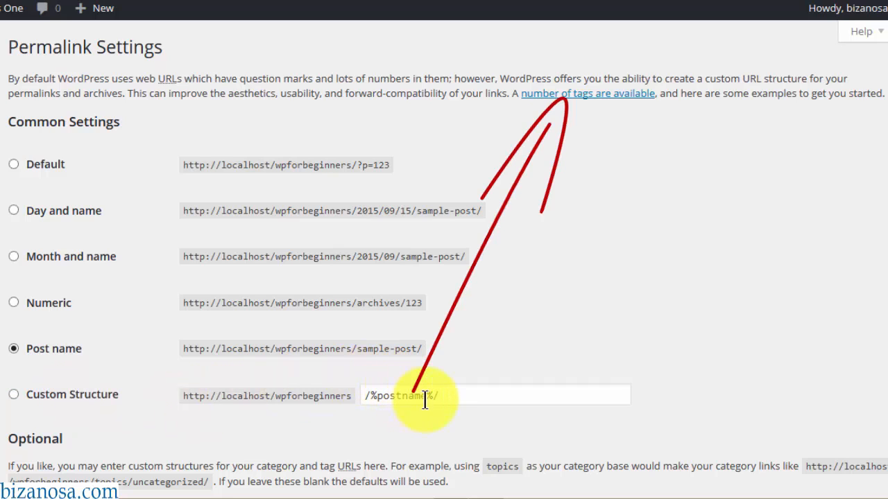
pyautogui.moveTo(426, 395); pyautogui.dragTo(374, 396)
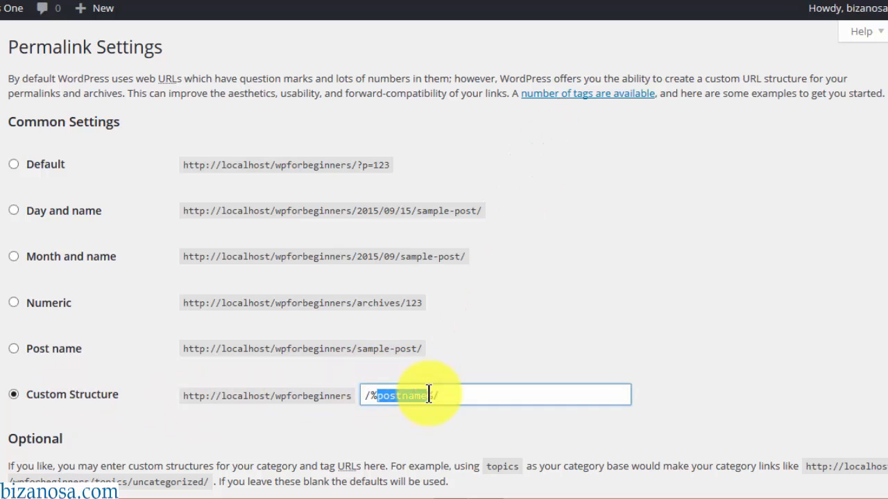
pyautogui.click(451, 396)
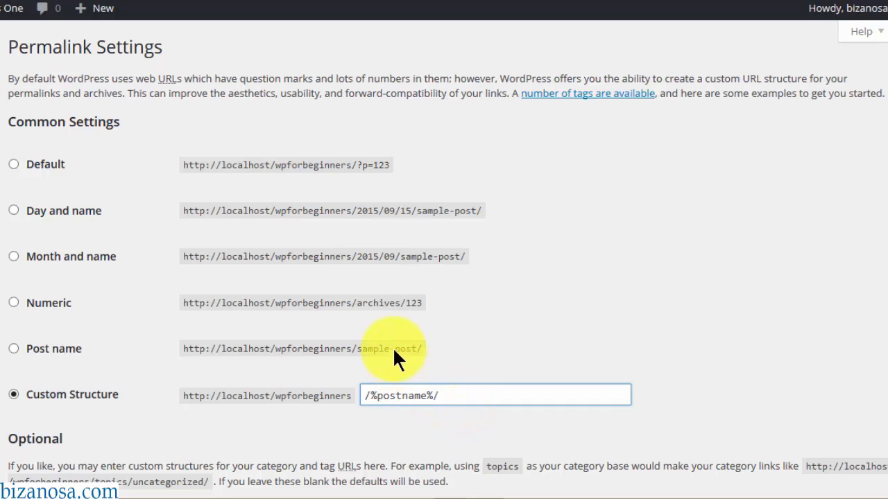
pyautogui.click(450, 396)
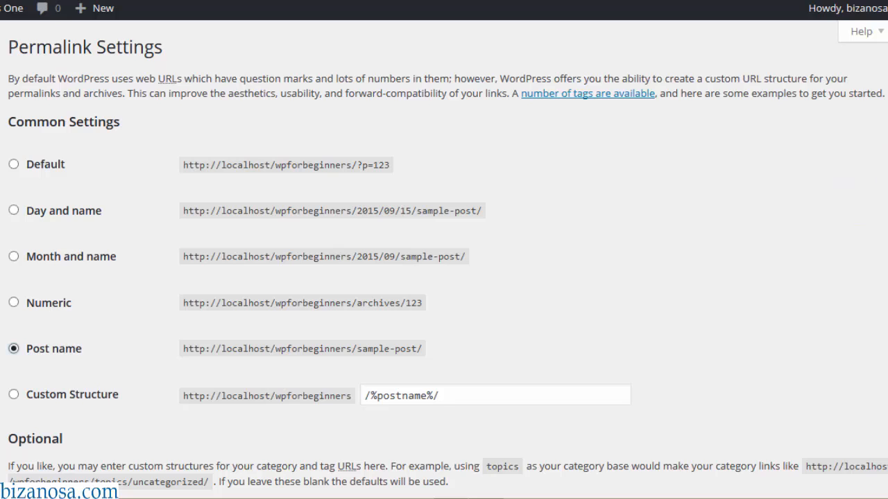
# - Save the Post name permalink setting
pyautogui.scroll(-3, 879, 234)
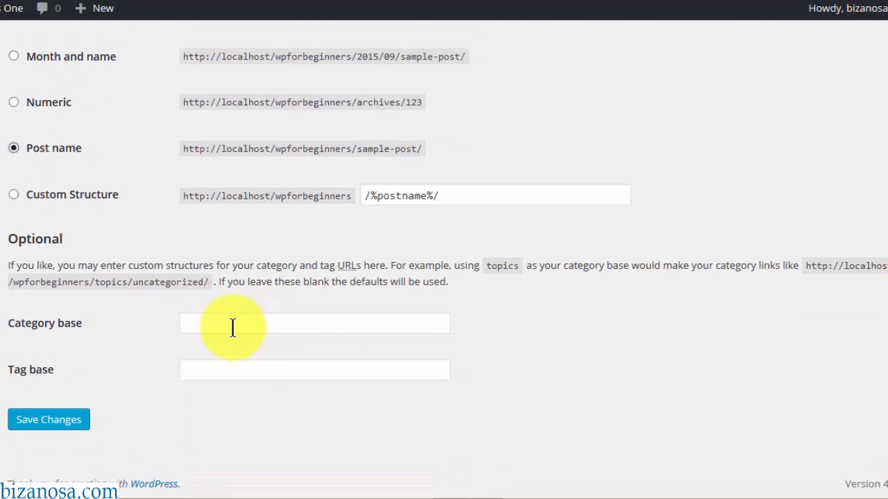
pyautogui.click(38, 430)
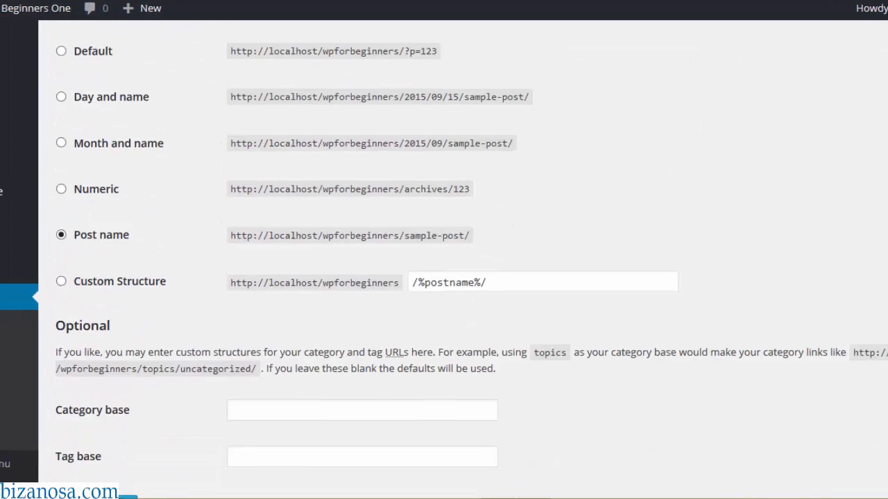
pyautogui.scroll(-1, 706, 275)
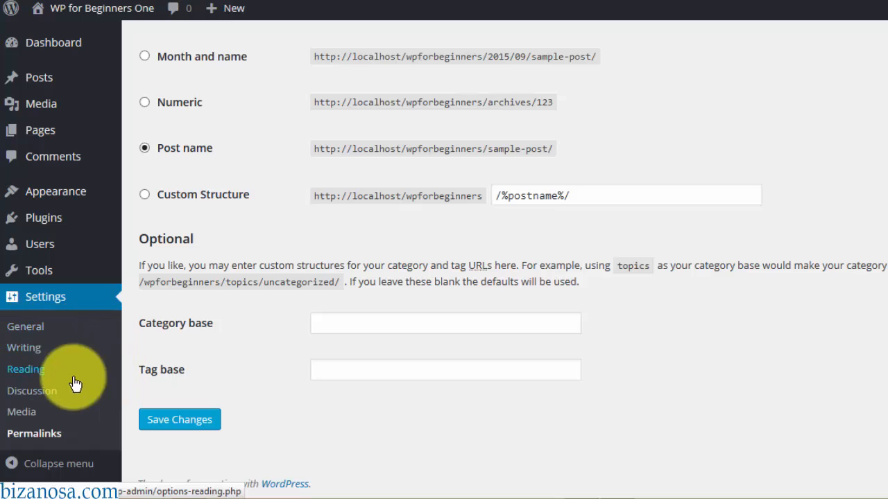
# - Open Reading Settings, then exit fullscreen and switch to the site's front-end tab
pyautogui.click(24, 368)
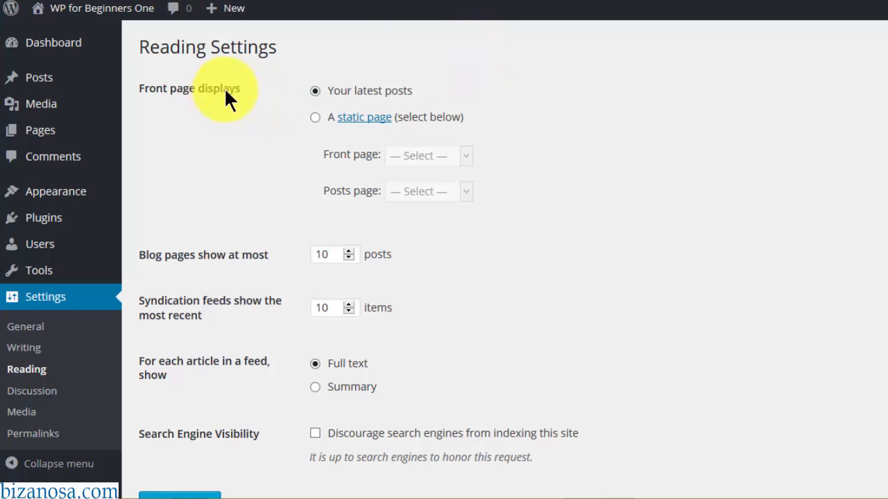
pyautogui.press('F11')
pyautogui.click(209, 23)
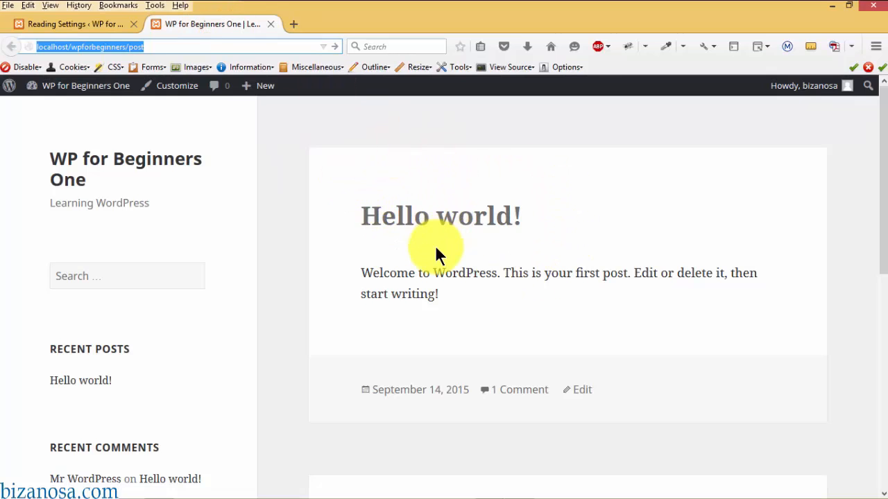
# - Start a new post titled 'New post'
pyautogui.moveTo(415, 496)
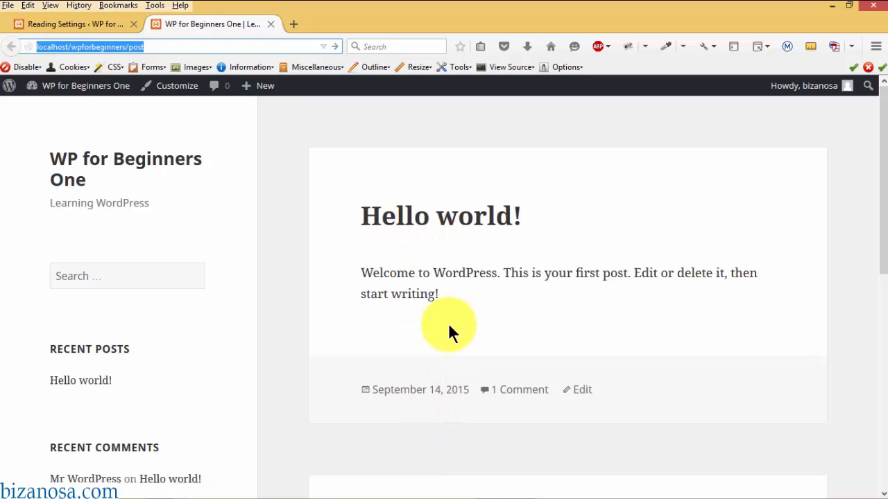
pyautogui.click(261, 92)
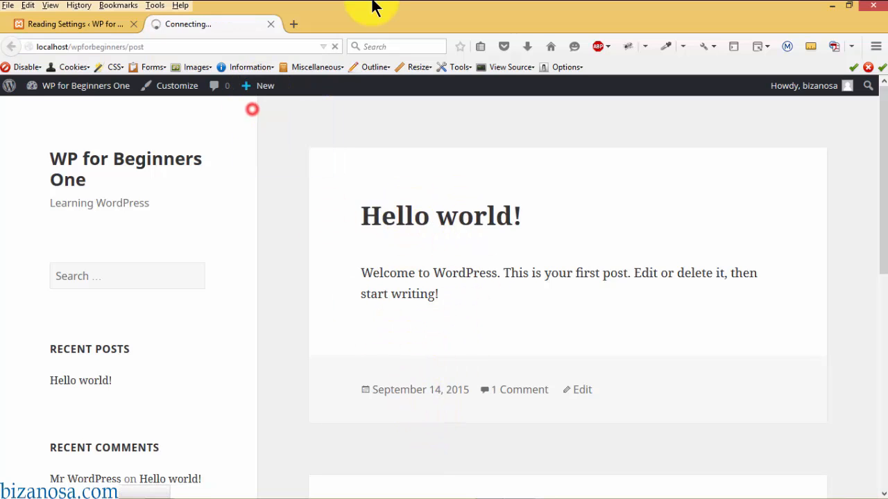
pyautogui.write('New post')
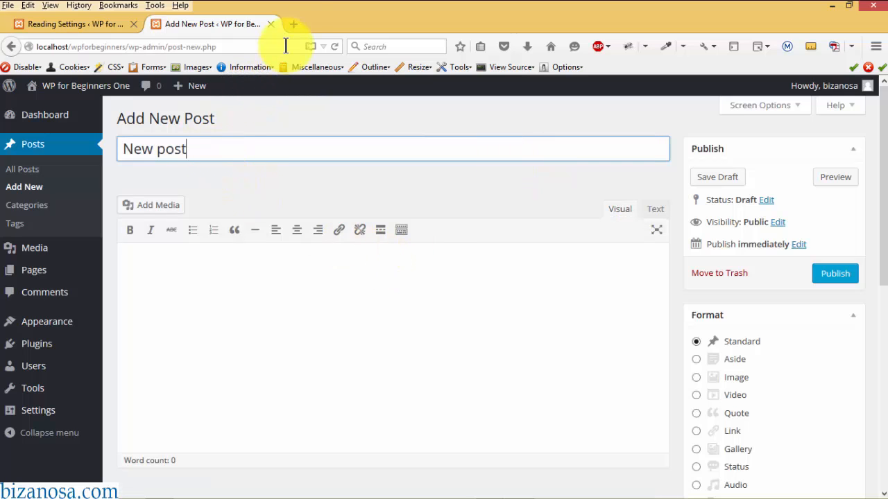
# - Load lorem2.com in a new tab and select its first four Lorem ipsum paragraphs
pyautogui.click(296, 23)
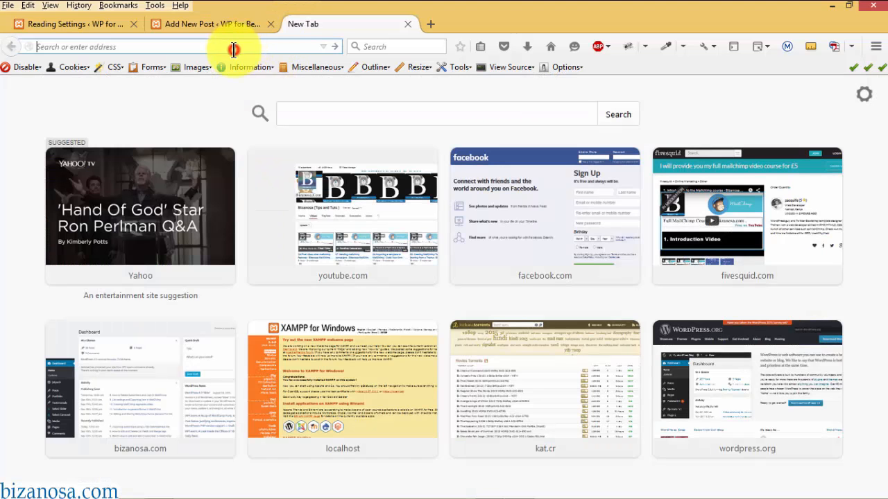
pyautogui.write('lorem2.com')
pyautogui.press('Return')
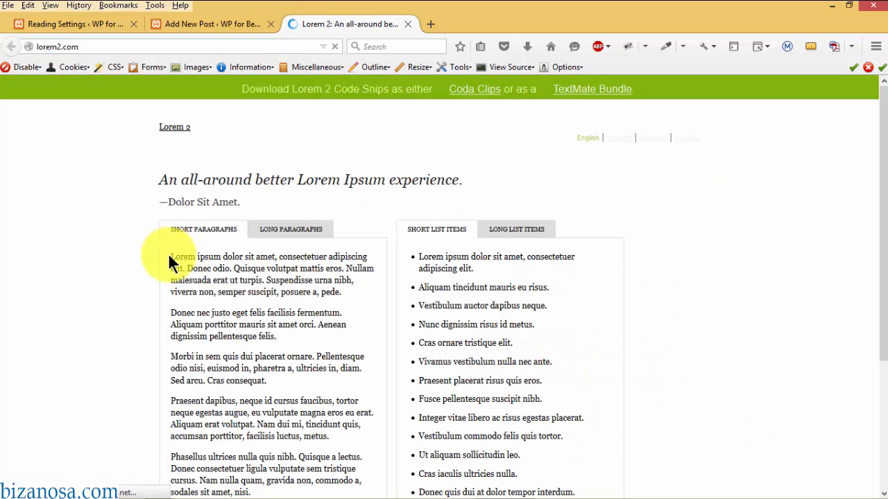
pyautogui.moveTo(172, 257); pyautogui.dragTo(366, 444)
pyautogui.hotkey('ctrl', 'c')
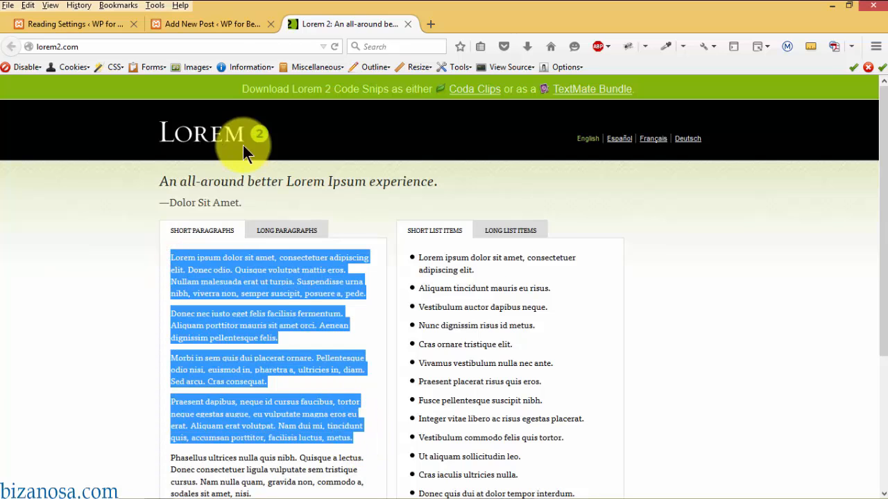
# - Paste the paragraphs into the New post body and publish it
pyautogui.click(199, 26)
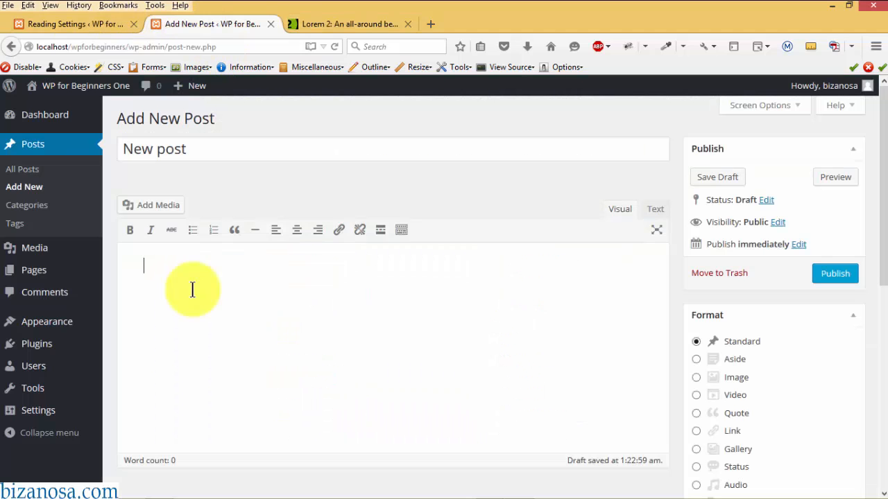
pyautogui.hotkey('ctrl', 'v')
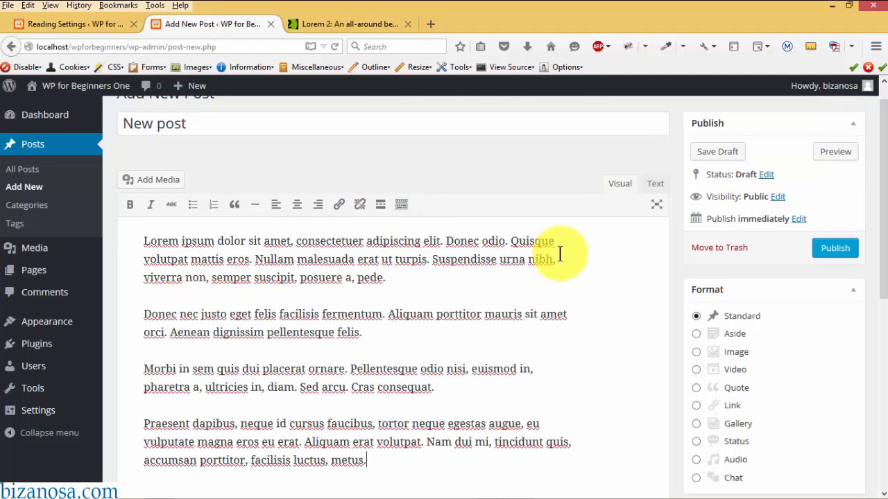
pyautogui.click(833, 253)
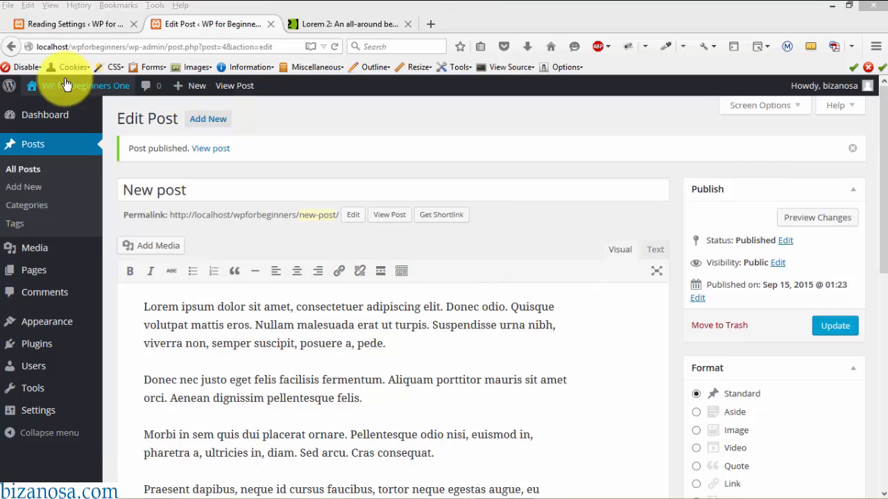
# - Visit the front page to see New post above Hello world!, then return to Reading Settings
pyautogui.moveTo(66, 87)
pyautogui.click(47, 112)
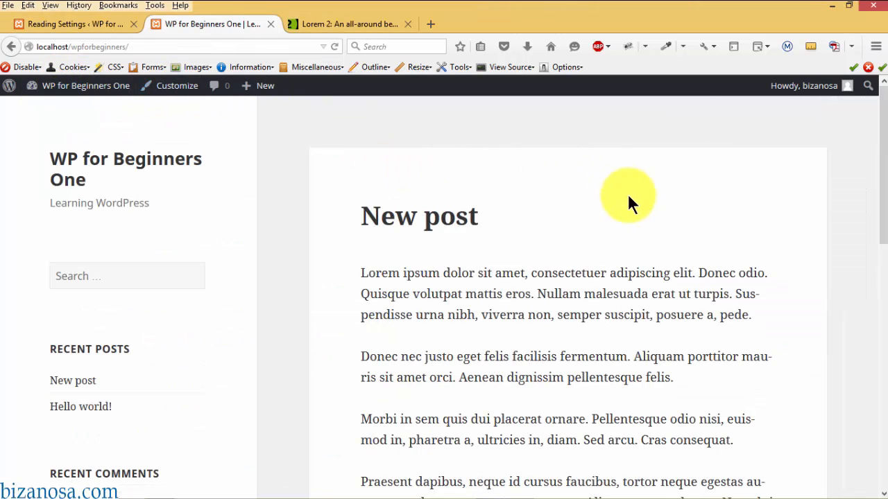
pyautogui.moveTo(883, 135); pyautogui.dragTo(875, 69)
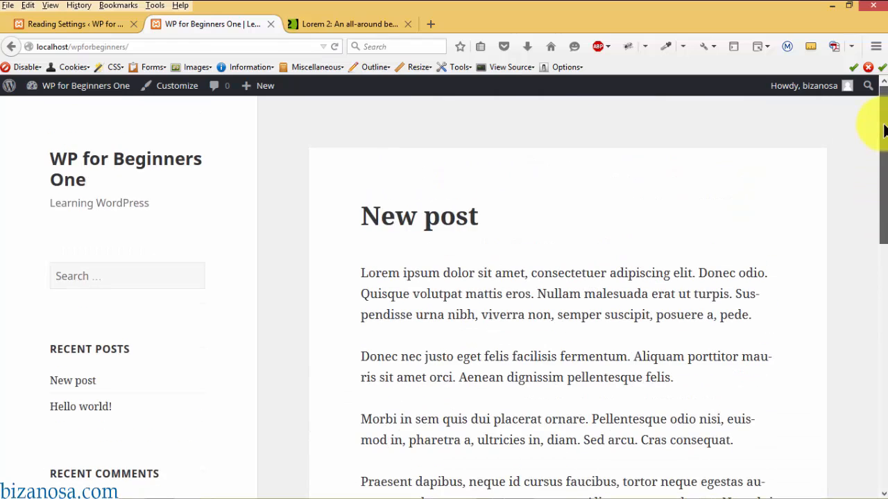
pyautogui.moveTo(881, 185); pyautogui.dragTo(878, 418)
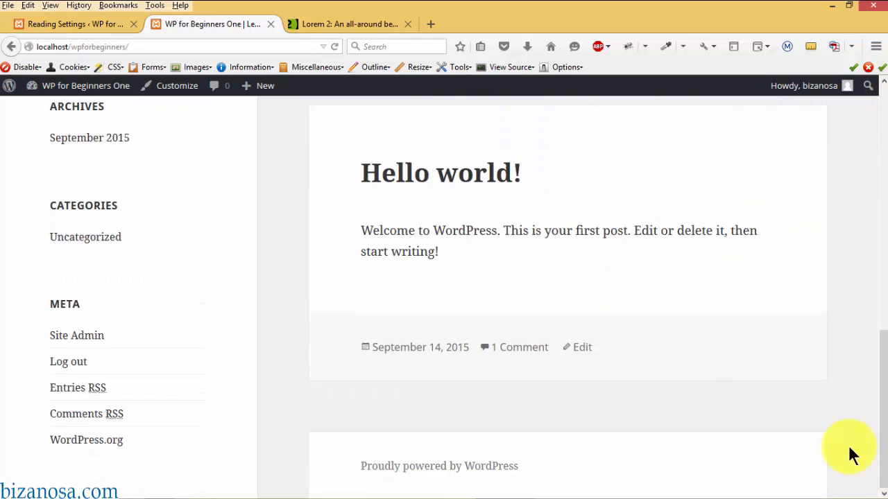
pyautogui.click(74, 23)
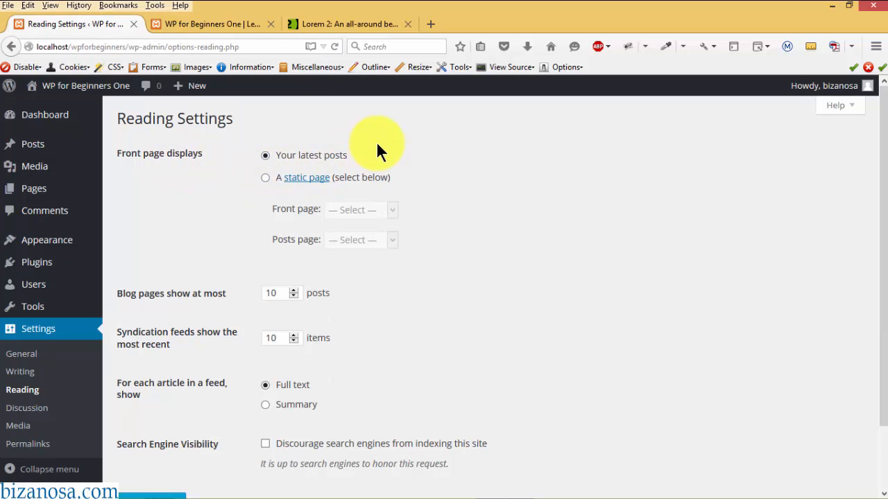
# - Set the front page to A static page, leaving Front page and Posts page unselected
pyautogui.click(267, 180)
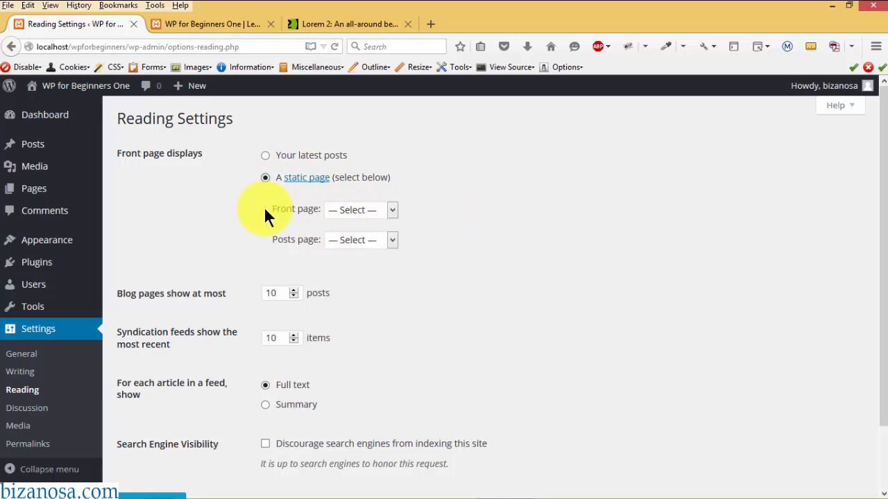
pyautogui.click(393, 210)
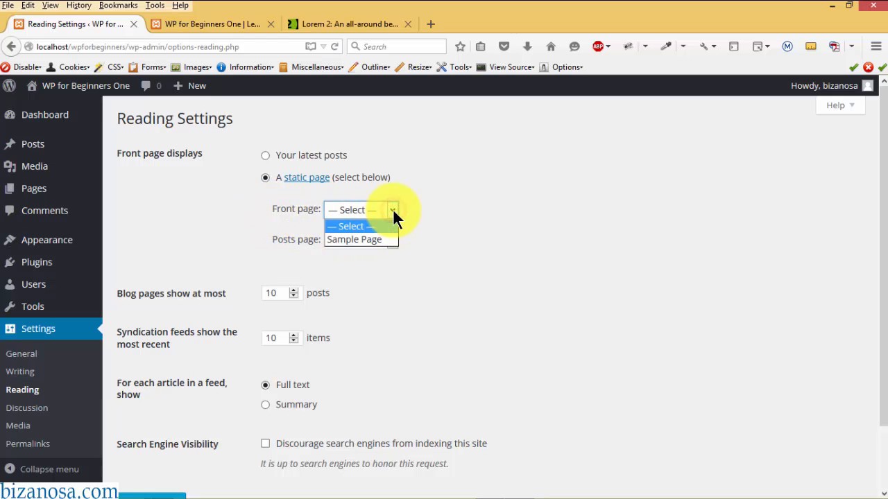
pyautogui.click(417, 203)
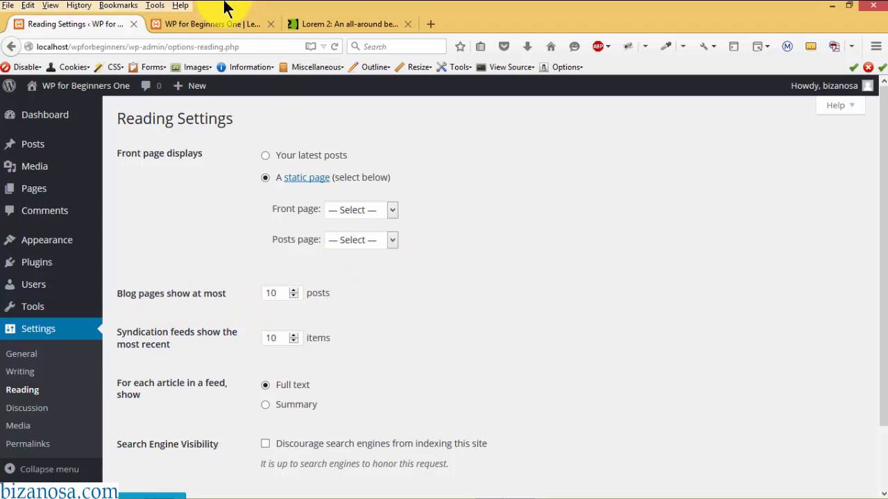
# - Check the front page, then edit the Blog pages show at most value
pyautogui.click(218, 26)
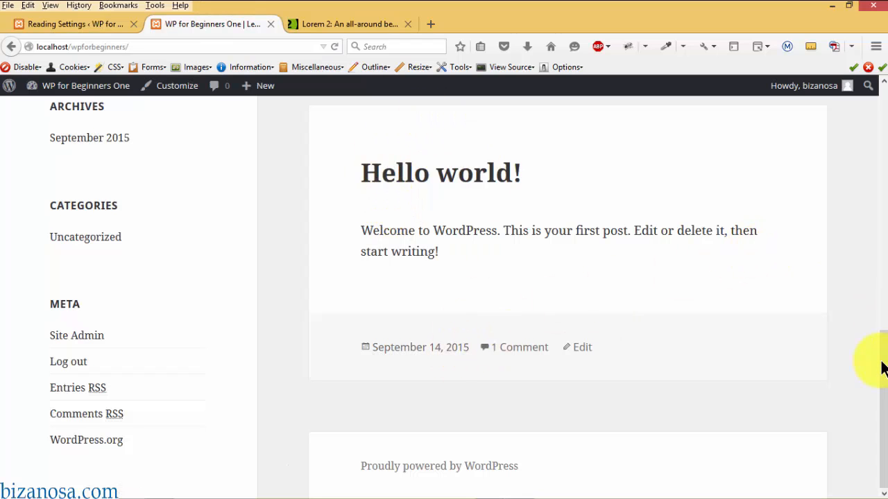
pyautogui.moveTo(883, 343); pyautogui.dragTo(875, 104)
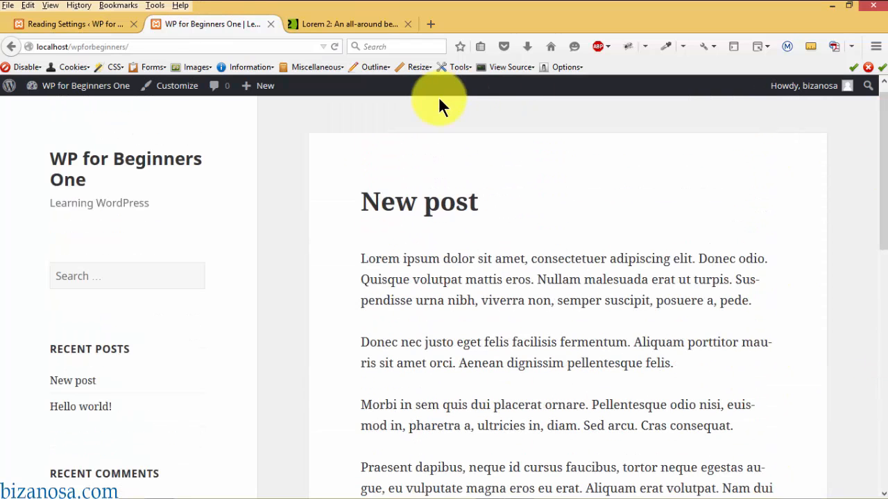
pyautogui.click(58, 27)
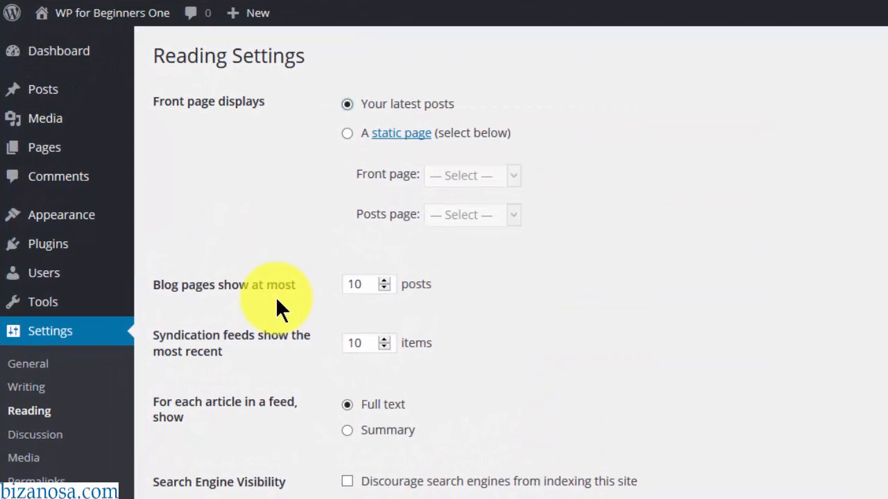
pyautogui.doubleClick(368, 284)
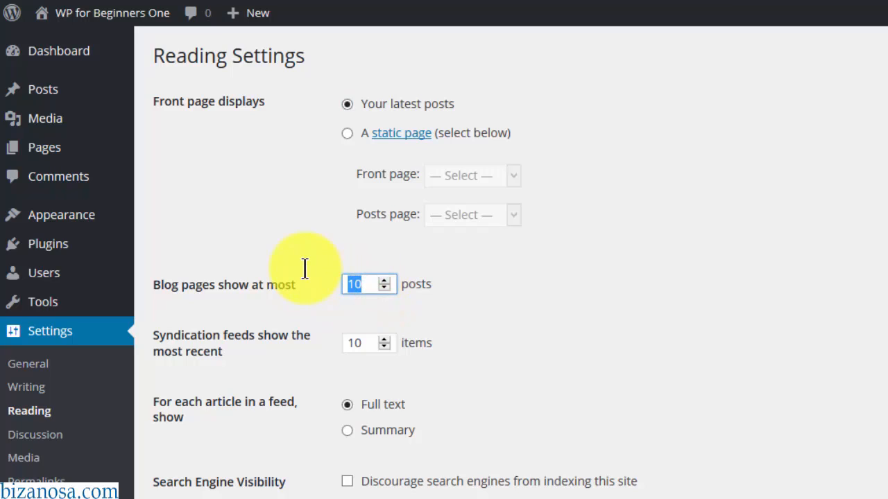
pyautogui.write('5')
pyautogui.click(507, 297)
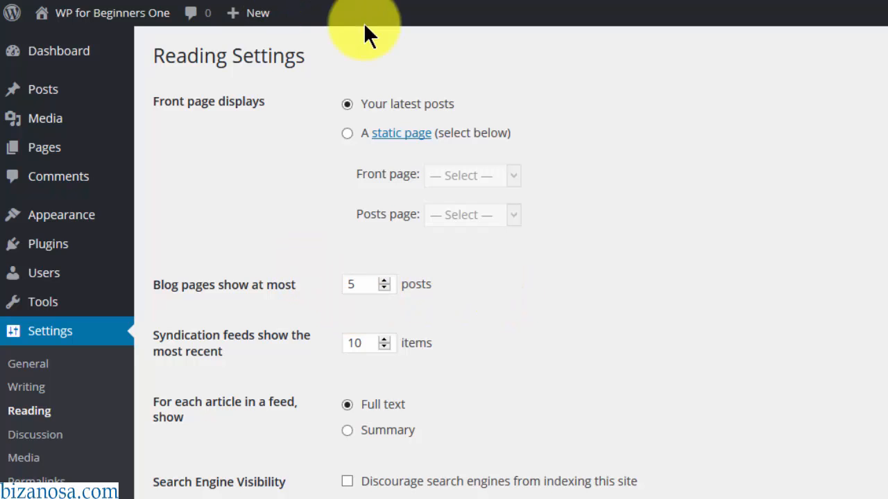
# - Compare with the live Bizanosa learn page and reselect the posts-per-page value for 10
pyautogui.click(882, 30)
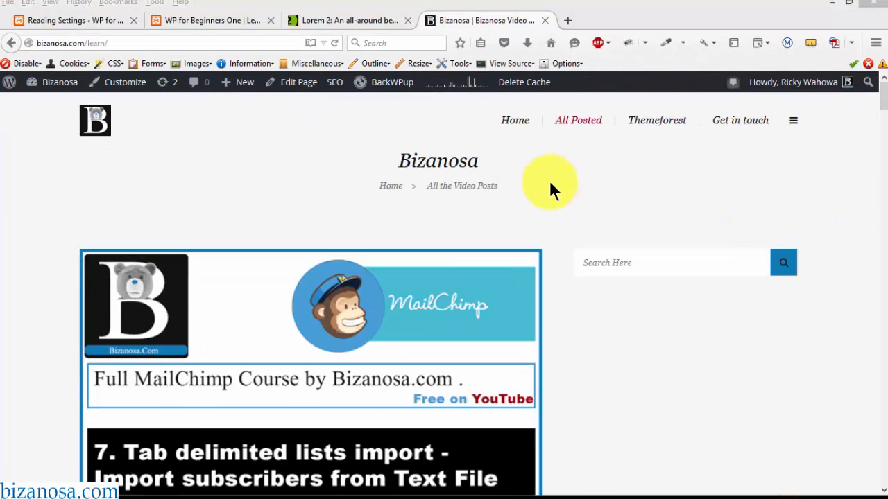
pyautogui.scroll(-3, 864, 104)
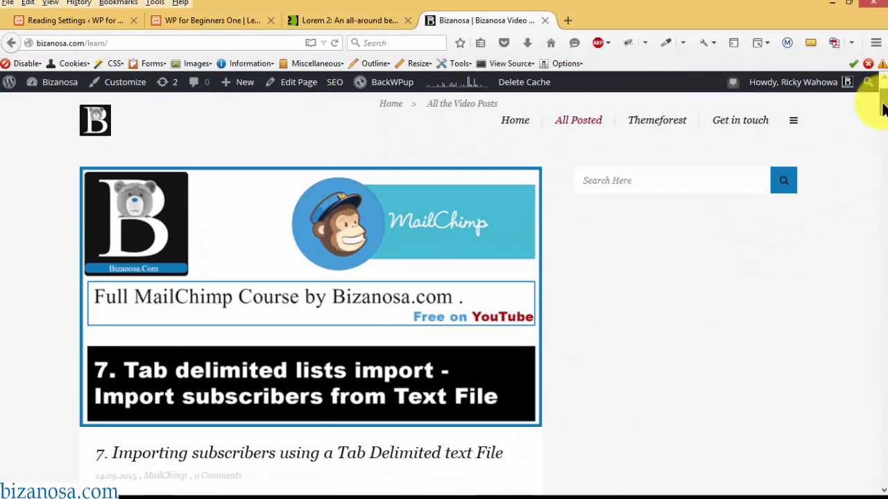
pyautogui.scroll(3, 884, 106)
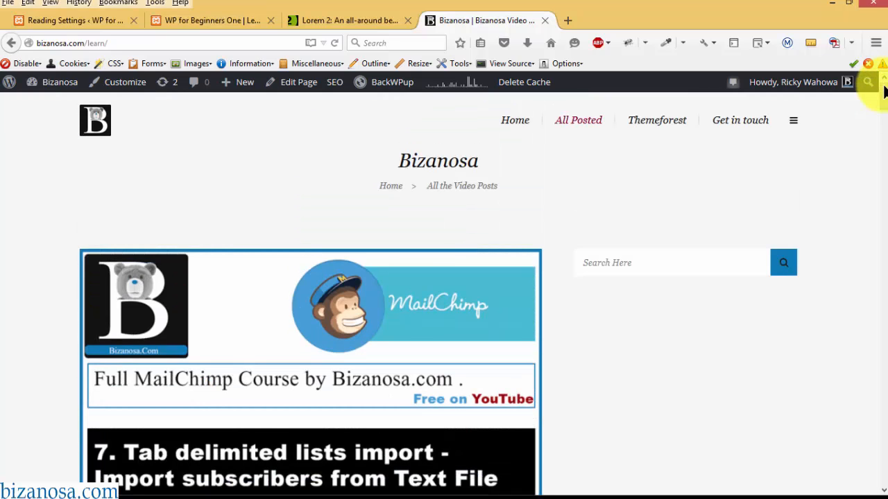
pyautogui.click(113, 22)
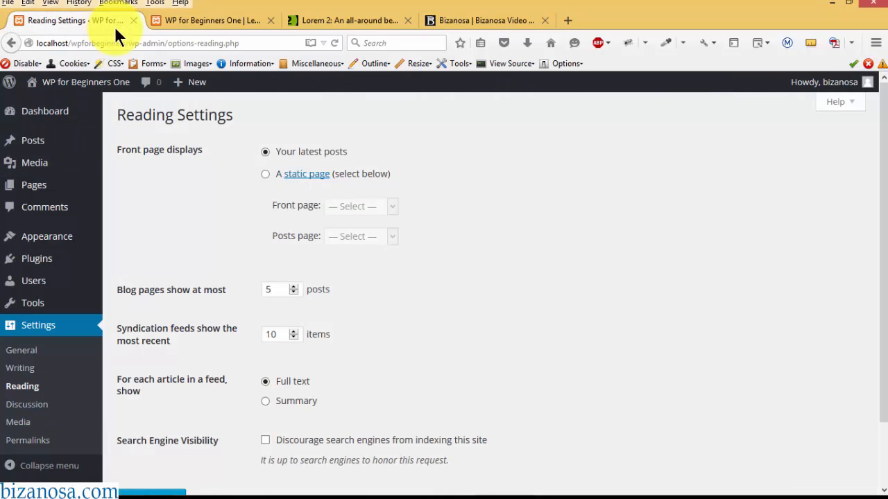
pyautogui.doubleClick(273, 289)
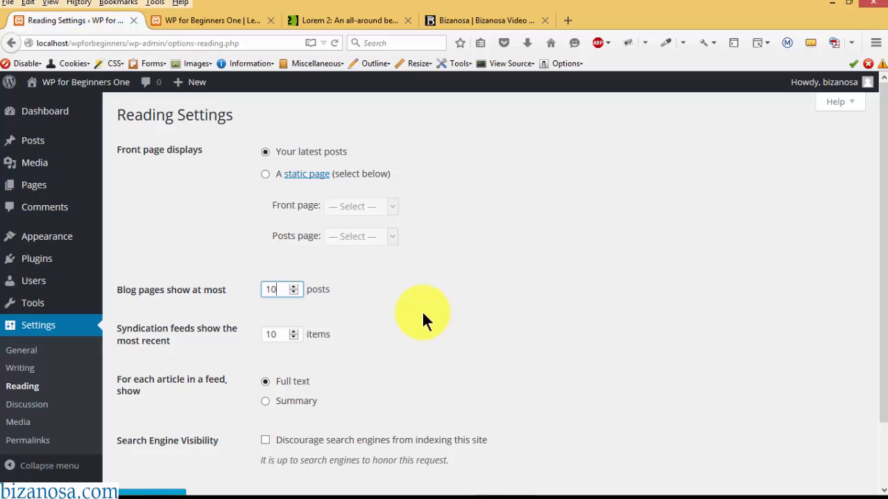
pyautogui.click(466, 21)
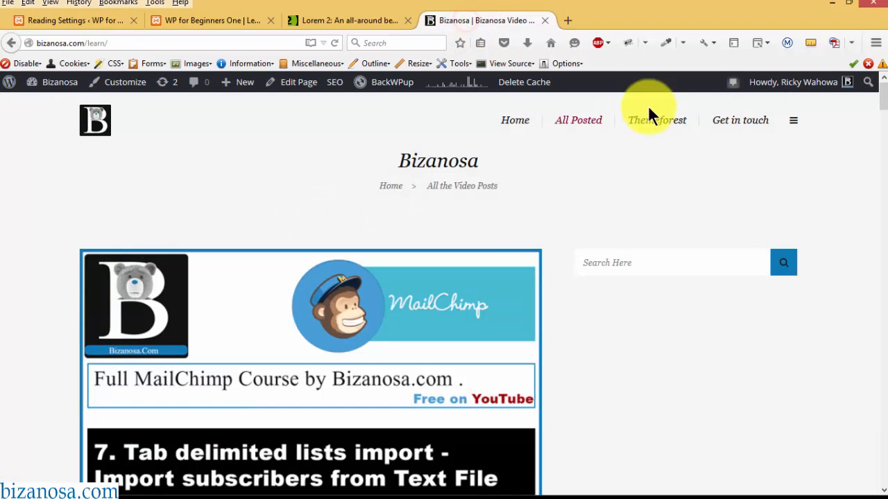
# - Scroll the Bizanosa learn page's post list down to the footer
pyautogui.moveTo(883, 94); pyautogui.dragTo(883, 272)
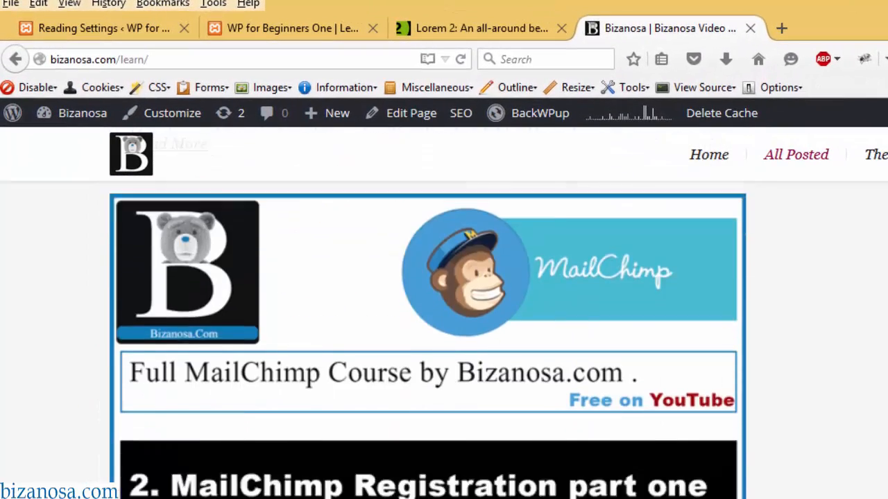
pyautogui.scroll(-20, 444, 312)
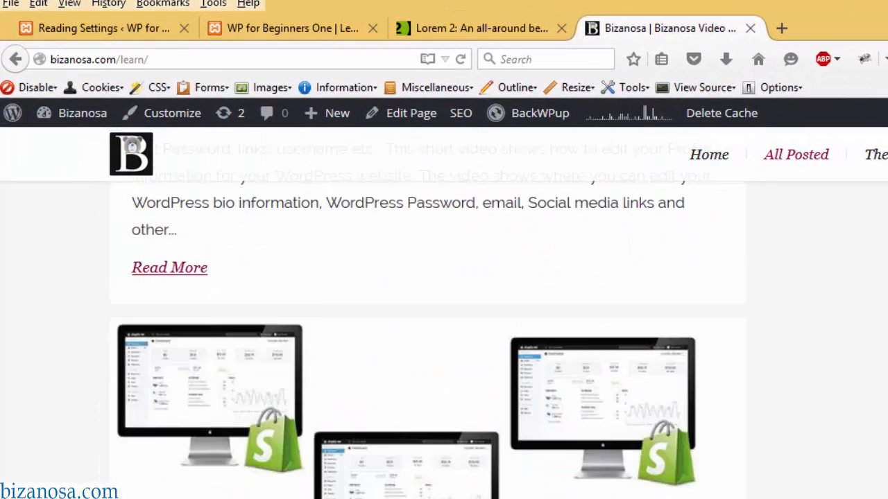
pyautogui.scroll(-7, 444, 312)
pyautogui.scroll(-6, 444, 312)
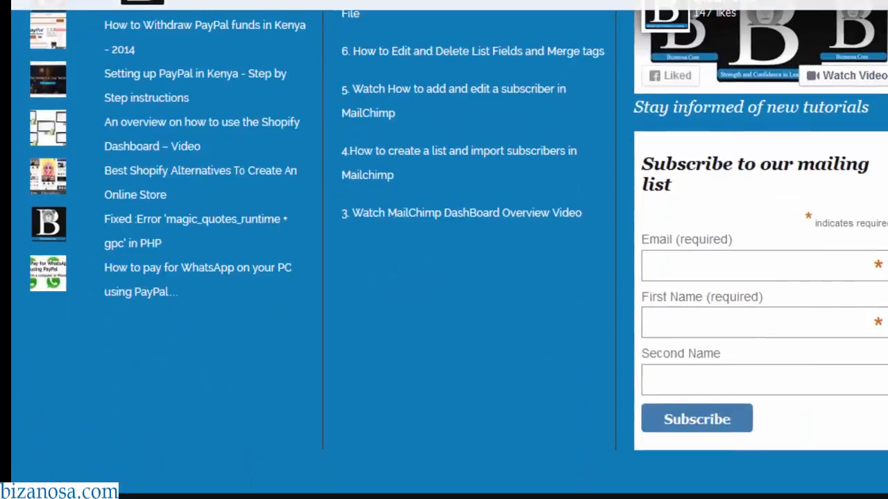
pyautogui.scroll(5, 444, 312)
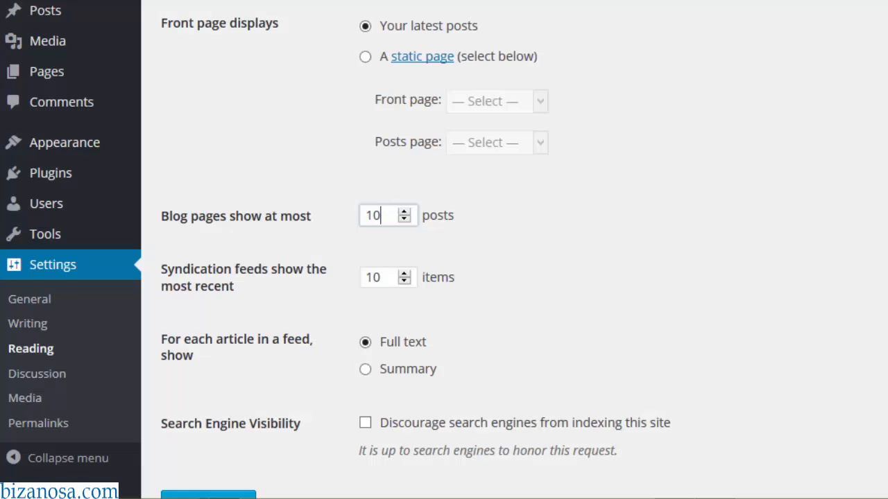
pyautogui.moveTo(386, 216); pyautogui.dragTo(357, 208)
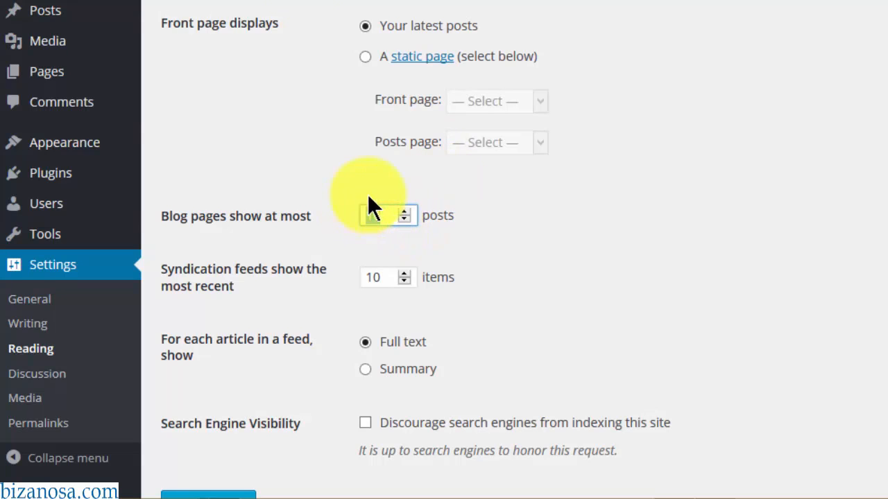
pyautogui.click(619, 231)
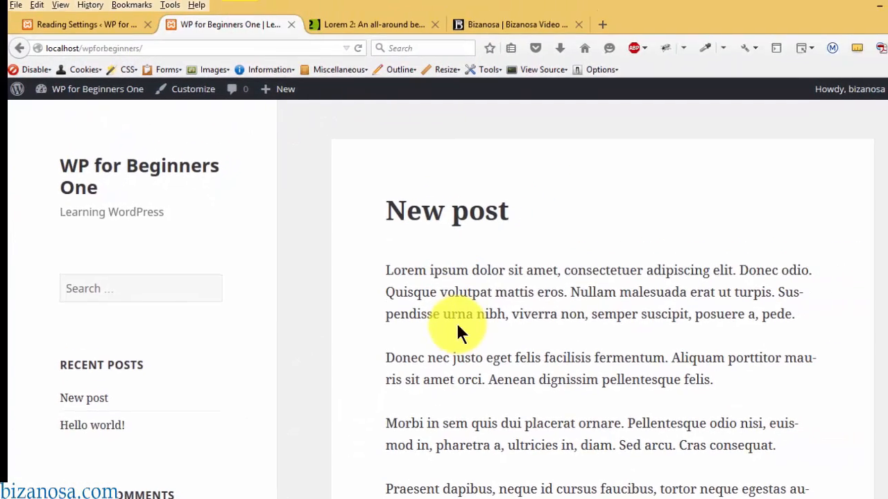
pyautogui.scroll(-6, 604, 412)
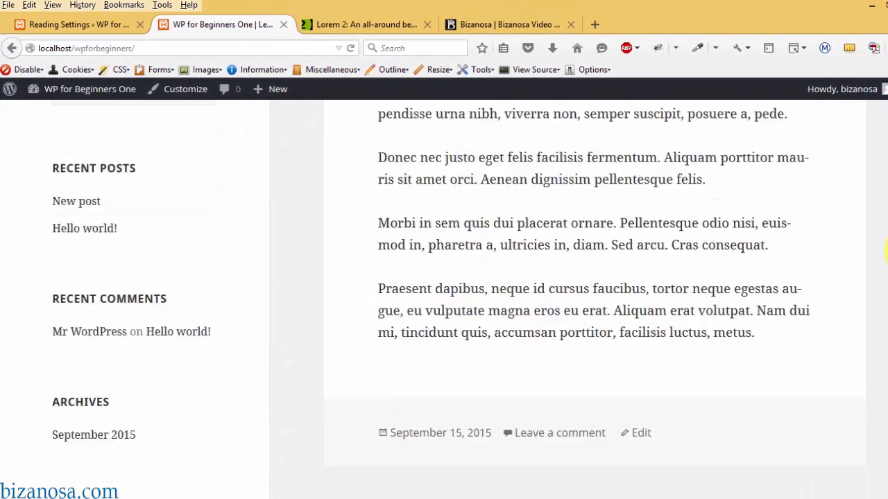
pyautogui.scroll(5, 878, 229)
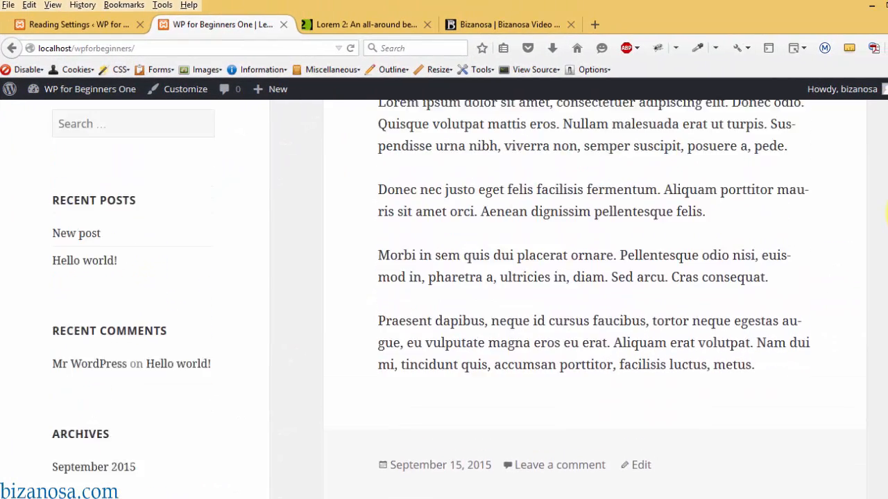
pyautogui.click(66, 24)
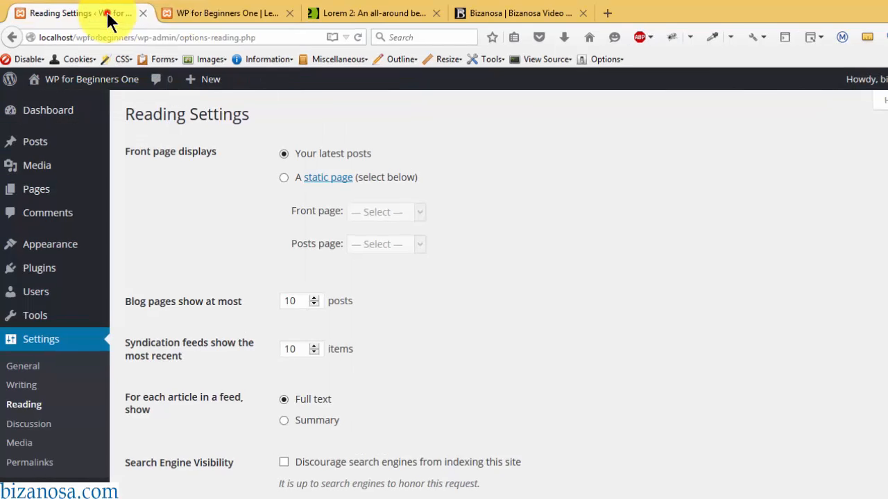
# - Switch feeds to Summary, leave Discourage search engines unticked, and save Reading Settings
pyautogui.click(457, 339)
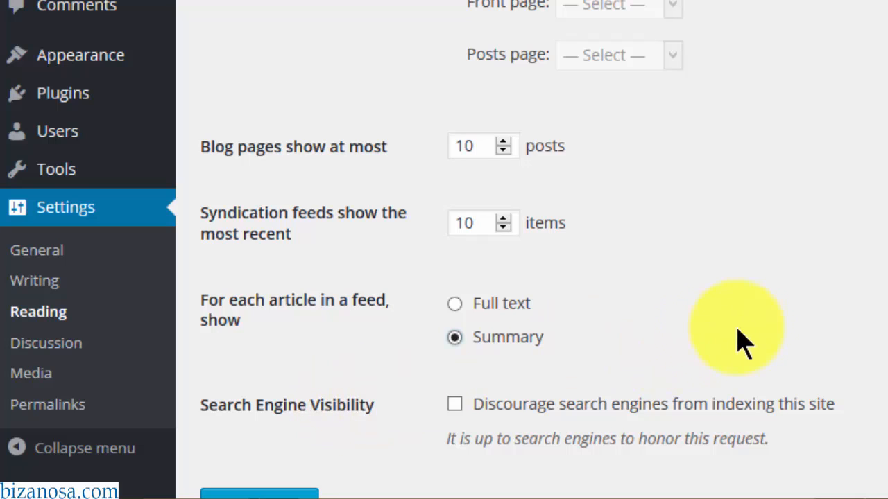
pyautogui.click(452, 409)
pyautogui.click(455, 409)
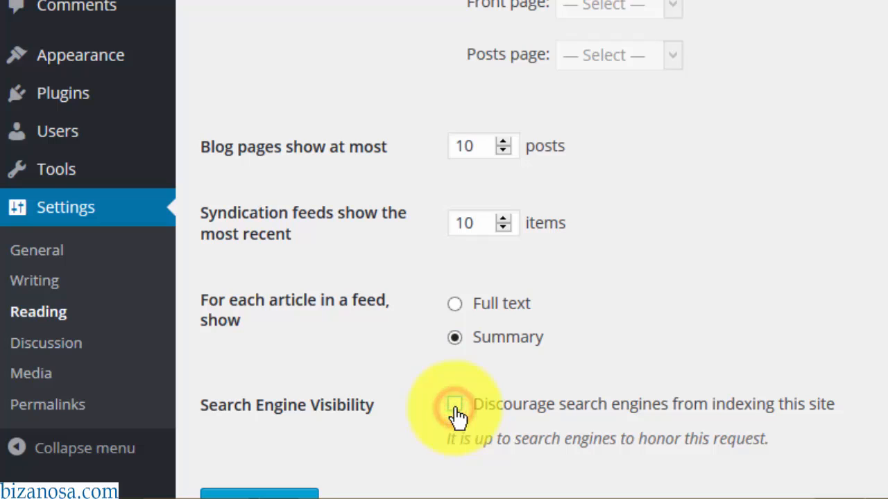
pyautogui.scroll(-2, 458, 416)
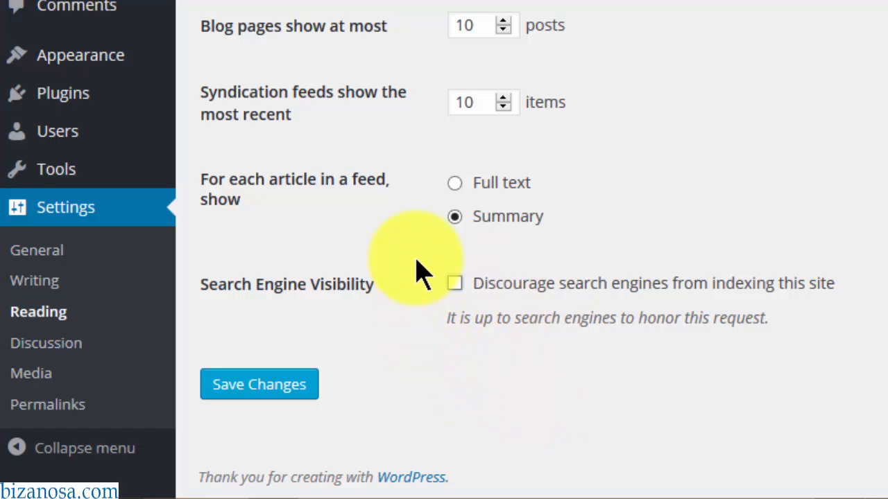
pyautogui.click(455, 285)
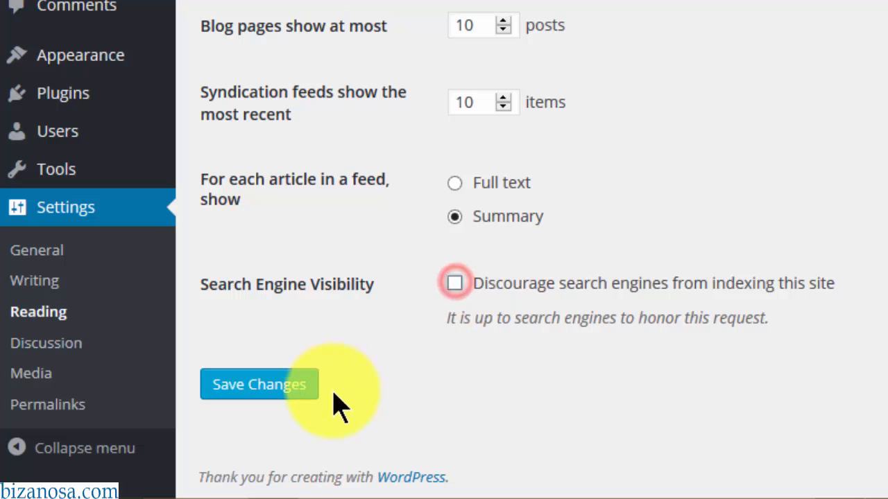
pyautogui.click(267, 399)
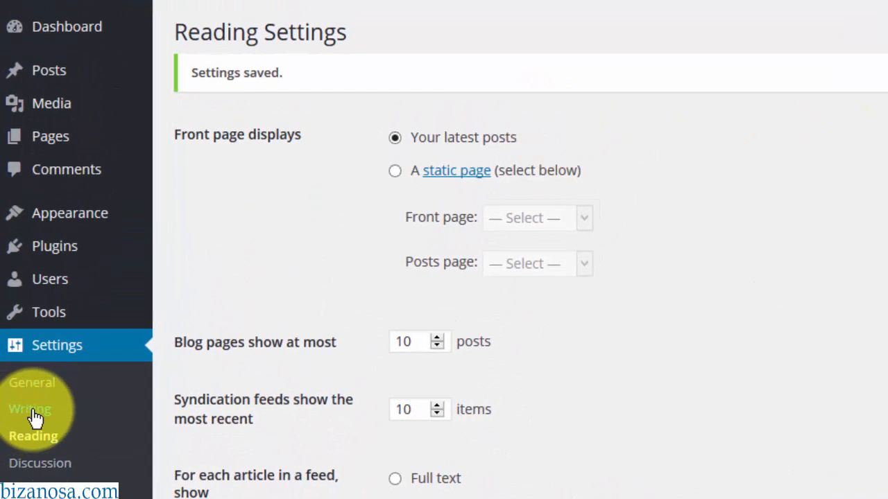
# - Open Writing Settings and keep Uncategorized as the default post category
pyautogui.click(35, 416)
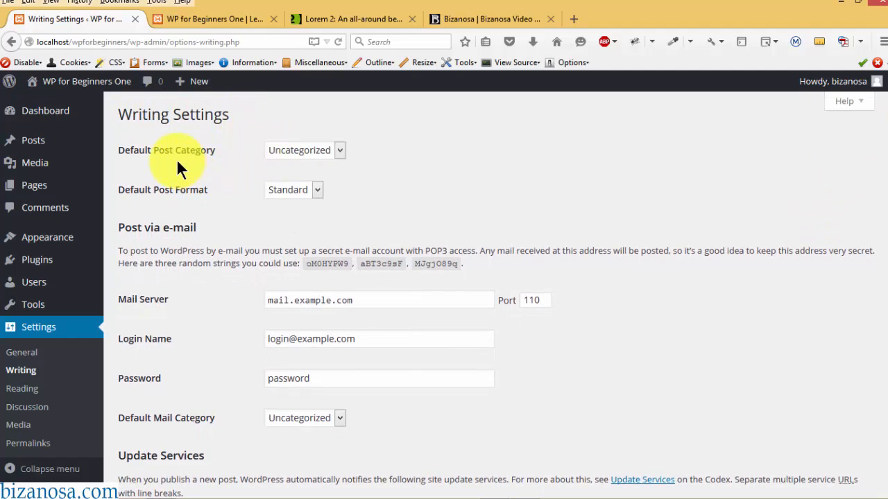
pyautogui.click(339, 150)
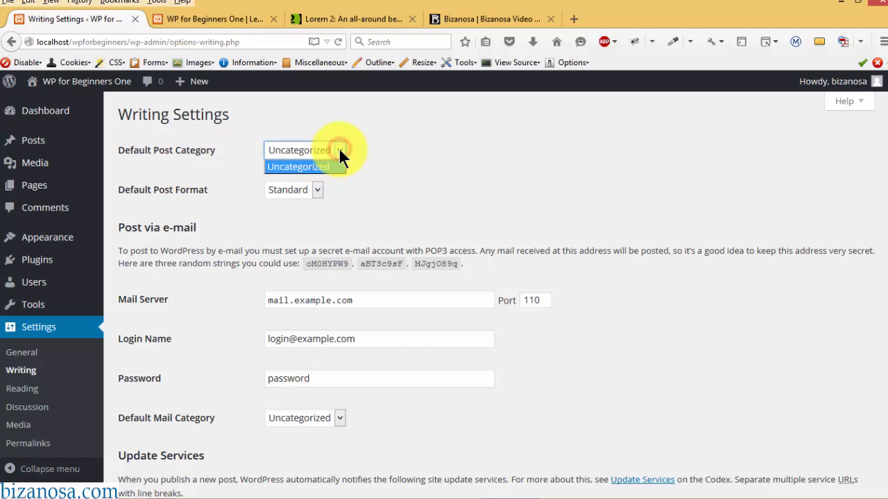
pyautogui.click(339, 150)
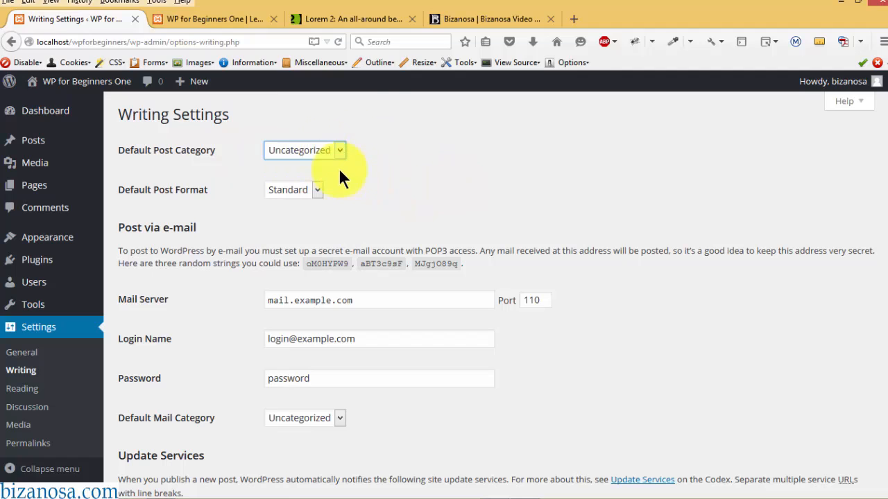
pyautogui.click(400, 183)
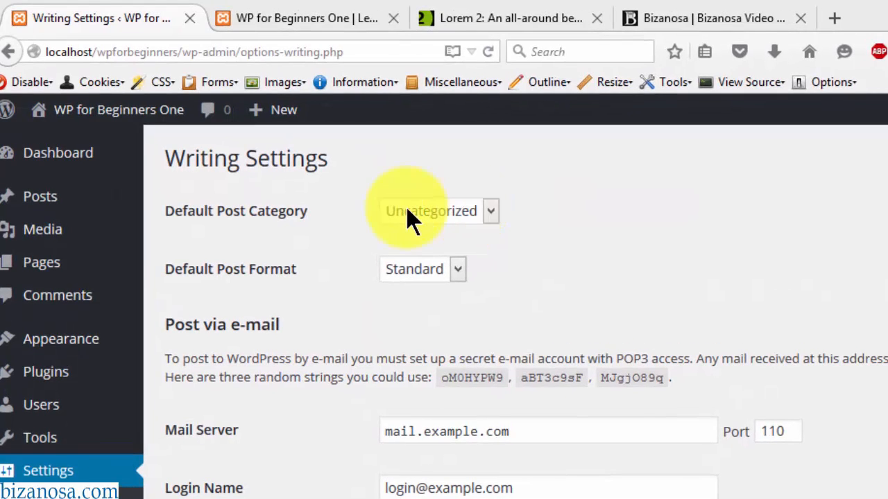
pyautogui.click(416, 213)
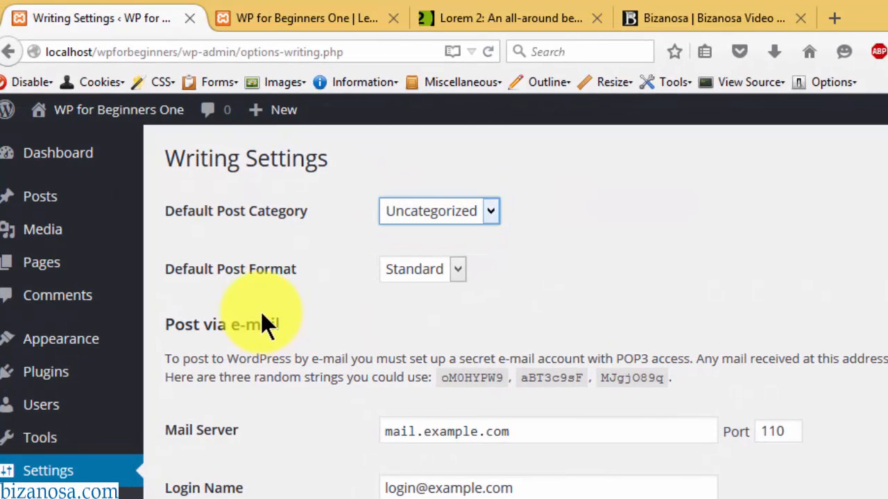
# - Keep Standard as the default post format and scroll down to the update services
pyautogui.click(455, 268)
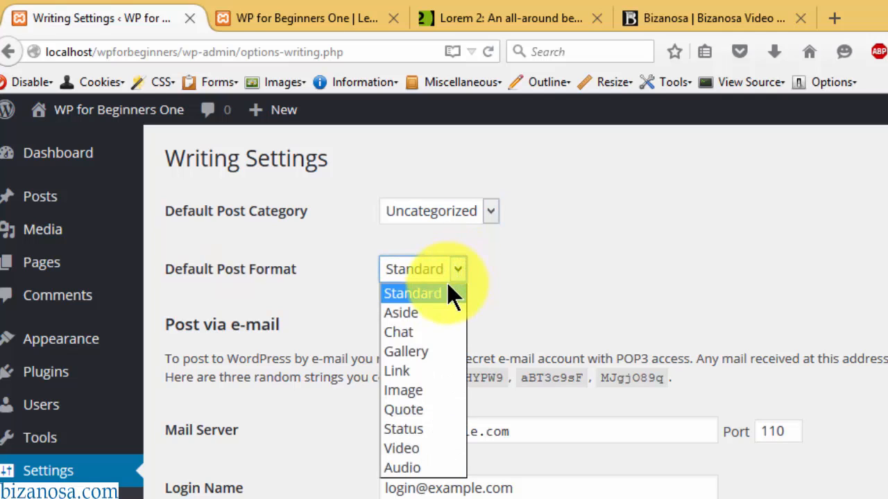
pyautogui.click(443, 293)
pyautogui.click(407, 326)
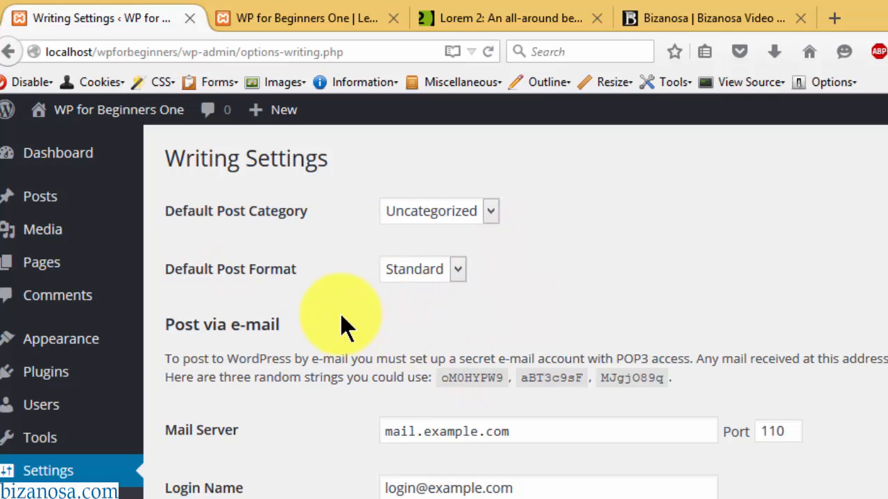
pyautogui.scroll(-3, 872, 217)
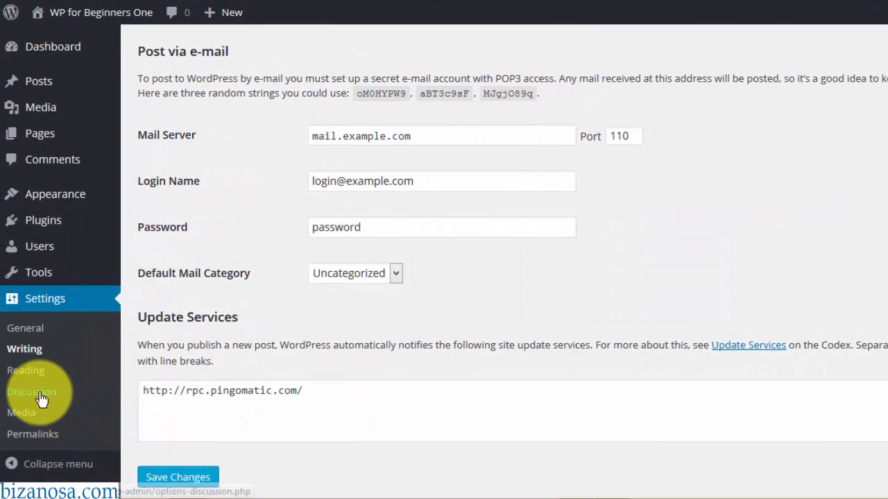
# - Open Discussion Settings and scroll through the comment options to Default Avatar (Mystery Person)
pyautogui.click(40, 394)
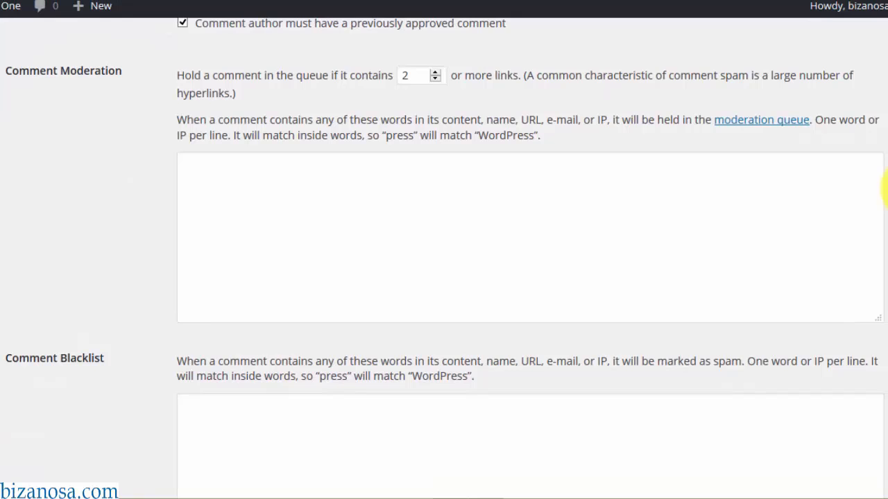
pyautogui.scroll(-3, 884, 184)
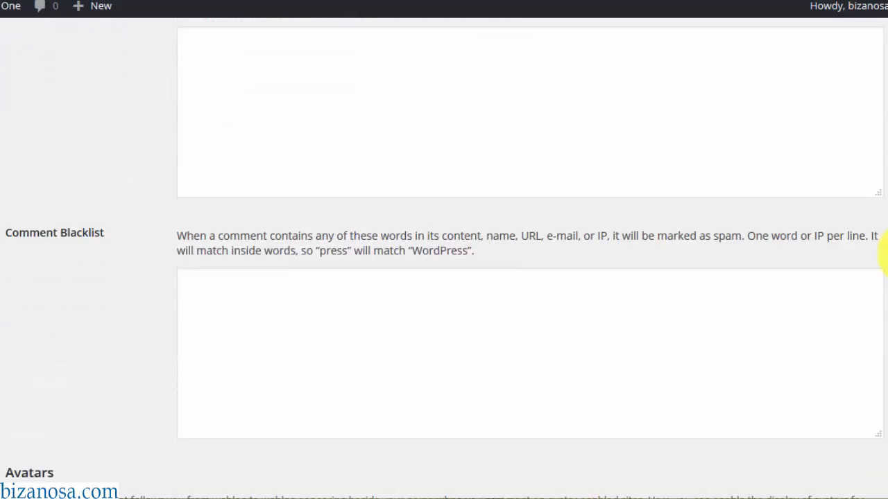
pyautogui.moveTo(887, 255); pyautogui.dragTo(887, 395)
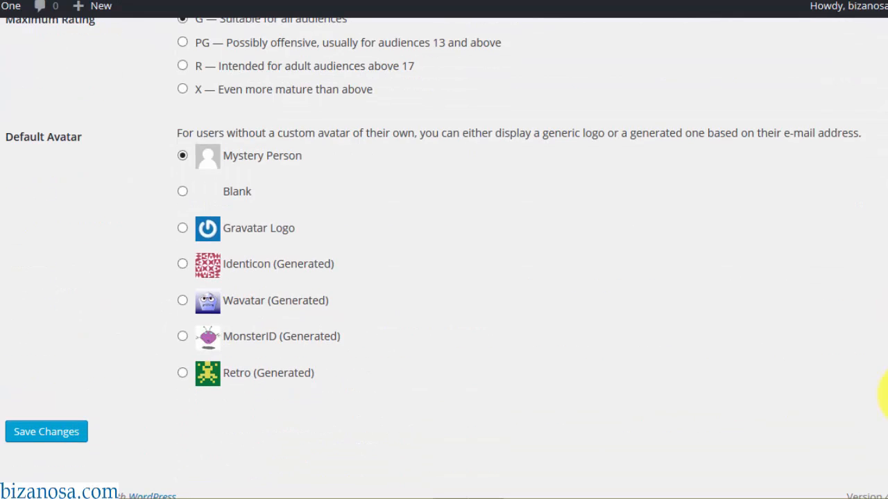
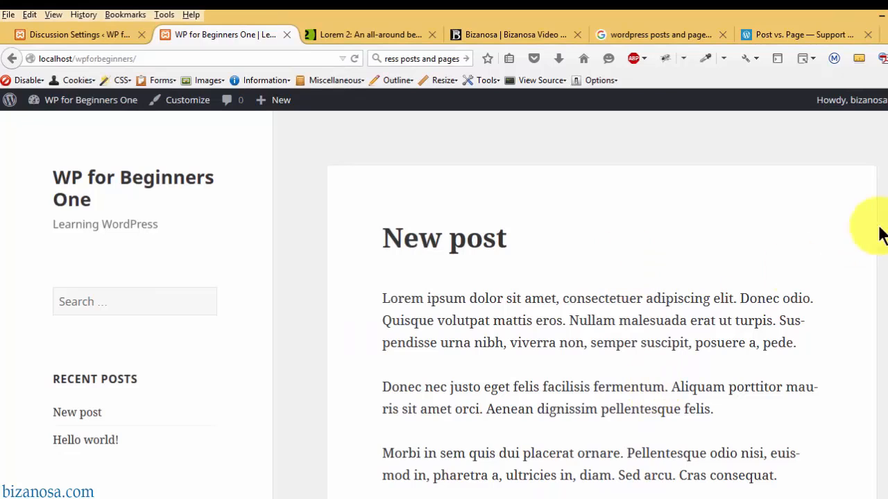
# - Close the 'WP for Beginners One' tab and open Posts > All Posts
pyautogui.moveTo(278, 104)
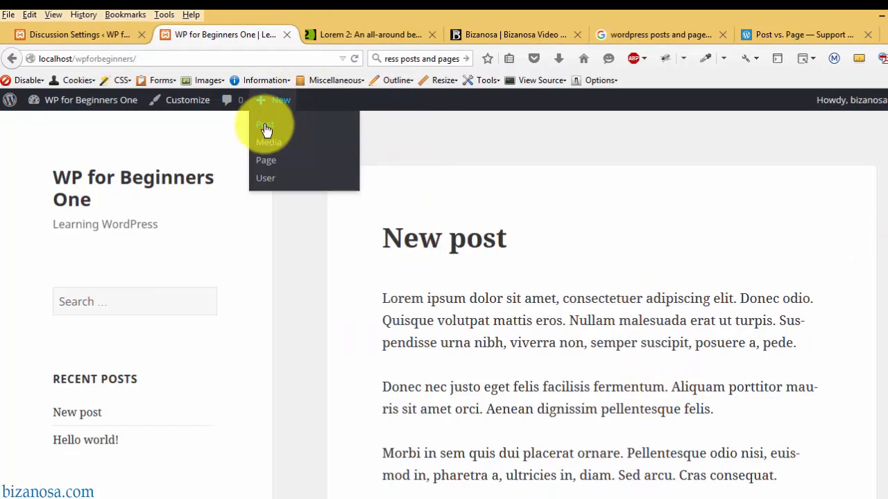
pyautogui.click(286, 34)
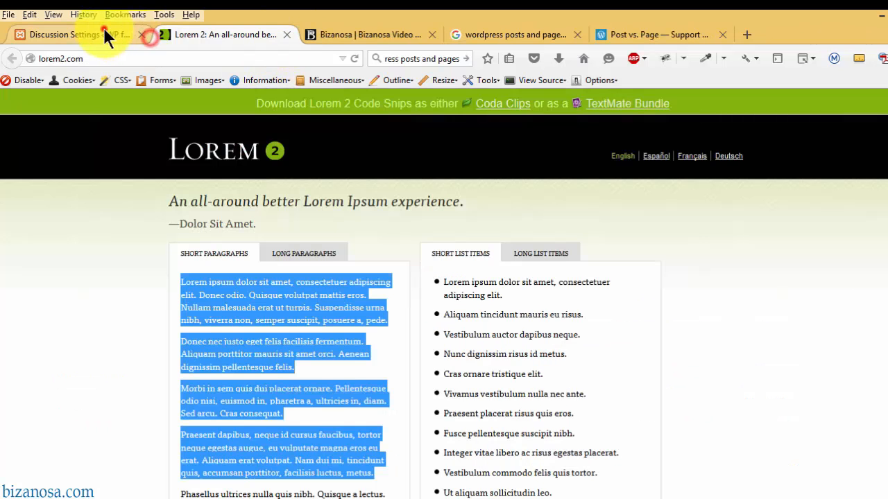
pyautogui.click(103, 31)
pyautogui.moveTo(56, 170)
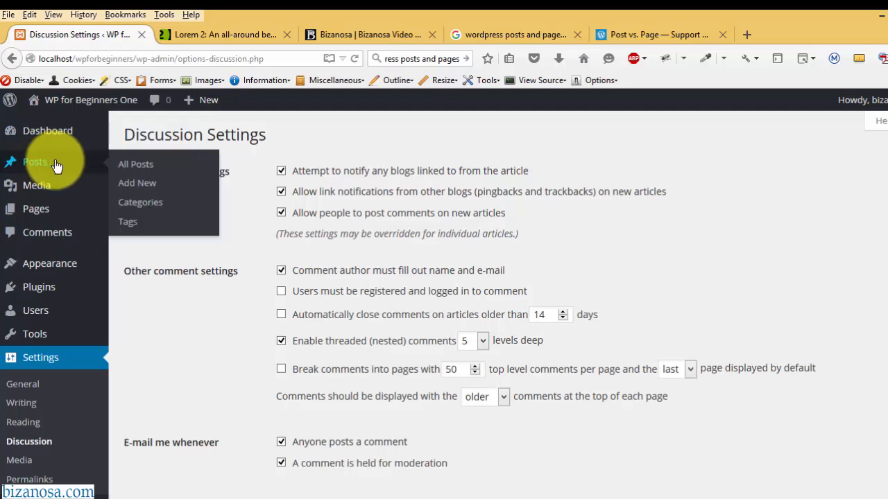
pyautogui.click(134, 171)
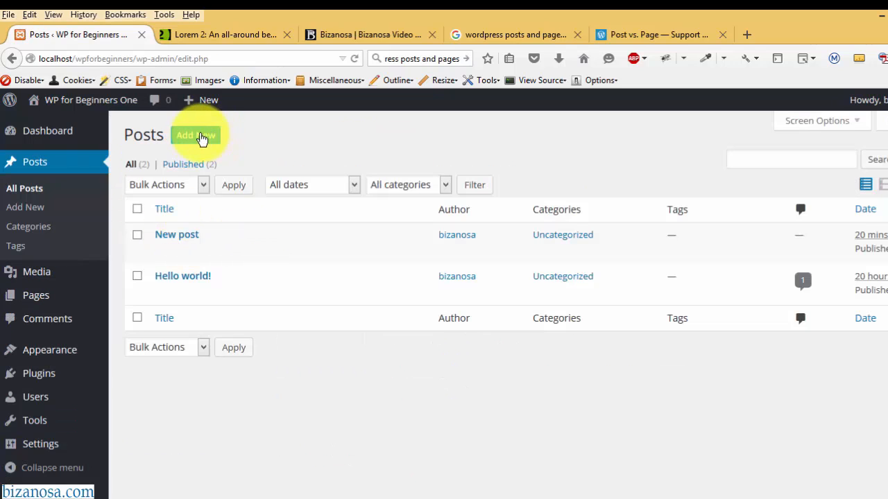
# - Start a new post titled 'New post 1'
pyautogui.click(195, 139)
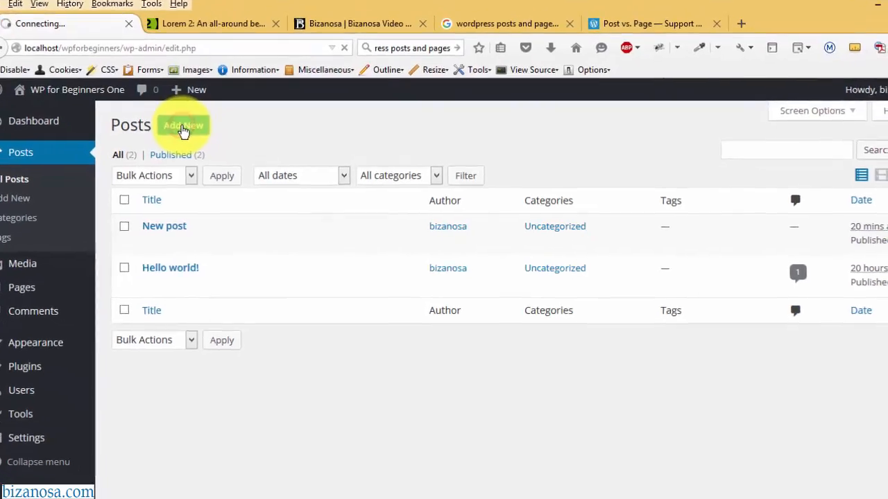
pyautogui.click(178, 151)
pyautogui.write('New post')
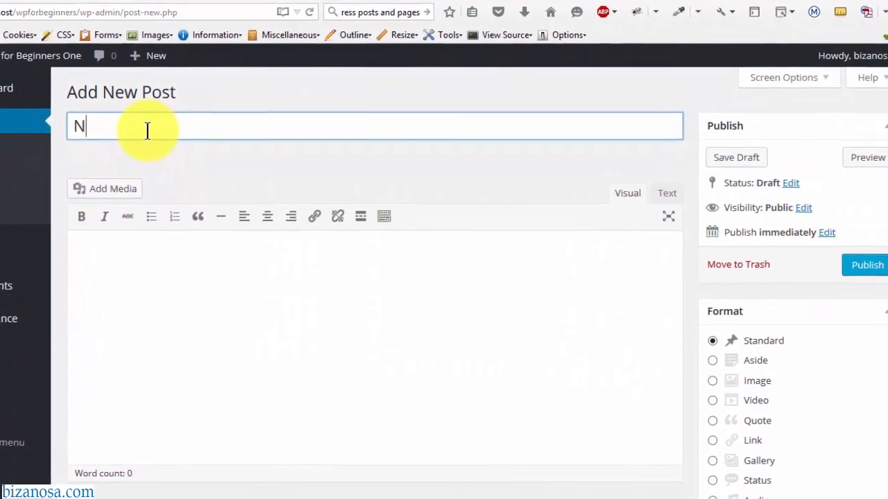
pyautogui.write(' 1')
pyautogui.click(111, 240)
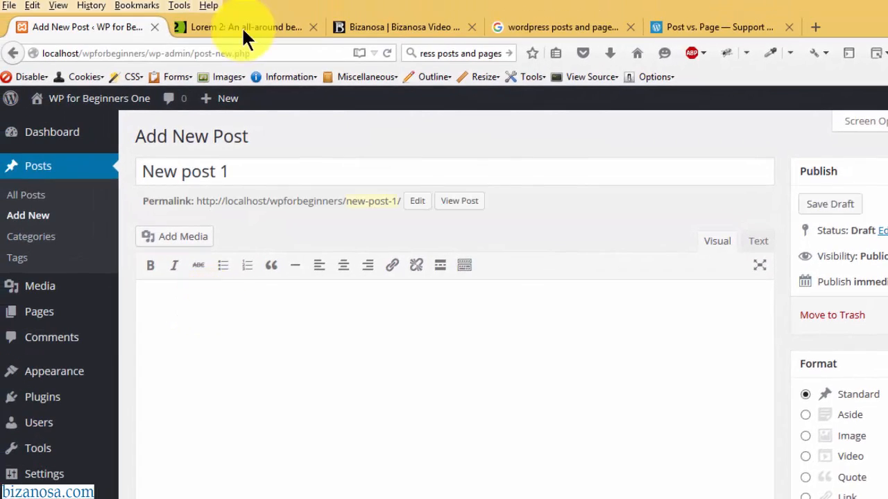
# - Paste four Lorem ipsum paragraphs from lorem2.com into the body, adding an empty line on top
pyautogui.click(243, 30)
pyautogui.hotkey('ctrl', 'c')
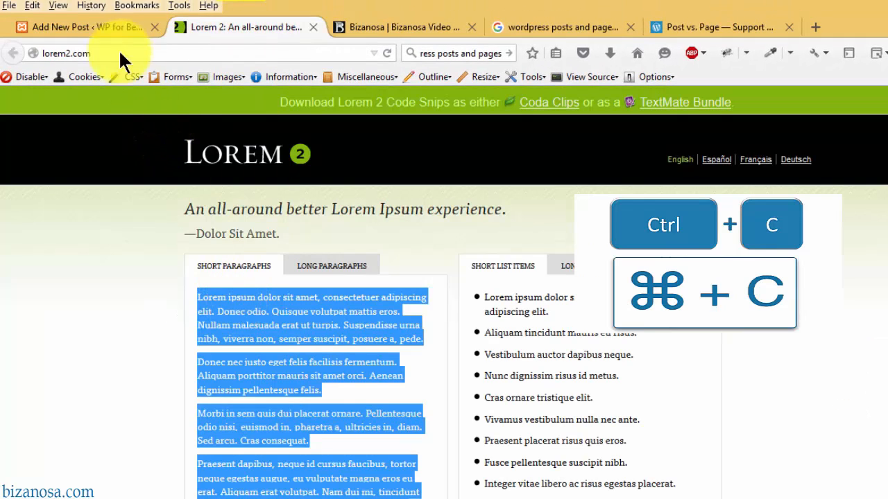
pyautogui.click(107, 27)
pyautogui.hotkey('ctrl', 'v')
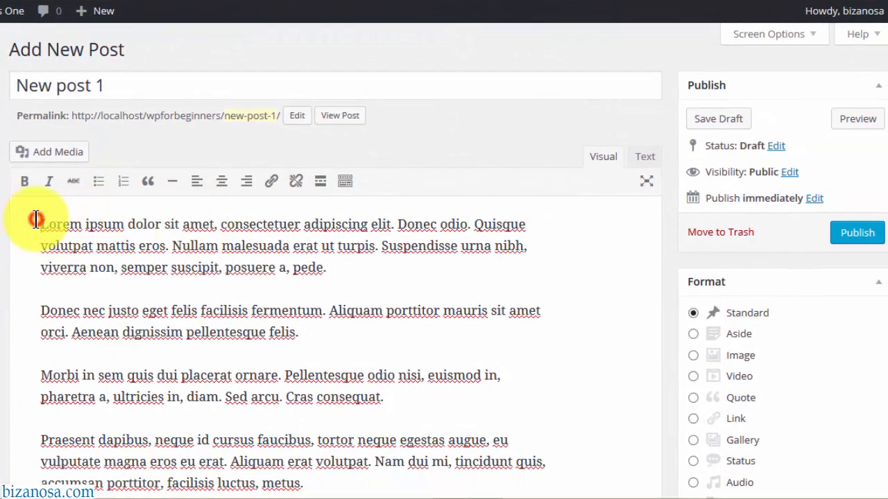
pyautogui.click(36, 220)
pyautogui.press('Return')
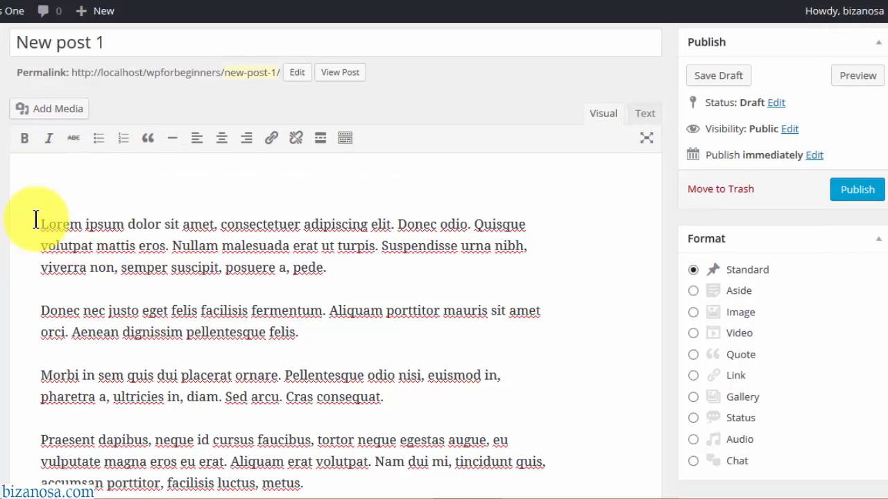
# - Upload the bear banner image with alt text 'good for se add it here' and insert it at the top
pyautogui.click(54, 114)
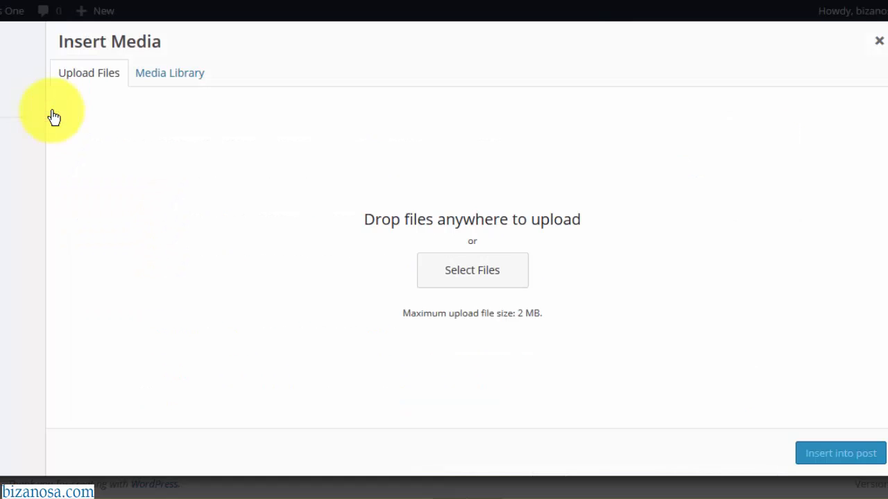
pyautogui.click(474, 274)
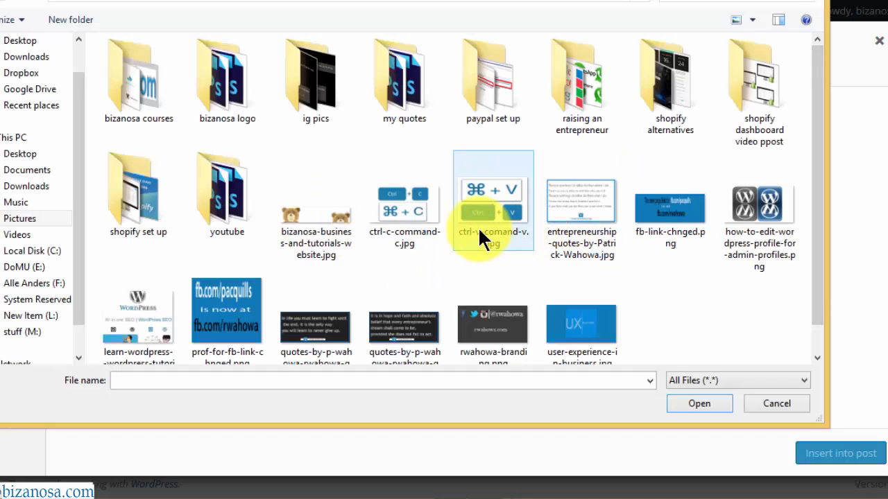
pyautogui.doubleClick(330, 193)
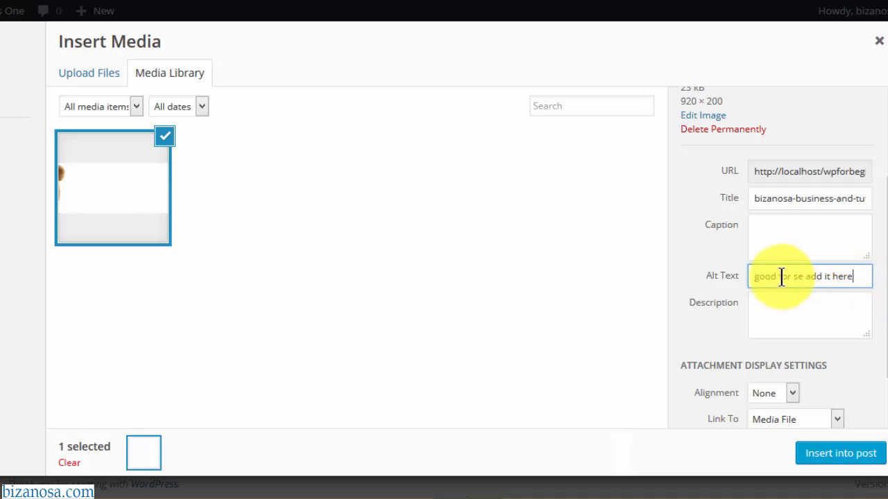
pyautogui.click(836, 461)
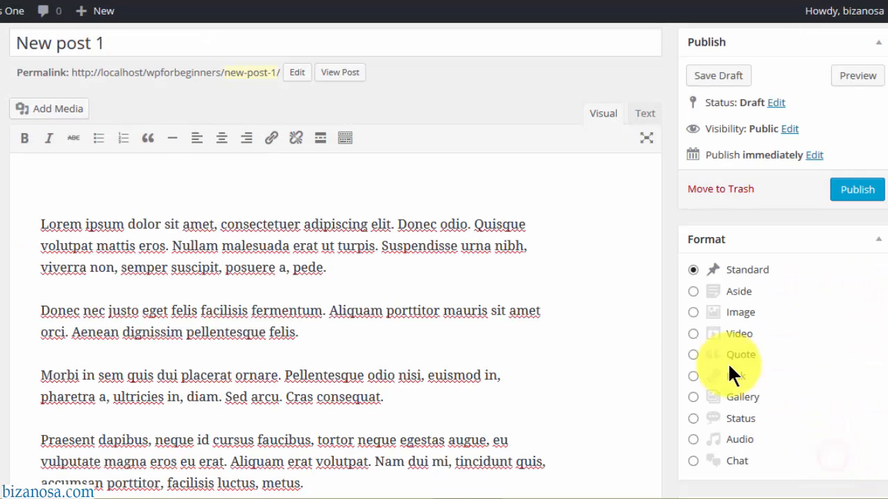
pyautogui.click(164, 197)
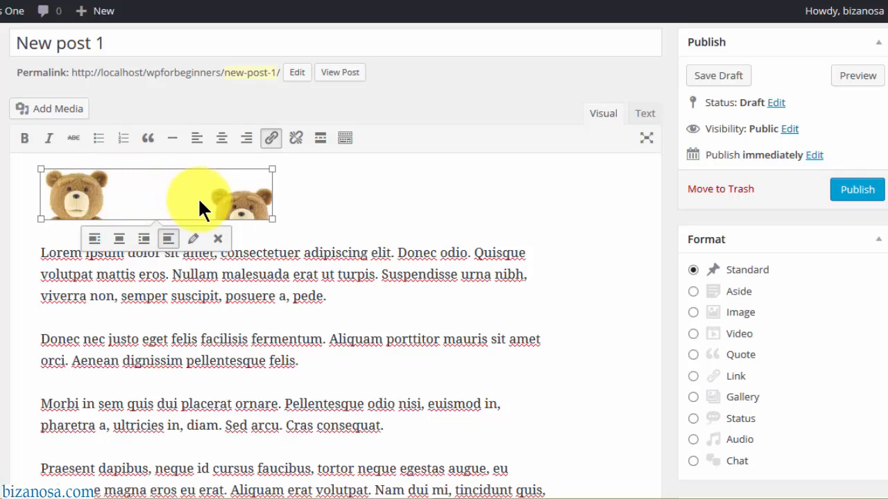
# - Set the bear banner's size to Full Size – 920 × 200 in Image Details and update it
pyautogui.click(192, 240)
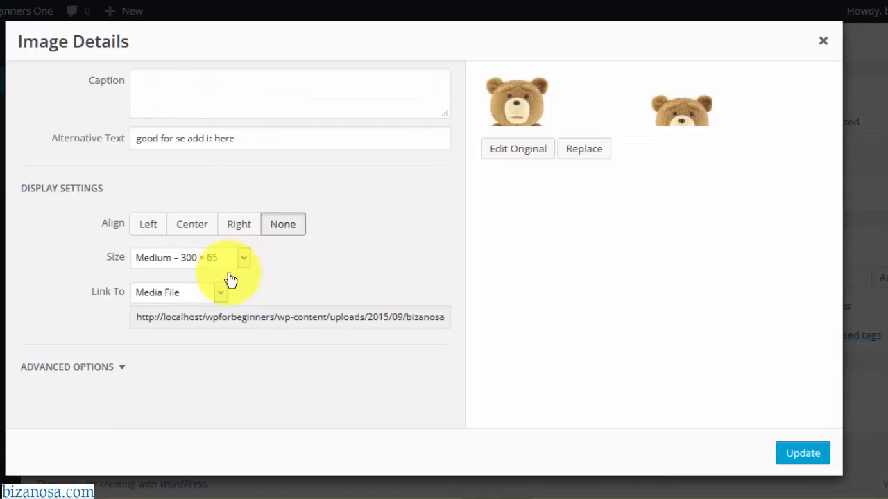
pyautogui.click(248, 257)
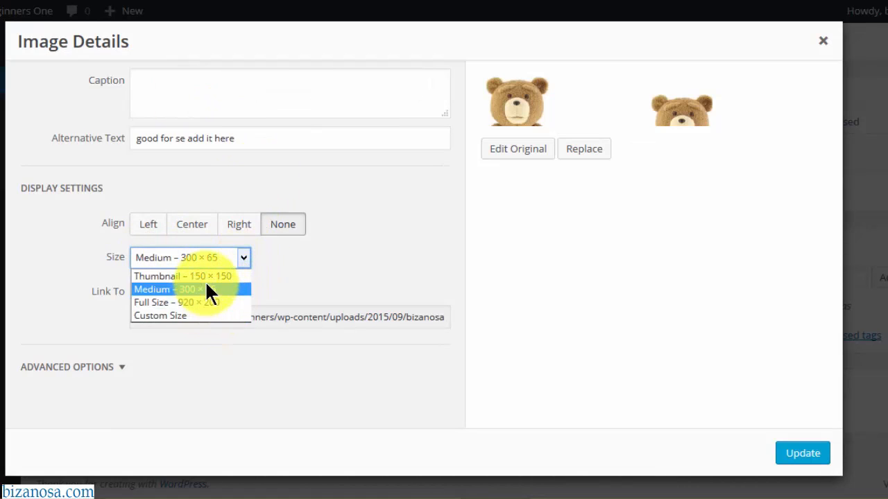
pyautogui.click(202, 303)
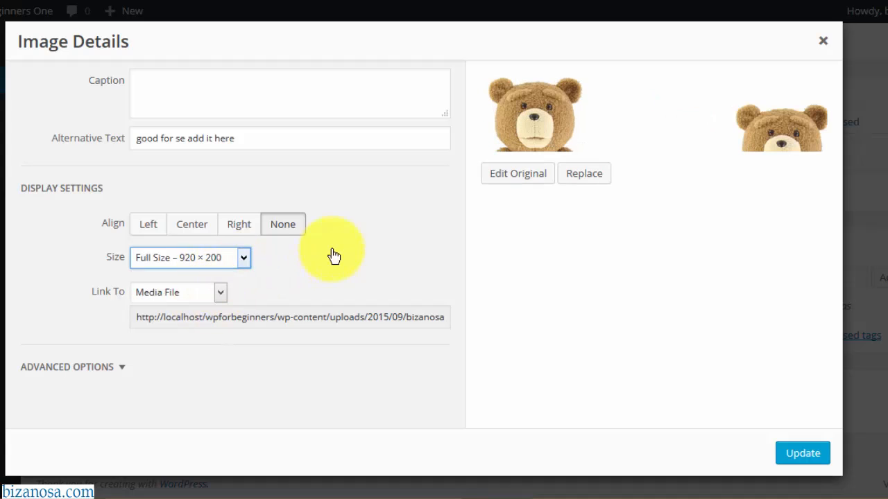
pyautogui.click(803, 456)
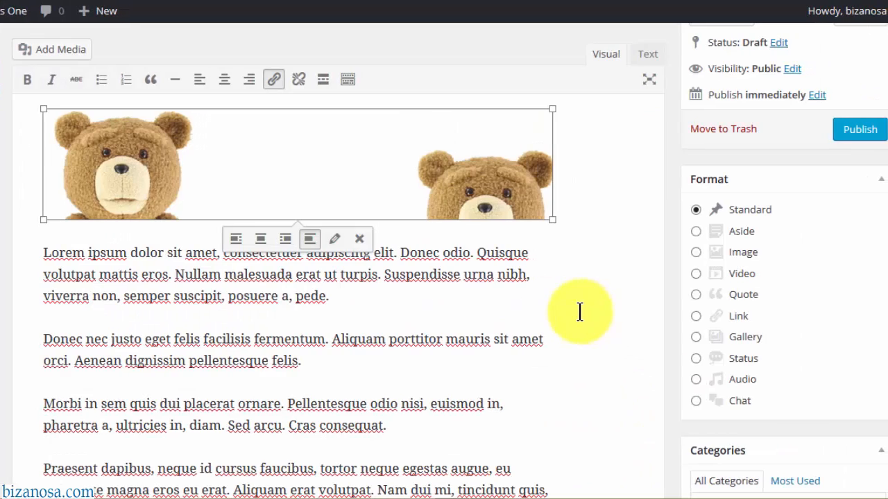
pyautogui.click(533, 278)
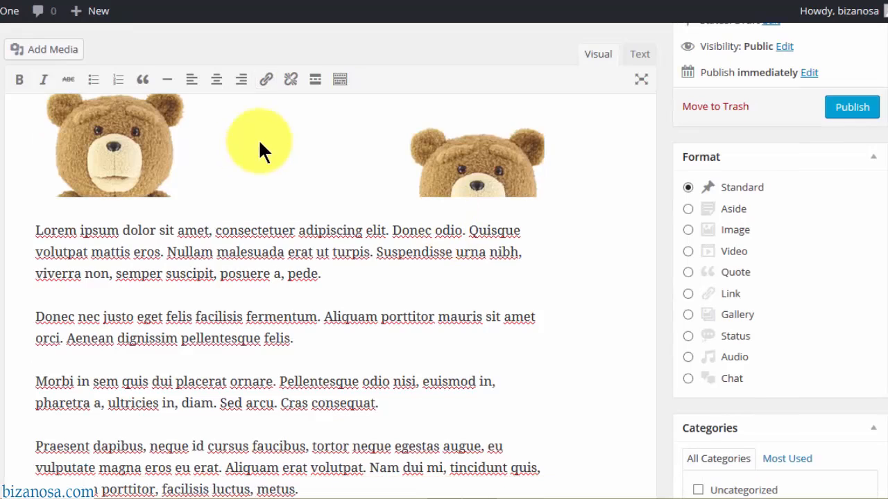
pyautogui.click(198, 133)
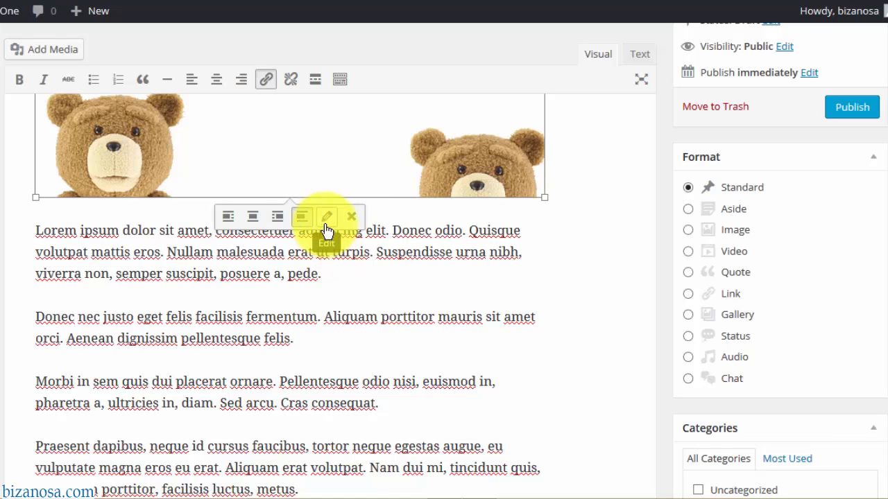
pyautogui.click(546, 307)
pyautogui.moveTo(887, 244); pyautogui.dragTo(887, 114)
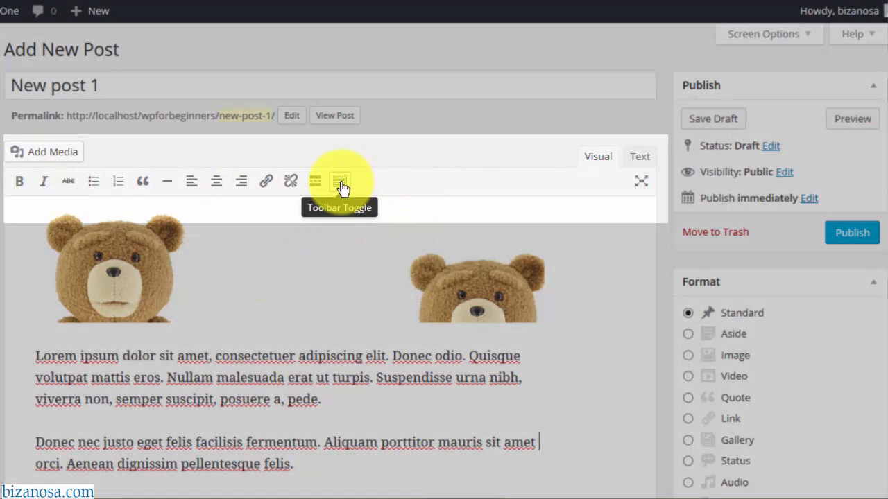
# - Add a 'Lorem ipsum dolor sit amet,' line above the first paragraph as Heading 1
pyautogui.click(341, 183)
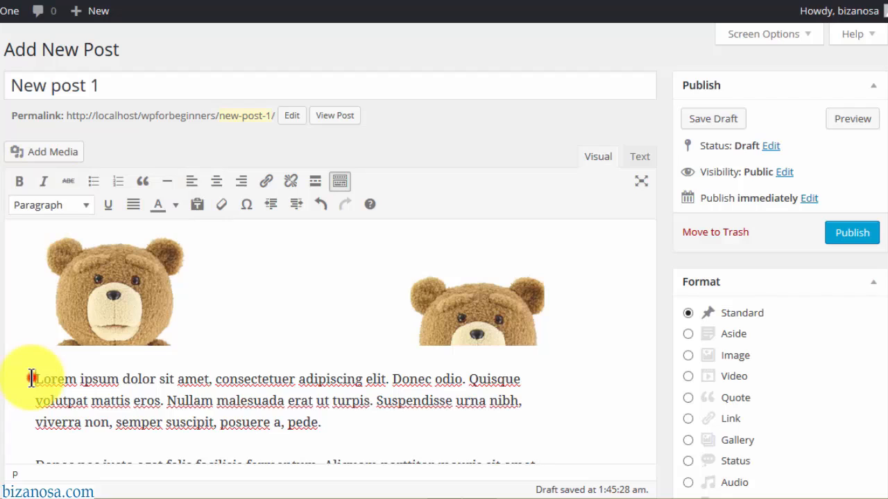
pyautogui.moveTo(31, 379); pyautogui.dragTo(219, 381)
pyautogui.hotkey('ctrl', 'c')
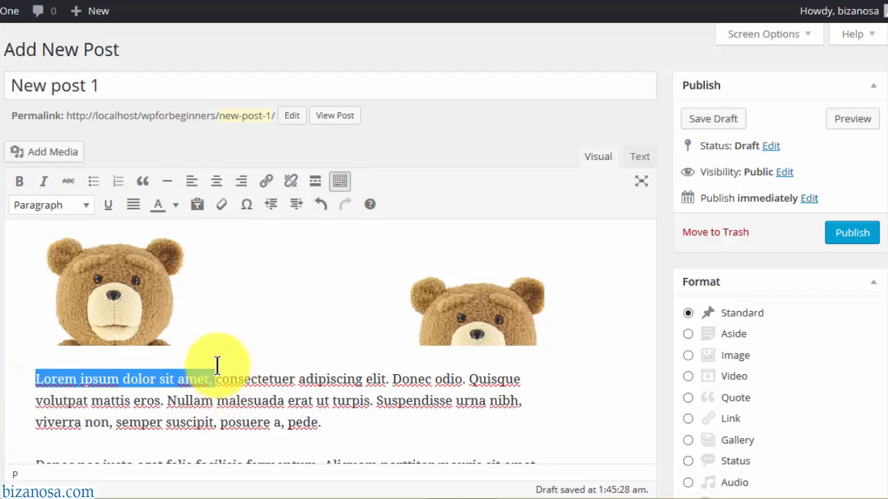
pyautogui.click(205, 348)
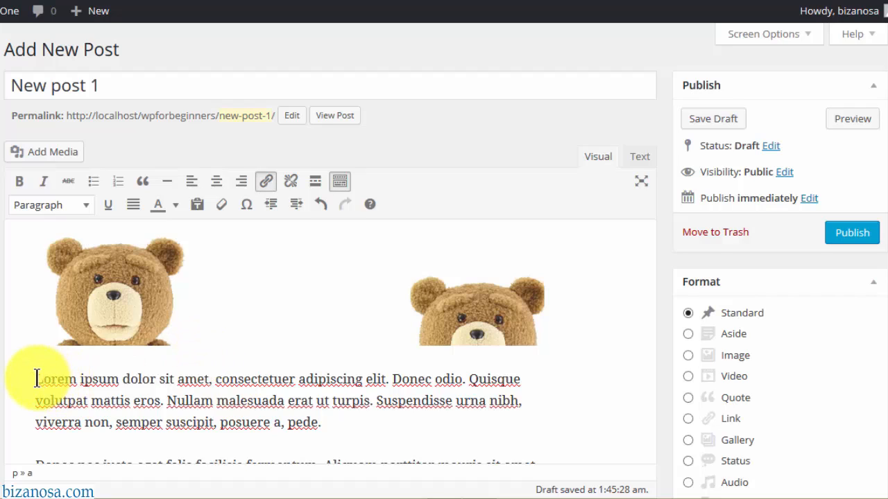
pyautogui.press('Return')
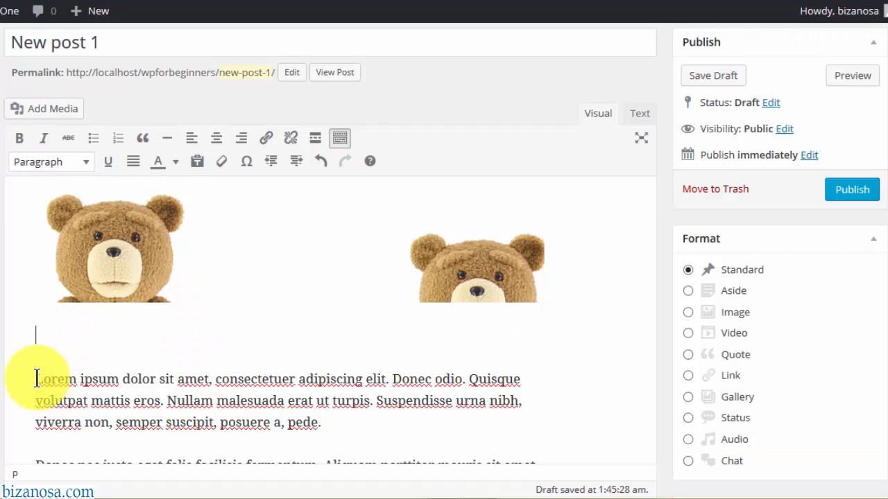
pyautogui.hotkey('ctrl', 'v')
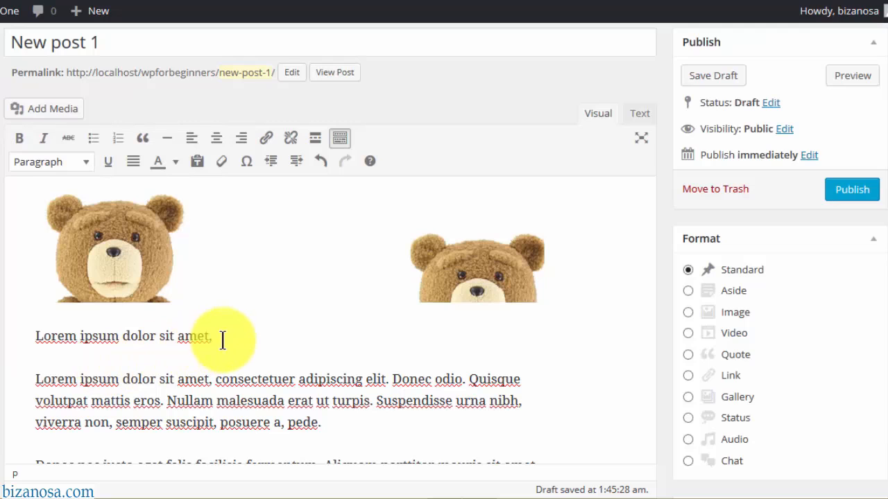
pyautogui.moveTo(222, 338); pyautogui.dragTo(24, 337)
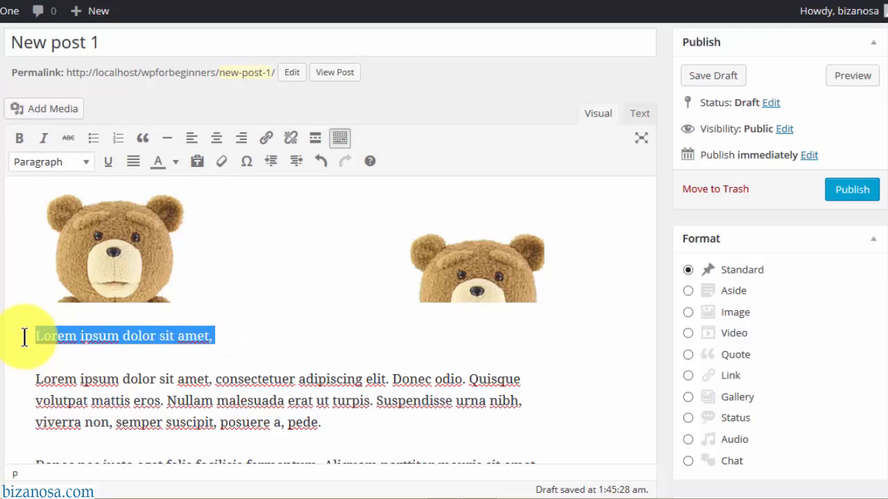
pyautogui.click(83, 163)
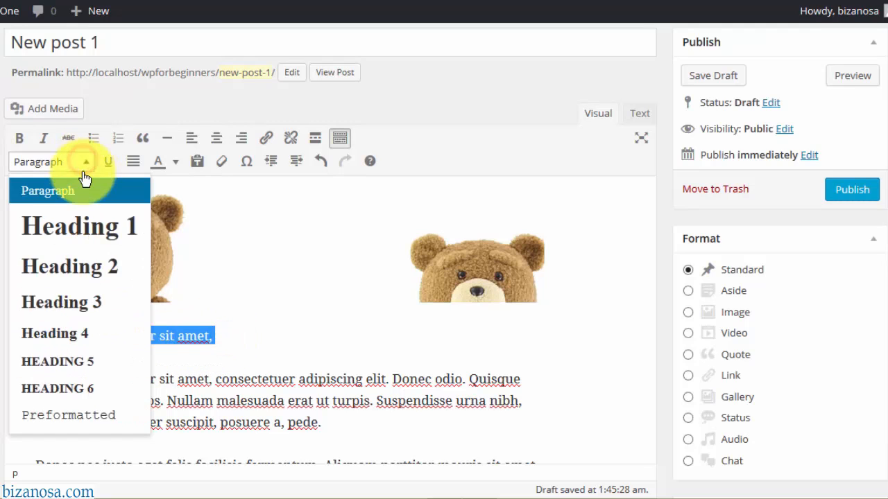
pyautogui.click(87, 230)
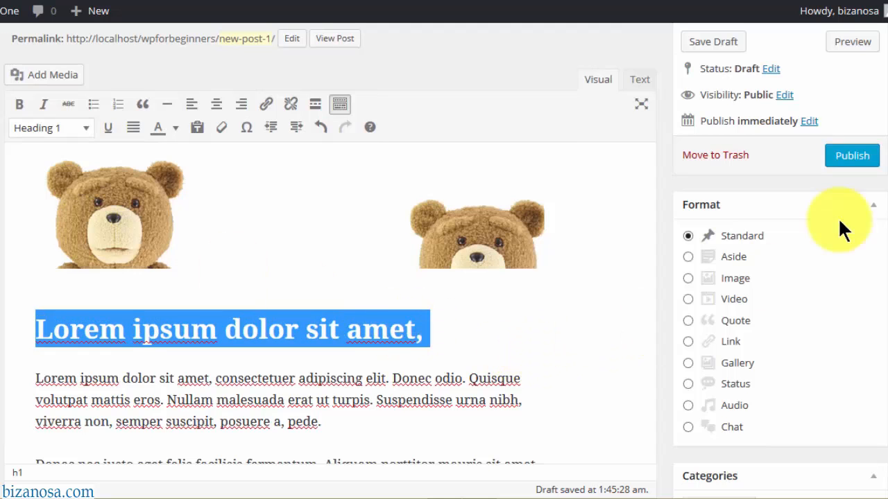
# - Insert a 'Donec nec justo' Heading 2 above the Donec paragraph
pyautogui.scroll(-3, 872, 240)
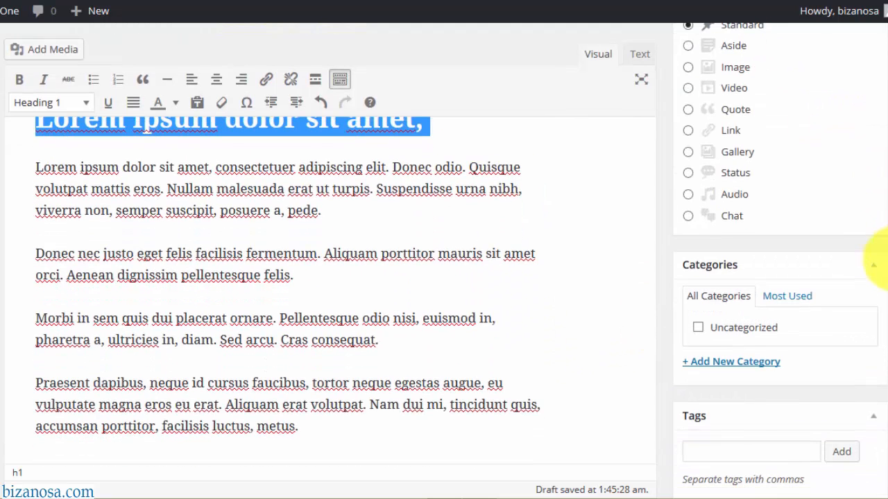
pyautogui.moveTo(36, 254); pyautogui.dragTo(134, 261)
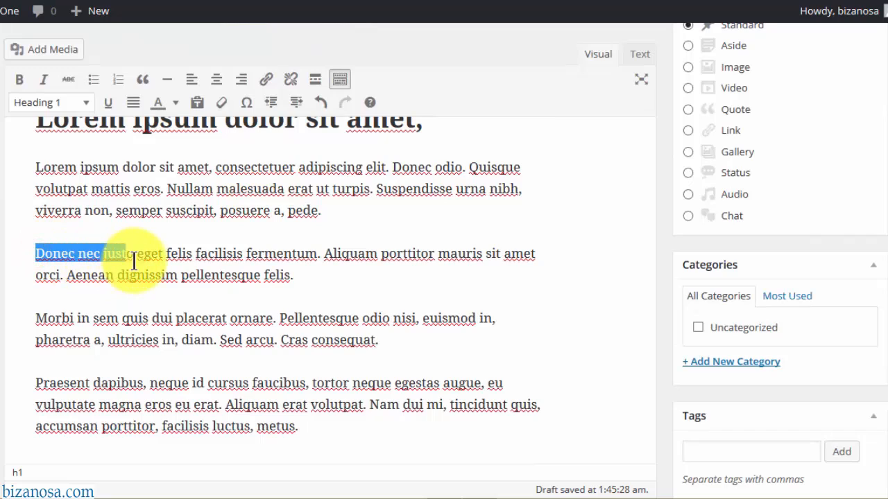
pyautogui.click(25, 252)
pyautogui.press('Return')
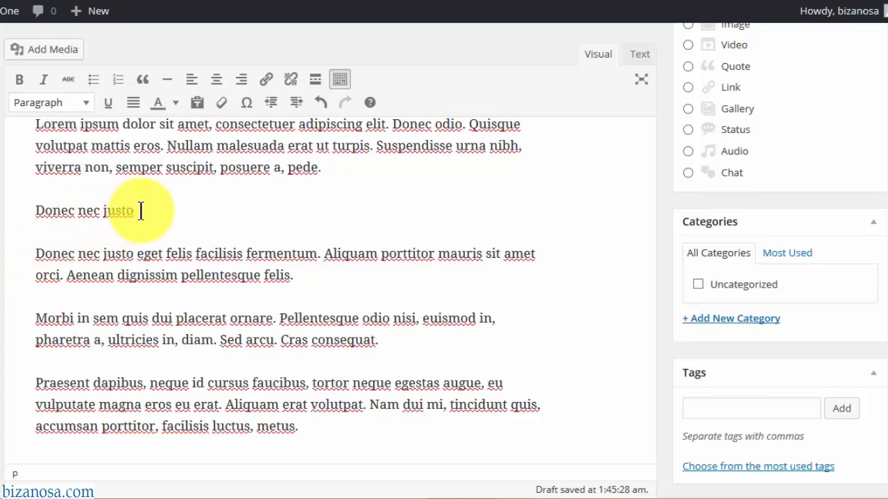
pyautogui.moveTo(139, 210); pyautogui.dragTo(34, 211)
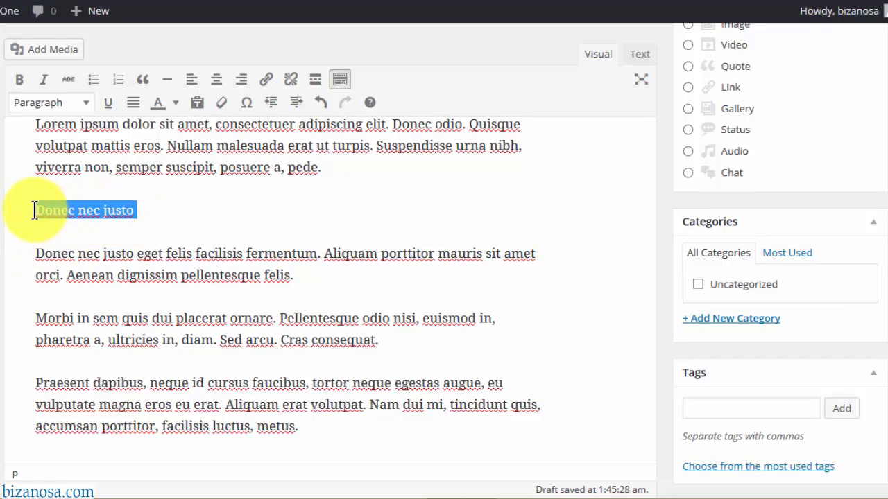
pyautogui.click(86, 103)
pyautogui.click(90, 216)
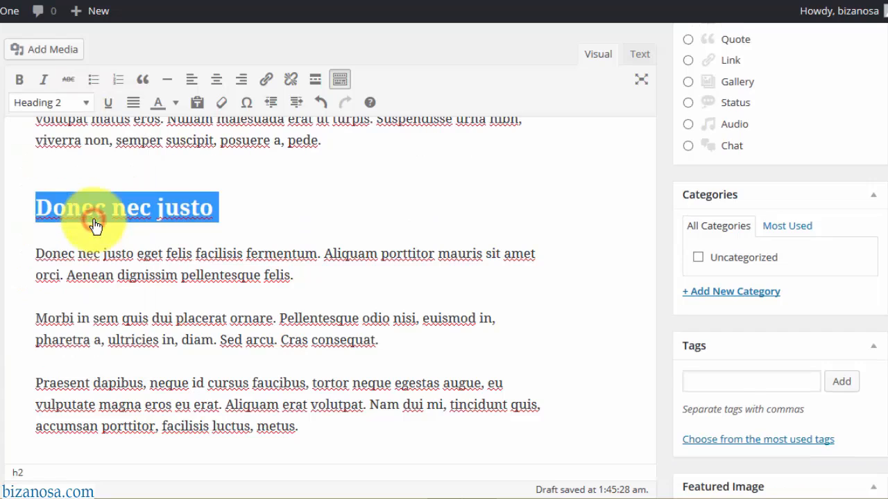
# - Underline the Donec nec justo paragraph and colour it dark blue
pyautogui.moveTo(32, 253); pyautogui.dragTo(317, 269)
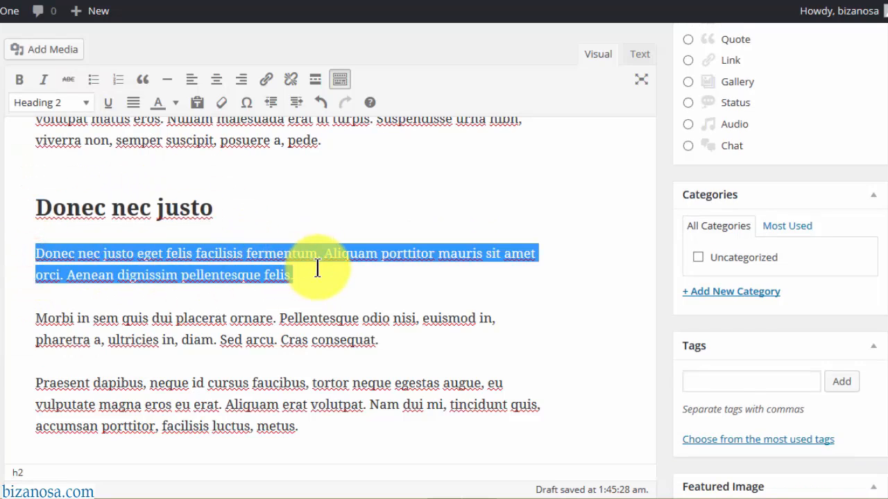
pyautogui.click(110, 106)
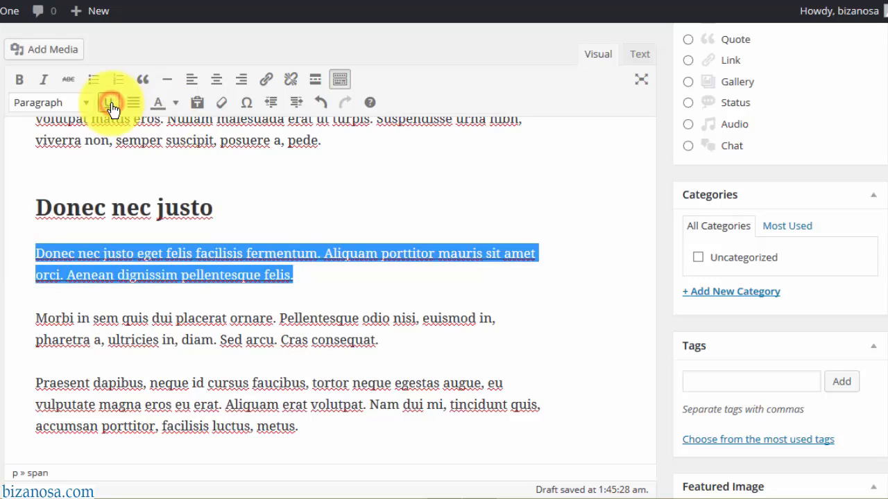
pyautogui.click(177, 106)
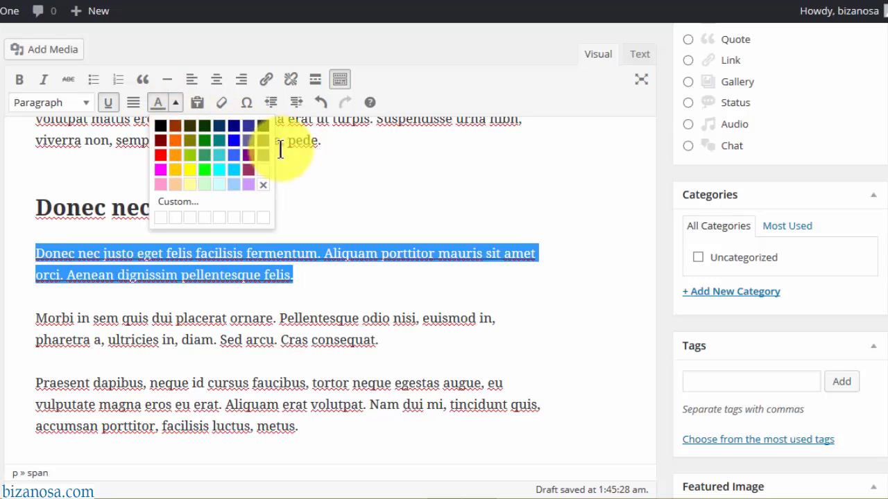
pyautogui.click(248, 127)
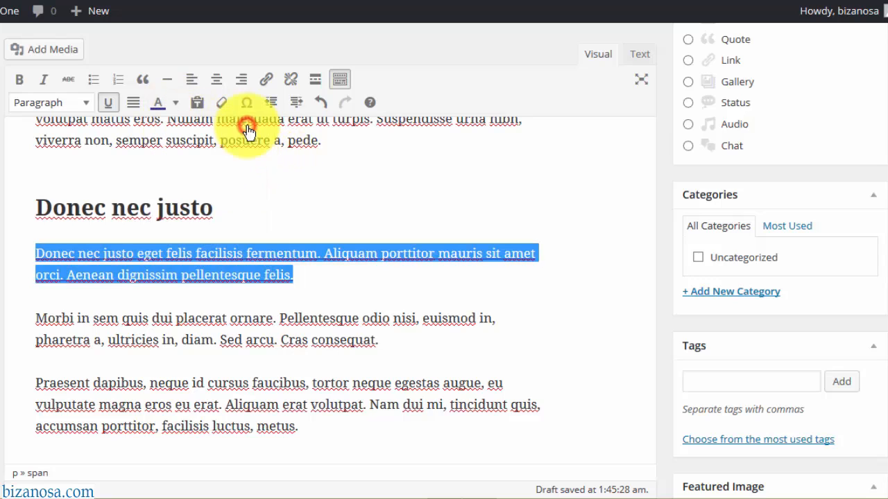
pyautogui.click(222, 293)
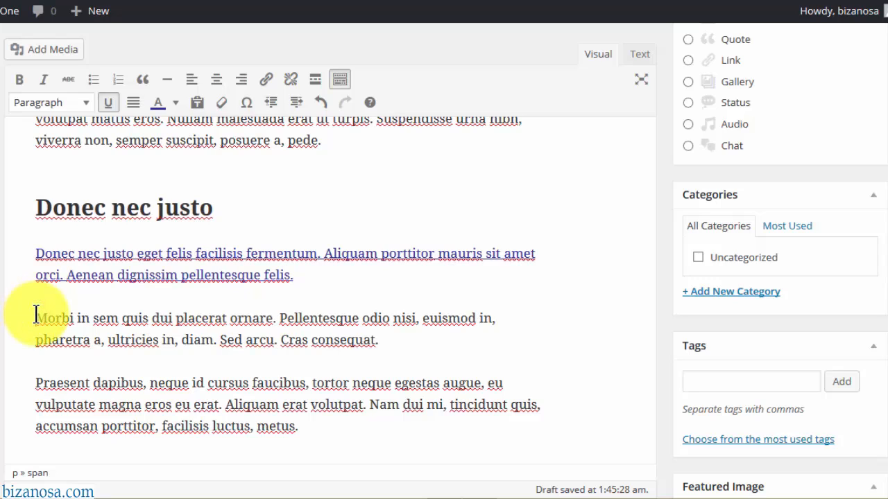
pyautogui.moveTo(36, 316); pyautogui.dragTo(276, 316)
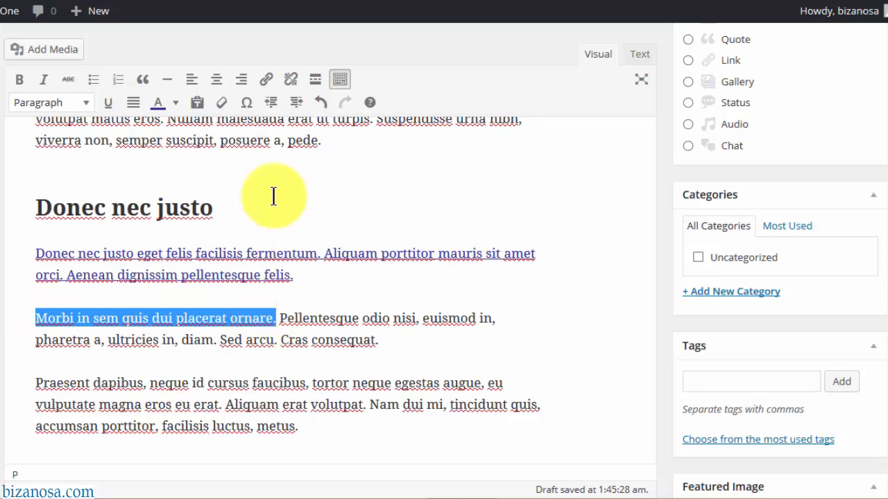
pyautogui.click(268, 86)
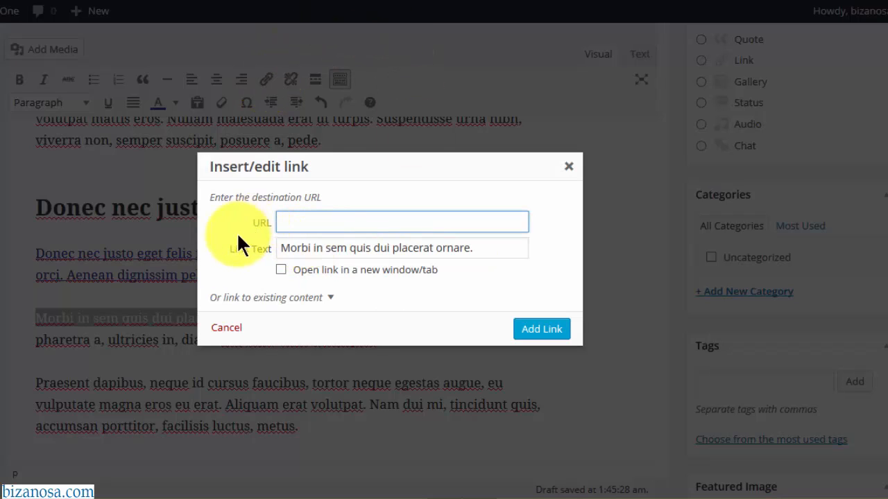
pyautogui.write('https://en.support.wordpress.com/post-vs-page/')
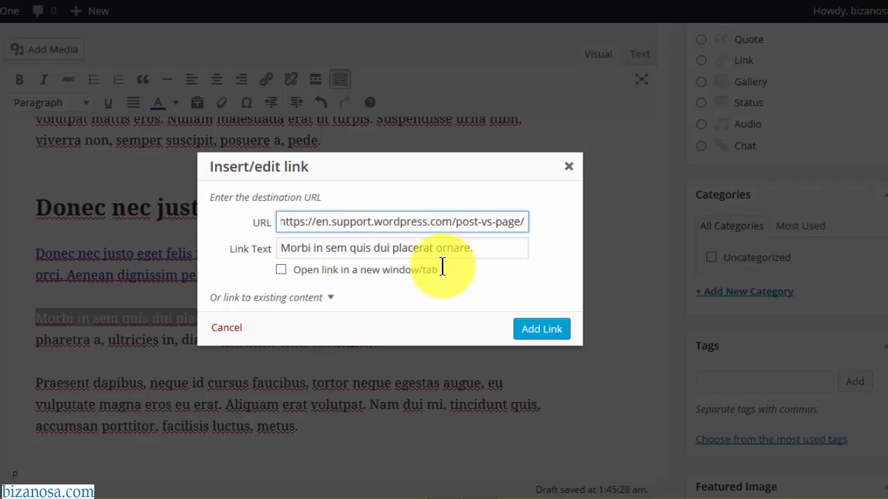
pyautogui.click(331, 298)
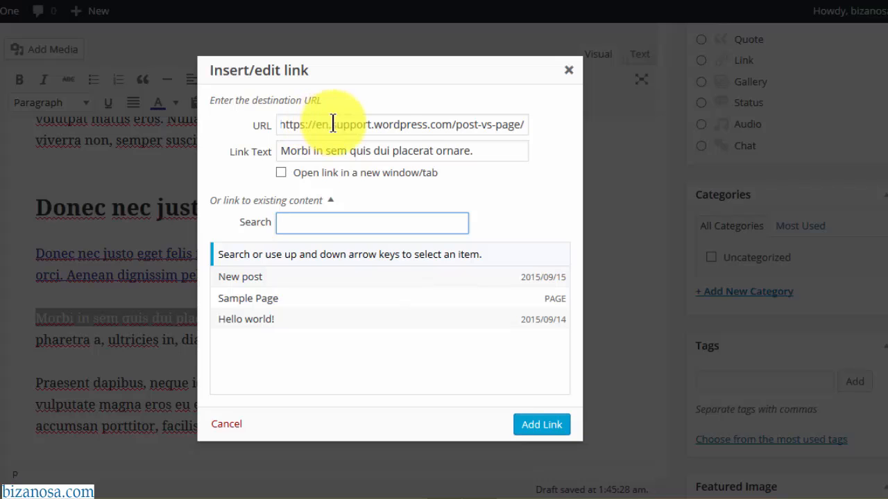
pyautogui.click(541, 424)
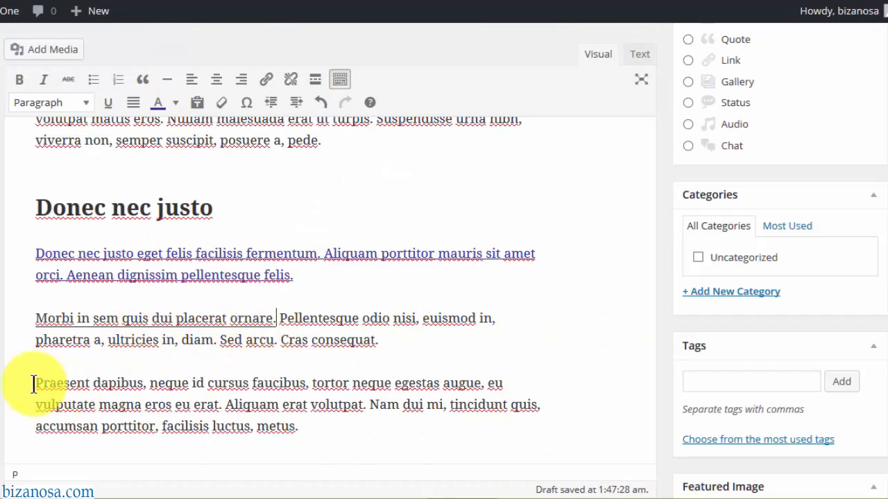
# - Split the Praesent paragraph into four lines and turn them into a numbered list
pyautogui.moveTo(38, 383); pyautogui.dragTo(218, 408)
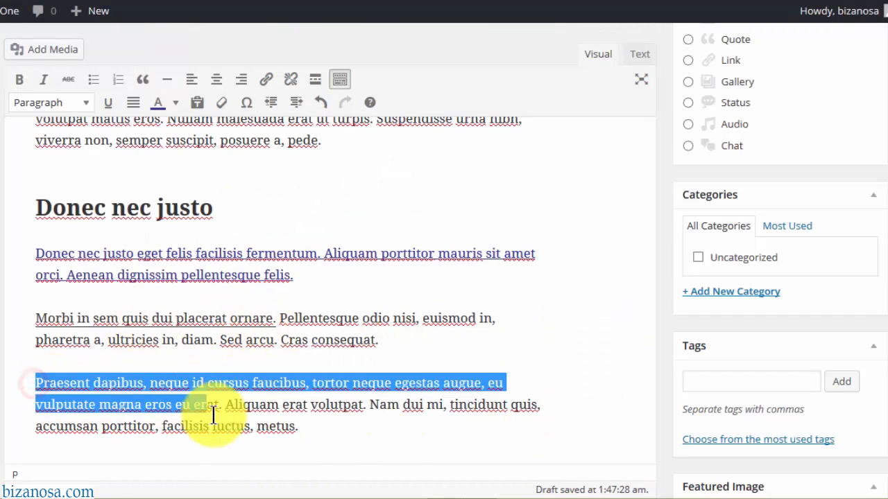
pyautogui.click(311, 383)
pyautogui.press('Return')
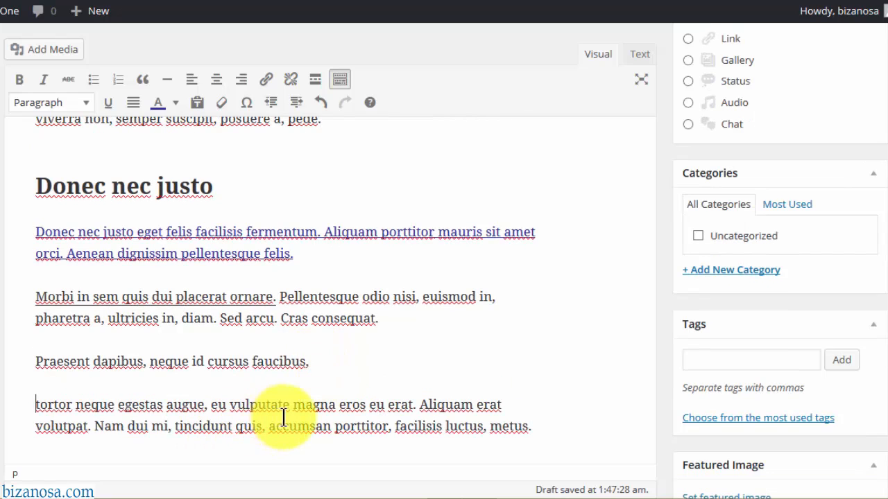
pyautogui.click(233, 406)
pyautogui.press('Return')
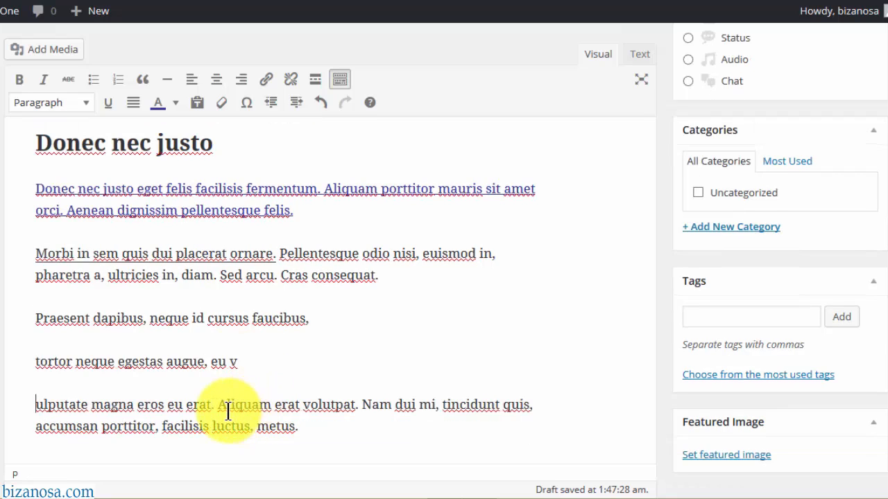
pyautogui.click(218, 405)
pyautogui.press('Return')
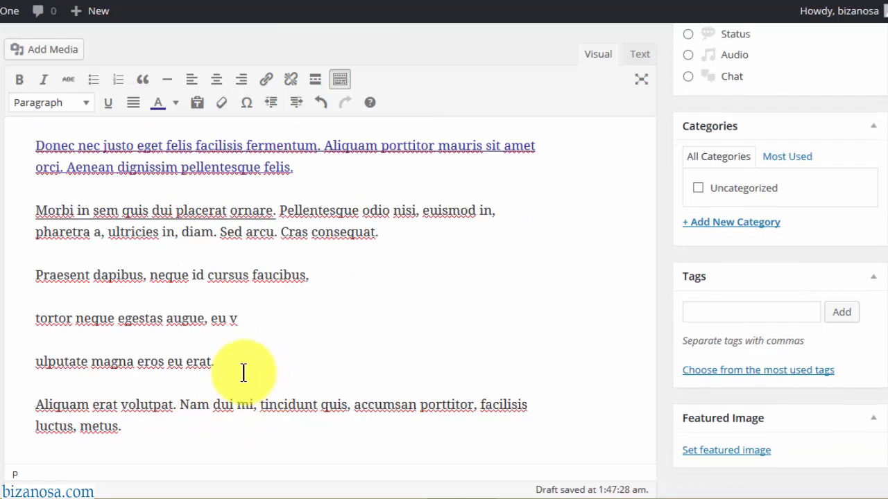
pyautogui.click(129, 426)
pyautogui.moveTo(130, 426); pyautogui.dragTo(34, 258)
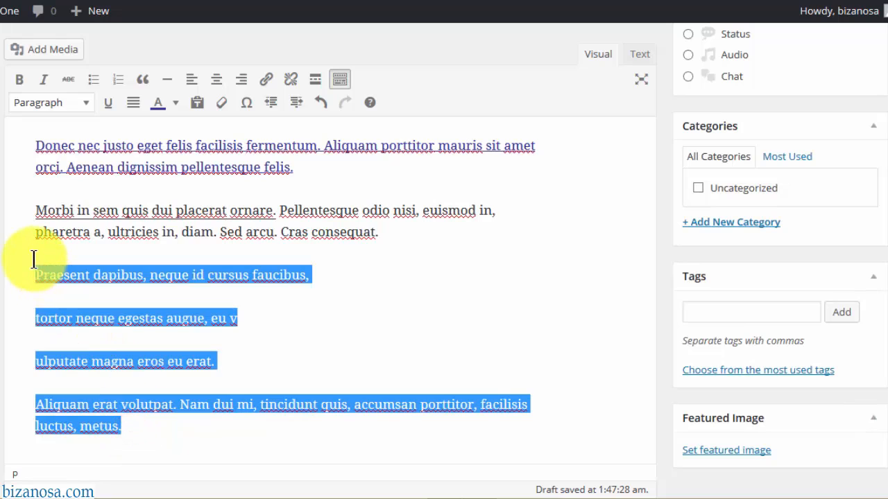
pyautogui.click(94, 81)
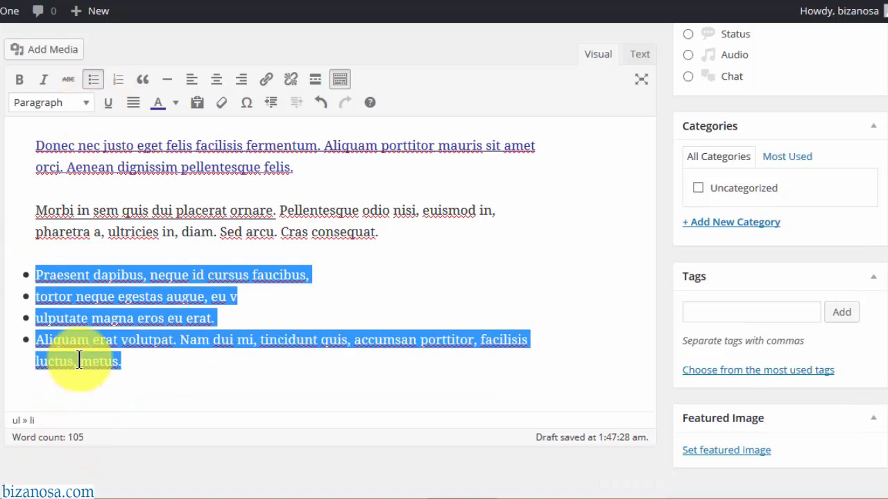
pyautogui.click(119, 84)
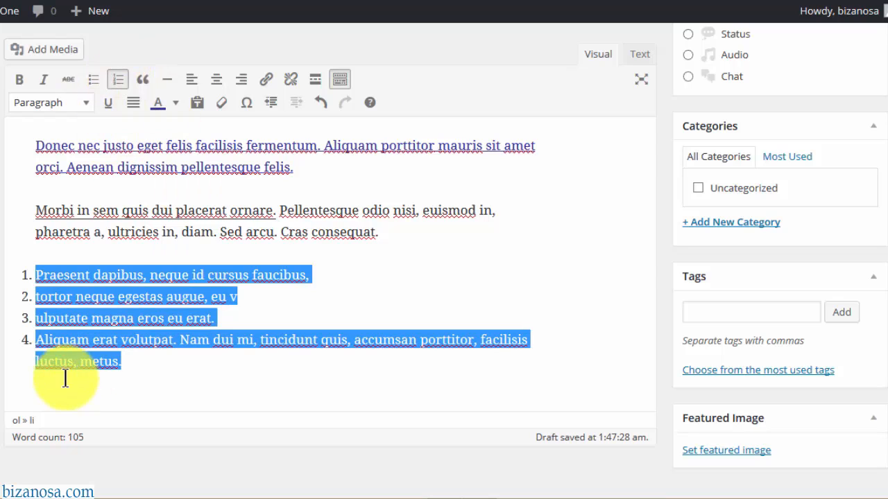
# - Make the Morbi paragraph a blockquote
pyautogui.moveTo(30, 188); pyautogui.dragTo(421, 230)
pyautogui.hotkey('ctrl', 'v')
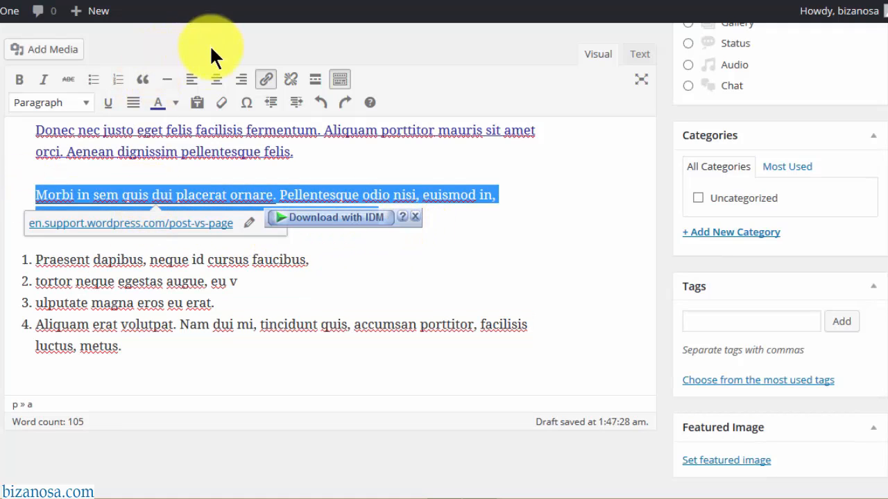
pyautogui.click(142, 81)
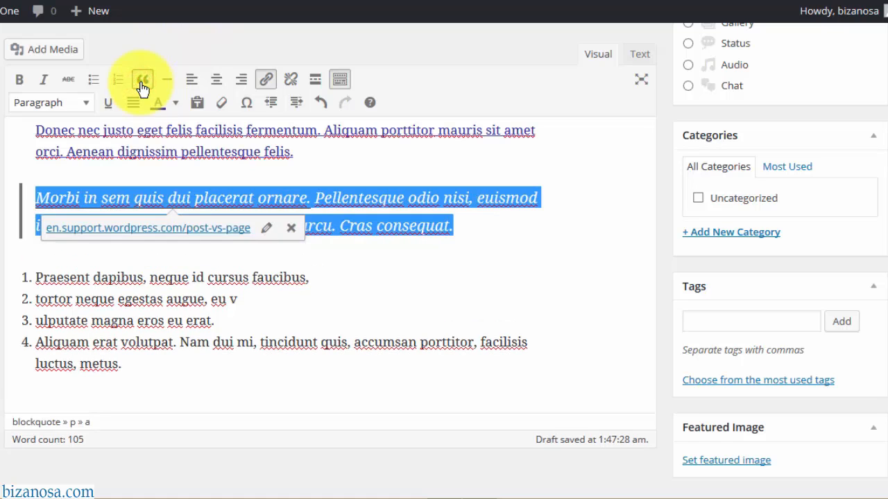
pyautogui.click(213, 276)
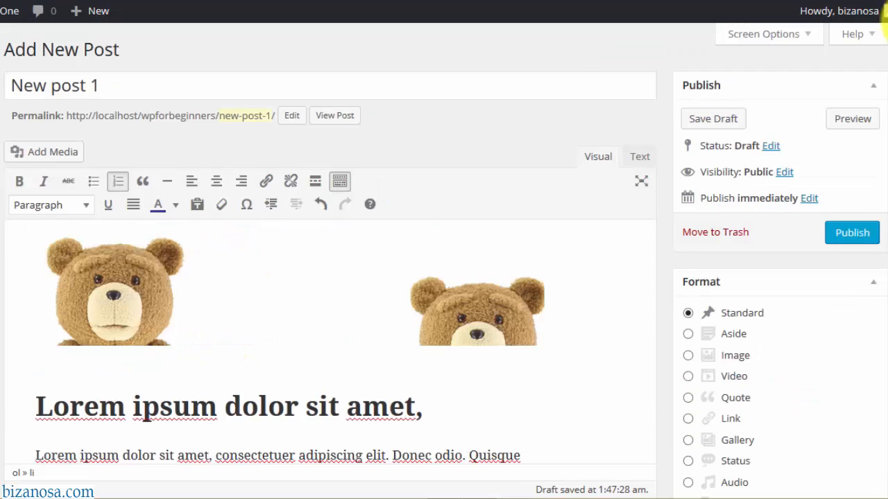
pyautogui.scroll(-2, 885, 15)
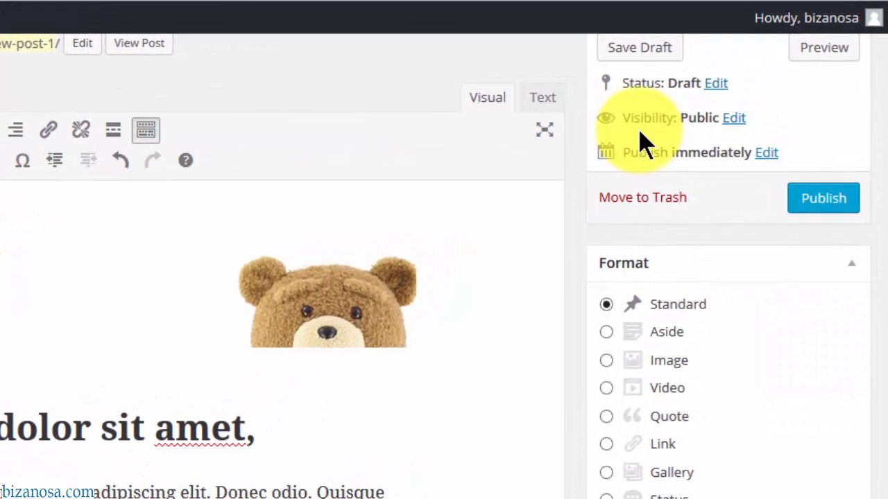
# - Try Password protected and Private visibility, settle on Public, and open the publish date settings
pyautogui.click(733, 121)
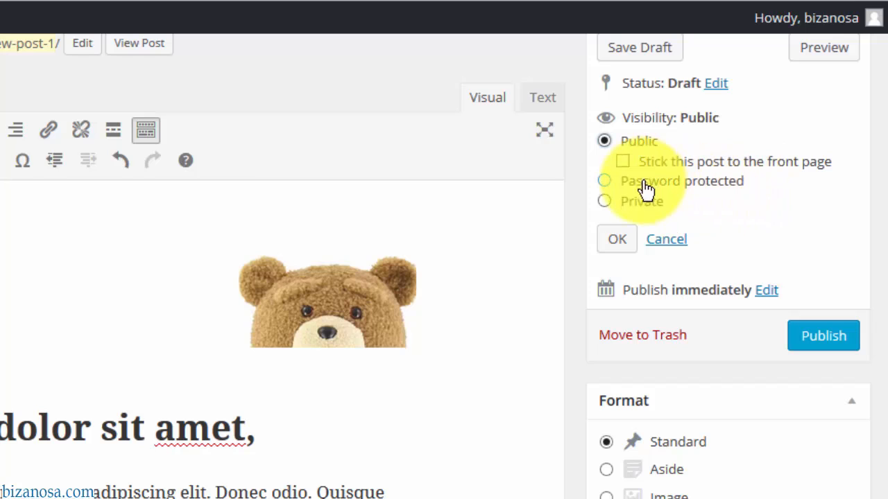
pyautogui.click(605, 181)
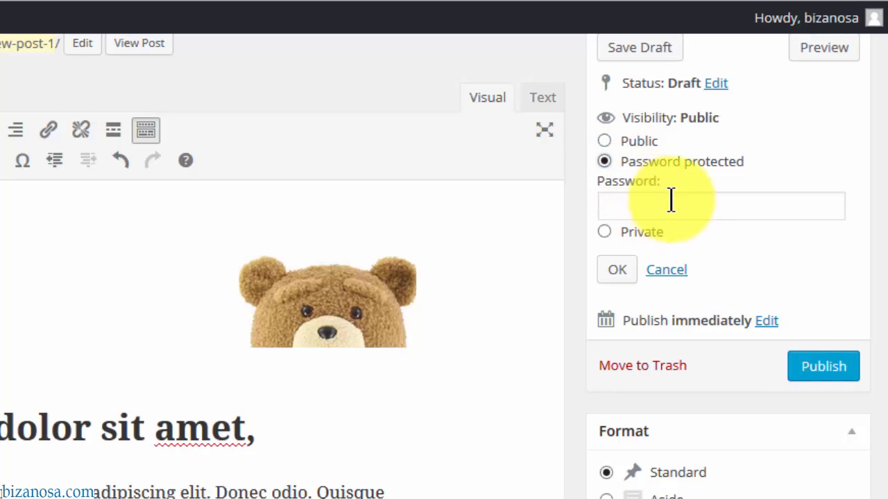
pyautogui.click(607, 141)
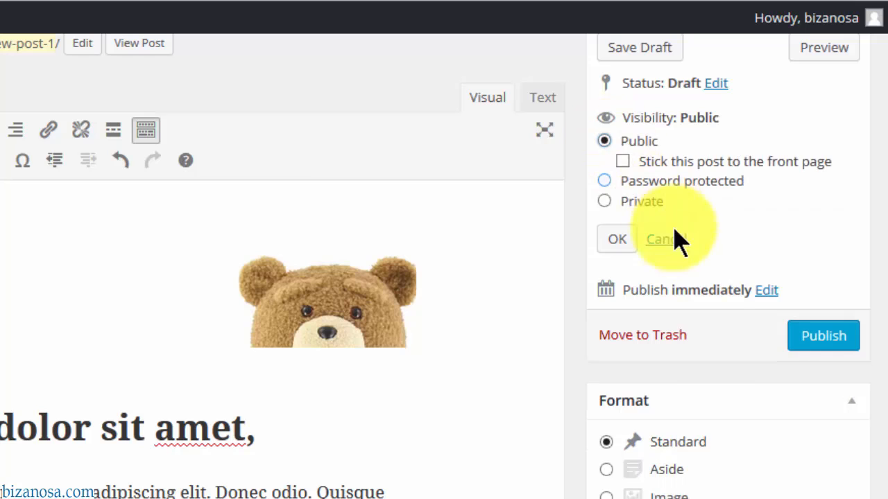
pyautogui.click(605, 202)
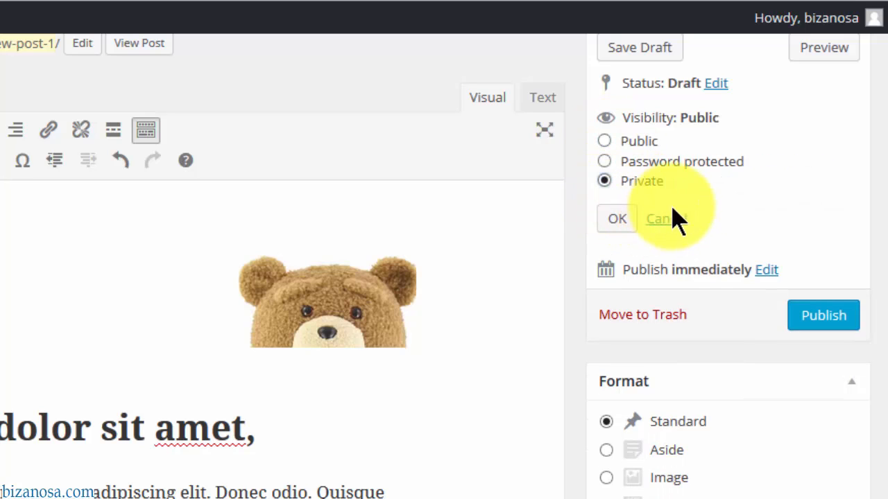
pyautogui.click(621, 225)
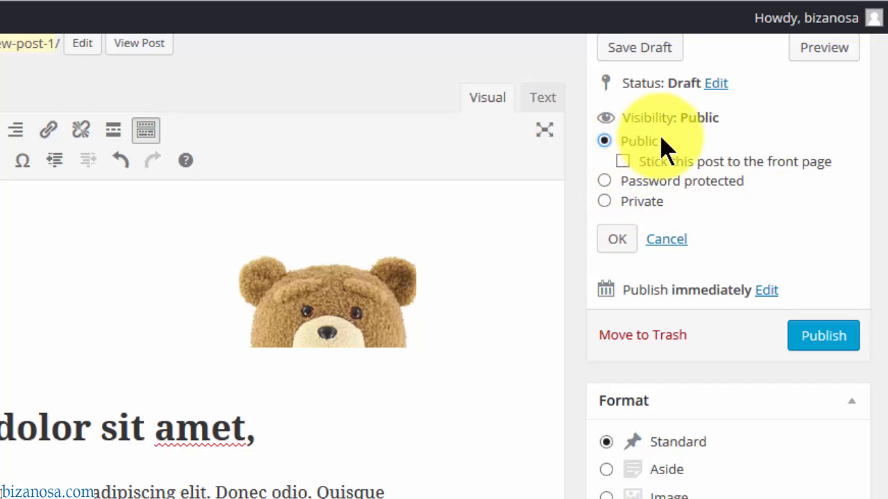
pyautogui.click(616, 243)
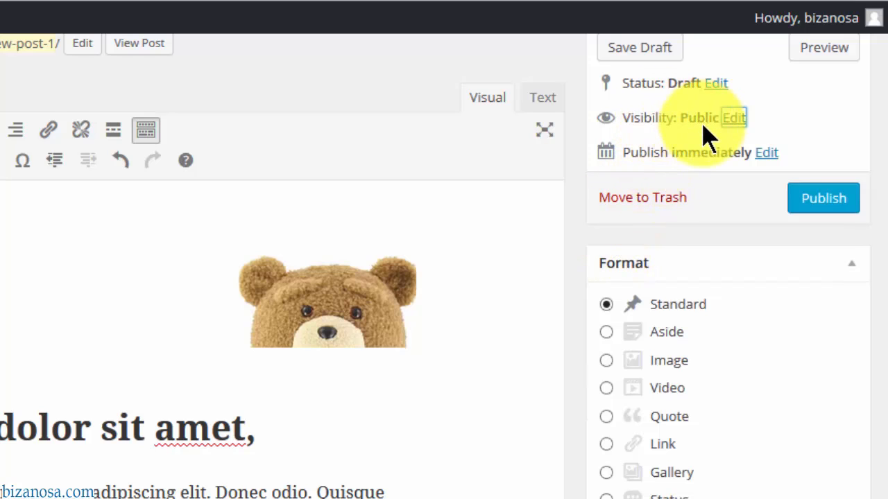
pyautogui.click(735, 120)
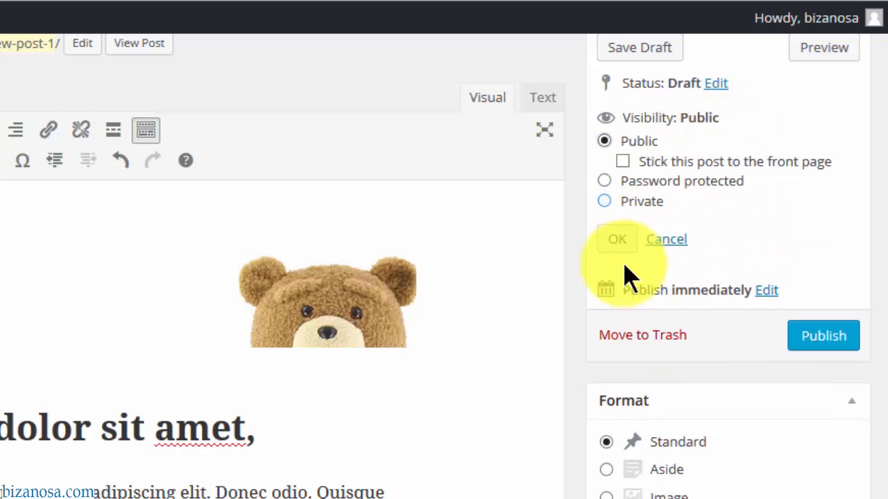
pyautogui.click(617, 243)
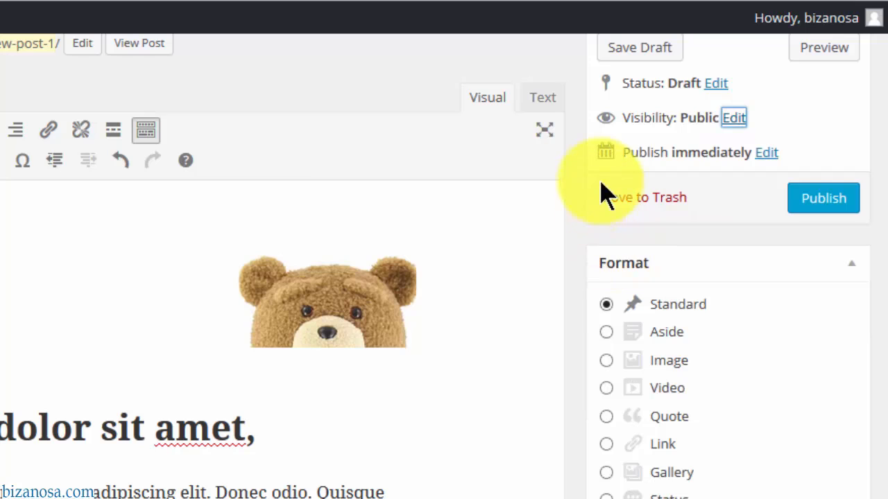
pyautogui.click(766, 153)
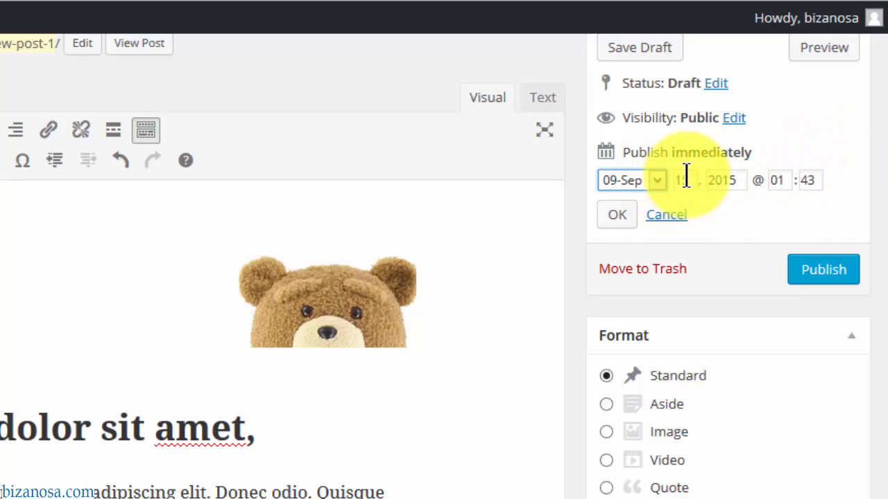
# - Schedule the post for October 1, then change it to October 3
pyautogui.click(657, 181)
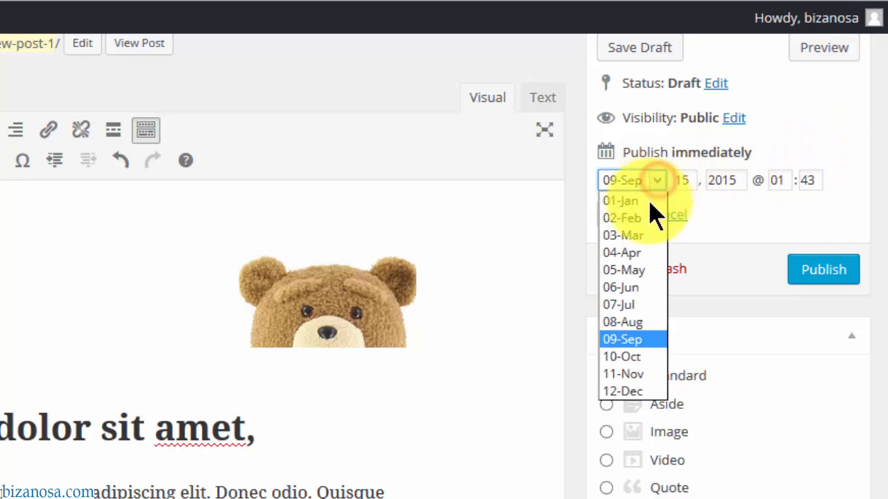
pyautogui.click(628, 357)
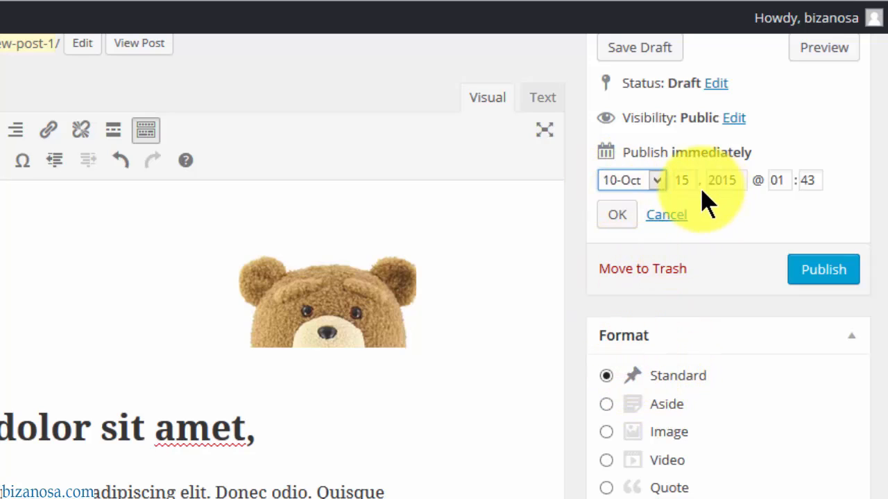
pyautogui.doubleClick(682, 180)
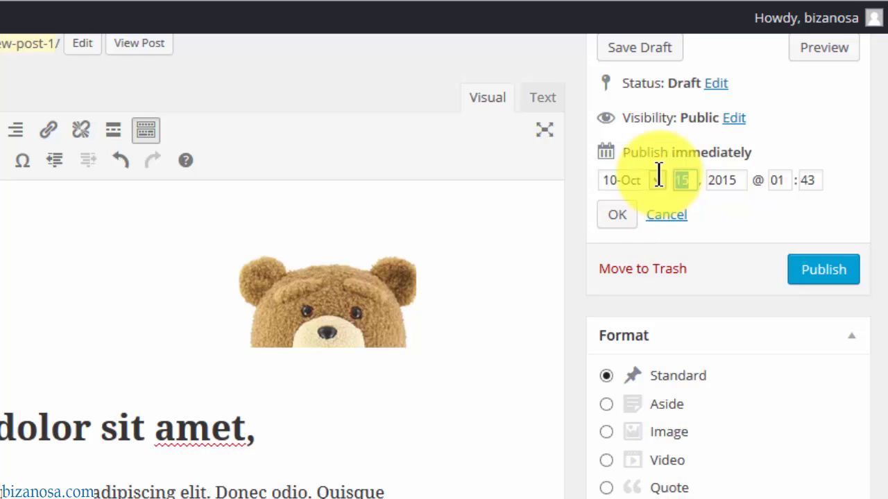
pyautogui.write('1')
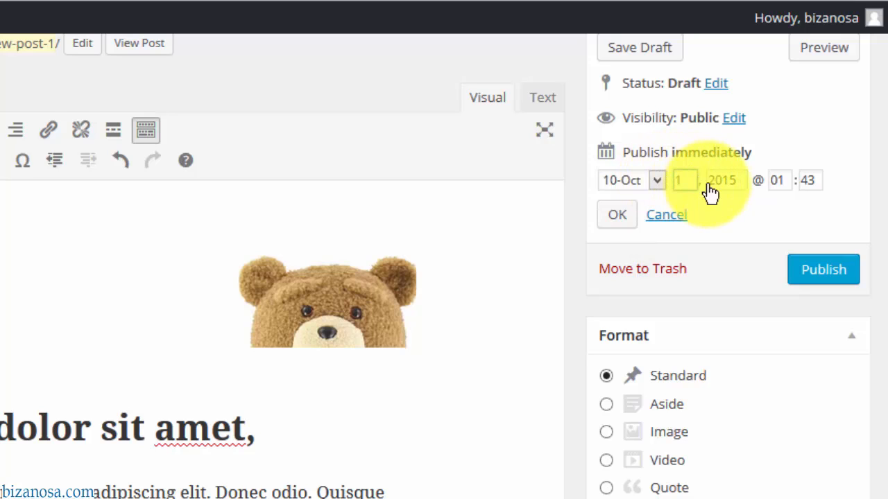
pyautogui.click(615, 216)
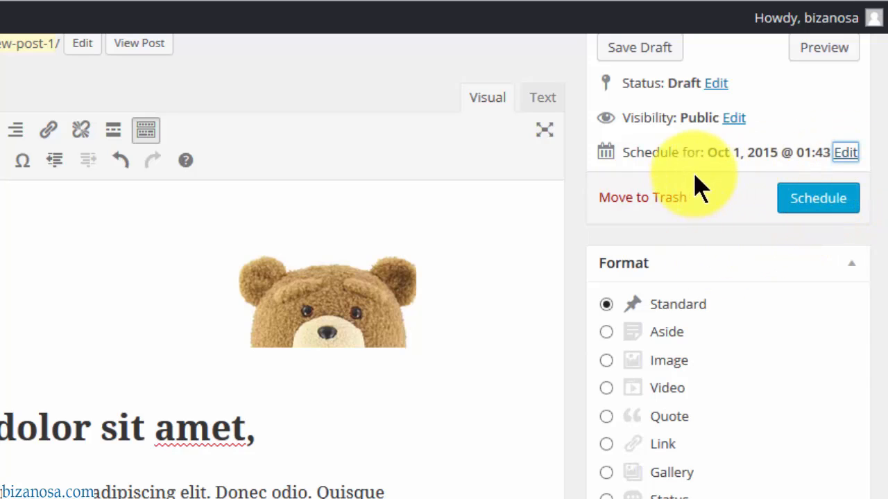
pyautogui.click(843, 152)
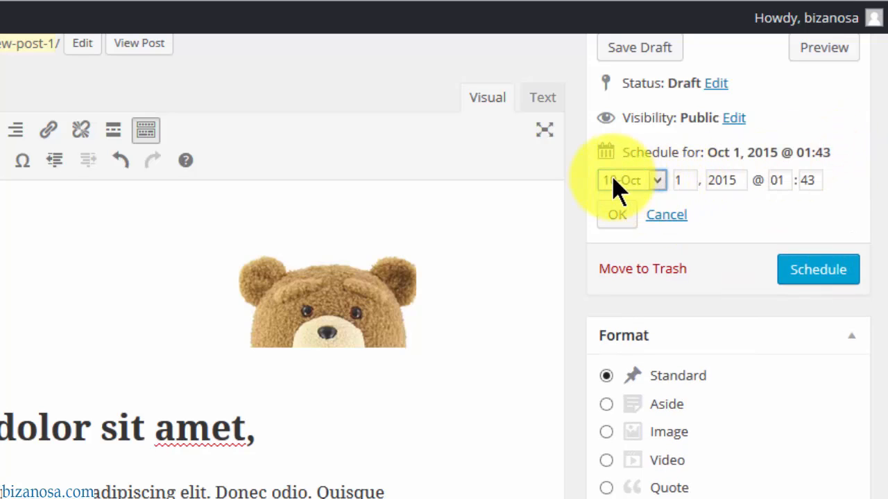
pyautogui.doubleClick(687, 179)
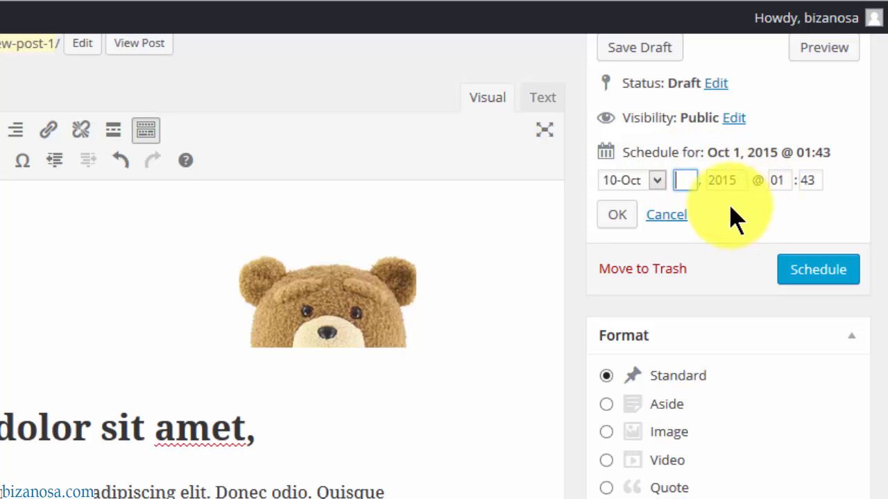
pyautogui.click(658, 214)
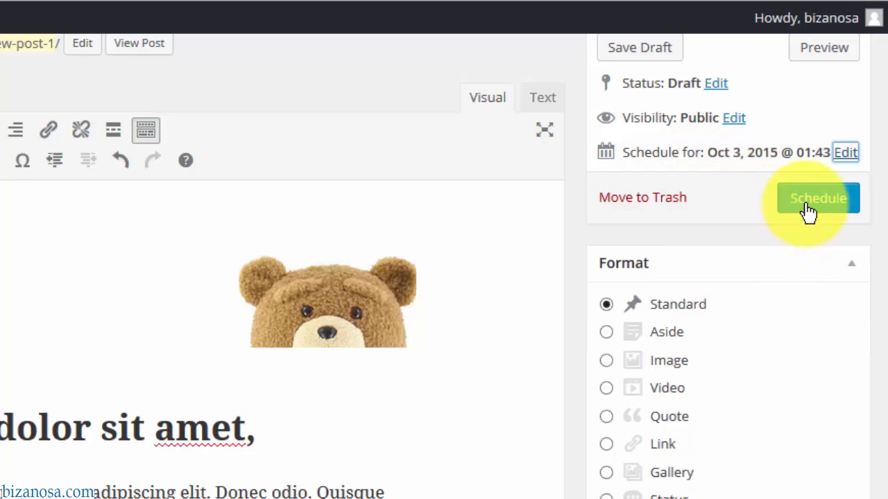
# - Set the date back to 09-Sep 15 so the post publishes immediately
pyautogui.click(848, 152)
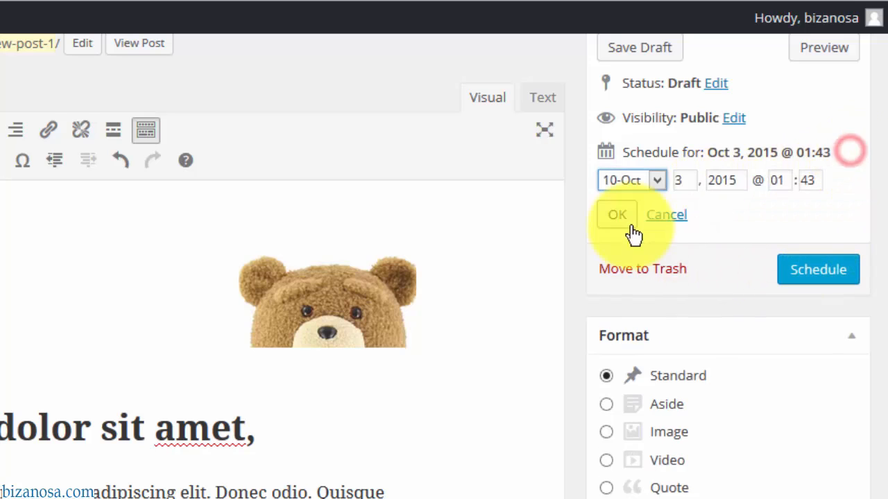
pyautogui.click(652, 183)
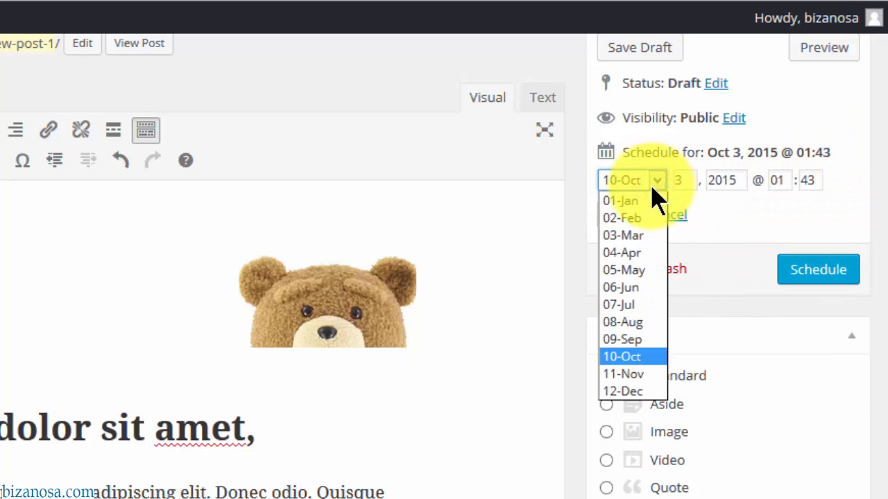
pyautogui.click(634, 339)
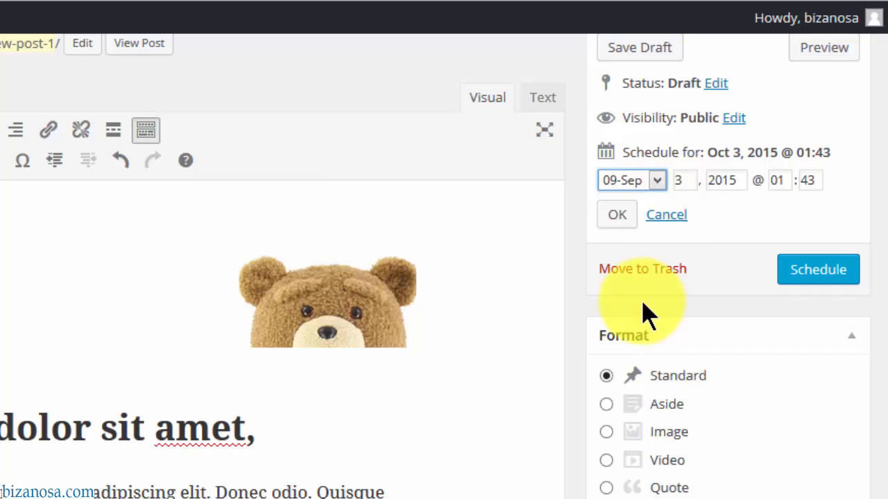
pyautogui.click(684, 180)
pyautogui.moveTo(684, 180); pyautogui.dragTo(670, 179)
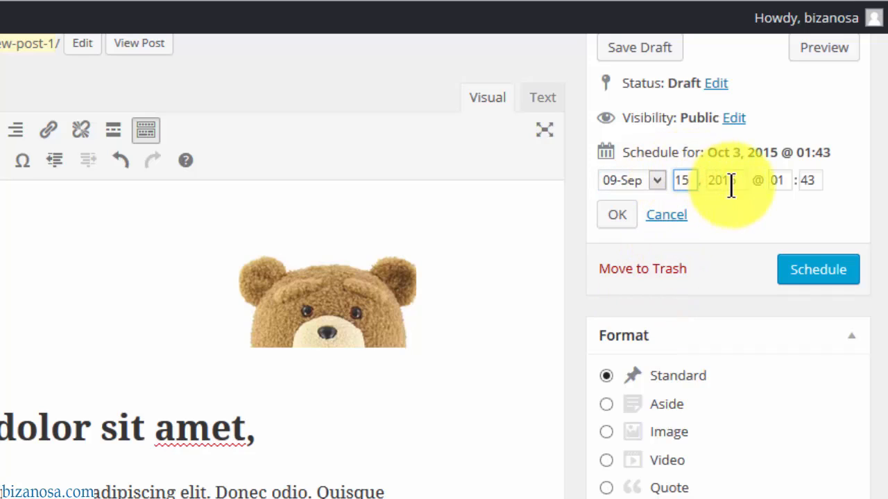
pyautogui.click(619, 216)
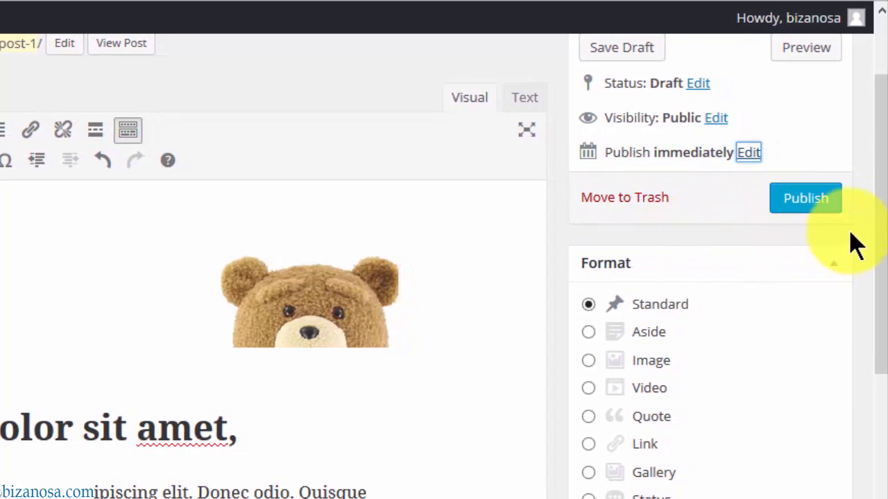
pyautogui.moveTo(884, 174); pyautogui.dragTo(872, 258)
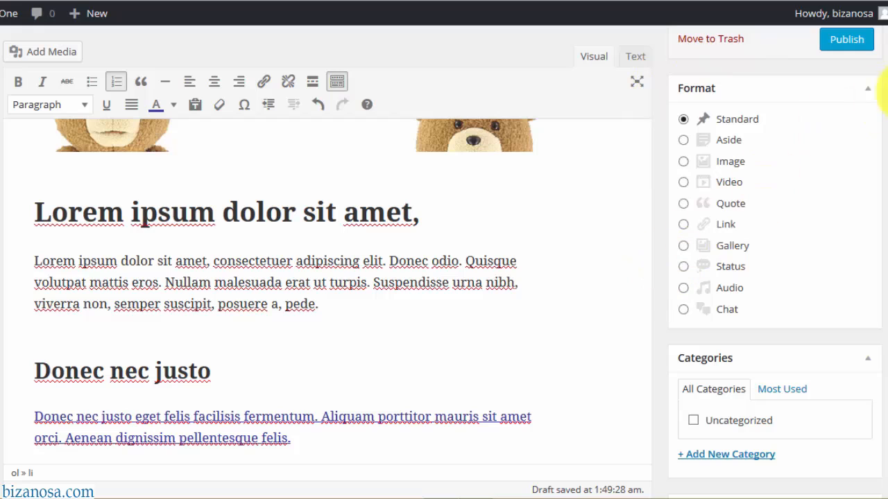
# - Collapse the Format box and add a new 'news' category, checked for this post
pyautogui.click(867, 97)
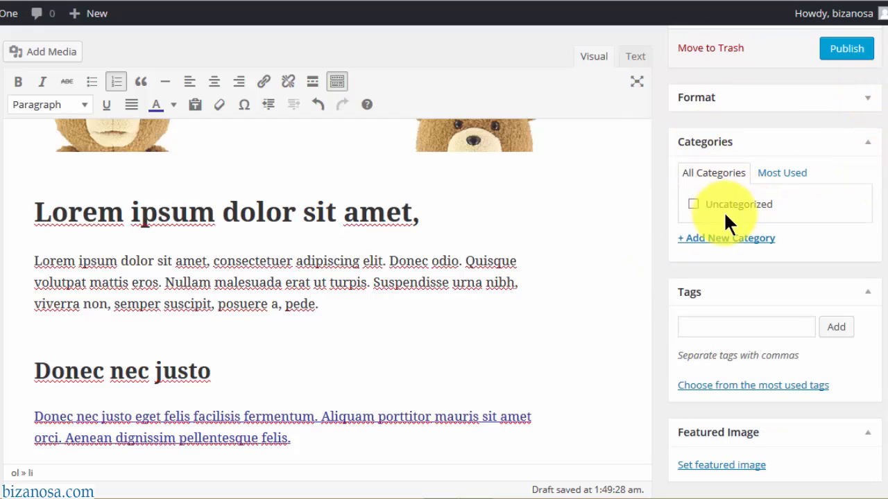
pyautogui.click(726, 244)
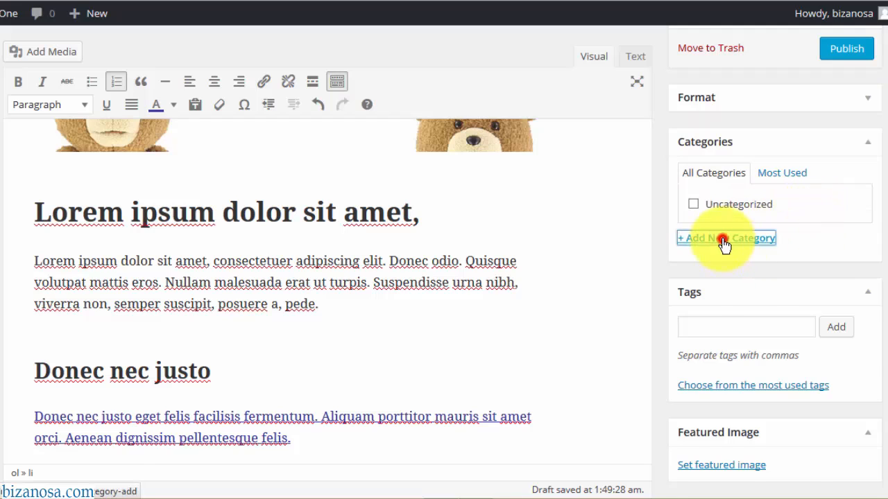
pyautogui.write('news')
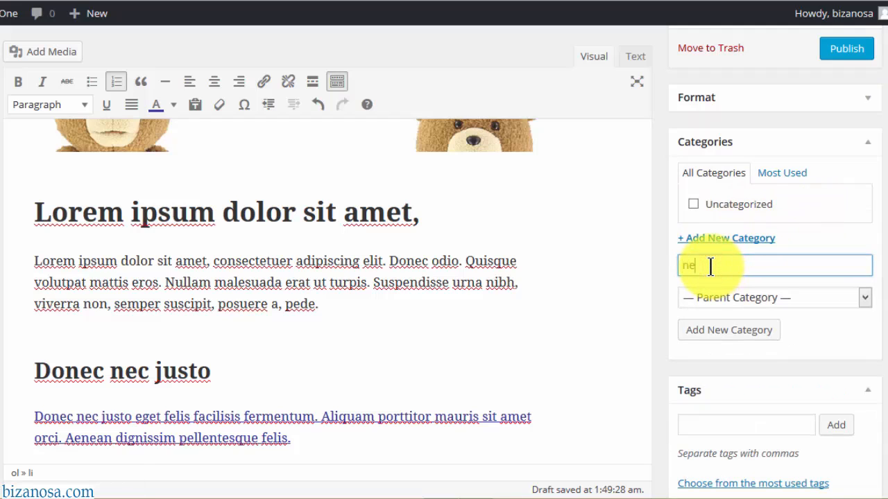
pyautogui.click(719, 333)
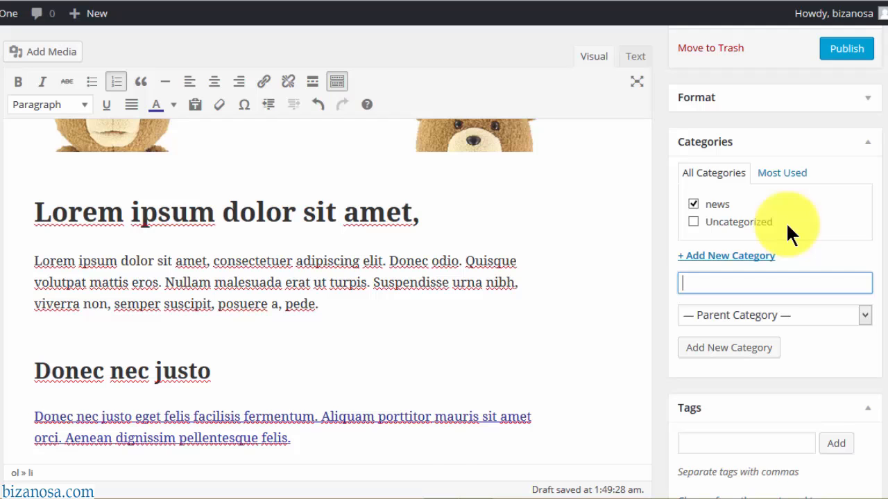
# - Tag the post with 'celebrity news' and 'actors'
pyautogui.scroll(-4, 788, 233)
pyautogui.click(763, 311)
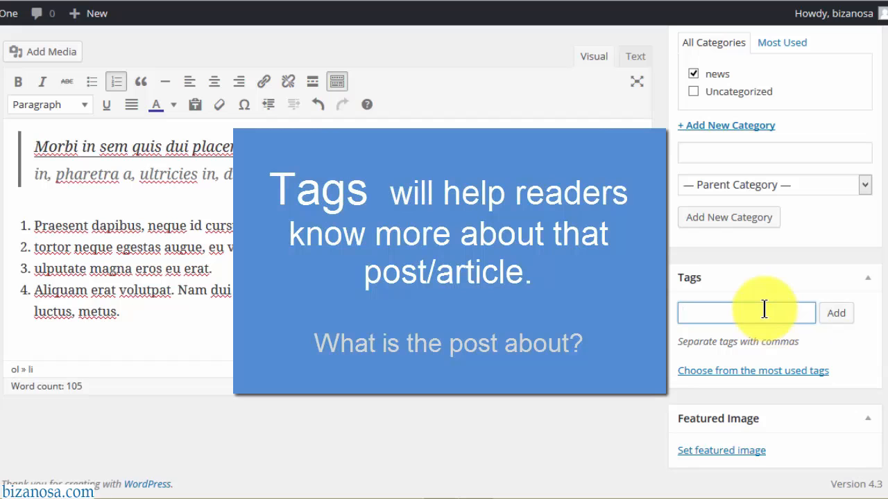
pyautogui.write('celebrity news,')
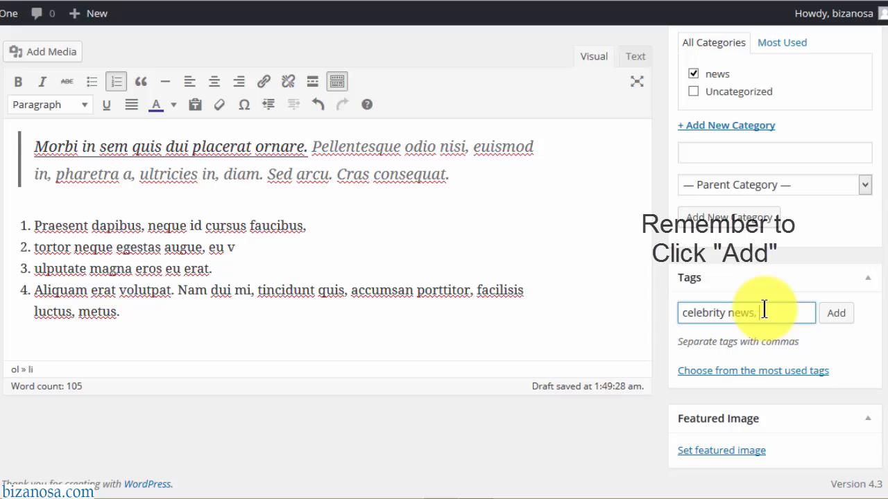
pyautogui.write('actors,')
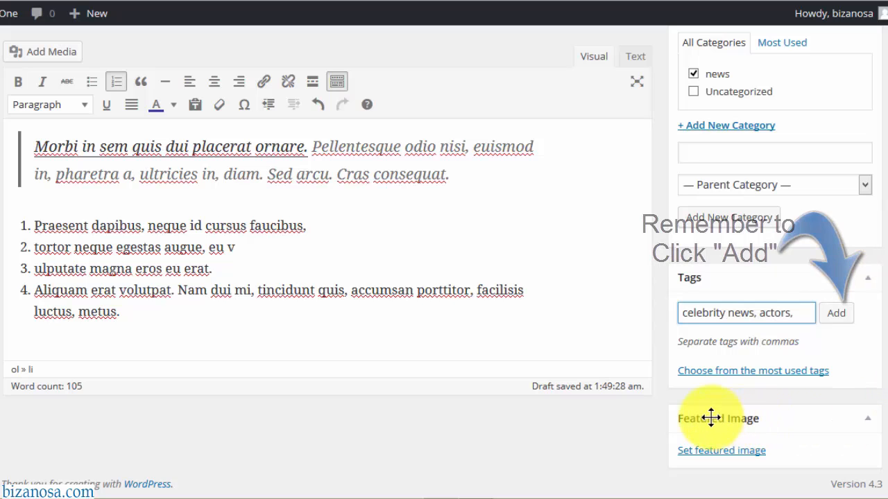
# - Set the teddy-bear banner from the Media Library as the post's featured image
pyautogui.click(718, 452)
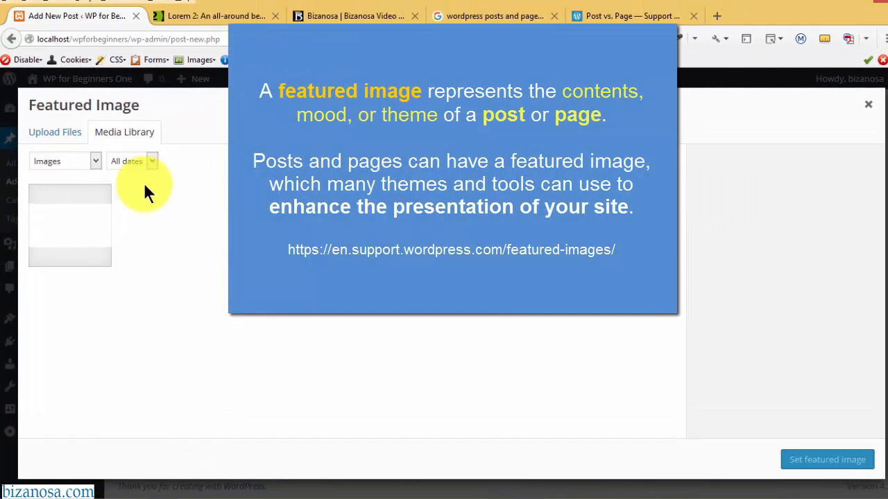
pyautogui.click(75, 210)
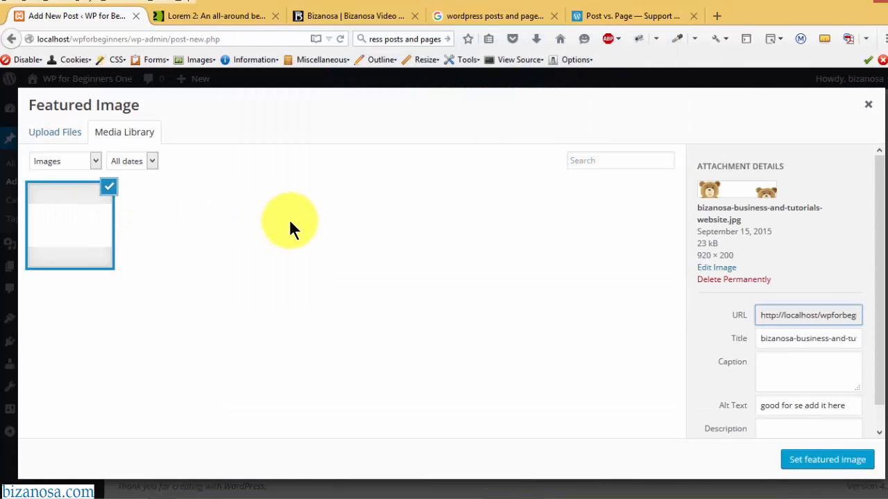
pyautogui.click(808, 458)
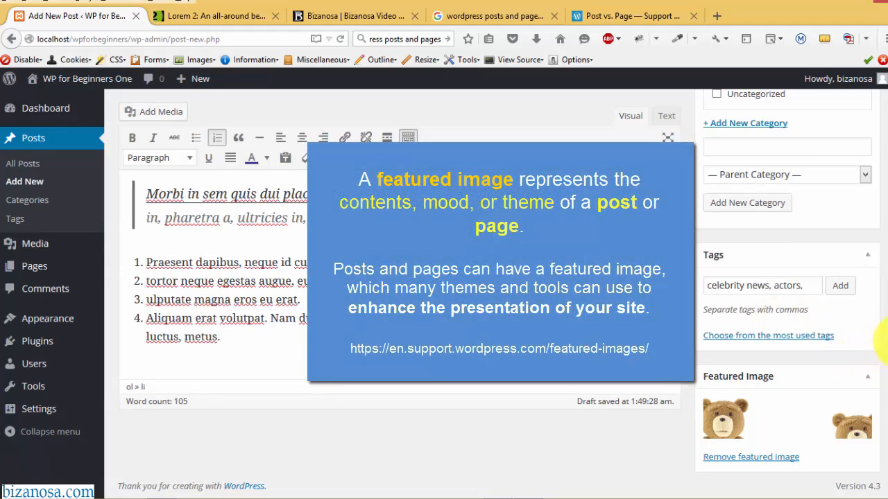
pyautogui.moveTo(885, 298); pyautogui.dragTo(884, 109)
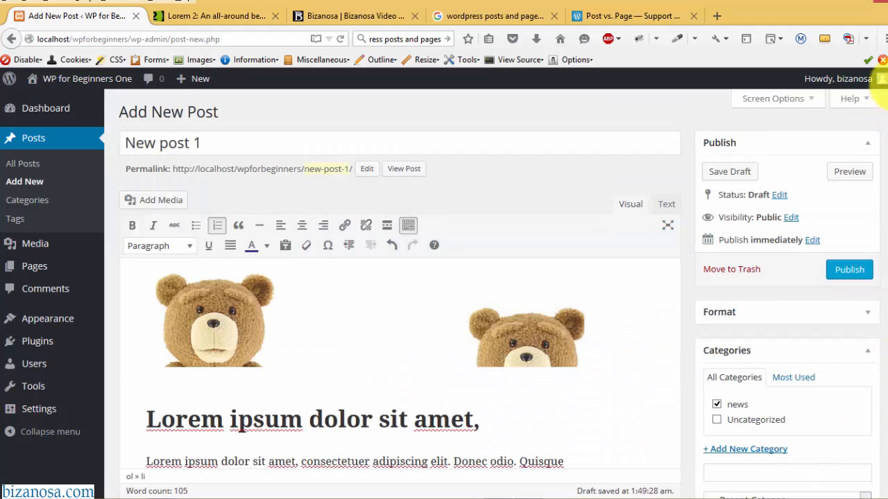
# - Enable the Excerpt, Author and Discussion boxes in Screen Options
pyautogui.click(810, 101)
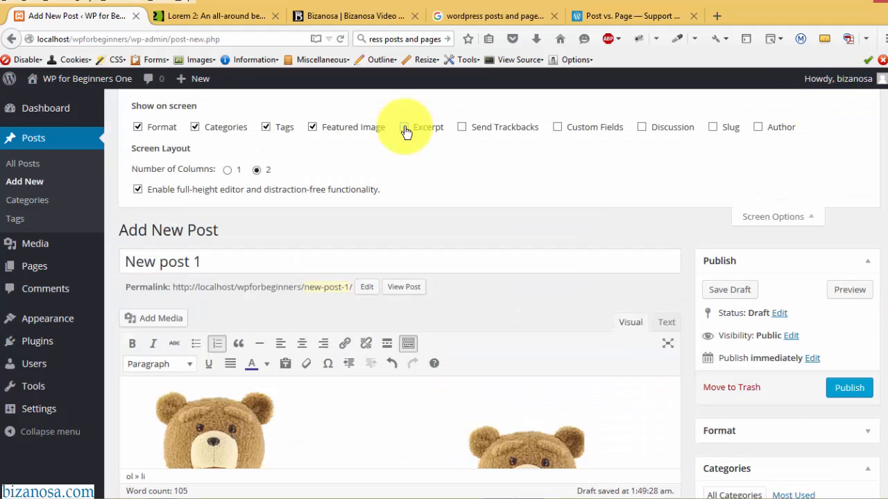
pyautogui.click(405, 130)
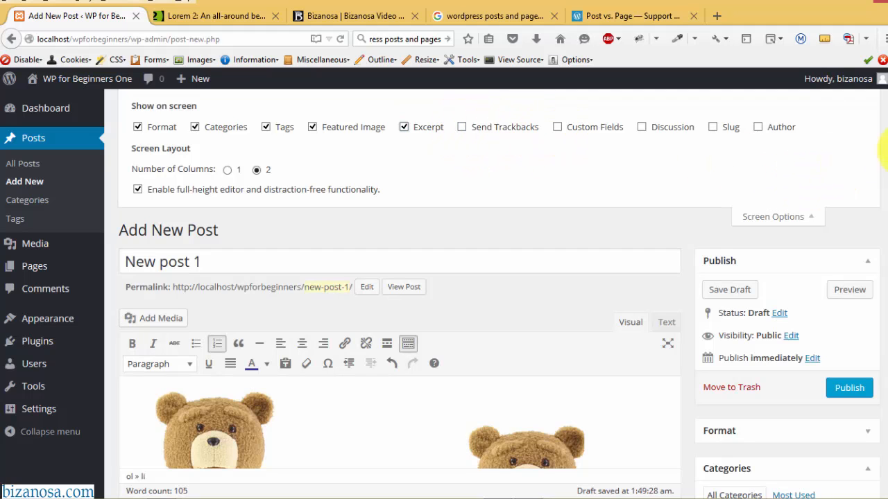
pyautogui.scroll(-6, 874, 375)
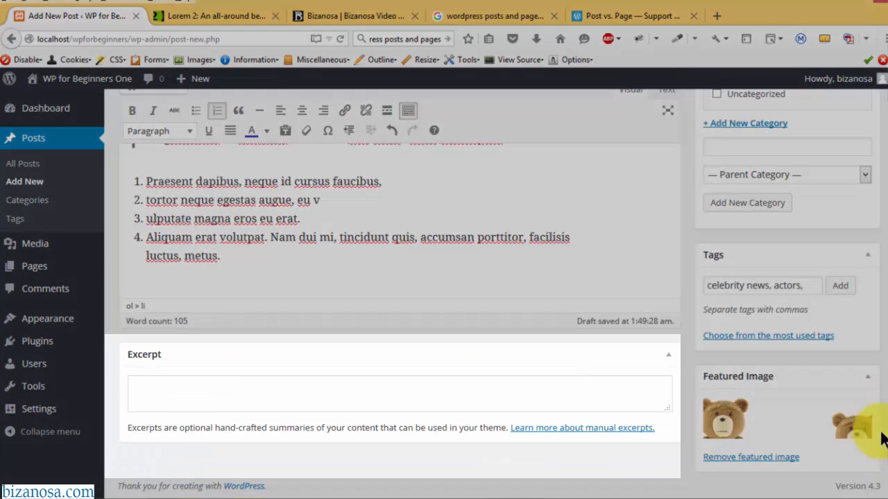
pyautogui.scroll(8, 884, 132)
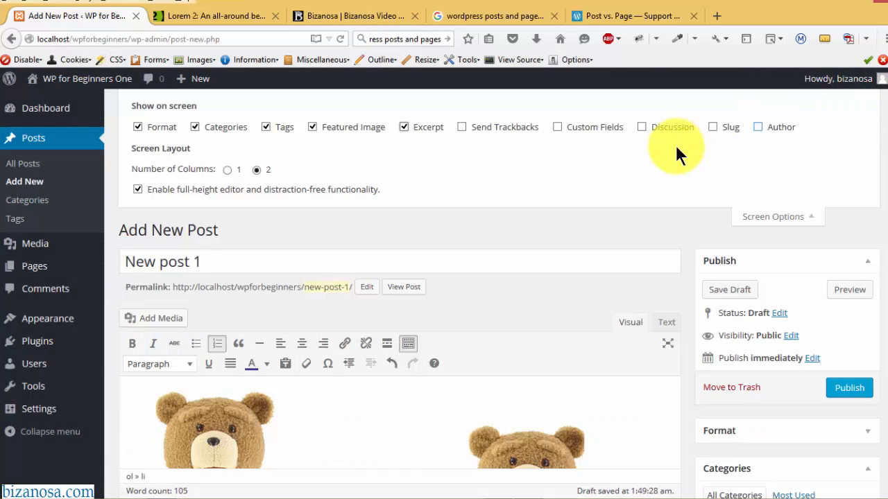
pyautogui.click(757, 127)
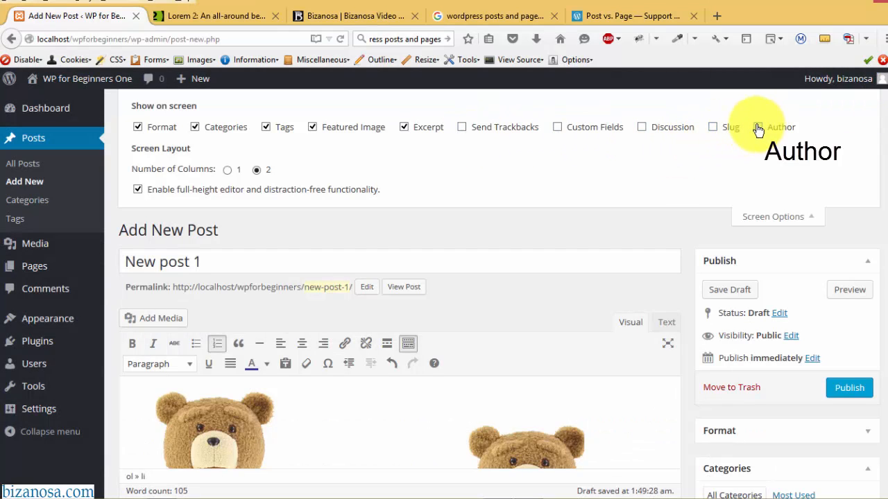
pyautogui.click(642, 127)
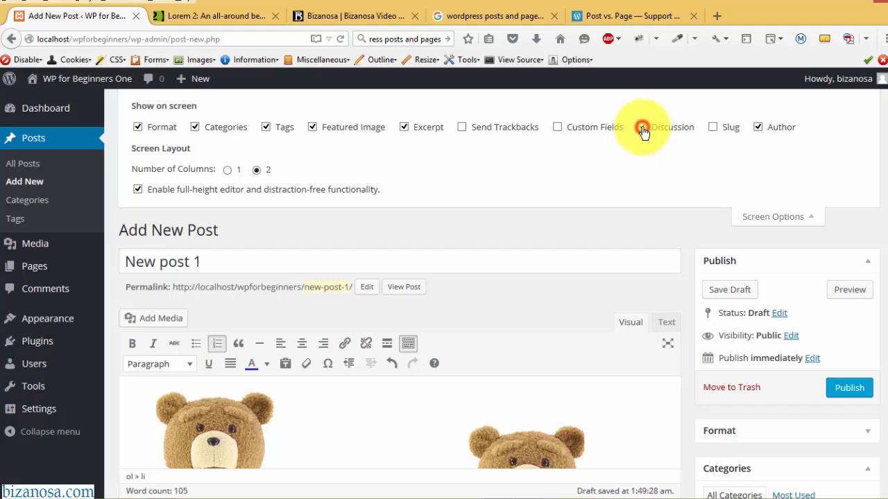
pyautogui.click(810, 217)
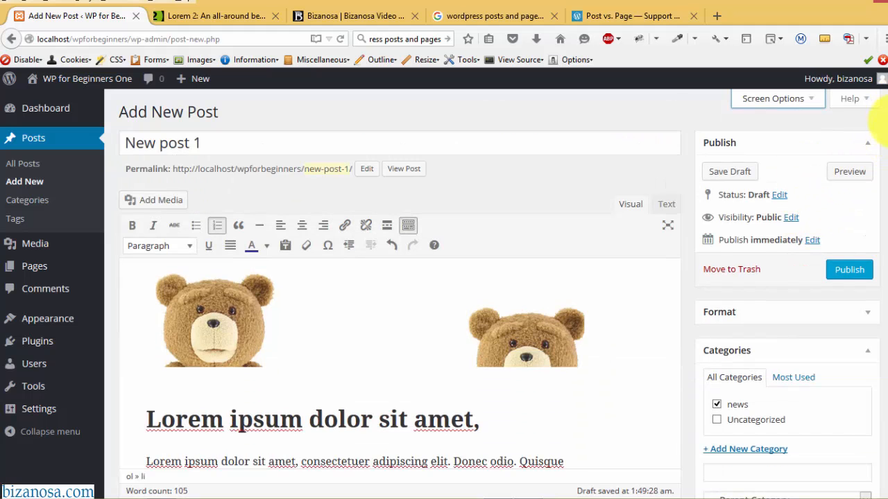
# - Scroll down and place the cursor in the empty Excerpt box
pyautogui.scroll(-5, 879, 292)
pyautogui.scroll(-5, 879, 292)
pyautogui.click(387, 291)
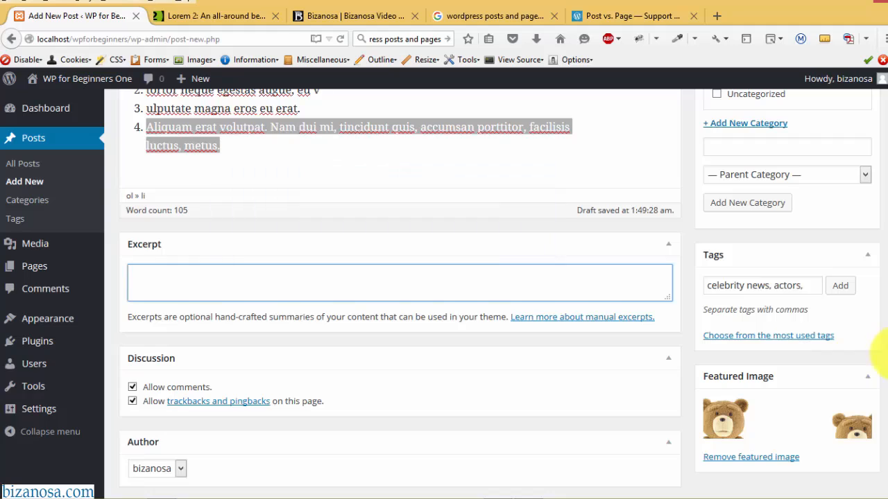
pyautogui.scroll(-1, 885, 388)
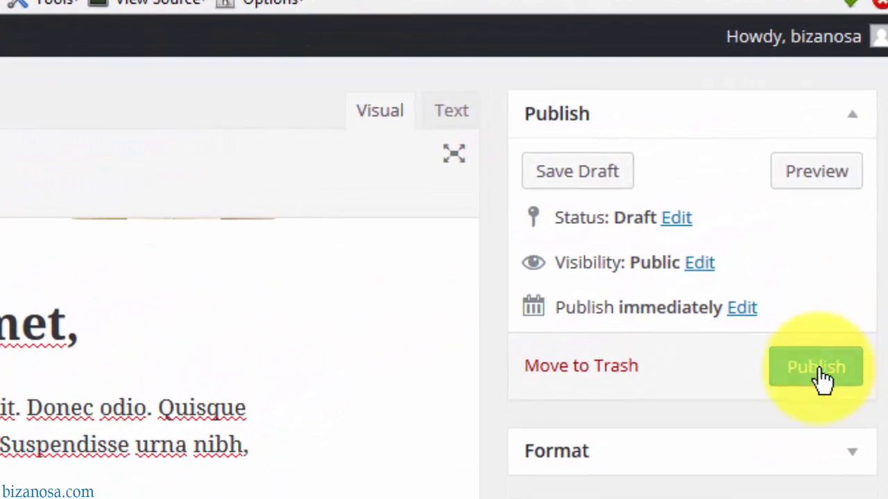
# - Publish New post 1 and scroll through its edit screen to review it
pyautogui.click(824, 356)
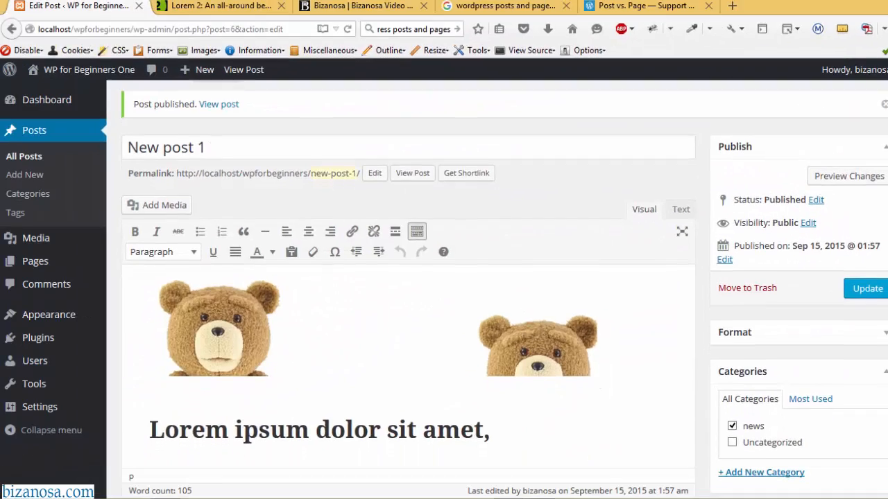
pyautogui.scroll(-10, 444, 291)
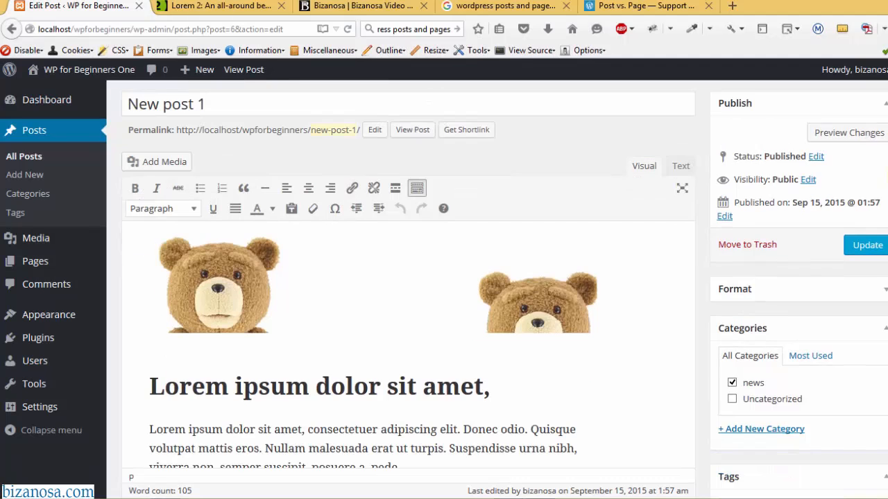
pyautogui.scroll(-5, 407, 291)
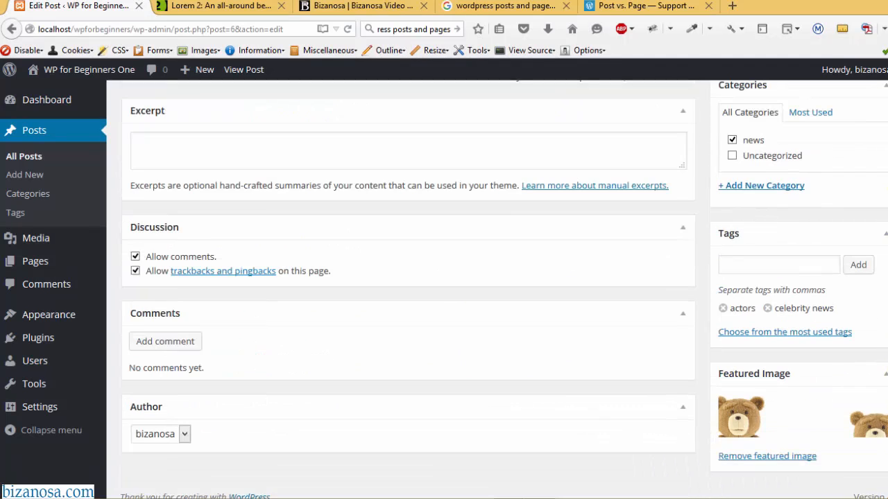
pyautogui.scroll(15, 408, 291)
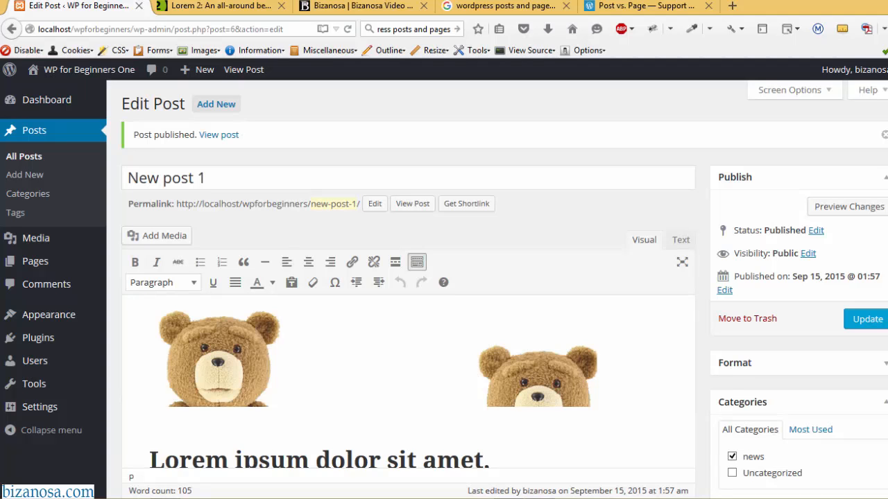
pyautogui.scroll(-8, 408, 291)
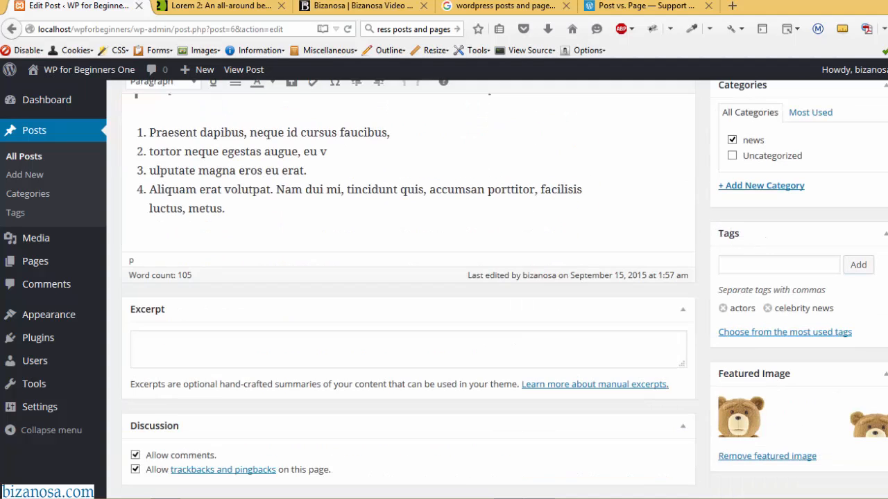
pyautogui.scroll(-3, 408, 291)
pyautogui.scroll(12, 408, 291)
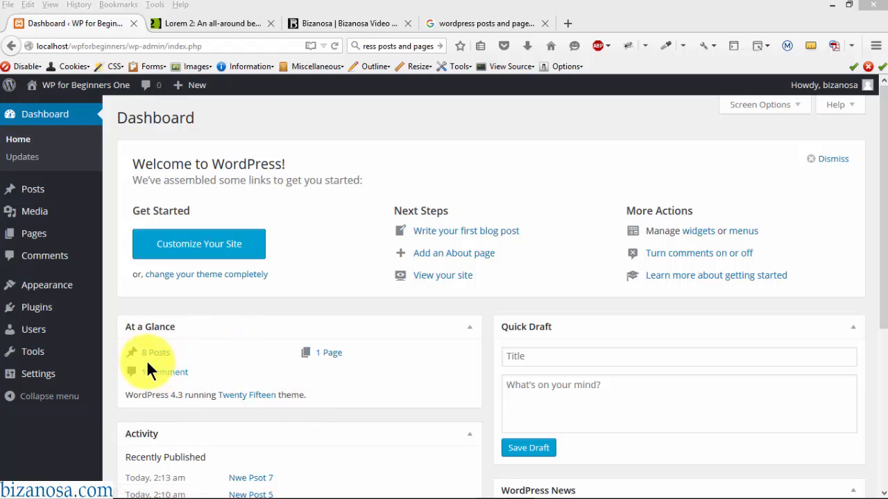
# - Go to the post Tags management page from the Posts menu
pyautogui.moveTo(880, 168); pyautogui.dragTo(883, 305)
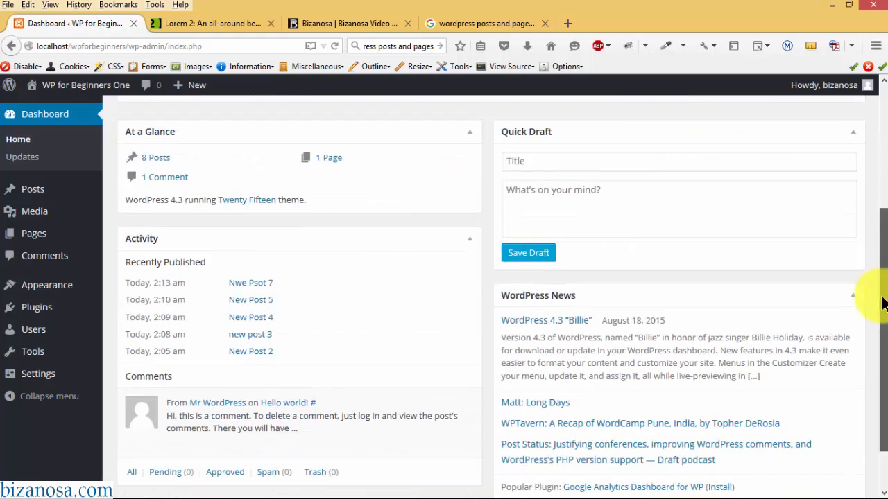
pyautogui.scroll(5, 375, 132)
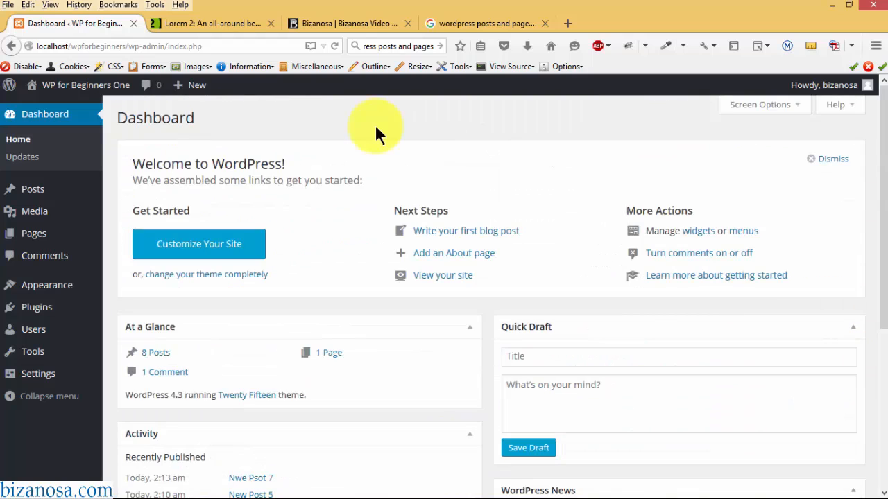
pyautogui.moveTo(36, 185)
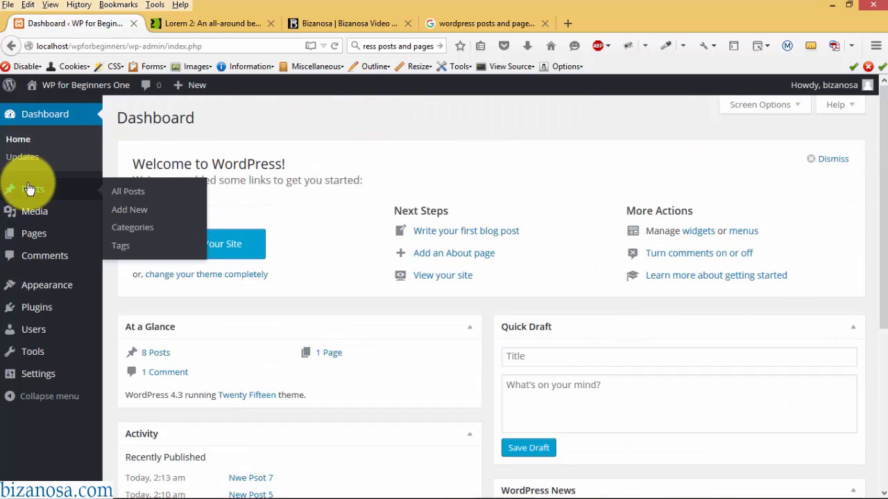
pyautogui.click(133, 252)
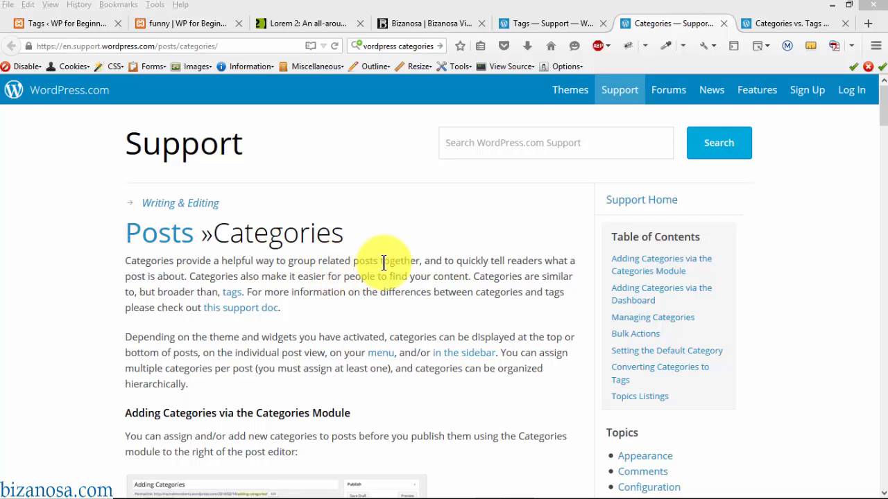
# - Read the Tags and Categories vs. Tags support articles, then list all posts
pyautogui.click(782, 22)
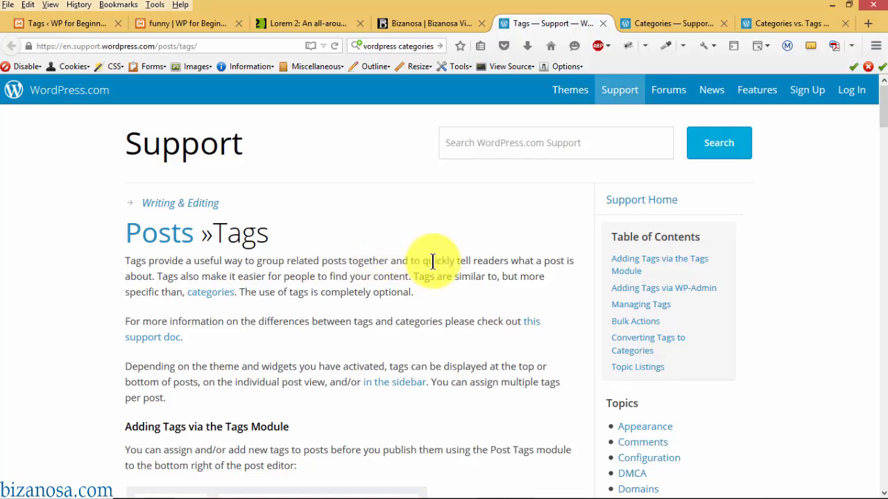
pyautogui.click(774, 23)
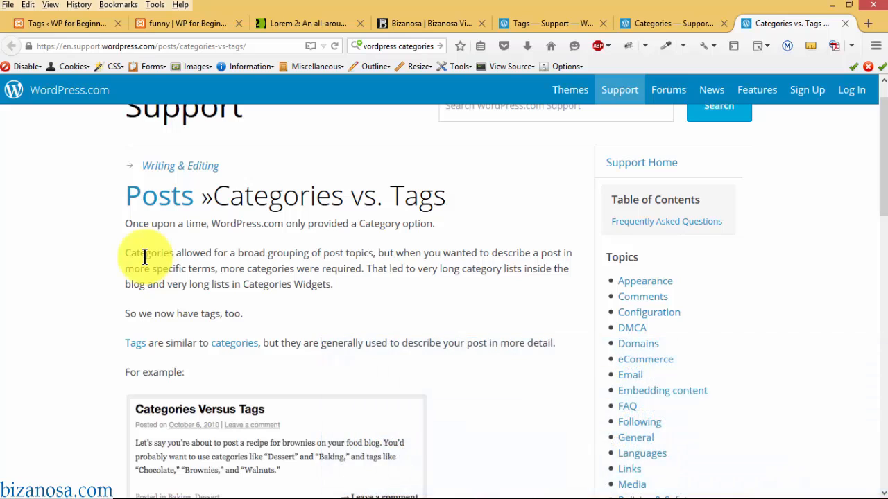
pyautogui.moveTo(882, 163); pyautogui.dragTo(882, 207)
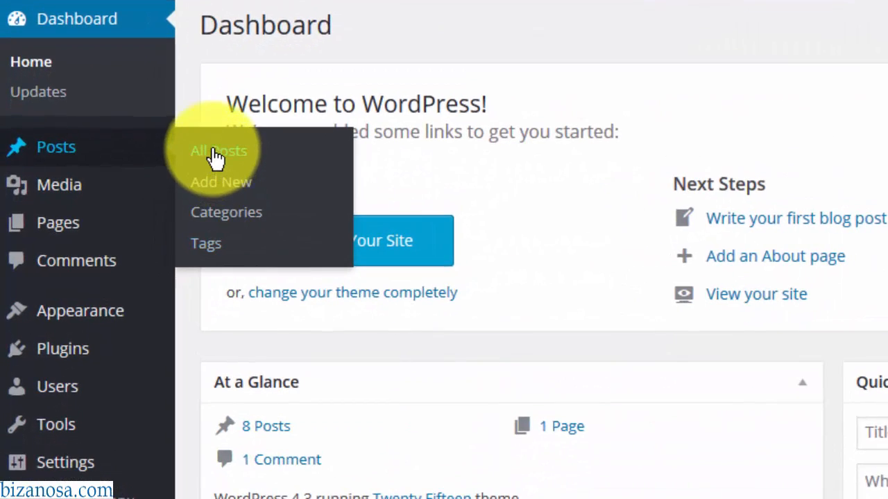
pyautogui.click(216, 153)
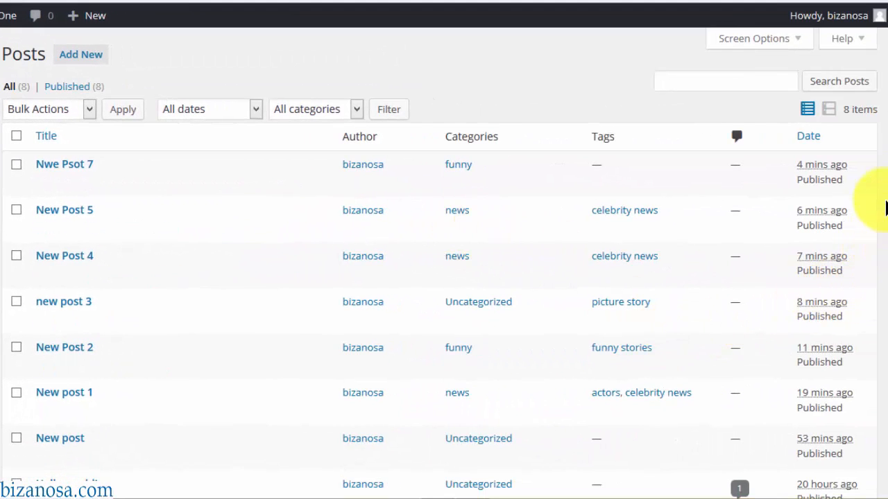
pyautogui.moveTo(887, 154); pyautogui.dragTo(886, 329)
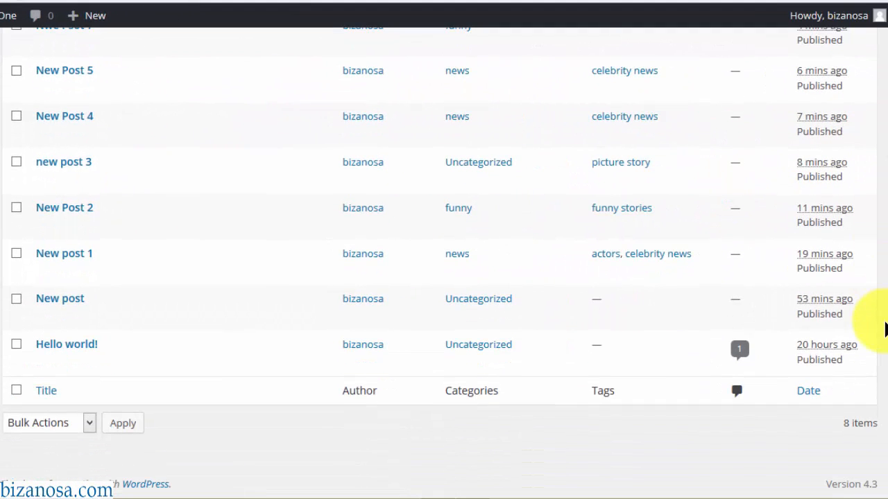
pyautogui.moveTo(881, 264); pyautogui.dragTo(881, 343)
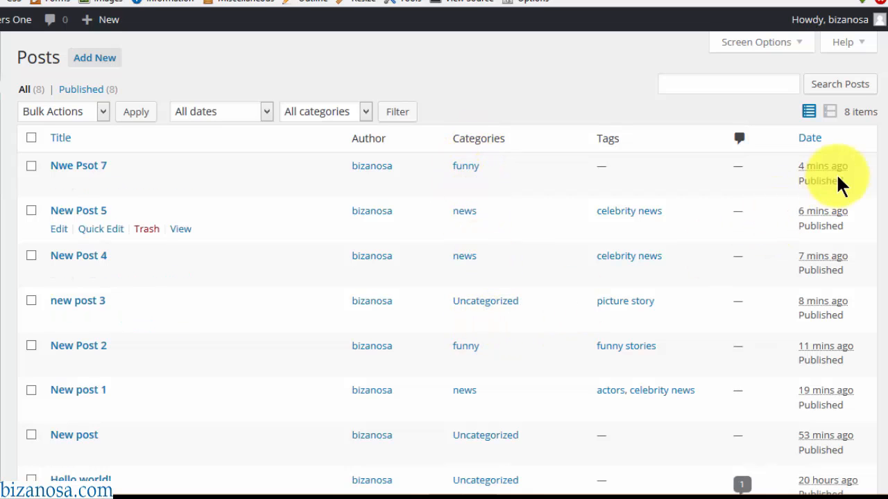
pyautogui.scroll(-1, 882, 138)
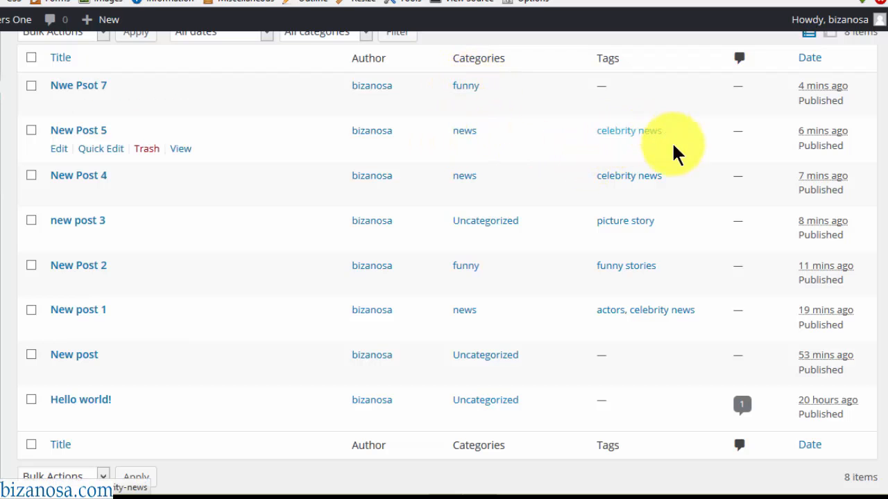
pyautogui.scroll(2, 611, 135)
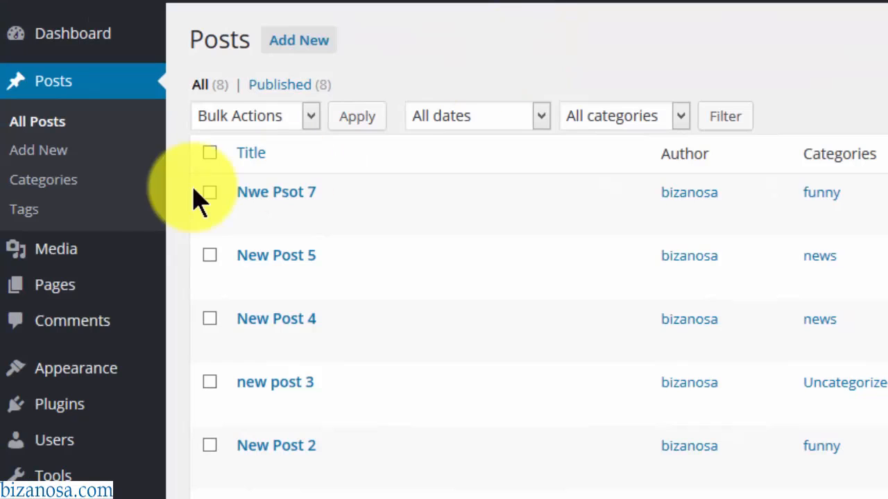
# - Rename Uncategorized to 'hanging posts' with slug 'hanging', parent None, and update it
pyautogui.click(54, 187)
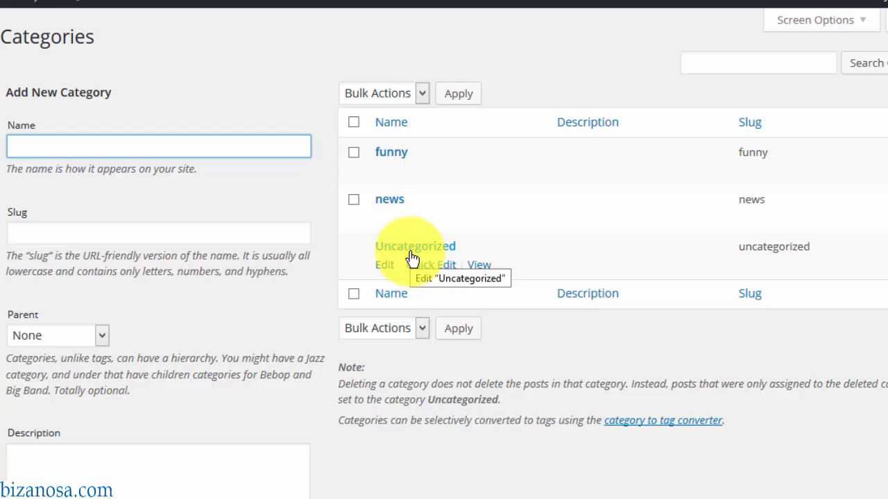
pyautogui.click(385, 268)
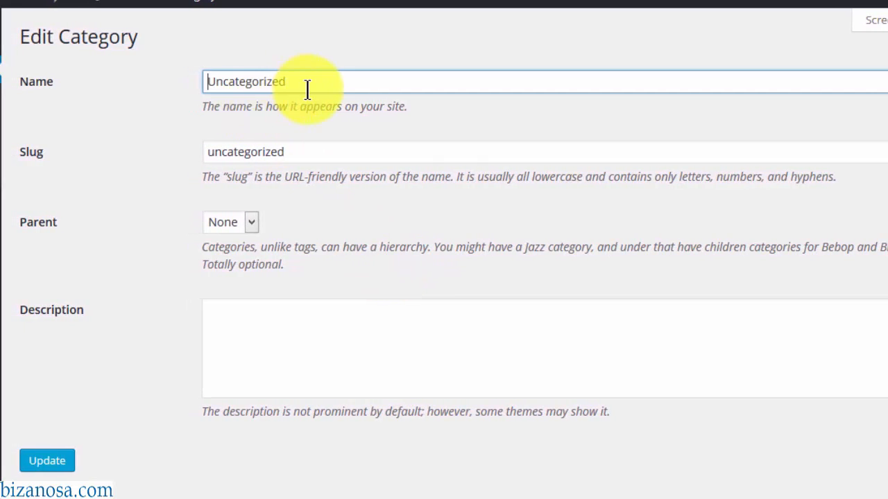
pyautogui.doubleClick(305, 82)
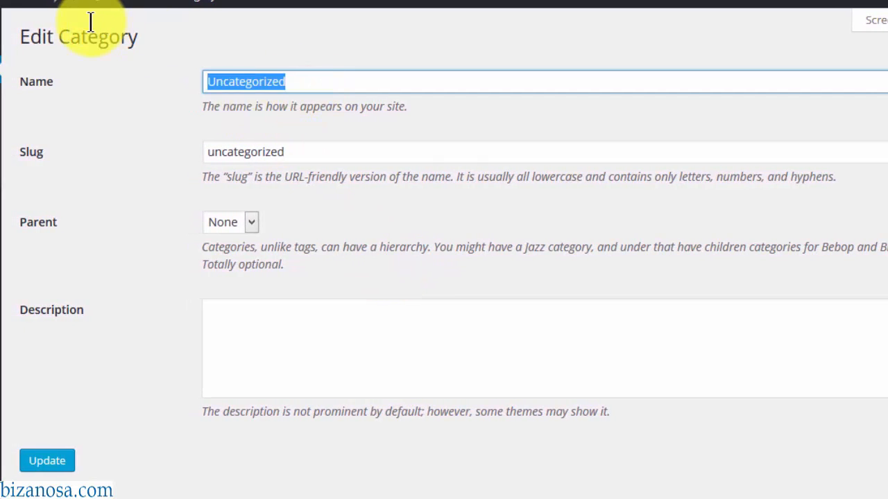
pyautogui.write('hanging posts')
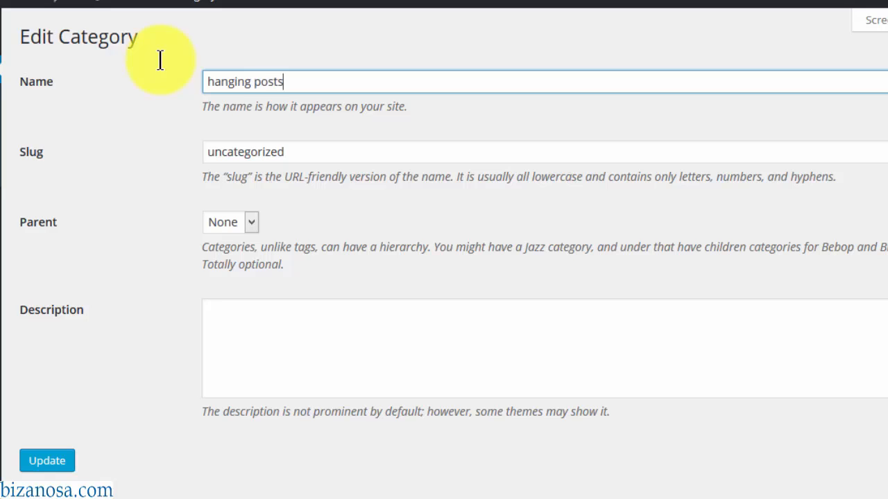
pyautogui.click(296, 151)
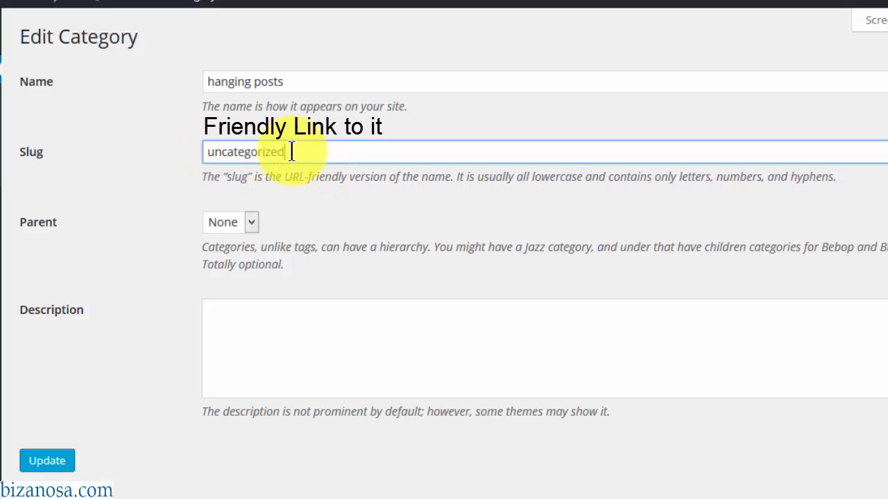
pyautogui.moveTo(291, 151); pyautogui.dragTo(118, 149)
pyautogui.write('hanging')
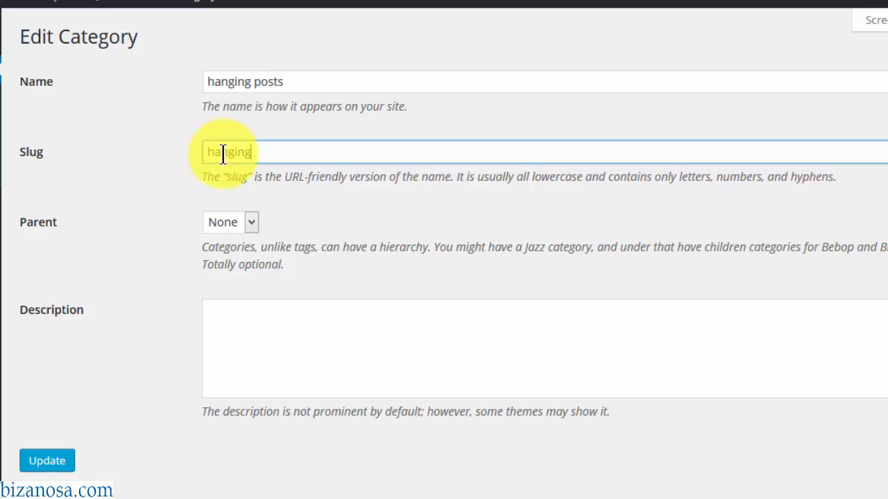
pyautogui.click(249, 224)
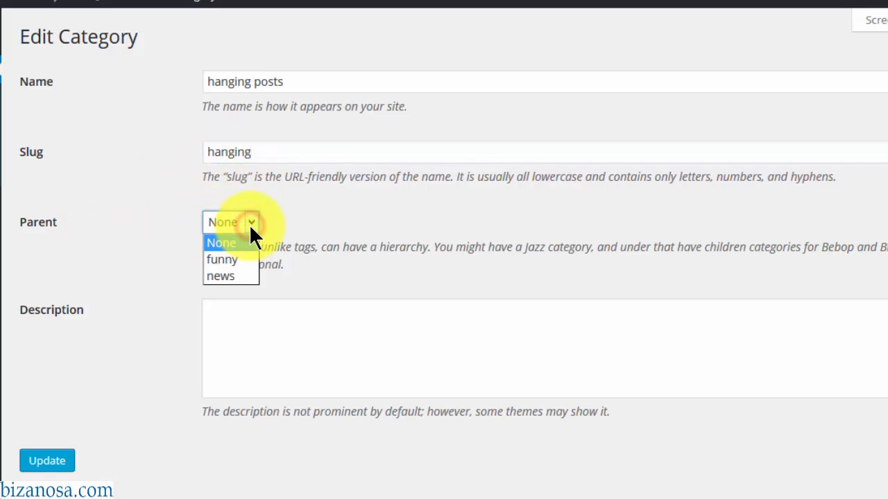
pyautogui.click(298, 208)
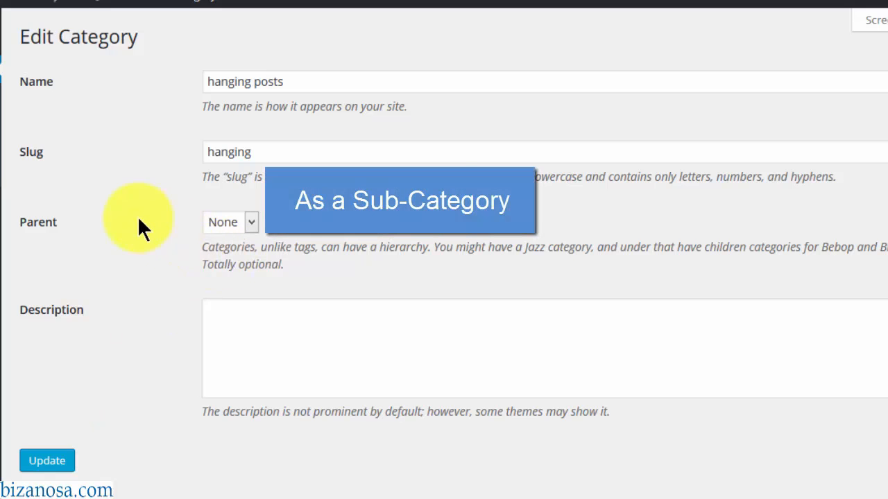
pyautogui.click(39, 463)
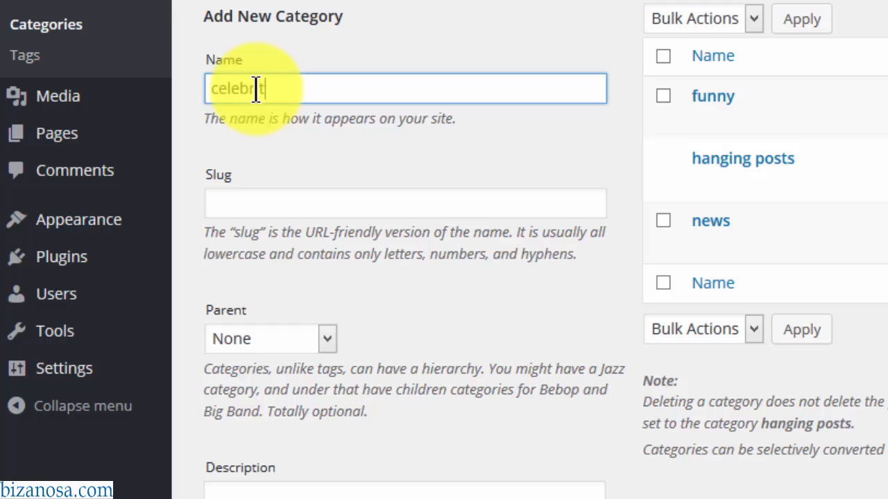
# - Add a new category 'celebrity' with slug 'celeb'
pyautogui.click(273, 210)
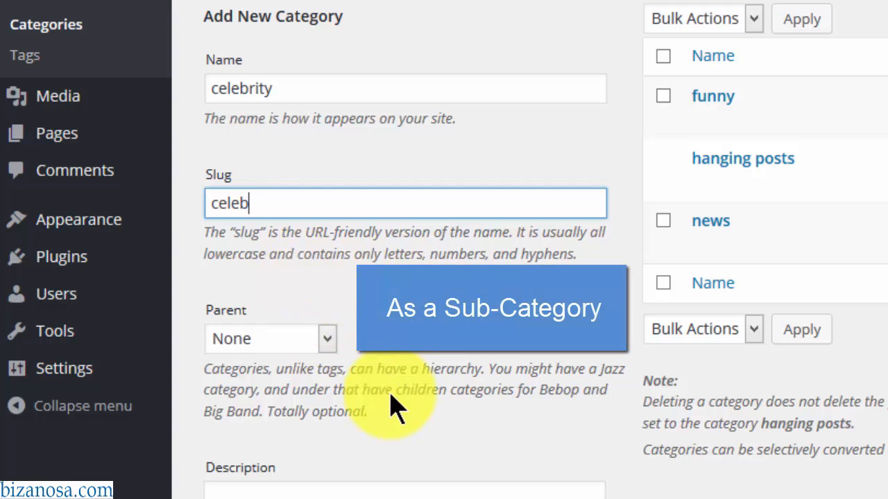
pyautogui.scroll(-1, 483, 362)
pyautogui.scroll(-5, 786, 99)
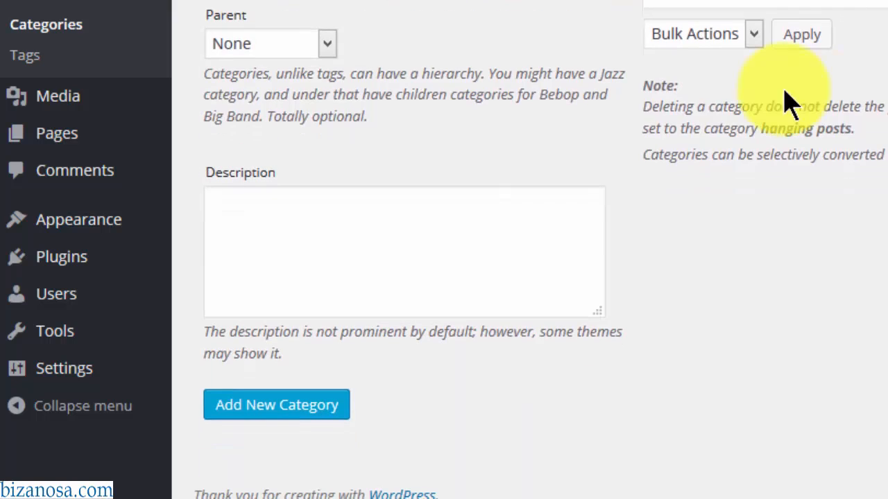
pyautogui.click(407, 221)
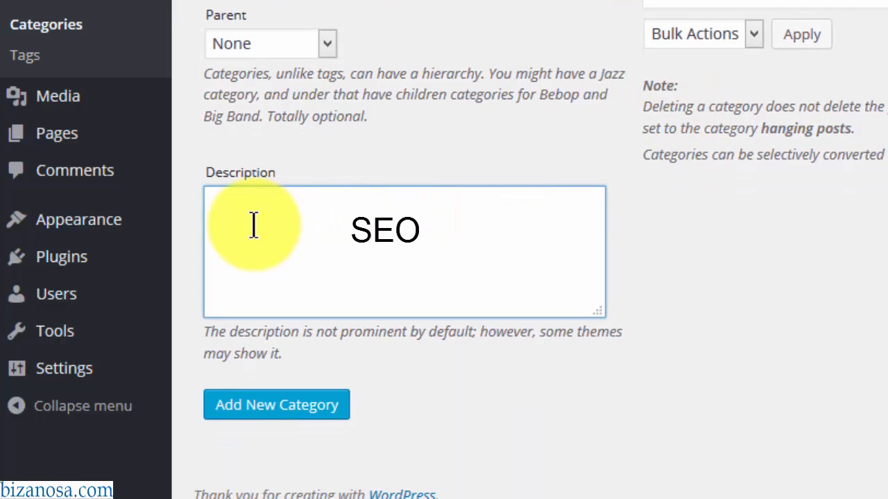
pyautogui.click(267, 416)
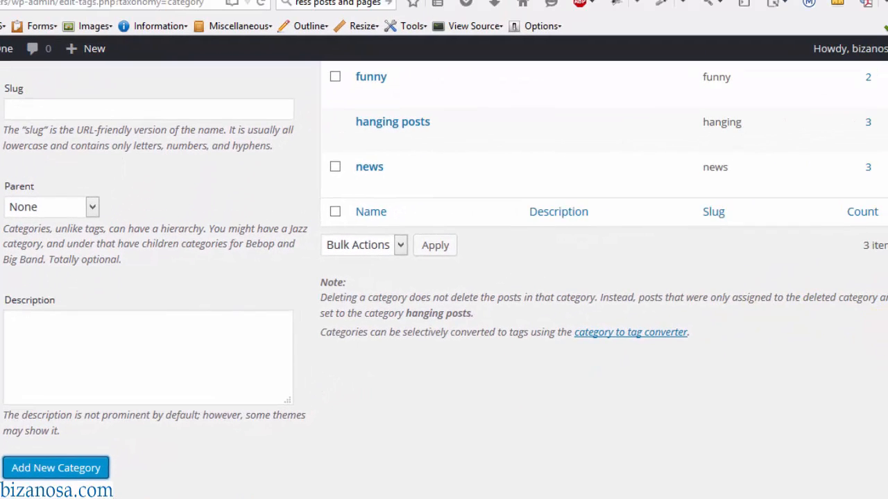
pyautogui.scroll(3, 777, 198)
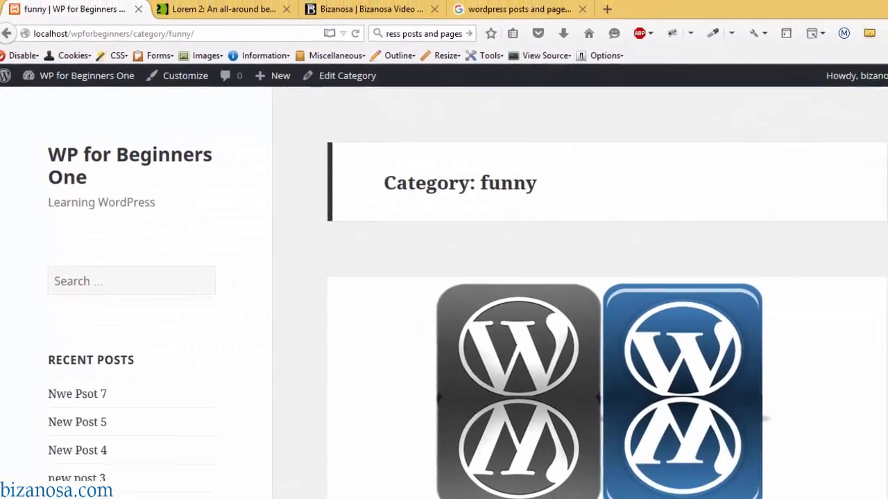
# - Start deleting the celebrity category, then cancel the deletion
pyautogui.moveTo(881, 99); pyautogui.dragTo(879, 248)
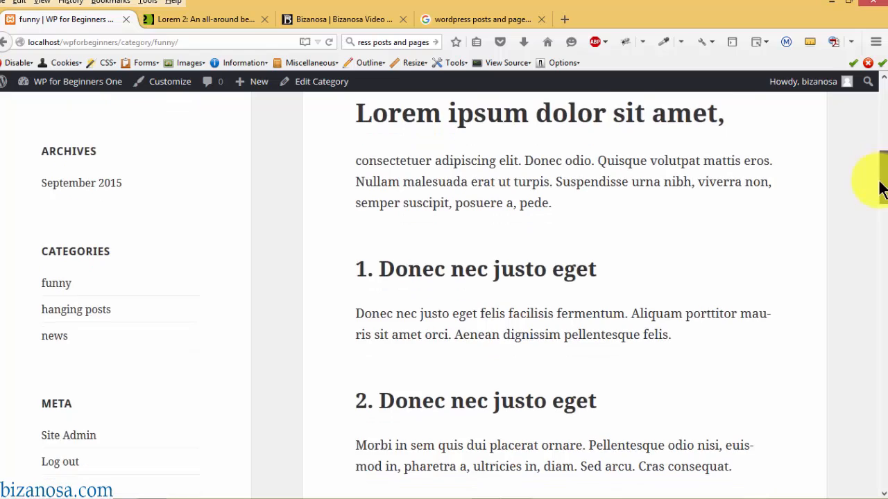
pyautogui.moveTo(878, 182); pyautogui.dragTo(879, 101)
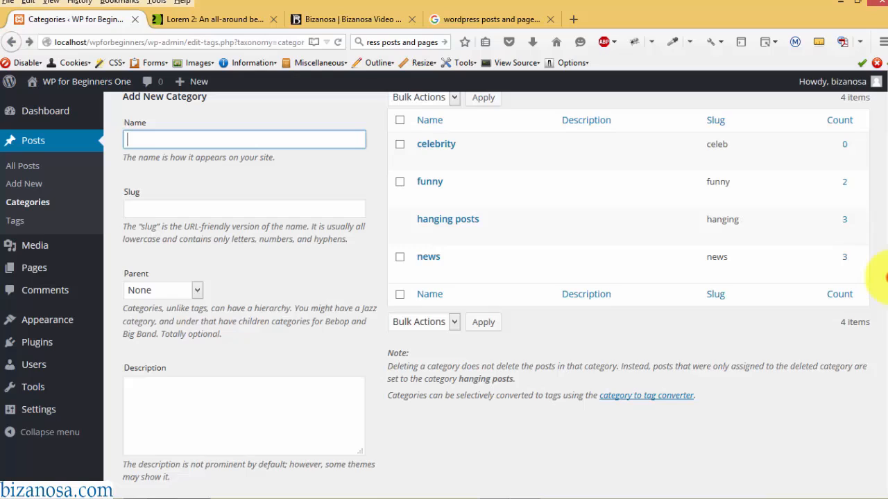
pyautogui.moveTo(884, 276); pyautogui.dragTo(878, 218)
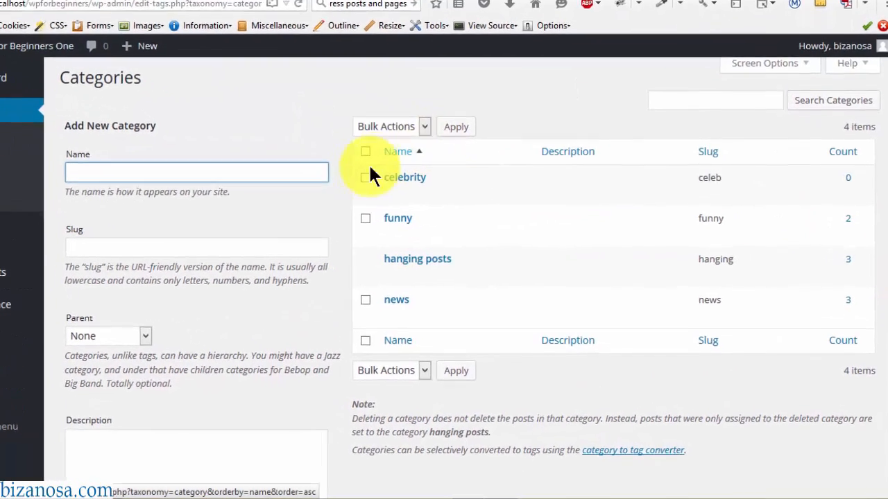
pyautogui.moveTo(396, 208)
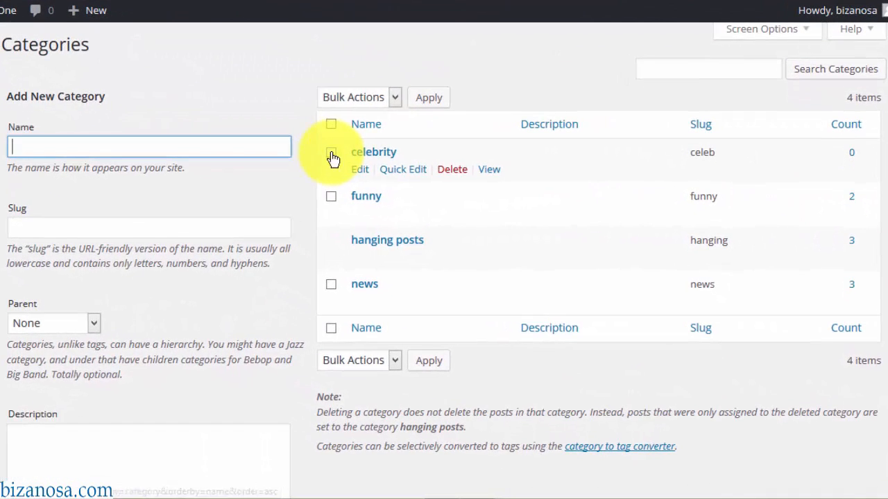
pyautogui.click(456, 172)
pyautogui.click(470, 215)
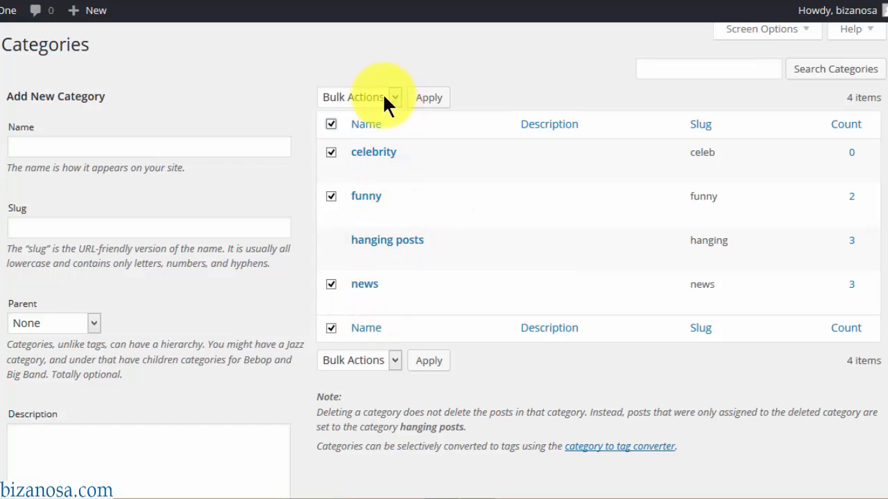
# - Mark celebrity and news for bulk Delete, then search the categories for 'funny'
pyautogui.click(331, 125)
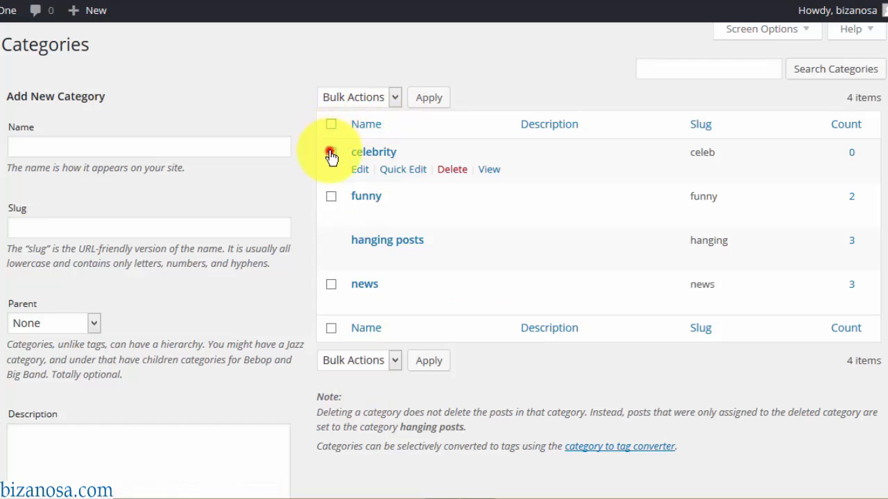
pyautogui.click(330, 152)
pyautogui.click(331, 284)
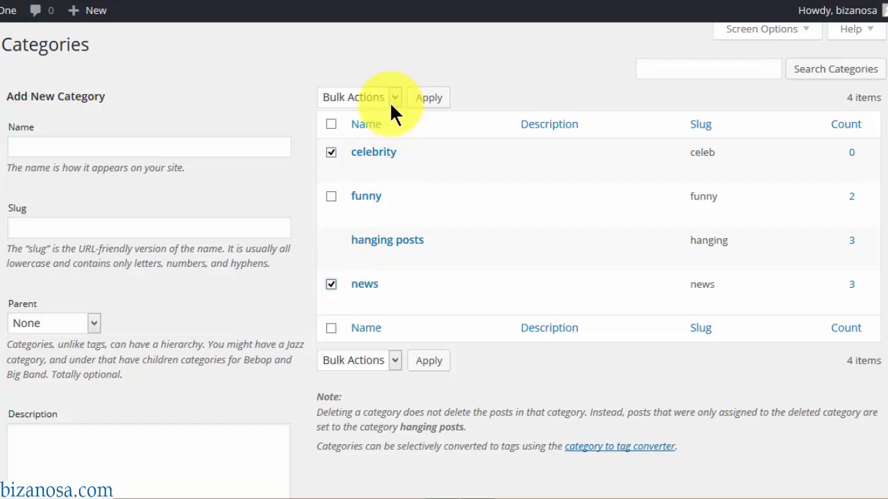
pyautogui.click(393, 96)
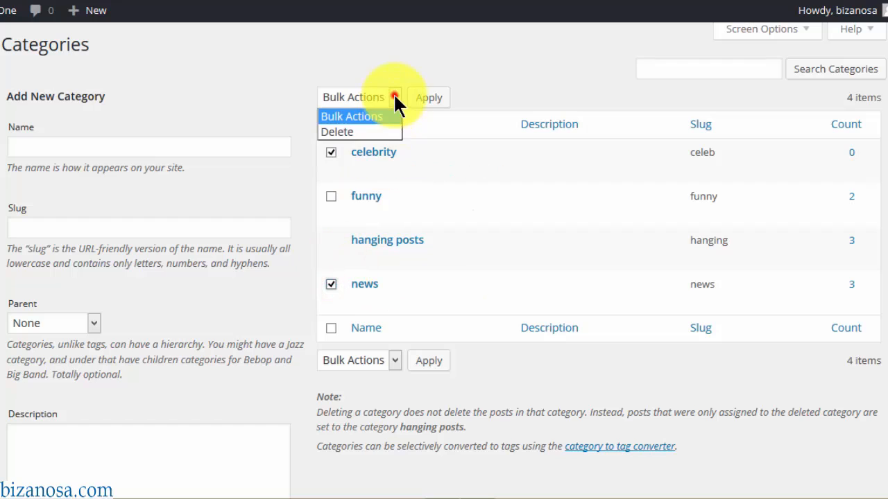
pyautogui.click(363, 131)
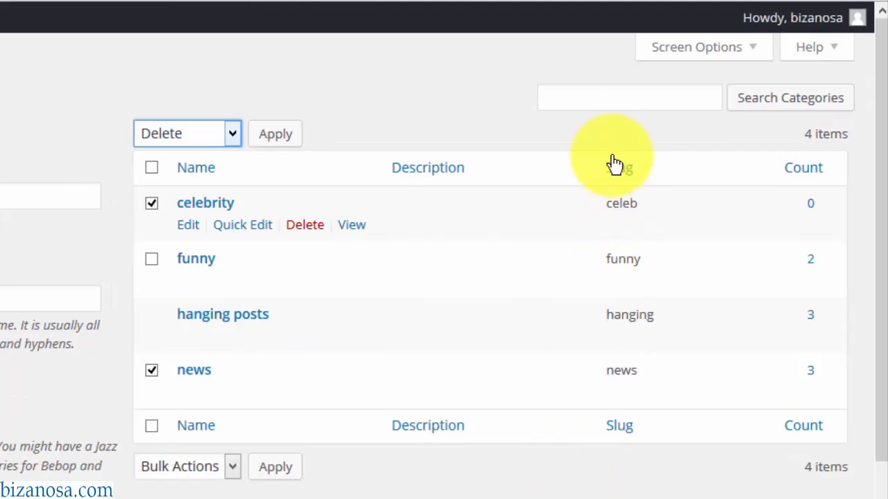
pyautogui.click(590, 102)
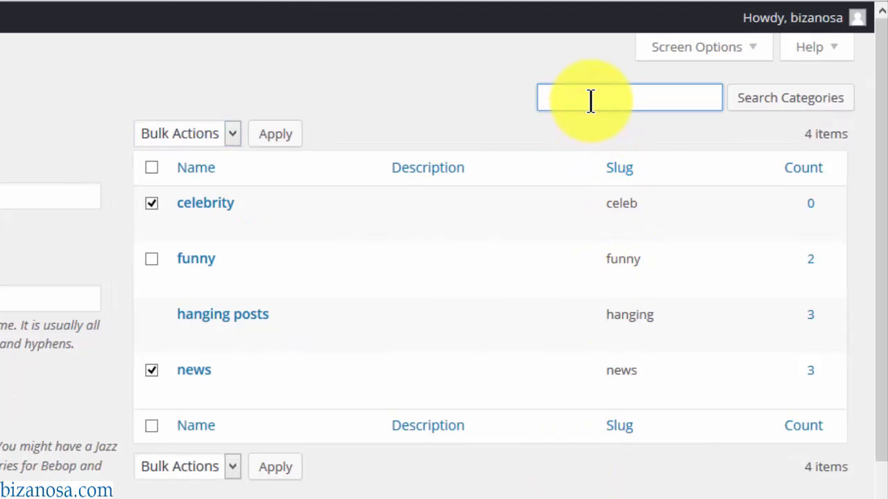
pyautogui.click(759, 109)
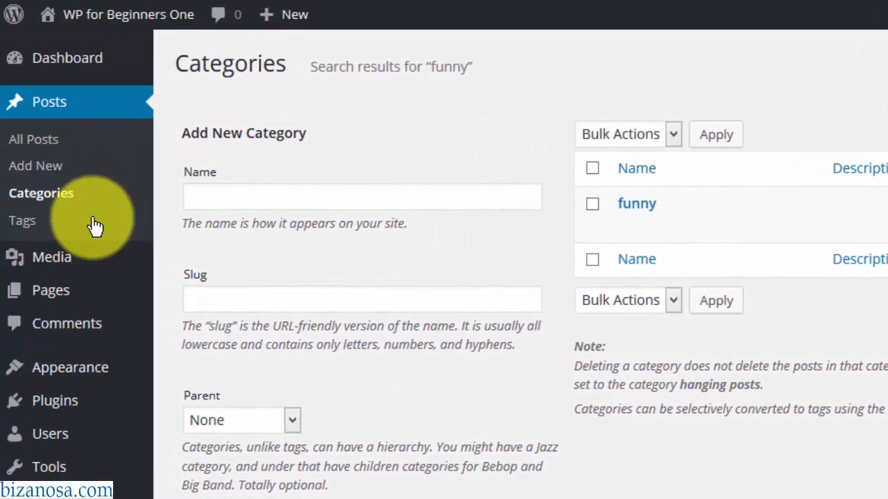
# - On the Tags page, step through the Add New Tag name, slug and description fields
pyautogui.click(27, 222)
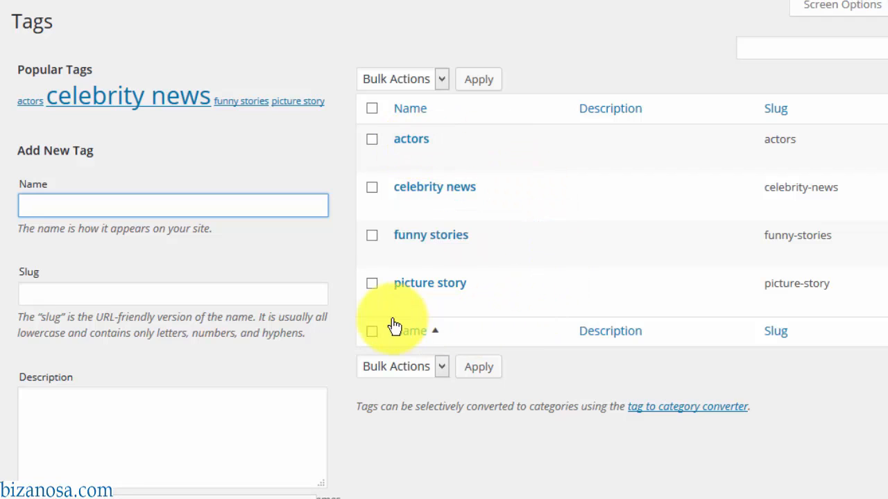
pyautogui.click(138, 199)
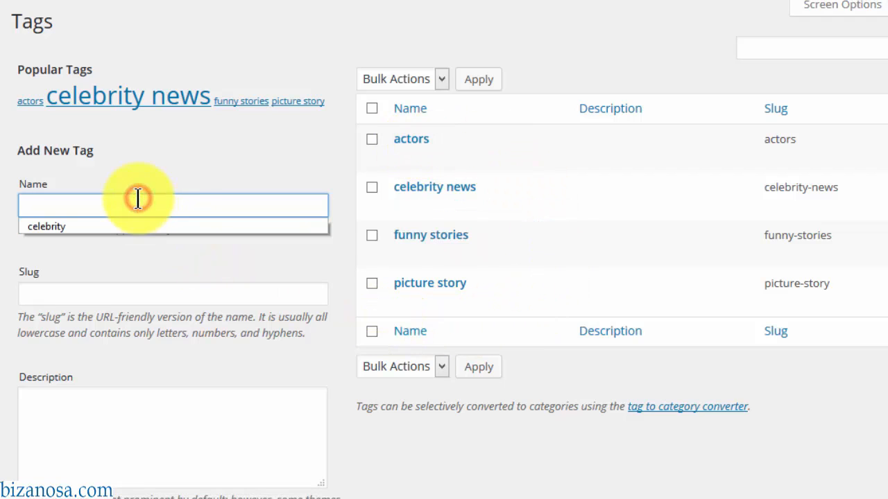
pyautogui.click(57, 292)
pyautogui.click(121, 422)
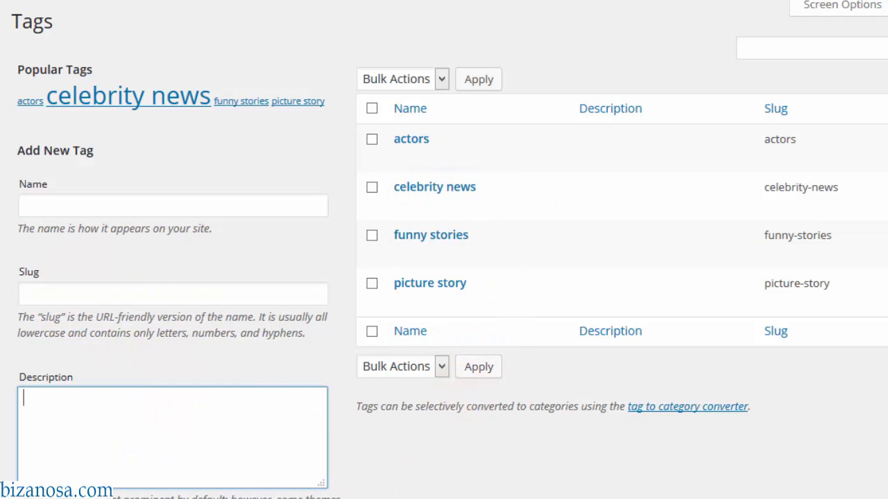
pyautogui.scroll(-2, 444, 250)
pyautogui.scroll(-1, 443, 250)
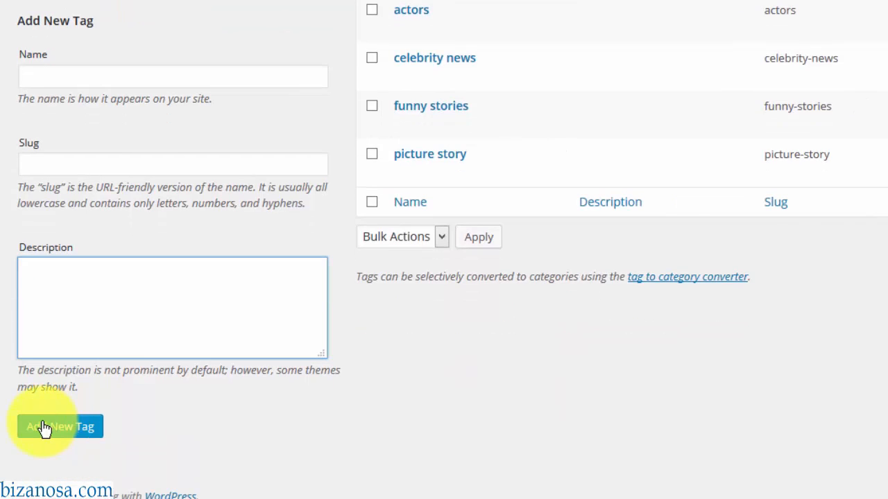
pyautogui.scroll(3, 458, 402)
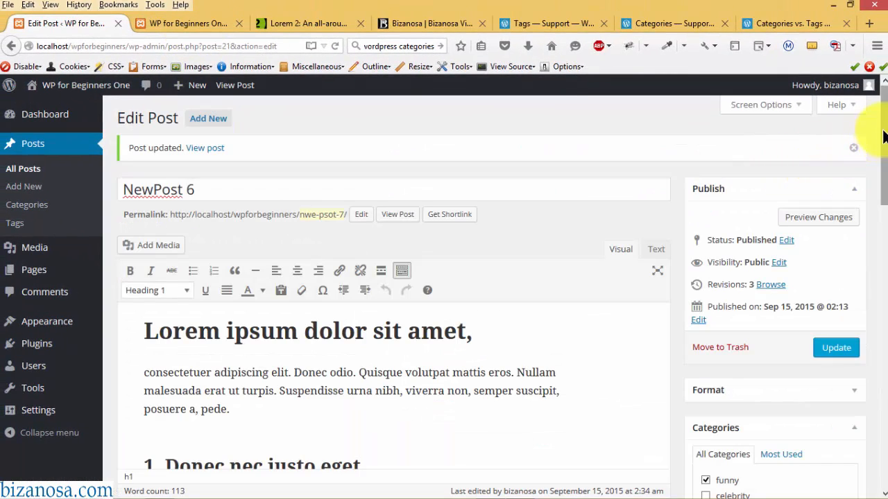
pyautogui.scroll(-1, 886, 132)
pyautogui.scroll(1, 886, 118)
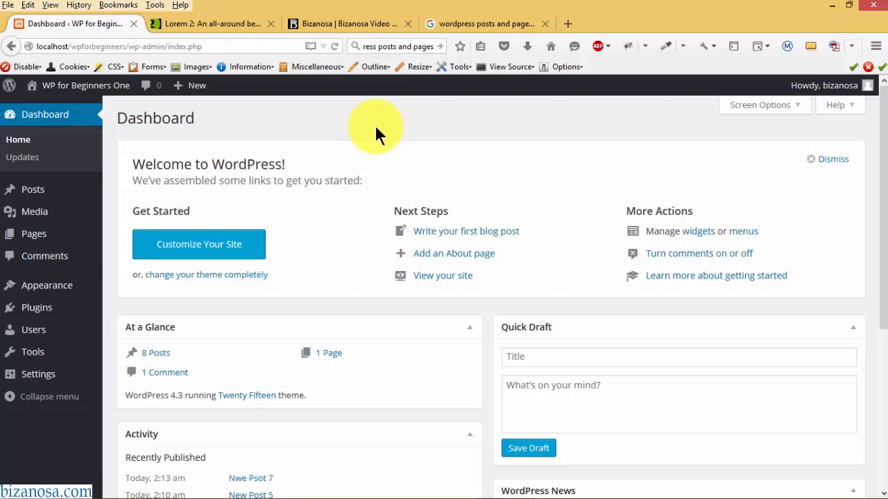
pyautogui.moveTo(32, 190)
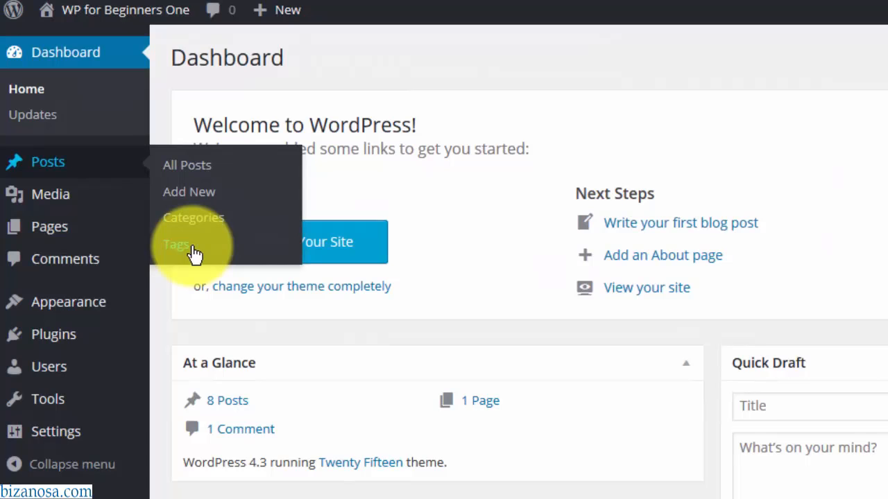
pyautogui.click(184, 170)
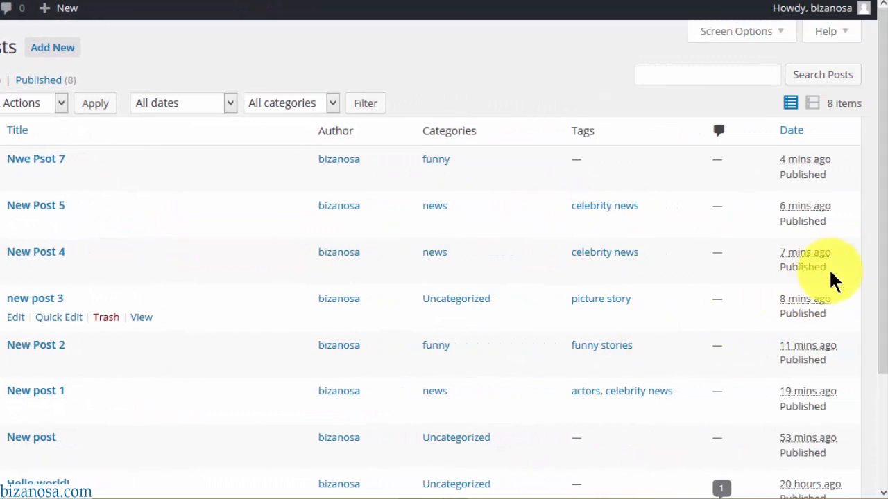
pyautogui.scroll(-2, 877, 208)
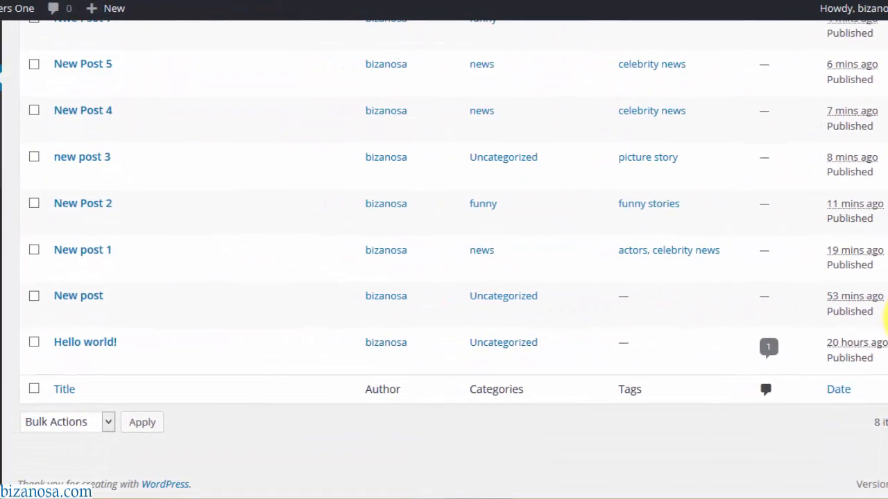
pyautogui.scroll(2, 885, 306)
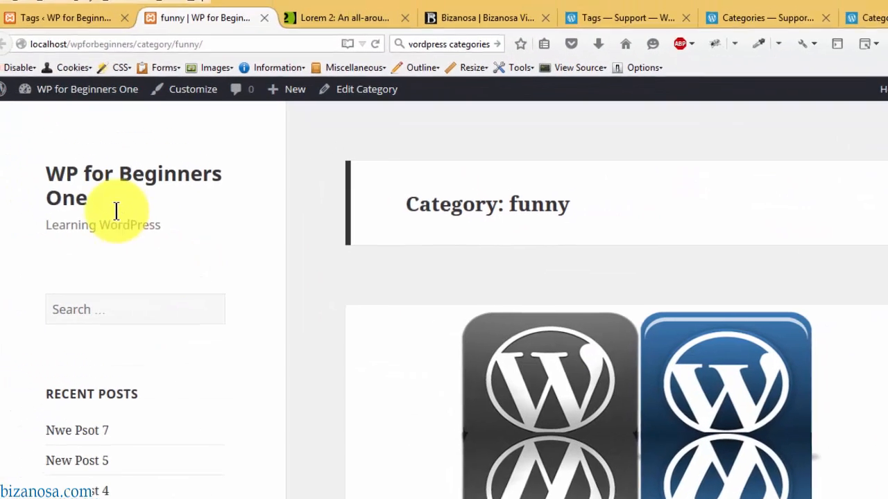
# - Browse the posts on the live site's front page, then return to the Tags admin screen
pyautogui.click(71, 183)
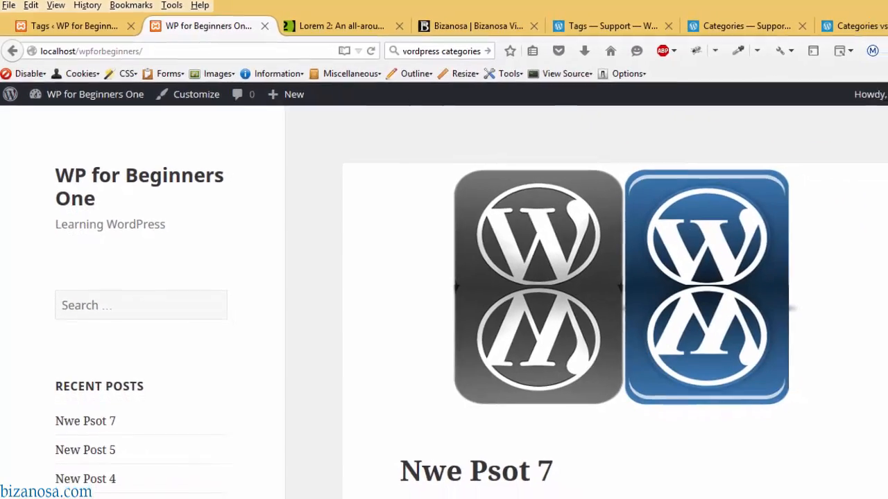
pyautogui.moveTo(886, 118); pyautogui.dragTo(848, 336)
pyautogui.moveTo(847, 248); pyautogui.dragTo(833, 21)
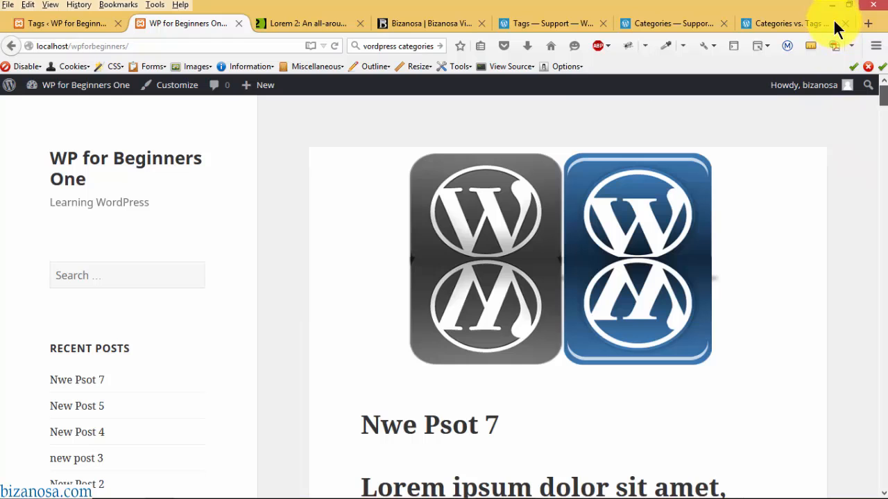
pyautogui.moveTo(851, 58); pyautogui.dragTo(878, 143)
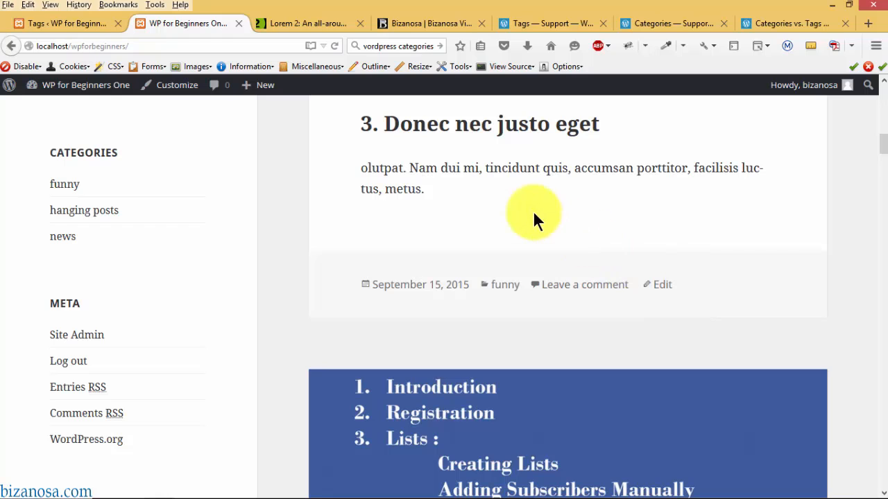
pyautogui.click(67, 23)
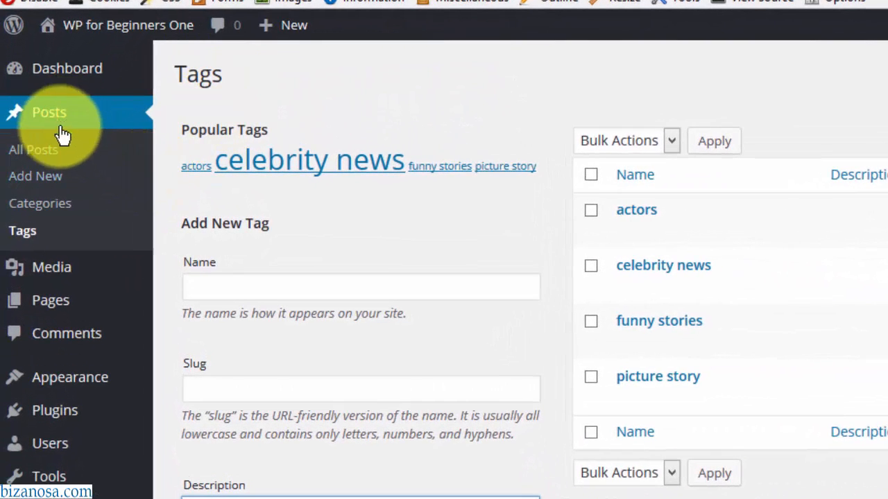
# - Open the post Nwe Psot 7 and correct its title to NewPost 6
pyautogui.click(38, 149)
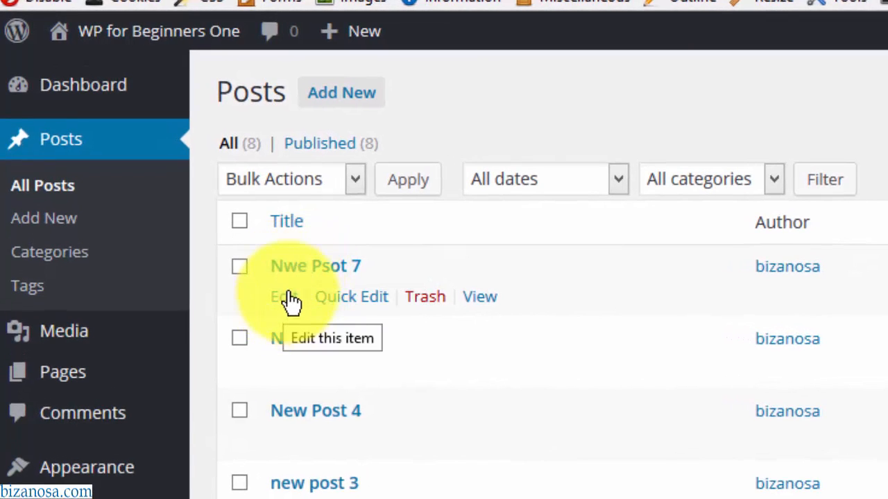
pyautogui.click(306, 272)
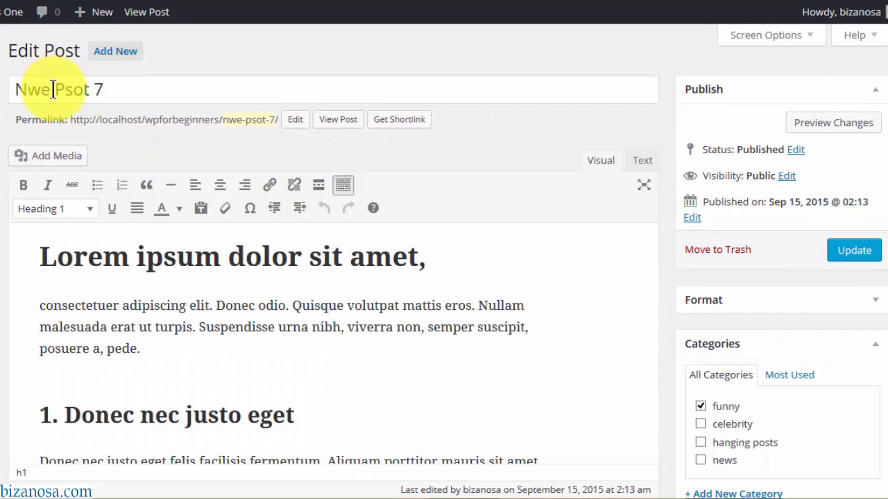
pyautogui.moveTo(53, 90)
pyautogui.mouseDown()
pyautogui.moveTo(26, 88)
pyautogui.moveTo(80, 91)
pyautogui.moveTo(64, 92)
pyautogui.mouseUp()
pyautogui.write('ew')
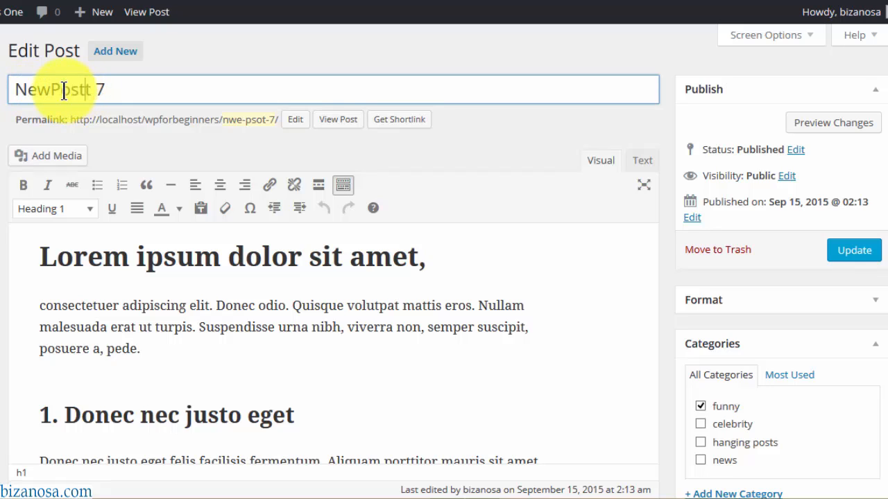
pyautogui.press('Delete')
pyautogui.press('BackSpace')
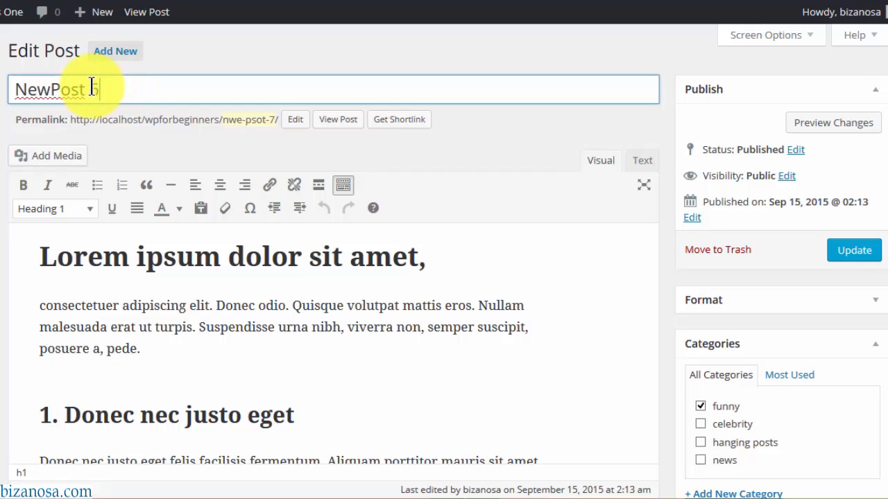
pyautogui.write('6')
pyautogui.click(288, 258)
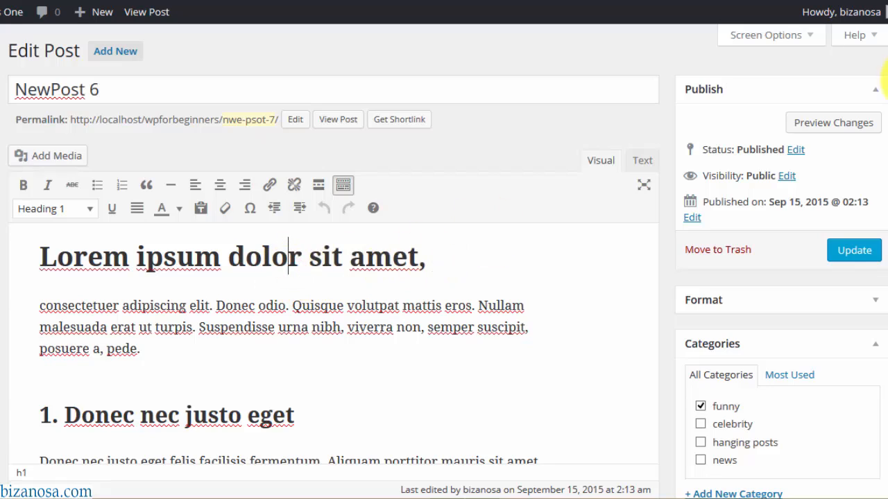
# - Renumber the two later section headings from 2 and 3 to 3 and 4
pyautogui.moveTo(887, 80); pyautogui.dragTo(886, 189)
pyautogui.click(51, 346)
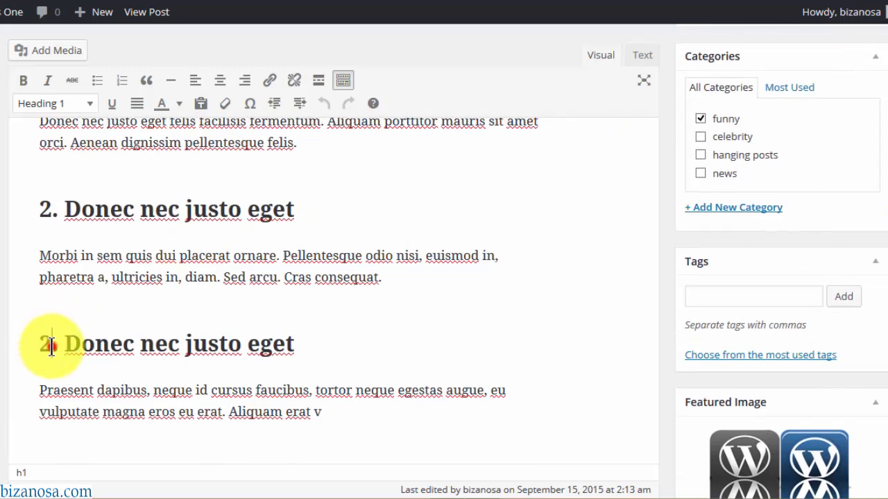
pyautogui.press('BackSpace')
pyautogui.write('3')
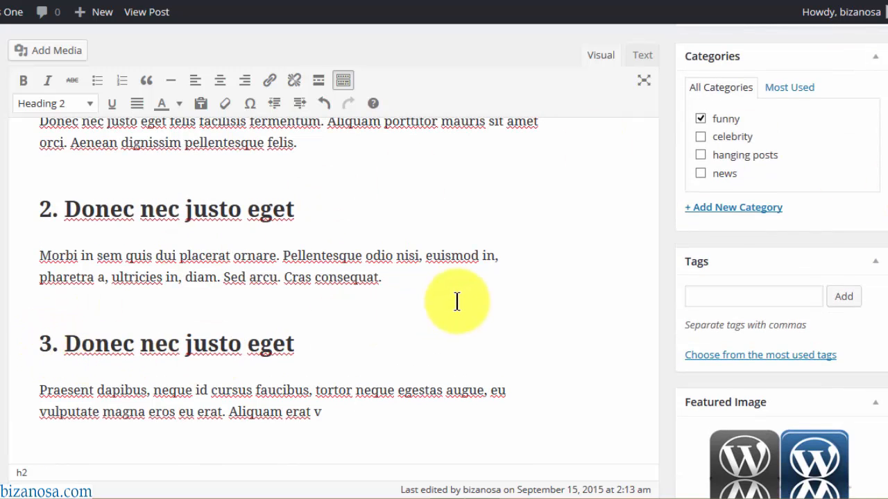
pyautogui.scroll(-3, 830, 222)
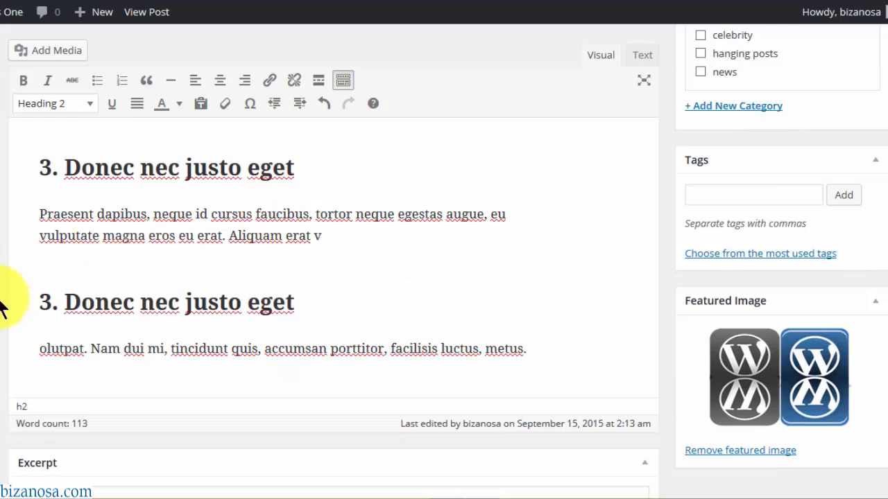
pyautogui.click(51, 300)
pyautogui.press('BackSpace')
pyautogui.write('4')
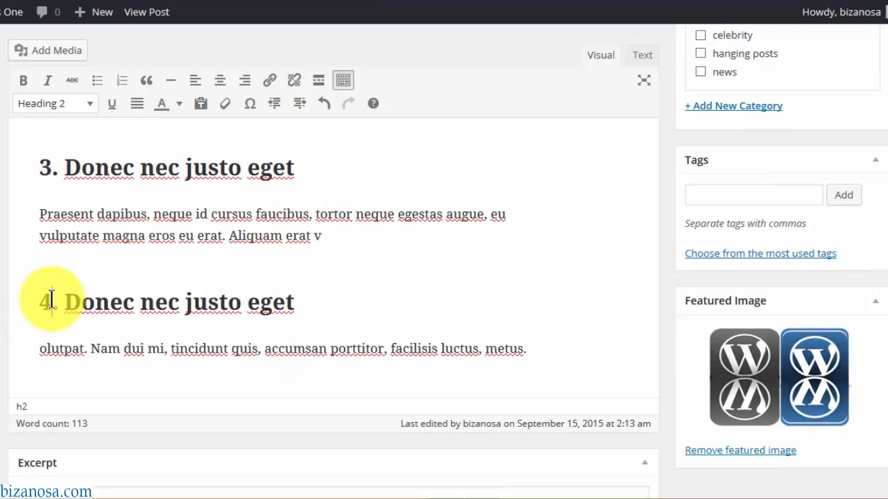
pyautogui.click(240, 336)
pyautogui.scroll(-2, 877, 301)
pyautogui.scroll(2, 877, 247)
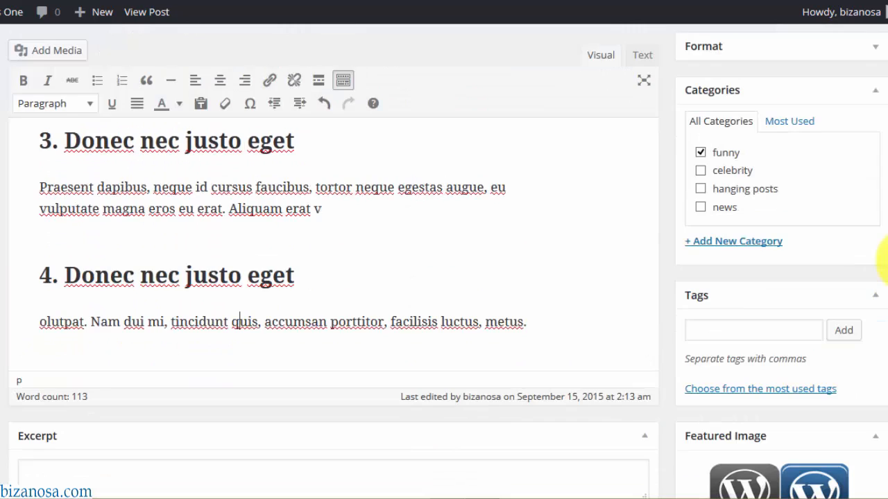
# - Add the tags latest news and funny stories to NewPost 6 and update it
pyautogui.click(696, 320)
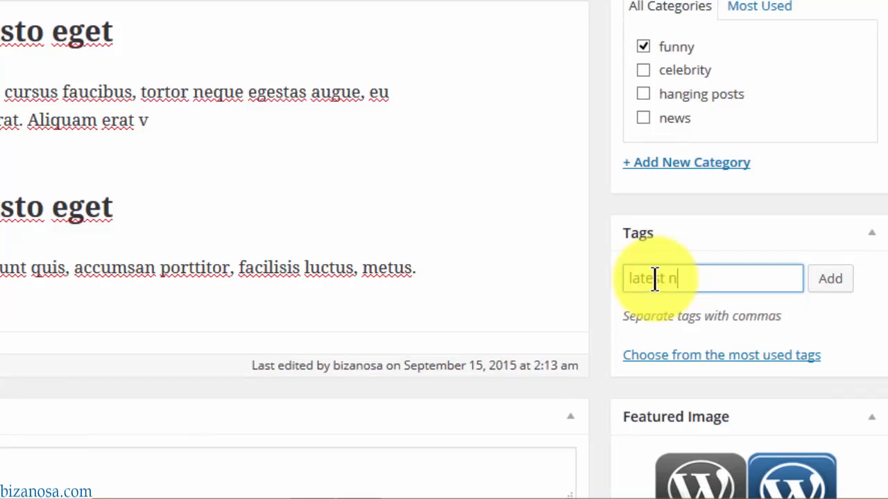
pyautogui.click(830, 279)
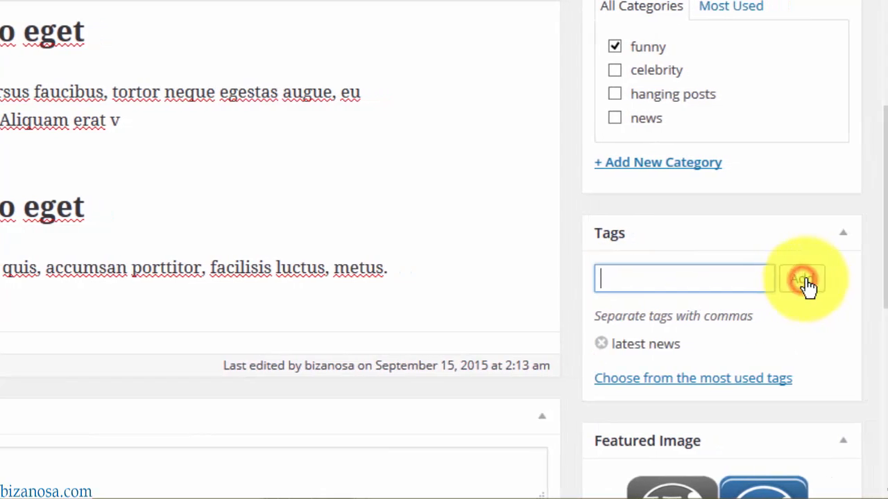
pyautogui.scroll(-2, 882, 242)
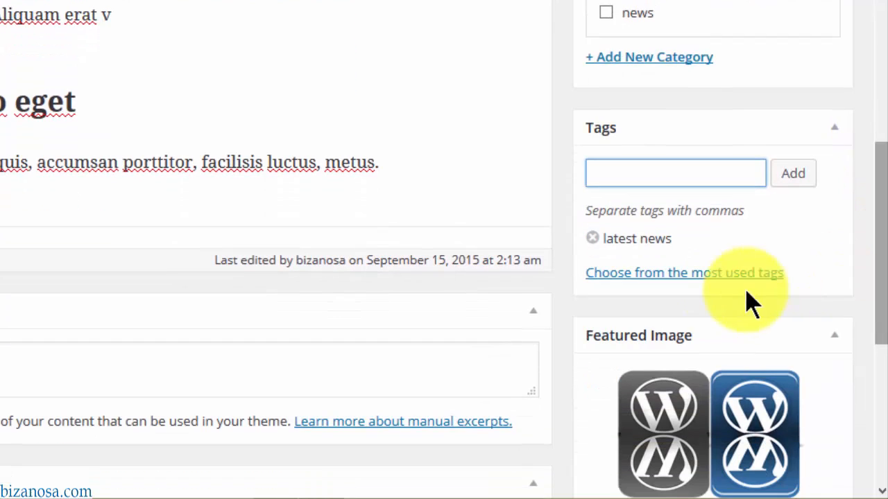
pyautogui.click(676, 277)
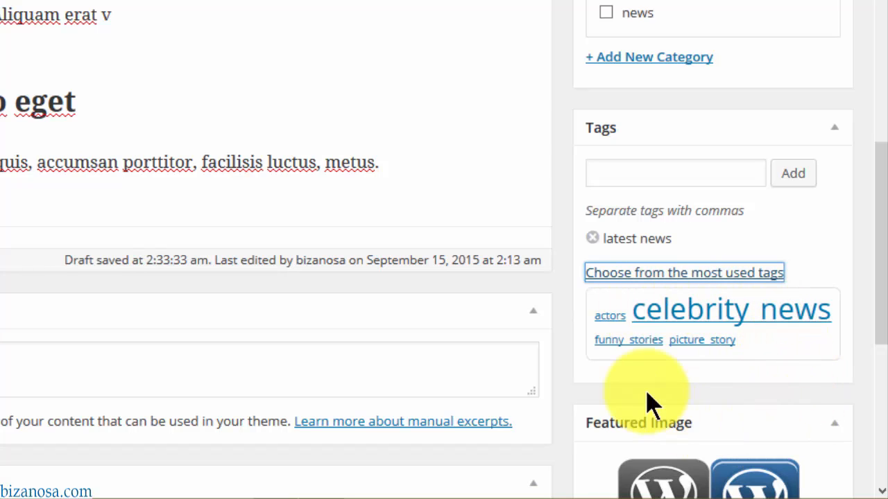
pyautogui.click(626, 343)
pyautogui.moveTo(879, 200); pyautogui.dragTo(878, 6)
pyautogui.click(802, 132)
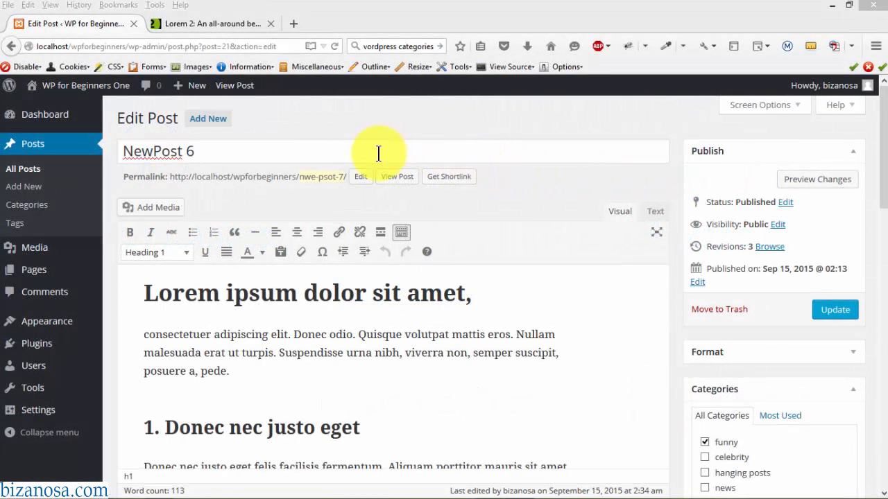
# - Change the post's permalink slug to nwe-psot-6 and update the post
pyautogui.click(324, 174)
pyautogui.click(355, 176)
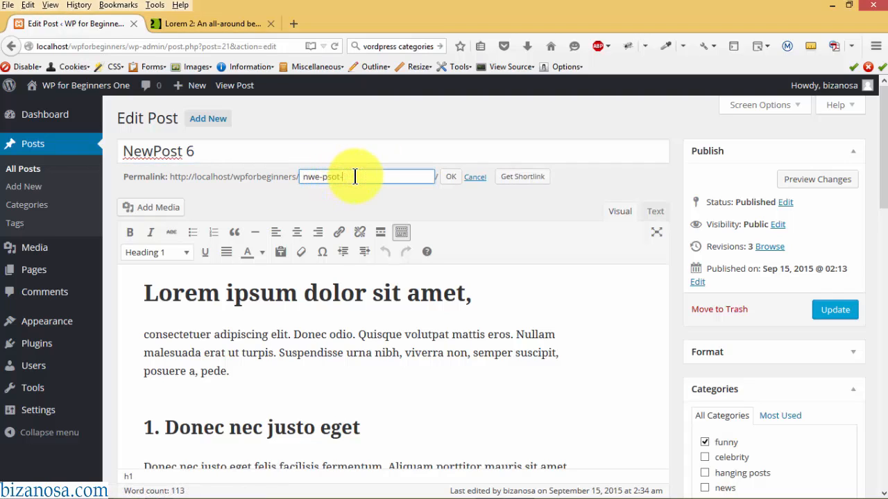
pyautogui.click(452, 178)
pyautogui.click(835, 312)
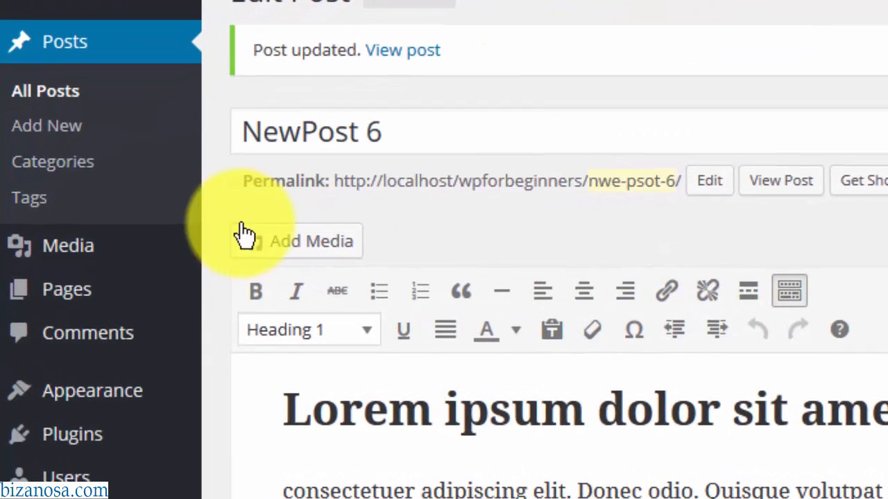
pyautogui.moveTo(69, 305)
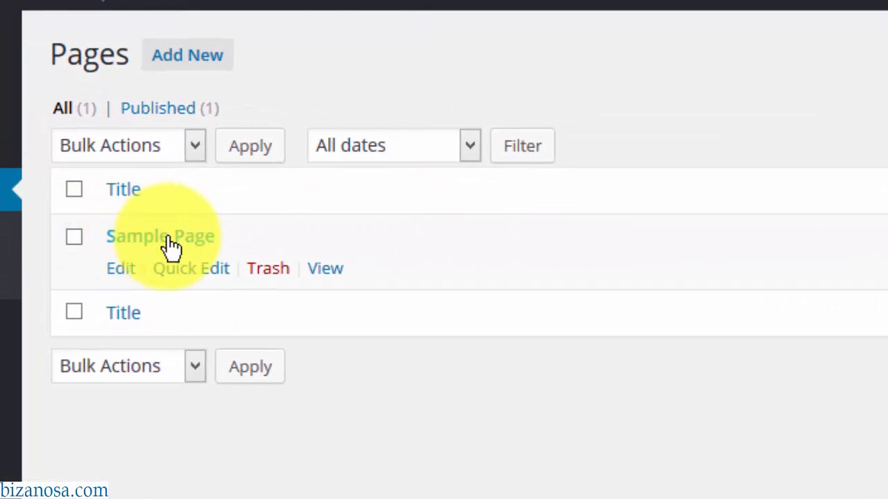
# - Trash Sample Page, delete it permanently from the Trash, and begin a new page
pyautogui.click(275, 272)
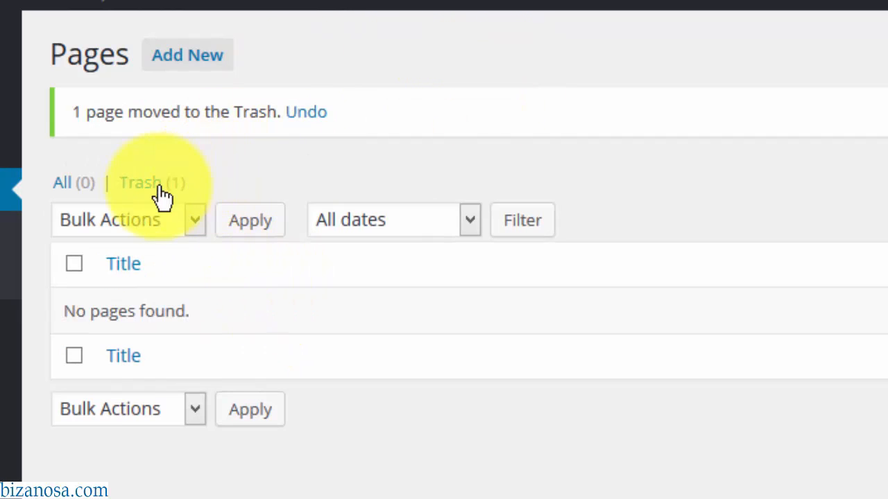
pyautogui.click(141, 184)
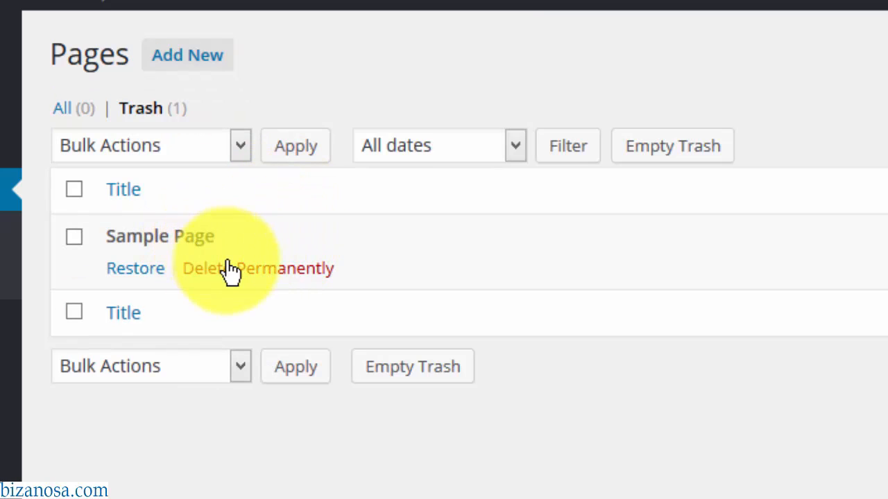
pyautogui.click(256, 278)
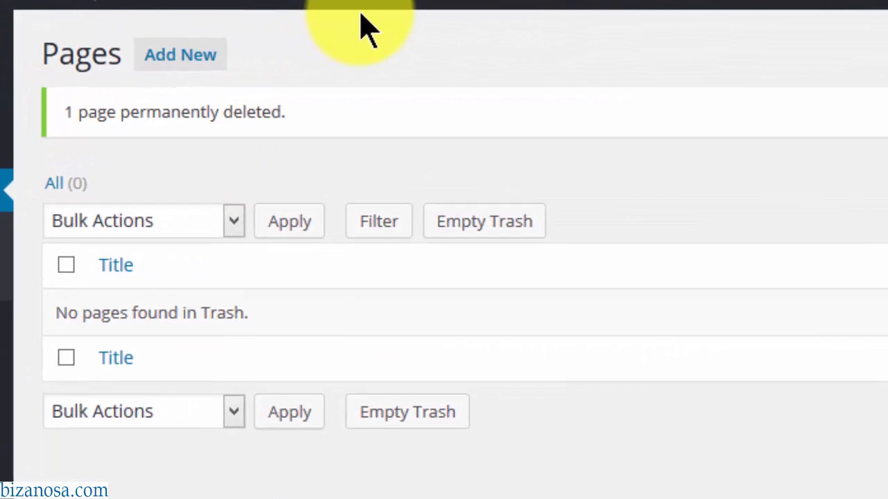
pyautogui.click(180, 55)
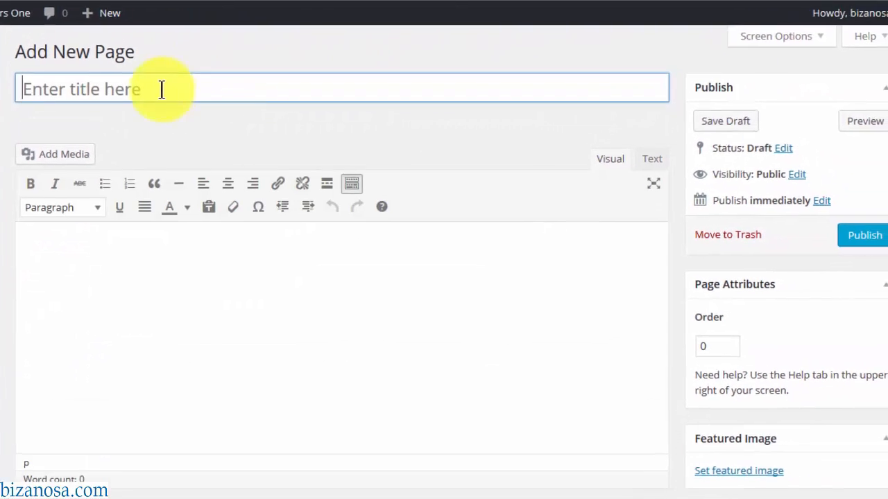
# - Paste three Lorem 2 lorem ipsum paragraphs into the About Us page body
pyautogui.click(196, 78)
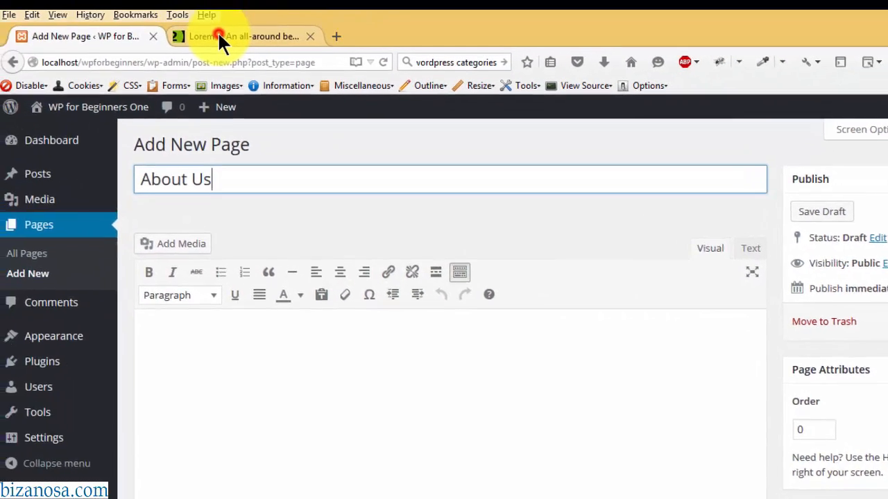
pyautogui.click(221, 36)
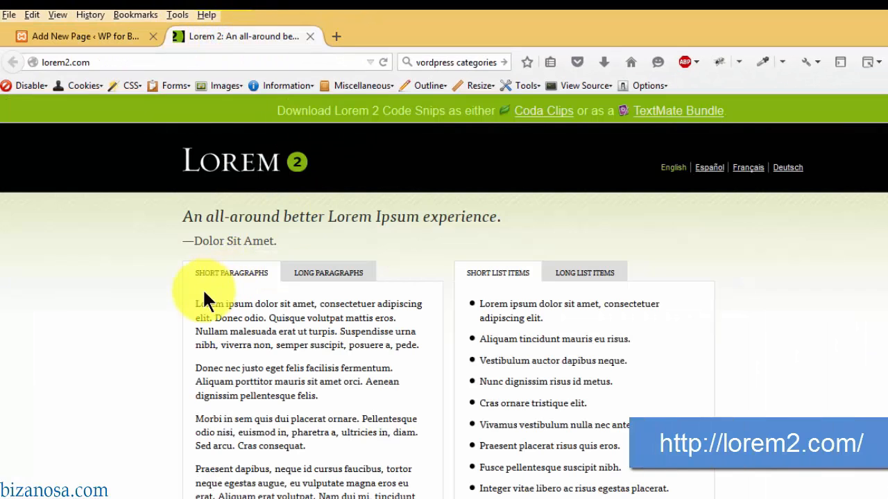
pyautogui.moveTo(194, 303); pyautogui.dragTo(305, 446)
pyautogui.hotkey('ctrl', 'c')
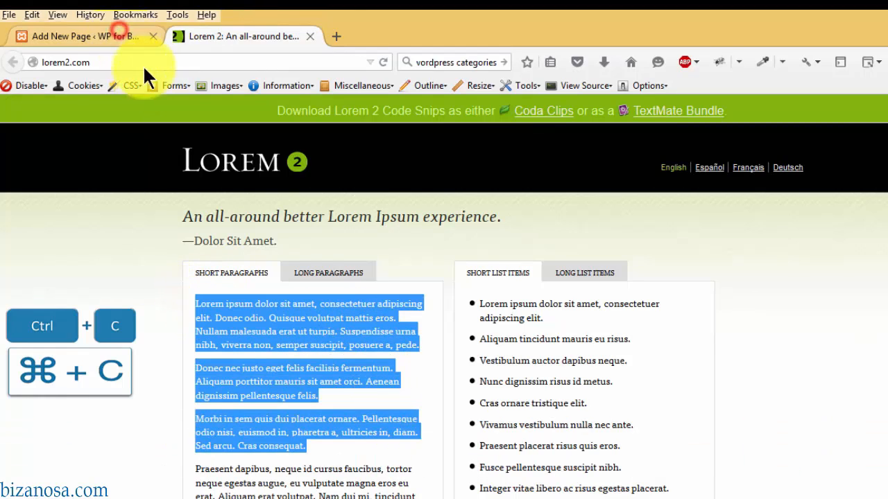
pyautogui.click(120, 33)
pyautogui.click(267, 349)
pyautogui.hotkey('ctrl', 'v')
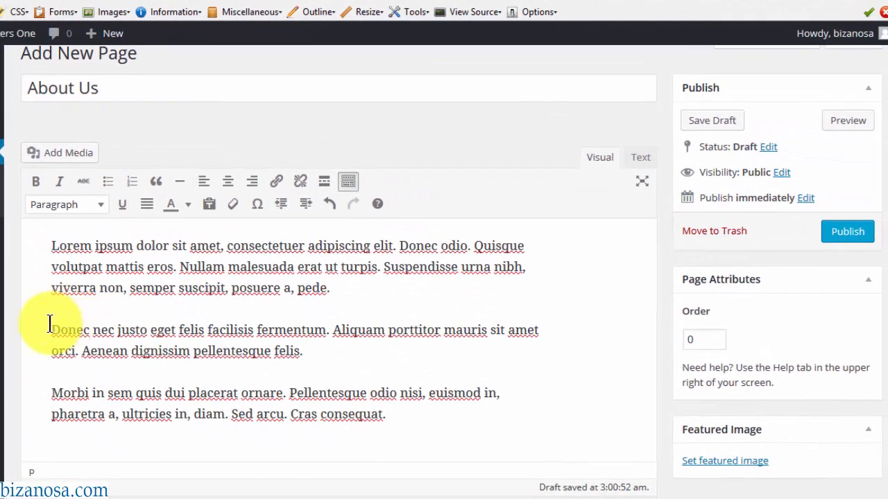
# - Insert 'Donec nec justo' as a Heading 2 above the second paragraph
pyautogui.moveTo(49, 326); pyautogui.dragTo(146, 335)
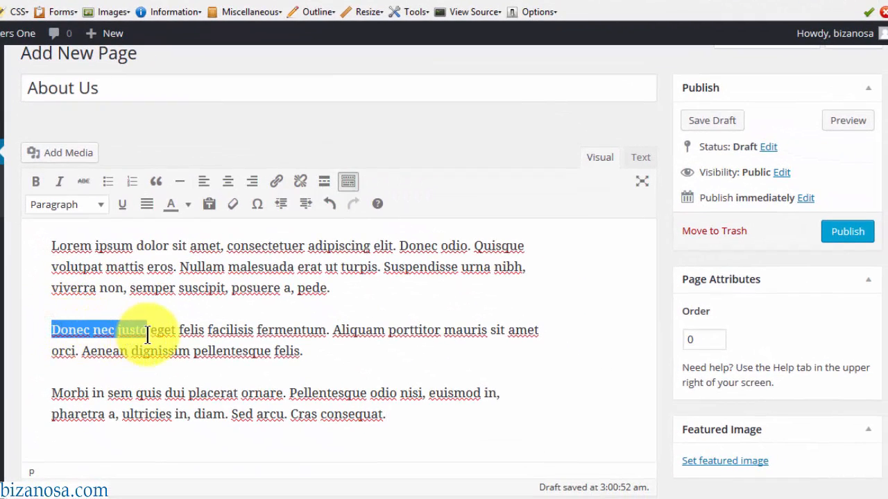
pyautogui.click(51, 326)
pyautogui.press('Return')
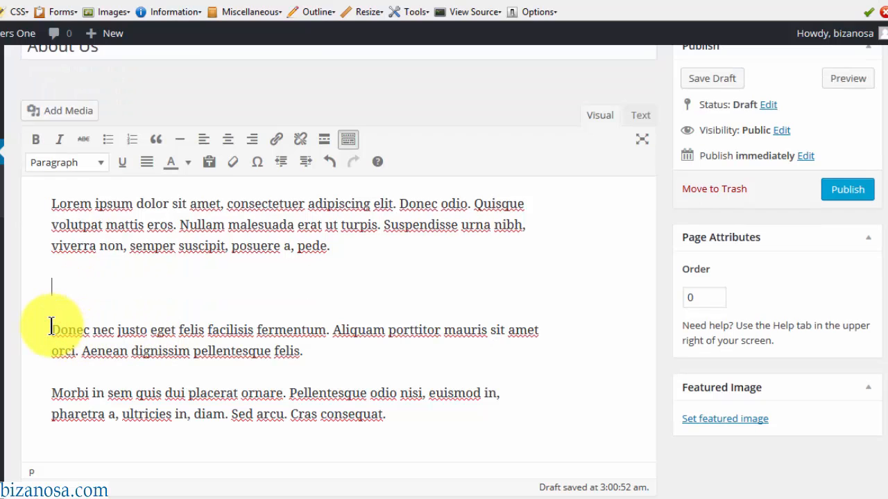
pyautogui.hotkey('ctrl', 'v')
pyautogui.moveTo(170, 293); pyautogui.dragTo(49, 285)
pyautogui.click(103, 163)
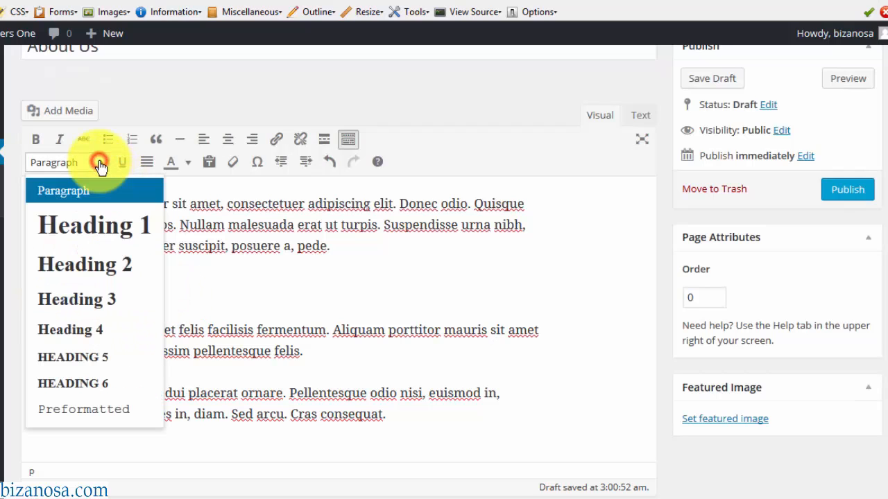
pyautogui.click(93, 279)
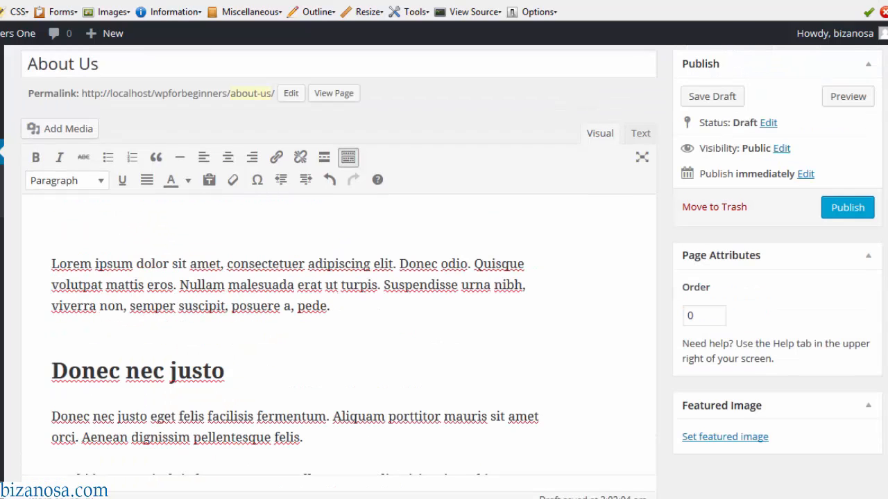
pyautogui.click(63, 234)
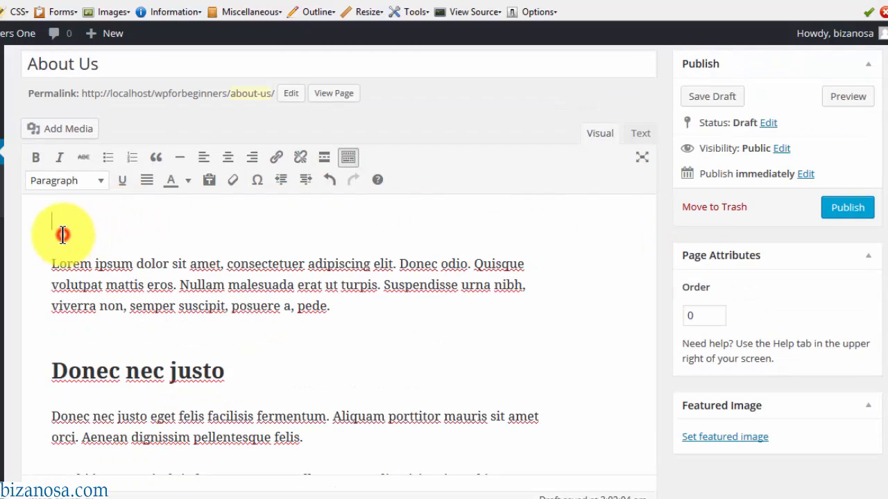
# - Upload the Bizanosa logo and insert it at full size (800 × 320) into the page
pyautogui.click(60, 133)
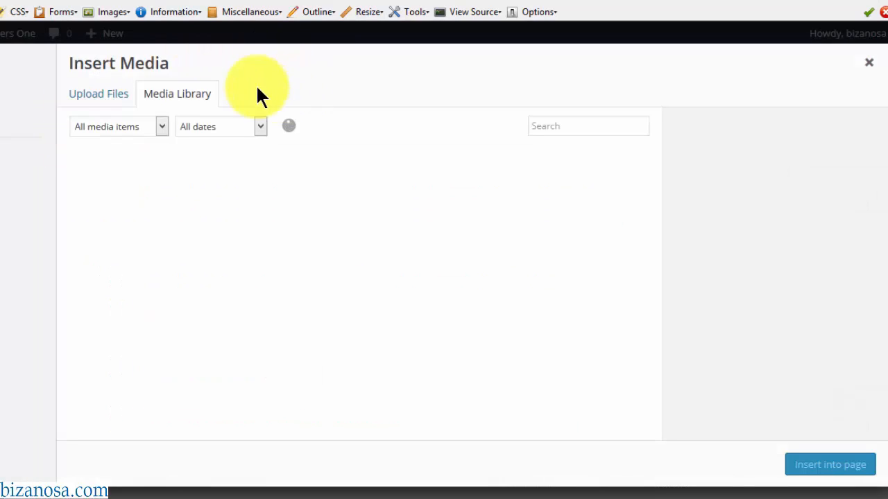
pyautogui.click(98, 93)
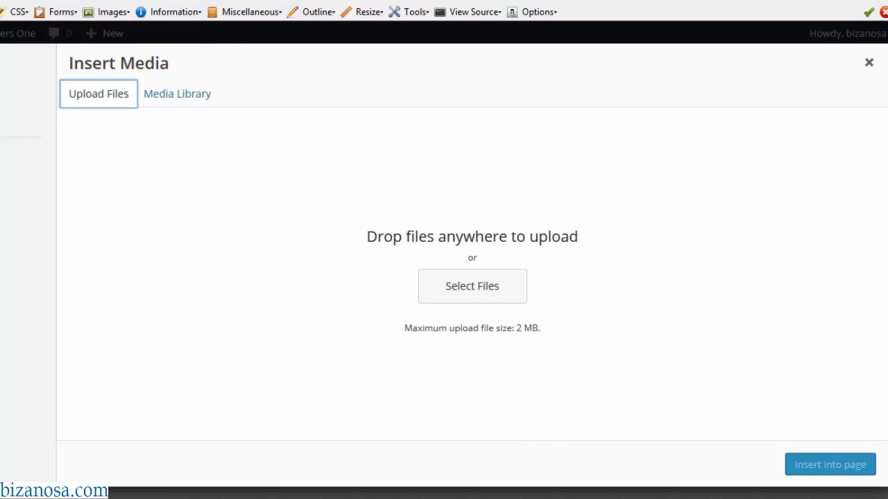
pyautogui.moveTo(767, 196); pyautogui.dragTo(356, 277)
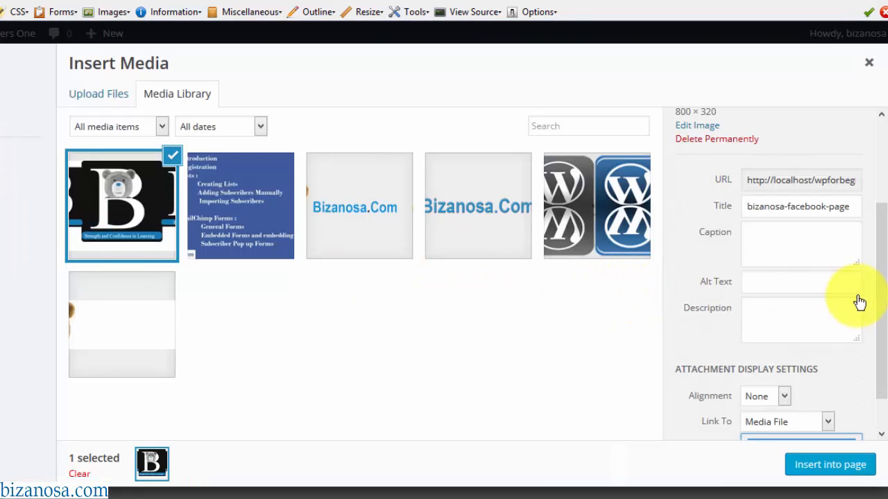
pyautogui.moveTo(879, 288); pyautogui.dragTo(873, 367)
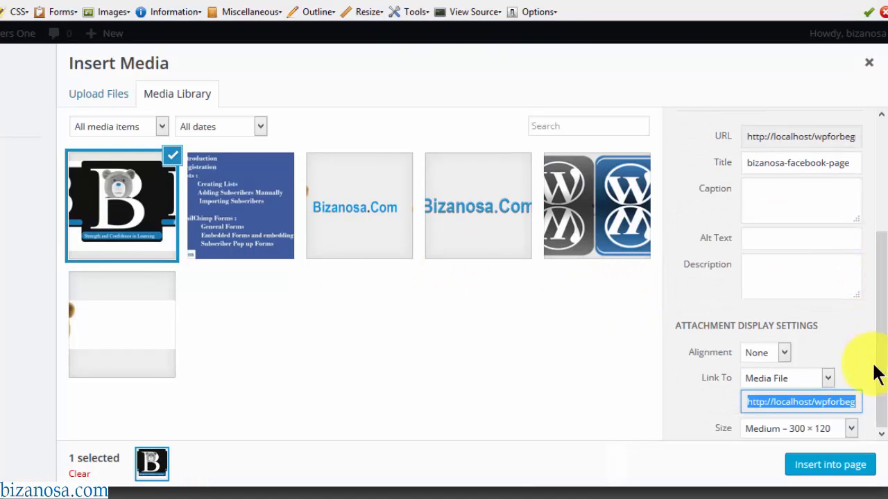
pyautogui.click(856, 429)
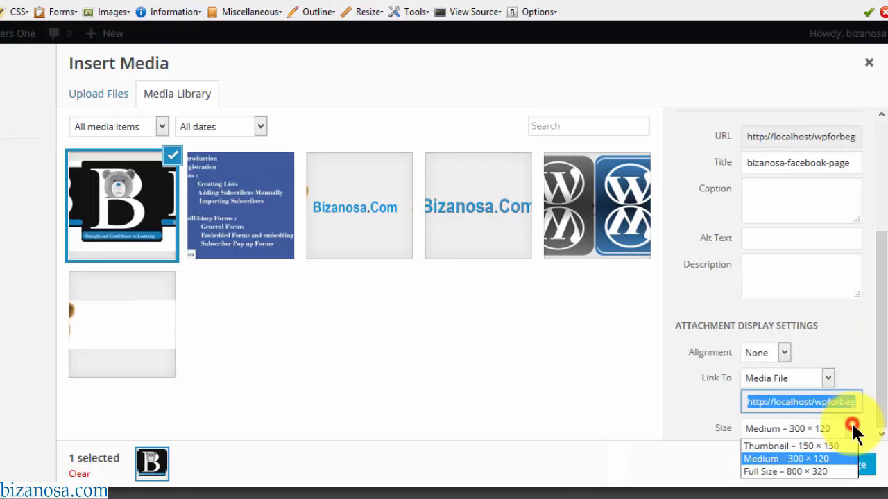
pyautogui.click(824, 474)
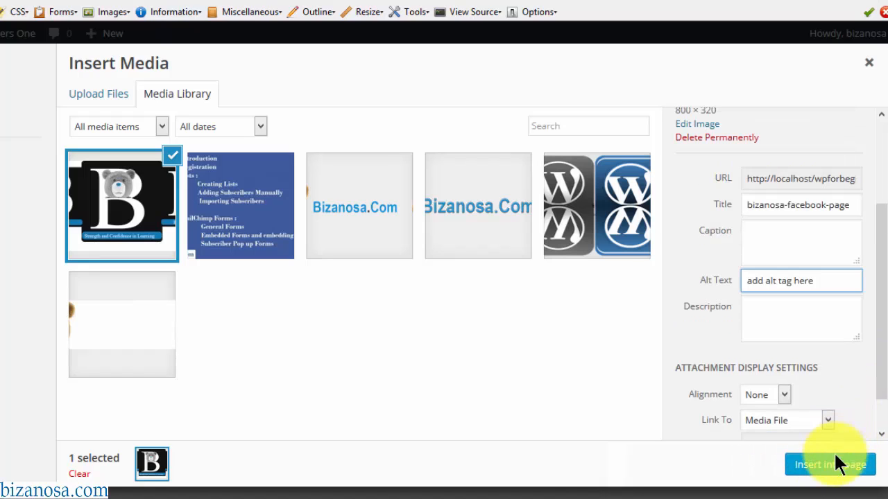
pyautogui.click(836, 464)
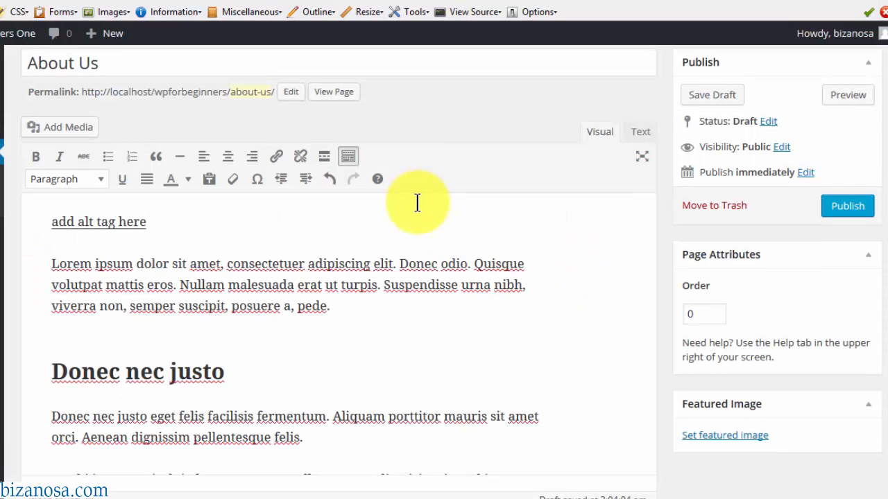
# - Set the same logo image as the About Us page's featured image
pyautogui.scroll(-5, 874, 228)
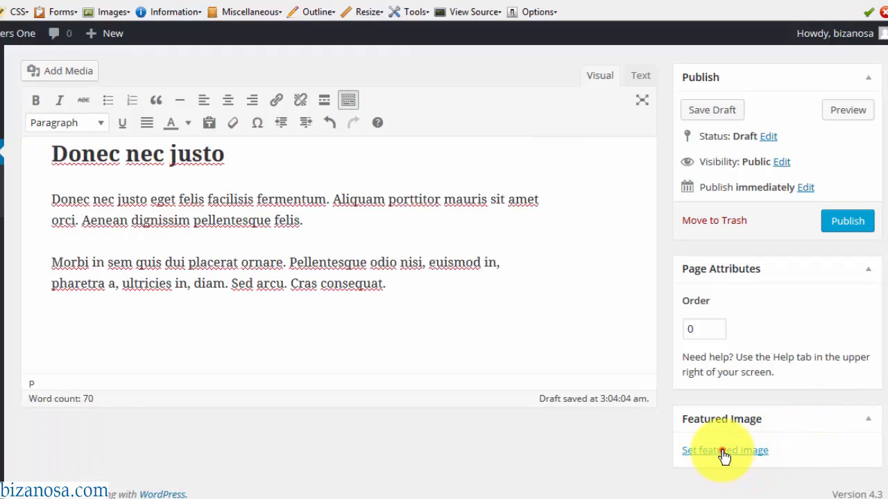
pyautogui.click(725, 451)
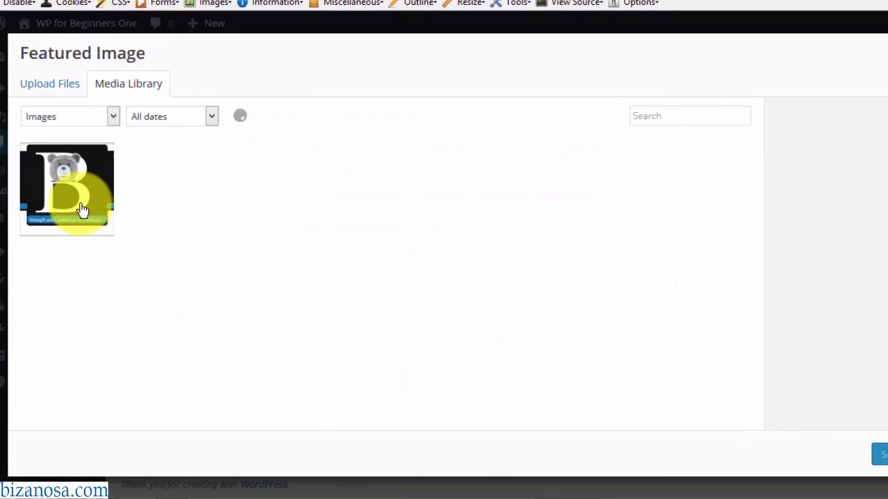
pyautogui.click(61, 181)
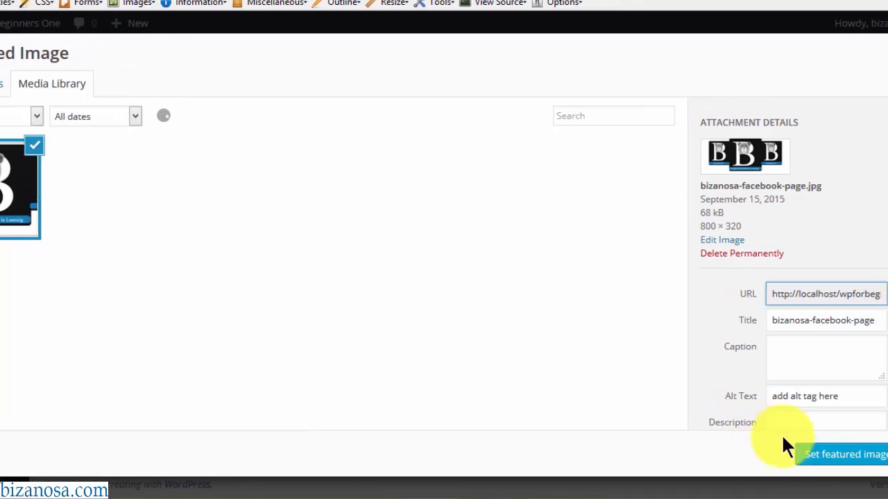
pyautogui.click(857, 454)
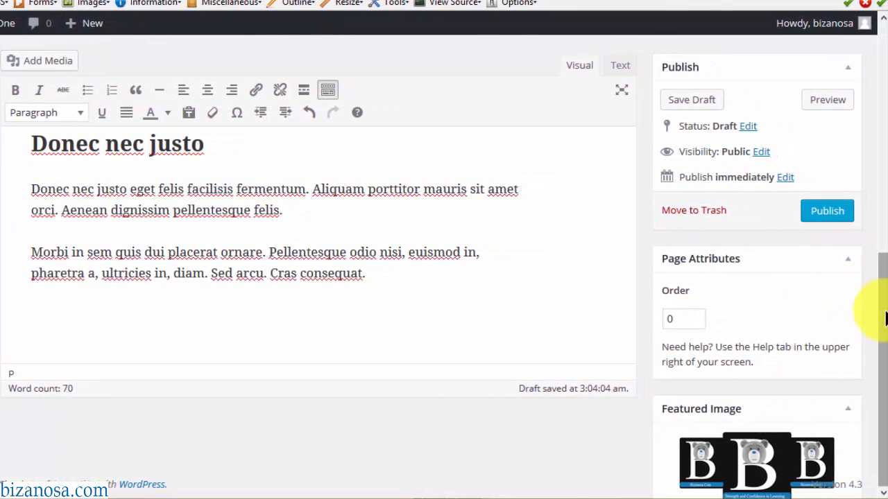
pyautogui.moveTo(886, 318); pyautogui.dragTo(878, 132)
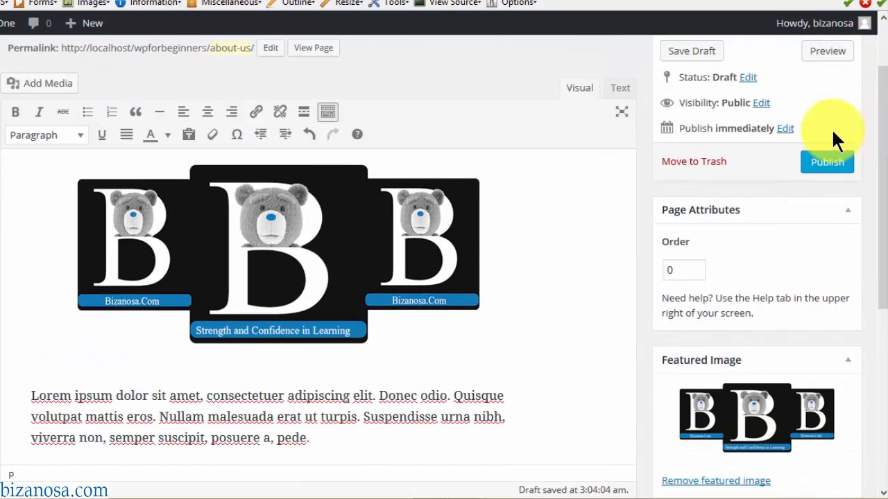
# - Check the publish date and visibility settings, leaving them immediate and public
pyautogui.click(785, 130)
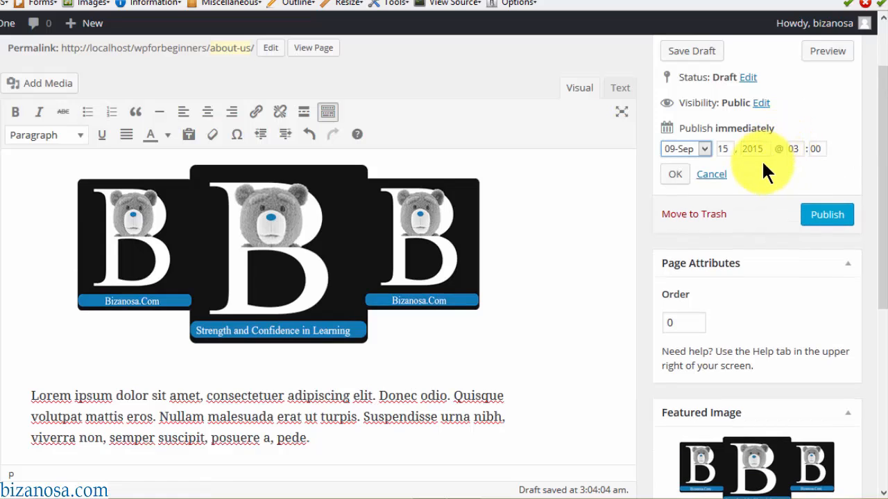
pyautogui.click(675, 176)
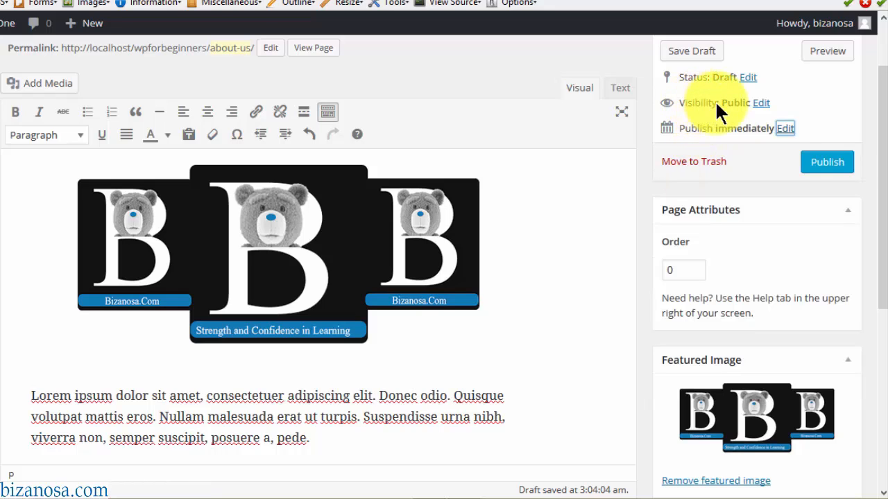
pyautogui.click(761, 104)
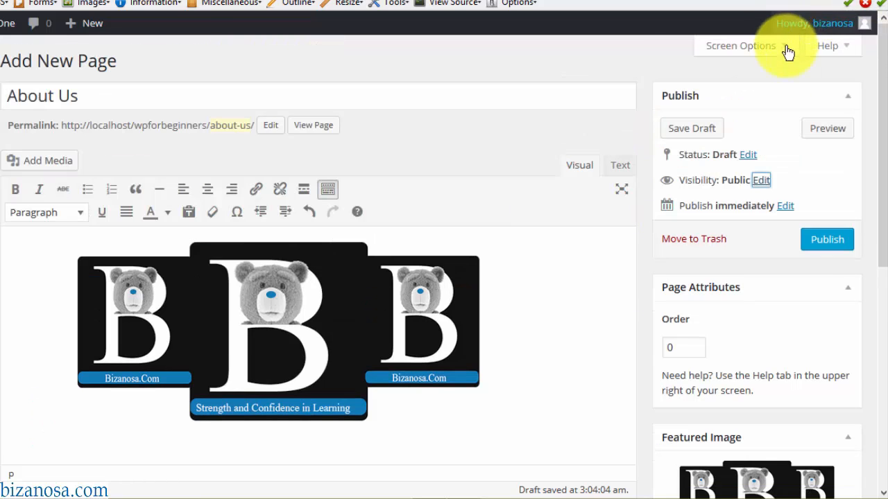
# - Turn on the Discussion, Author and Slug boxes in Screen Options
pyautogui.click(785, 50)
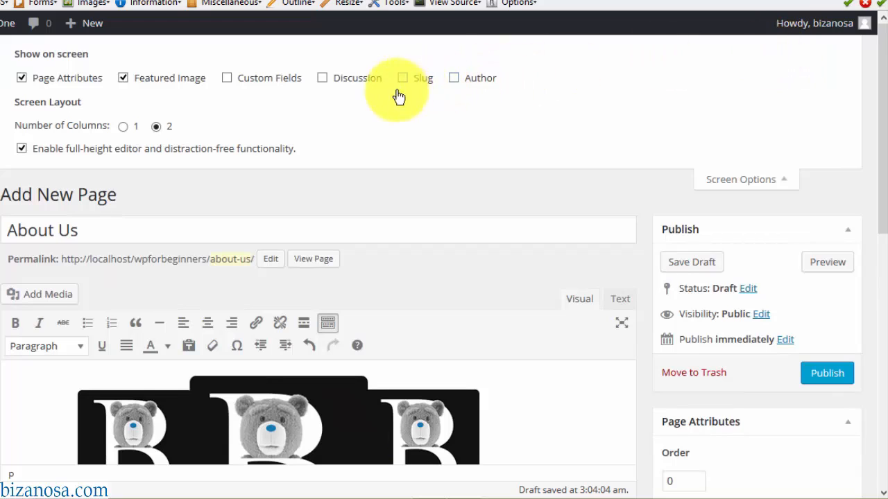
pyautogui.click(323, 78)
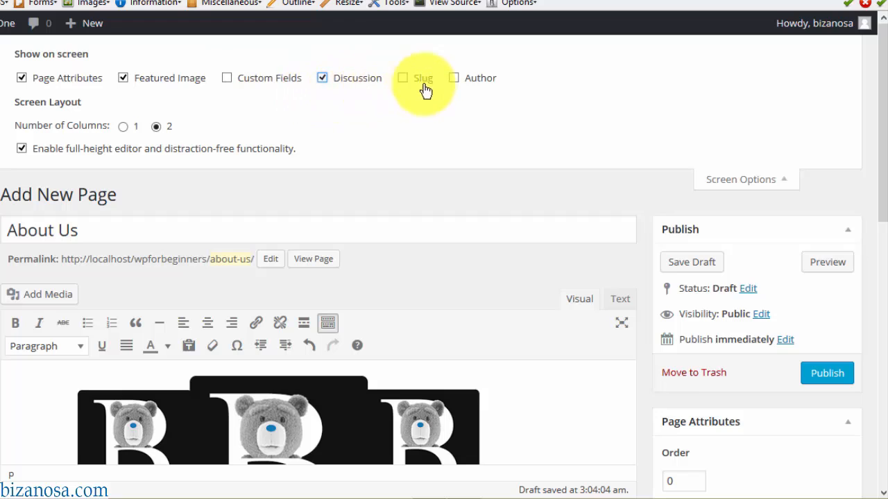
pyautogui.click(454, 81)
pyautogui.click(402, 79)
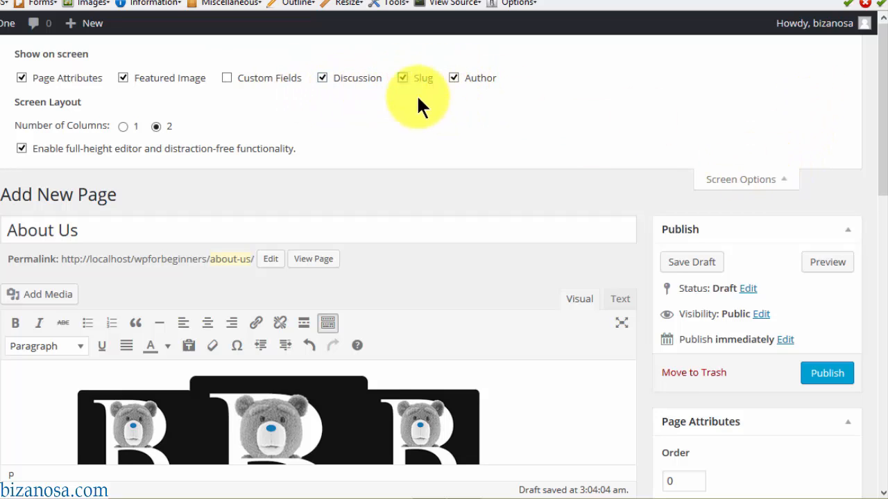
pyautogui.click(762, 179)
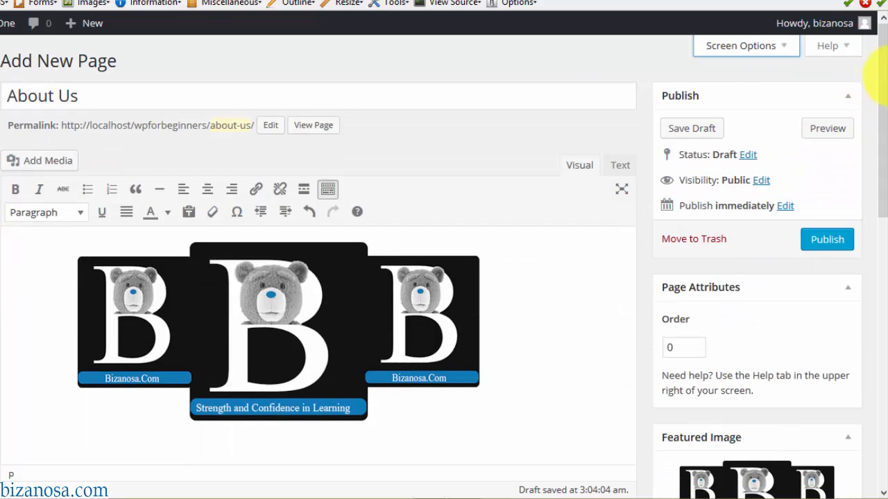
pyautogui.moveTo(883, 62); pyautogui.dragTo(871, 354)
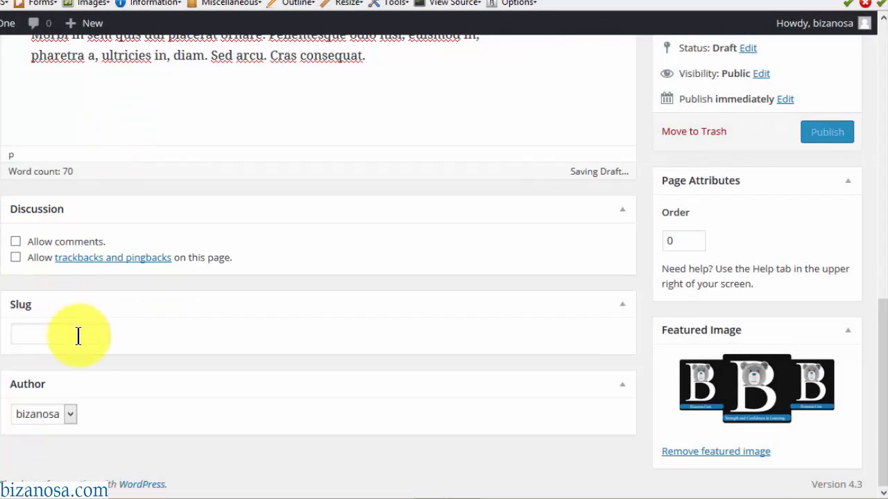
pyautogui.moveTo(882, 335); pyautogui.dragTo(879, 59)
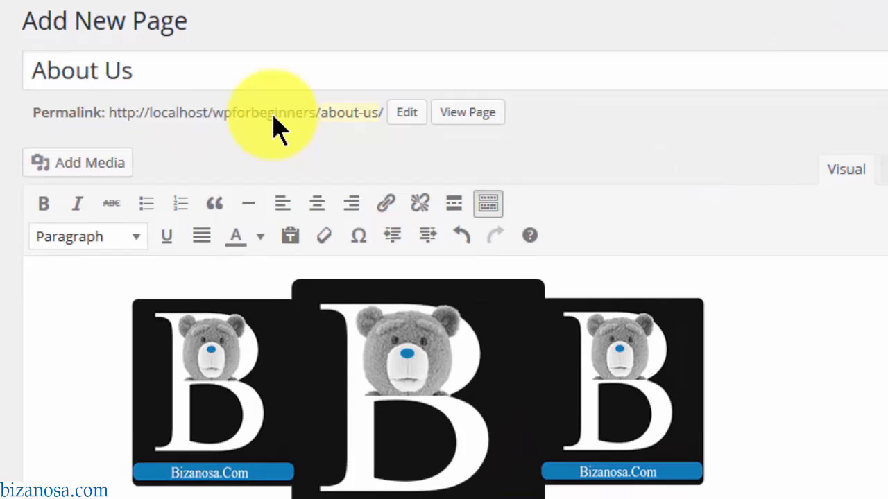
# - Change the slug to about-new-wp, publish the About Us page, and start another page
pyautogui.click(405, 113)
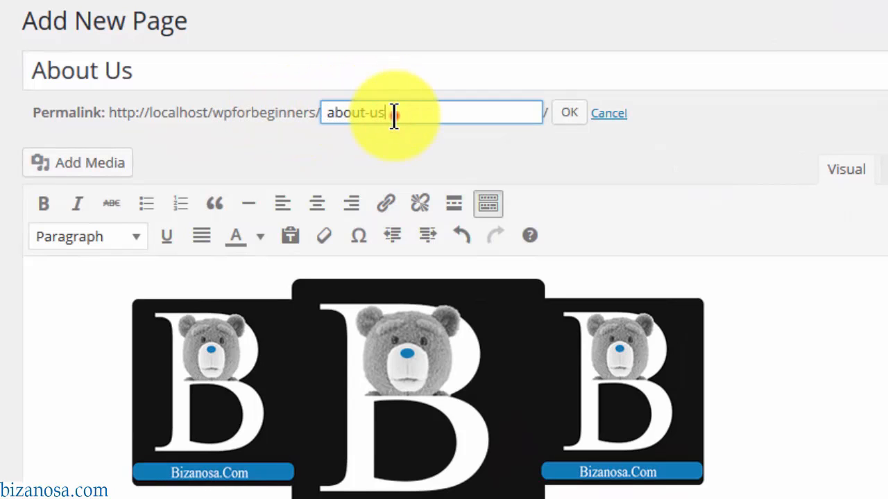
pyautogui.press('BackSpace')
pyautogui.press('BackSpace')
pyautogui.write('new-wp')
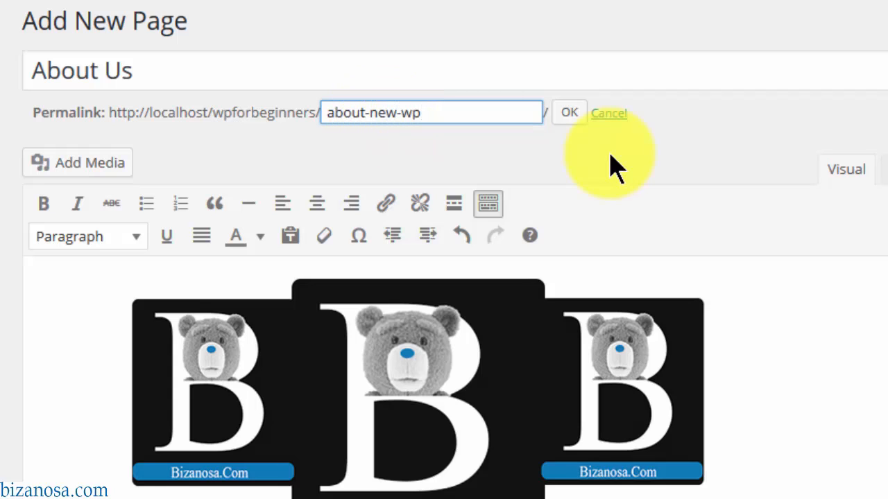
pyautogui.click(569, 113)
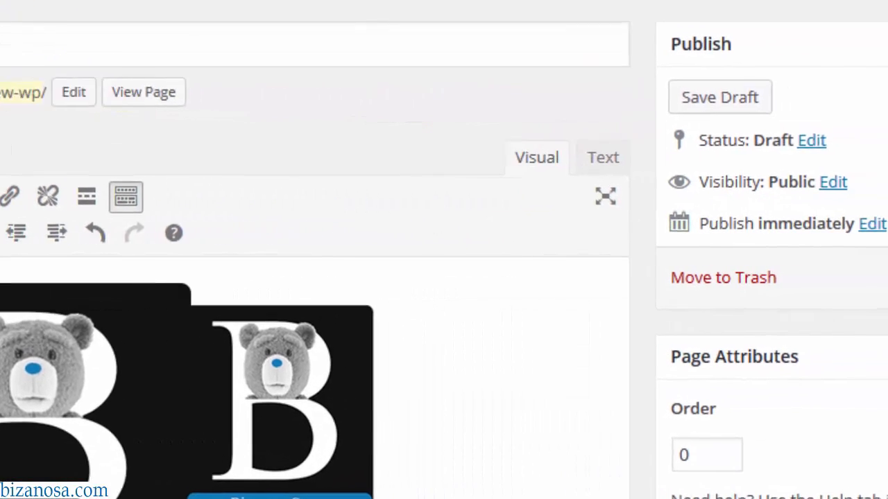
pyautogui.click(832, 291)
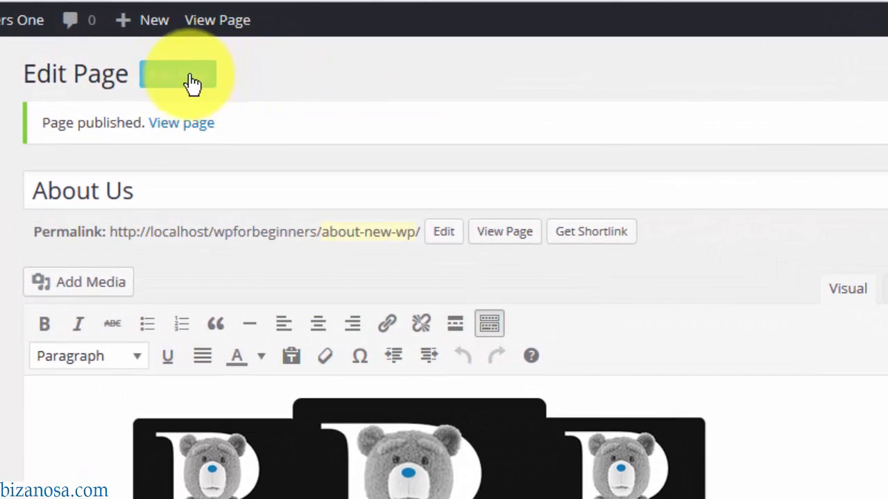
pyautogui.click(186, 77)
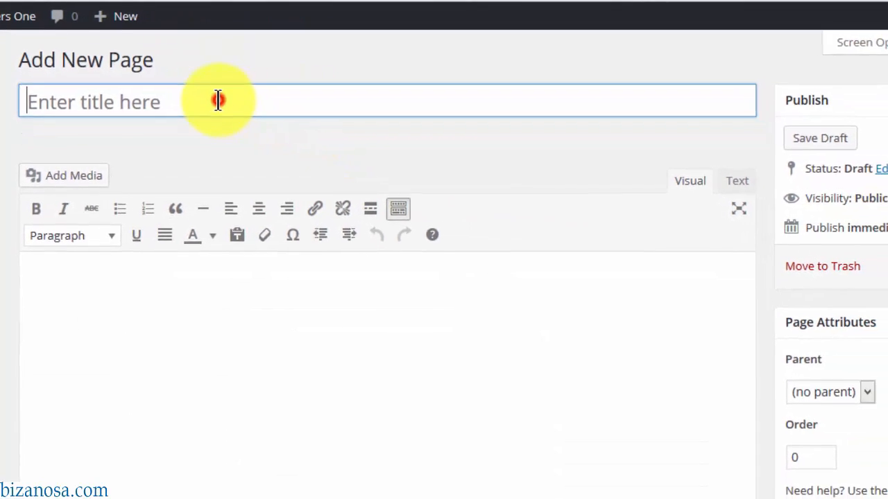
# - Publish a new empty page titled 'Blog' at /blog/
pyautogui.click(217, 100)
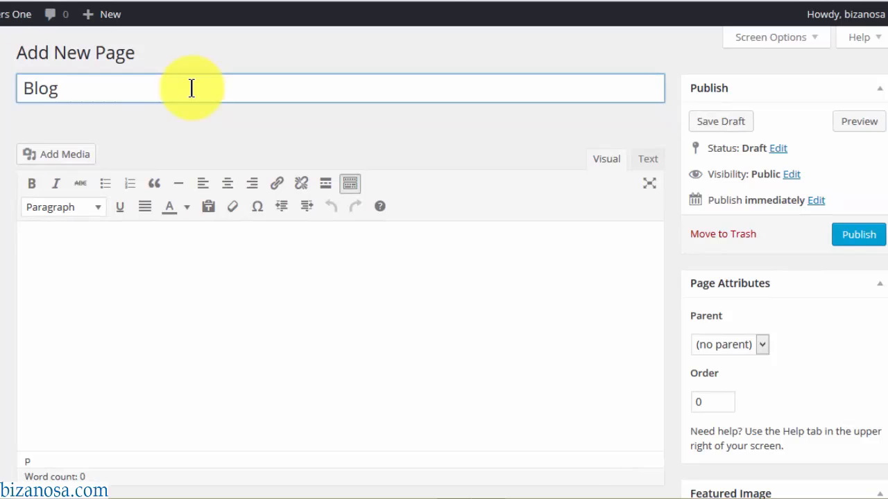
pyautogui.click(856, 239)
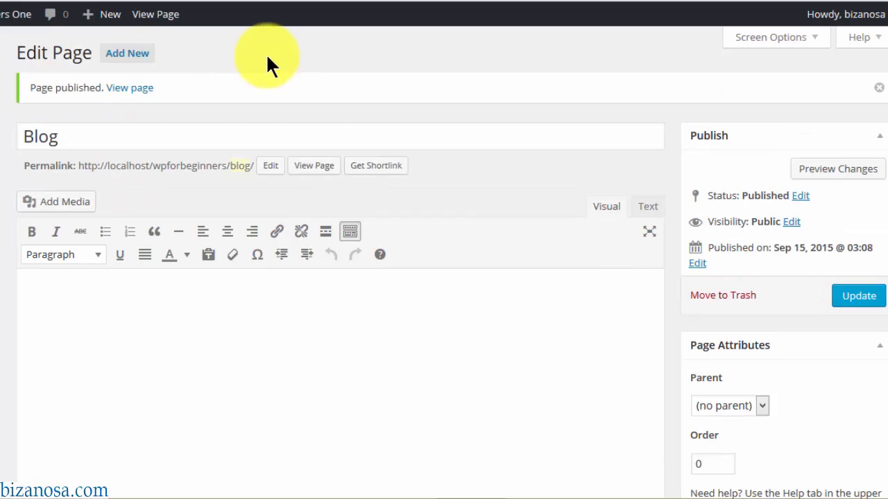
pyautogui.rightClick(124, 95)
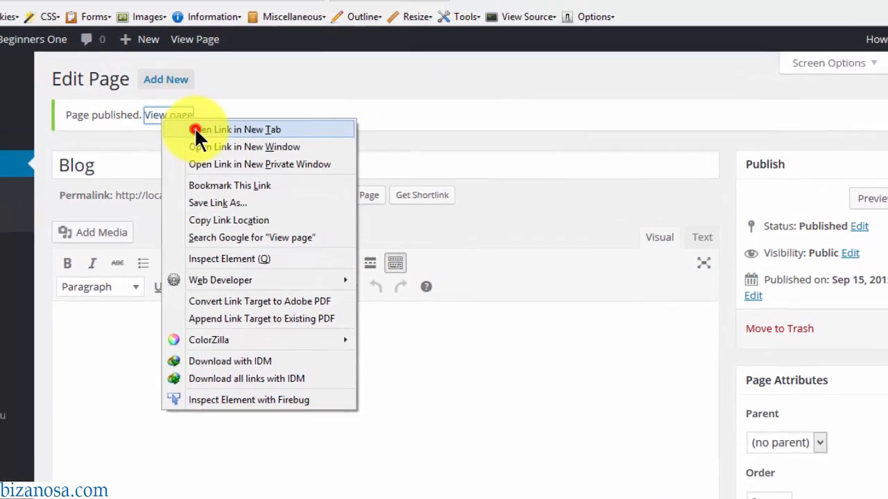
# - Check the live Blog page in a new tab, which shows only its title, then return to its editor
pyautogui.click(154, 99)
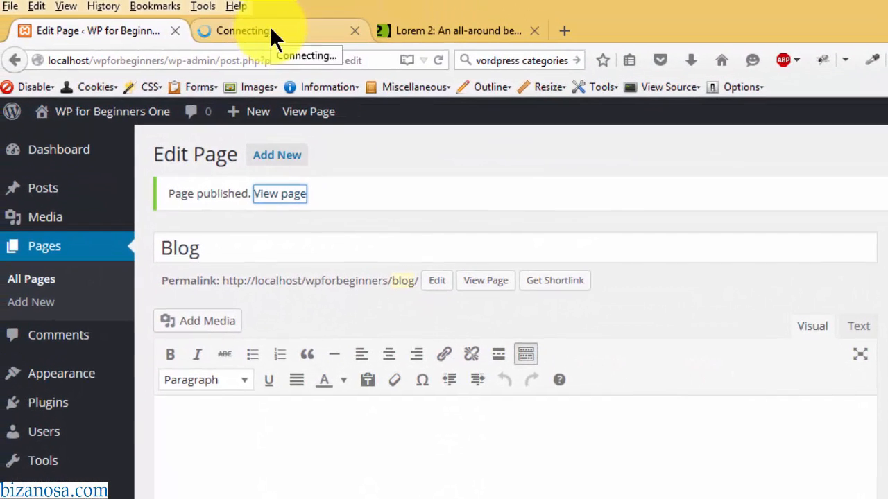
pyautogui.click(271, 30)
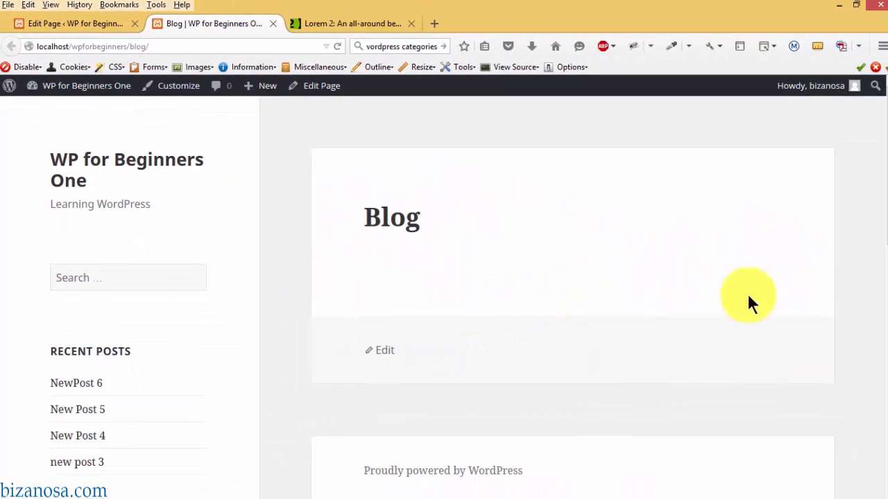
pyautogui.click(104, 24)
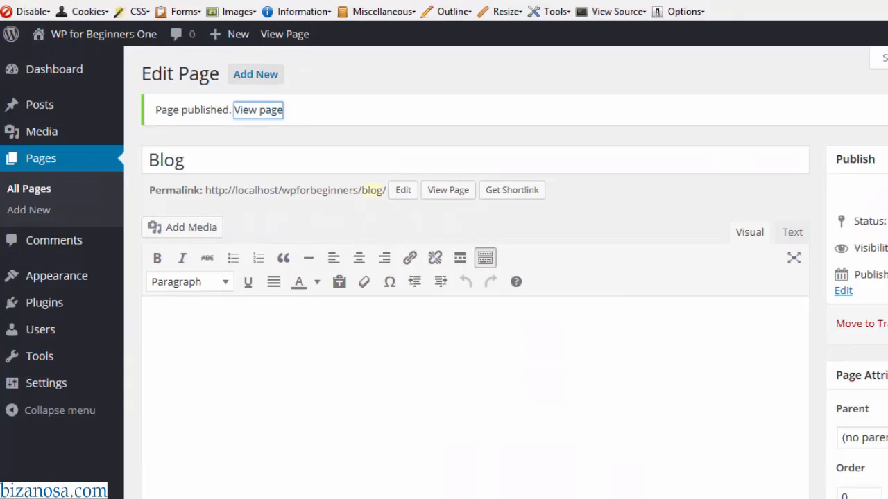
pyautogui.click(319, 90)
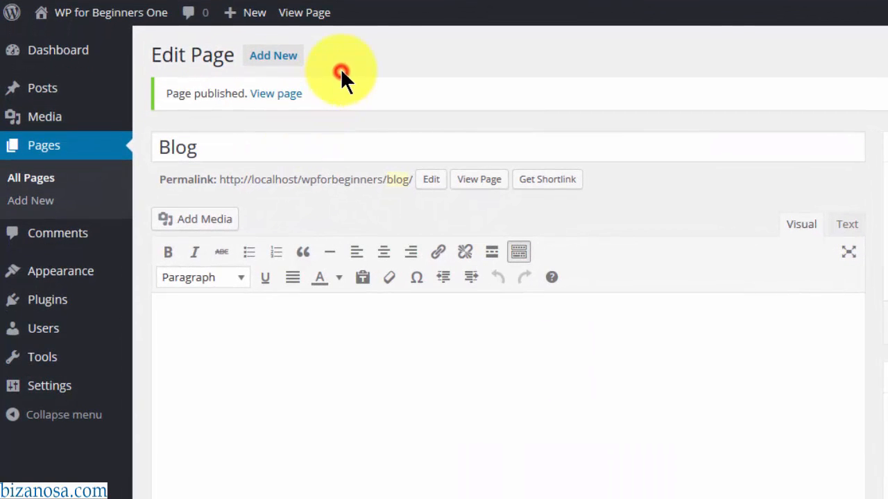
# - Start a new page titled 'Home Page'
pyautogui.click(271, 61)
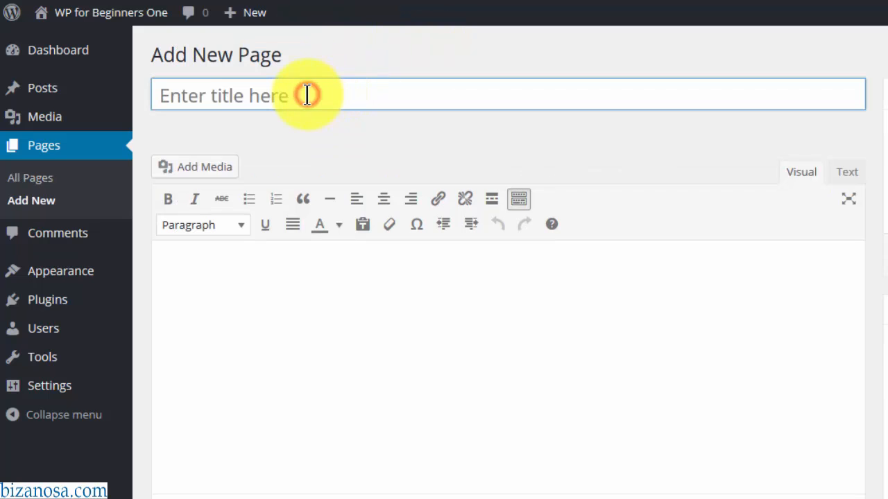
pyautogui.write('Home Page')
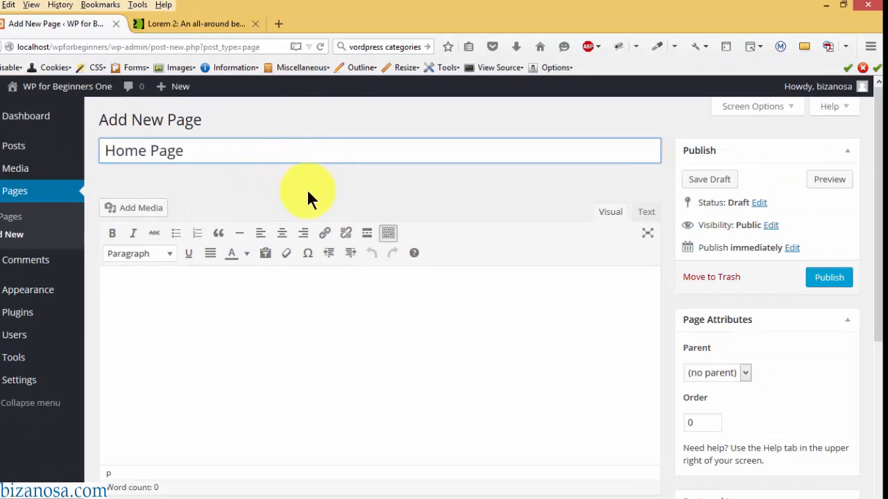
pyautogui.press('Tab')
# - Paste the About us text from wordpress text.txt, keeping only the first lorem ipsum paragraph
pyautogui.moveTo(139, 494)
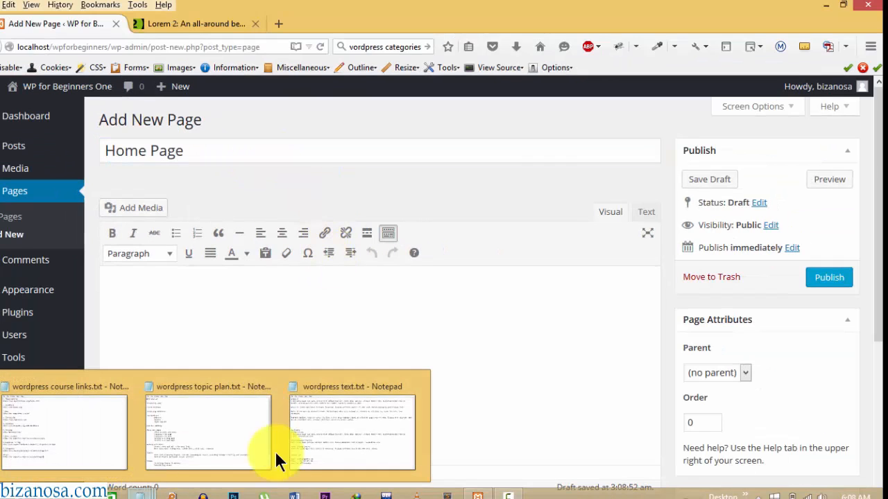
pyautogui.click(318, 436)
pyautogui.moveTo(92, 50); pyautogui.dragTo(461, 182)
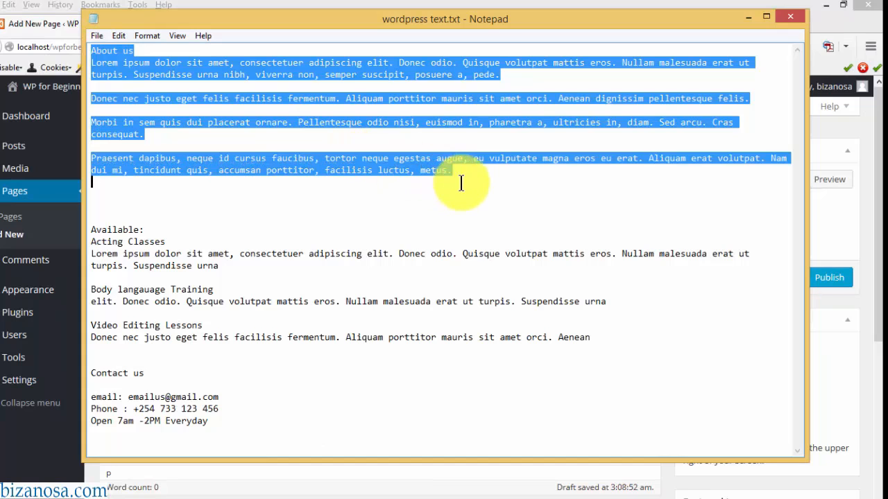
pyautogui.hotkey('ctrl', 'c')
pyautogui.hotkey('alt', 'Tab')
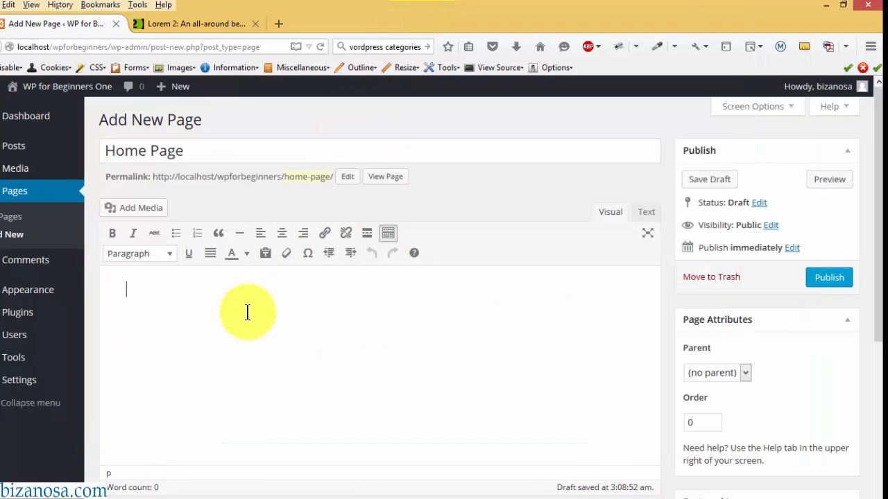
pyautogui.click(140, 295)
pyautogui.hotkey('ctrl', 'v')
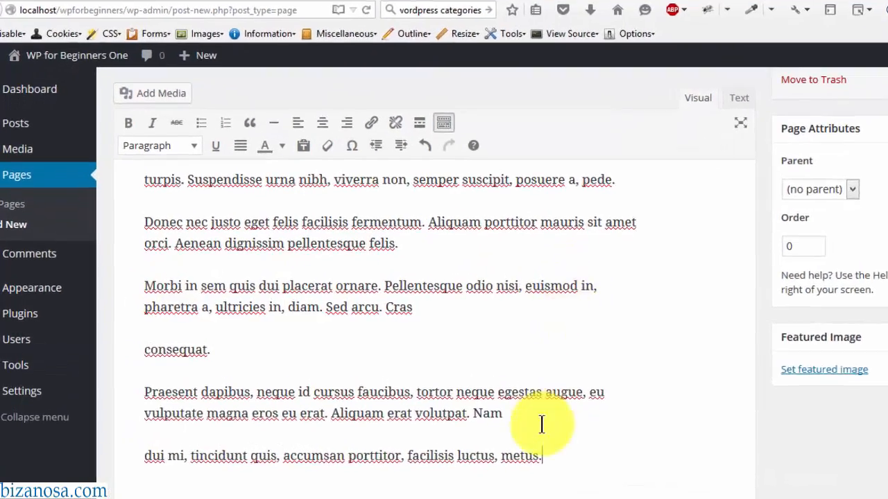
pyautogui.moveTo(485, 436); pyautogui.dragTo(124, 234)
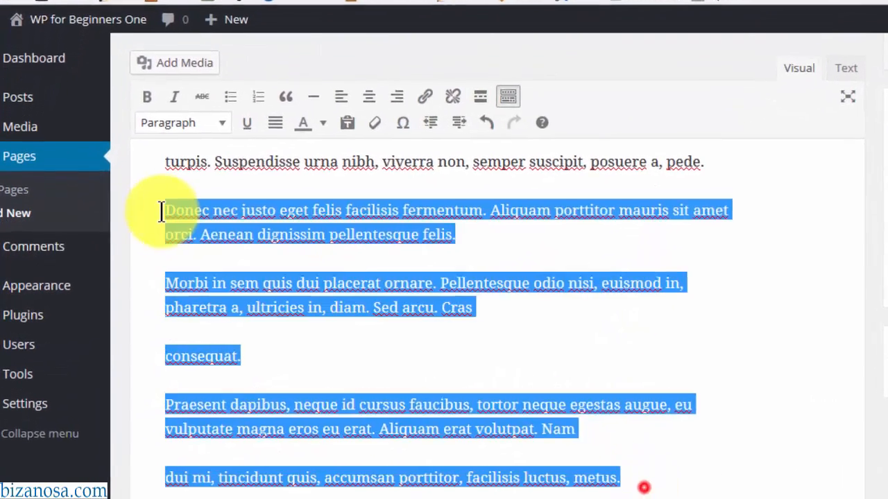
pyautogui.press('BackSpace')
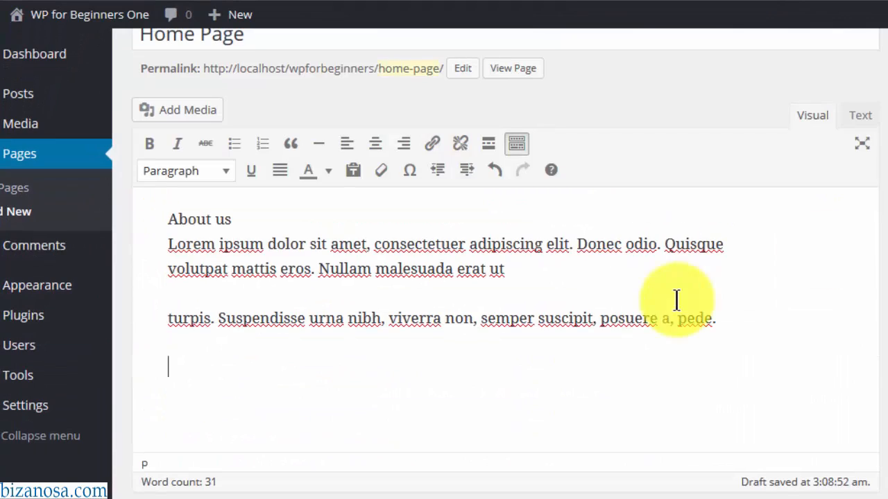
# - Try making About us a Heading 2, undoing it when the paragraph changed too
pyautogui.press('Delete')
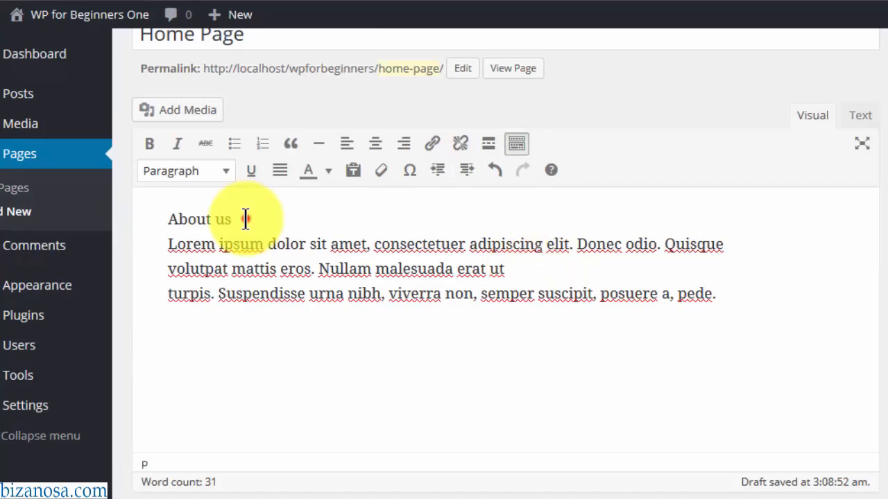
pyautogui.moveTo(242, 219); pyautogui.dragTo(165, 214)
pyautogui.click(225, 171)
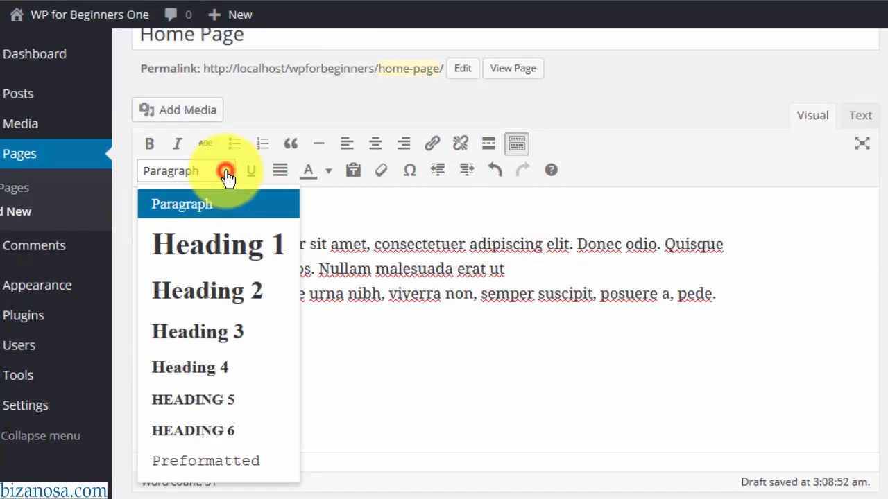
pyautogui.click(222, 293)
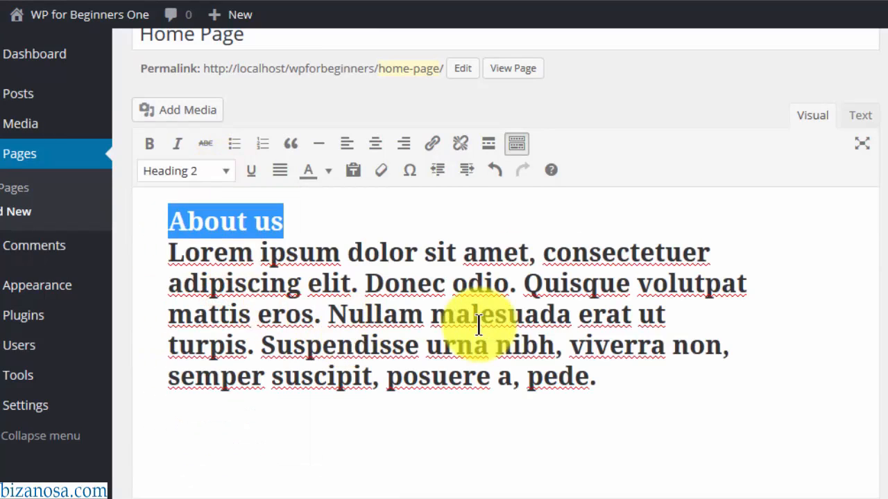
pyautogui.hotkey('ctrl', 'z')
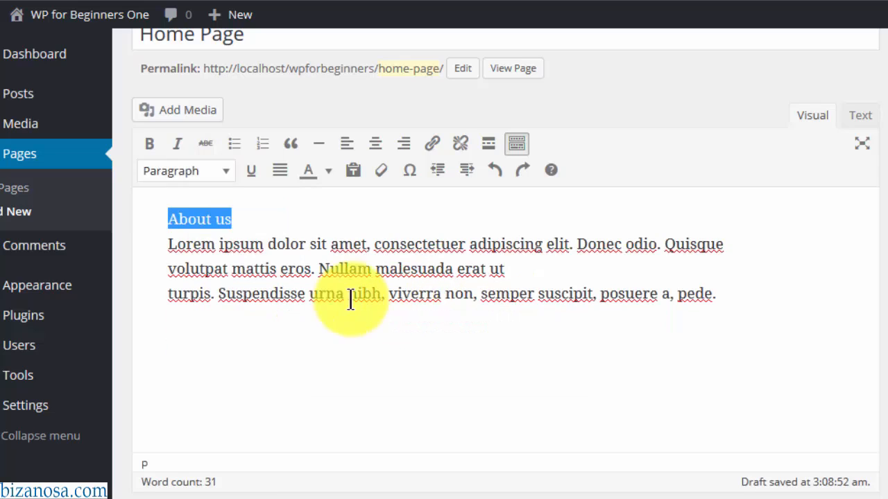
# - Put About us on its own line as Heading 2, then add a new paragraph below the text
pyautogui.click(246, 219)
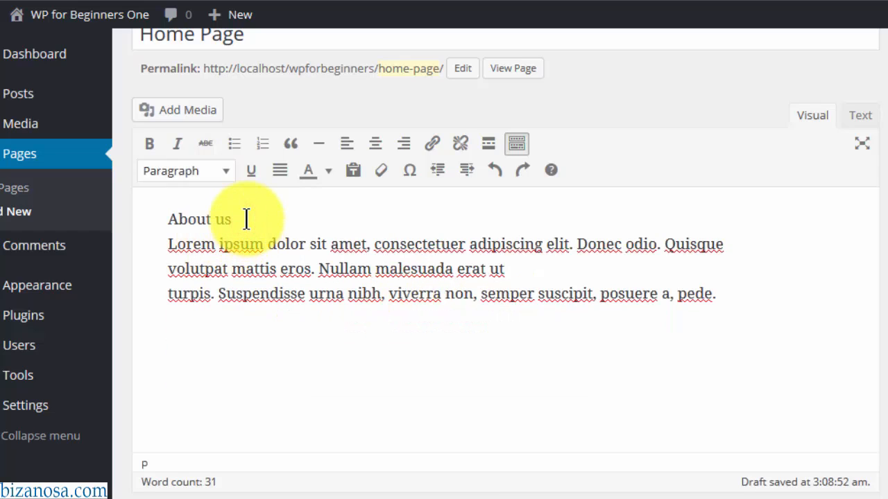
pyautogui.press('Return')
pyautogui.moveTo(239, 219); pyautogui.dragTo(167, 220)
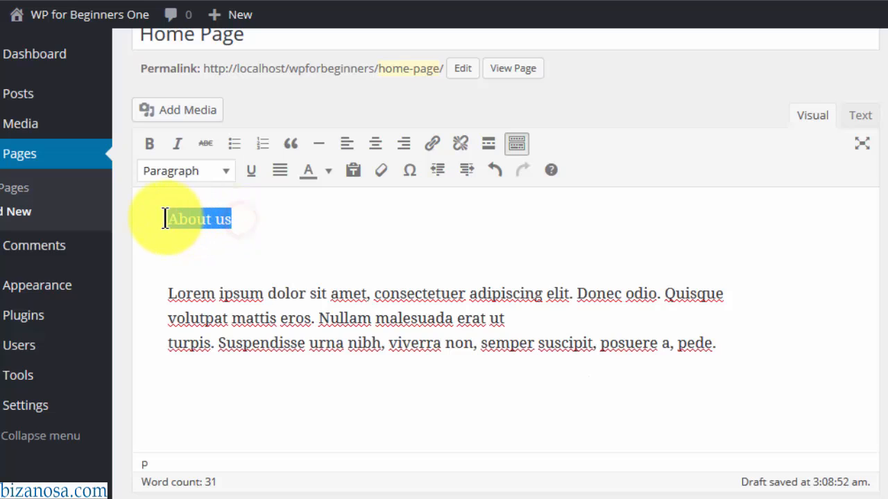
pyautogui.click(226, 179)
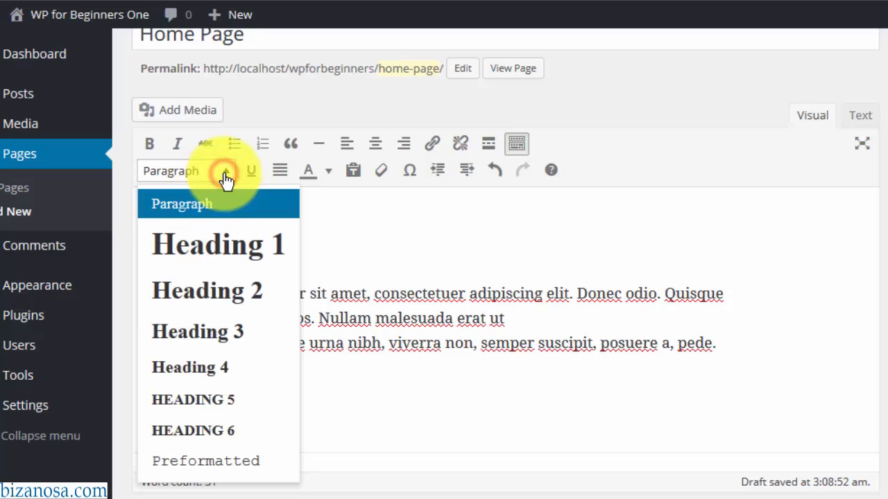
pyautogui.click(235, 308)
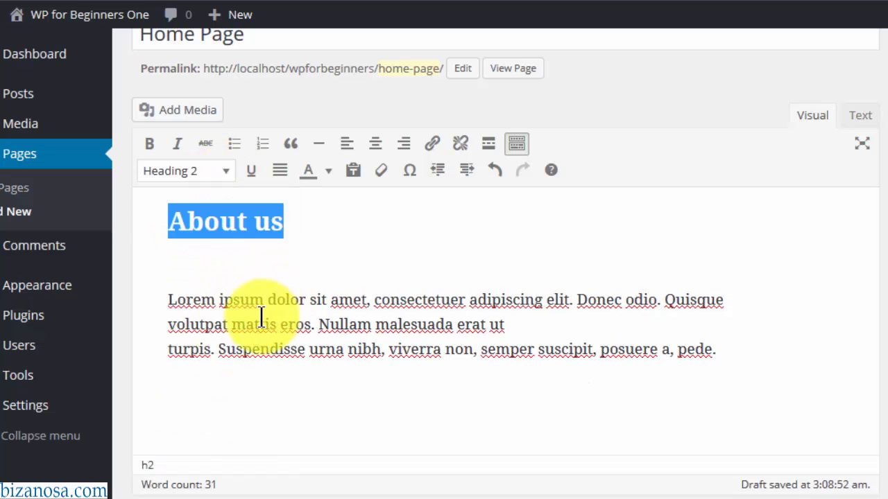
pyautogui.click(163, 291)
pyautogui.press('BackSpace')
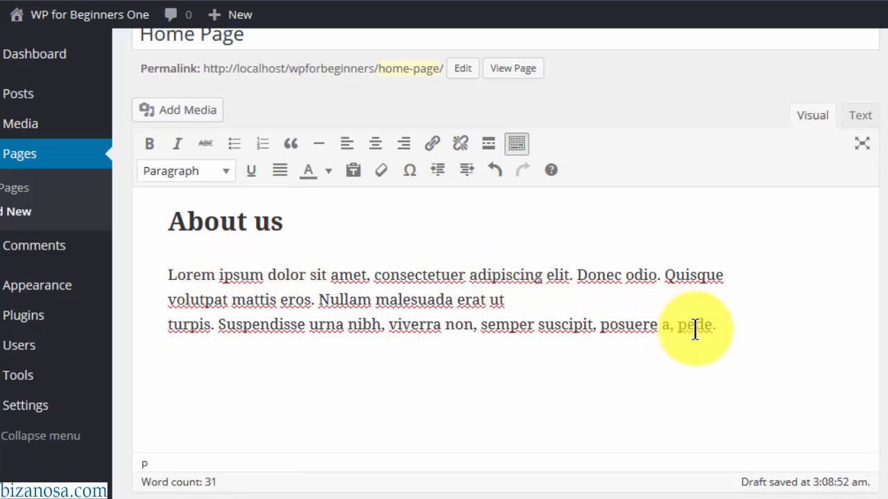
pyautogui.click(728, 333)
pyautogui.press('Return')
pyautogui.press('Return')
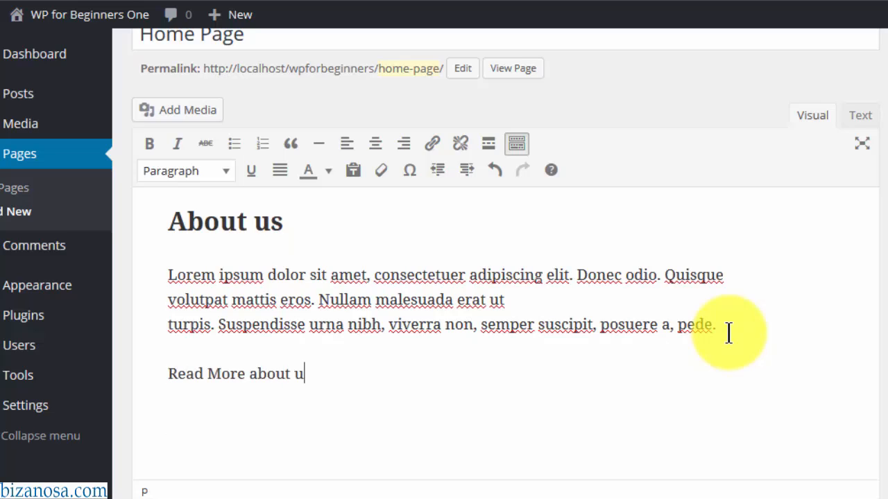
# - Link the 'Read More about us' text to the About Us page, then select the Available services text
pyautogui.moveTo(340, 372); pyautogui.dragTo(164, 373)
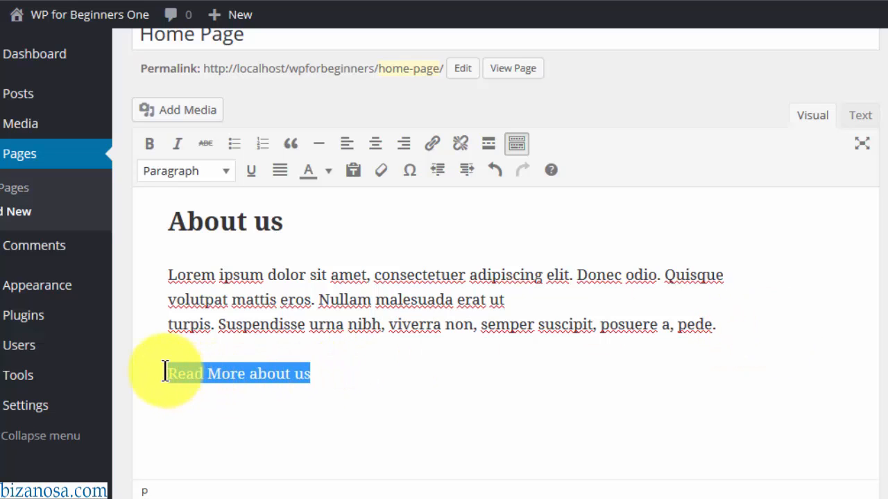
pyautogui.click(432, 145)
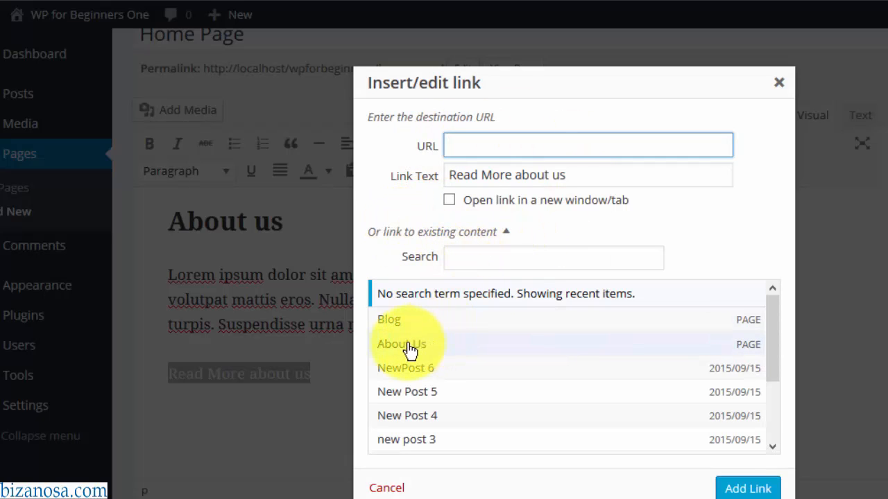
pyautogui.click(405, 345)
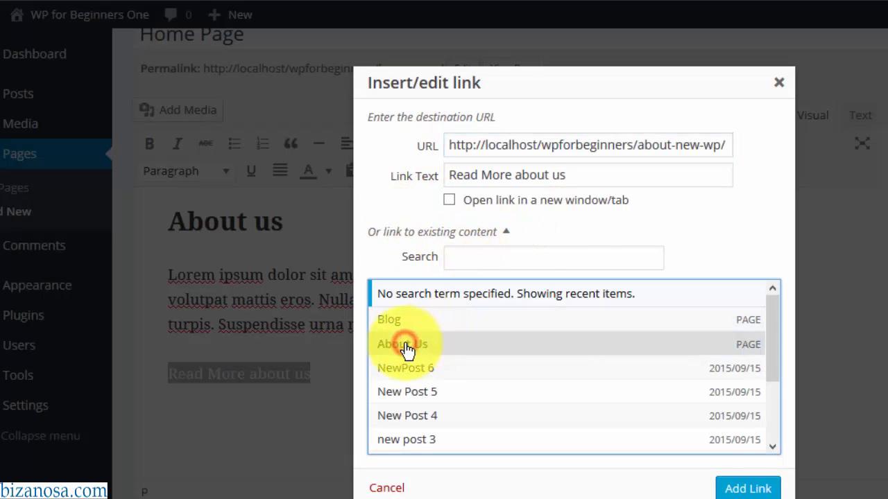
pyautogui.click(748, 489)
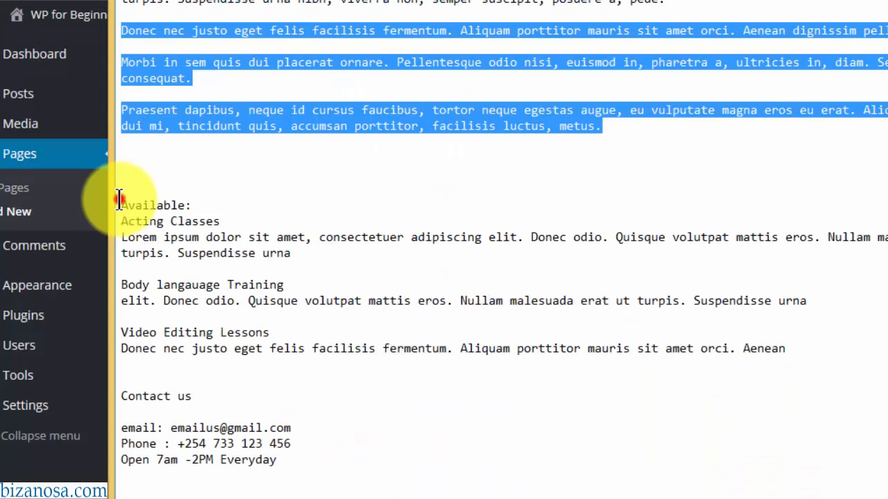
pyautogui.click(119, 196)
pyautogui.moveTo(119, 201); pyautogui.dragTo(794, 349)
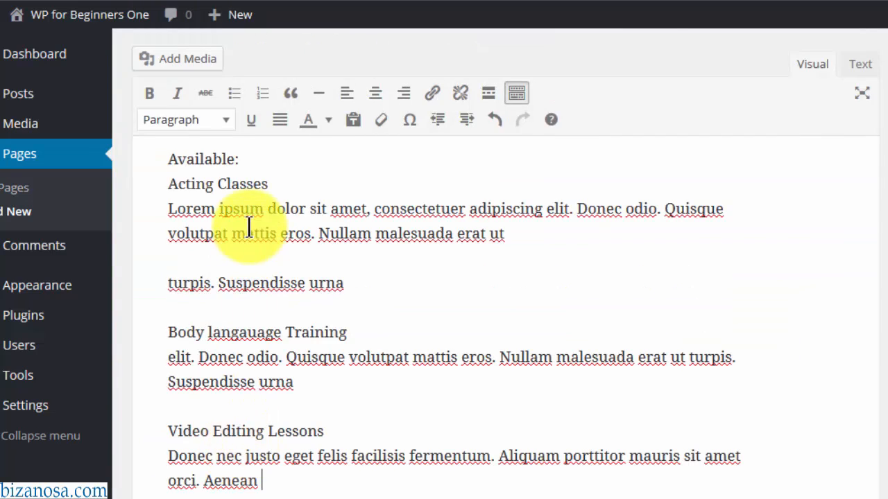
# - Split Available: onto its own line and make it a Heading 2
pyautogui.scroll(2, 636, 245)
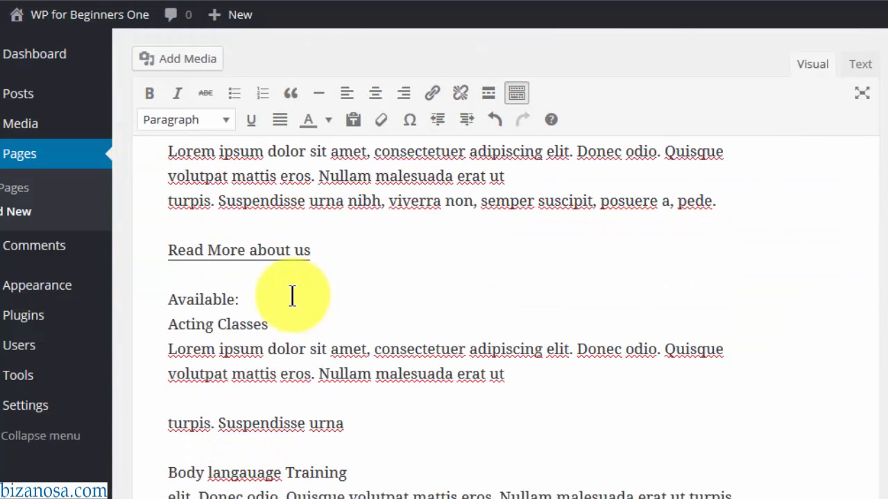
pyautogui.click(257, 300)
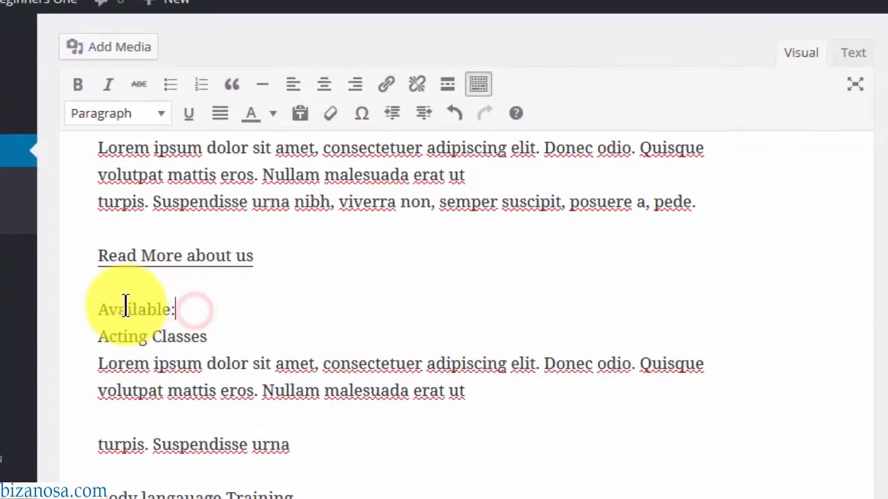
pyautogui.keyDown('shift'); pyautogui.click(84, 306); pyautogui.keyUp('shift')
pyautogui.click(139, 111)
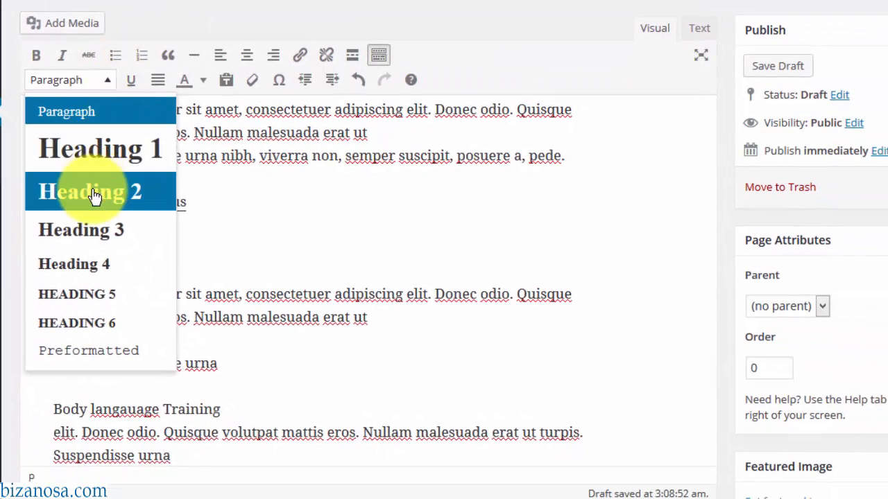
pyautogui.click(95, 196)
pyautogui.hotkey('ctrl', 'z')
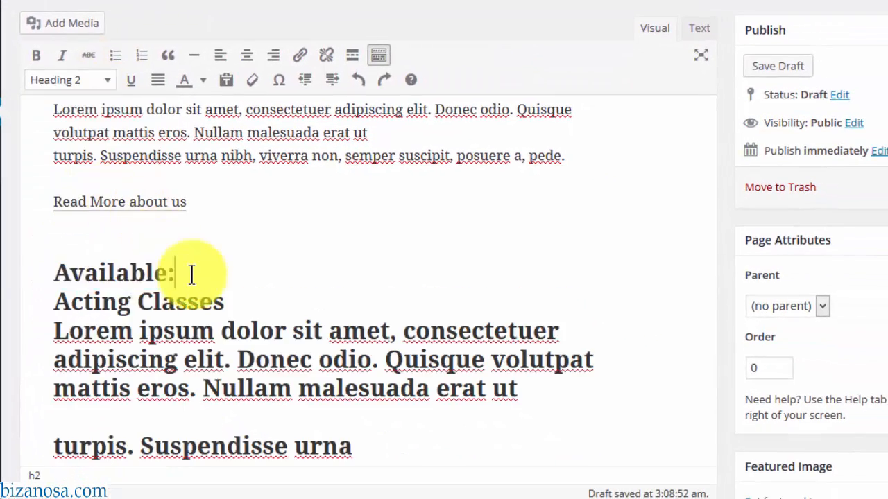
pyautogui.click(58, 271)
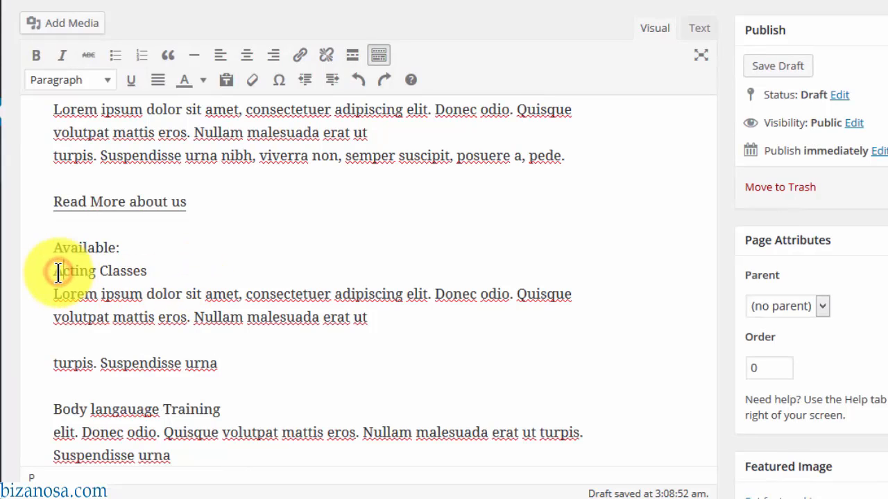
pyautogui.press('Return')
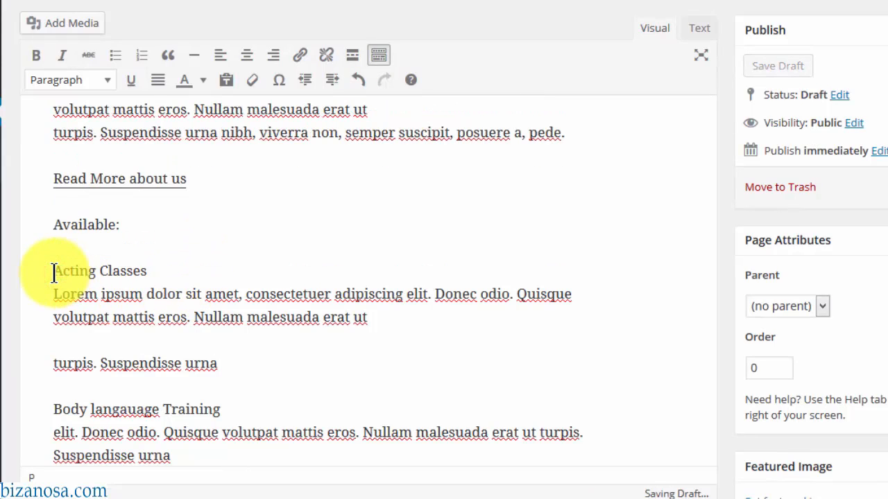
pyautogui.moveTo(129, 224); pyautogui.dragTo(51, 224)
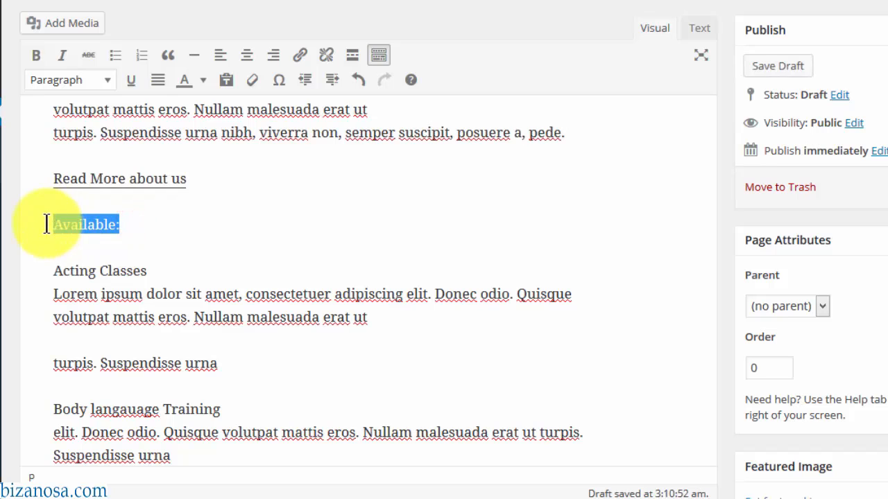
pyautogui.click(107, 82)
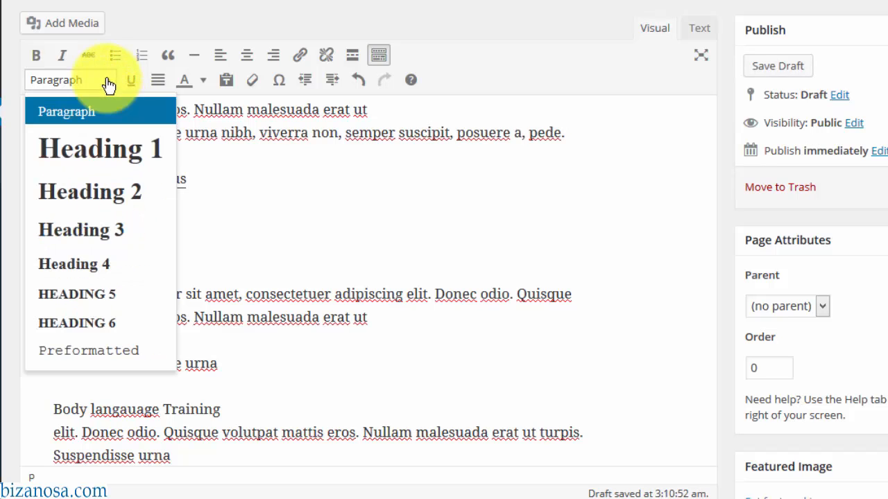
pyautogui.click(95, 188)
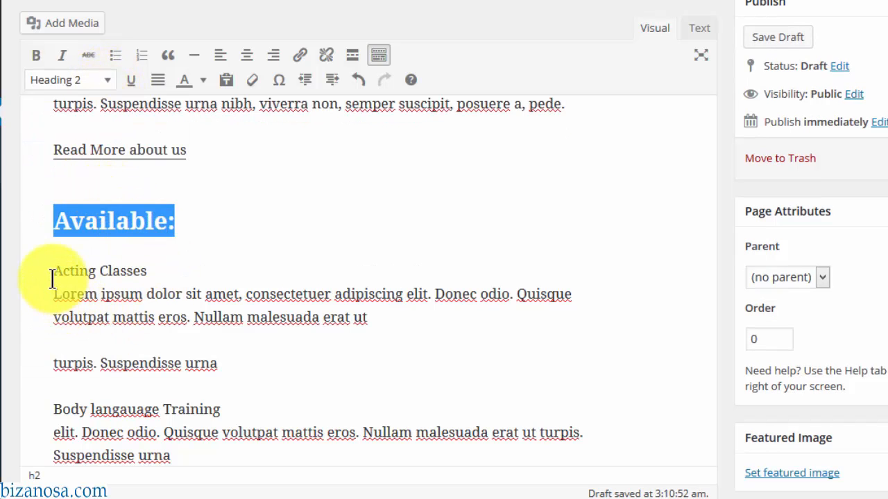
# - Make Acting Classes a separate Heading 3
pyautogui.click(164, 271)
pyautogui.press('Return')
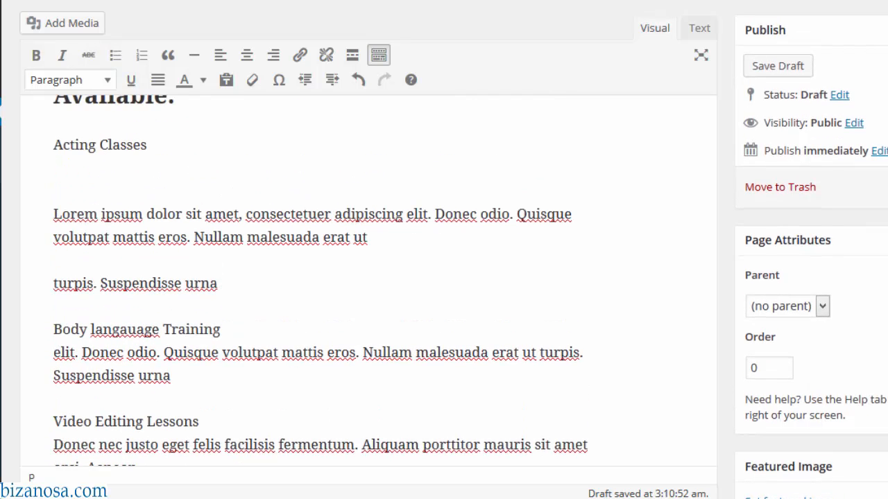
pyautogui.moveTo(158, 155); pyautogui.dragTo(52, 151)
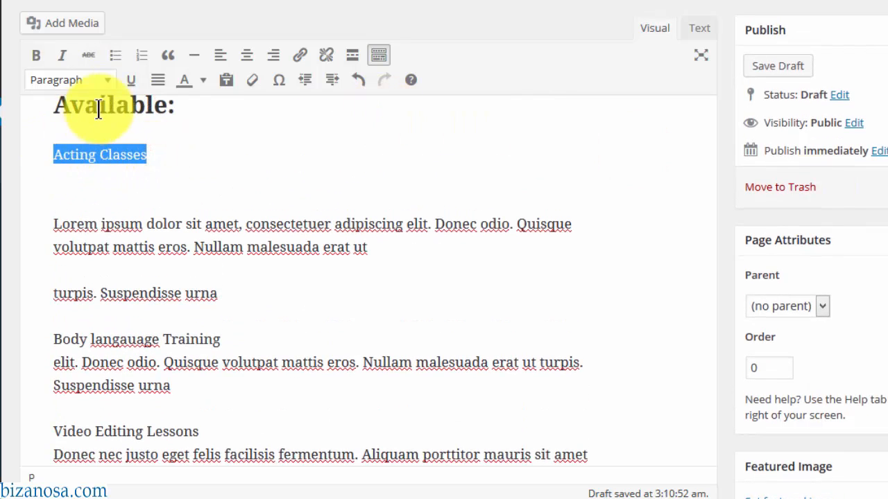
pyautogui.click(107, 81)
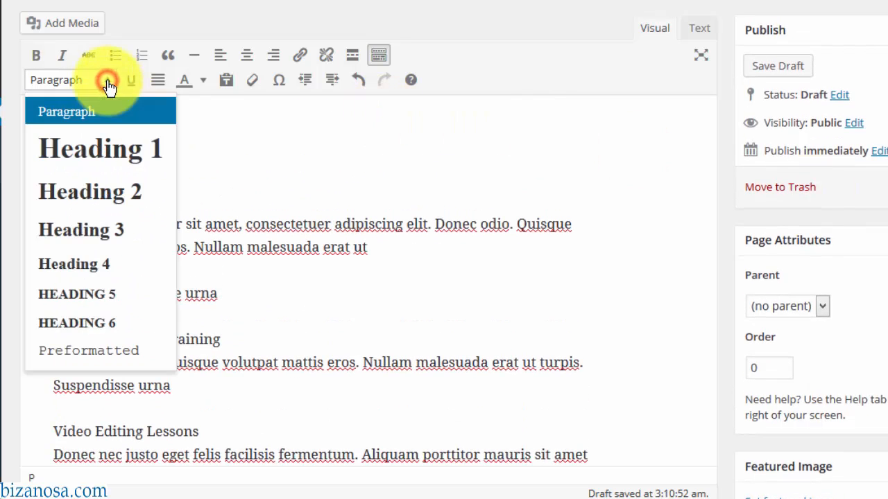
pyautogui.click(97, 241)
# - Make Body langauage Training a separate Heading 3
pyautogui.click(229, 298)
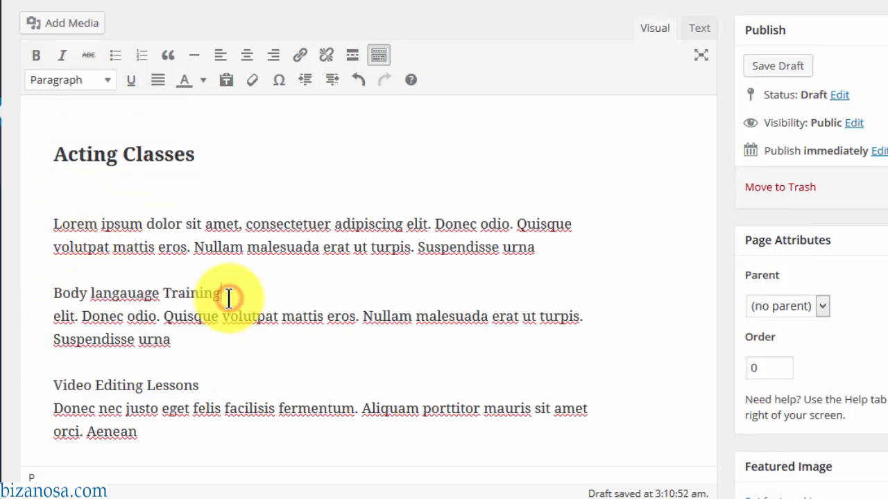
pyautogui.press('Return')
pyautogui.scroll(-1, 229, 300)
pyautogui.scroll(-1, 229, 300)
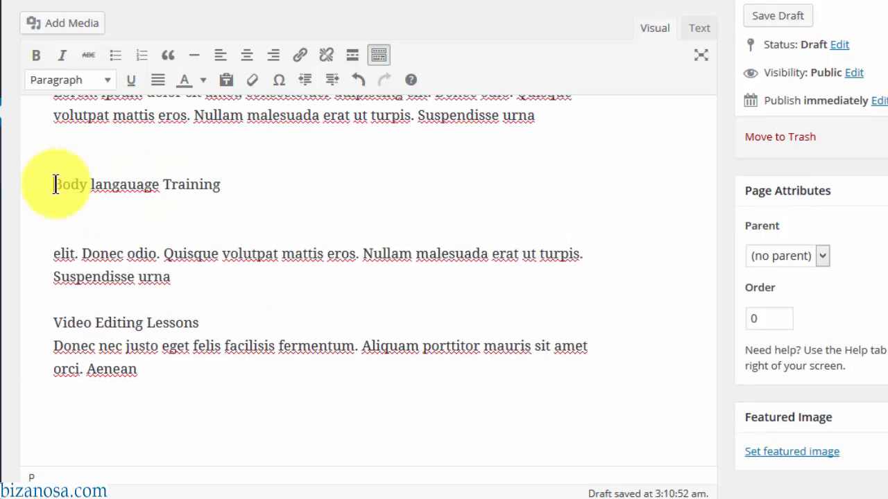
pyautogui.click(55, 184)
pyautogui.moveTo(236, 184); pyautogui.dragTo(48, 179)
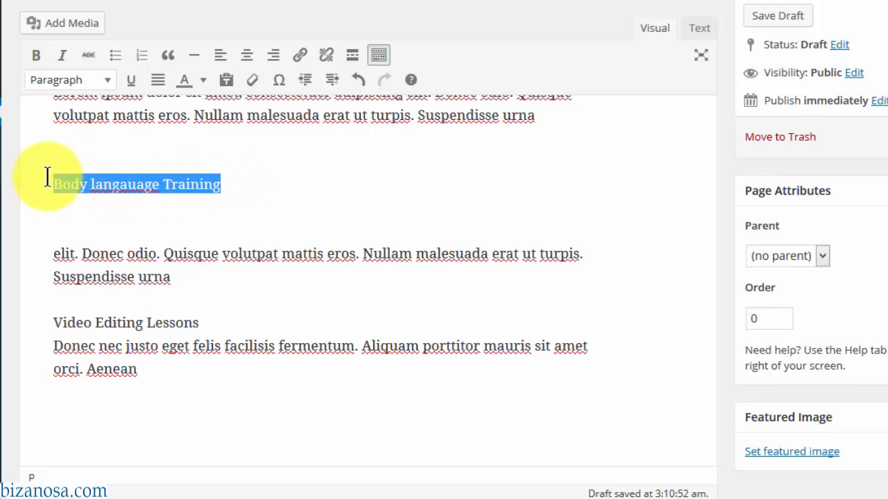
pyautogui.click(109, 81)
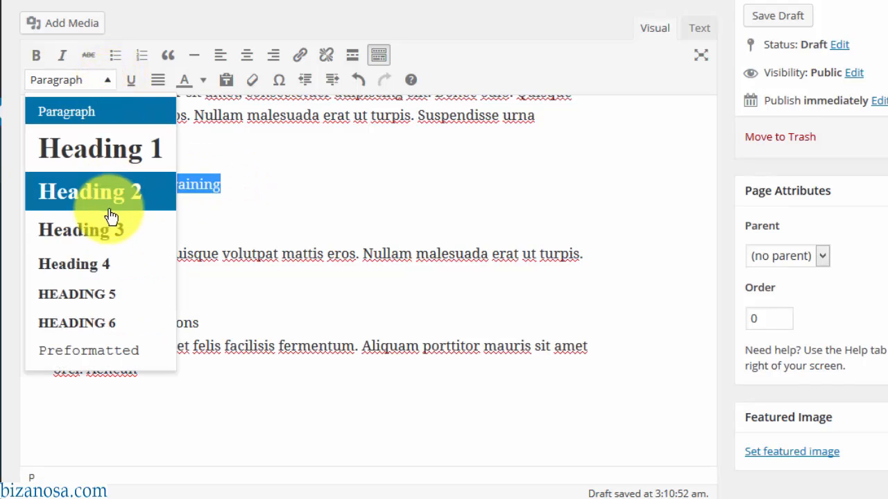
pyautogui.click(109, 231)
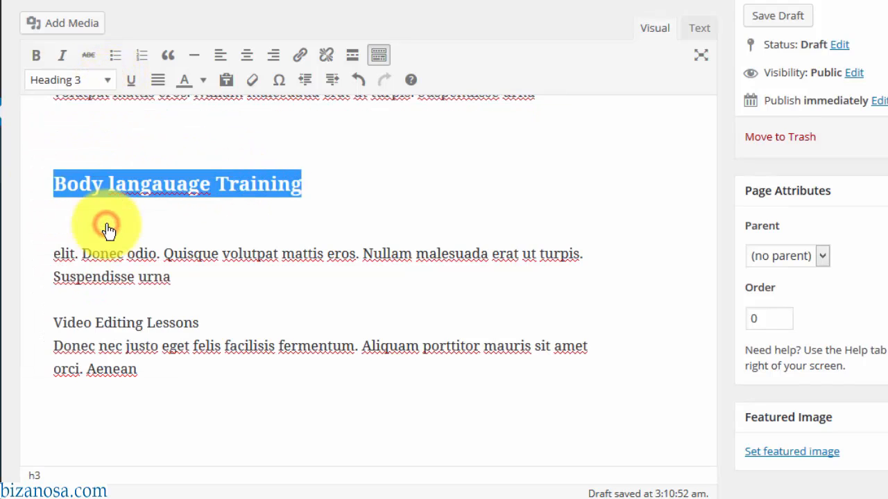
# - Make Video Editing Lessons a separate Heading 3
pyautogui.click(208, 323)
pyautogui.press('Return')
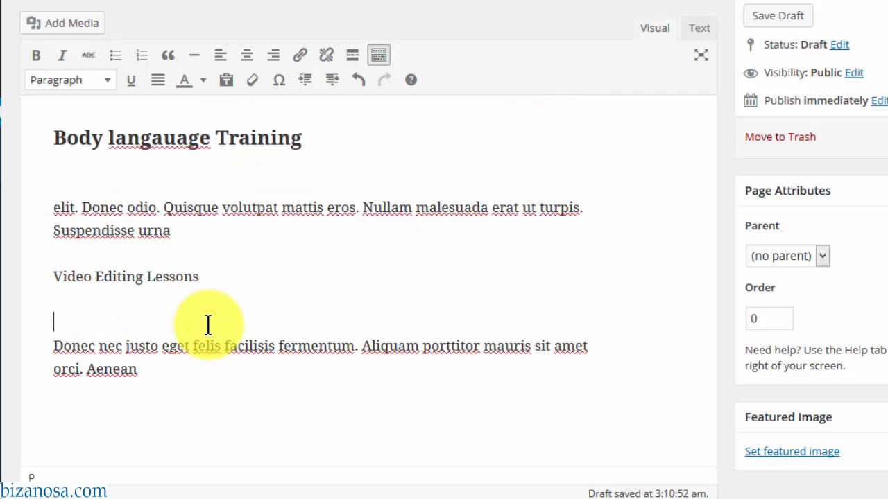
pyautogui.click(179, 231)
pyautogui.press('Return')
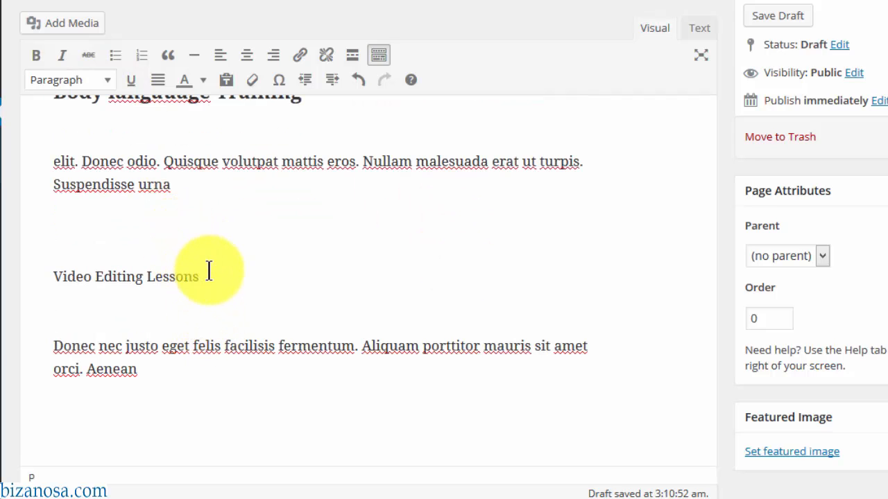
pyautogui.moveTo(211, 271); pyautogui.dragTo(53, 277)
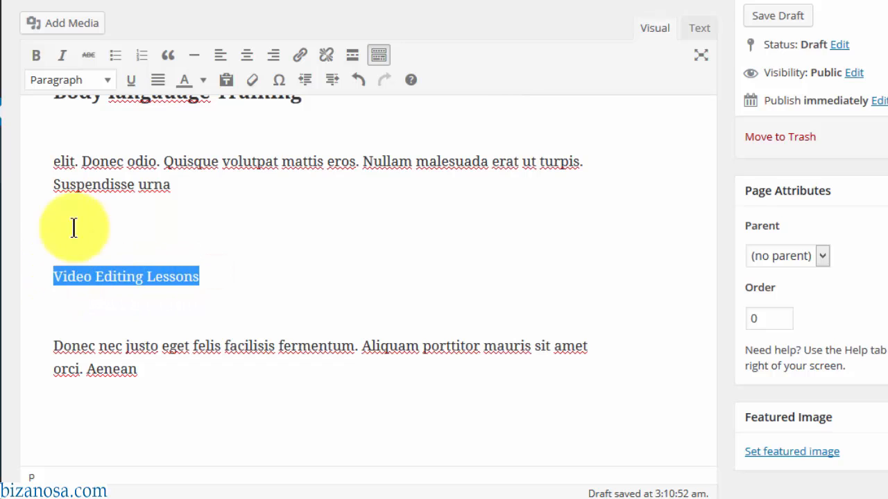
pyautogui.click(109, 80)
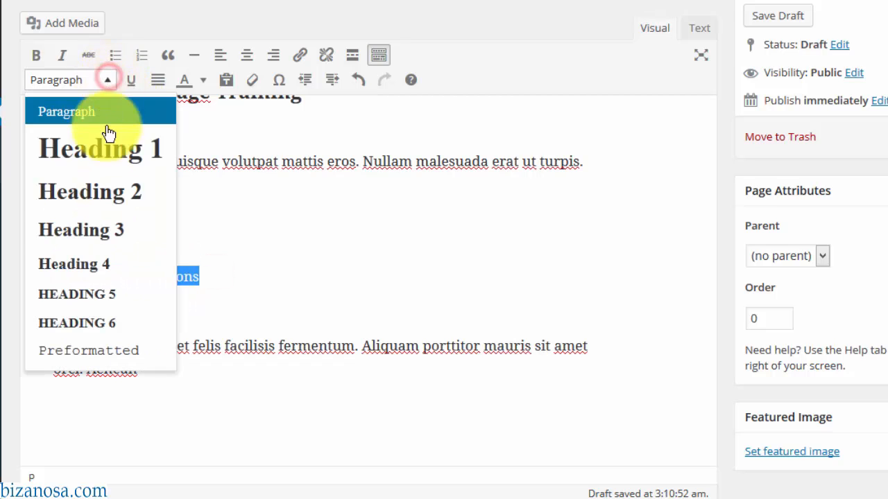
pyautogui.click(90, 236)
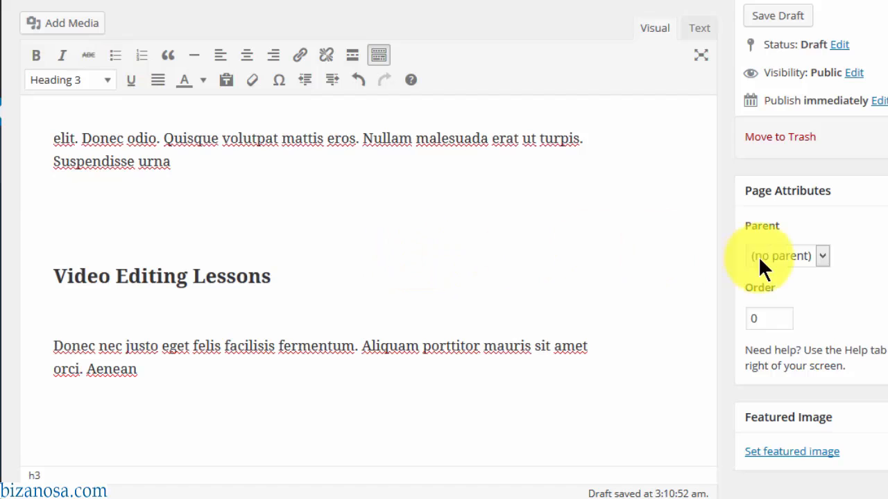
# - Remove blank lines under the headings and add an empty line after the Acting Classes text
pyautogui.scroll(5, 369, 280)
pyautogui.scroll(-4, 318, 141)
pyautogui.click(317, 140)
pyautogui.press('Delete')
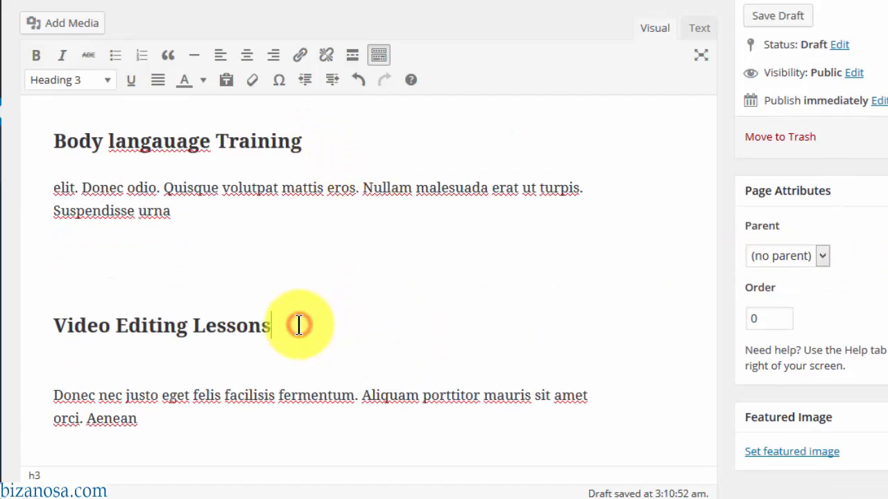
pyautogui.press('Down')
pyautogui.press('Delete')
pyautogui.scroll(3, 321, 206)
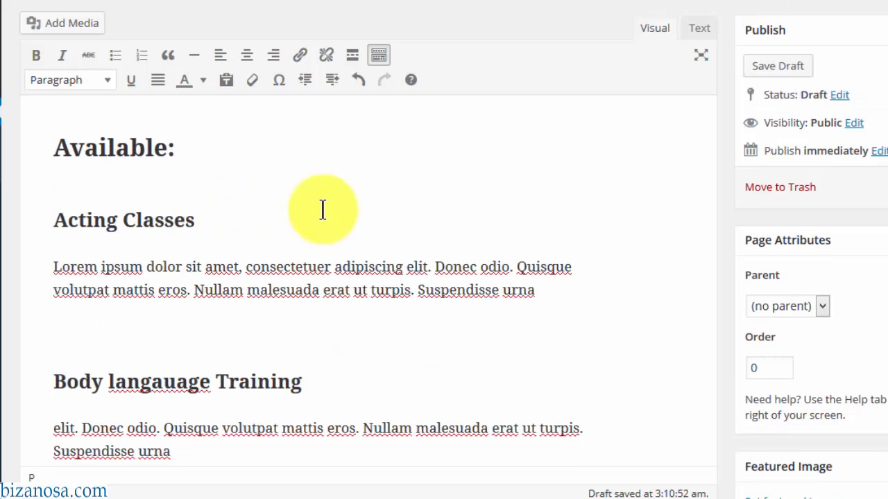
pyautogui.scroll(3, 867, 229)
pyautogui.scroll(3, 369, 277)
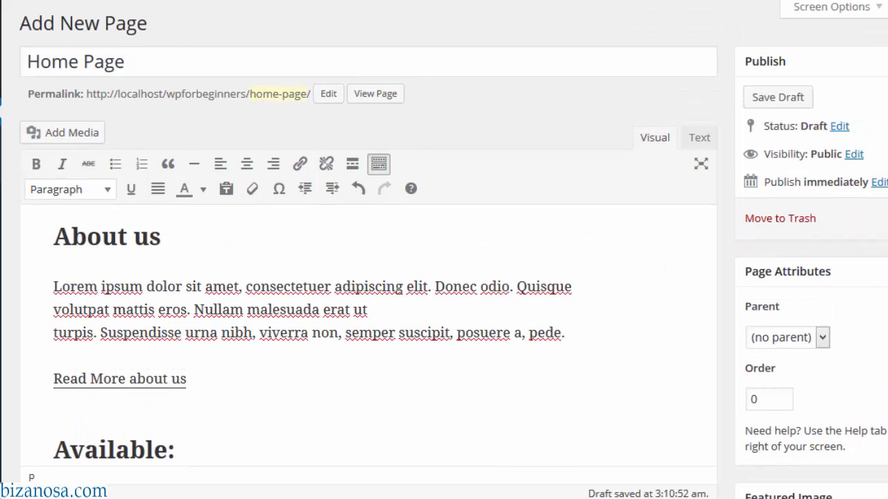
pyautogui.scroll(-6, 369, 277)
pyautogui.scroll(3, 368, 278)
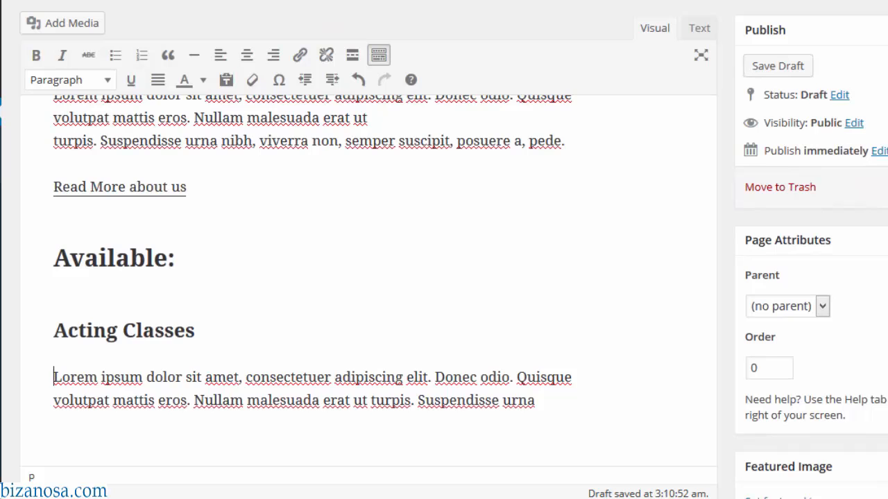
pyautogui.scroll(2, 551, 289)
pyautogui.scroll(-5, 550, 288)
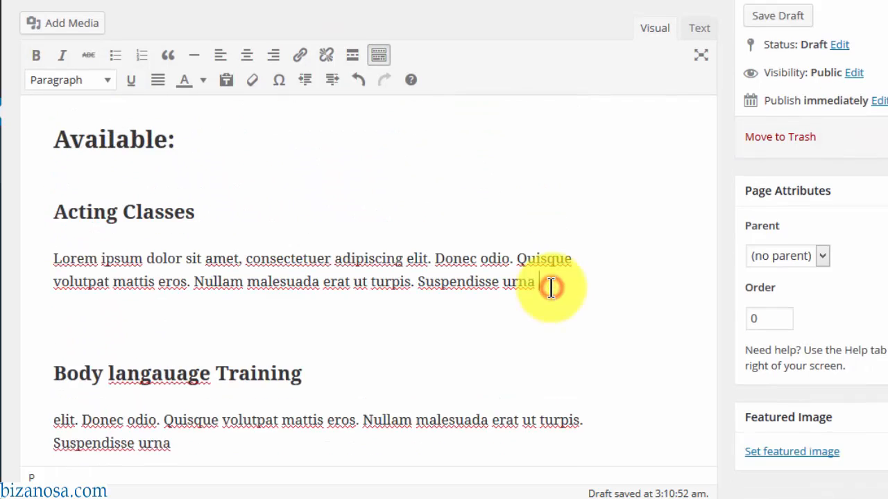
pyautogui.press('Return')
# - Upload the Be brave image and insert it under the Acting Classes paragraph
pyautogui.click(66, 28)
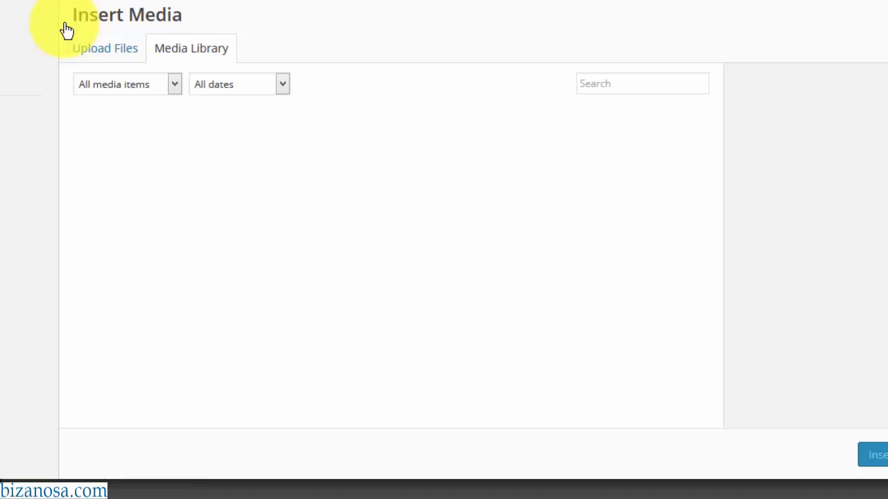
pyautogui.click(100, 52)
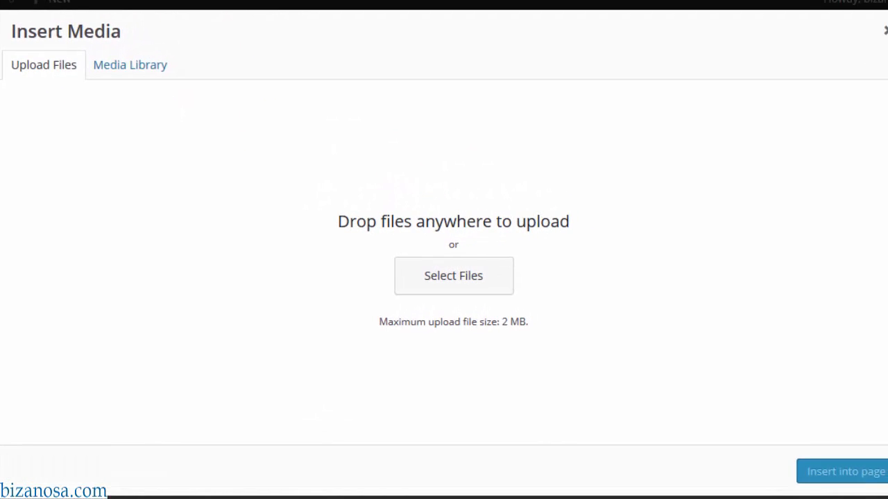
pyautogui.moveTo(834, 132); pyautogui.dragTo(440, 244)
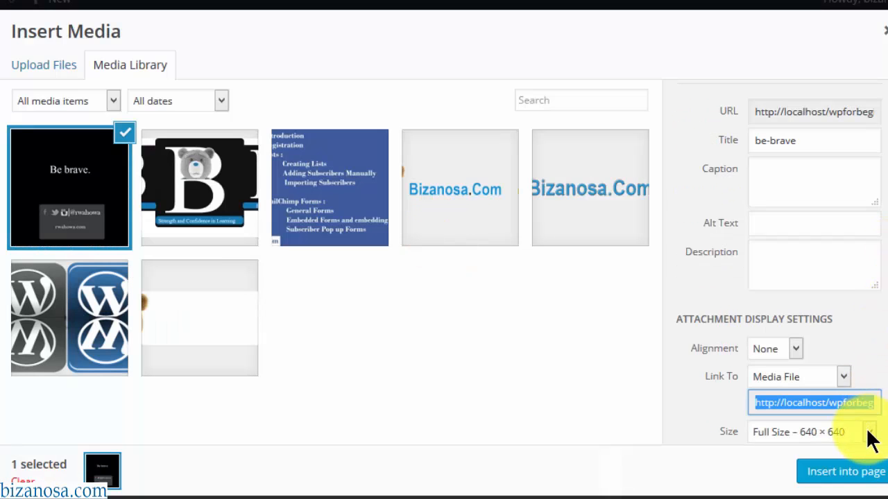
pyautogui.click(835, 477)
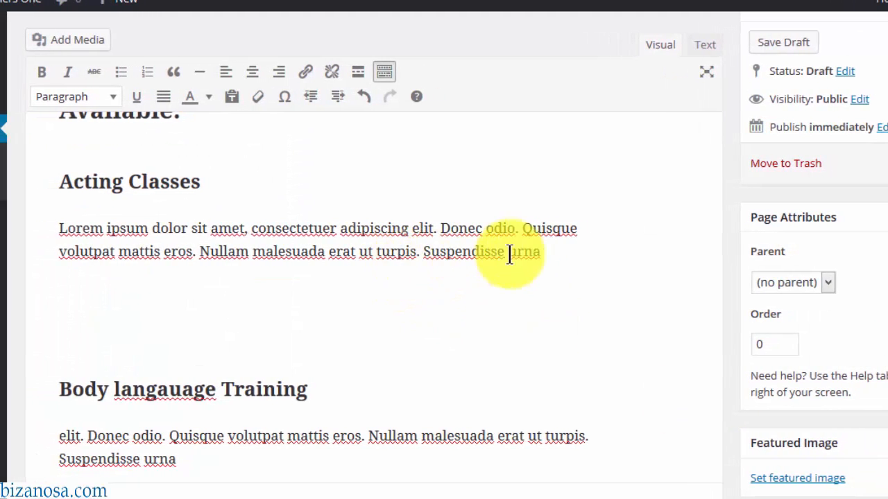
# - Upload the business-idea image and insert it under the Body langauage Training paragraph
pyautogui.scroll(3, 808, 257)
pyautogui.scroll(-10, 322, 299)
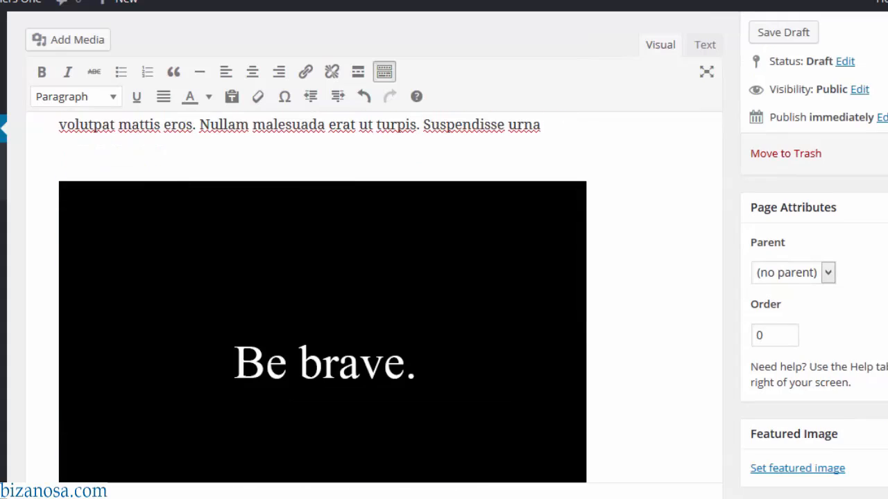
pyautogui.scroll(-3, 85, 262)
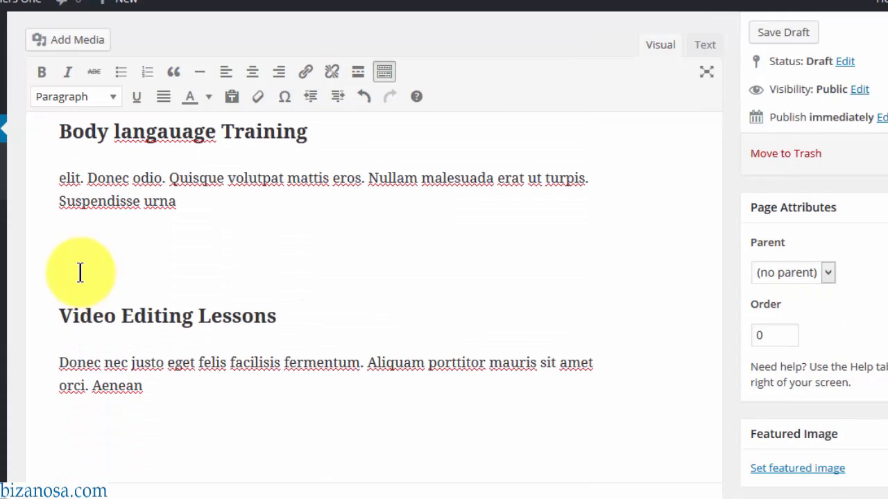
pyautogui.click(78, 261)
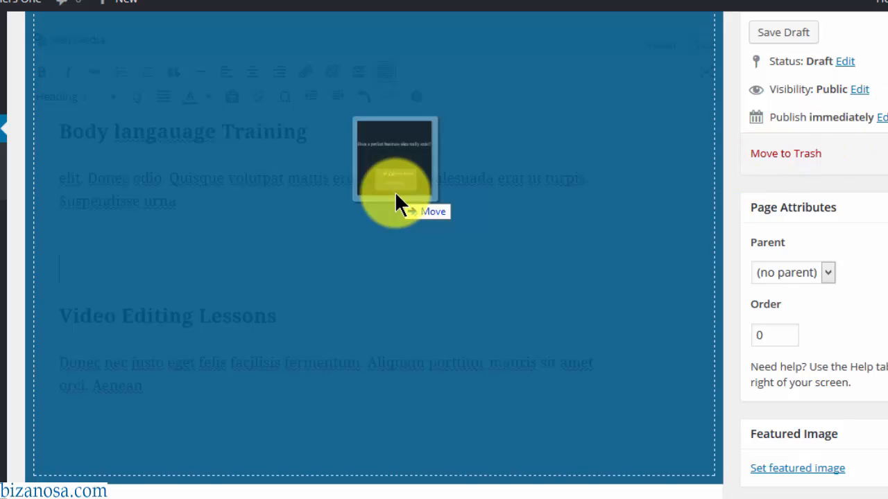
pyautogui.moveTo(725, 188); pyautogui.dragTo(100, 262)
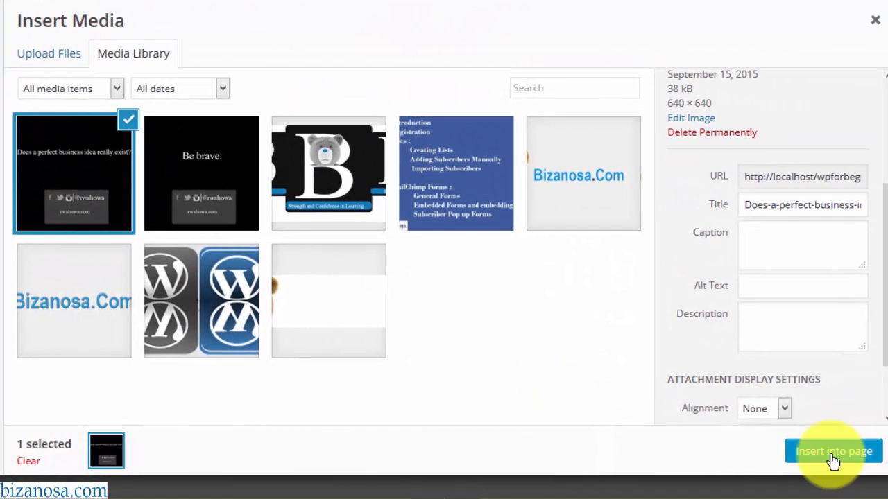
pyautogui.click(831, 452)
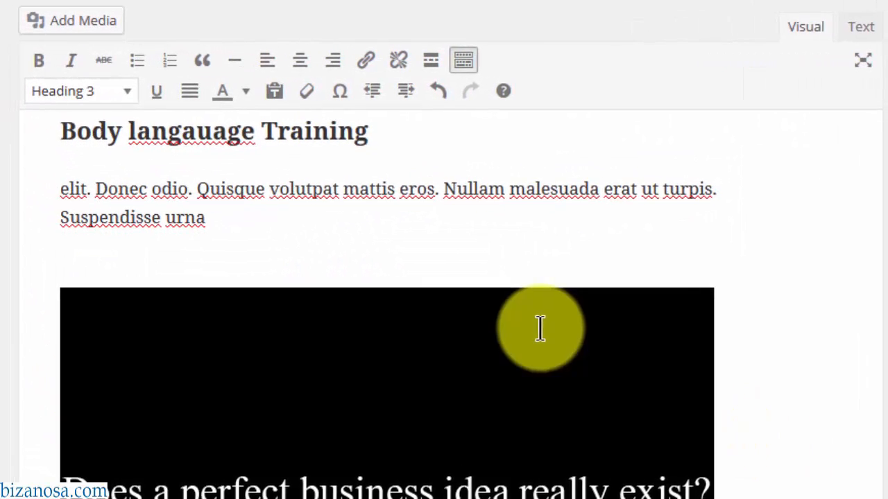
# - Upload the quote image and insert it after the Video Editing Lessons paragraph
pyautogui.scroll(-5, 385, 305)
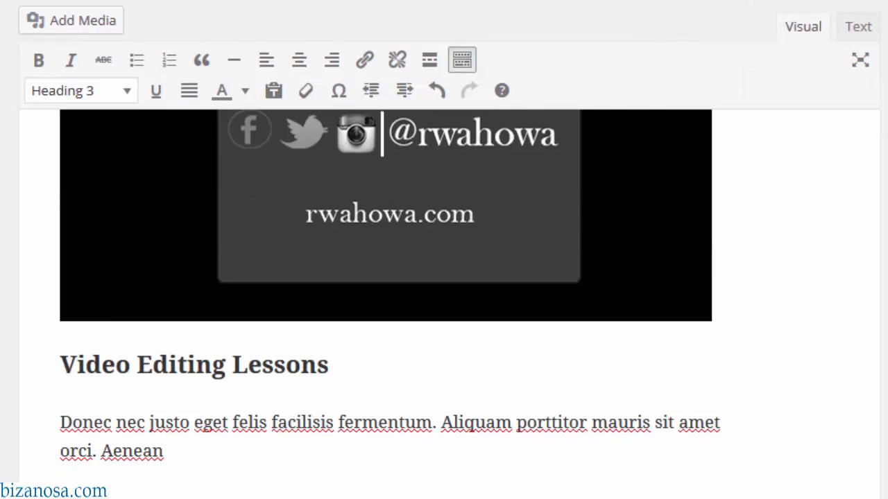
pyautogui.click(206, 380)
pyautogui.moveTo(662, 318); pyautogui.dragTo(109, 462)
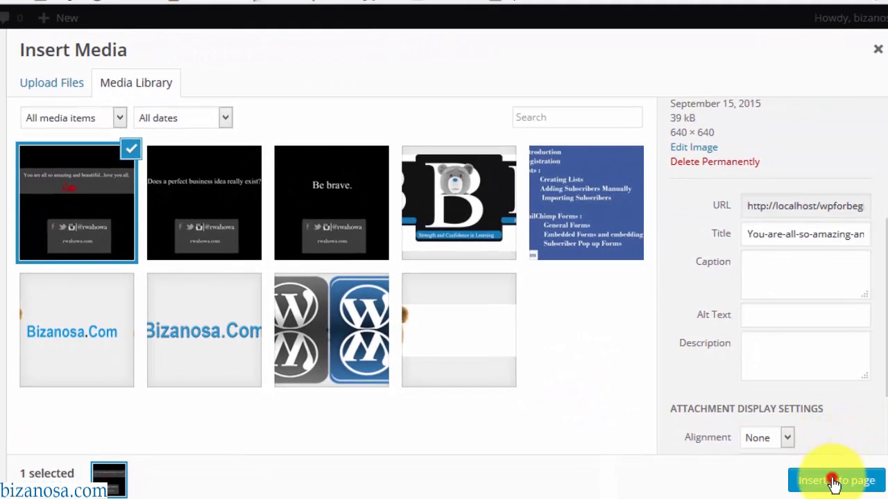
pyautogui.click(834, 481)
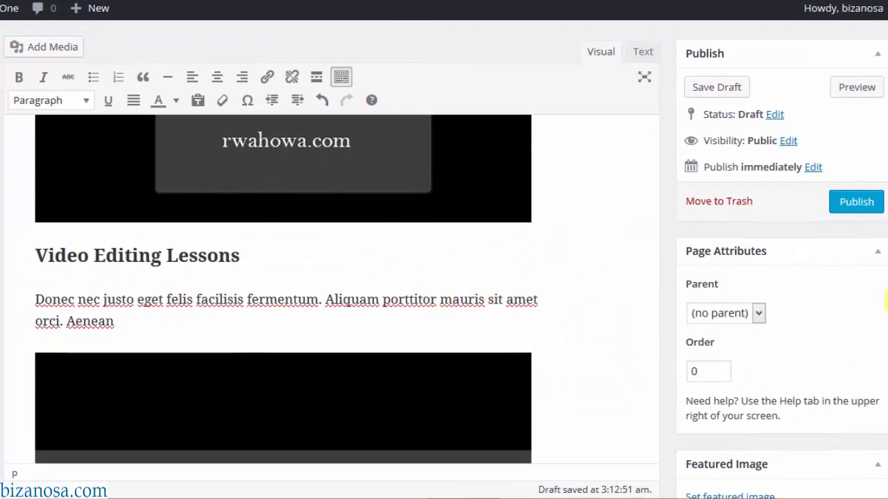
pyautogui.scroll(-10, 884, 339)
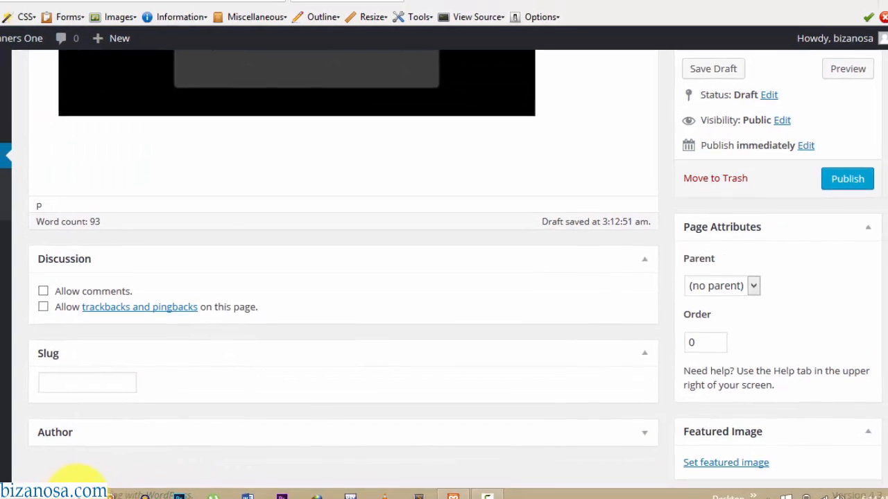
# - Paste the Contact us block from the notes below the last image
pyautogui.moveTo(100, 487)
pyautogui.click(308, 447)
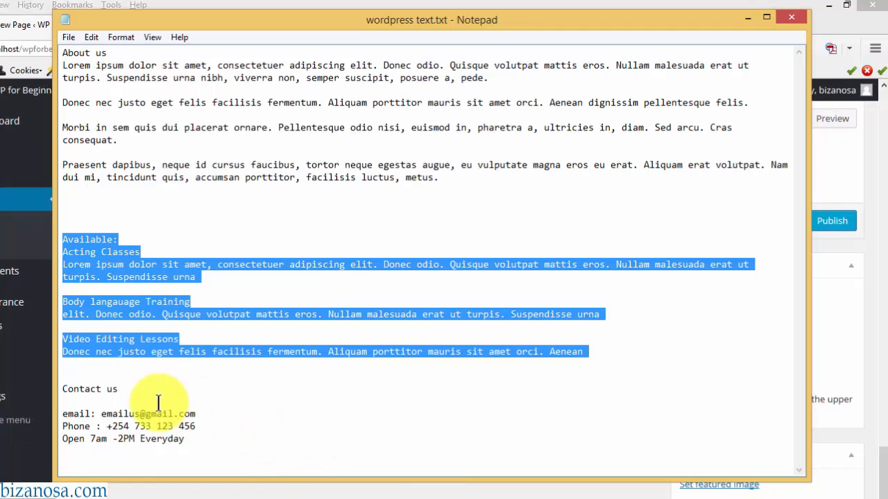
pyautogui.moveTo(63, 389); pyautogui.dragTo(221, 440)
pyautogui.hotkey('ctrl', 'c')
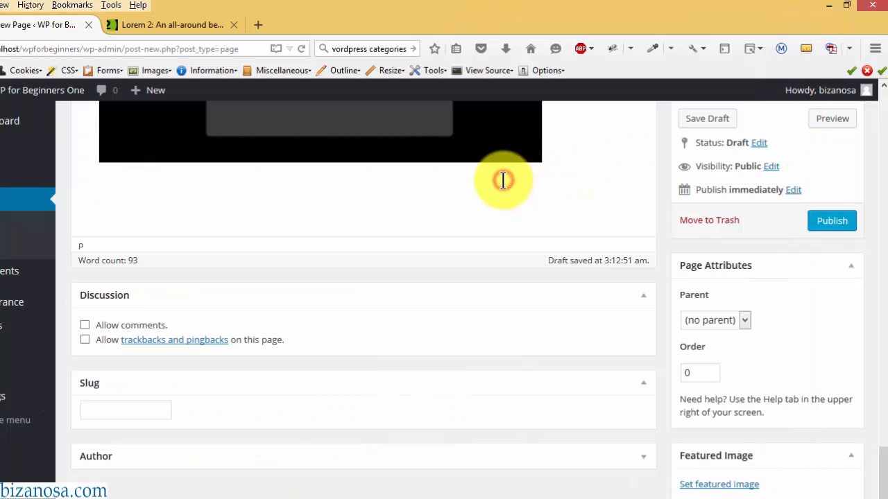
pyautogui.press('Return')
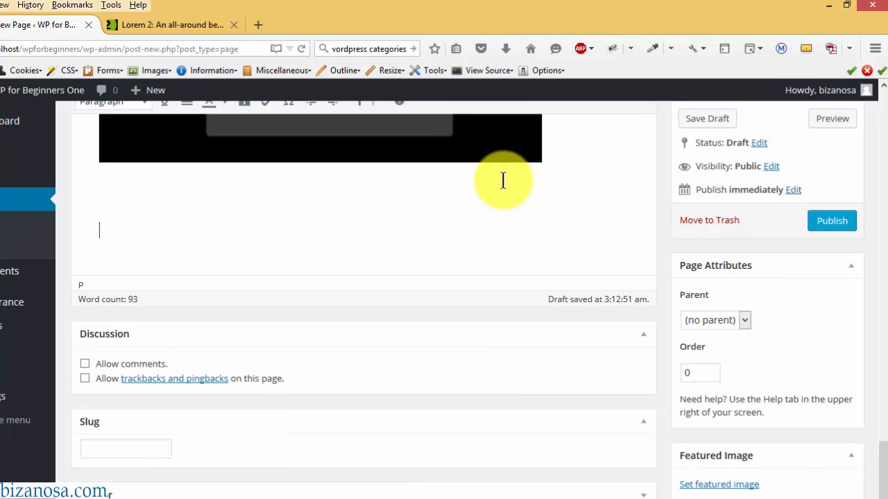
pyautogui.hotkey('ctrl', 'v')
# - Colour the email:, Phone : and Open labels dark red
pyautogui.click(137, 265)
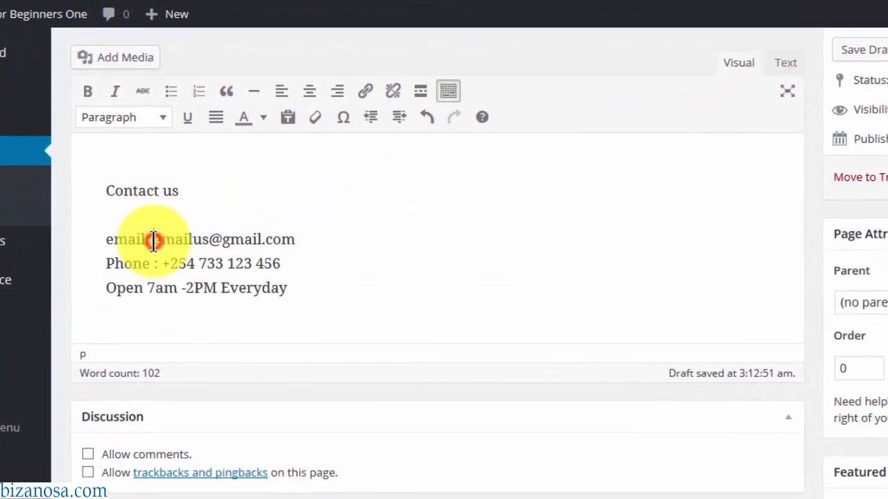
pyautogui.moveTo(154, 239); pyautogui.dragTo(105, 239)
pyautogui.click(277, 97)
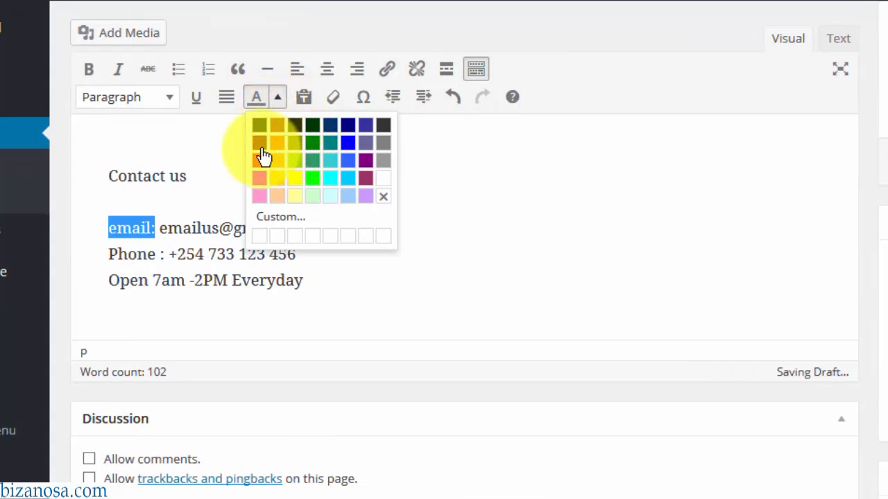
pyautogui.click(260, 144)
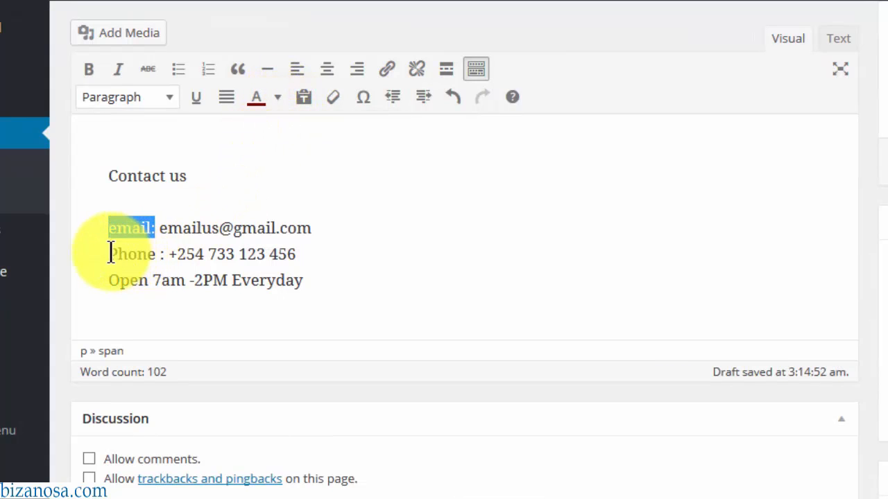
pyautogui.moveTo(109, 253); pyautogui.dragTo(163, 254)
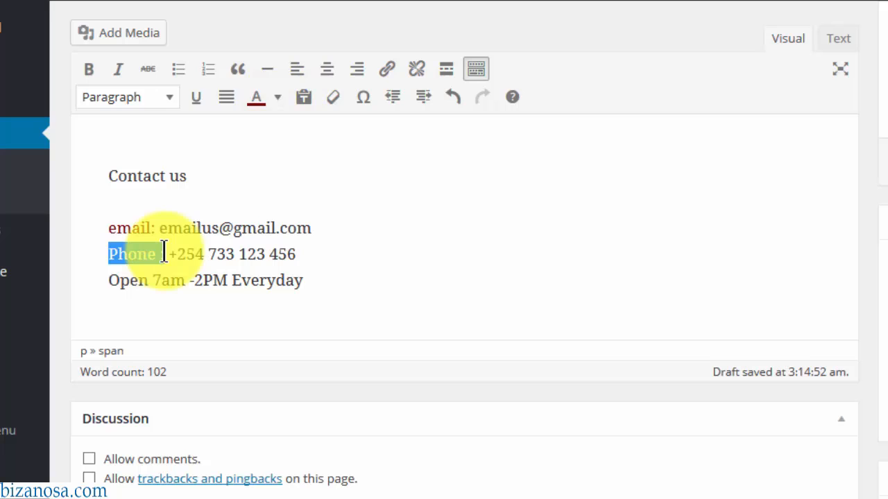
pyautogui.click(258, 104)
pyautogui.moveTo(111, 278); pyautogui.dragTo(155, 283)
pyautogui.click(257, 103)
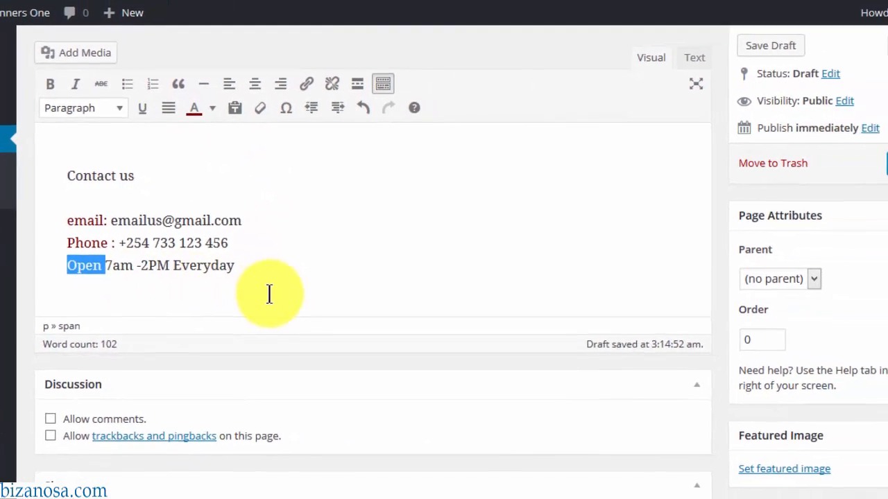
pyautogui.click(270, 294)
pyautogui.moveTo(887, 386); pyautogui.dragTo(887, 468)
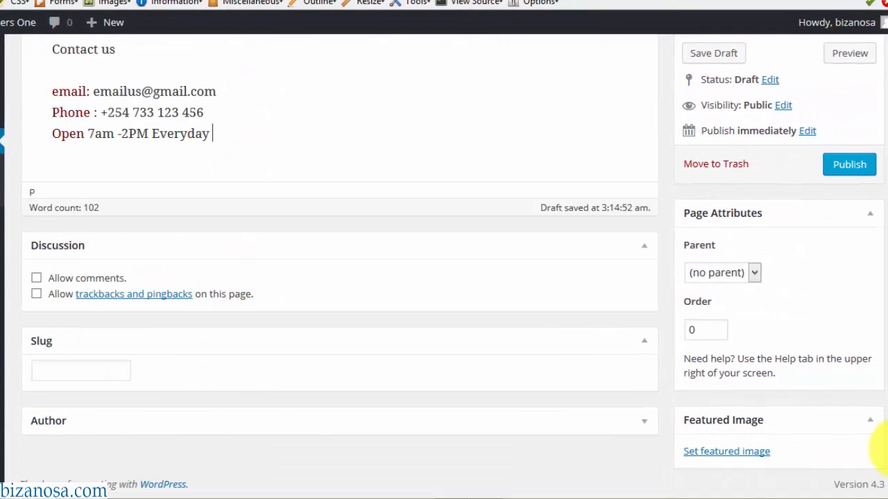
pyautogui.click(728, 452)
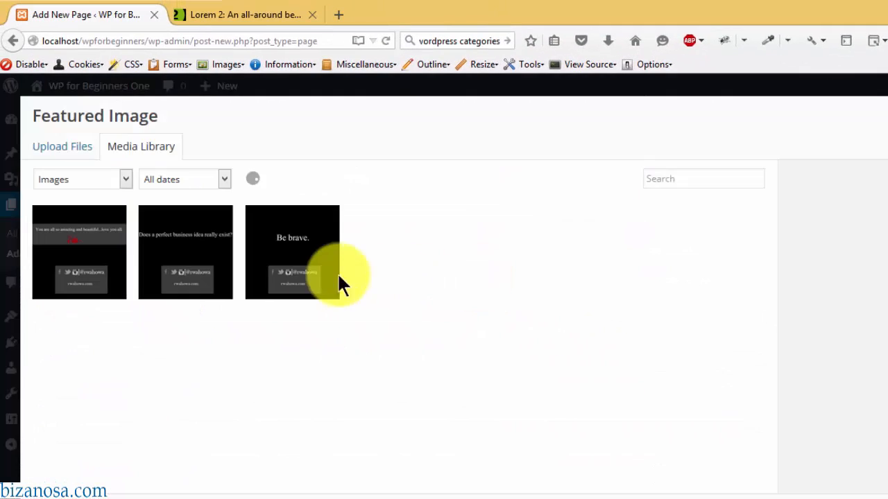
# - Set the Be brave image as the featured image and publish the Home Page
pyautogui.click(296, 237)
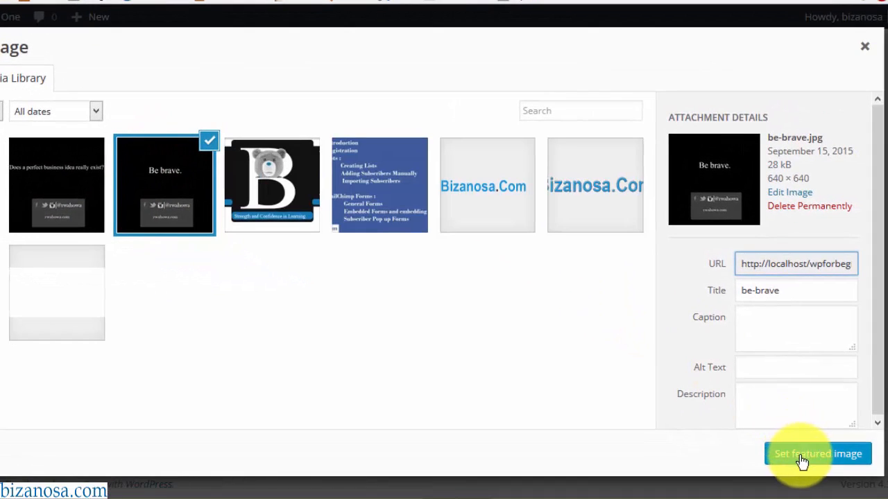
pyautogui.click(801, 456)
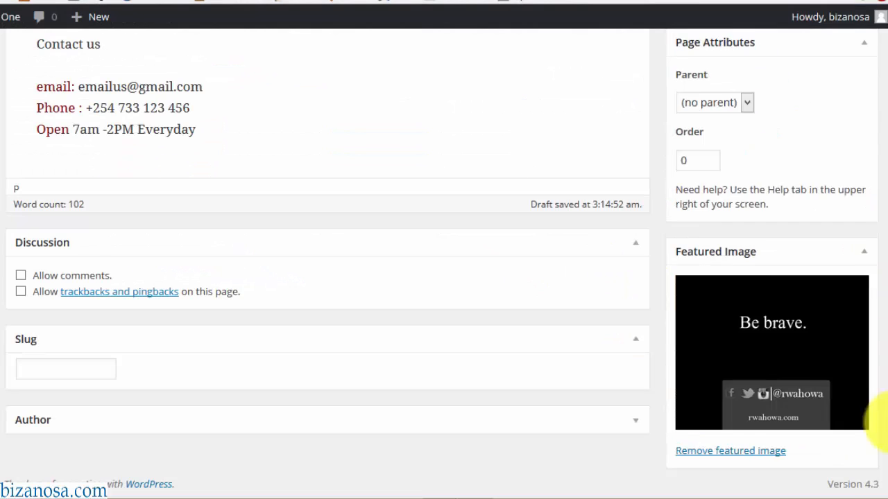
pyautogui.moveTo(887, 421); pyautogui.dragTo(887, 66)
pyautogui.moveTo(887, 14)
pyautogui.mouseDown()
pyautogui.moveTo(887, 29)
pyautogui.moveTo(887, 21)
pyautogui.mouseUp()
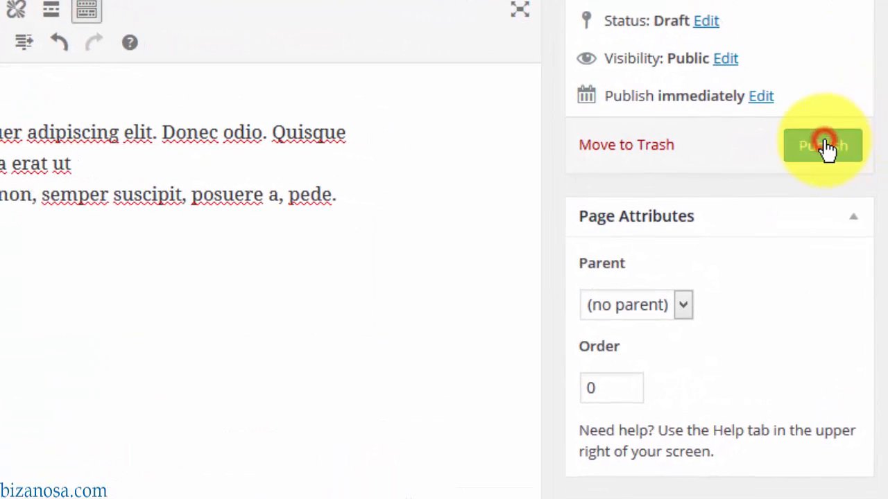
pyautogui.click(825, 147)
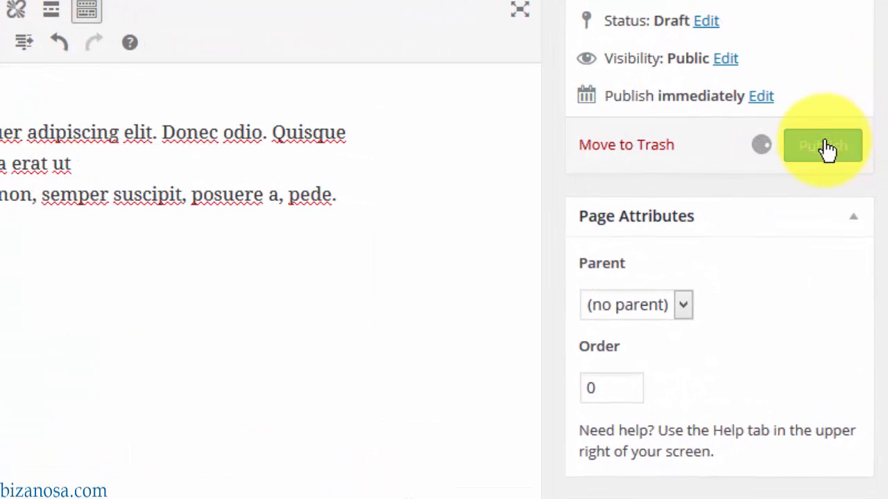
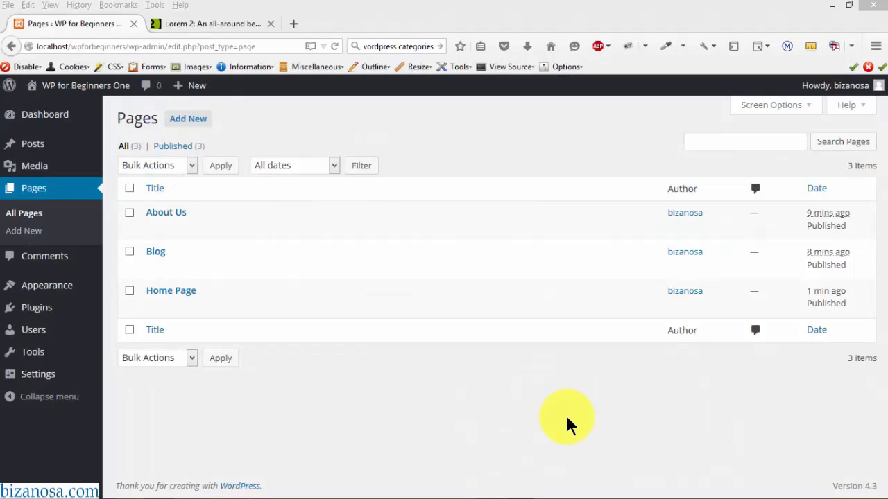
# - In Reading settings, set Home Page as the static front page and Blog as the posts page, then save
pyautogui.moveTo(162, 251)
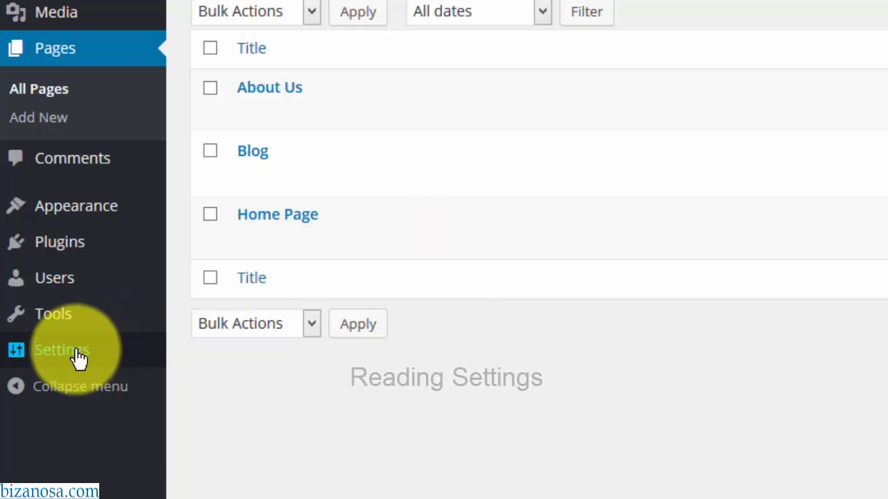
pyautogui.moveTo(78, 358)
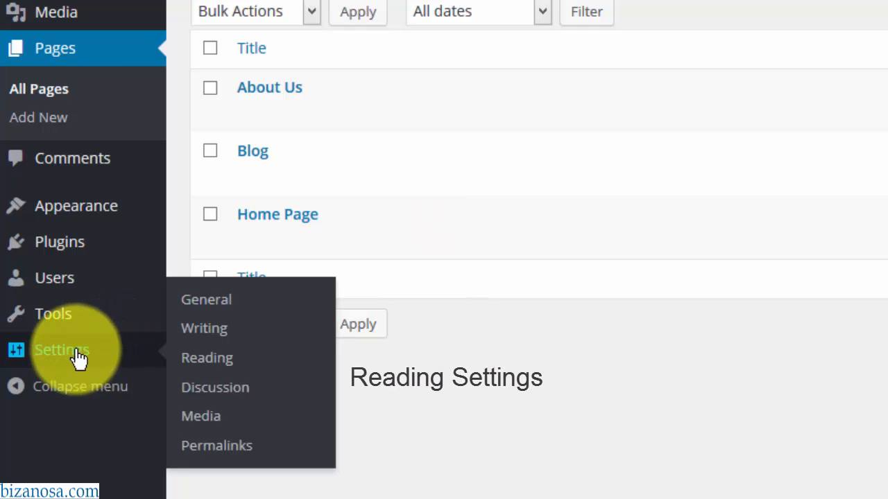
pyautogui.click(220, 359)
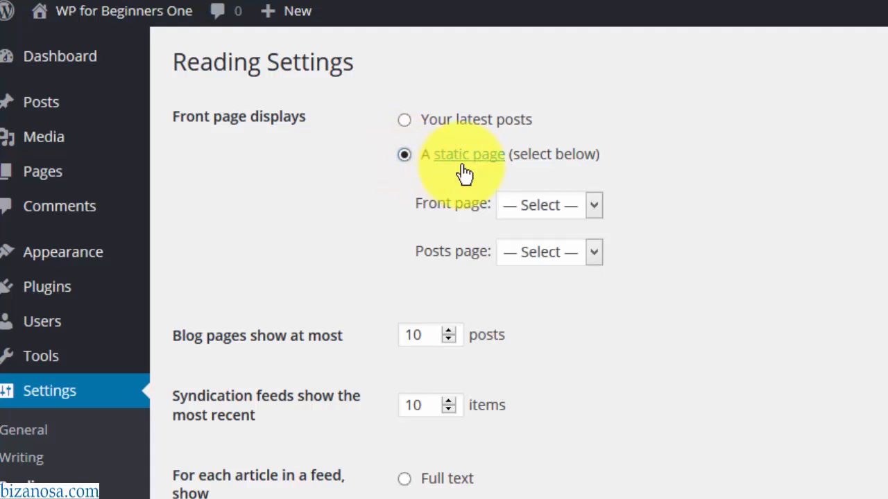
pyautogui.click(593, 206)
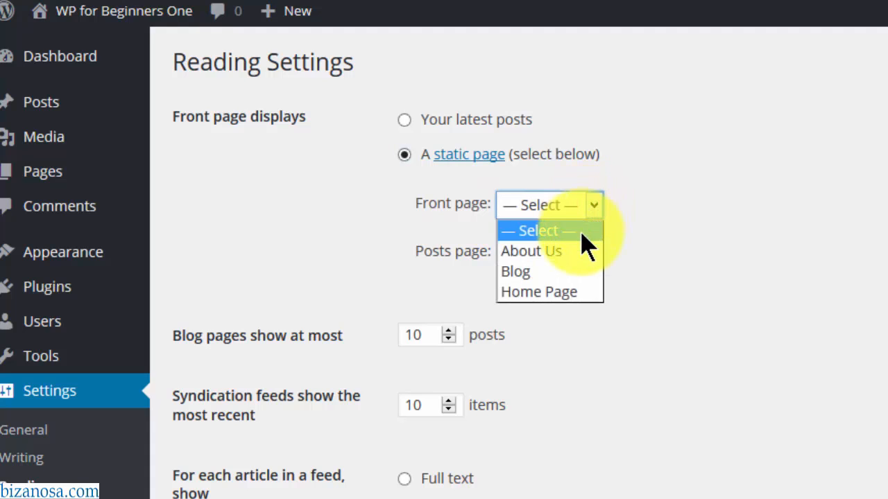
pyautogui.click(559, 293)
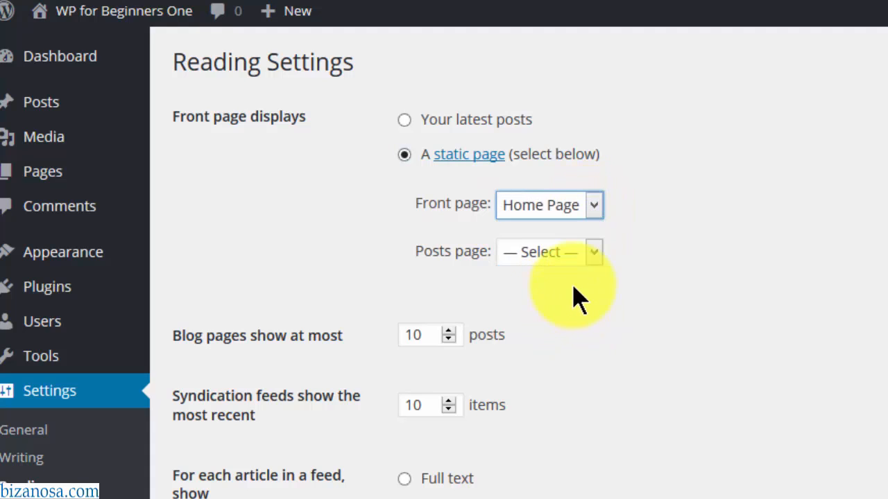
pyautogui.click(594, 253)
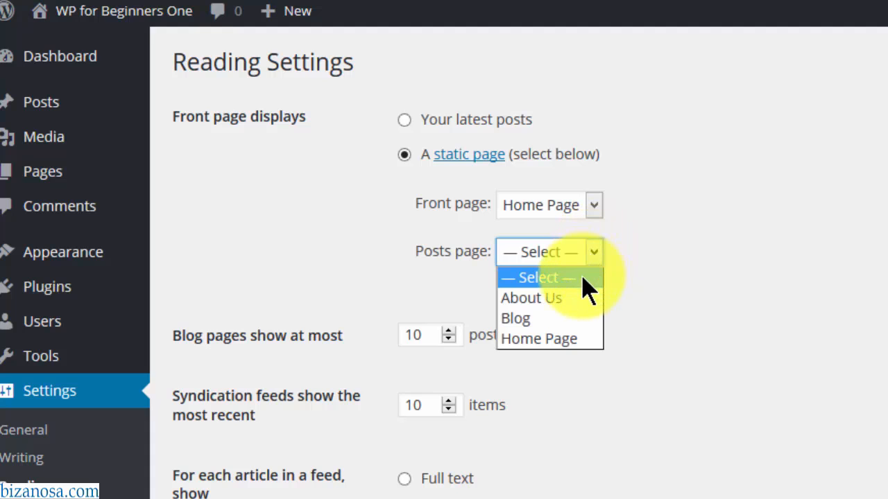
pyautogui.click(545, 320)
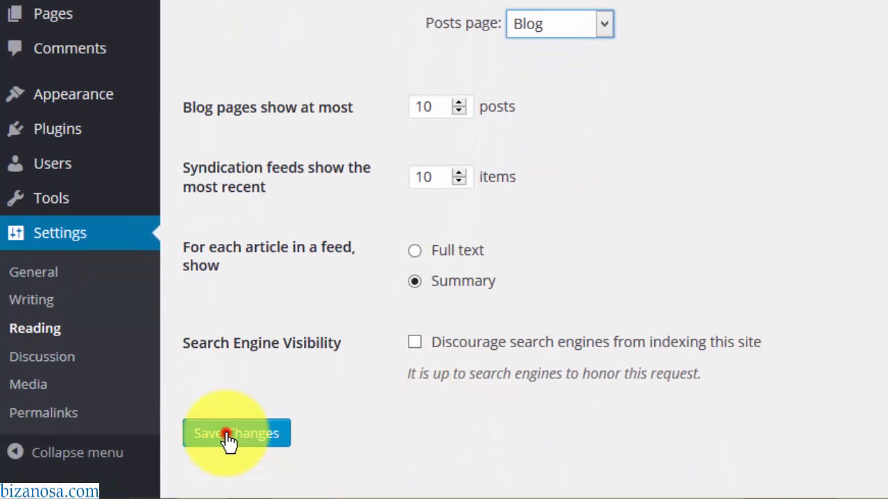
pyautogui.click(227, 435)
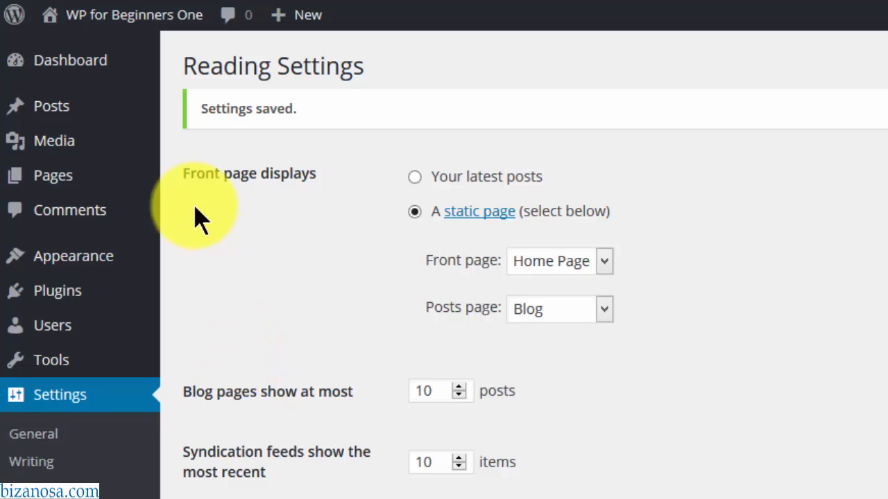
# - Open the live site from Visit Site in a new browser tab
pyautogui.moveTo(137, 23)
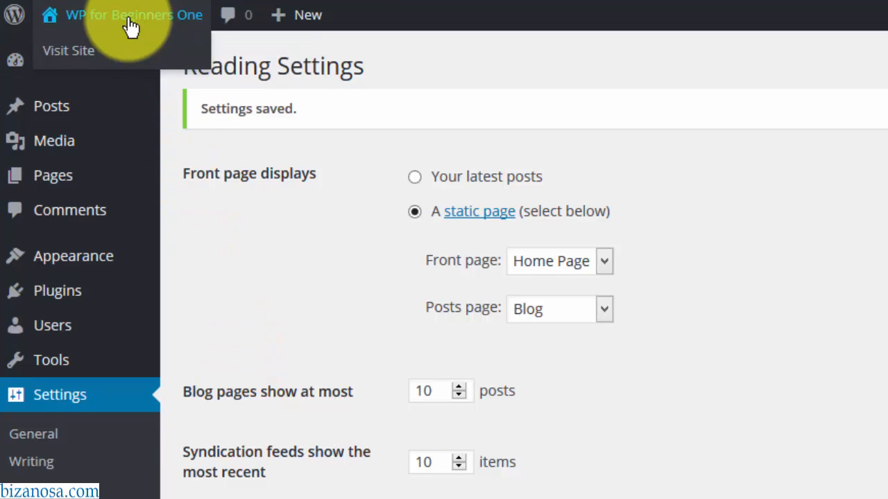
pyautogui.rightClick(82, 51)
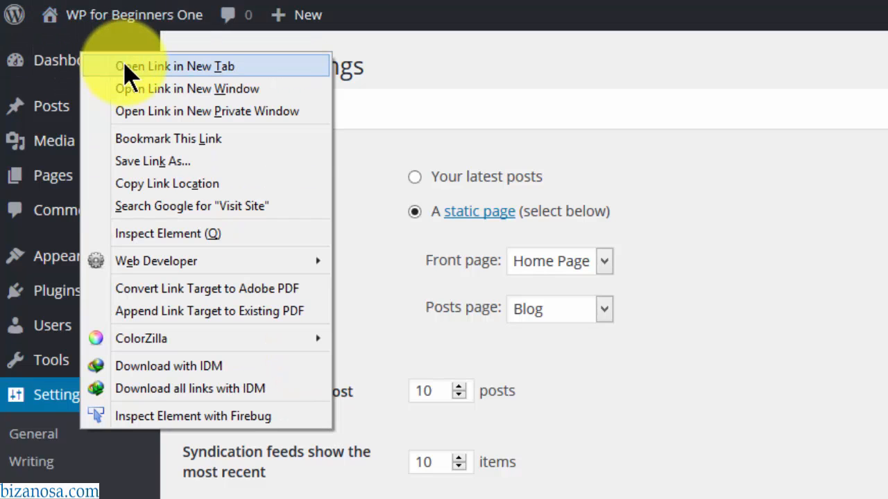
pyautogui.click(127, 66)
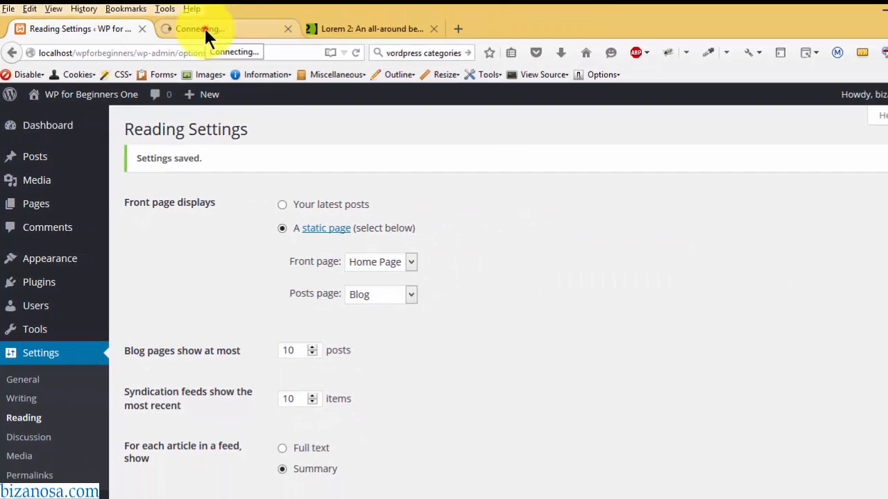
pyautogui.click(204, 28)
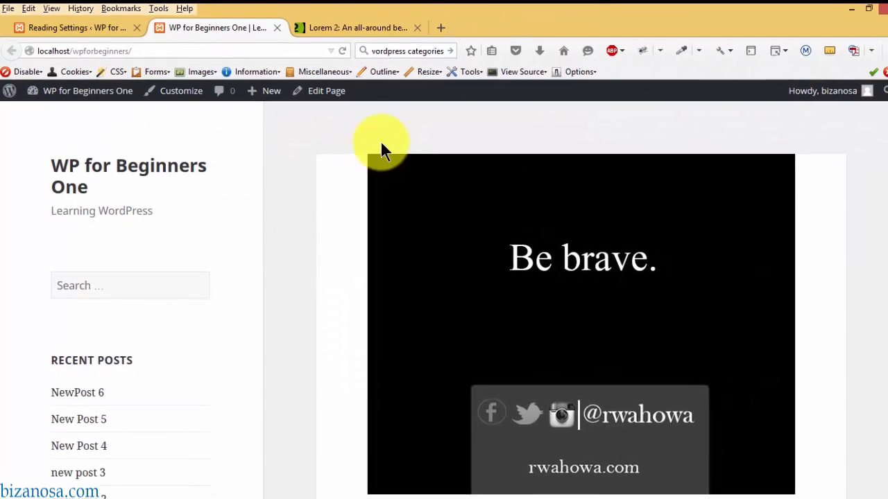
# - Browse the About Us page, then return to the Home Page front page
pyautogui.moveTo(879, 103); pyautogui.dragTo(878, 385)
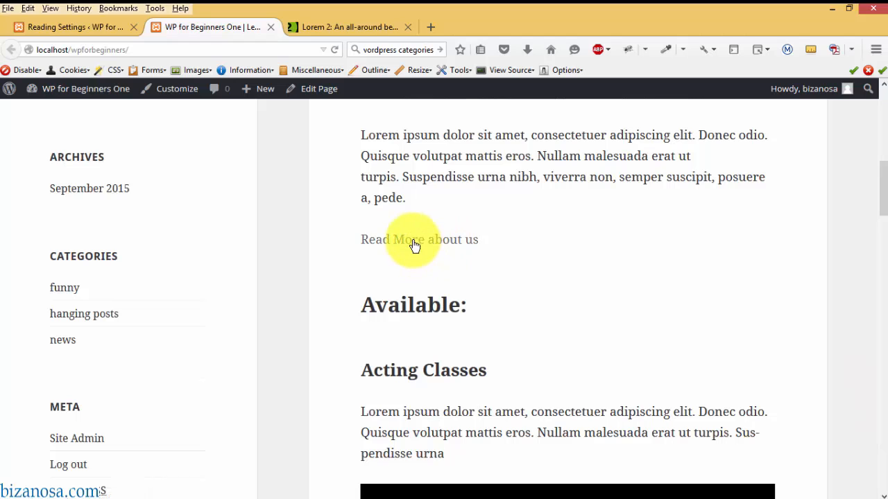
pyautogui.click(412, 244)
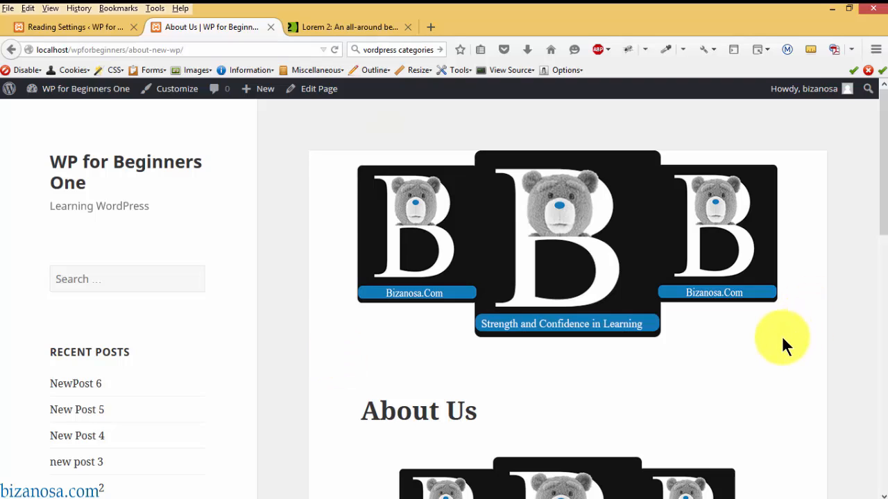
pyautogui.click(143, 166)
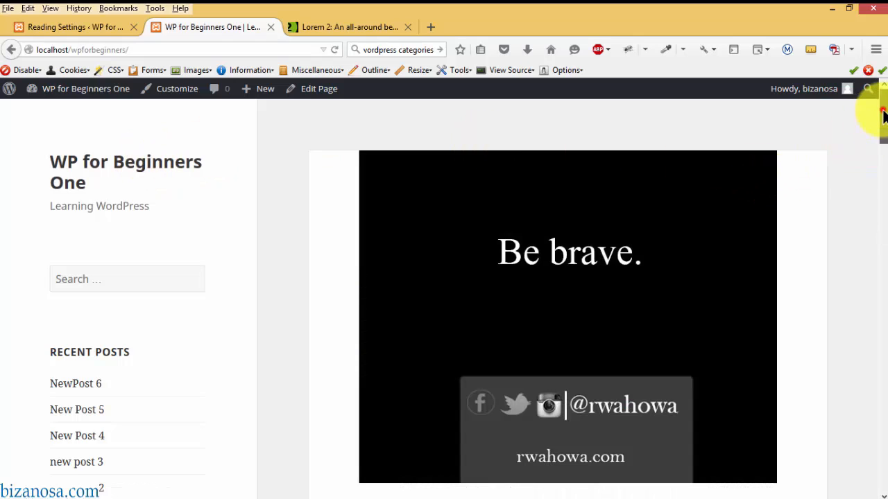
pyautogui.scroll(-3, 874, 118)
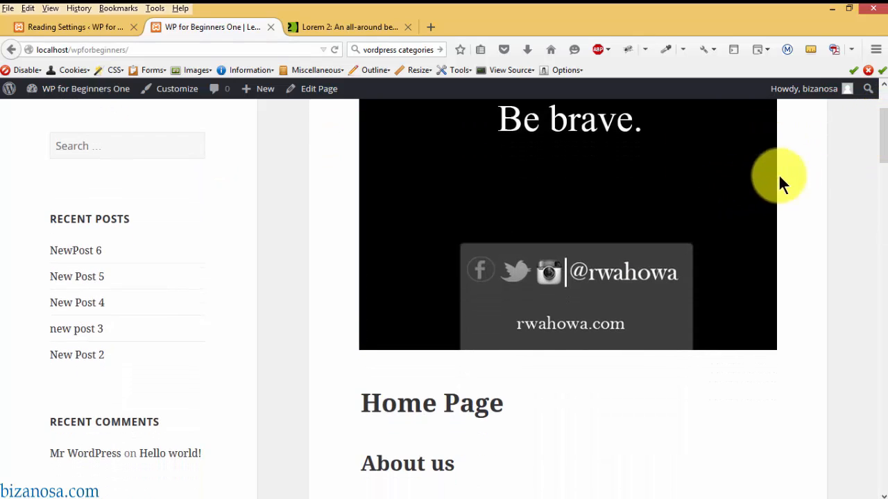
pyautogui.moveTo(884, 128); pyautogui.dragTo(880, 104)
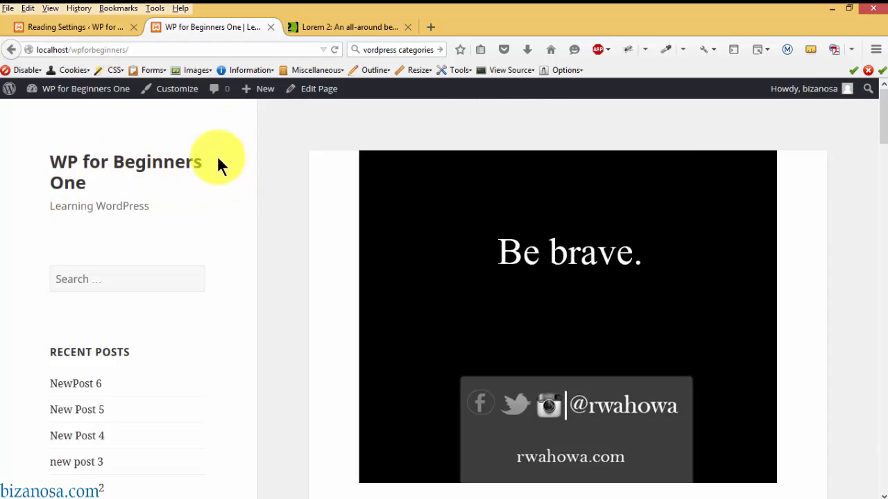
pyautogui.click(137, 49)
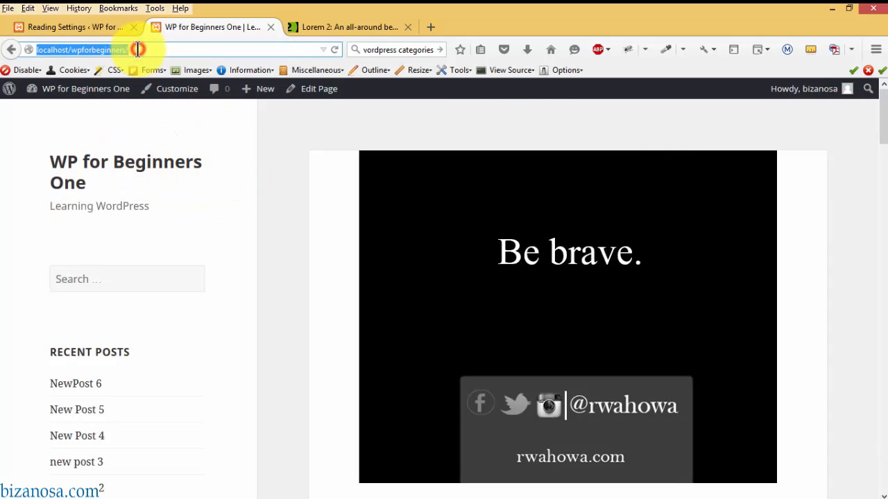
pyautogui.click(137, 49)
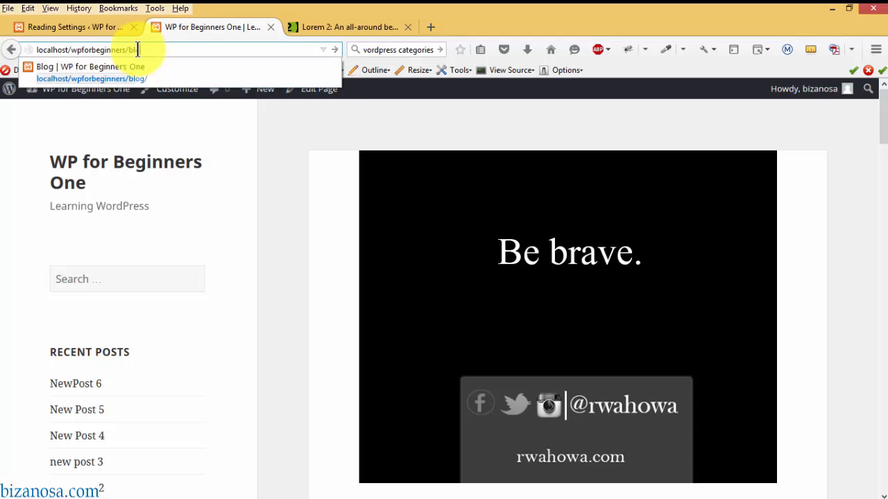
pyautogui.click(160, 50)
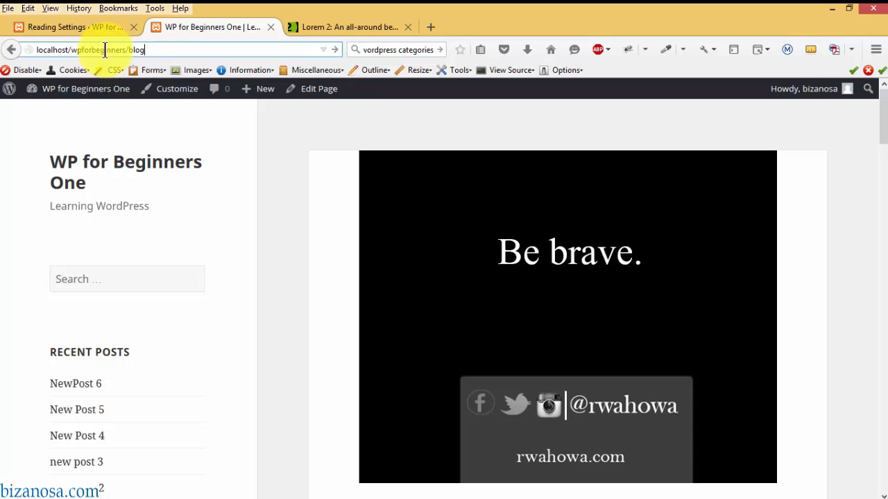
pyautogui.press('Return')
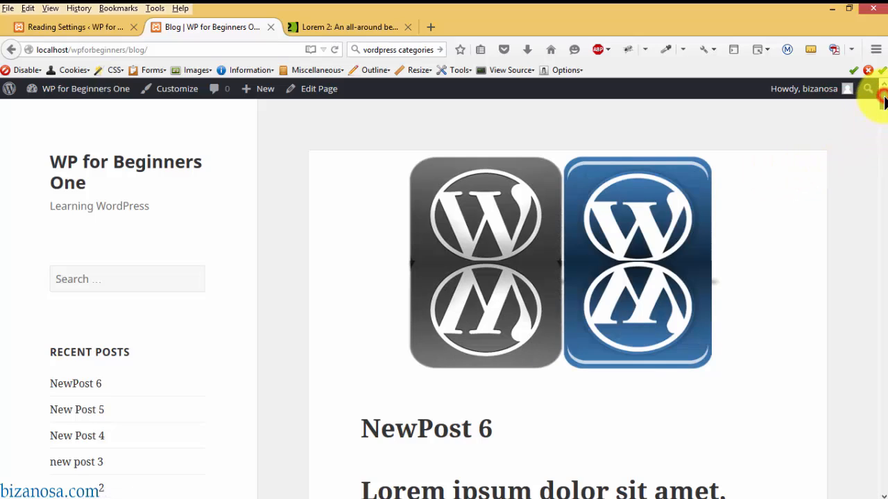
pyautogui.moveTo(883, 100)
pyautogui.mouseDown()
pyautogui.moveTo(880, 188)
pyautogui.moveTo(875, 168)
pyautogui.moveTo(884, 163)
pyautogui.moveTo(883, 341)
pyautogui.moveTo(882, 101)
pyautogui.mouseUp()
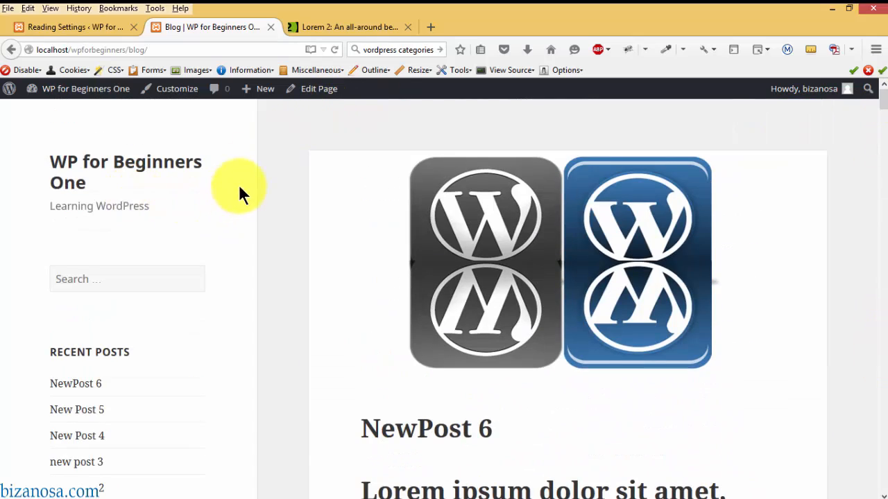
pyautogui.click(434, 123)
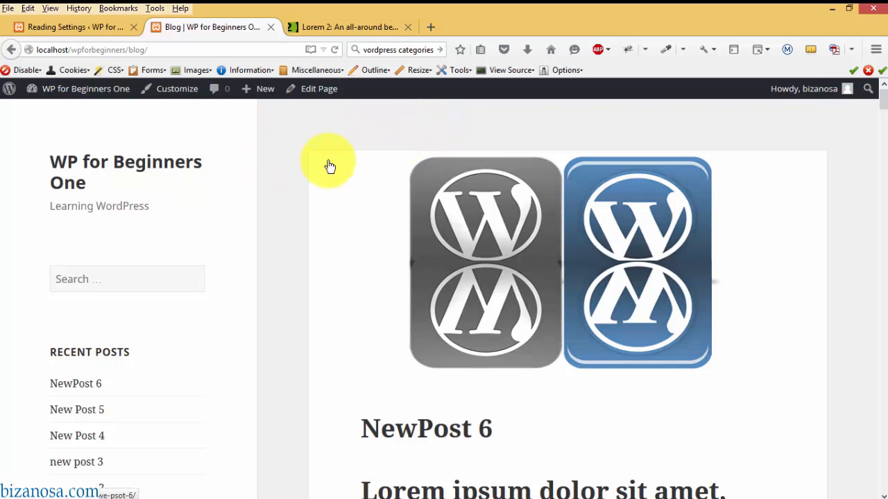
pyautogui.moveTo(882, 104)
pyautogui.mouseDown()
pyautogui.moveTo(866, 468)
pyautogui.moveTo(873, 127)
pyautogui.moveTo(882, 92)
pyautogui.mouseUp()
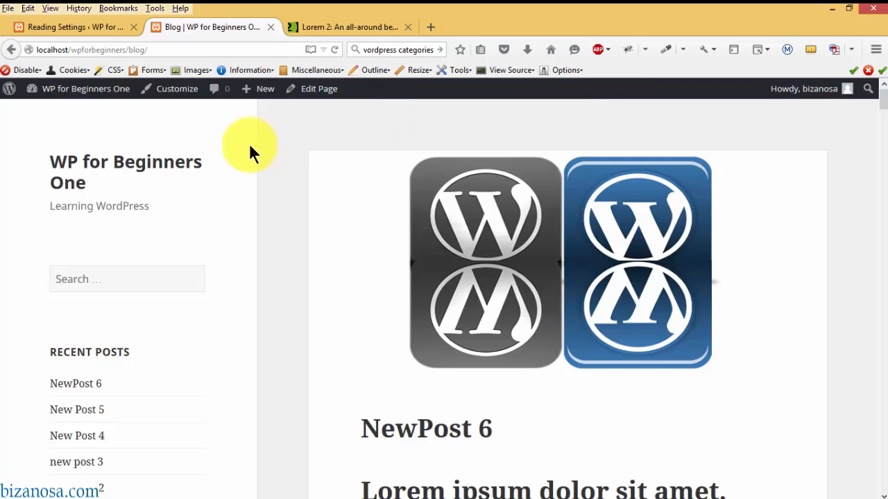
pyautogui.click(79, 170)
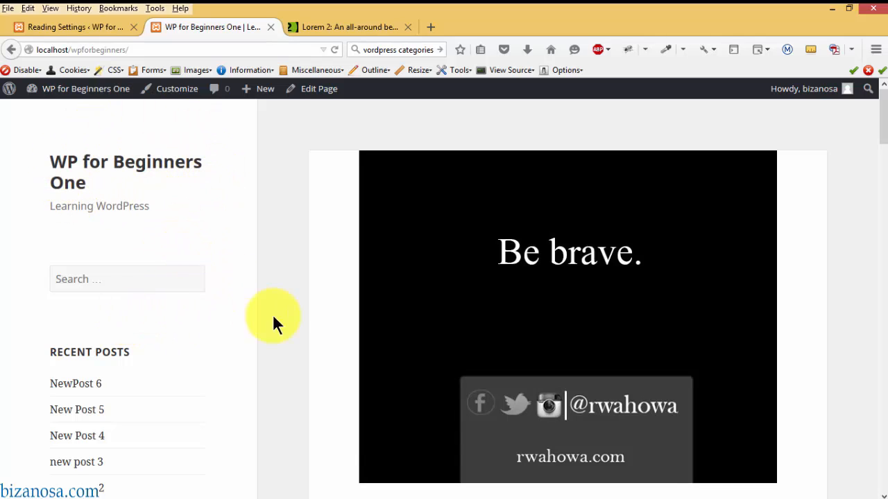
pyautogui.moveTo(883, 111); pyautogui.dragTo(870, 360)
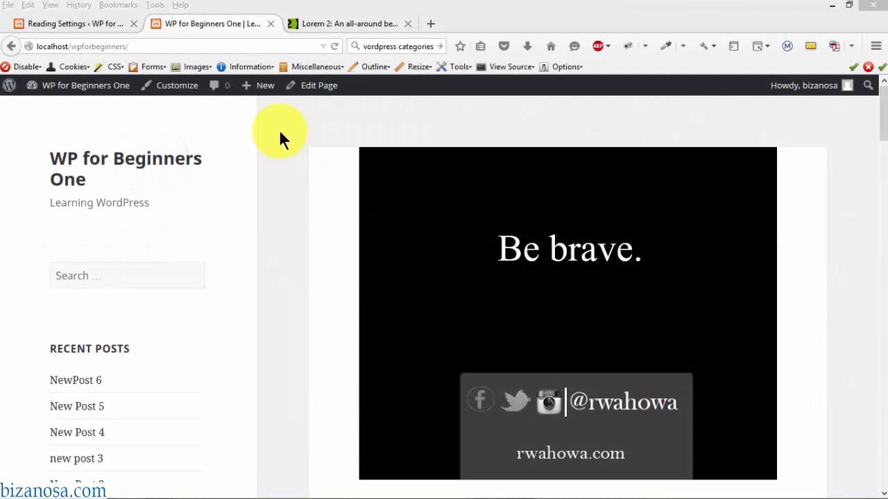
# - In Appearance > Menus, create a new menu named 'main menu'
pyautogui.click(85, 23)
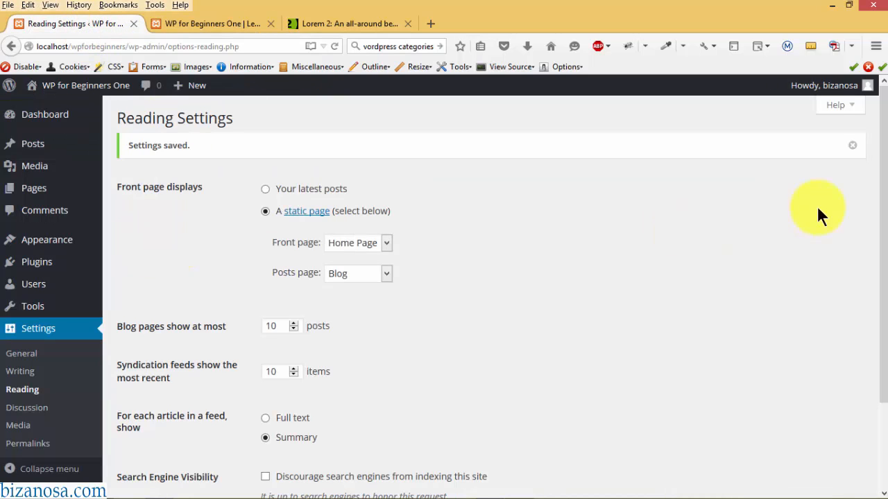
pyautogui.moveTo(881, 174); pyautogui.dragTo(877, 371)
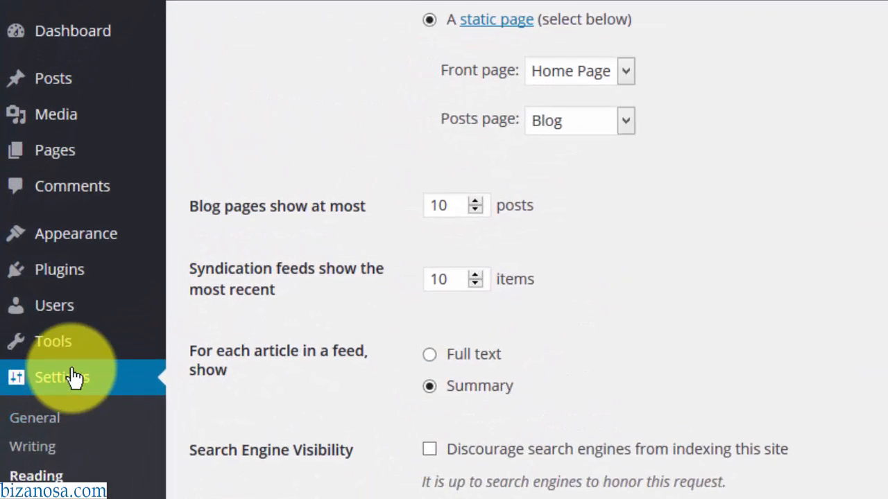
pyautogui.moveTo(85, 240)
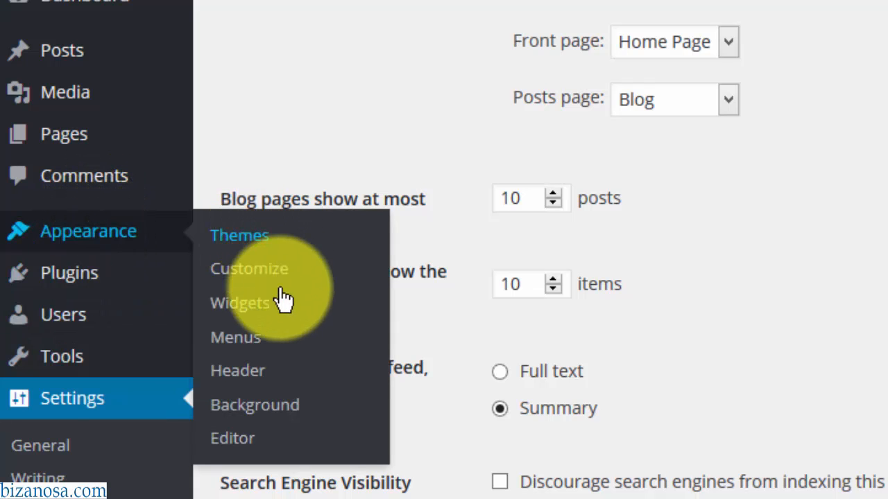
pyautogui.click(247, 340)
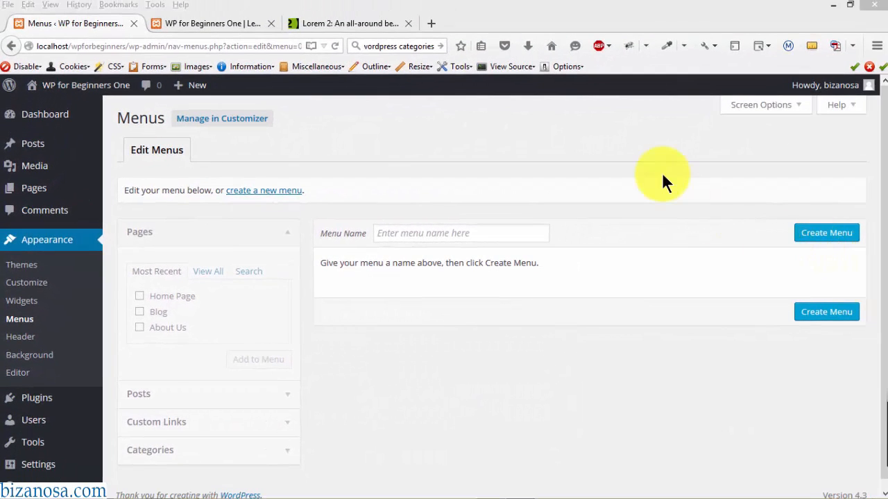
pyautogui.click(882, 92)
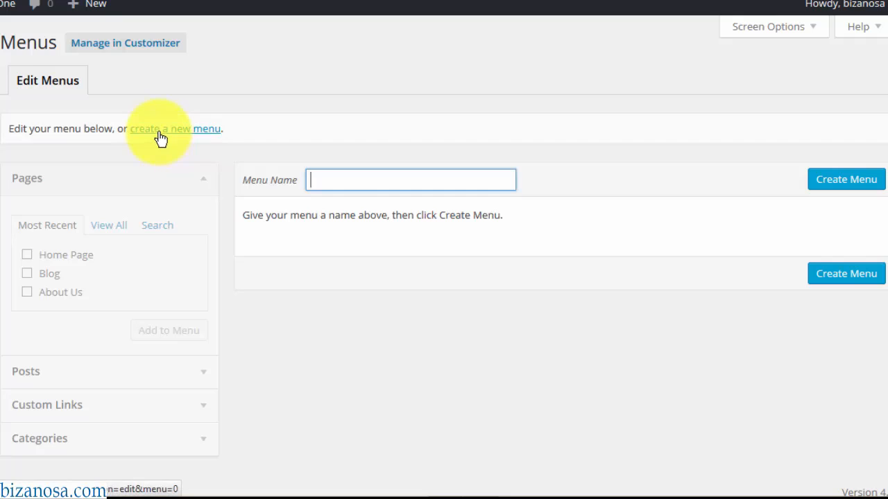
pyautogui.click(325, 180)
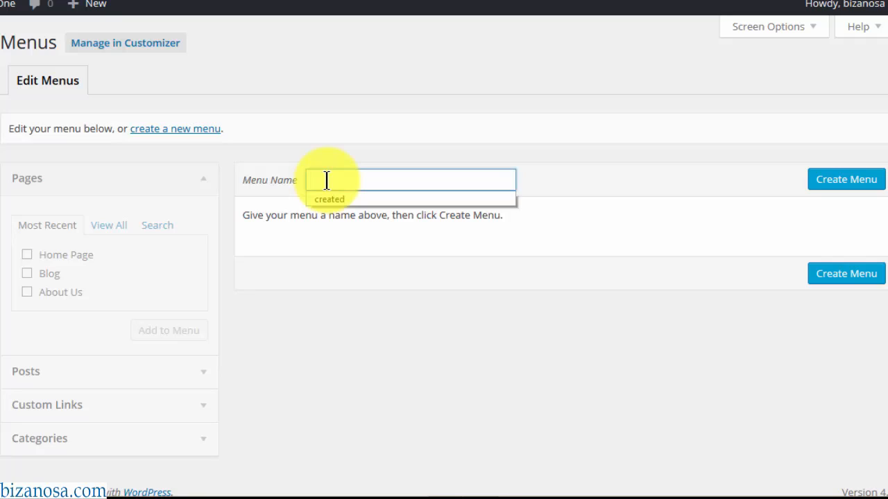
pyautogui.write('main menu')
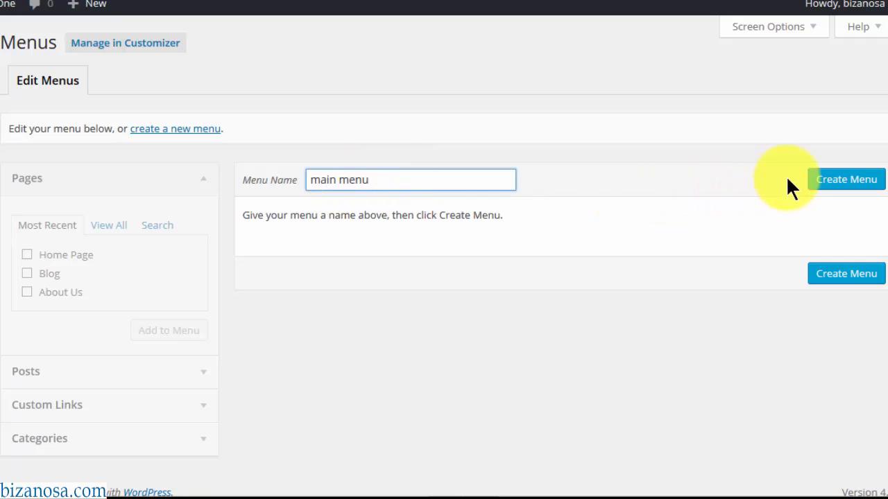
pyautogui.click(835, 181)
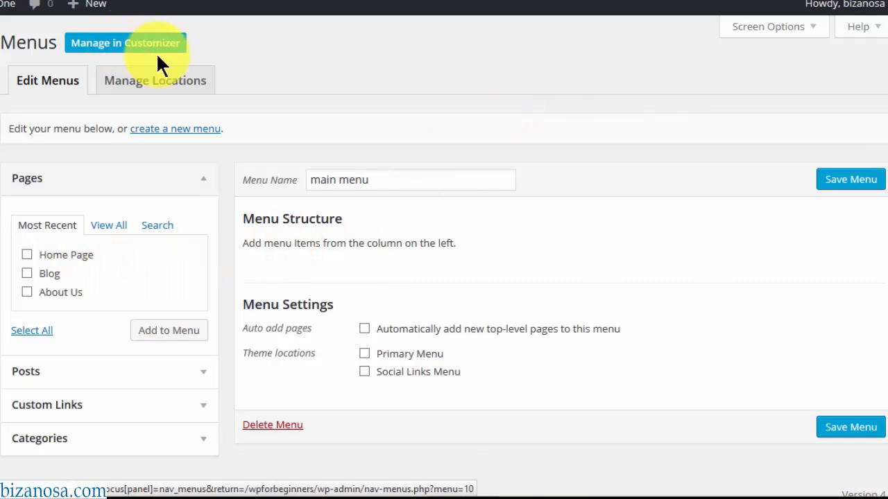
# - Assign main menu to the Primary Menu location and save
pyautogui.click(149, 82)
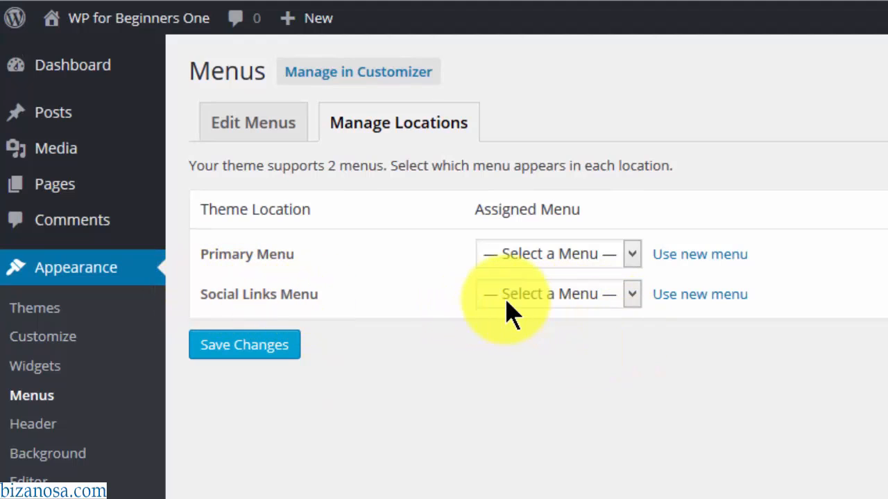
pyautogui.click(631, 253)
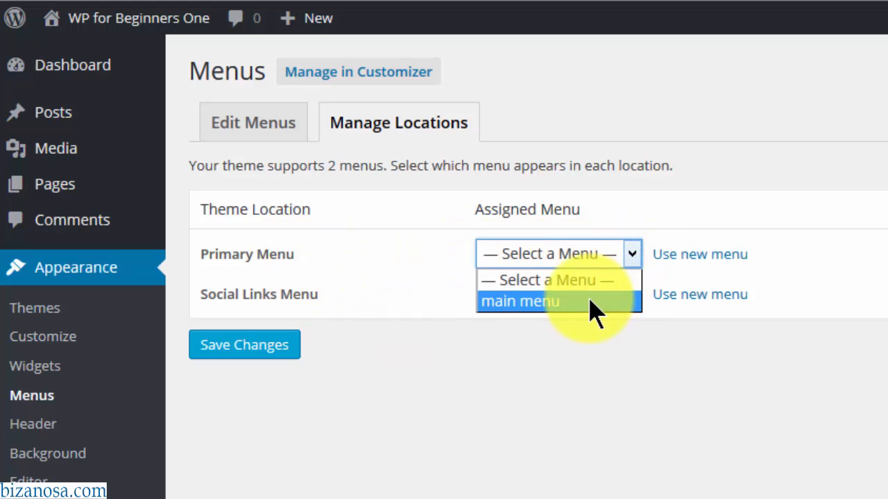
pyautogui.click(574, 303)
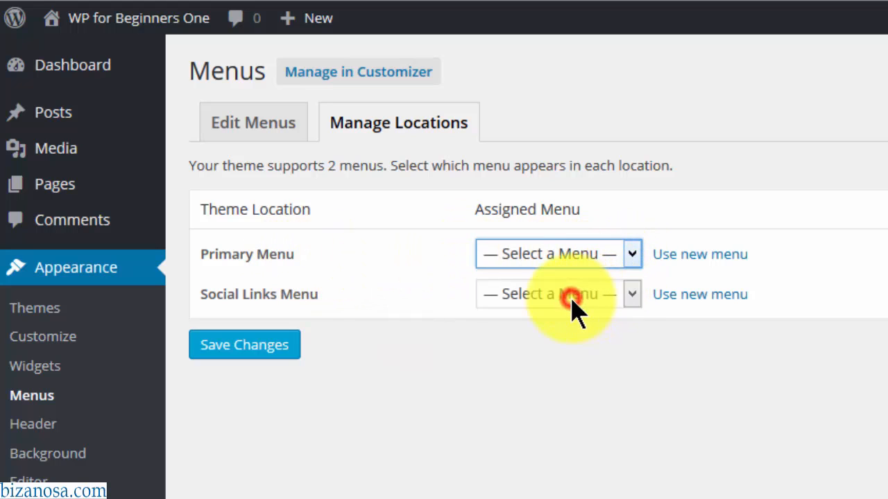
pyautogui.click(286, 345)
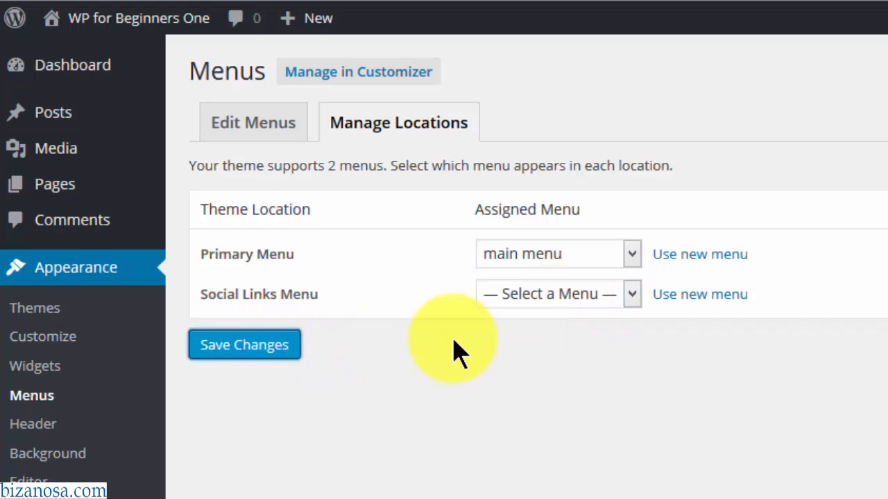
# - Add the Home Page, Blog and About Us pages to main menu and save it
pyautogui.click(243, 133)
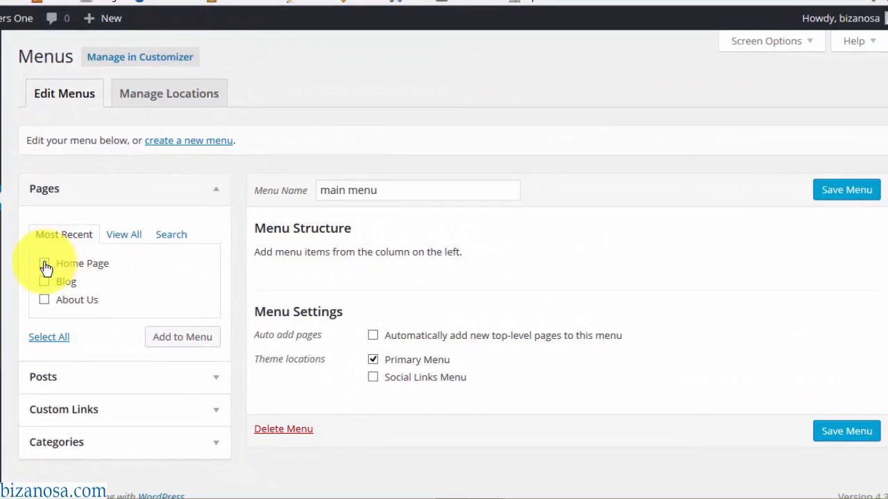
pyautogui.click(44, 264)
pyautogui.click(44, 282)
pyautogui.click(44, 300)
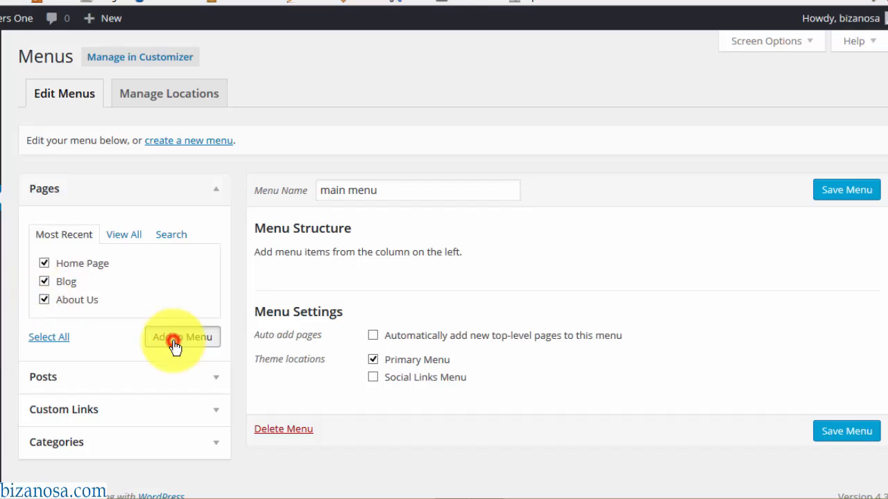
pyautogui.click(175, 341)
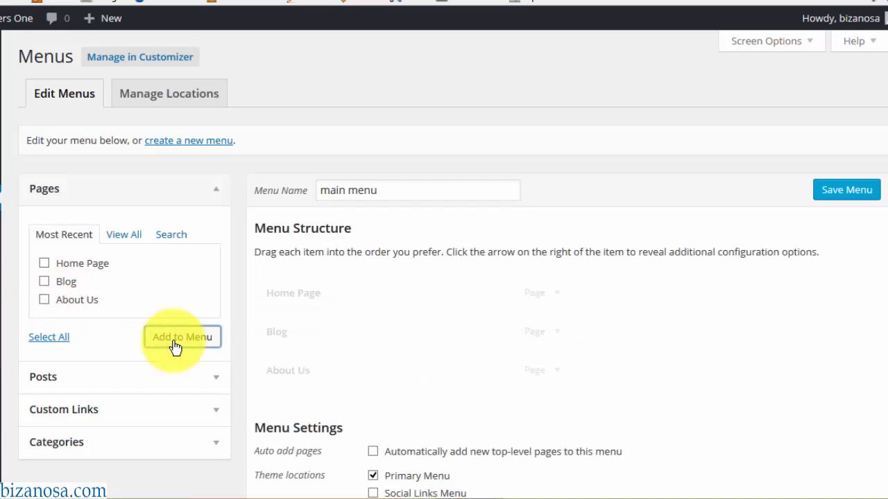
pyautogui.click(845, 193)
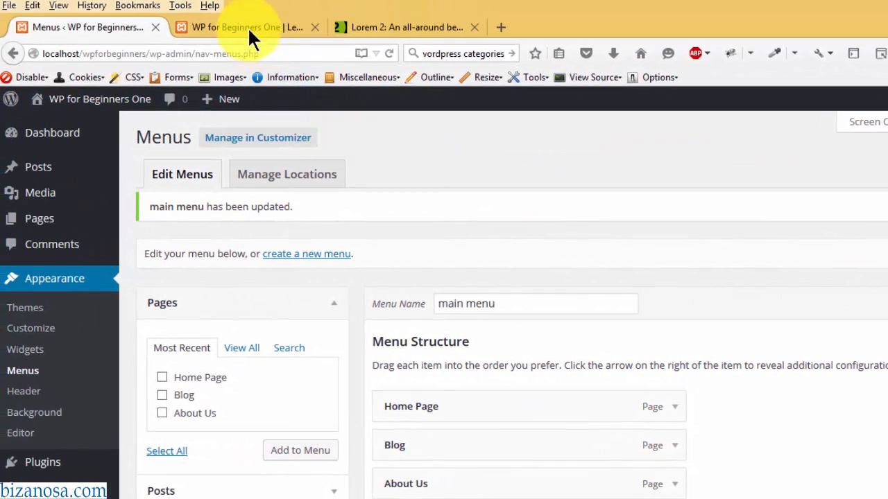
pyautogui.click(247, 26)
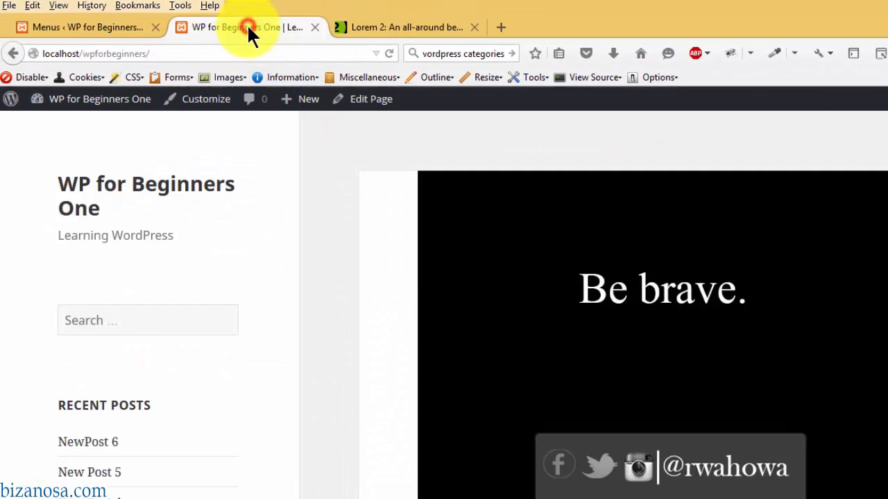
# - Reload the site to see Home Page, Blog and About Us in the sidebar, then return to Menus
pyautogui.click(389, 53)
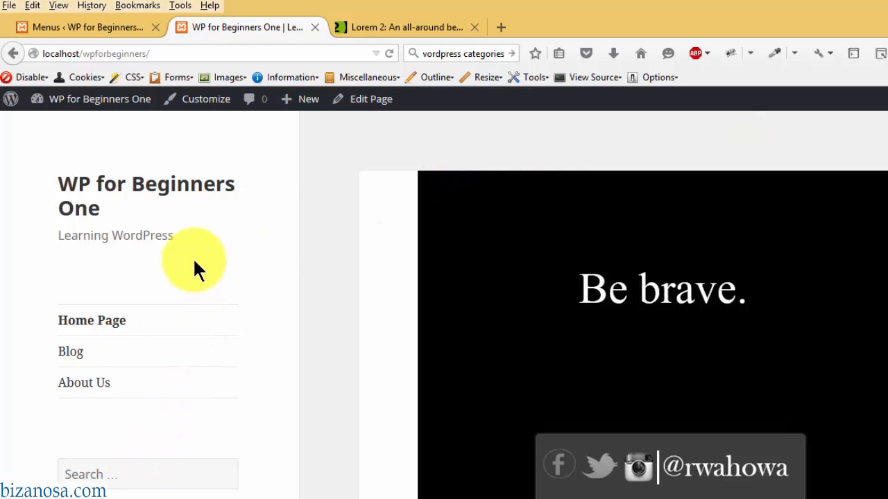
pyautogui.click(115, 27)
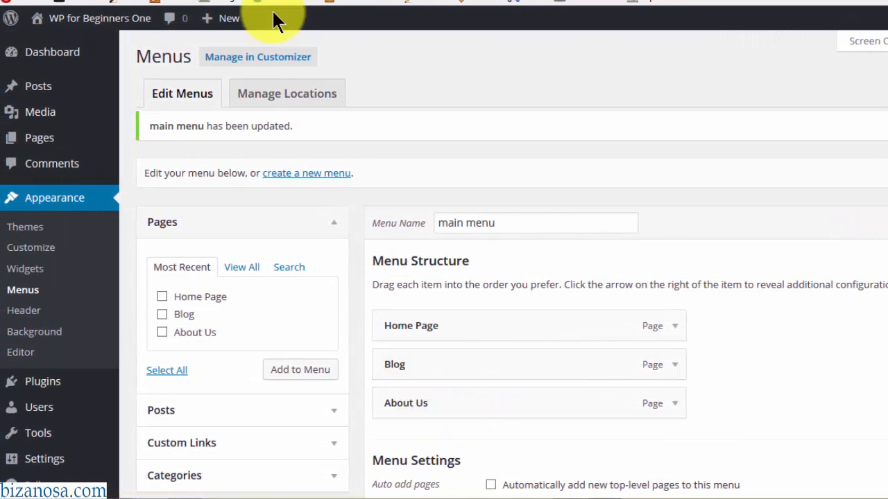
pyautogui.click(326, 1)
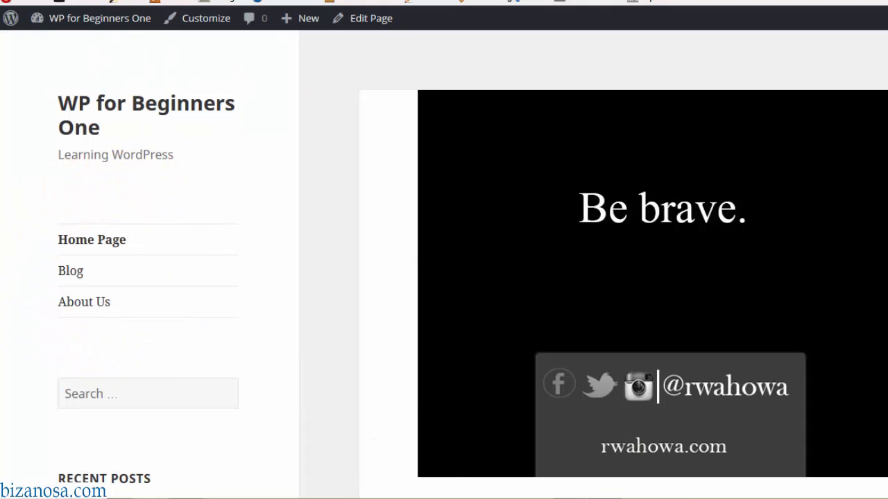
pyautogui.click(174, 0)
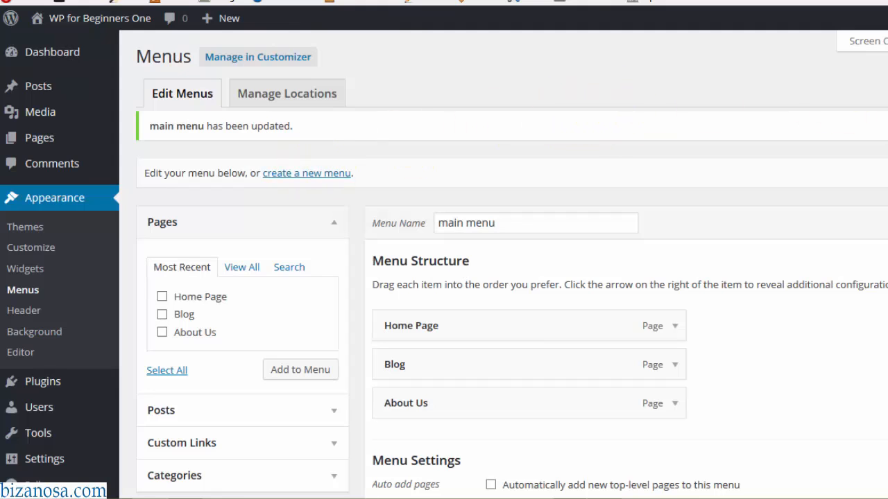
# - Scroll the Menus page and follow the 'create a new menu' link
pyautogui.scroll(-3, 512, 278)
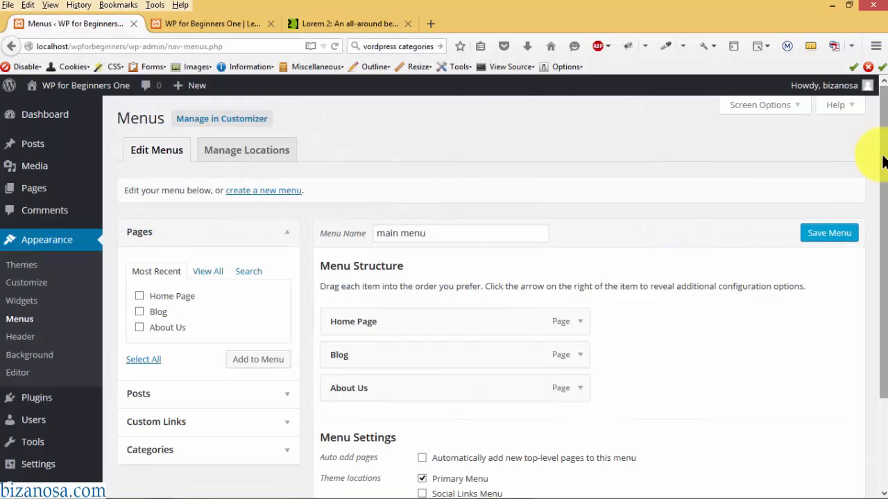
pyautogui.moveTo(882, 161); pyautogui.dragTo(884, 138)
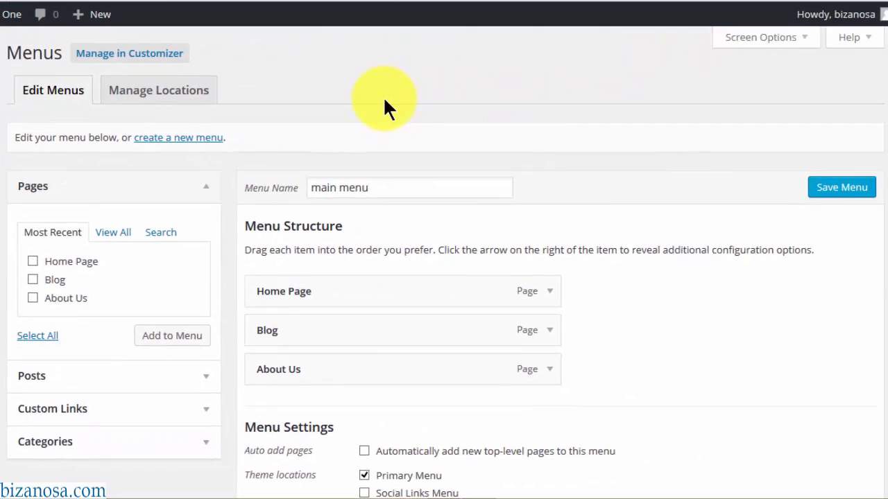
pyautogui.click(260, 219)
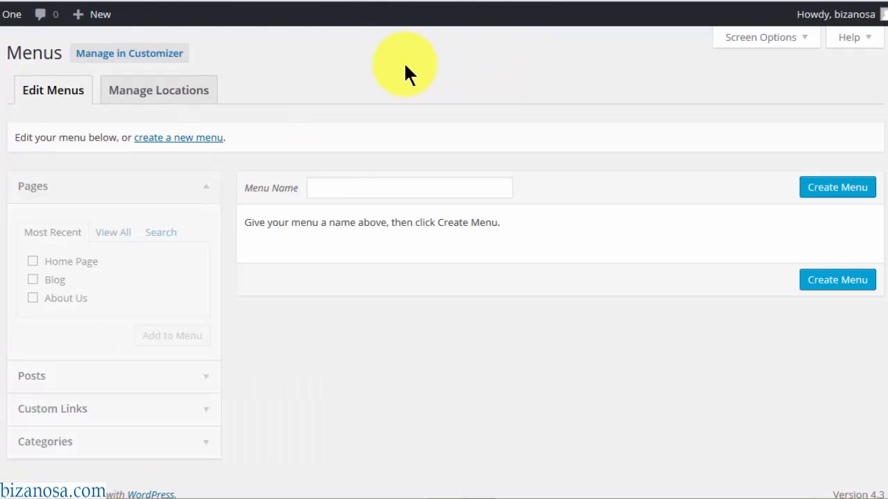
# - Create a second menu named 'social links'
pyautogui.click(356, 188)
pyautogui.write('social links')
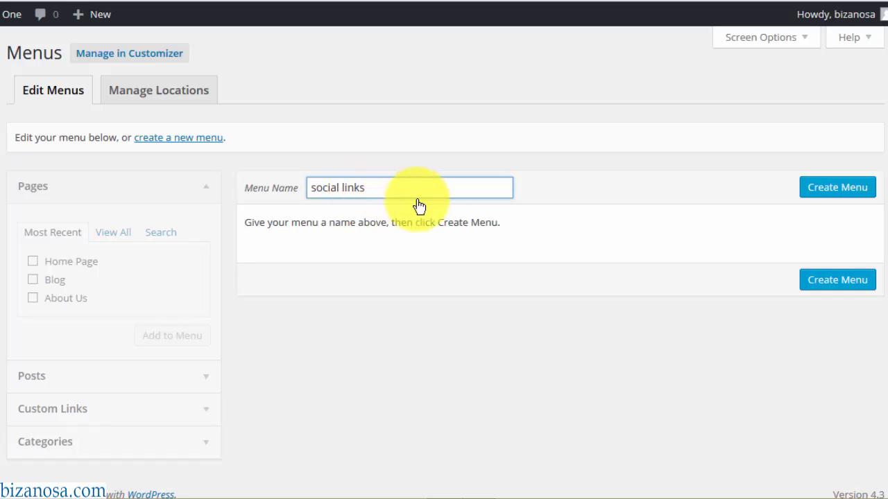
pyautogui.click(819, 190)
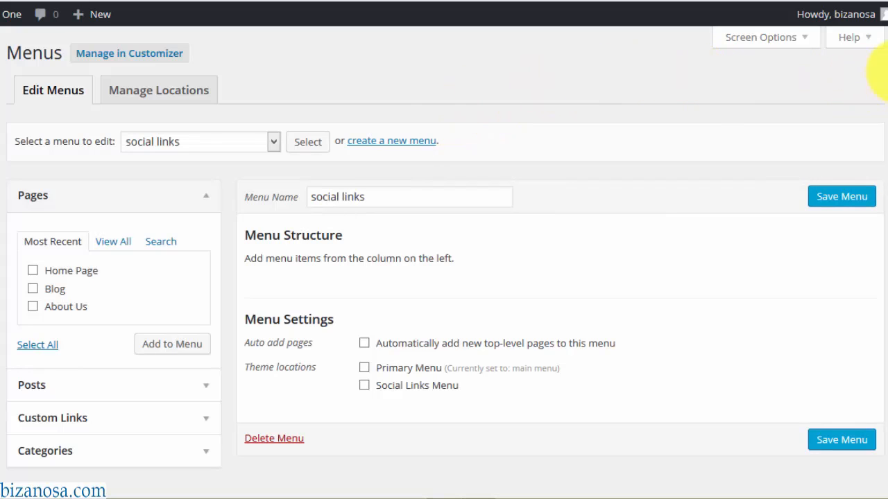
# - Select the Facebook profile link in the links notes window
pyautogui.scroll(-1, 886, 122)
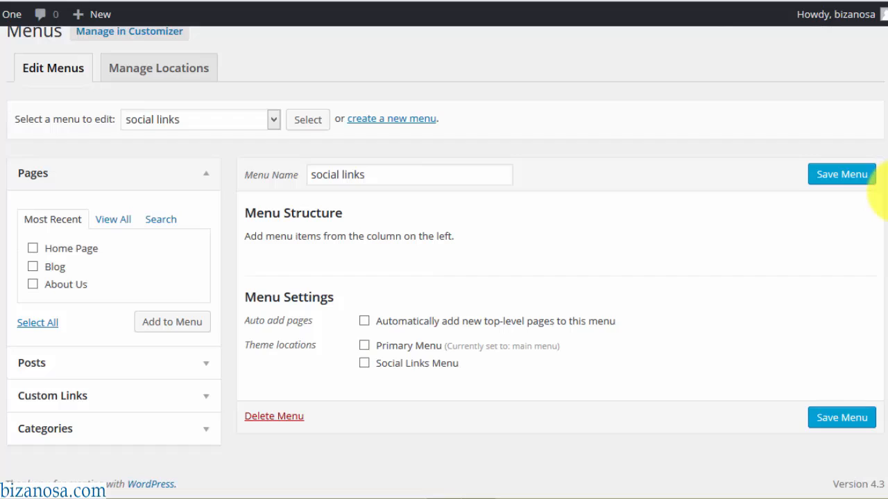
pyautogui.moveTo(132, 496)
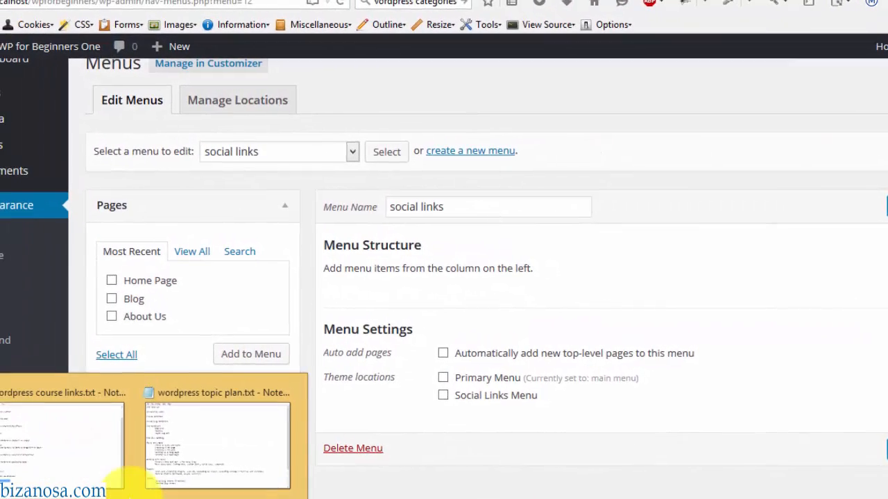
pyautogui.click(80, 448)
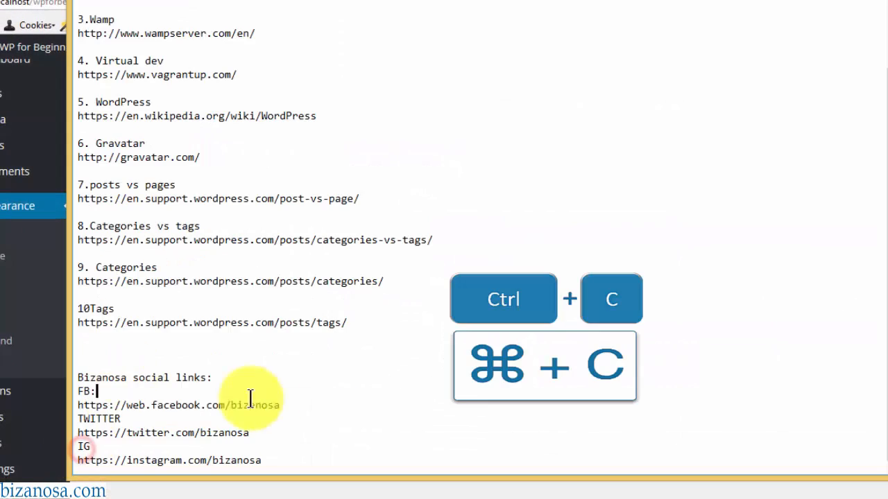
pyautogui.moveTo(250, 397); pyautogui.dragTo(279, 401)
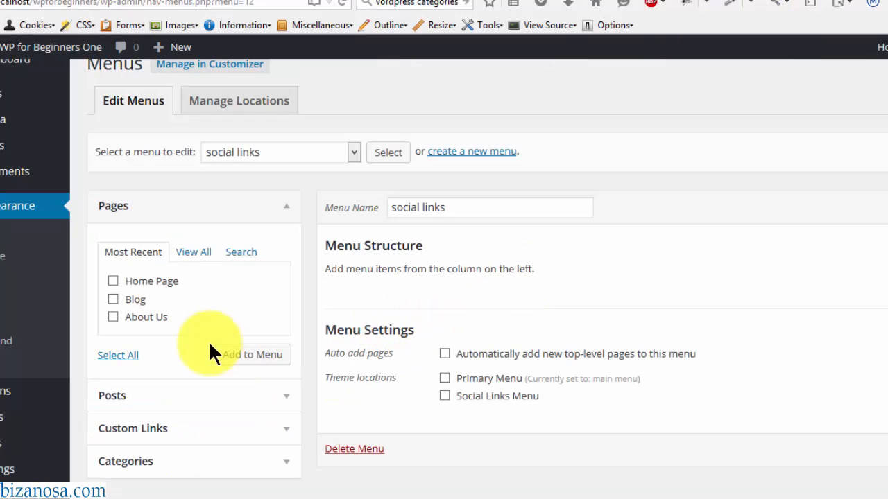
# - Add an FB custom link with the pasted Facebook profile URL to social links
pyautogui.click(285, 431)
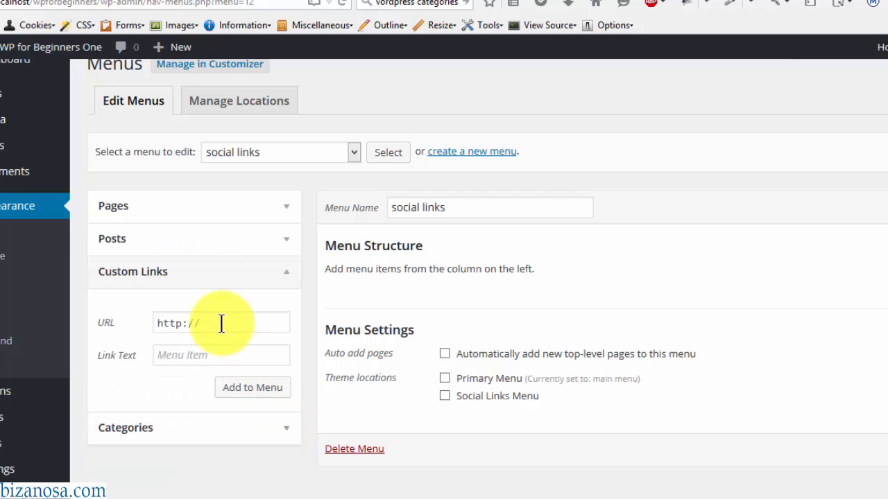
pyautogui.hotkey('ctrl', 'a')
pyautogui.hotkey('ctrl', 'v')
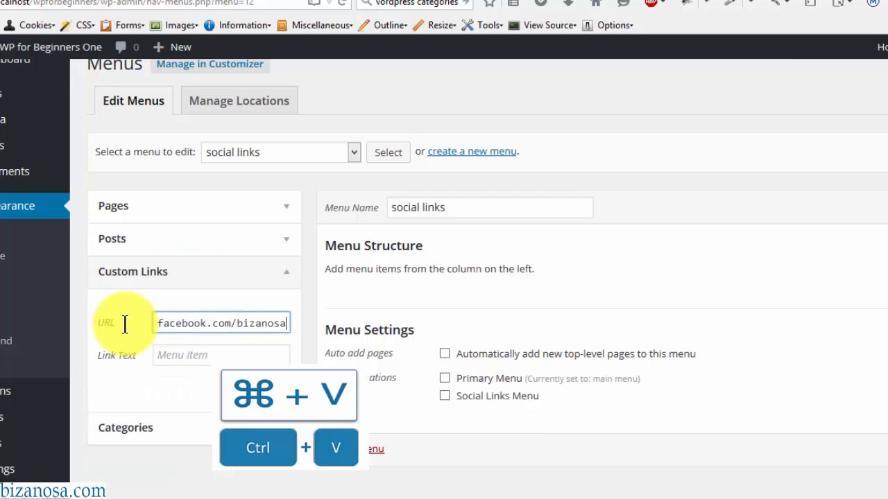
pyautogui.click(221, 353)
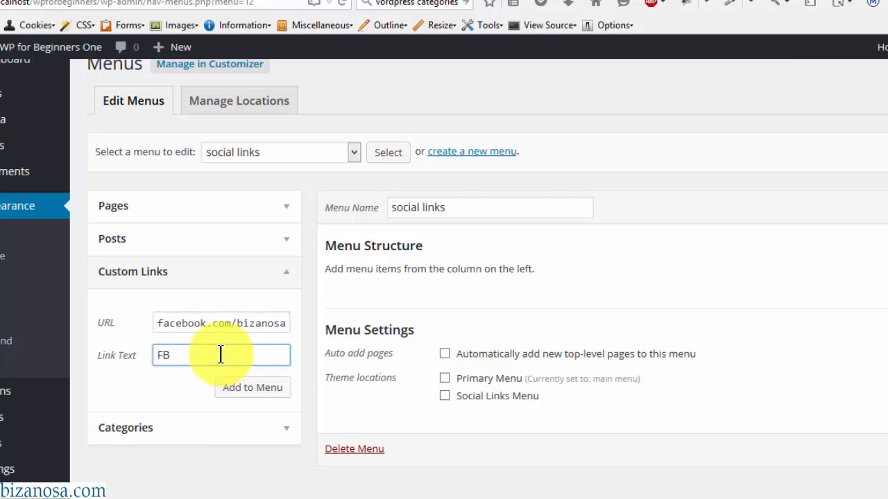
pyautogui.click(251, 387)
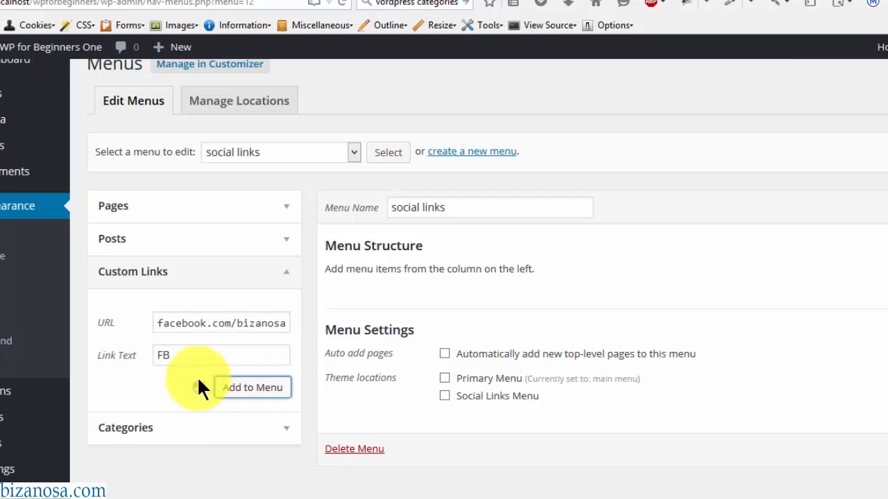
# - Add a Twitter custom link using the Twitter profile address copied from the notes
pyautogui.moveTo(128, 498)
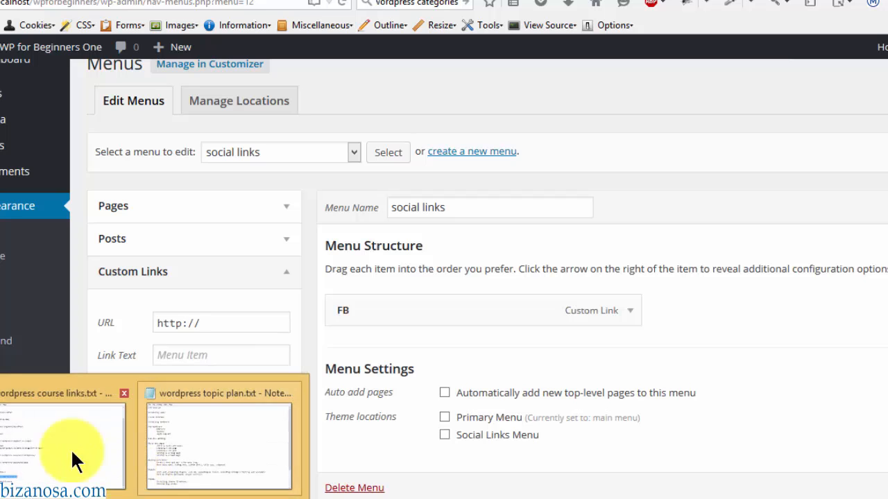
pyautogui.click(40, 446)
pyautogui.moveTo(83, 433); pyautogui.dragTo(254, 430)
pyautogui.hotkey('ctrl', 'c')
pyautogui.hotkey('alt', 'Tab')
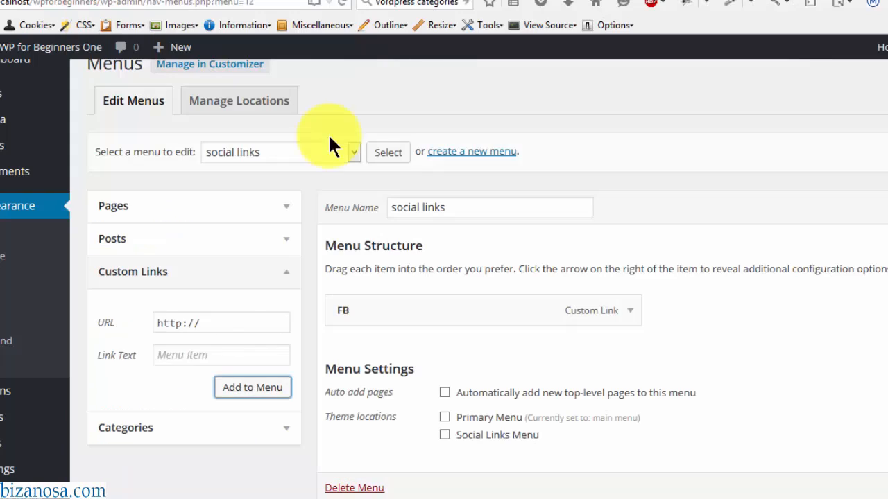
pyautogui.click(207, 324)
pyautogui.moveTo(207, 324); pyautogui.dragTo(113, 320)
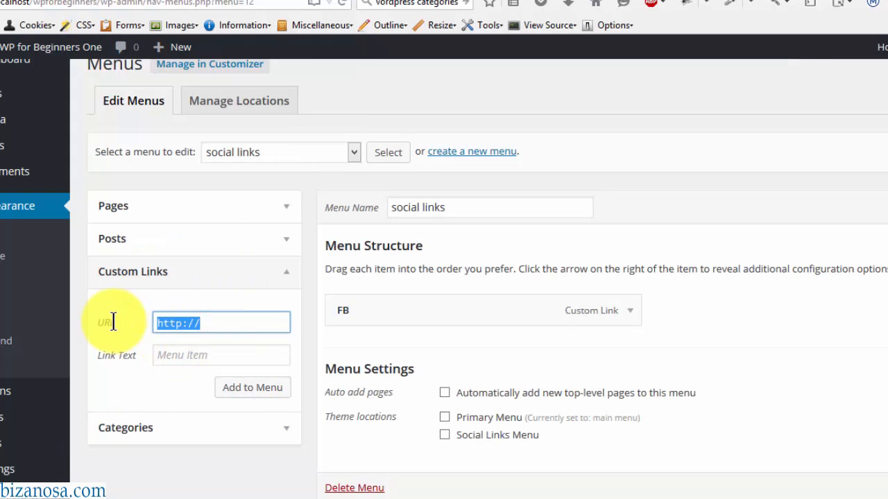
pyautogui.hotkey('ctrl', 'v')
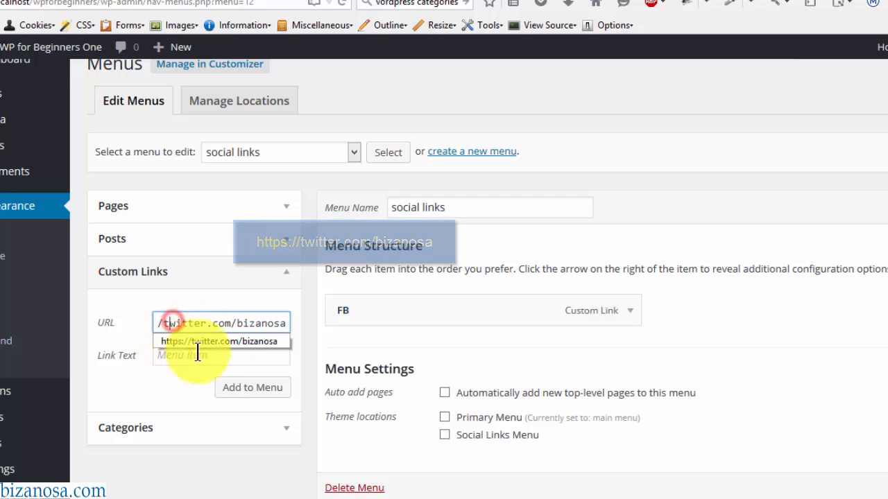
pyautogui.click(176, 356)
pyautogui.write('Twitter')
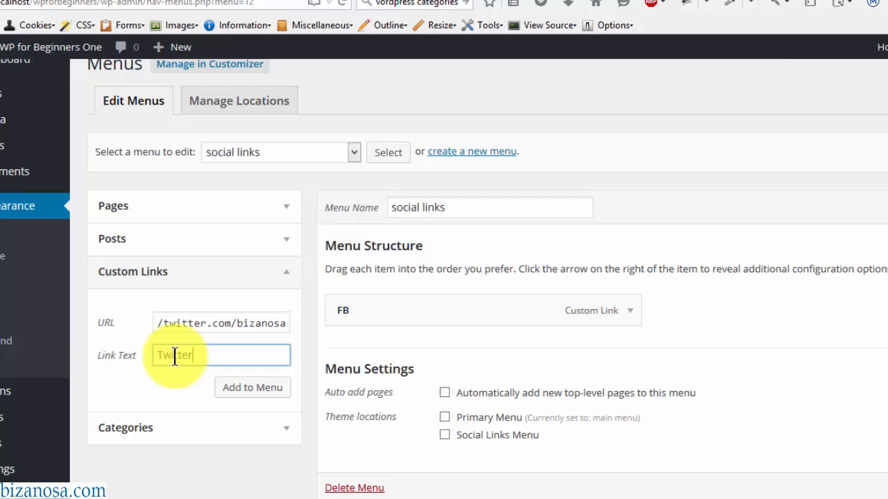
pyautogui.click(251, 390)
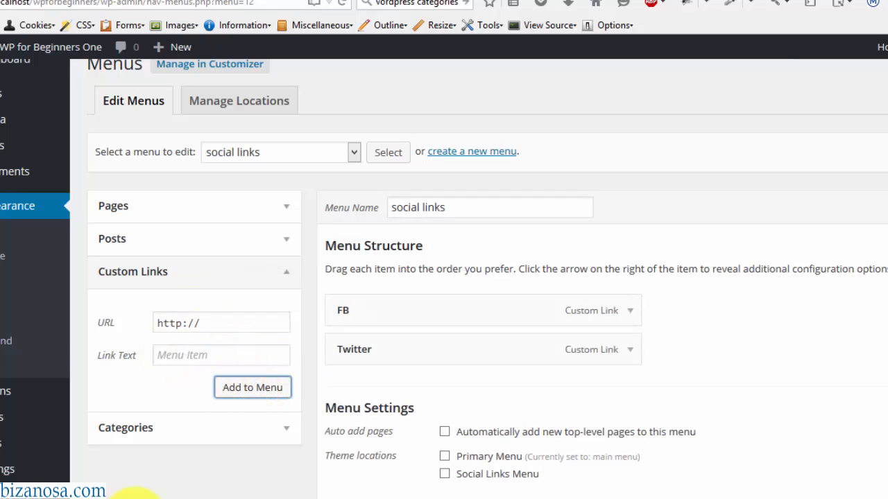
# - Add an IG custom link using the Instagram profile address from the notes
pyautogui.moveTo(135, 494)
pyautogui.click(77, 461)
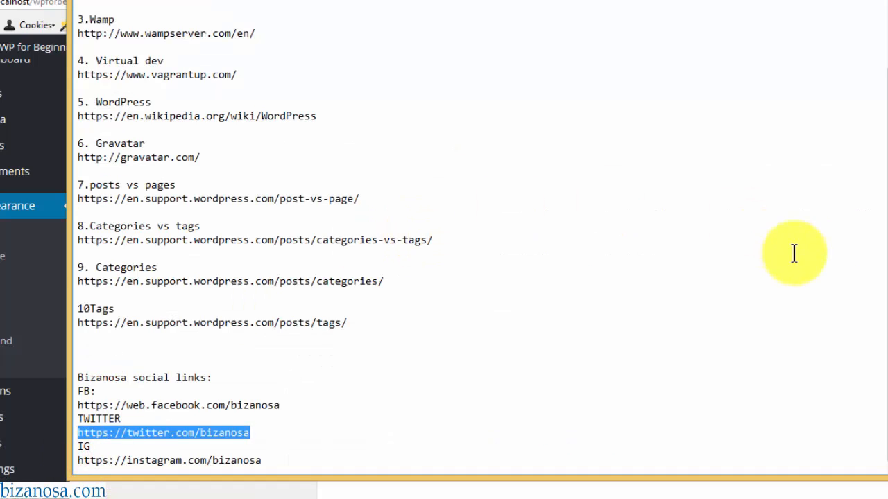
pyautogui.moveTo(262, 461); pyautogui.dragTo(67, 456)
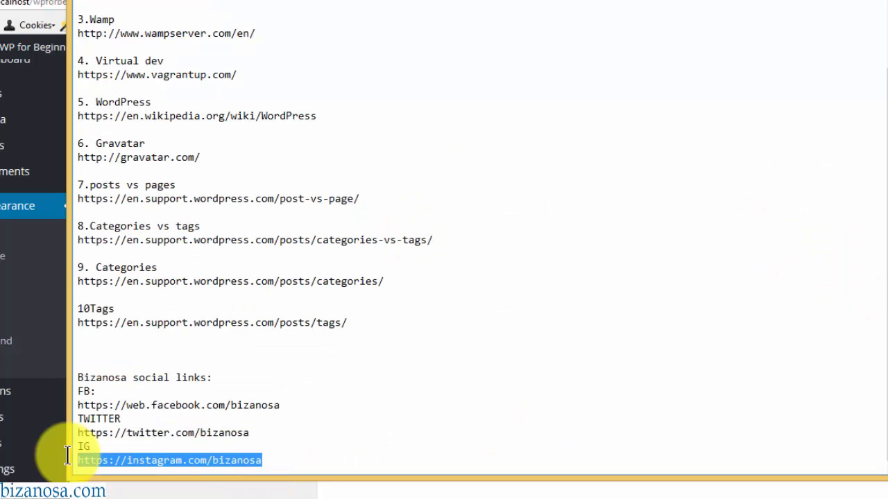
pyautogui.hotkey('alt', 'Tab')
pyautogui.moveTo(214, 324); pyautogui.dragTo(111, 323)
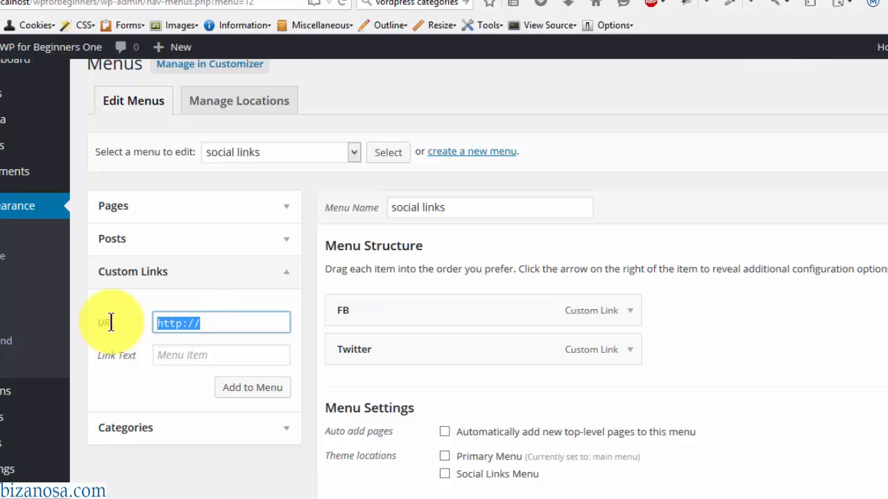
pyautogui.hotkey('ctrl', 'v')
pyautogui.click(191, 354)
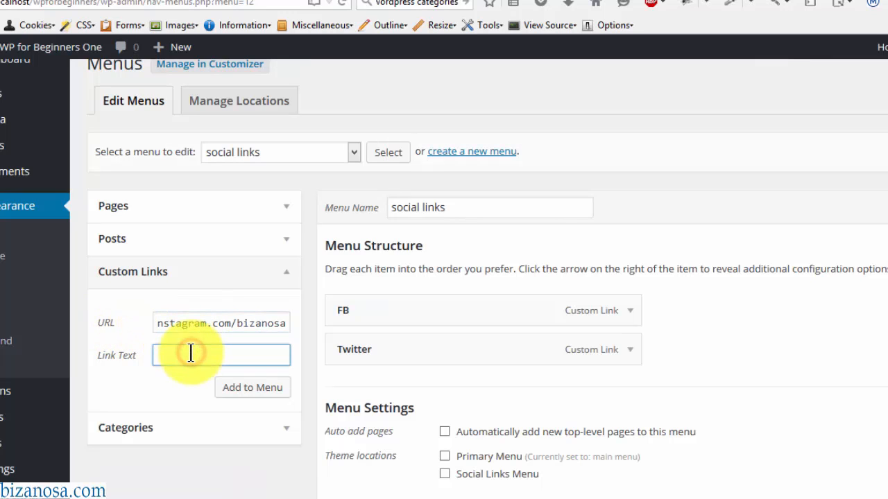
pyautogui.write('IG')
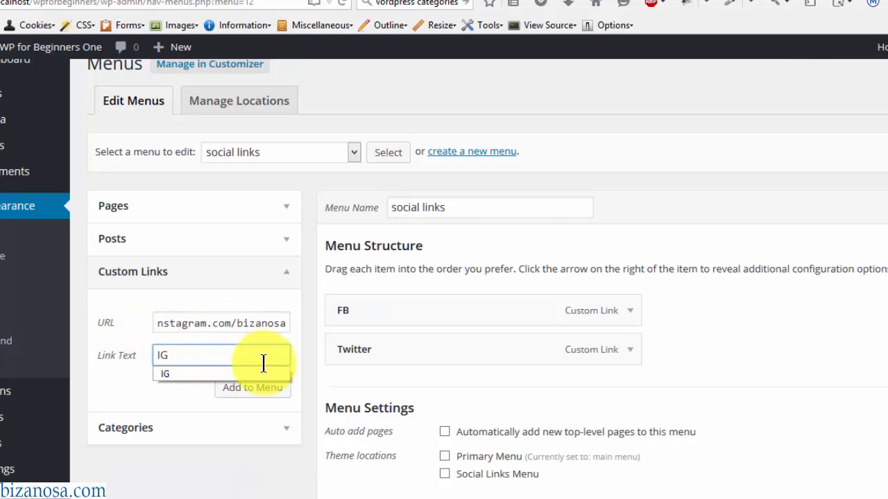
pyautogui.click(254, 390)
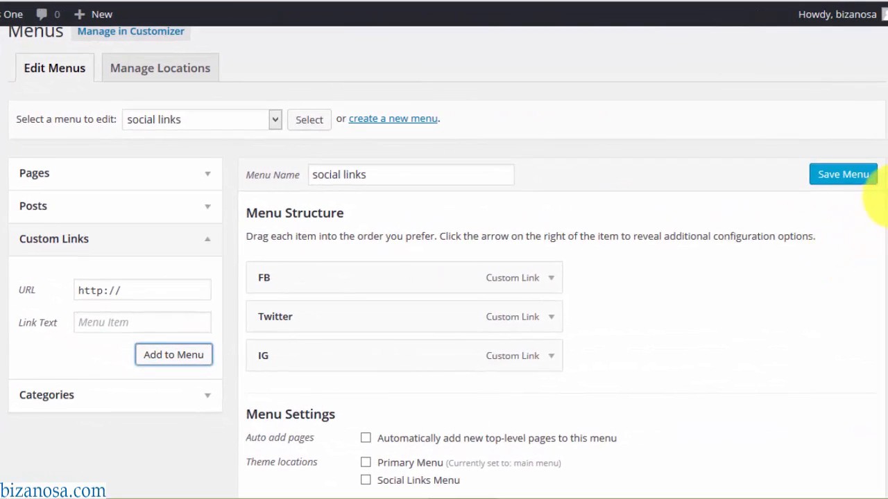
# - Tick the Social Links Menu theme location and save the social links menu
pyautogui.scroll(-2, 842, 248)
pyautogui.scroll(2, 874, 208)
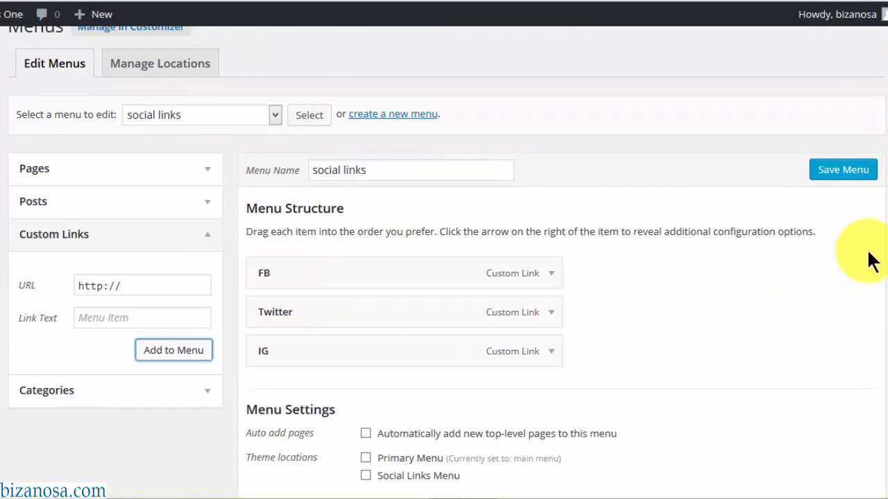
pyautogui.scroll(-1, 882, 147)
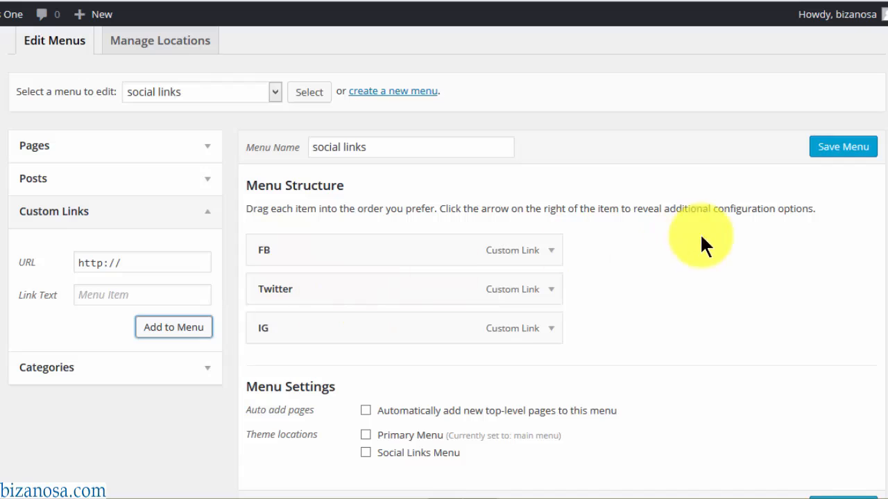
pyautogui.scroll(-3, 882, 208)
pyautogui.scroll(5, 882, 163)
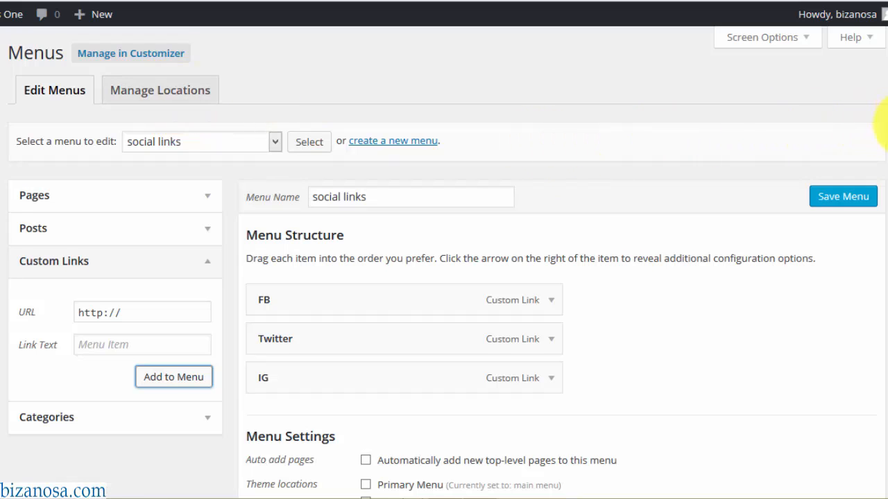
pyautogui.scroll(-5, 880, 152)
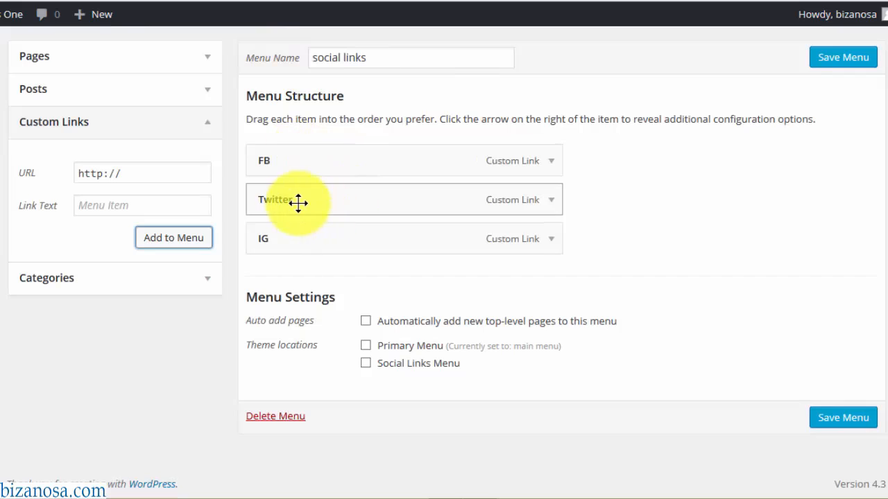
pyautogui.click(366, 365)
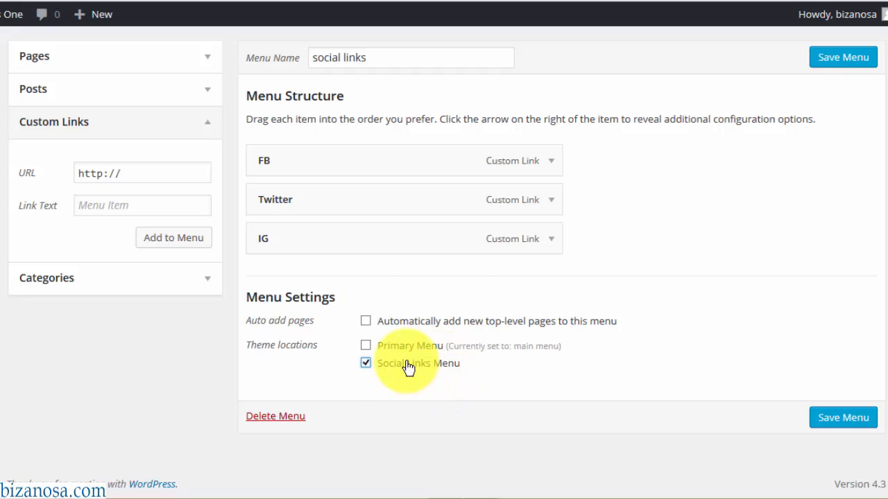
pyautogui.click(841, 425)
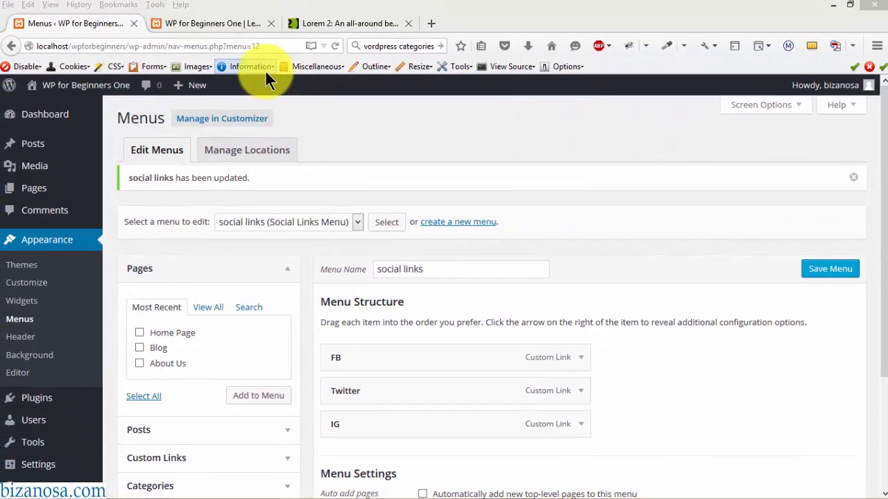
# - Reload the live site and test the Facebook icon, then drag IG above FB in the menu
pyautogui.click(216, 22)
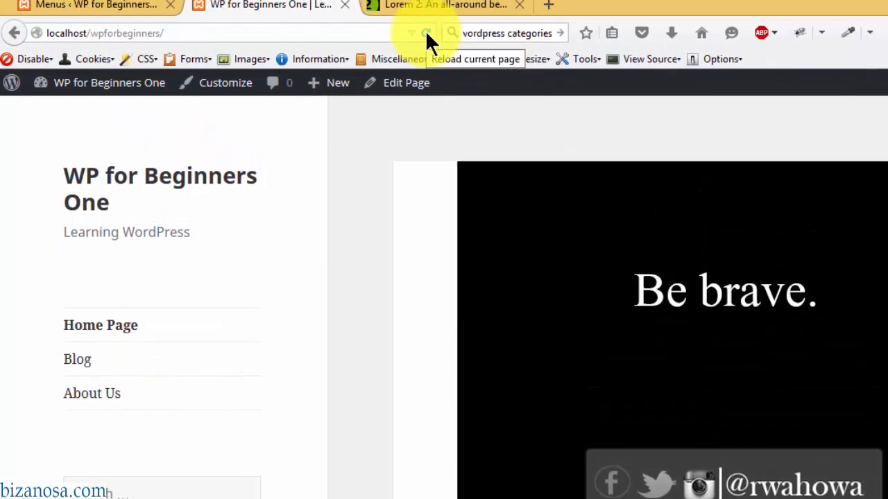
pyautogui.click(426, 34)
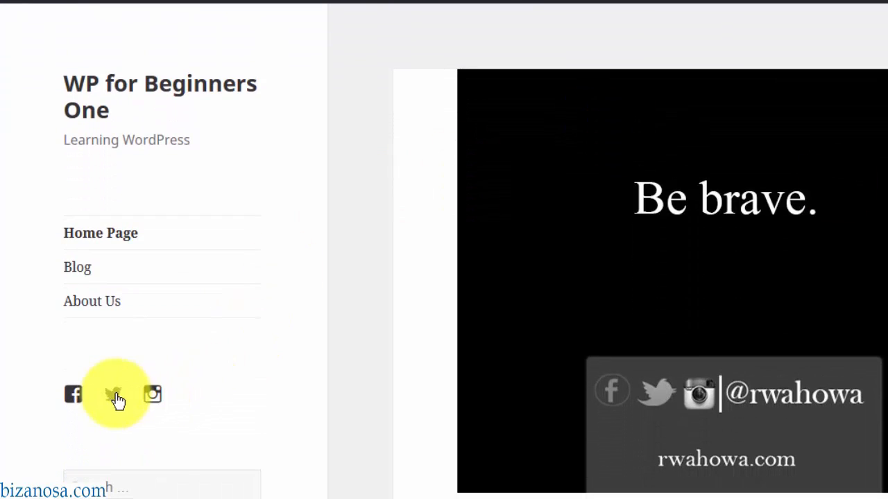
pyautogui.click(73, 394)
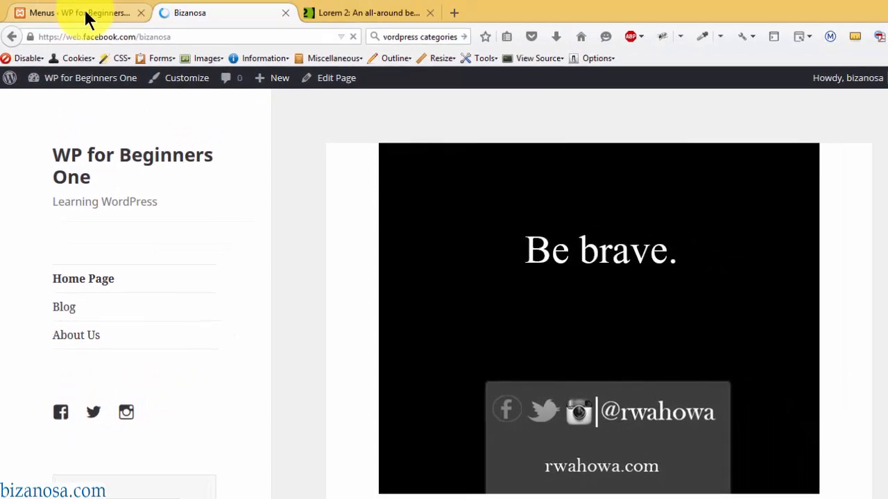
pyautogui.click(85, 13)
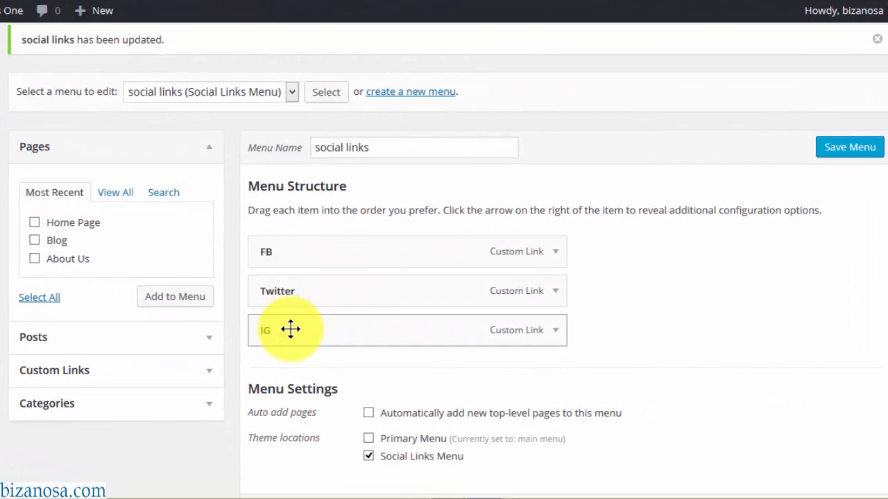
pyautogui.moveTo(290, 330); pyautogui.dragTo(287, 247)
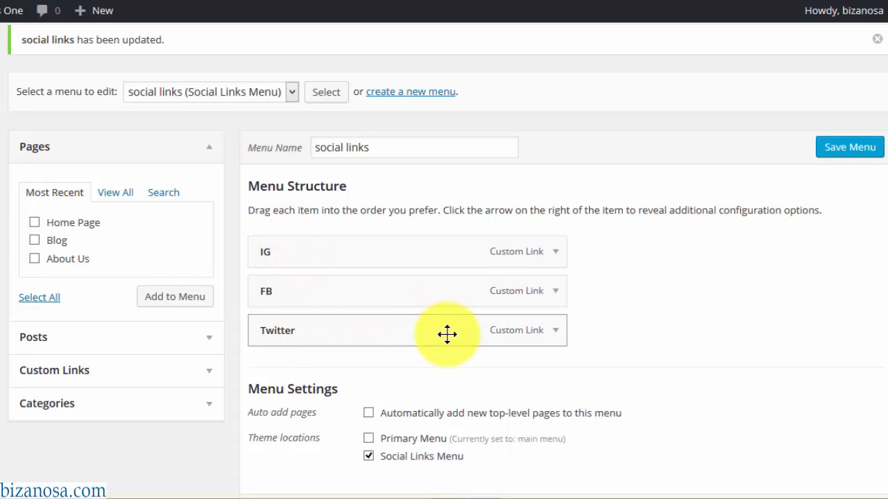
# - Reorder the social links menu to IG, Twitter, FB, save it, and choose the Primary Menu
pyautogui.moveTo(329, 296); pyautogui.dragTo(330, 335)
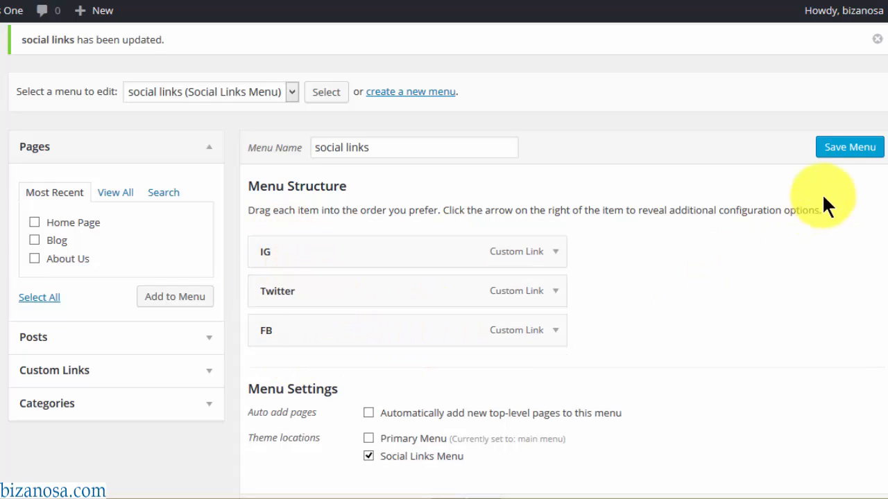
pyautogui.click(849, 148)
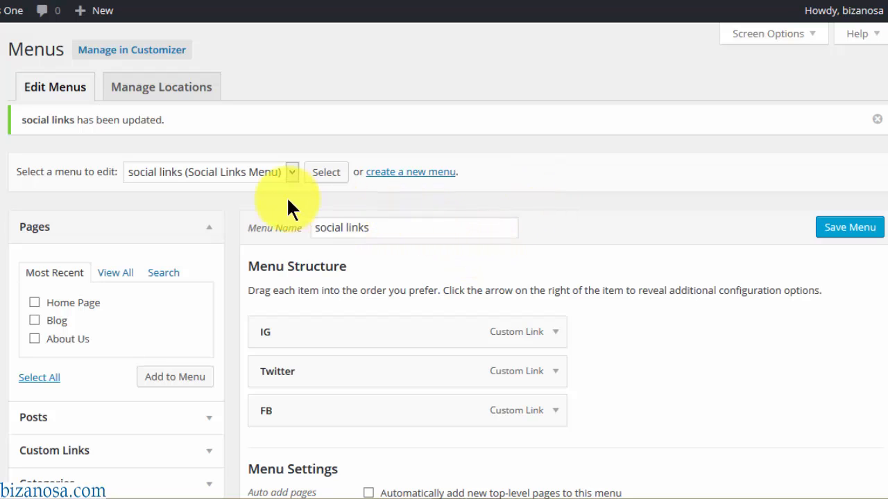
pyautogui.click(294, 173)
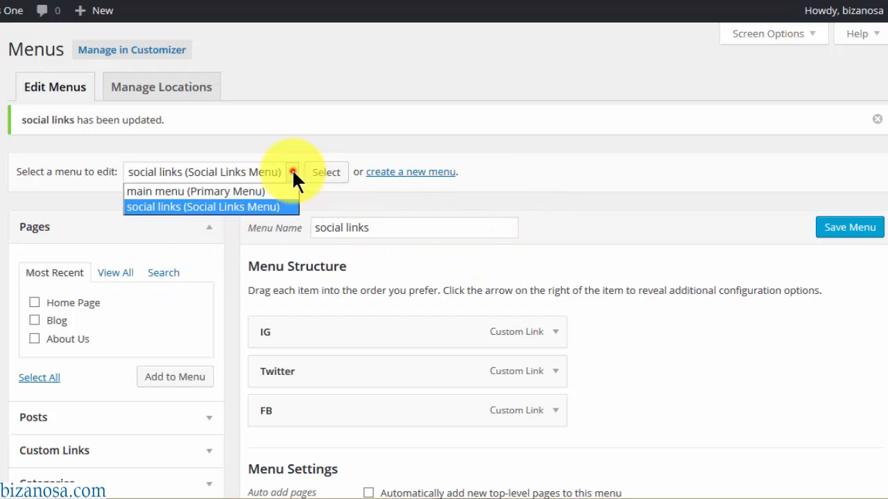
pyautogui.click(199, 192)
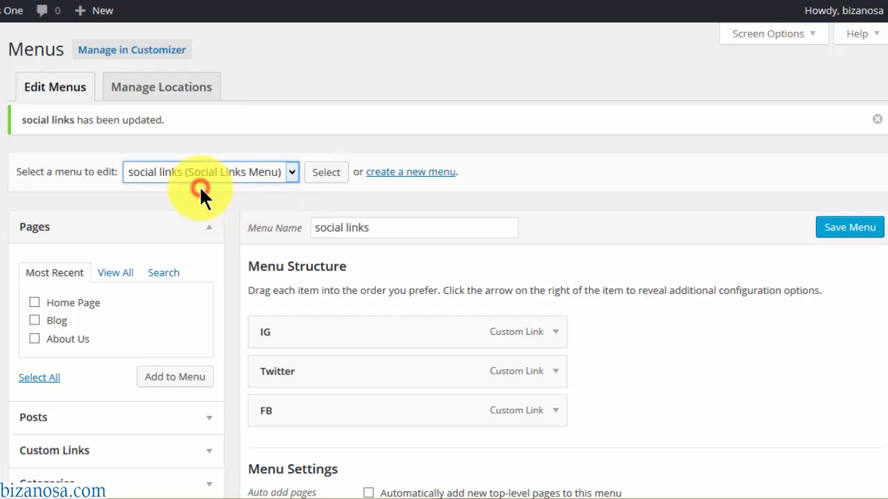
# - Load the main menu, expand the Categories box, and tick the hanging posts category
pyautogui.click(333, 163)
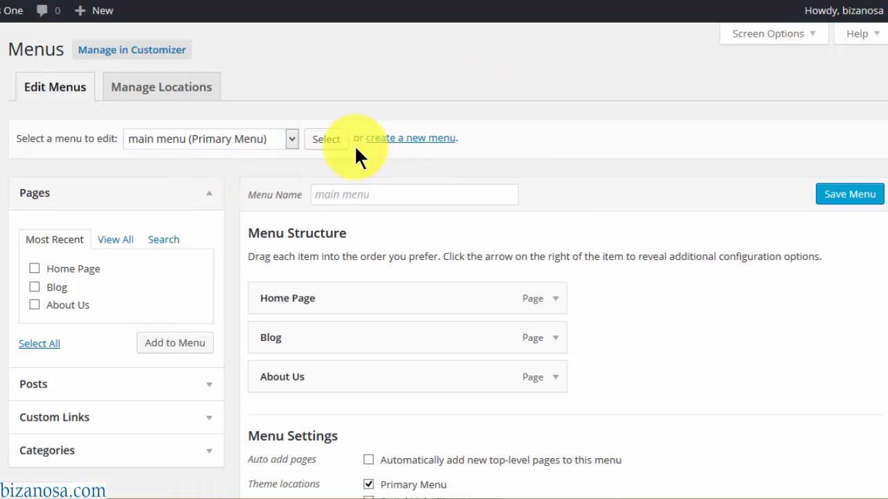
pyautogui.scroll(-2, 884, 184)
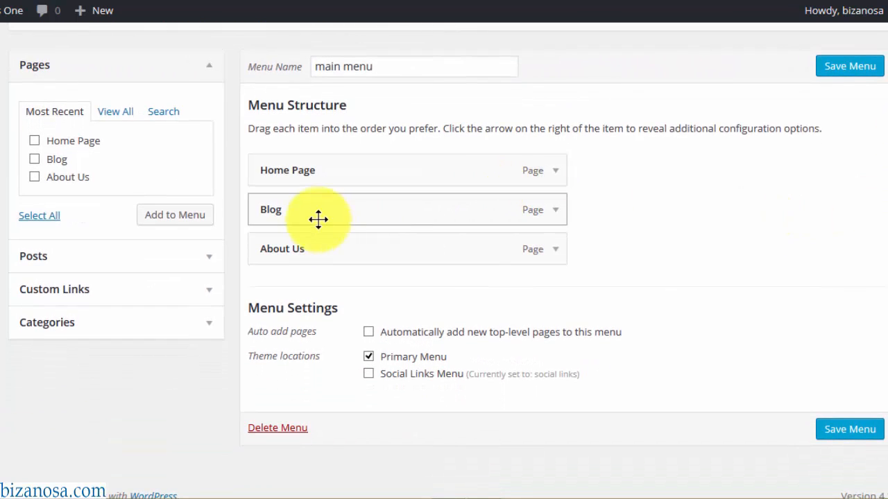
pyautogui.click(209, 293)
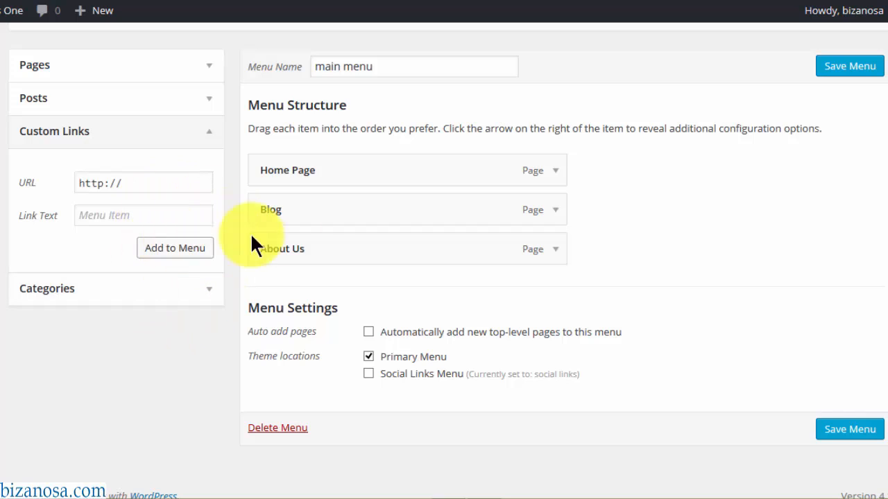
pyautogui.click(211, 135)
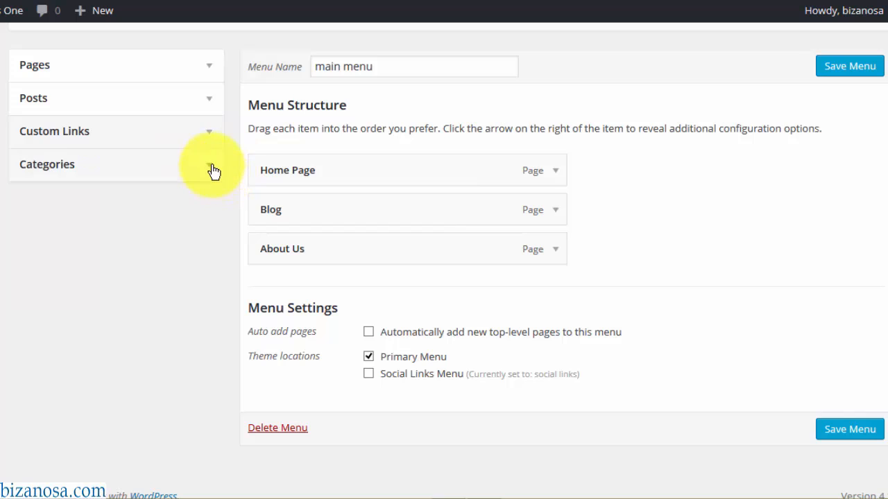
pyautogui.click(211, 168)
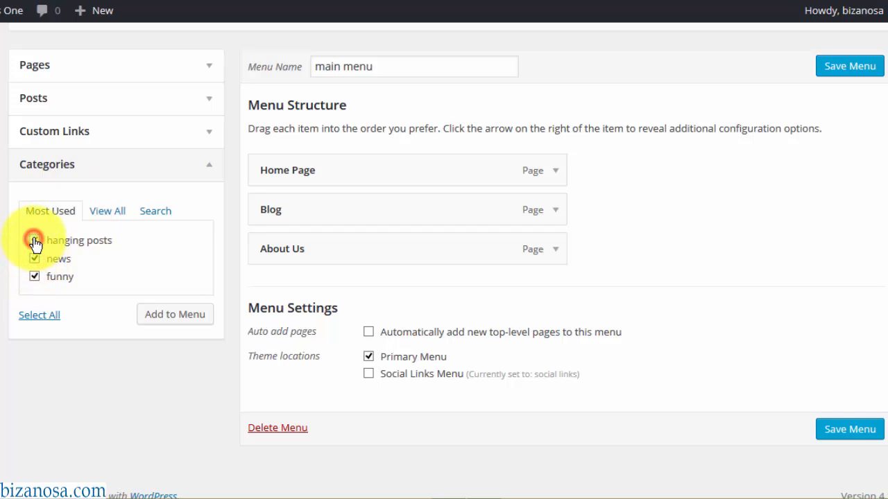
pyautogui.click(35, 241)
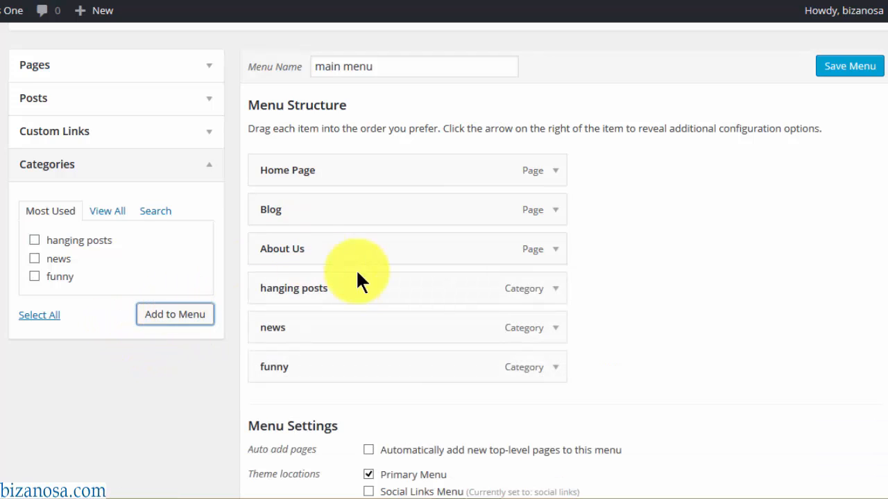
# - Rename the hanging posts menu item's navigation label to No Cat
pyautogui.click(561, 294)
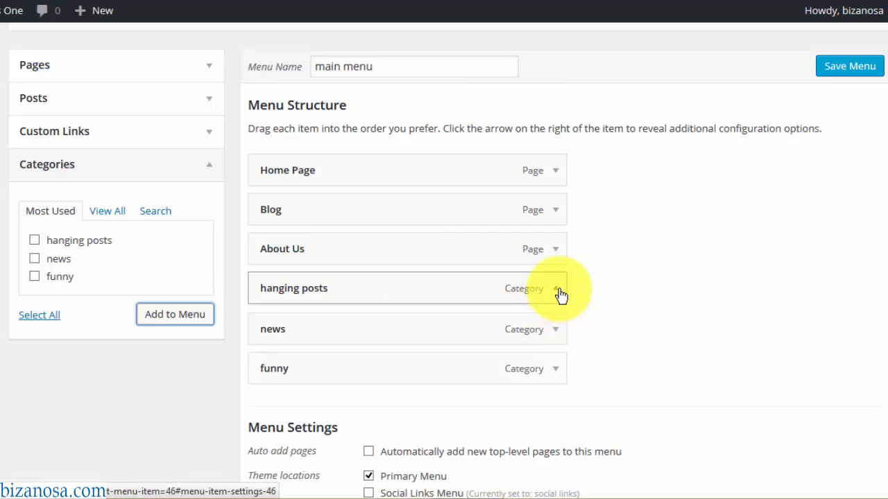
pyautogui.moveTo(331, 341); pyautogui.dragTo(255, 331)
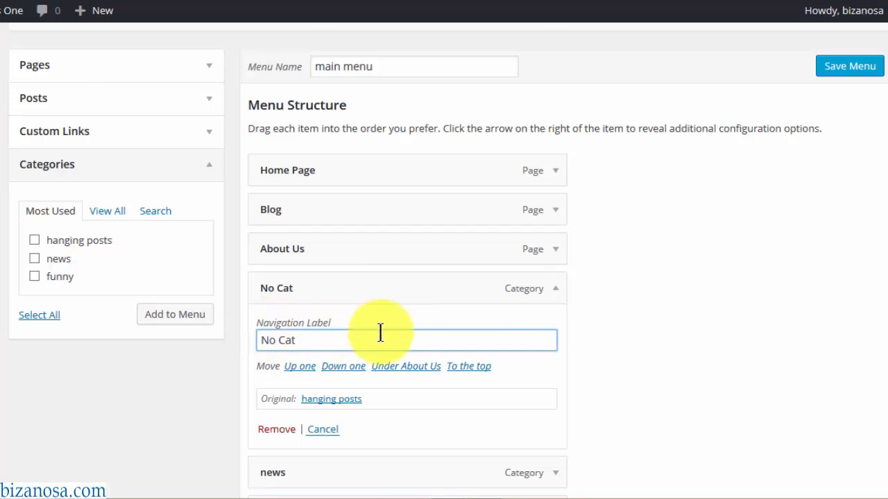
pyautogui.scroll(-2, 557, 154)
pyautogui.click(556, 150)
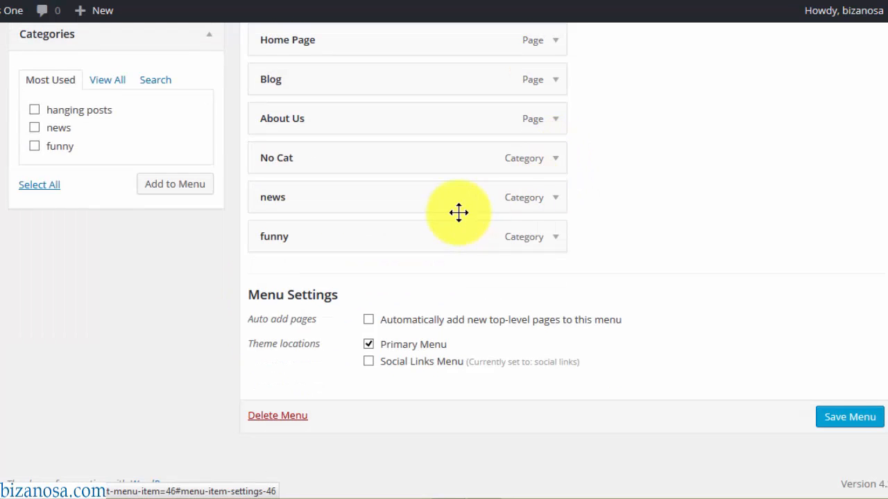
pyautogui.scroll(1, 557, 229)
# - Relabel the news and funny items as News and Funny, then save the main menu
pyautogui.click(555, 240)
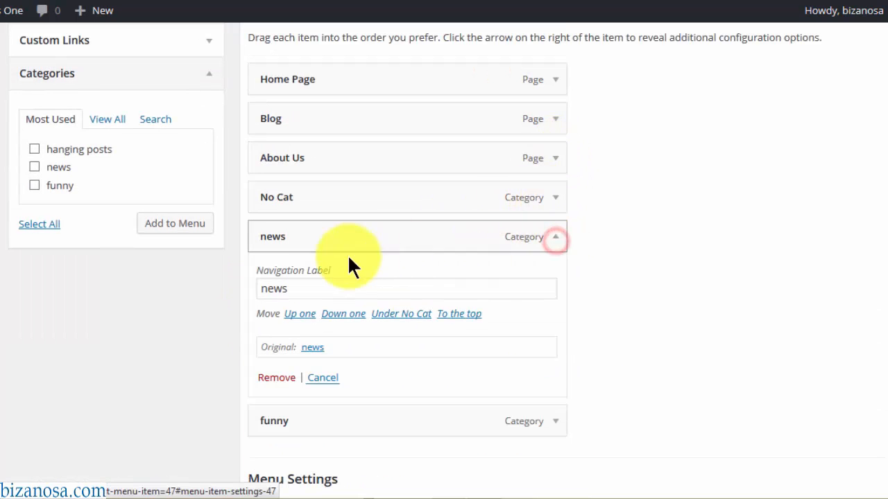
pyautogui.click(268, 291)
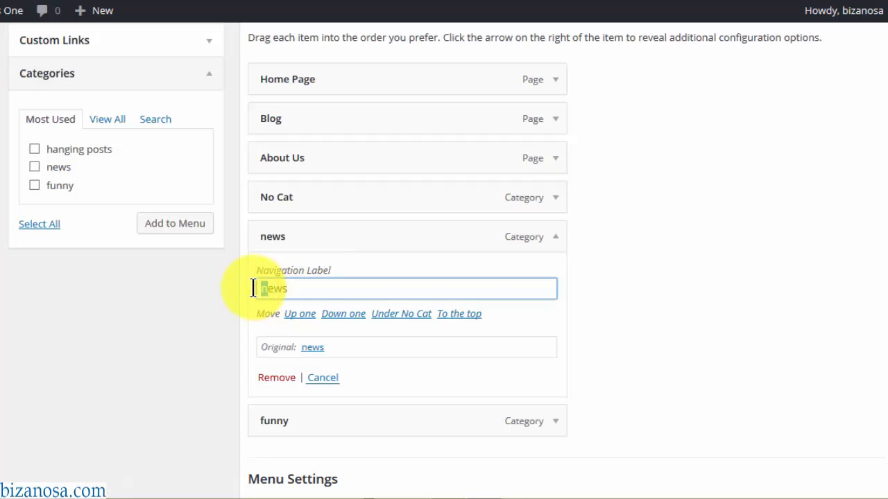
pyautogui.write('N')
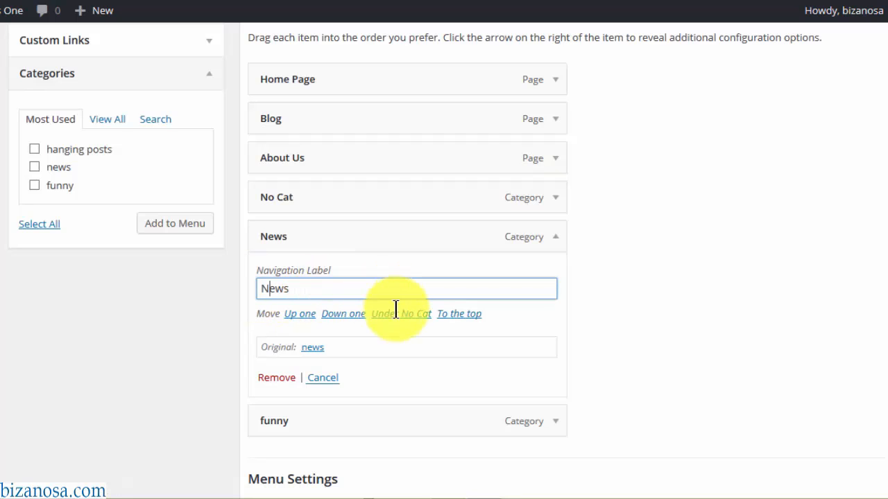
pyautogui.click(556, 422)
pyautogui.click(263, 471)
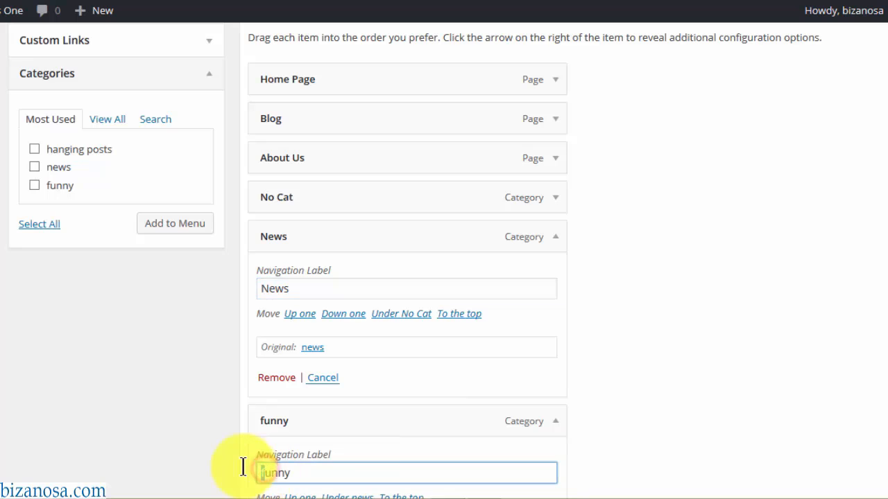
pyautogui.moveTo(887, 206); pyautogui.dragTo(887, 334)
pyautogui.moveTo(885, 287); pyautogui.dragTo(885, 217)
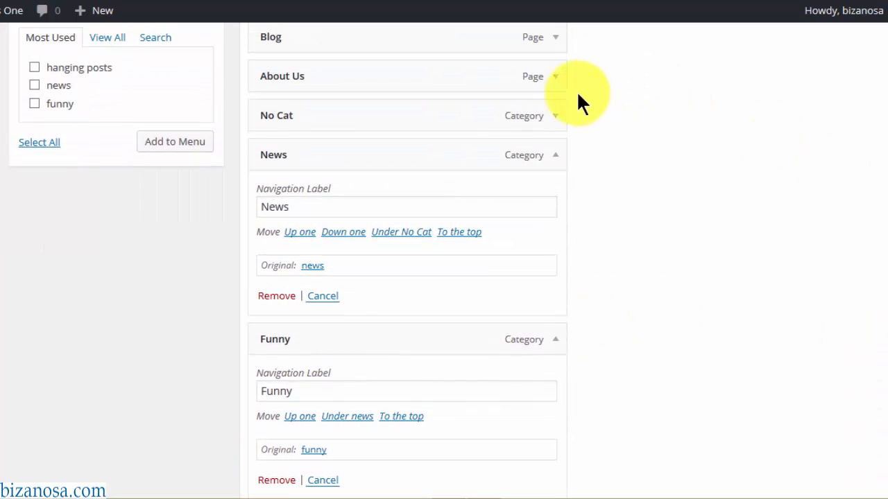
pyautogui.click(556, 161)
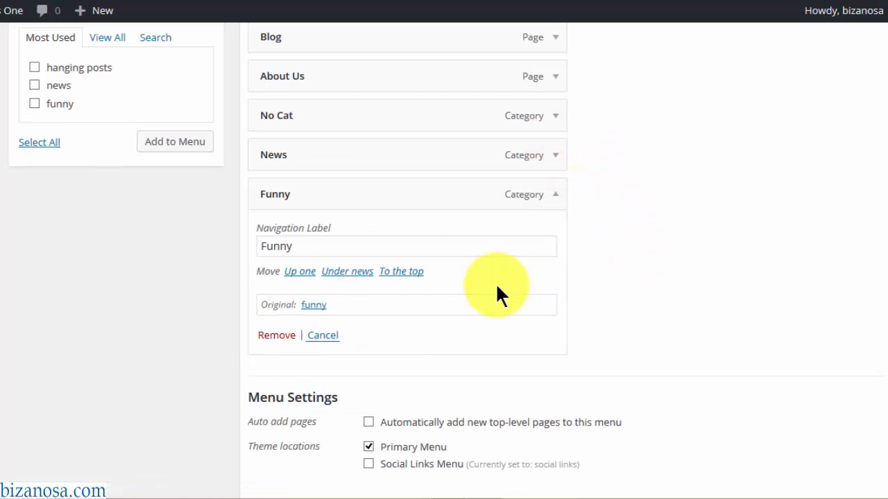
pyautogui.click(554, 197)
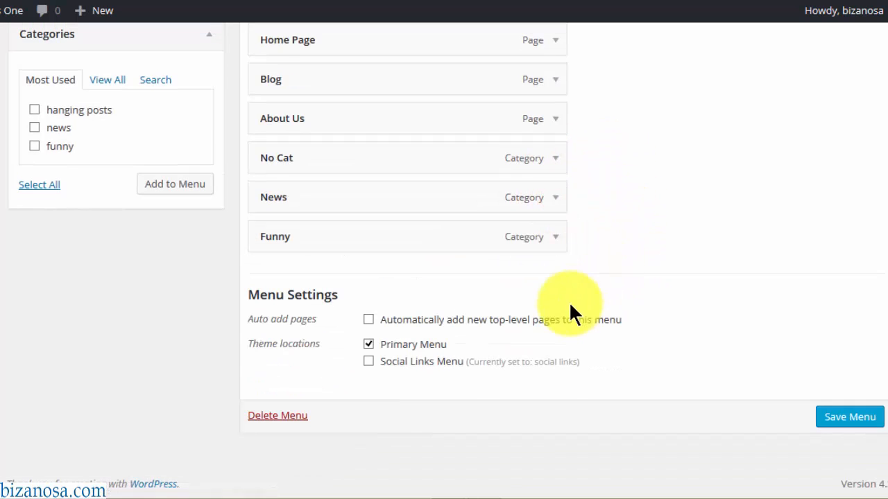
pyautogui.click(846, 417)
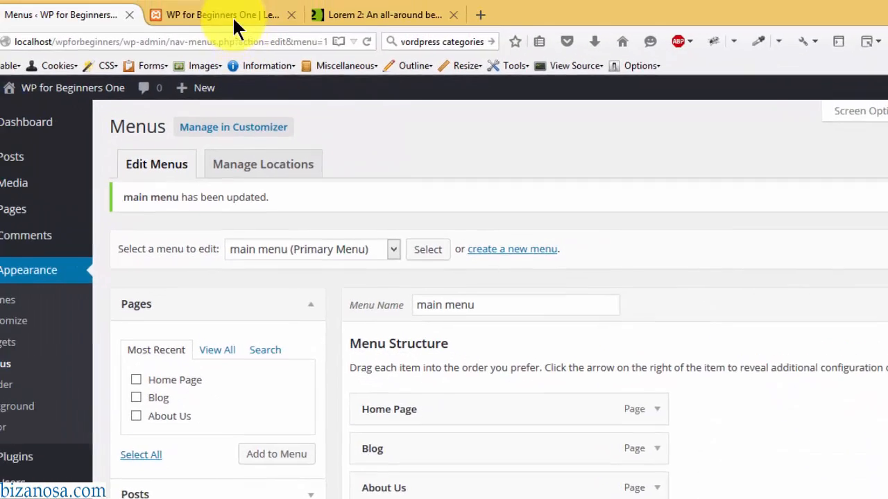
# - Reload the live front page and check the new Funny and No Cat menu links
pyautogui.click(234, 21)
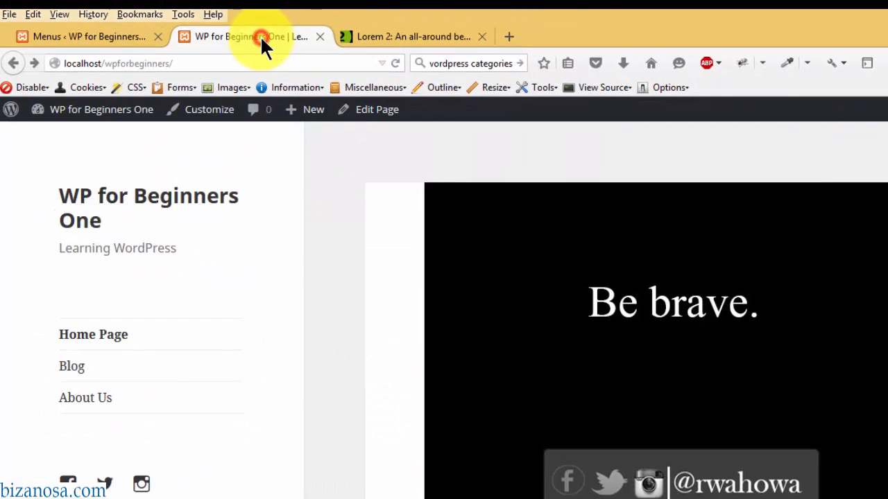
pyautogui.click(395, 63)
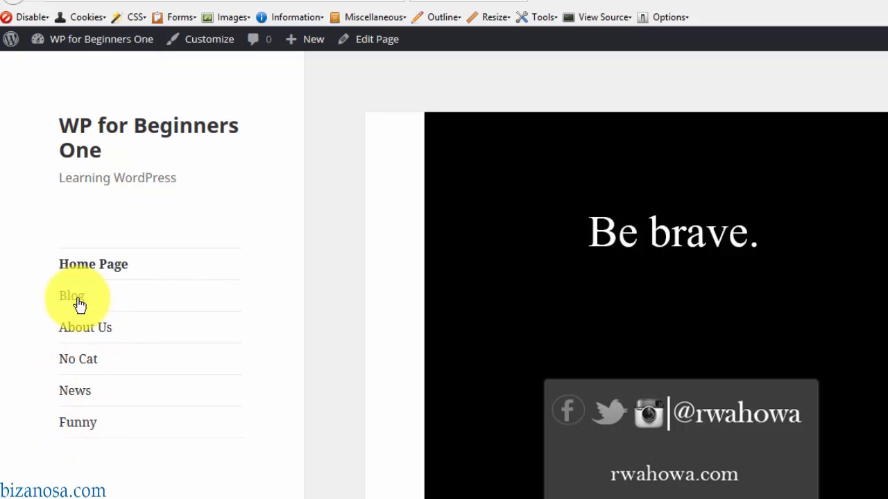
pyautogui.click(72, 428)
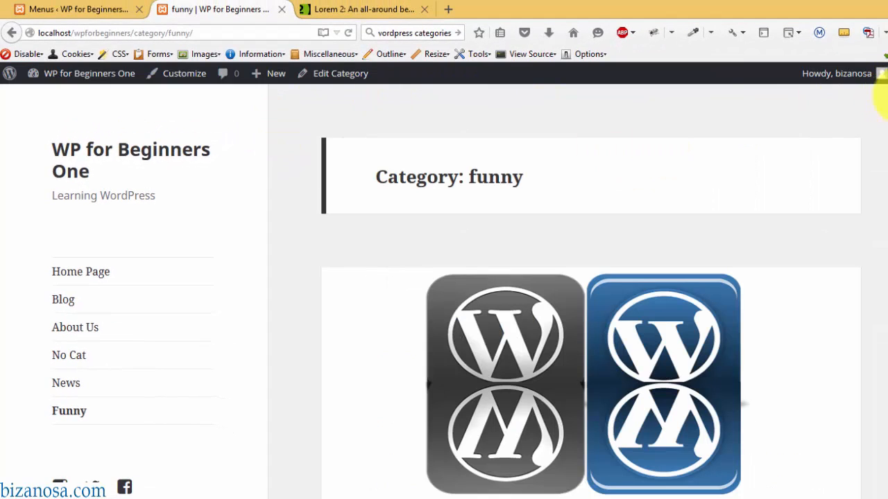
pyautogui.moveTo(887, 114); pyautogui.dragTo(887, 238)
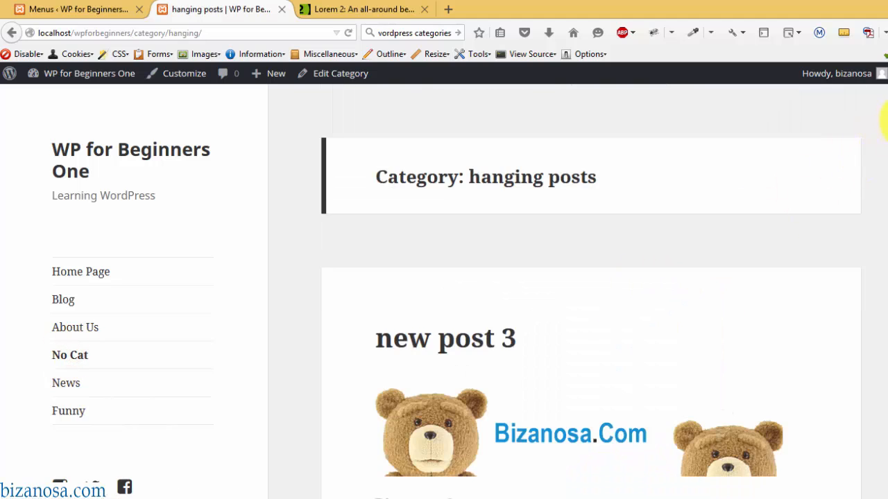
pyautogui.moveTo(886, 122); pyautogui.dragTo(862, 452)
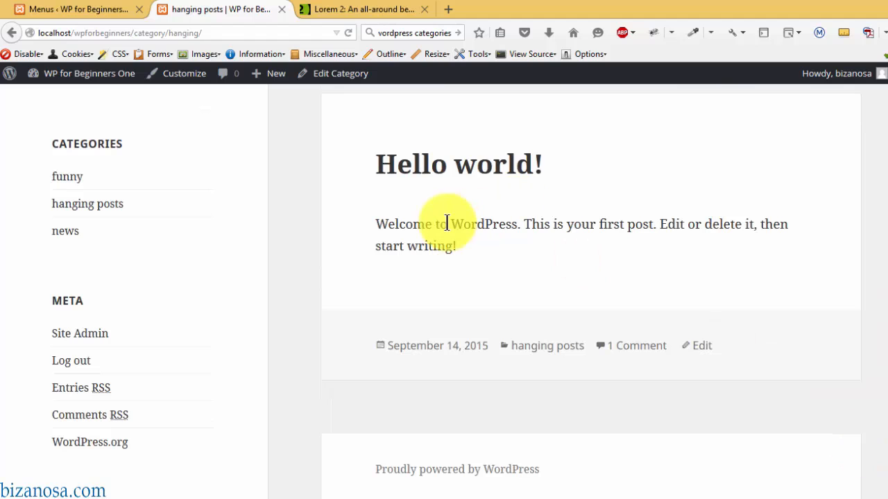
pyautogui.click(87, 9)
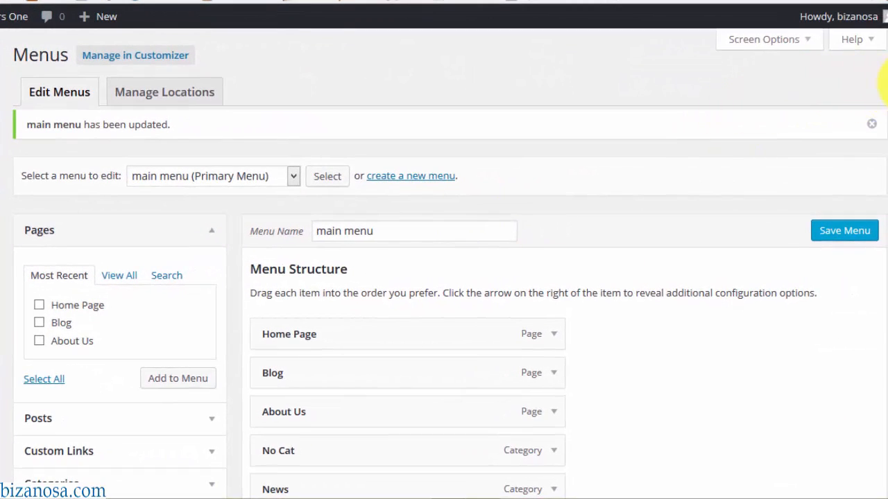
# - Remove the No Cat item from the main menu and save it
pyautogui.scroll(-3, 454, 263)
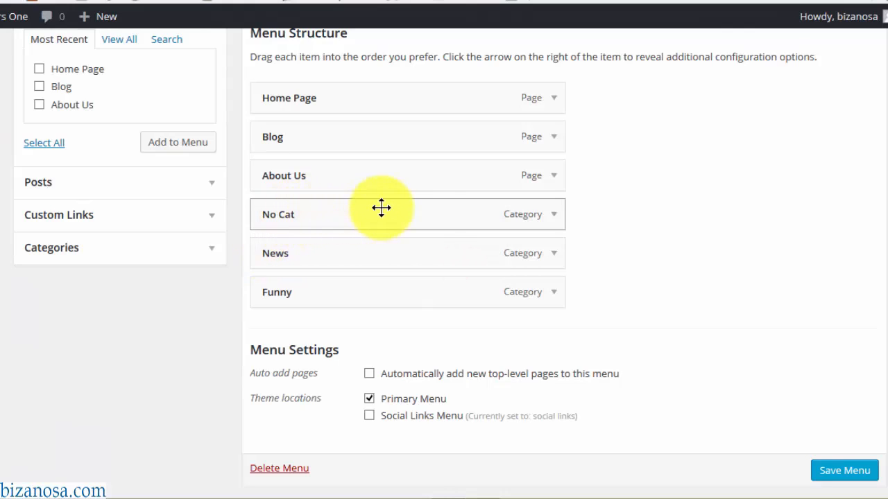
pyautogui.click(553, 217)
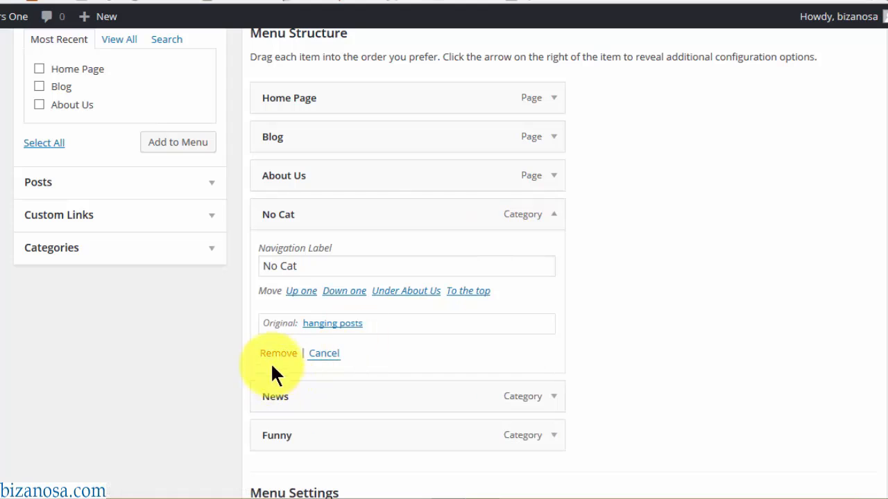
pyautogui.click(276, 358)
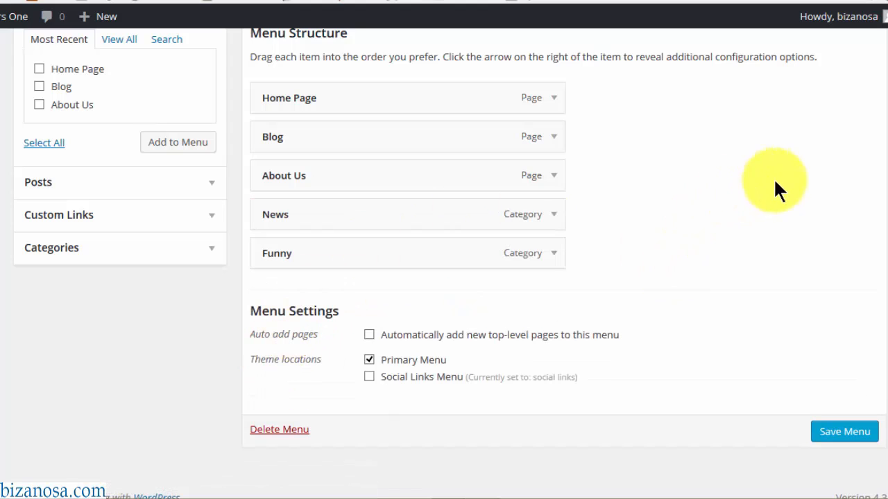
pyautogui.click(845, 438)
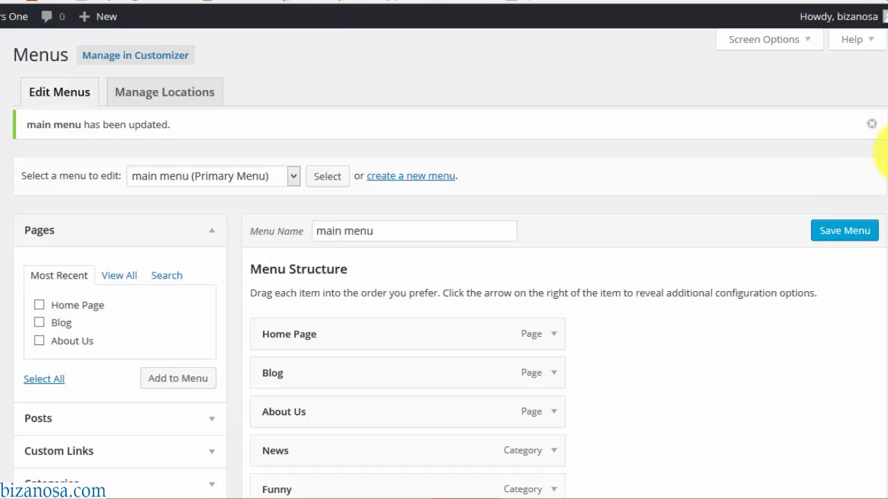
# - Nest Funny and News as sub-items under Blog and save the menu
pyautogui.scroll(-3, 878, 167)
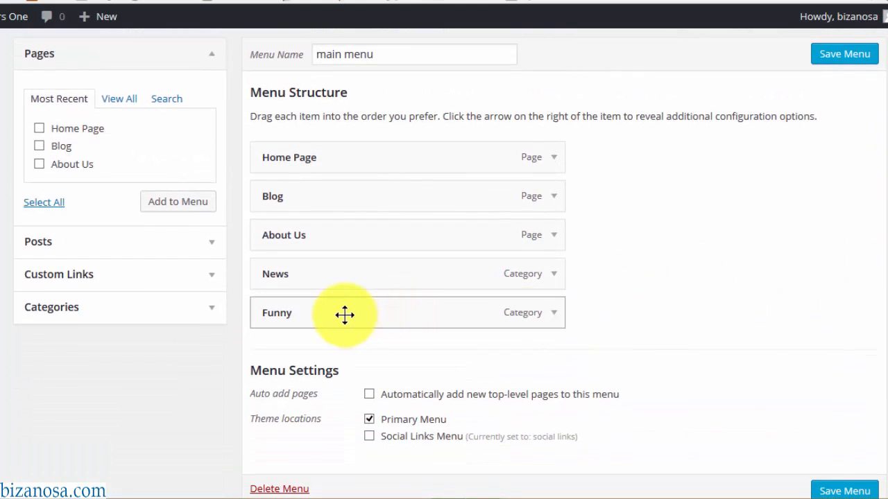
pyautogui.moveTo(344, 314); pyautogui.dragTo(371, 233)
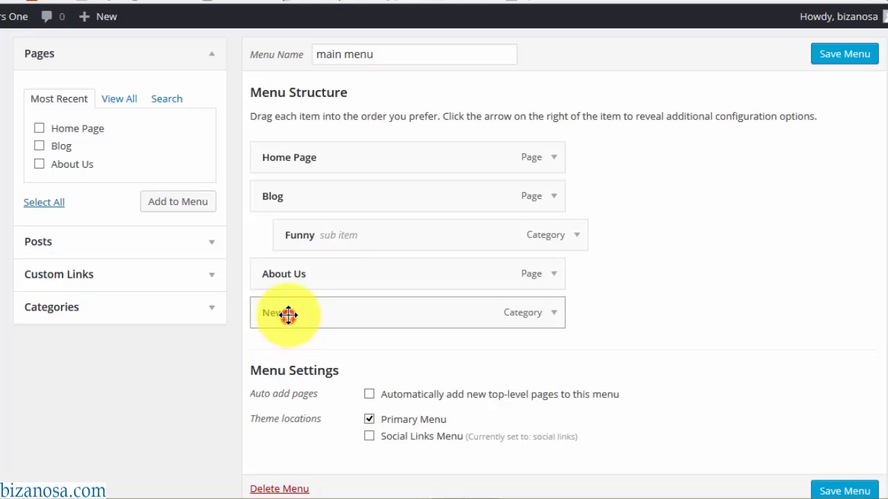
pyautogui.moveTo(288, 314); pyautogui.dragTo(312, 277)
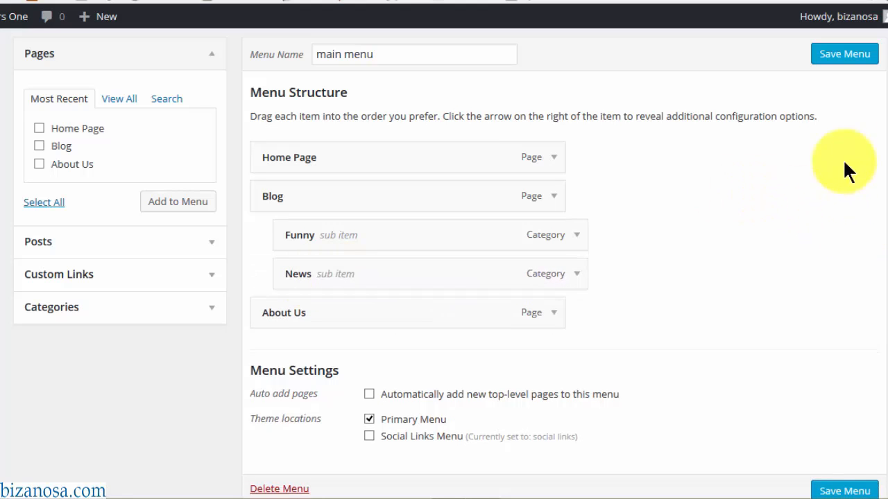
pyautogui.click(837, 67)
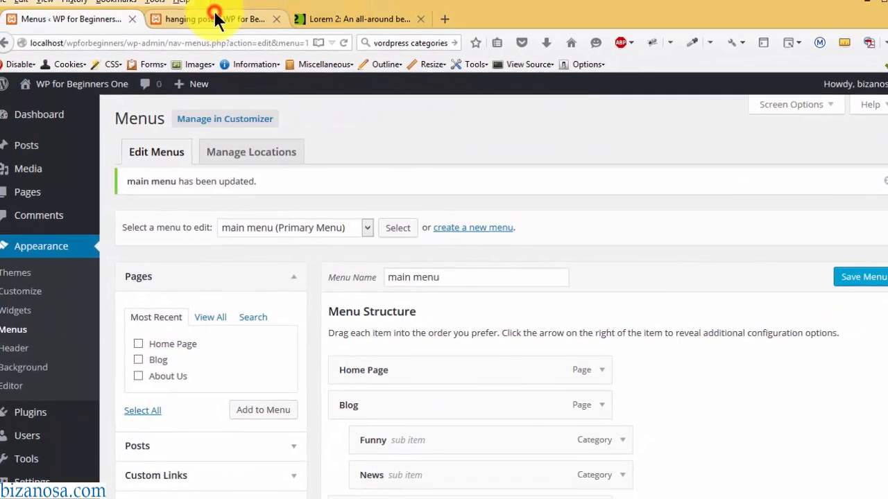
pyautogui.click(215, 19)
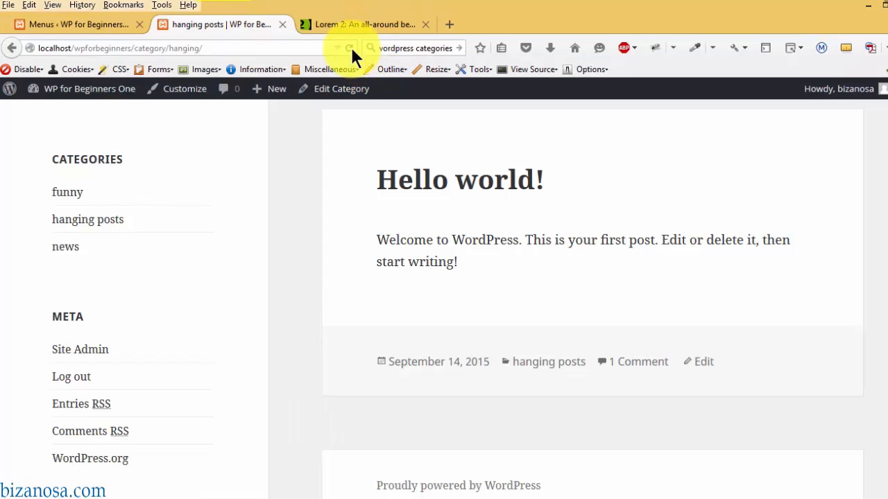
# - Reload the live page and check Blog's submenu showing Funny and News
pyautogui.click(349, 48)
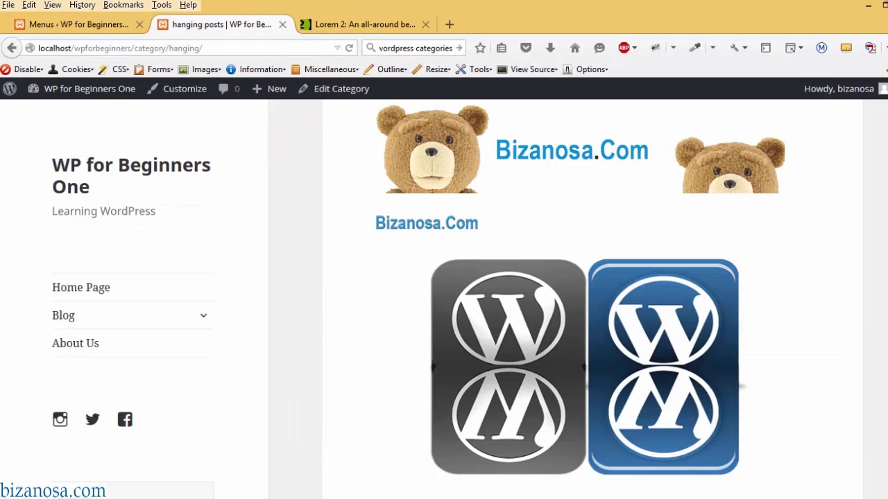
pyautogui.scroll(-3, 592, 298)
pyautogui.scroll(2, 592, 298)
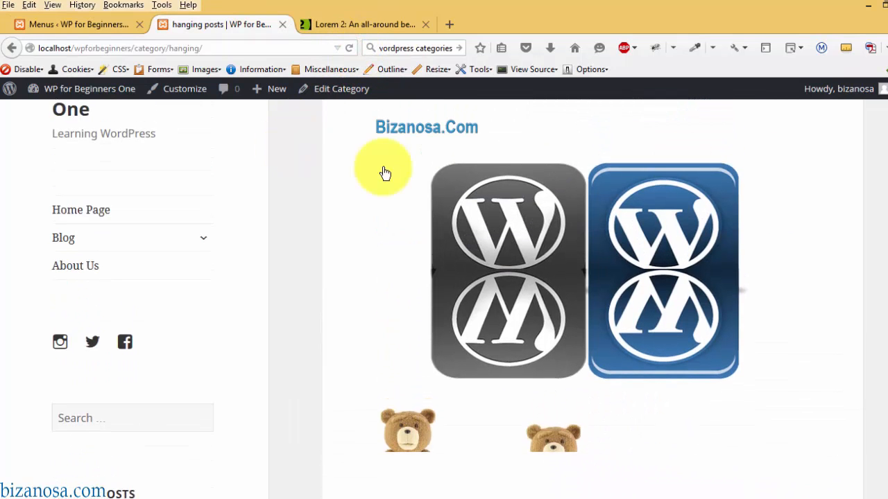
pyautogui.click(202, 239)
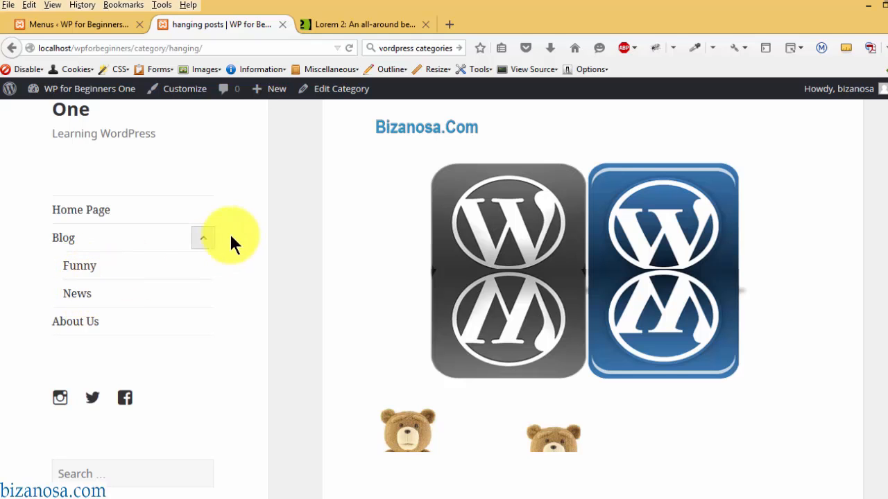
pyautogui.click(204, 238)
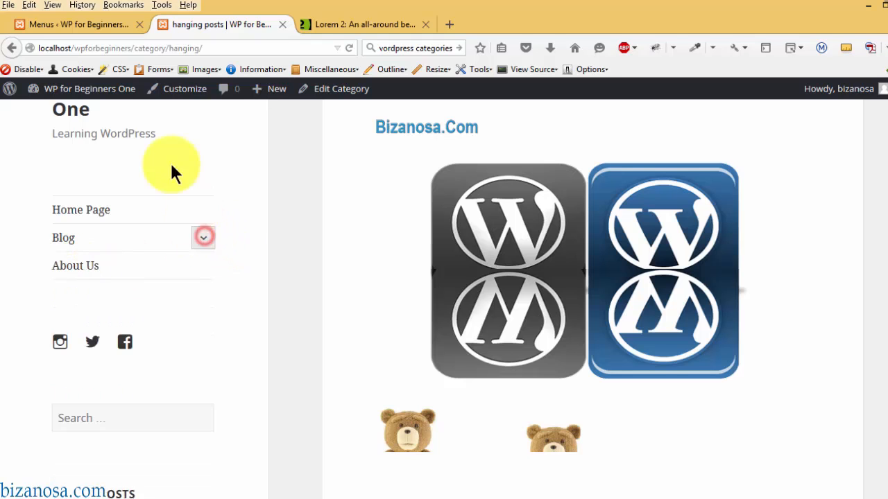
pyautogui.click(107, 24)
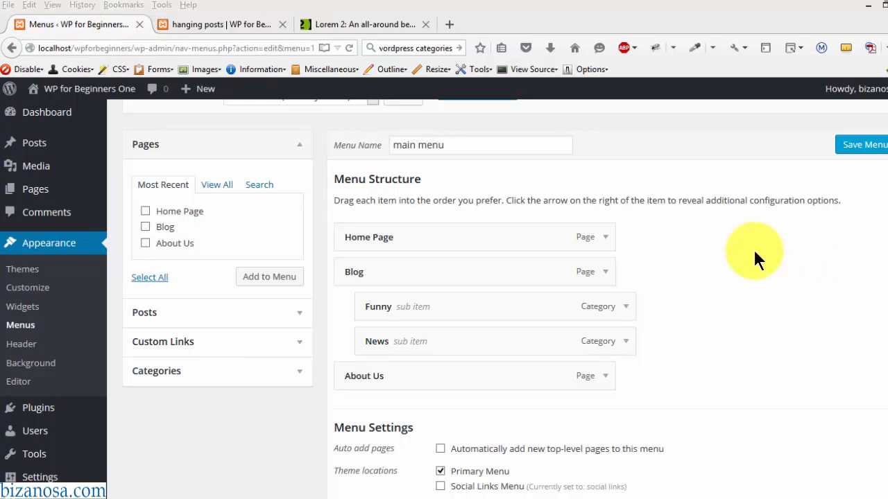
# - Rearrange the main menu items so About Us sits below News, the last item
pyautogui.click(604, 272)
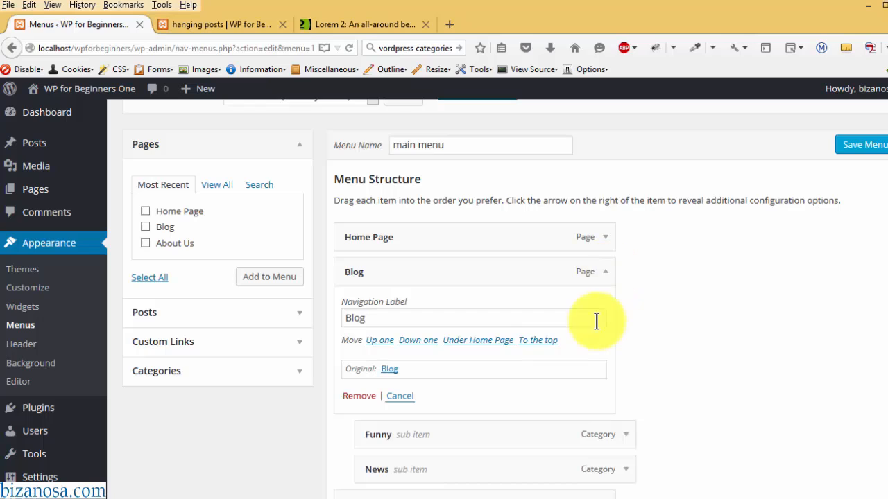
pyautogui.click(604, 272)
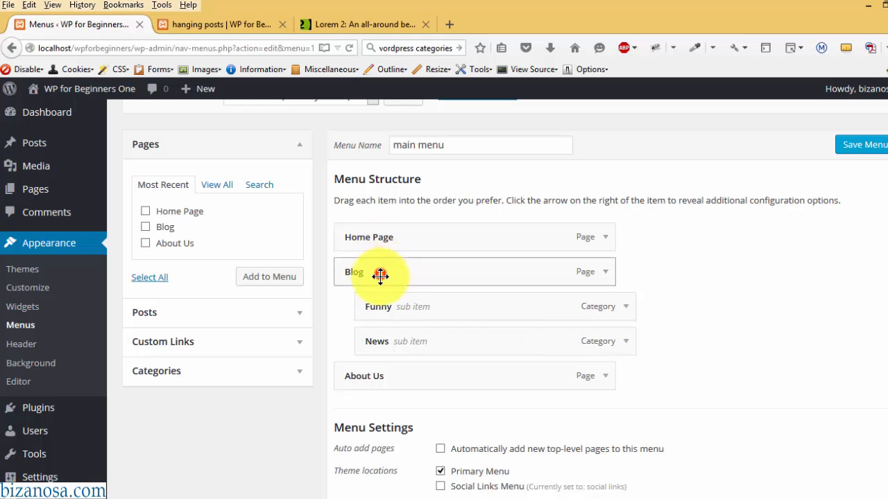
pyautogui.moveTo(380, 275); pyautogui.dragTo(379, 306)
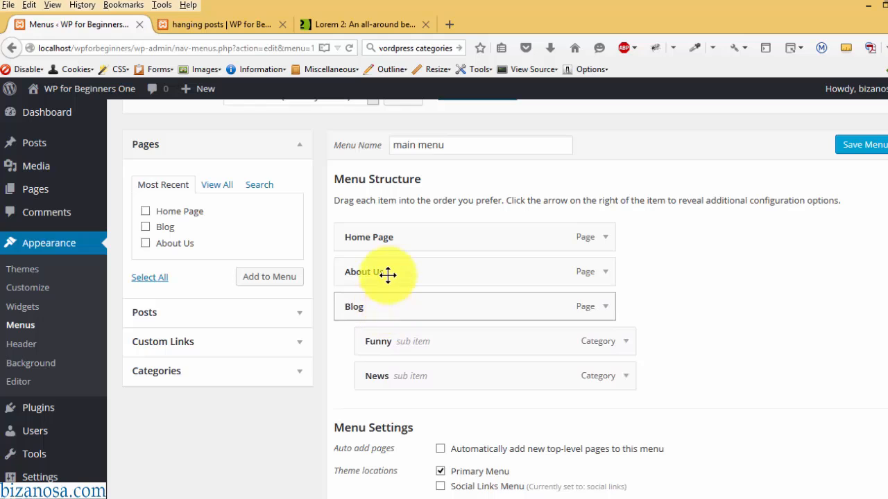
pyautogui.moveTo(389, 273); pyautogui.dragTo(424, 346)
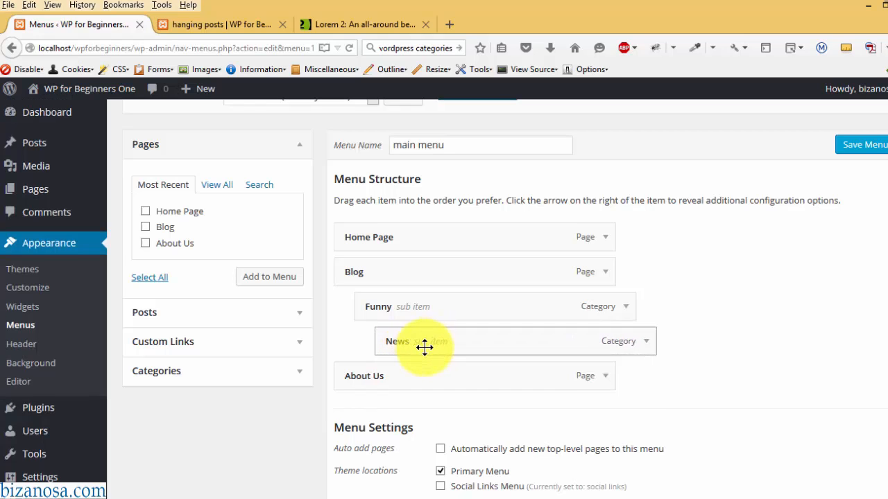
pyautogui.scroll(1, 424, 346)
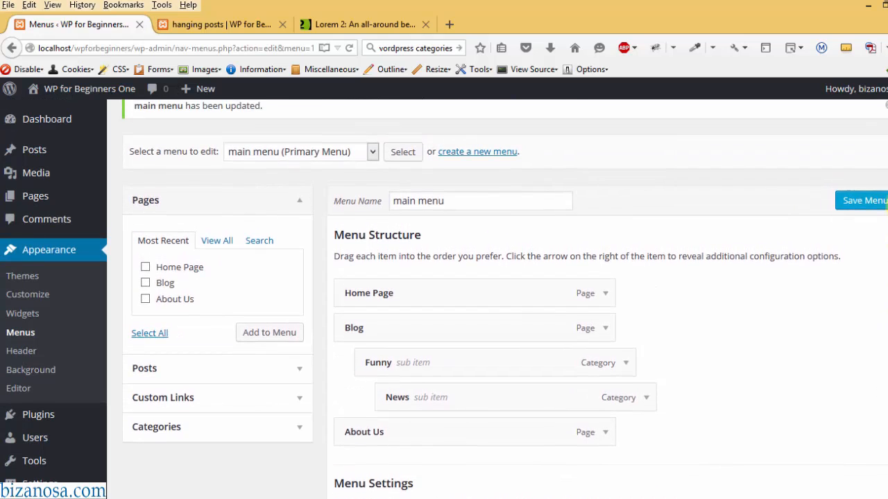
pyautogui.click(300, 427)
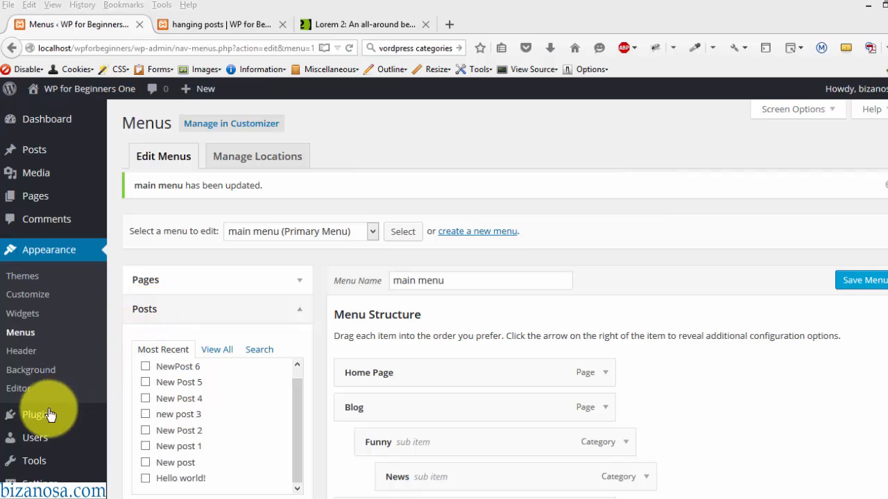
# - Show the Plugins flyout submenu in the admin sidebar
pyautogui.moveTo(35, 423)
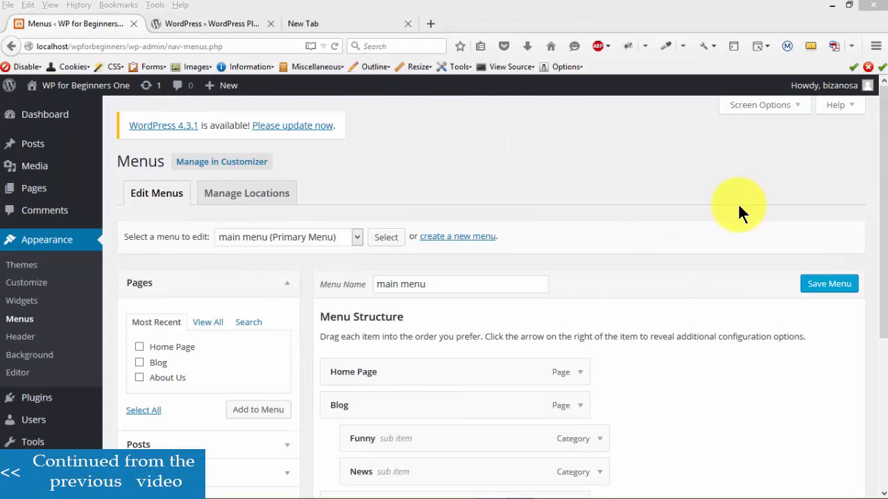
# - Delete the Hello Dolly plugin from the installed plugins list, confirming removal of its files
pyautogui.moveTo(78, 407)
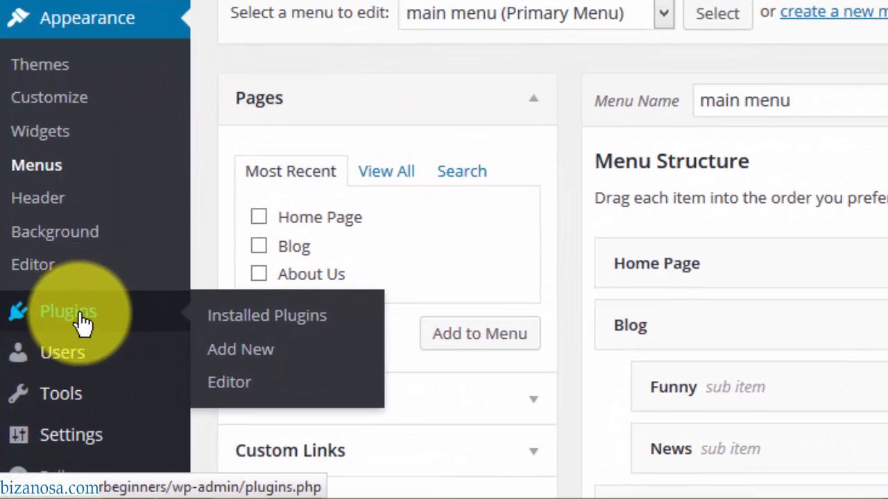
pyautogui.click(77, 321)
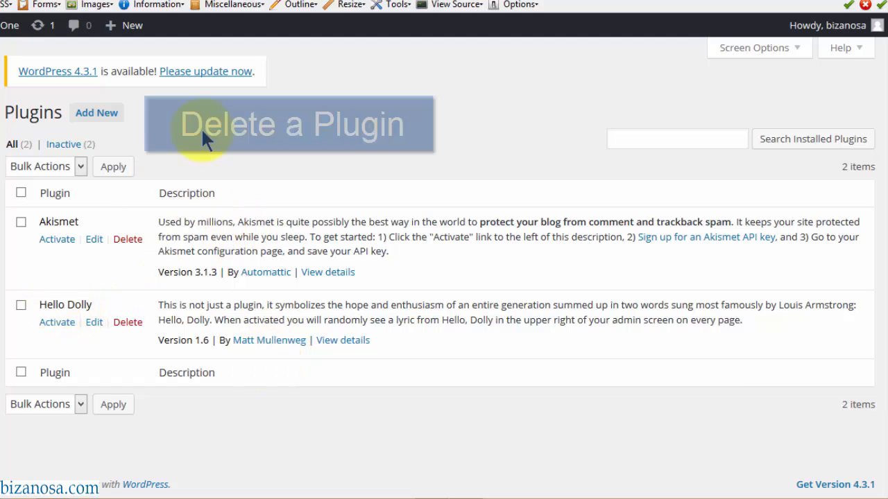
pyautogui.click(129, 324)
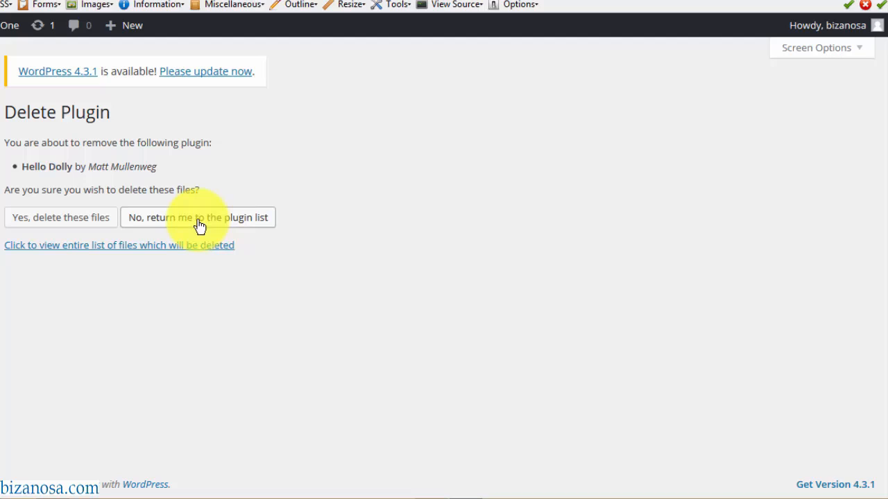
pyautogui.click(49, 226)
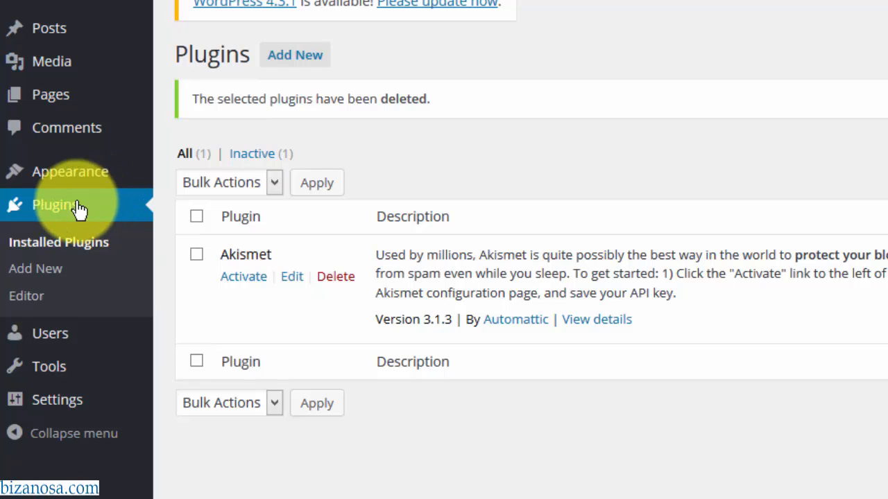
# - Open Plugins > Add New and list the Popular plugins
pyautogui.click(38, 268)
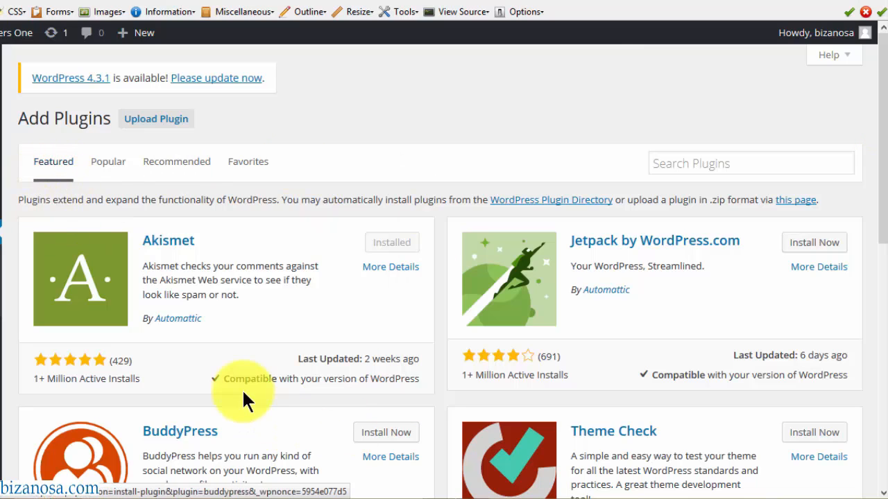
pyautogui.click(104, 162)
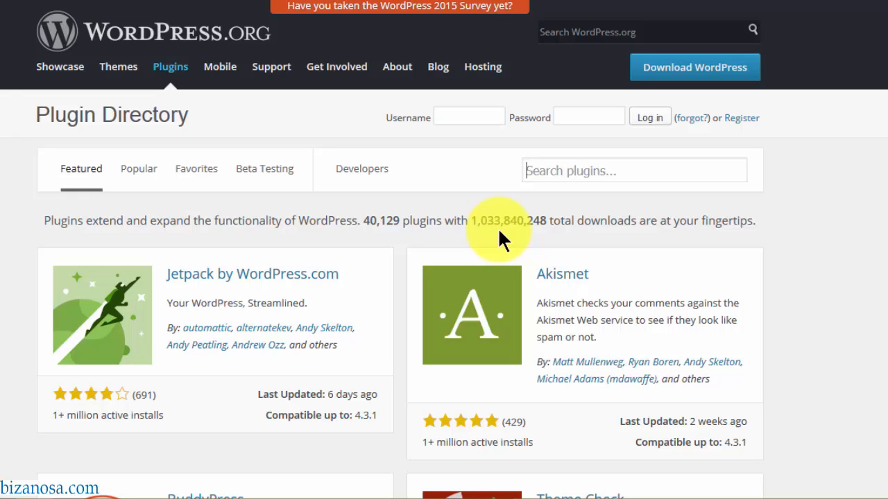
# - Browse the featured plugins in the WordPress.org directory and try its search box
pyautogui.scroll(-5, 497, 227)
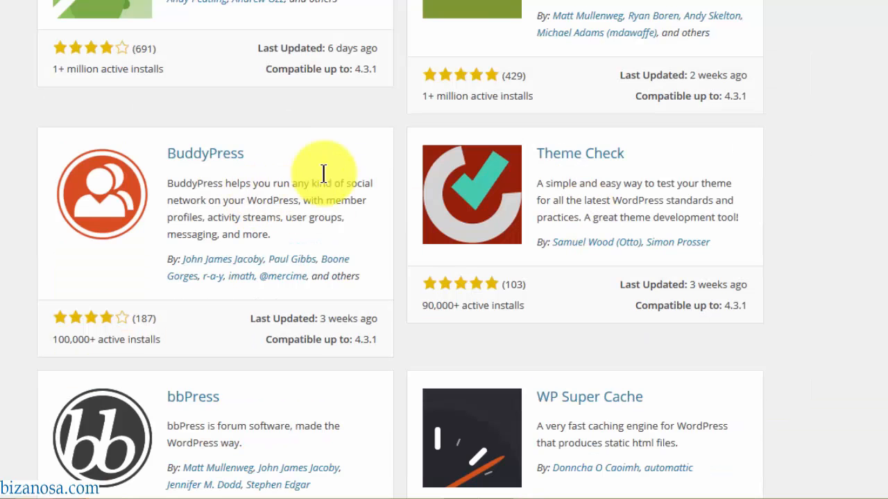
pyautogui.scroll(5, 443, 249)
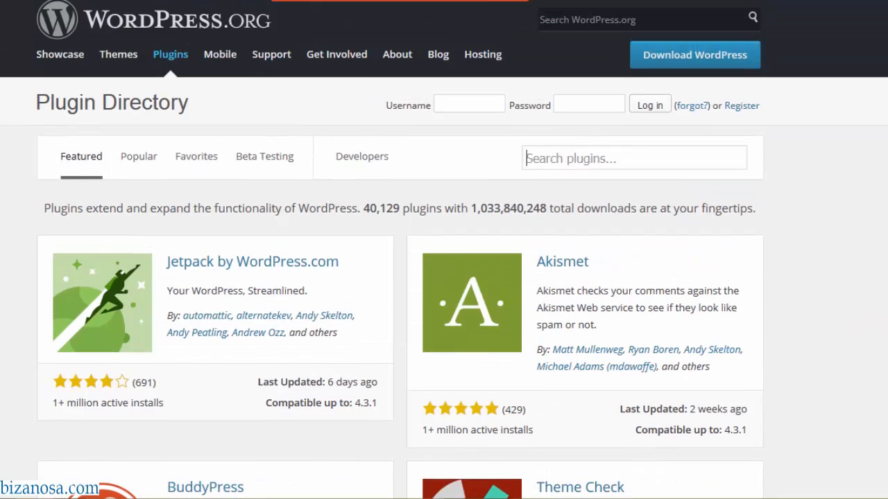
pyautogui.scroll(-2, 444, 249)
pyautogui.scroll(-2, 444, 250)
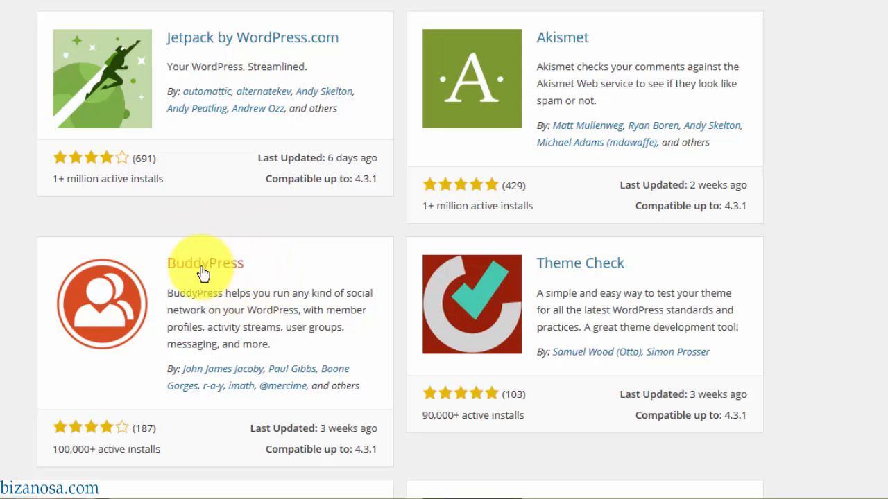
pyautogui.scroll(-3, 740, 271)
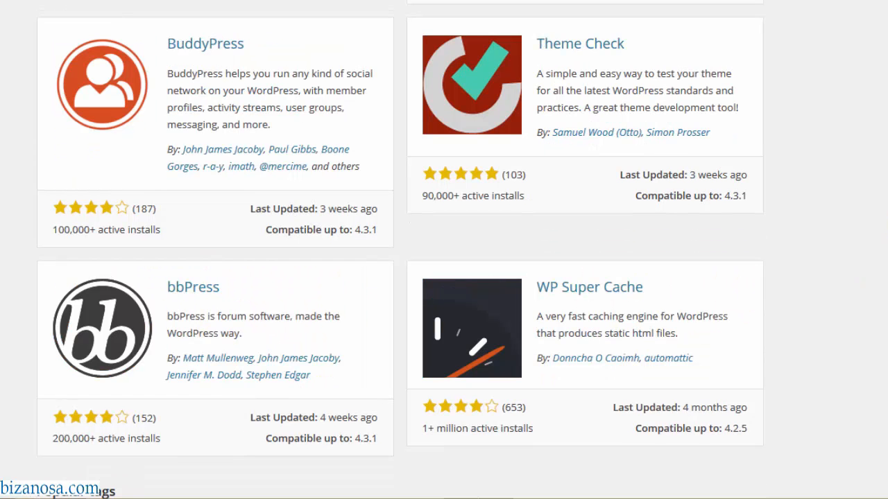
pyautogui.scroll(1, 444, 250)
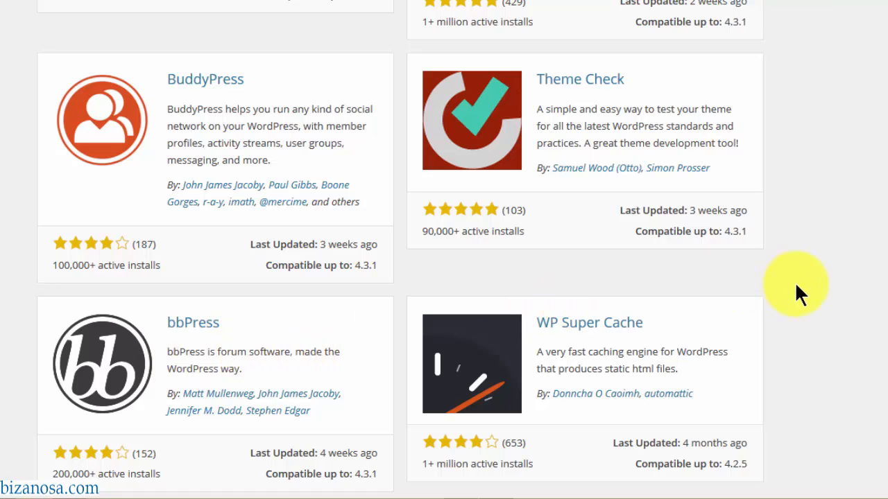
pyautogui.scroll(-4, 730, 163)
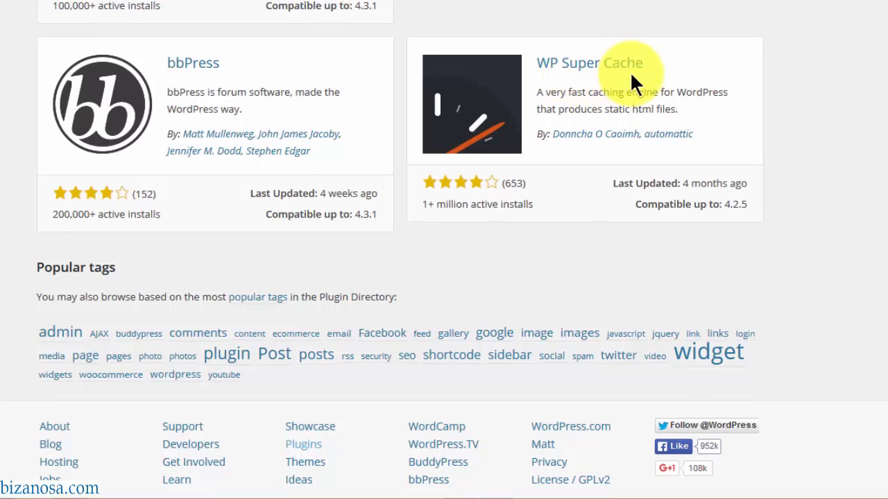
pyautogui.scroll(10, 825, 208)
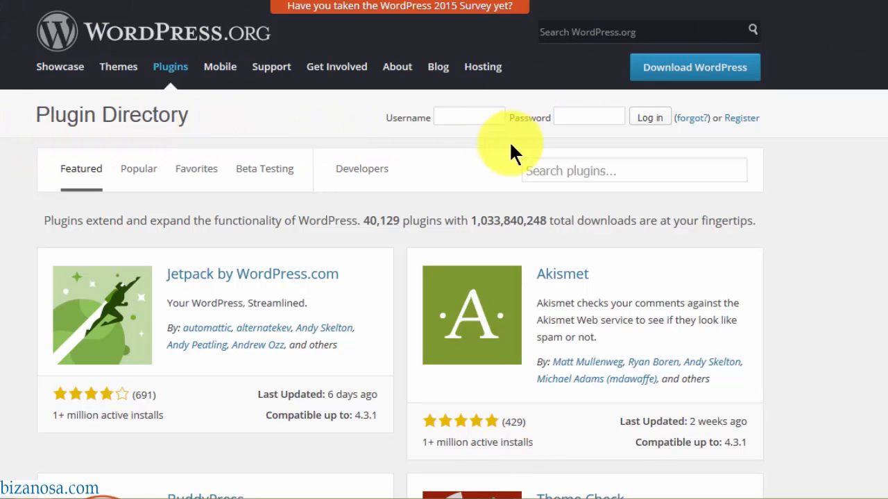
pyautogui.click(577, 172)
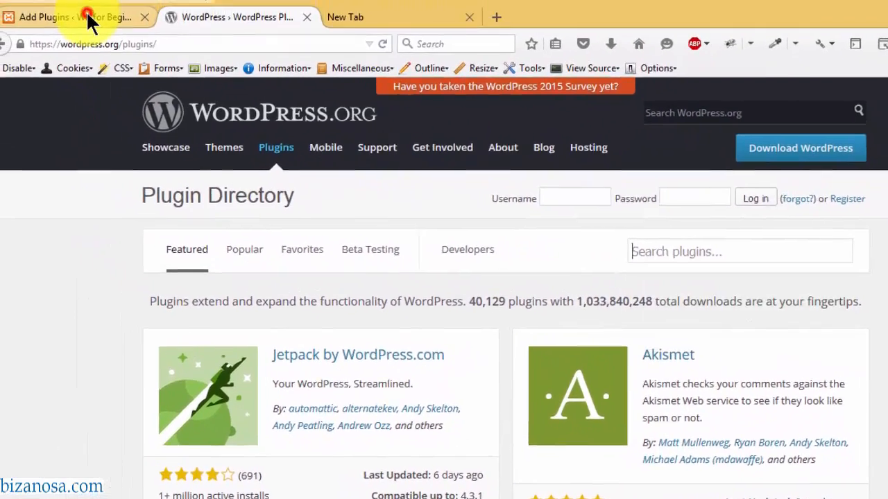
pyautogui.click(70, 5)
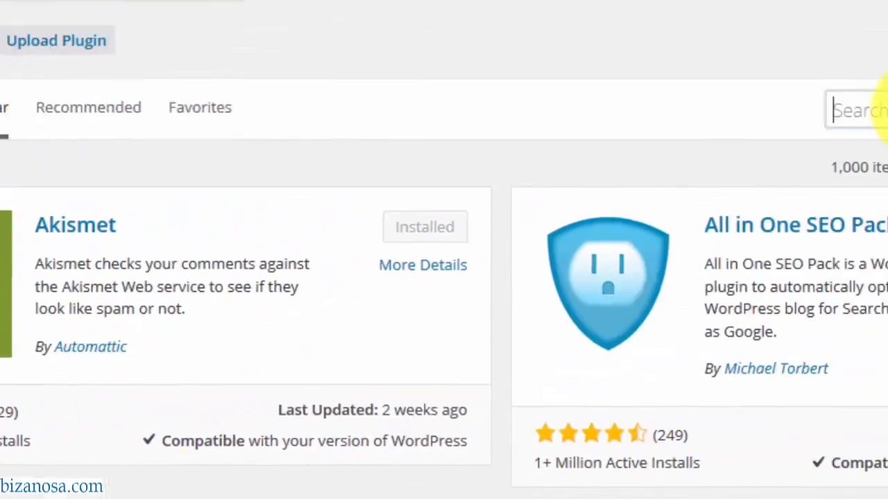
# - Search Add Plugins for 'contact form 7' so Contact Form 7 is the first result
pyautogui.click(865, 145)
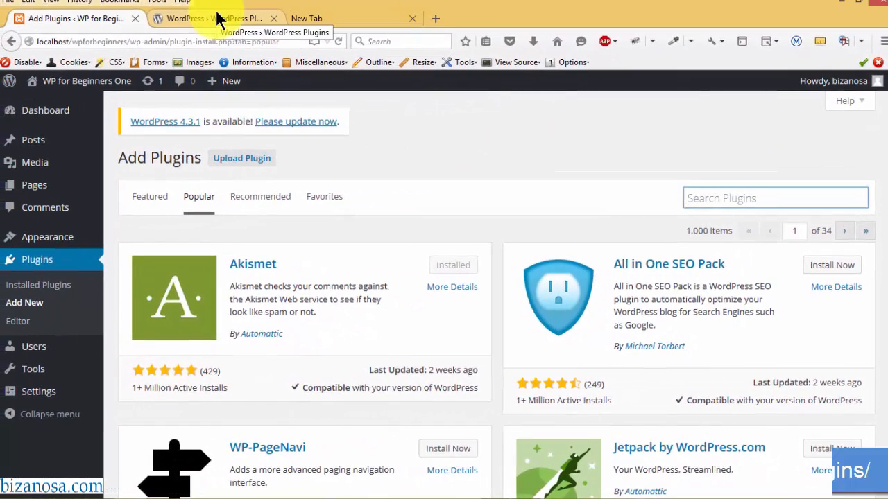
pyautogui.click(215, 9)
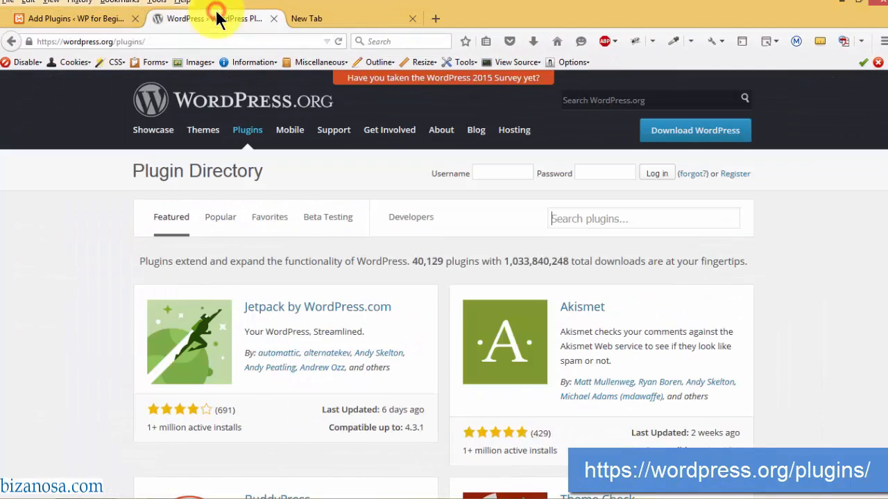
pyautogui.click(70, 19)
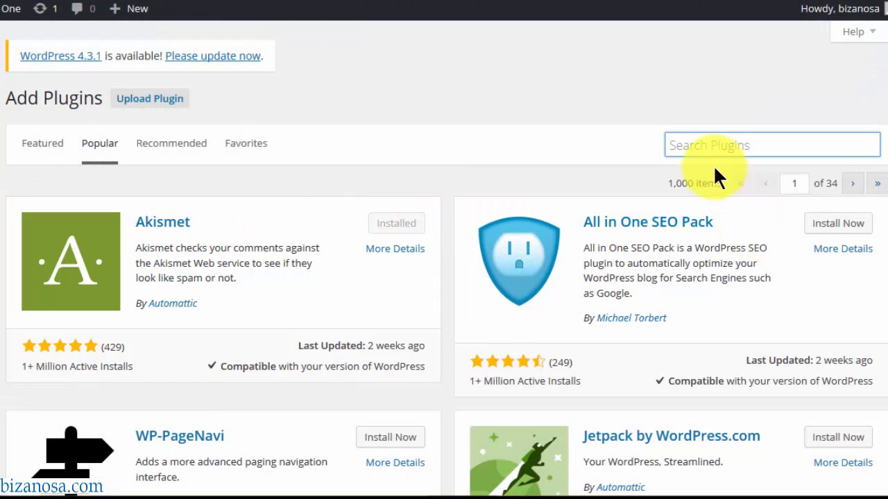
pyautogui.click(710, 146)
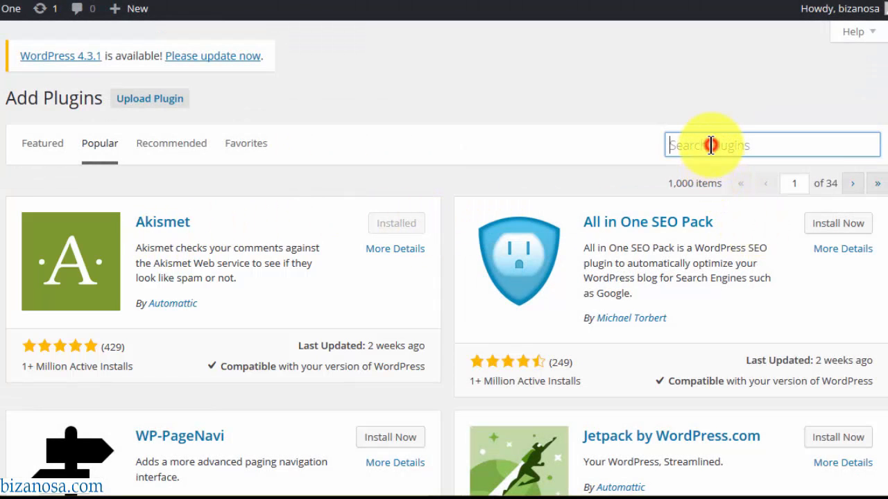
pyautogui.click(710, 145)
pyautogui.write('contact form 7')
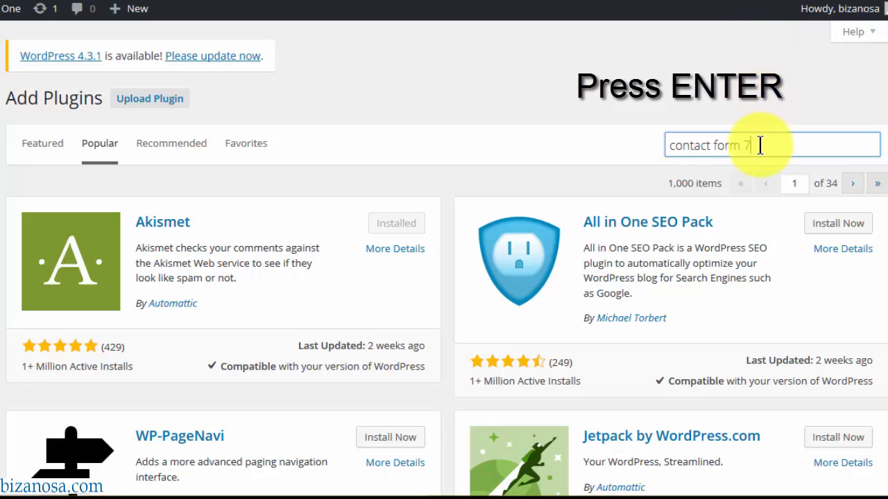
pyautogui.press('Return')
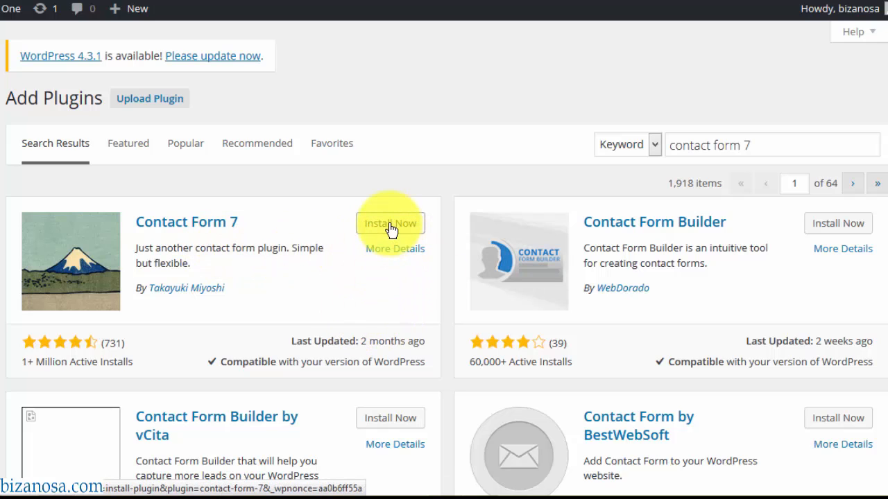
pyautogui.click(396, 249)
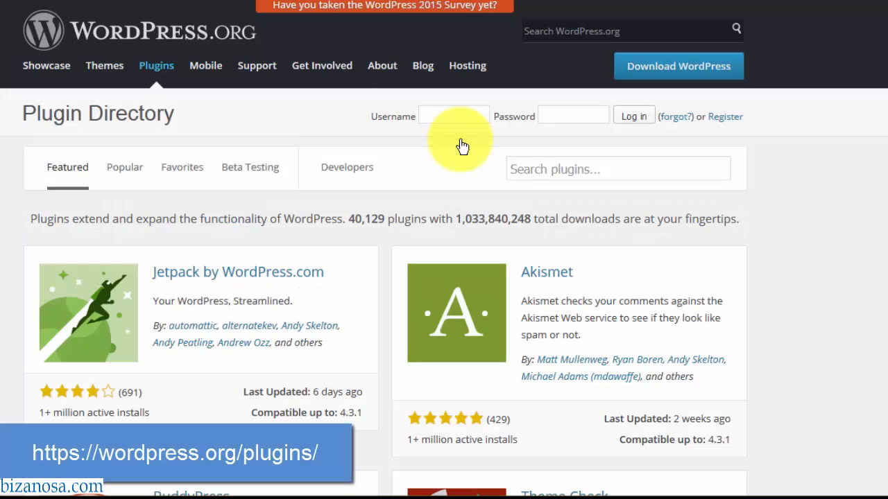
pyautogui.click(571, 173)
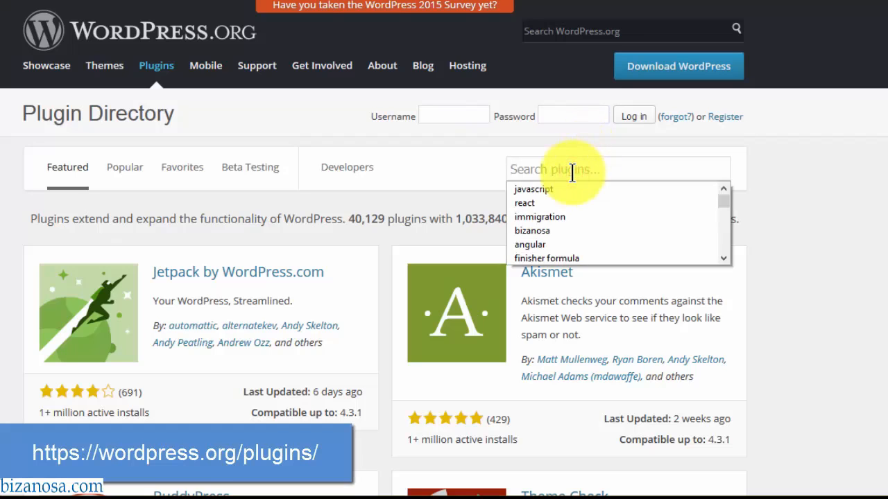
pyautogui.write('contact form 7')
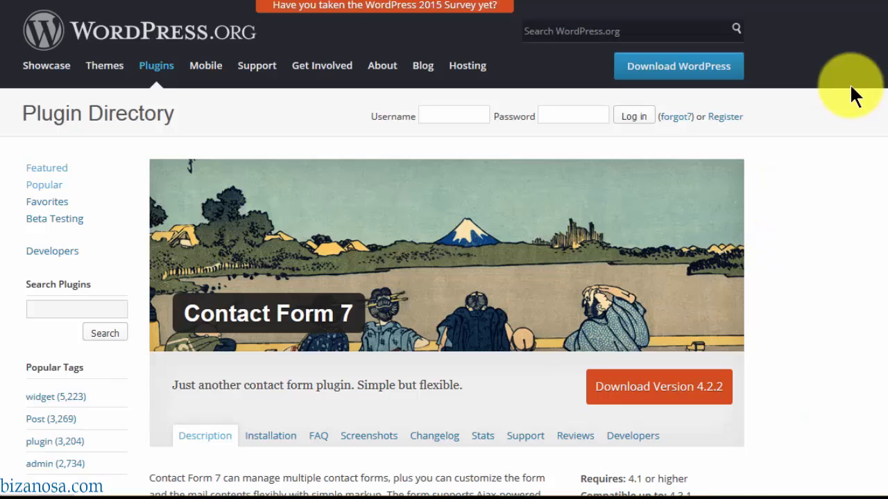
pyautogui.scroll(-4, 882, 97)
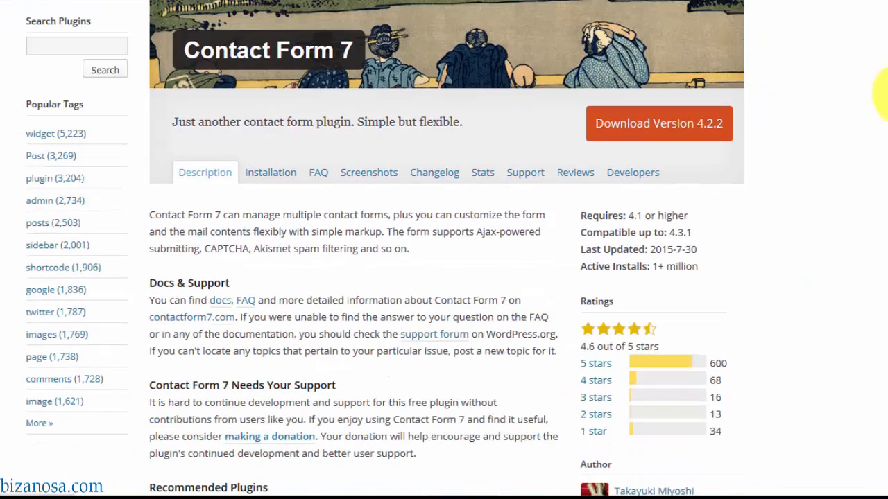
pyautogui.scroll(-3, 883, 94)
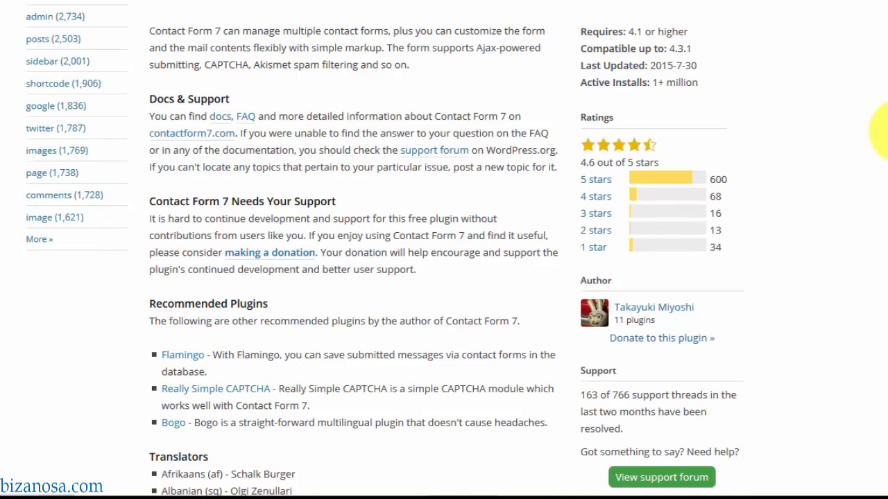
pyautogui.scroll(3, 882, 118)
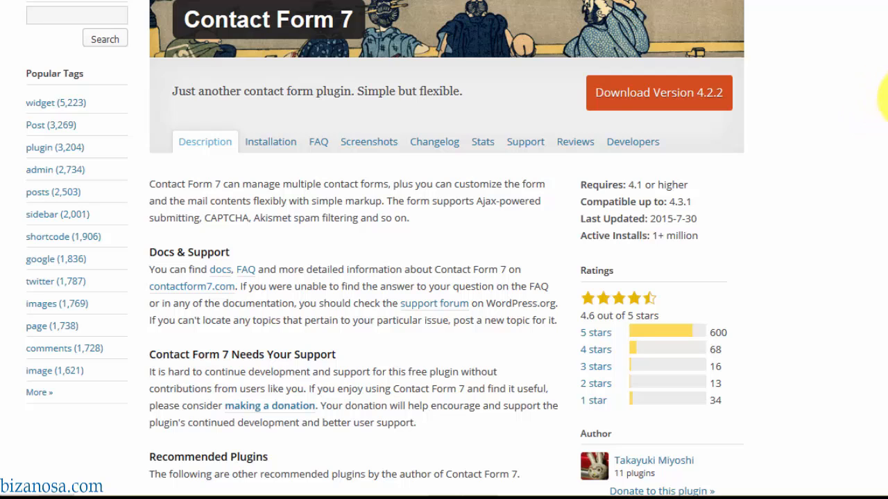
pyautogui.scroll(-6, 884, 97)
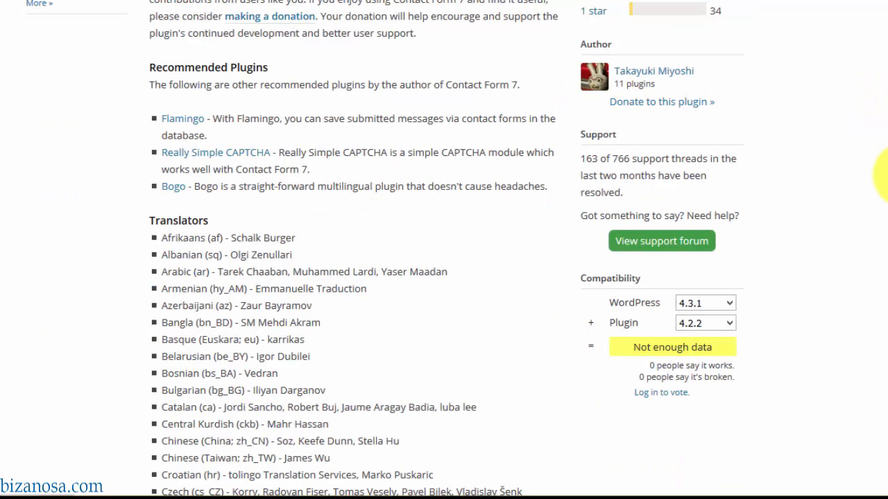
pyautogui.moveTo(887, 175); pyautogui.dragTo(887, 2)
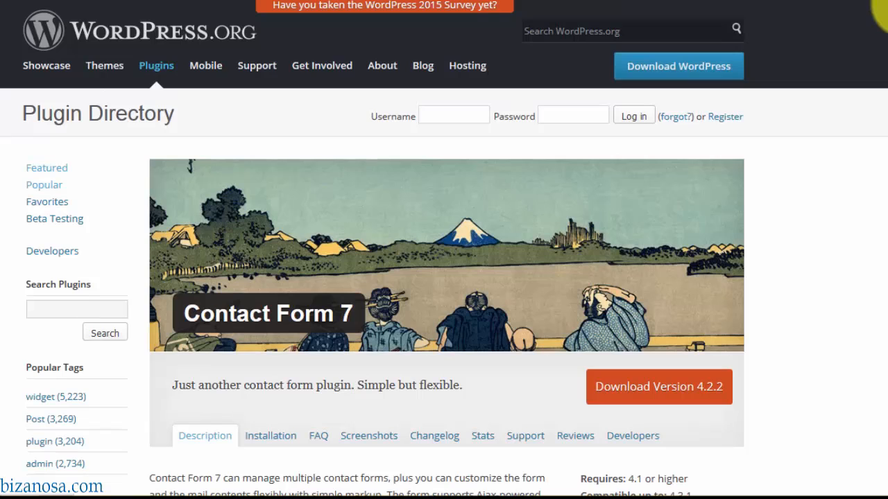
pyautogui.scroll(-1, 881, 43)
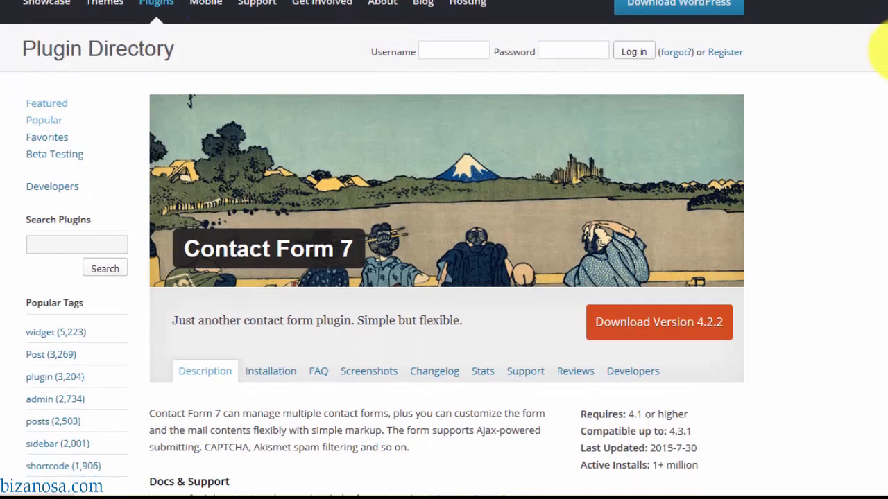
pyautogui.moveTo(887, 59); pyautogui.dragTo(886, 103)
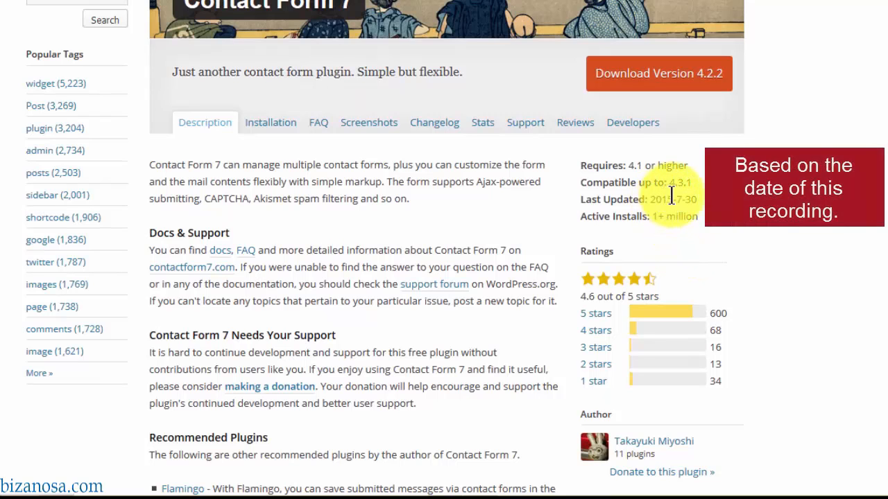
pyautogui.moveTo(887, 104); pyautogui.dragTo(886, 135)
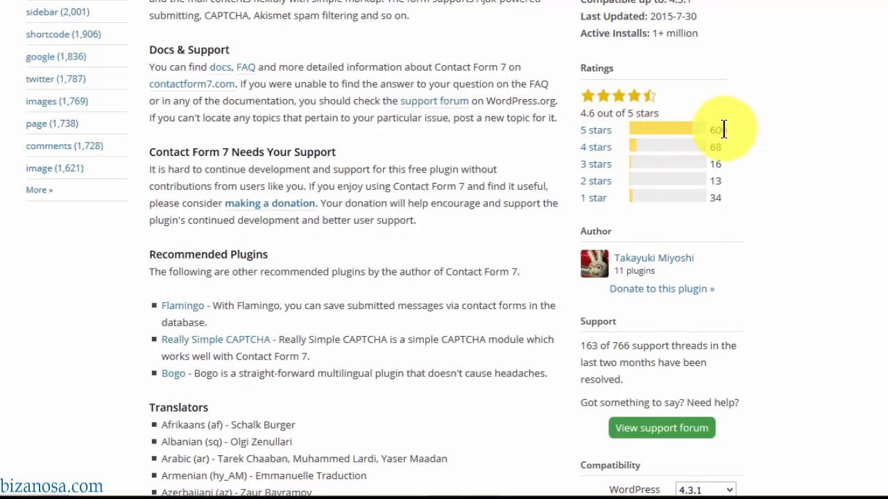
pyautogui.moveTo(886, 149); pyautogui.dragTo(885, 95)
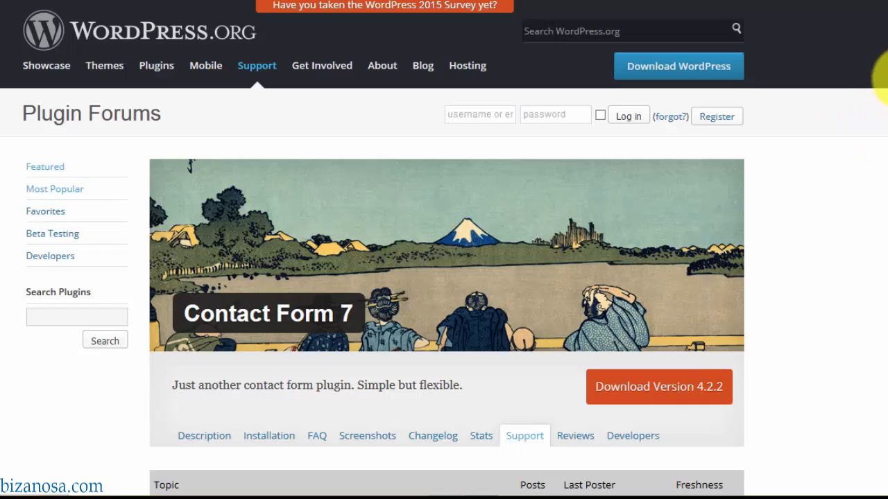
# - Scroll through the Contact Form 7 support topics, then back to the top
pyautogui.scroll(-5, 884, 59)
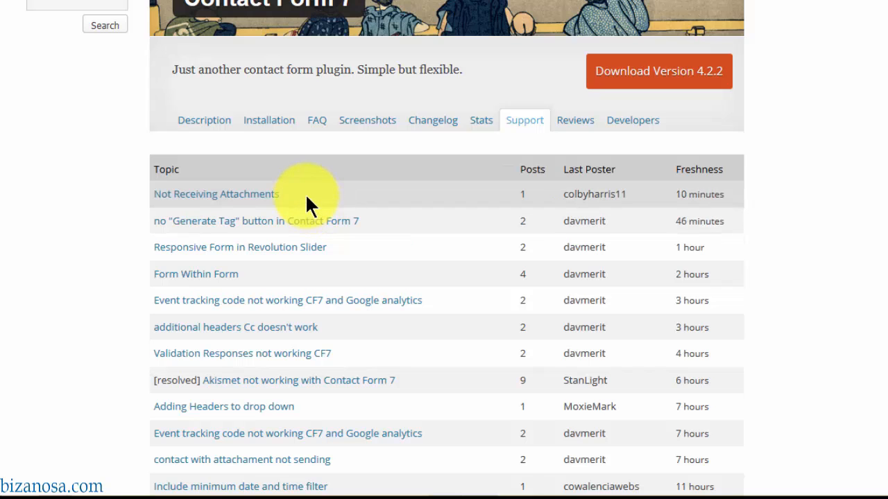
pyautogui.moveTo(886, 128); pyautogui.dragTo(886, 181)
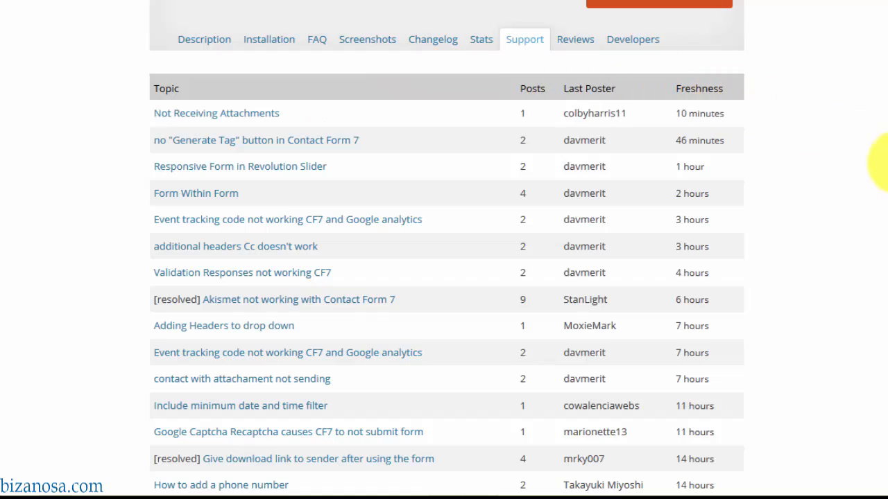
pyautogui.scroll(5, 872, 158)
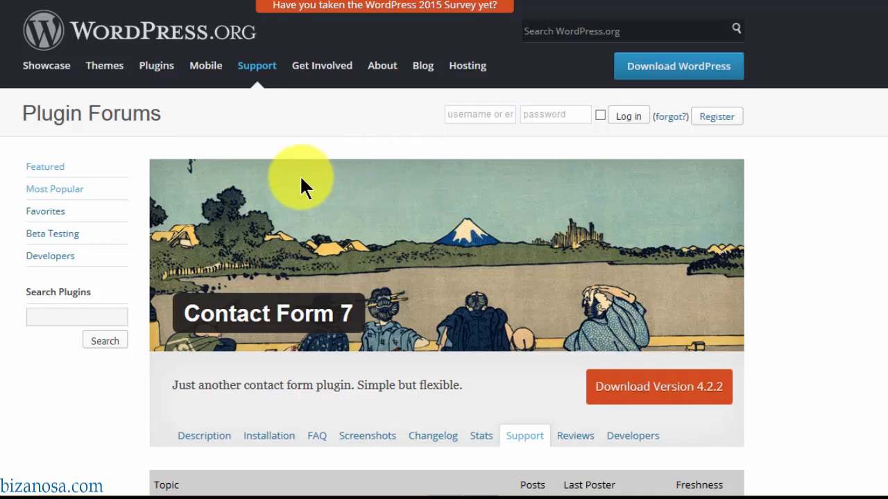
pyautogui.scroll(-5, 300, 174)
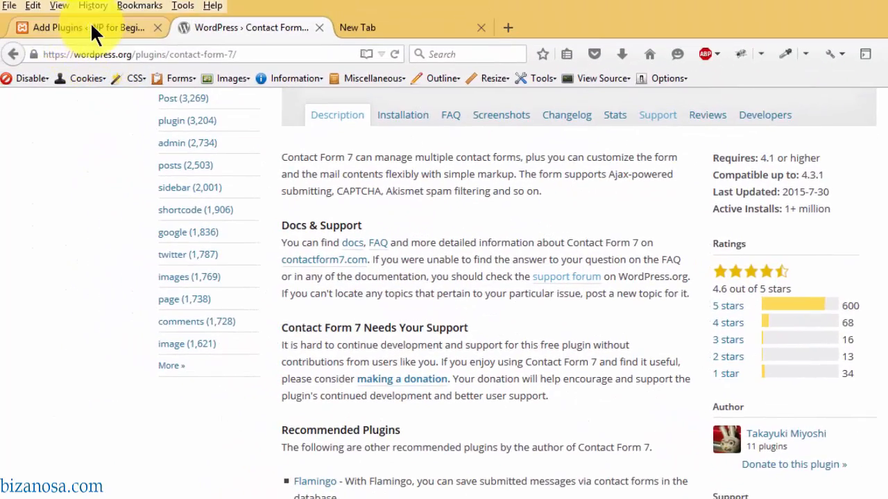
# - Install Contact Form 7 4.2.2 from Add Plugins, which fails with a 30-second execution-time error
pyautogui.click(91, 24)
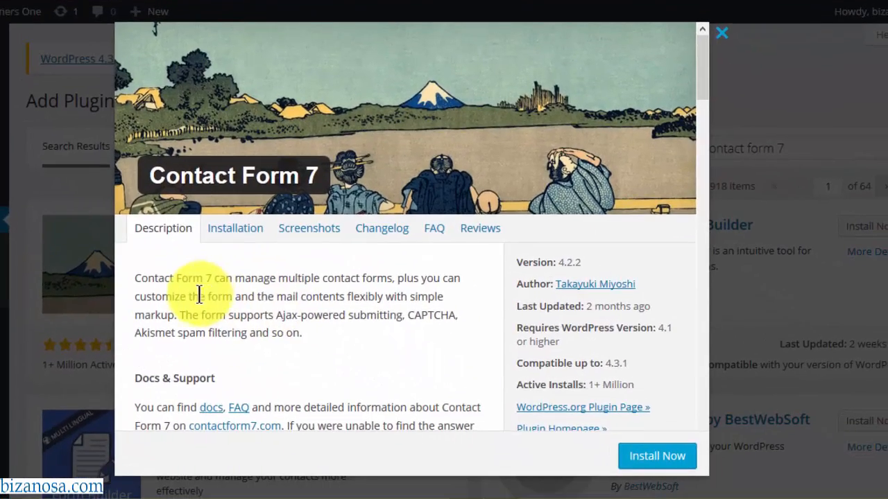
pyautogui.moveTo(702, 64)
pyautogui.mouseDown()
pyautogui.moveTo(701, 80)
pyautogui.moveTo(708, 62)
pyautogui.mouseUp()
pyautogui.click(721, 35)
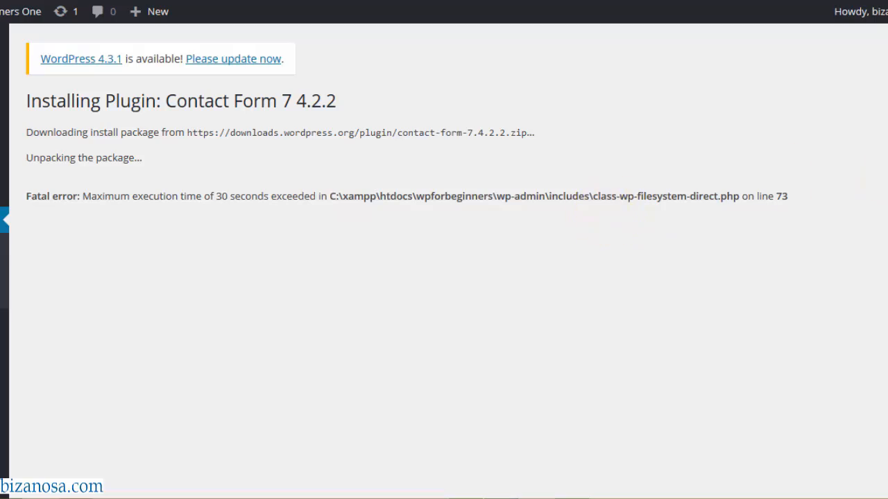
pyautogui.moveTo(882, 3); pyautogui.dragTo(377, 0)
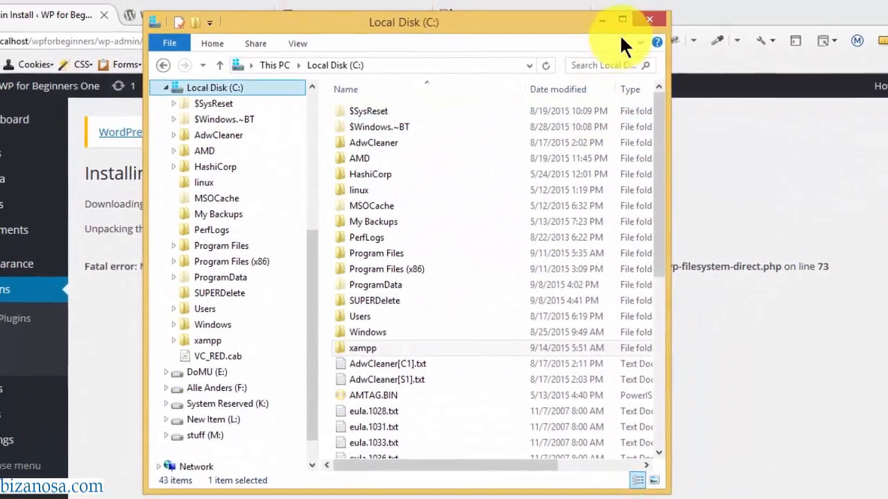
# - Open C:\xampp\php\php.ini in Notepad++ from a maximized File Explorer
pyautogui.click(595, 1)
pyautogui.doubleClick(207, 319)
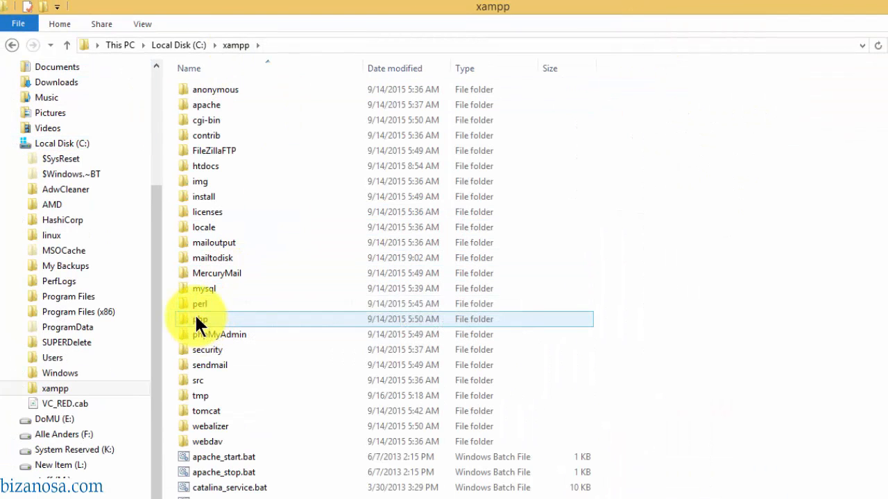
pyautogui.doubleClick(199, 319)
pyautogui.scroll(-10, 217, 306)
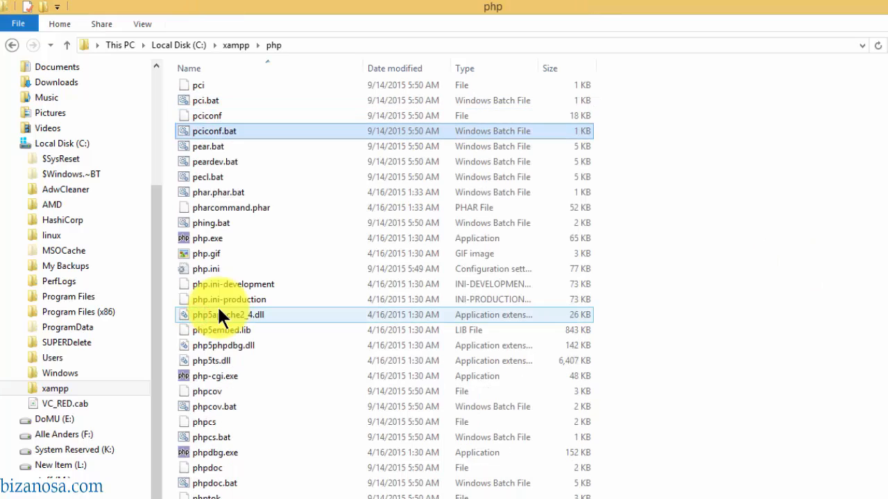
pyautogui.press('Down')
pyautogui.press('Down')
pyautogui.press('Down')
pyautogui.press('Down')
pyautogui.press('Down')
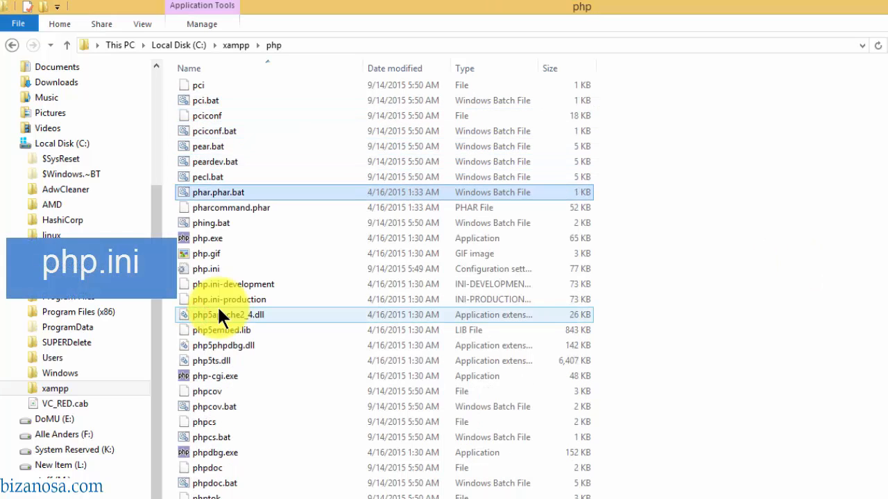
pyautogui.press('Down')
pyautogui.press('Down')
pyautogui.press('Down')
pyautogui.press('Down')
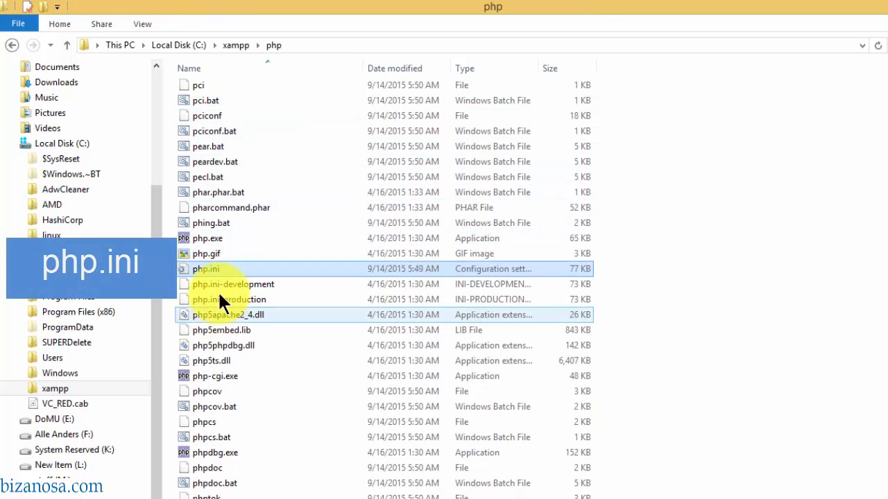
pyautogui.click(885, 333)
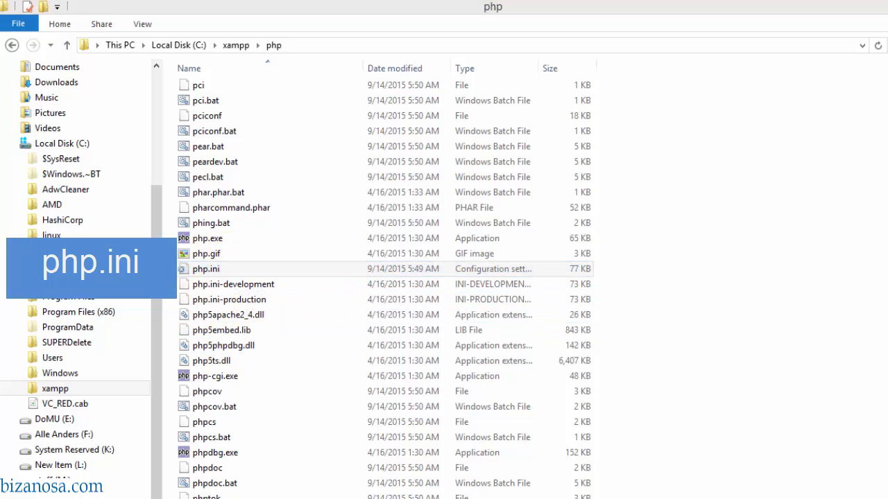
pyautogui.rightClick(200, 267)
pyautogui.click(254, 309)
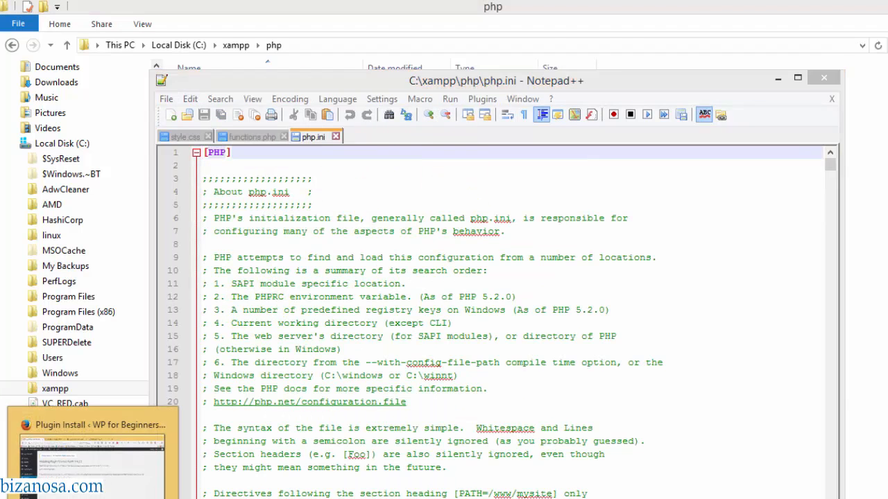
pyautogui.click(109, 419)
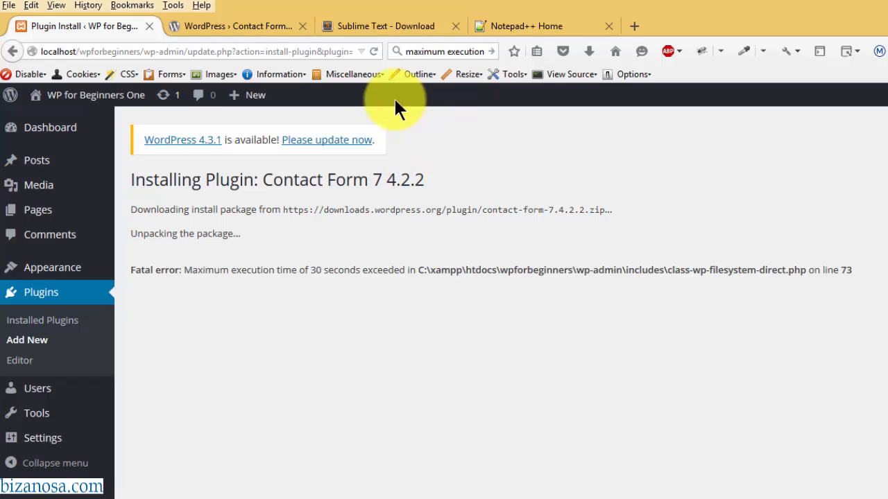
# - View the Sublime Text 3 and Notepad++ 6.8.3 download pages, then return to the php folder
pyautogui.click(393, 26)
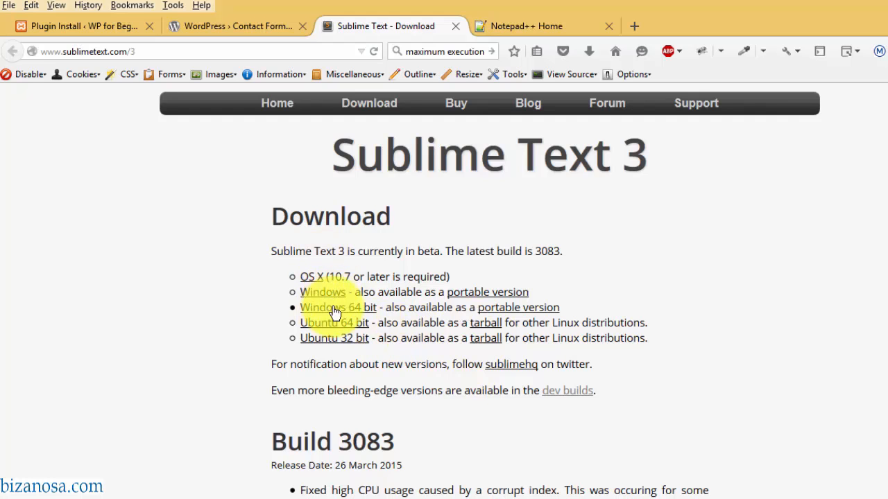
pyautogui.click(513, 26)
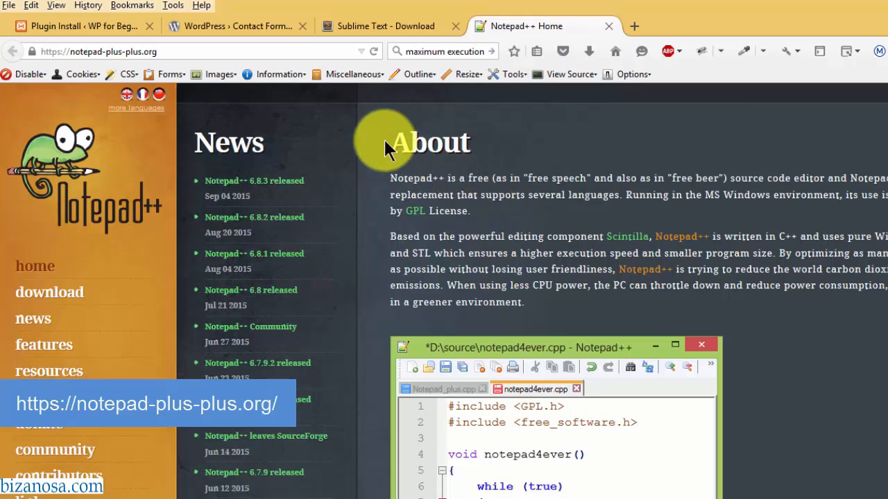
pyautogui.click(50, 298)
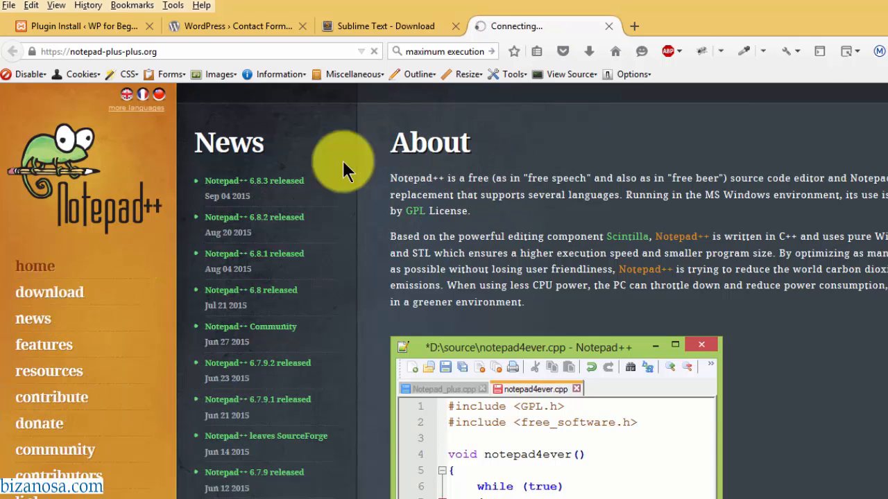
pyautogui.scroll(-3, 444, 291)
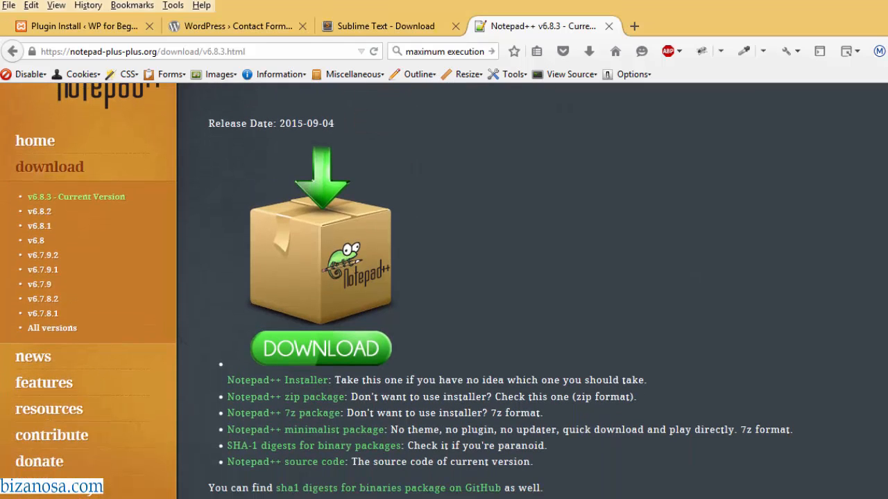
pyautogui.scroll(-1, 443, 291)
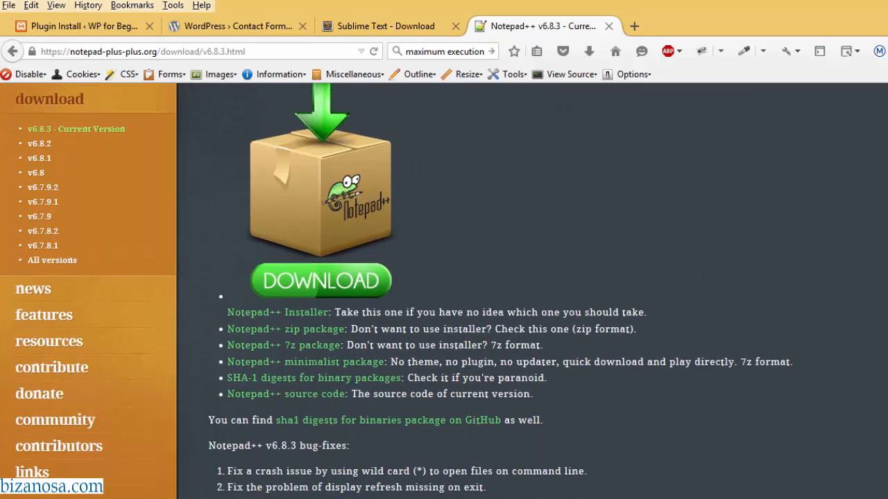
pyautogui.scroll(5, 443, 291)
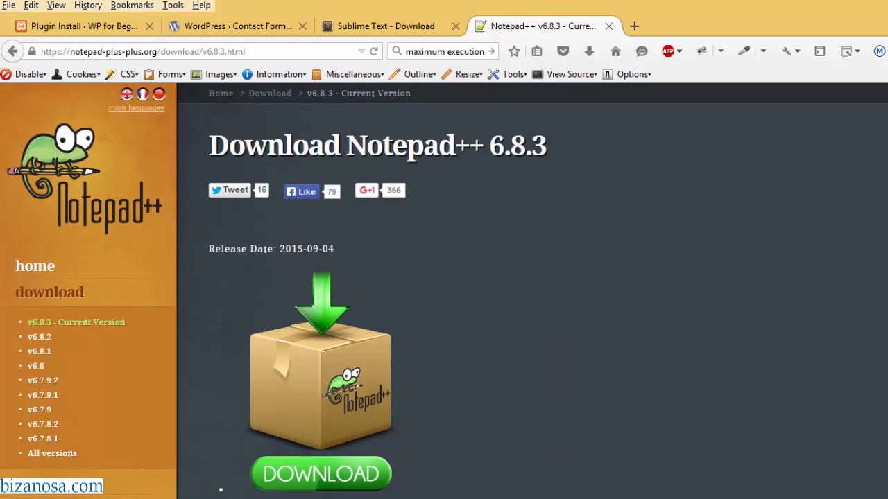
pyautogui.moveTo(111, 498)
pyautogui.click(279, 472)
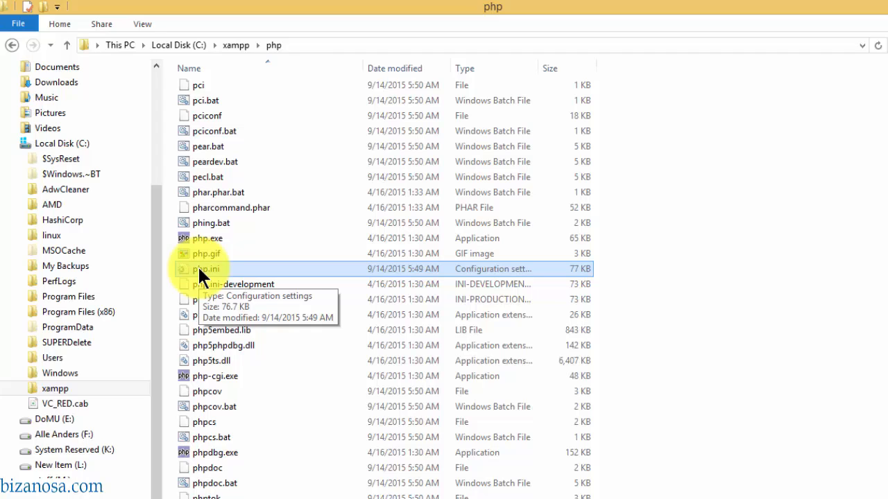
# - Reopen php.ini in Notepad++ and find the max_execution_time setting
pyautogui.rightClick(199, 269)
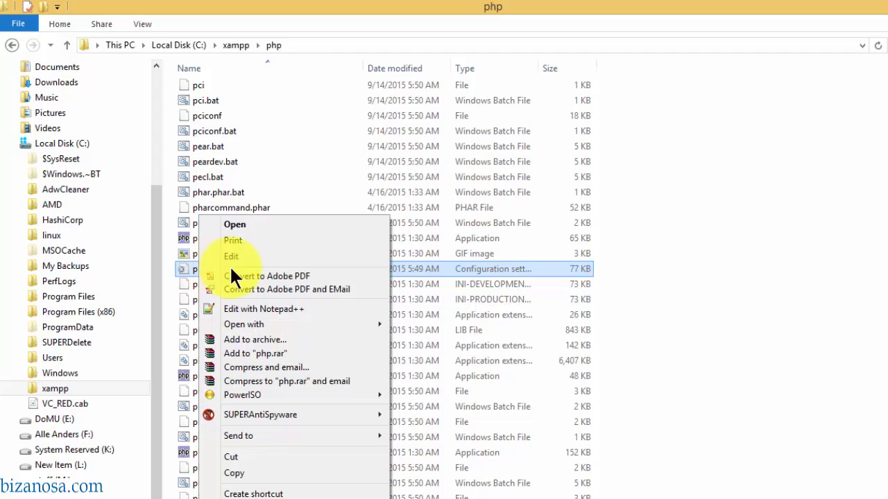
pyautogui.click(249, 309)
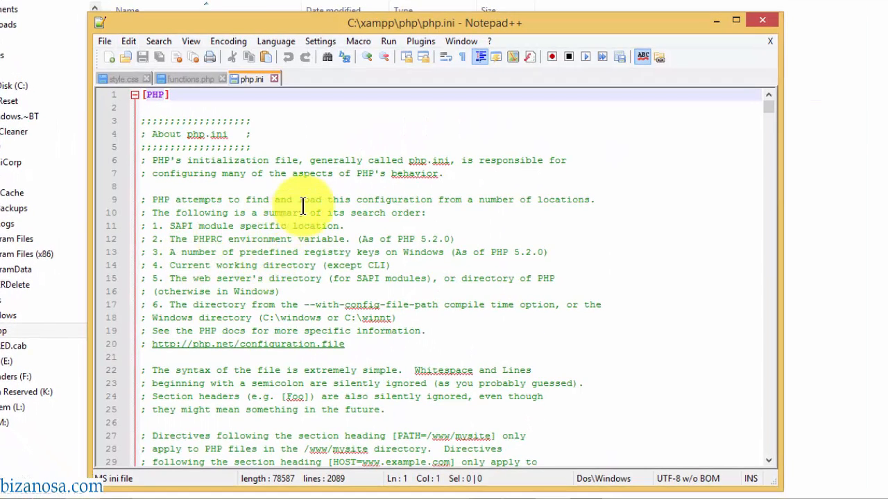
pyautogui.click(275, 200)
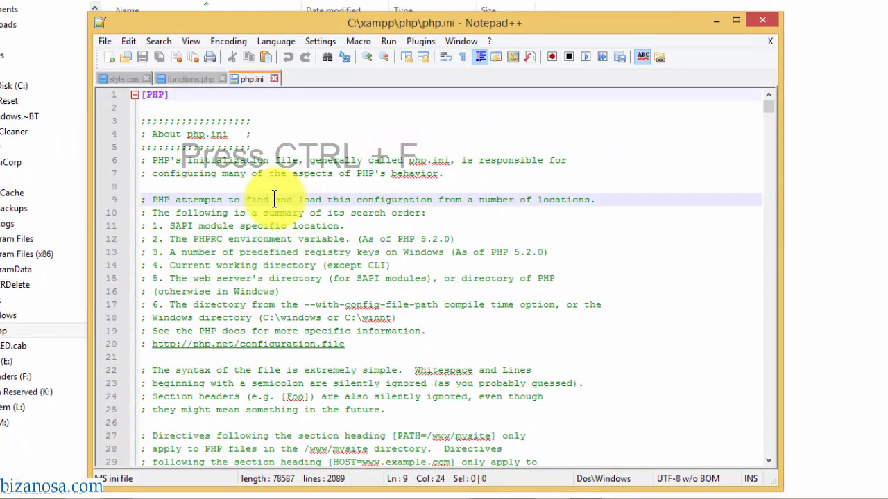
pyautogui.doubleClick(275, 200)
pyautogui.hotkey('ctrl', 'f')
pyautogui.write('max_exe')
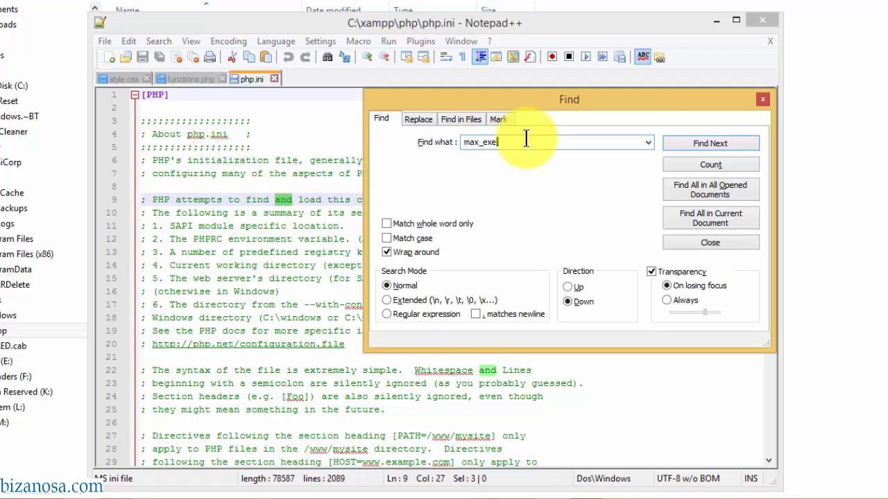
pyautogui.write('cution_time')
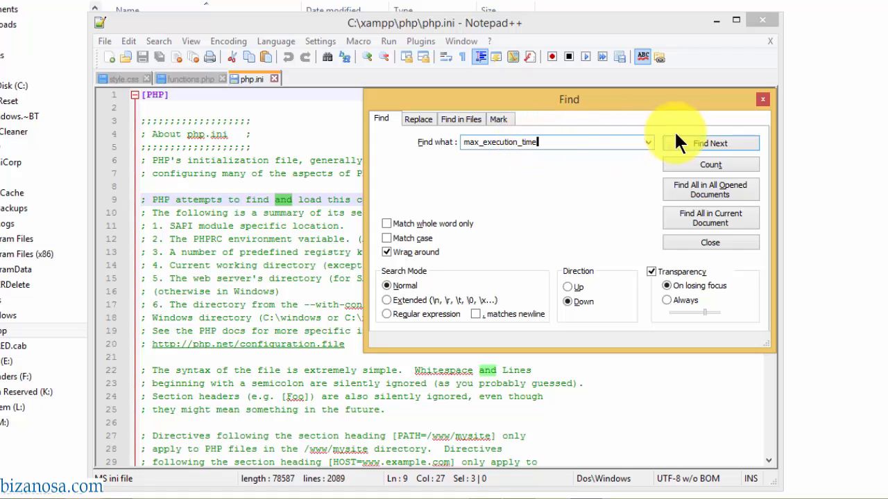
pyautogui.click(701, 140)
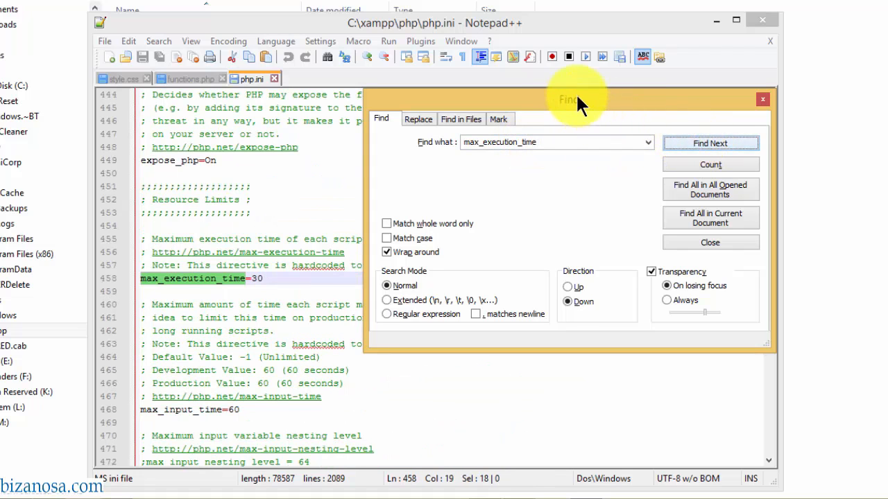
# - Change max_execution_time from 30 to 300 and save php.ini
pyautogui.moveTo(566, 89); pyautogui.dragTo(604, 84)
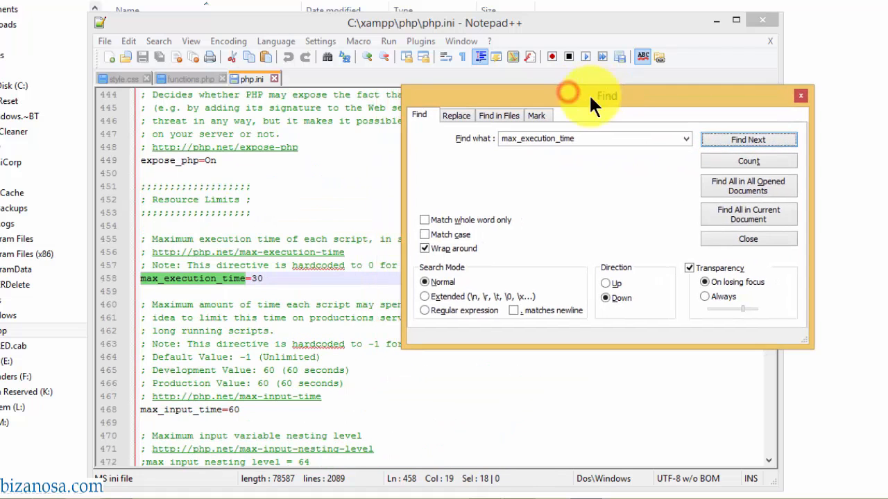
pyautogui.click(260, 278)
pyautogui.write('0')
pyautogui.click(748, 140)
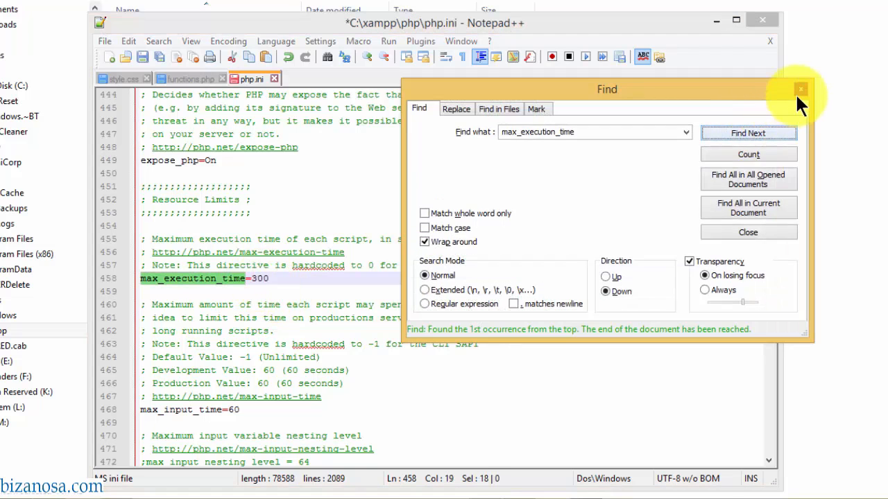
pyautogui.click(799, 87)
pyautogui.hotkey('ctrl', 's')
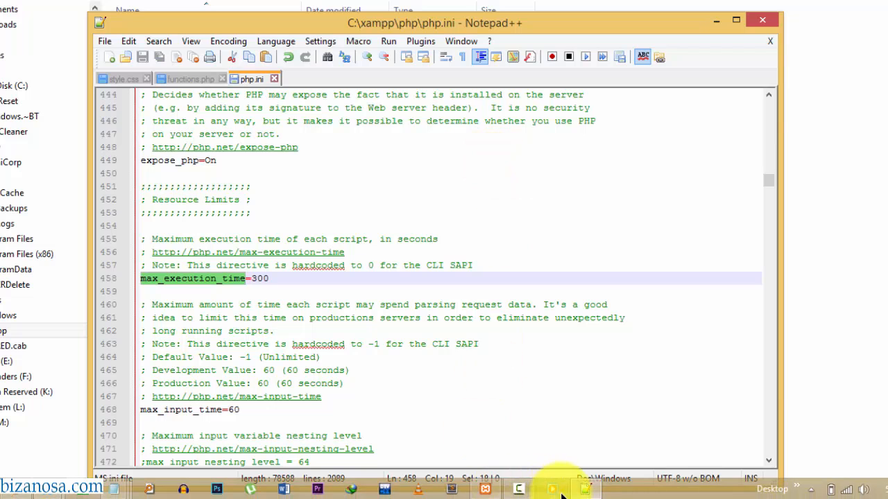
# - Stop and start Apache in XAMPP Control Panel so it runs with new PIDs
pyautogui.click(485, 490)
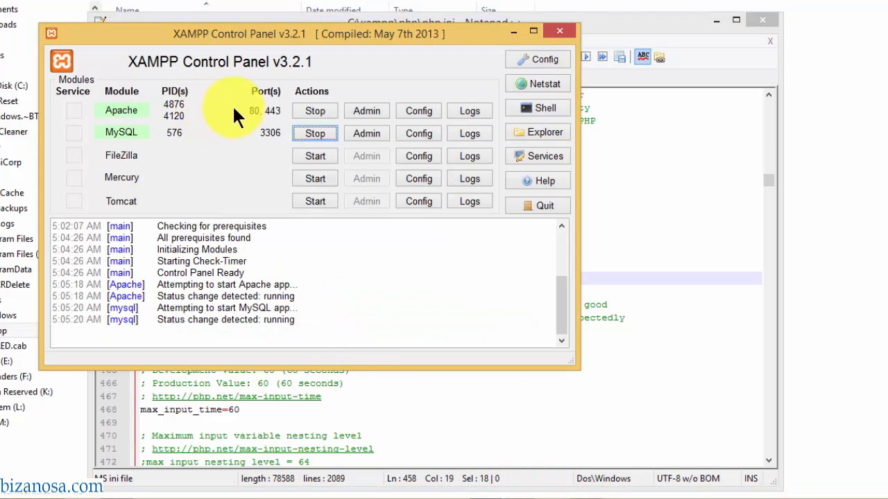
pyautogui.click(314, 112)
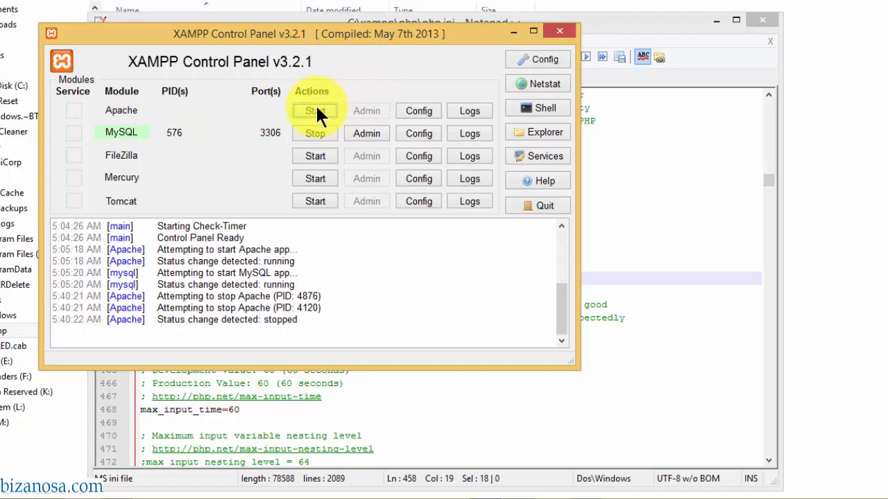
pyautogui.click(316, 109)
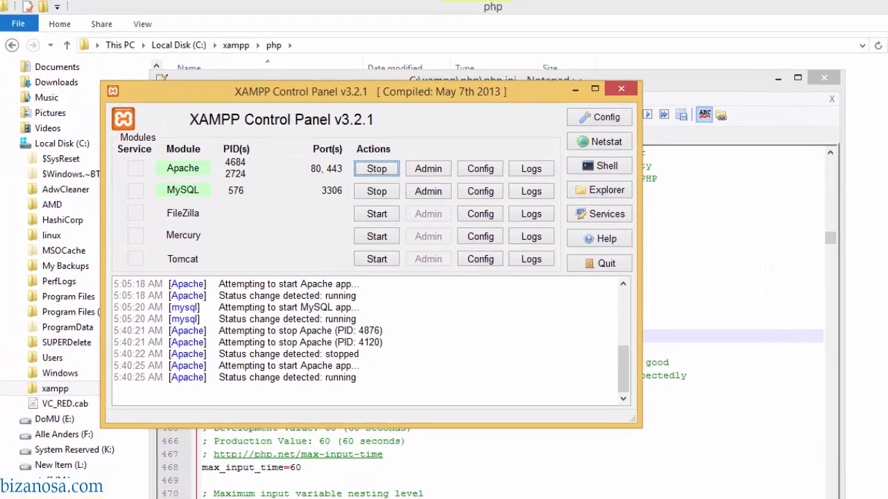
pyautogui.click(95, 466)
# - Reload the plugin install page to finish installing Contact Form 7 4.2.2, then activate it
pyautogui.click(119, 26)
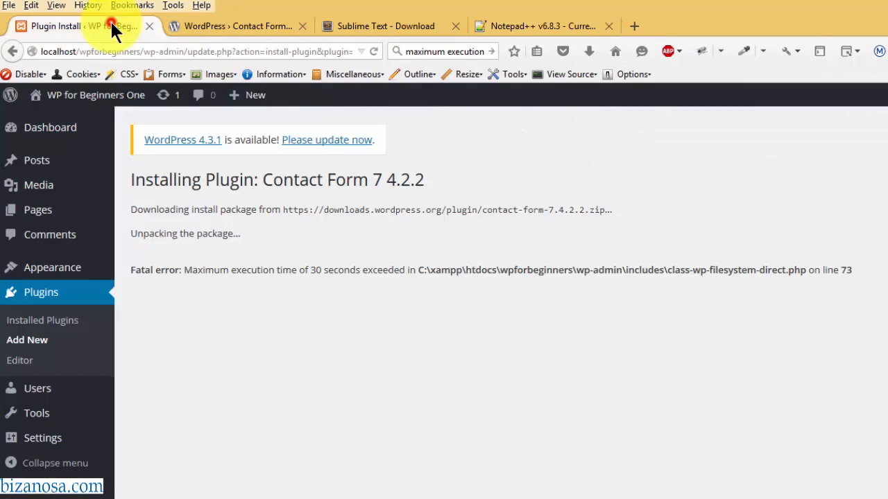
pyautogui.click(373, 50)
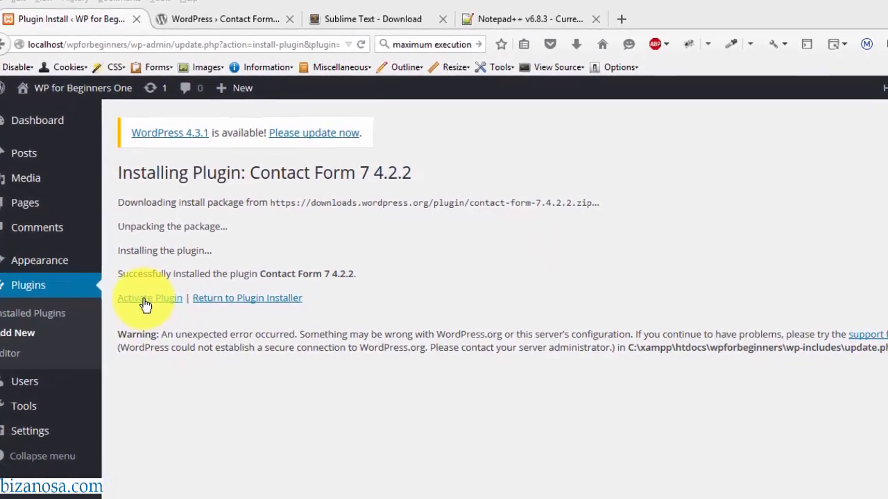
pyautogui.click(147, 300)
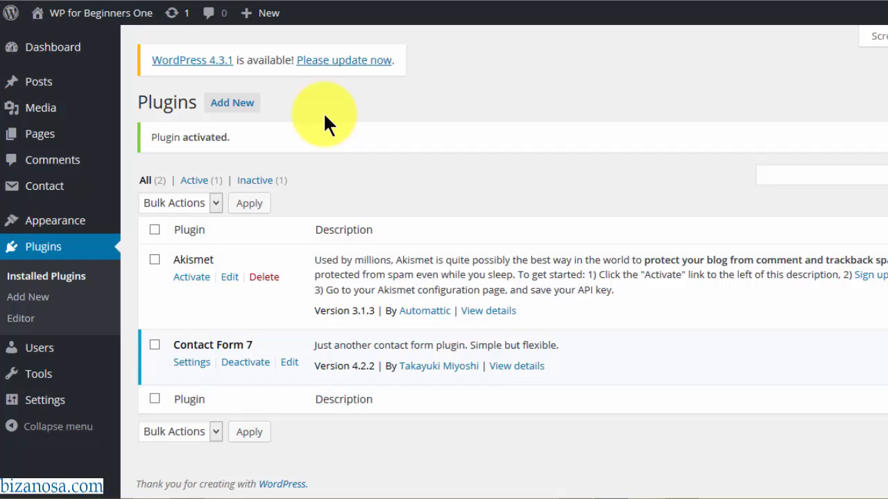
# - Deactivate Contact Form 7 and delete its files and data, leaving only Akismet
pyautogui.click(242, 364)
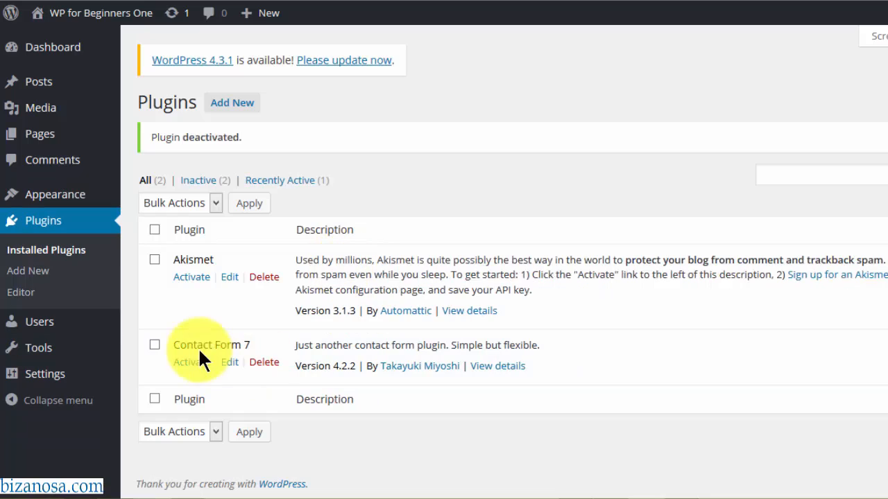
pyautogui.click(263, 362)
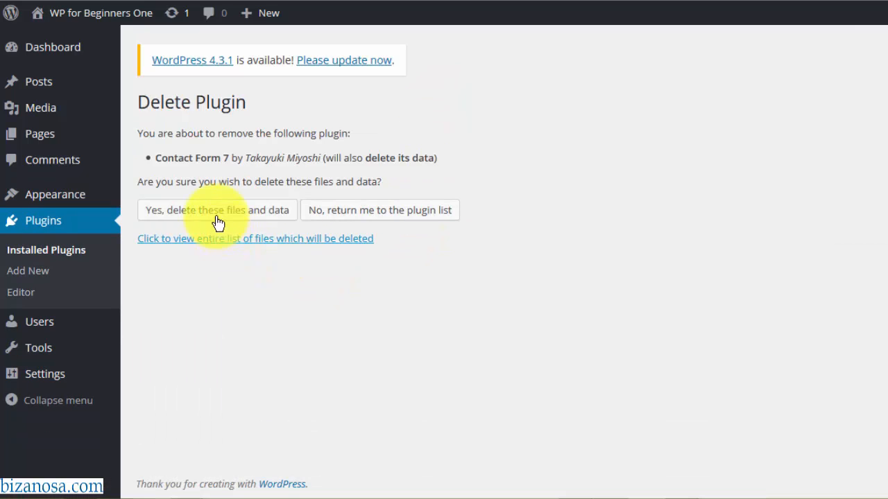
pyautogui.click(216, 215)
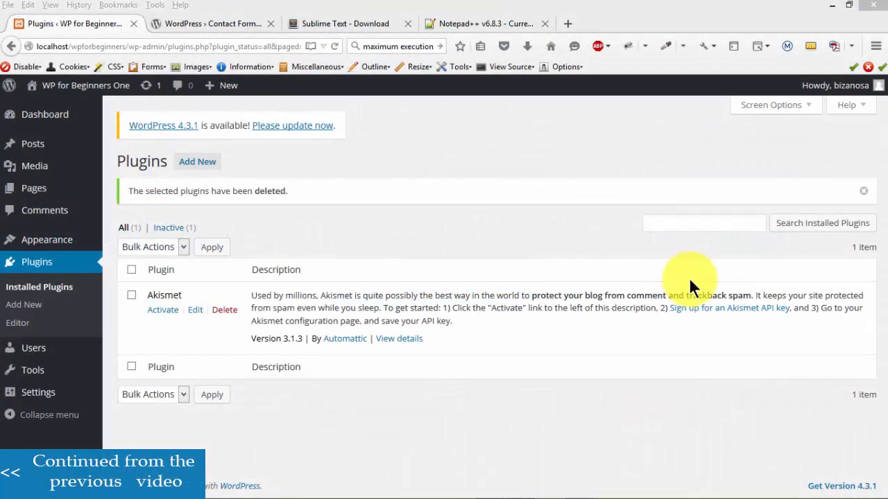
pyautogui.click(226, 24)
pyautogui.click(88, 24)
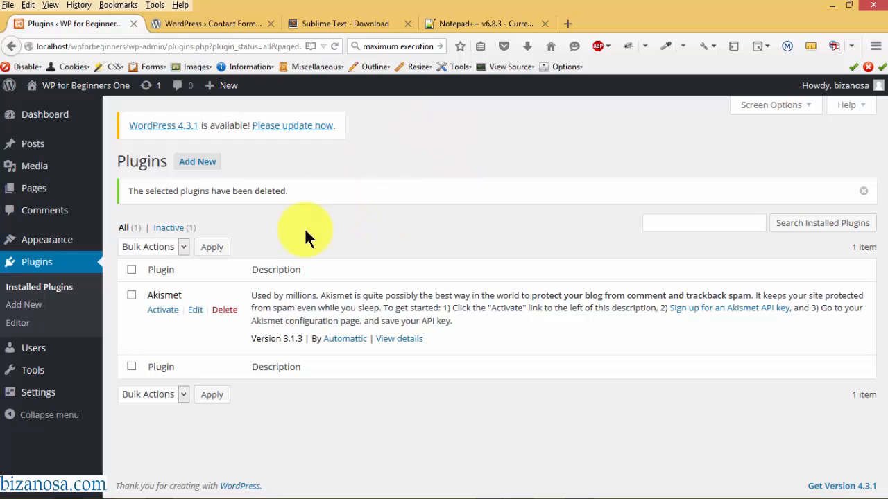
pyautogui.click(100, 490)
# - Open contact-form-7.4.2.2.zip in the plugin files folder to reveal its contact-form-7 folder
pyautogui.moveTo(887, 61); pyautogui.dragTo(325, 113)
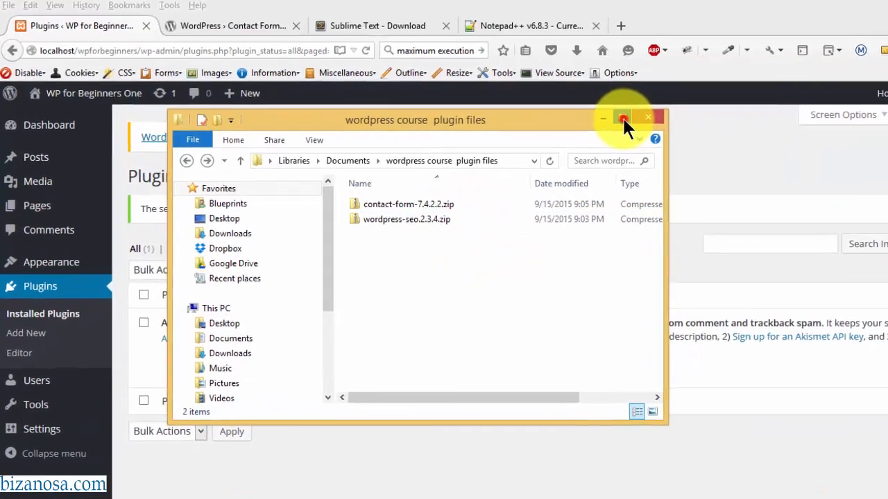
pyautogui.click(569, 107)
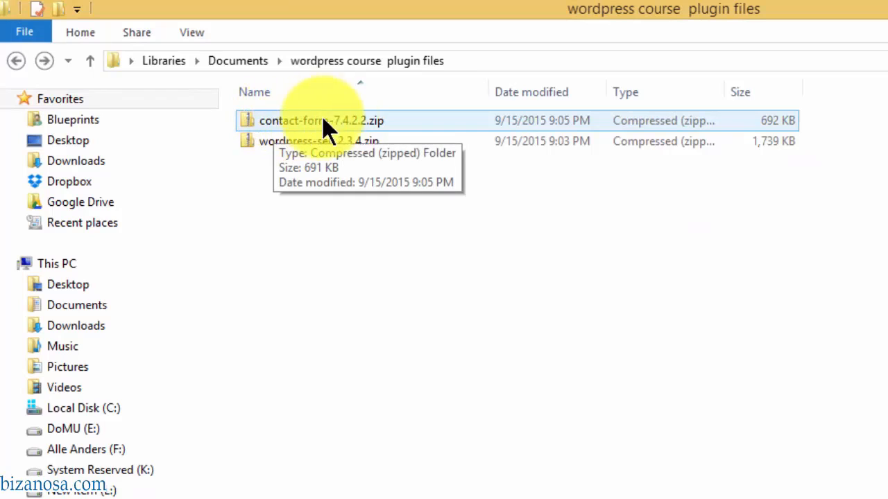
pyautogui.doubleClick(512, 7)
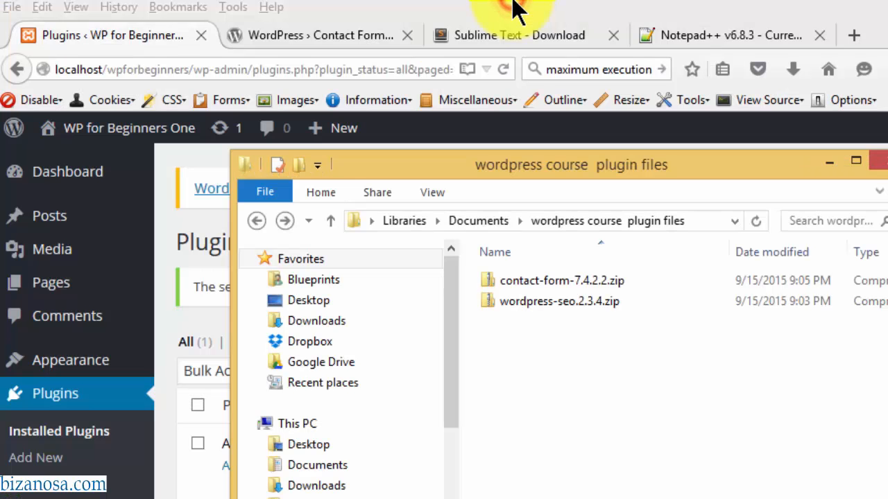
pyautogui.moveTo(463, 170); pyautogui.dragTo(486, 173)
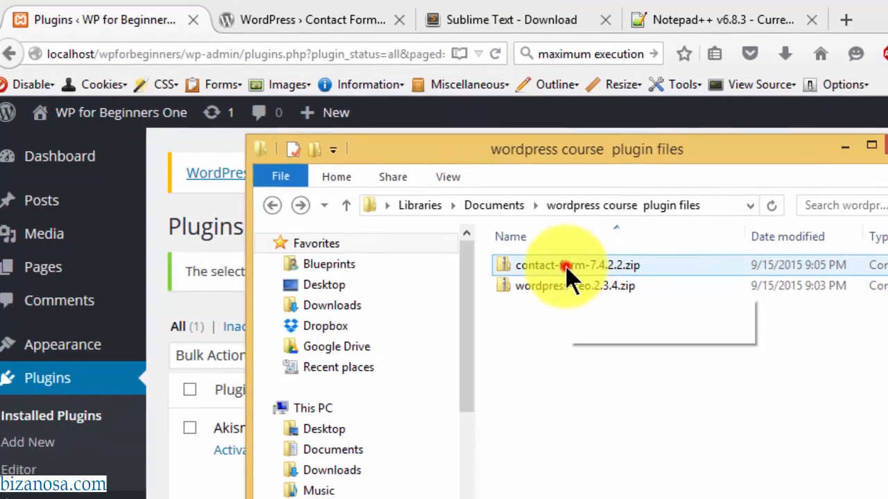
pyautogui.doubleClick(574, 281)
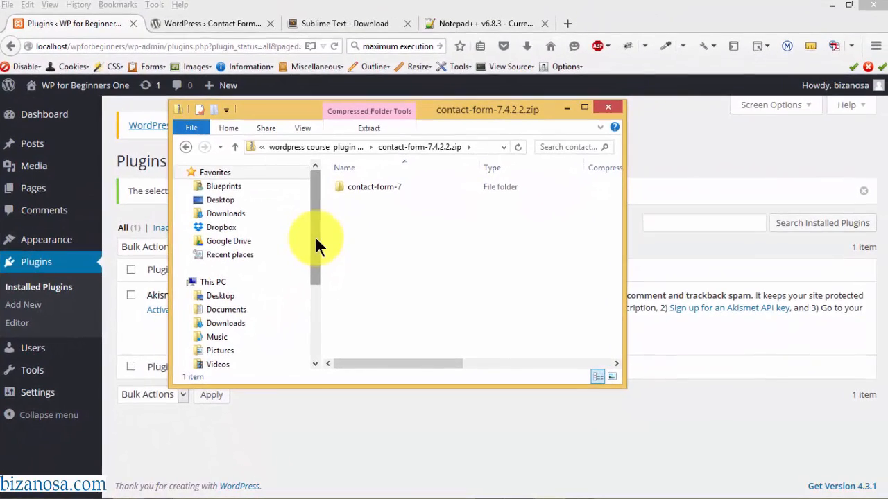
# - Browse from the xampp folder through htdocs\wpforbeginners\wp-content into the plugins folder
pyautogui.moveTo(157, 490)
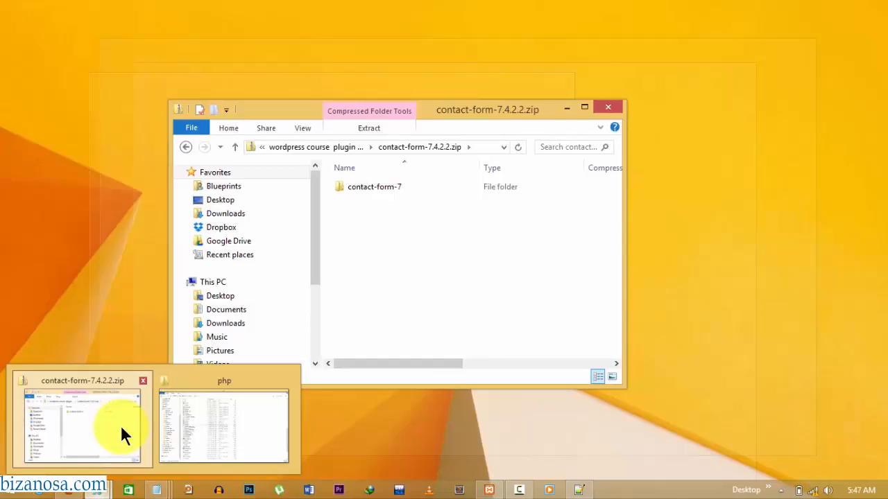
pyautogui.click(197, 419)
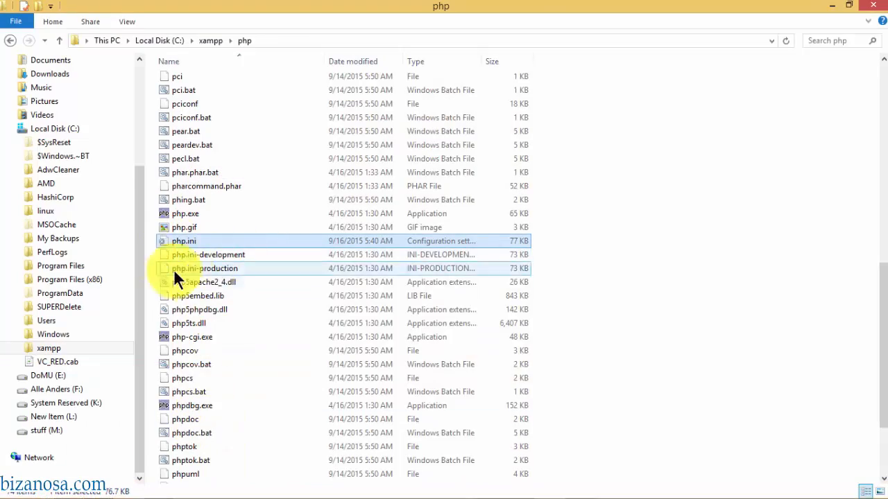
pyautogui.click(137, 247)
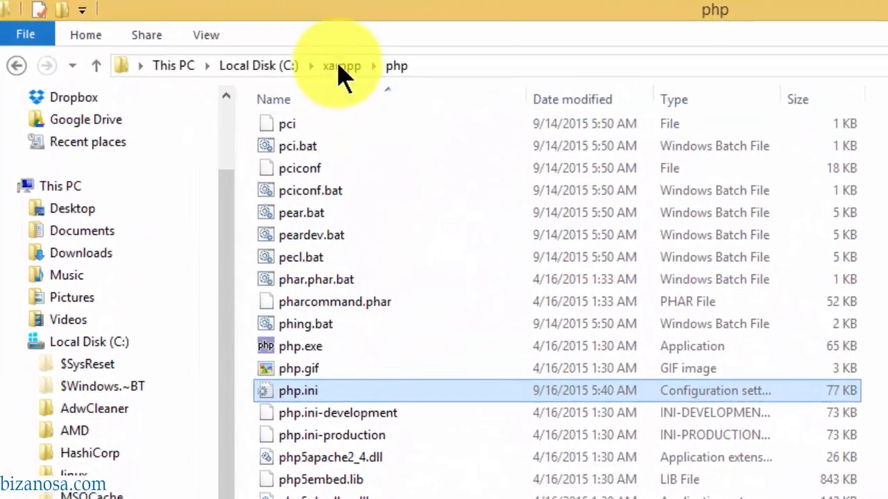
pyautogui.click(291, 62)
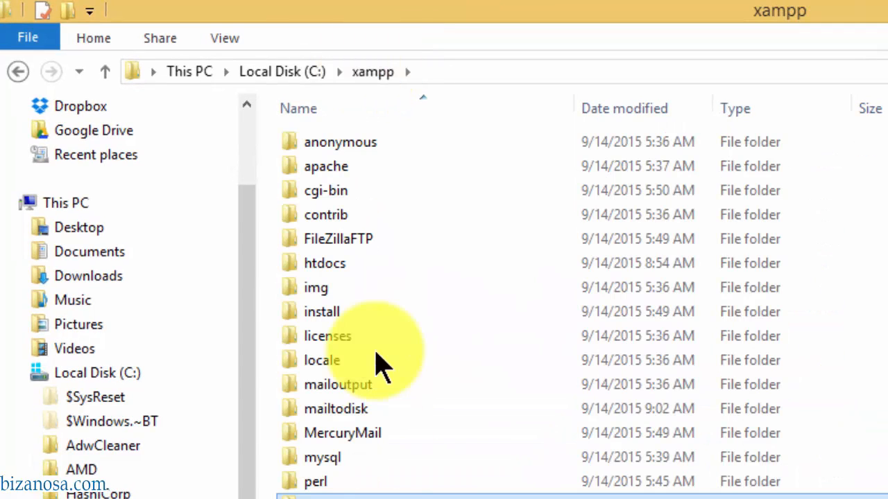
pyautogui.doubleClick(336, 262)
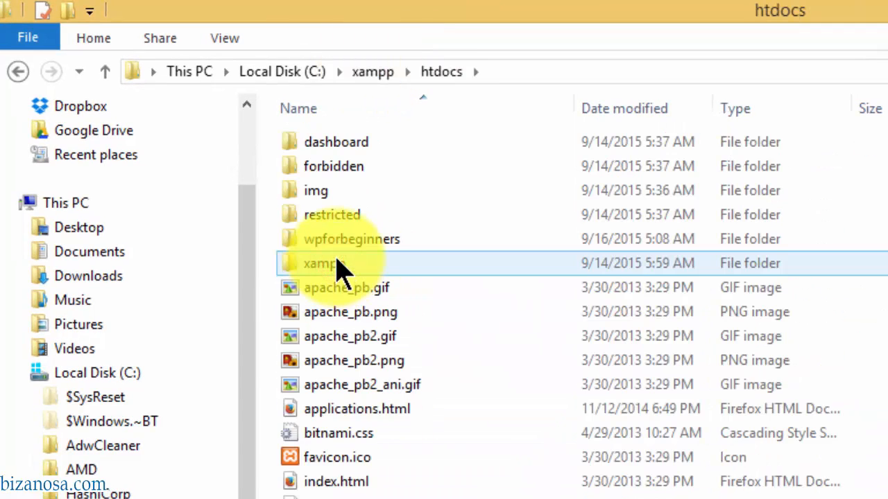
pyautogui.doubleClick(344, 240)
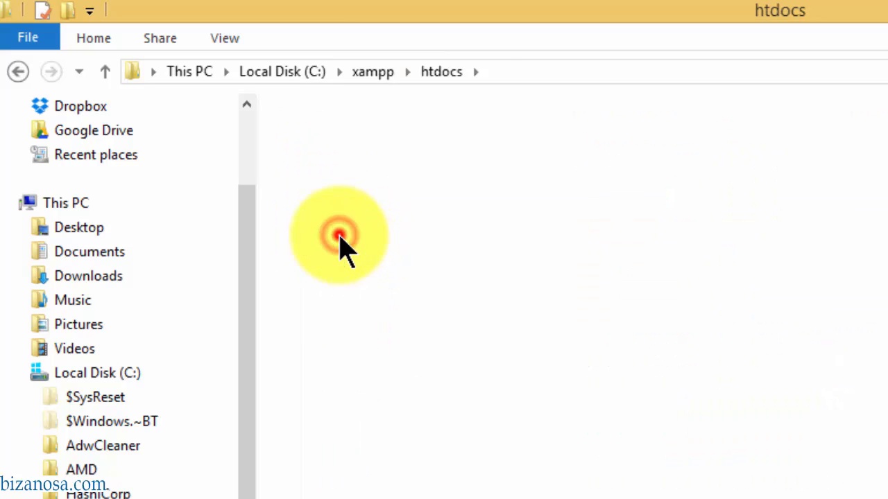
pyautogui.click(344, 167)
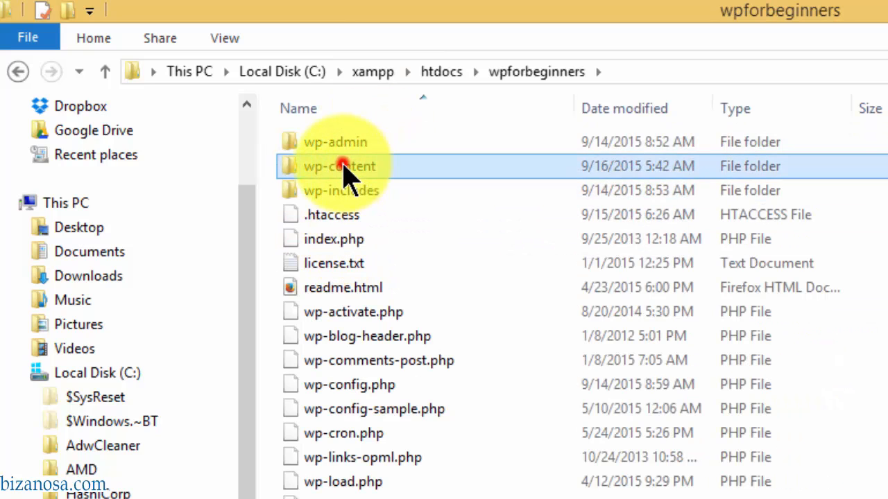
pyautogui.doubleClick(344, 166)
pyautogui.click(401, 139)
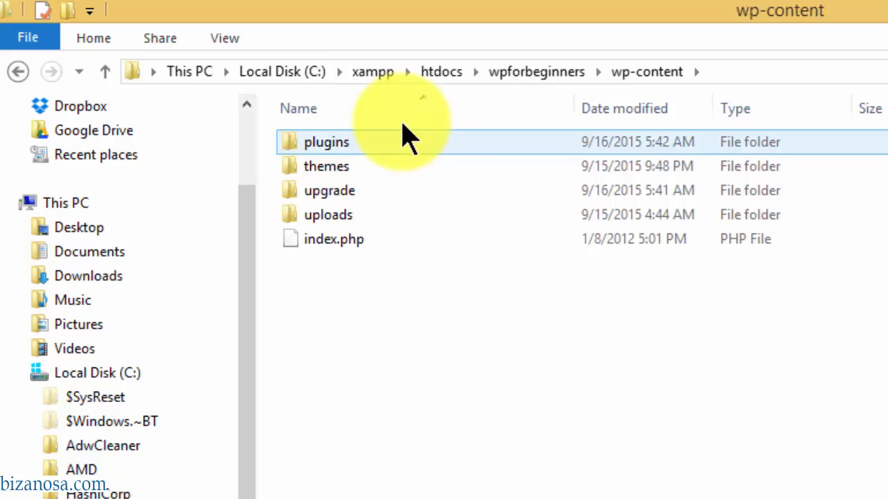
pyautogui.doubleClick(338, 141)
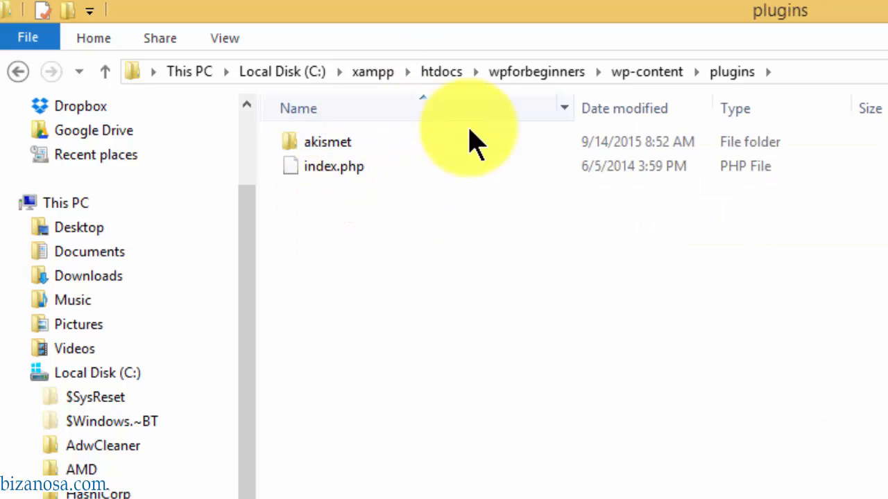
# - Drag contact-form-7 from contact-form-7.4.2.2.zip into the plugins window placed beside it
pyautogui.moveTo(346, 10); pyautogui.dragTo(278, 69)
pyautogui.moveTo(624, 137); pyautogui.dragTo(702, 129)
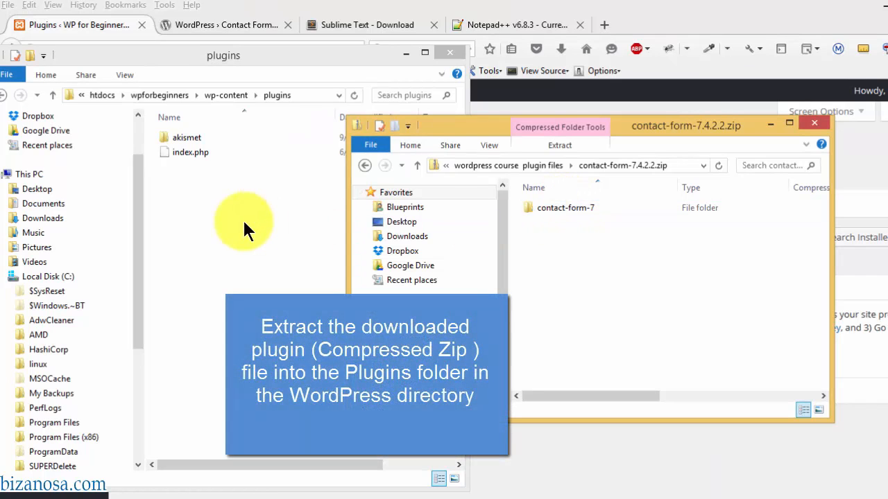
pyautogui.click(558, 207)
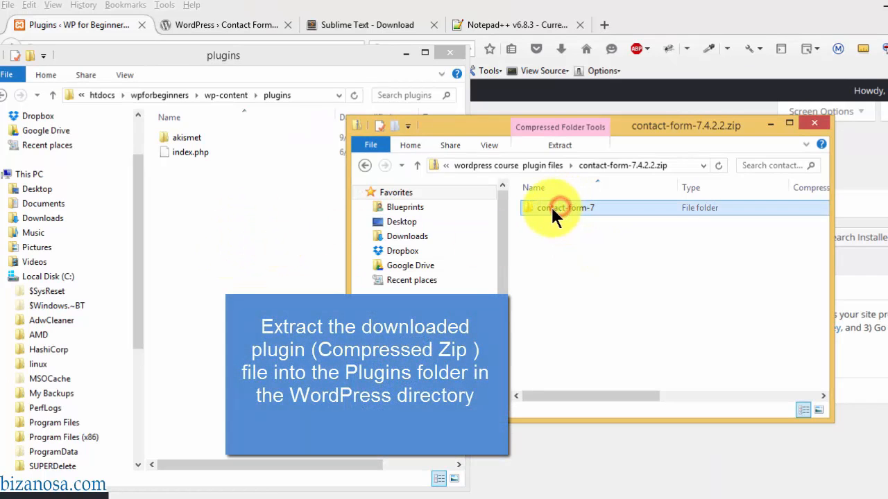
pyautogui.moveTo(552, 209); pyautogui.dragTo(192, 245)
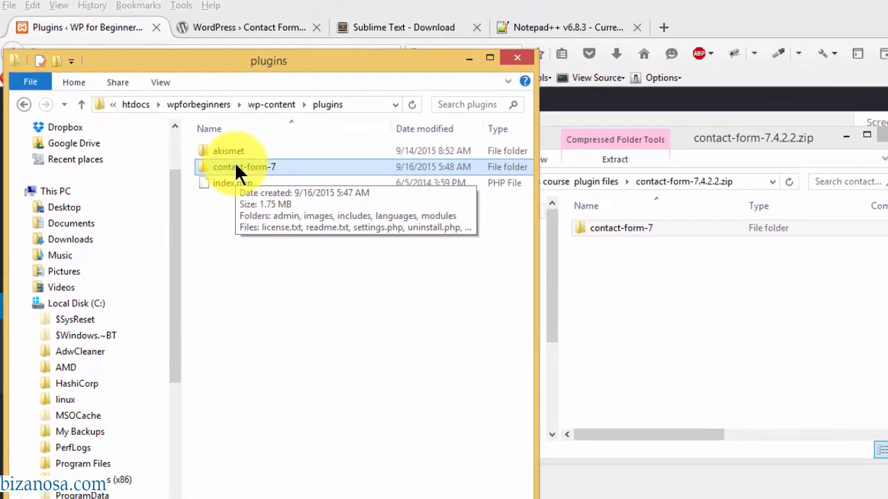
# - Reload Plugins, delete the detected Contact Form 7 with its files, and go to Add Plugins
pyautogui.click(104, 28)
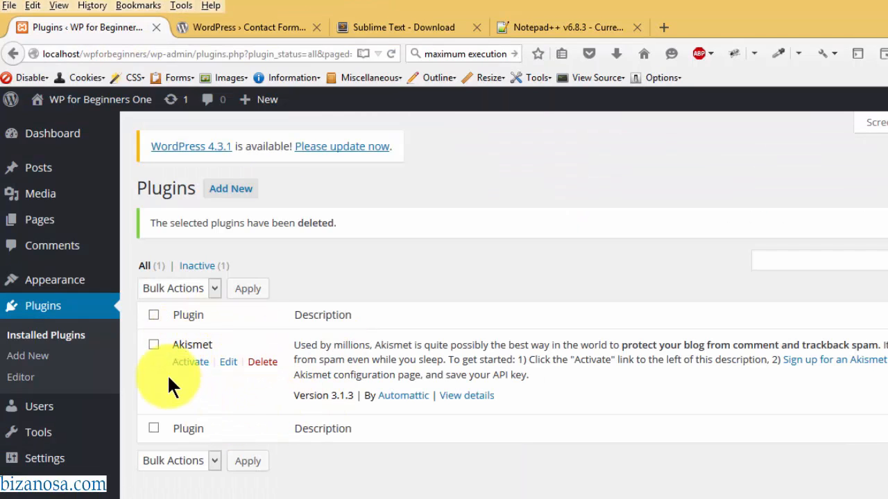
pyautogui.click(389, 54)
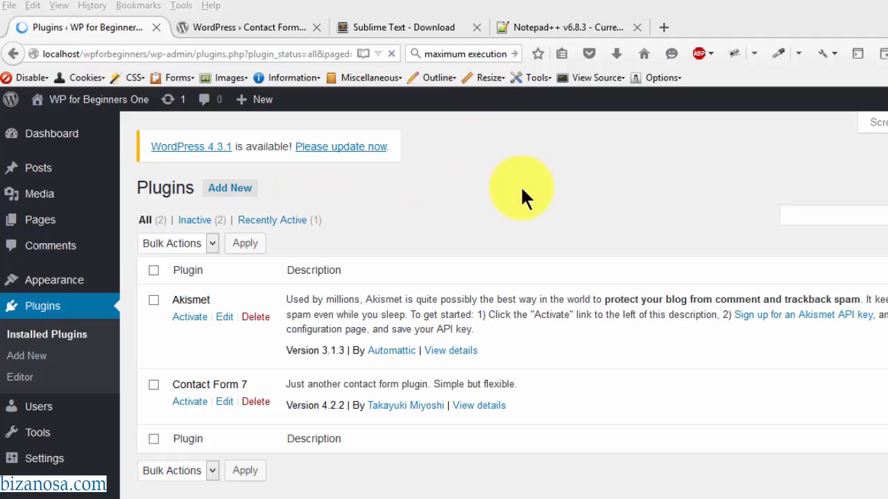
pyautogui.click(254, 404)
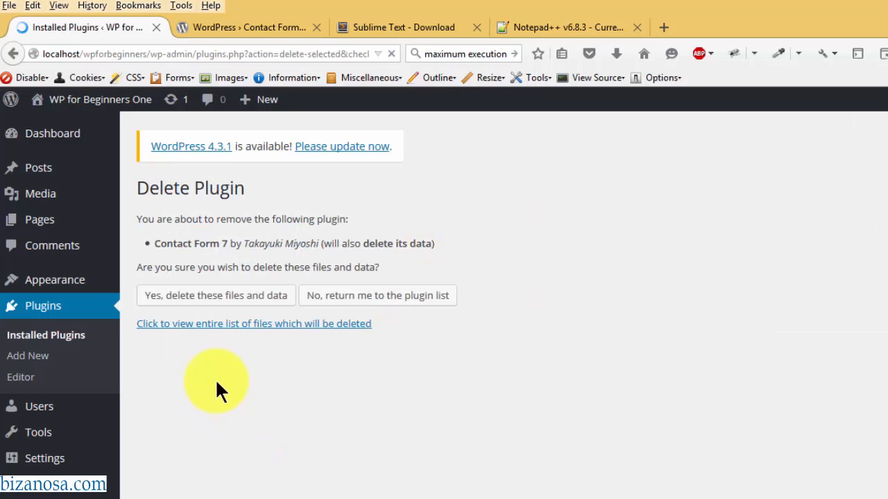
pyautogui.click(212, 297)
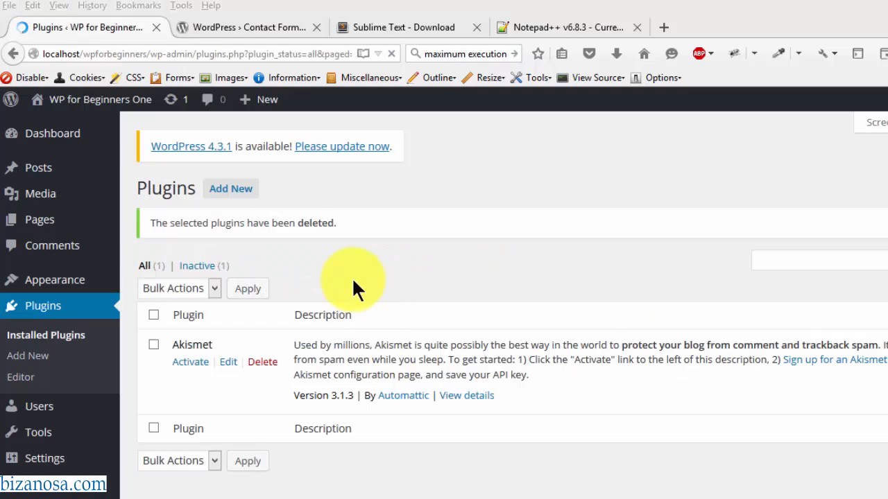
pyautogui.click(231, 190)
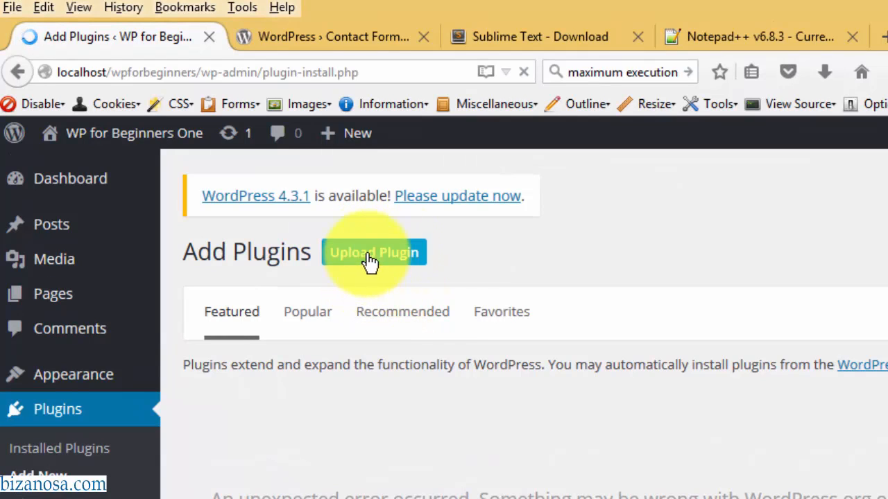
# - Drop contact-form-7.4.2.2.zip from Explorer onto the Upload Plugin form and install it
pyautogui.click(362, 261)
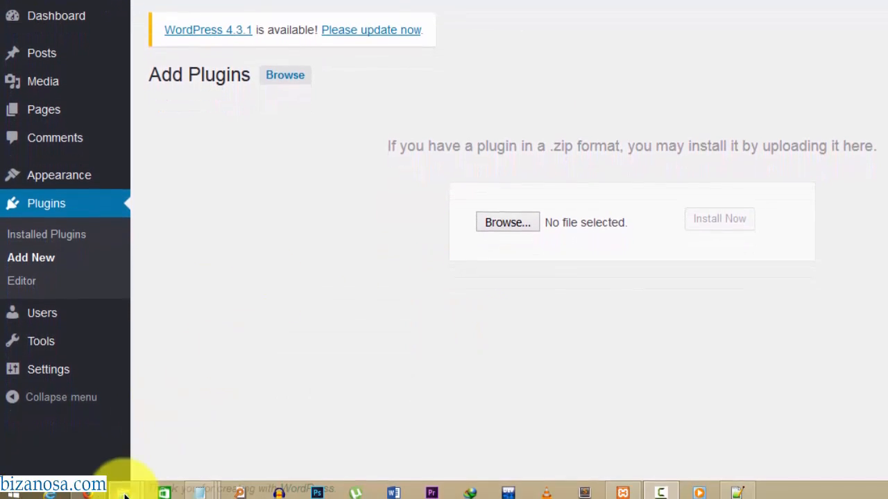
pyautogui.moveTo(118, 486)
pyautogui.click(68, 489)
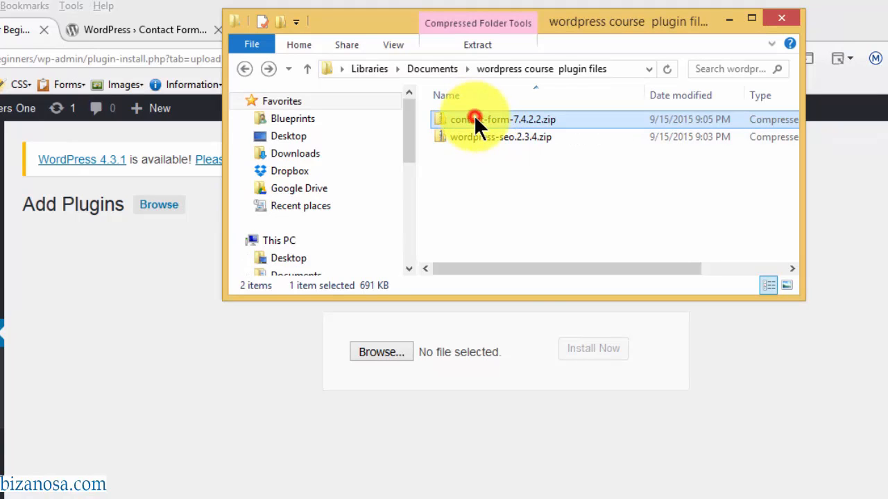
pyautogui.moveTo(474, 116); pyautogui.dragTo(496, 347)
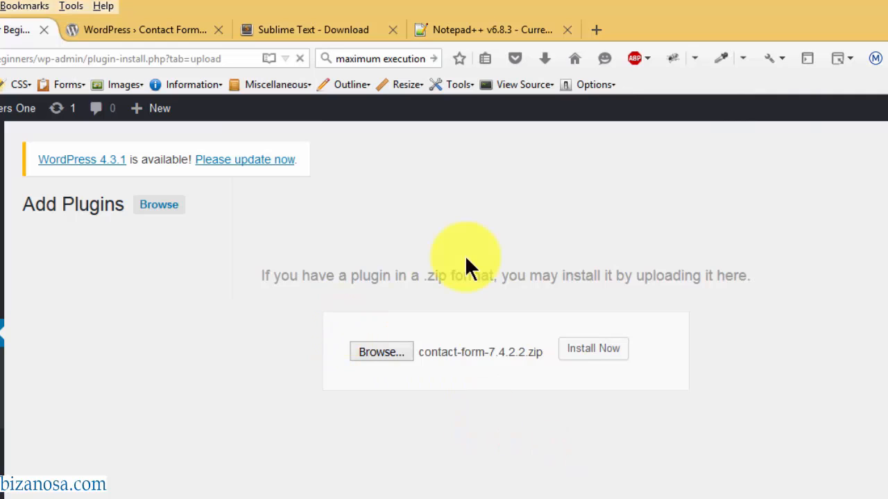
pyautogui.click(587, 351)
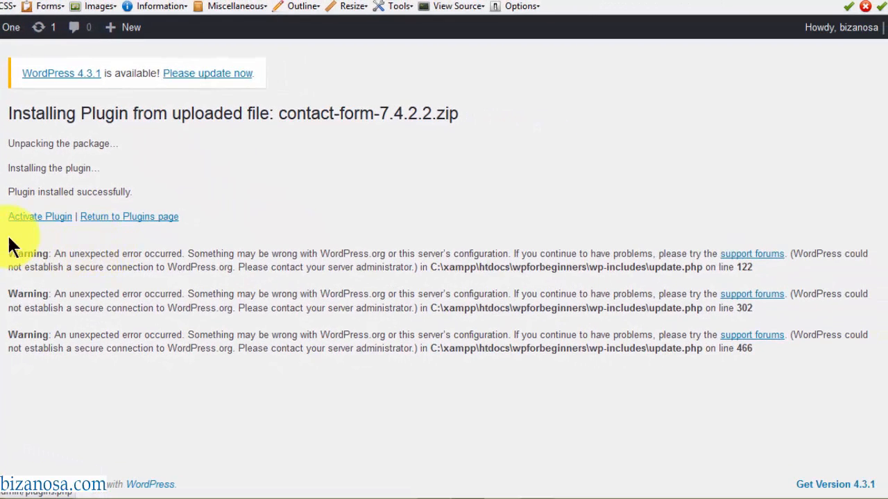
# - Activate Contact Form 7 4.2.2 from the installation results page
pyautogui.moveTo(10, 239); pyautogui.dragTo(311, 360)
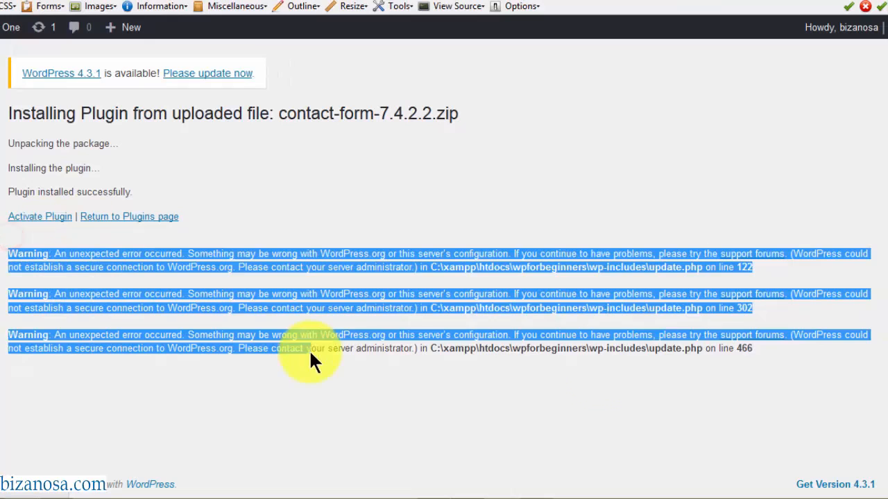
pyautogui.click(235, 229)
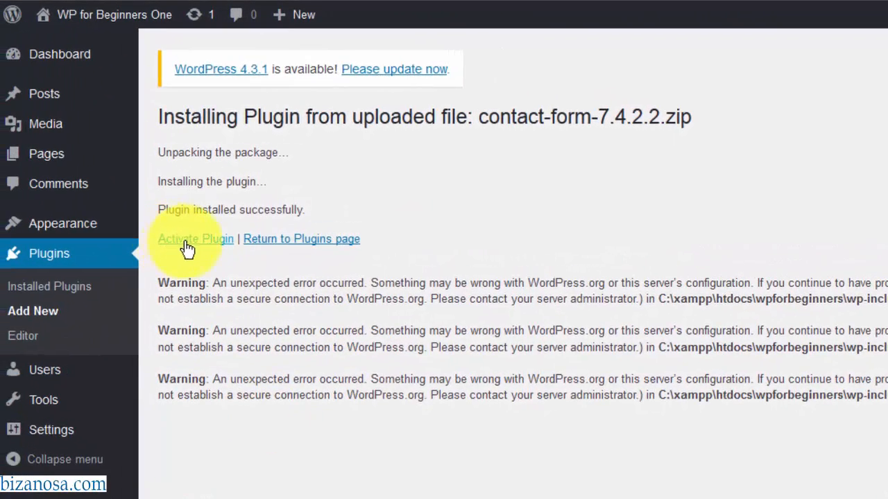
pyautogui.click(187, 242)
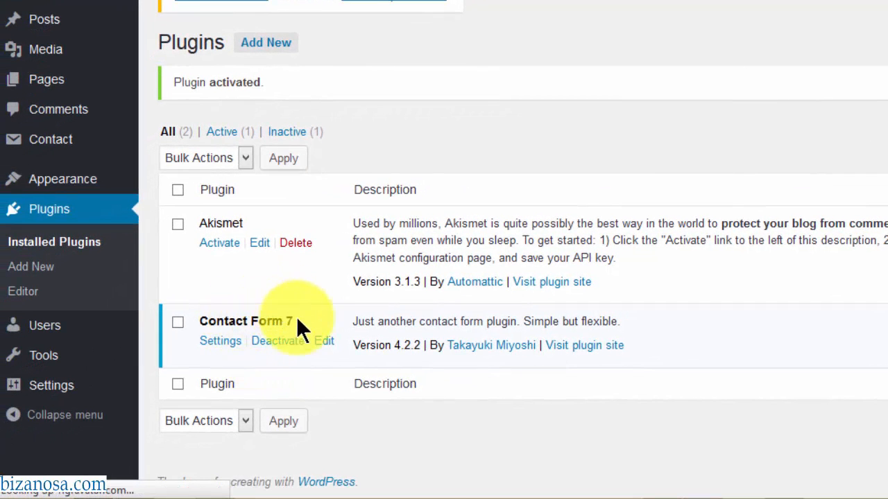
# - Delete the contact-form-7 folder from the plugins folder, sending it to the Recycle Bin
pyautogui.moveTo(190, 493)
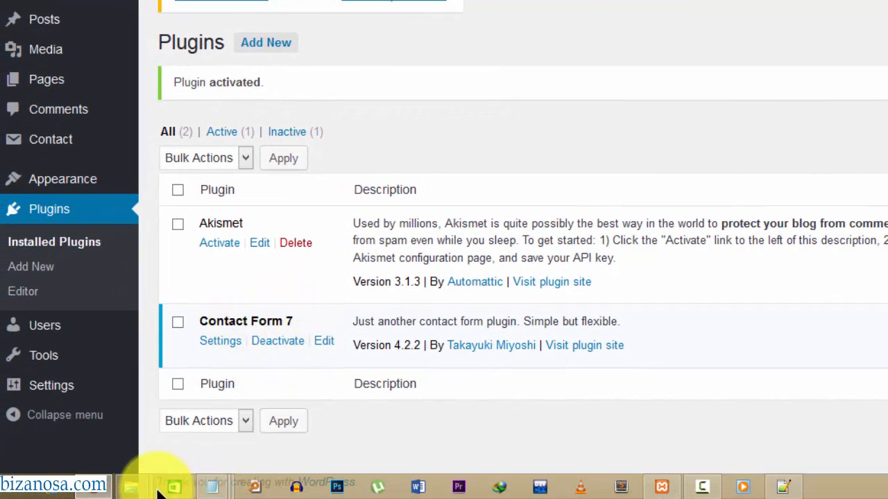
pyautogui.moveTo(126, 491)
pyautogui.moveTo(145, 396)
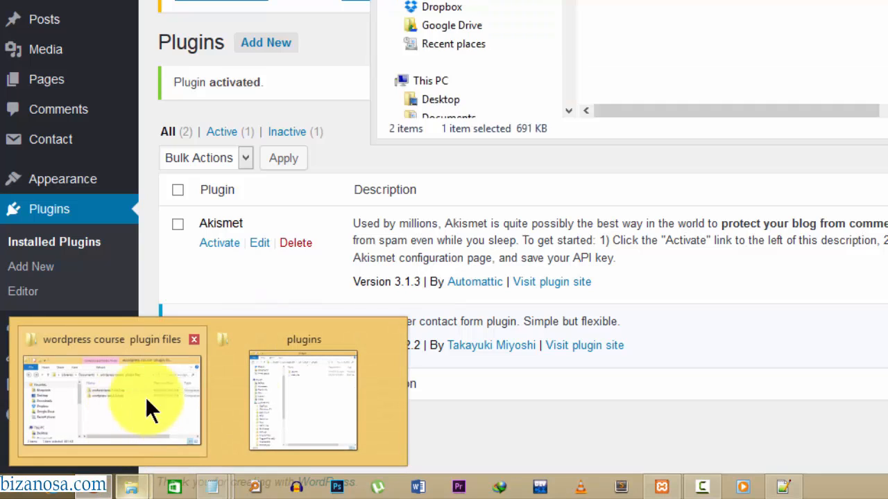
pyautogui.click(295, 412)
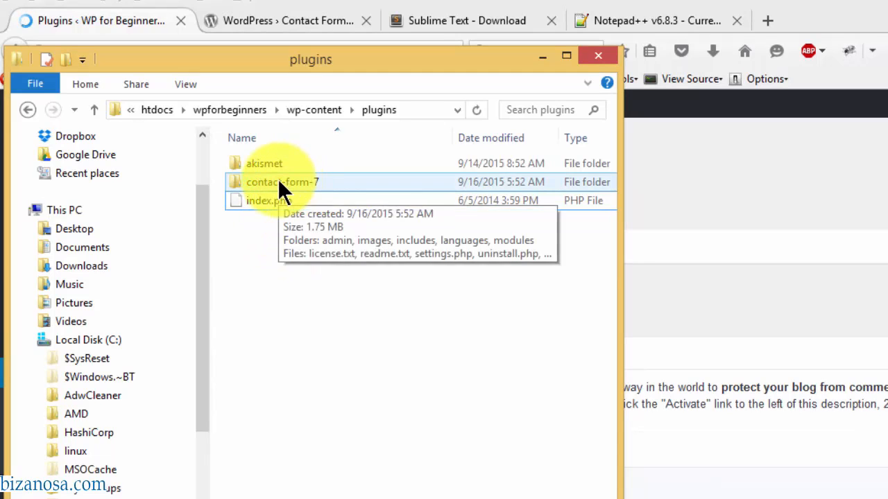
pyautogui.click(279, 183)
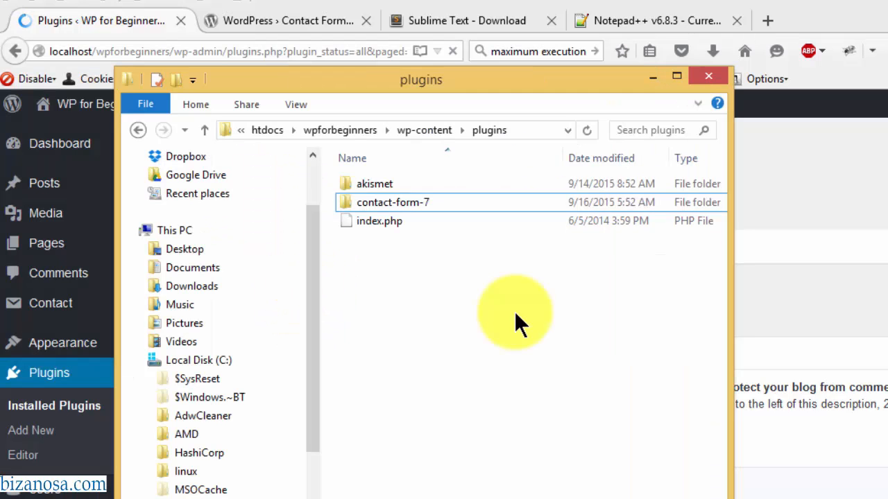
pyautogui.click(382, 202)
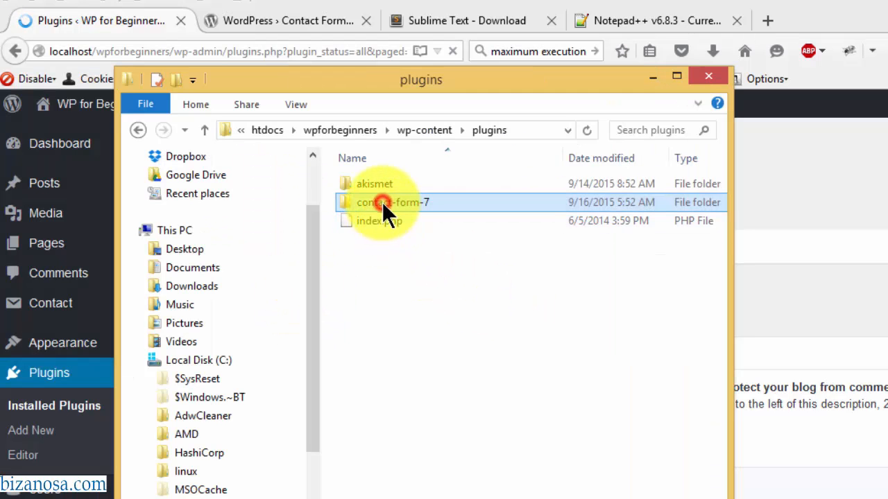
pyautogui.press('Delete')
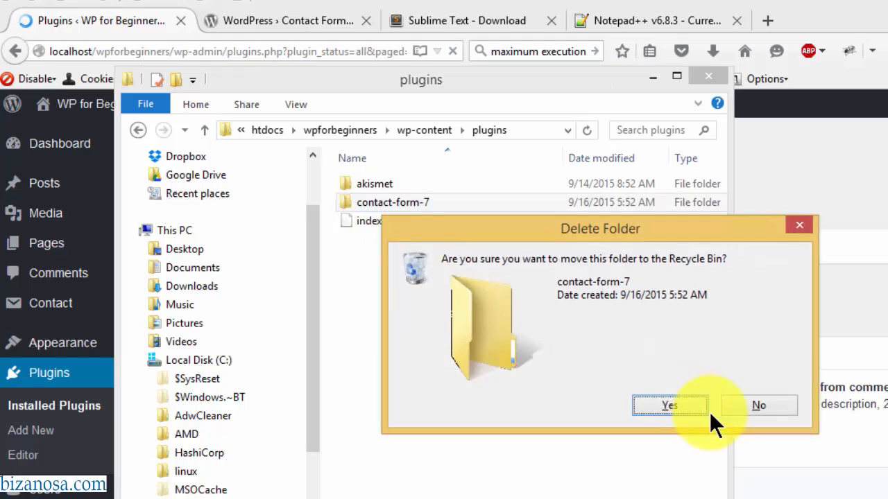
pyautogui.click(674, 402)
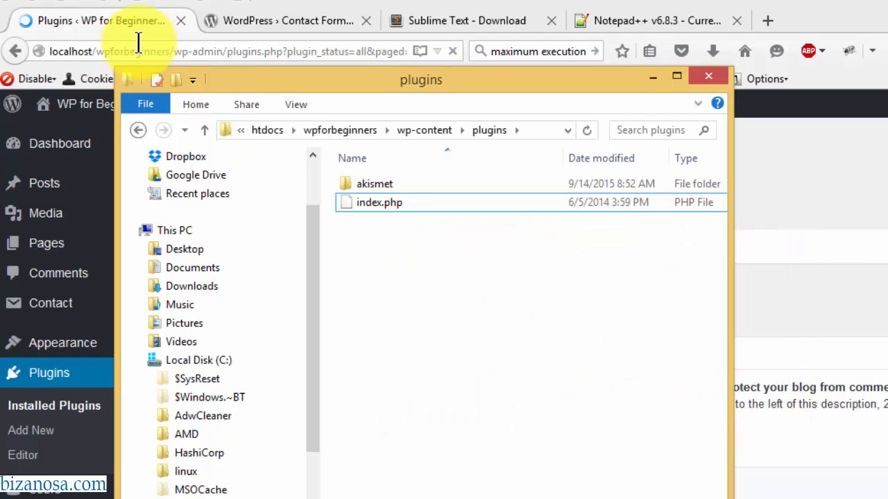
# - Reload the WordPress Plugins page until only inactive Akismet remains listed
pyautogui.click(111, 23)
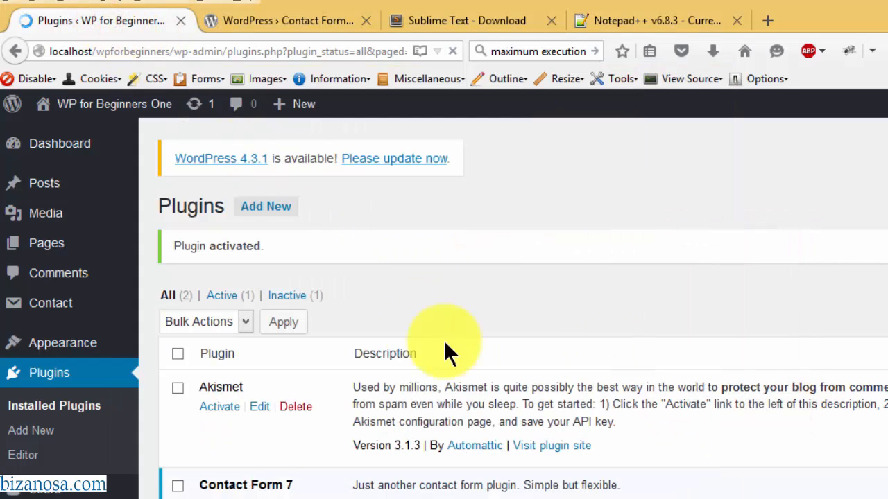
pyautogui.click(455, 50)
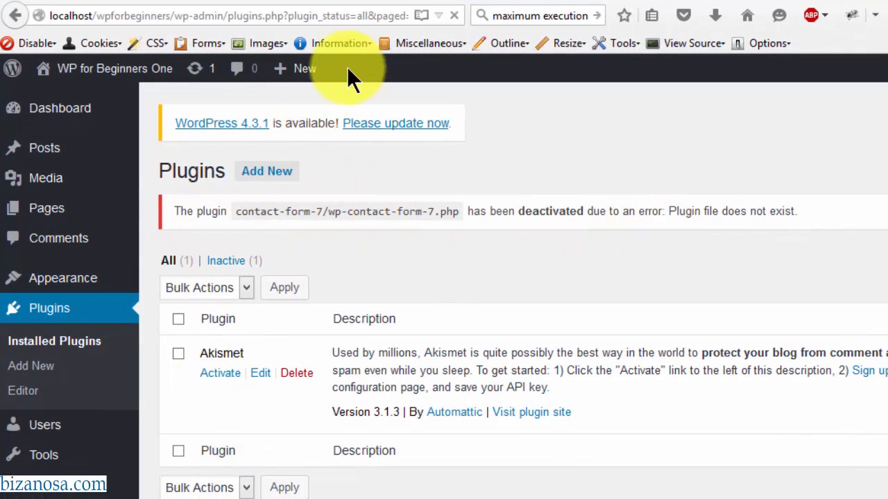
pyautogui.click(454, 16)
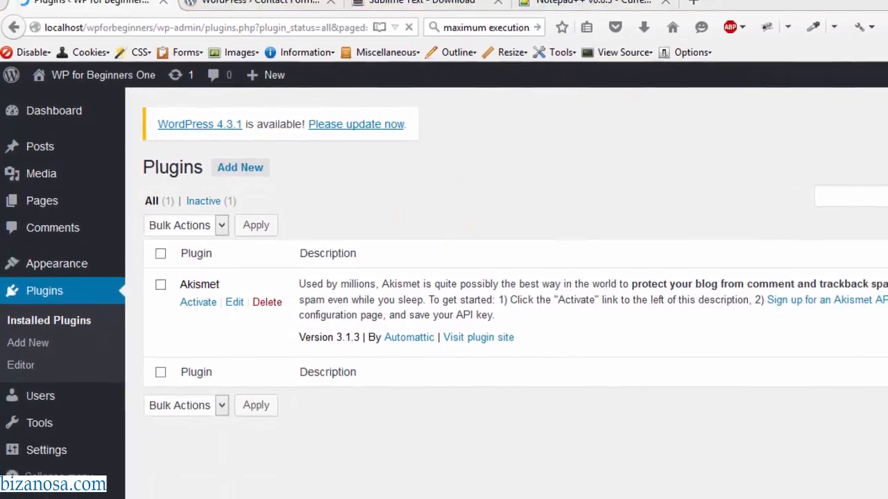
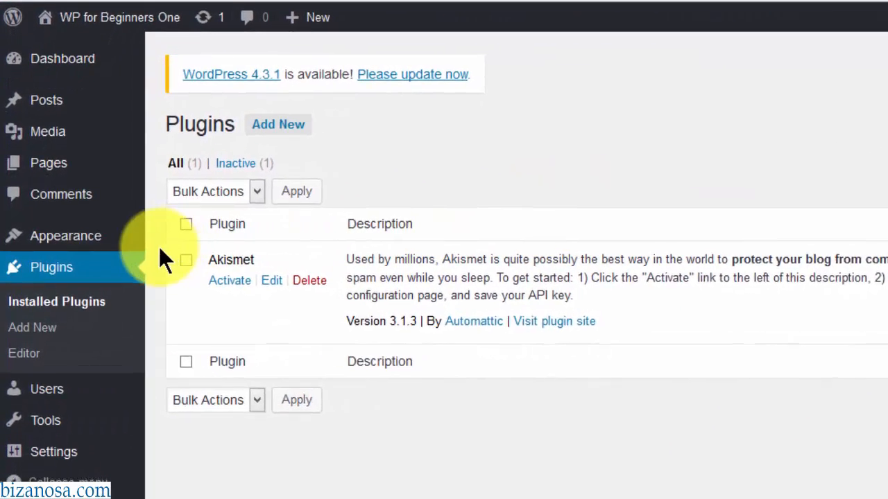
# - Go to Appearance > Themes from the Plugins page sidebar
pyautogui.moveTo(59, 237)
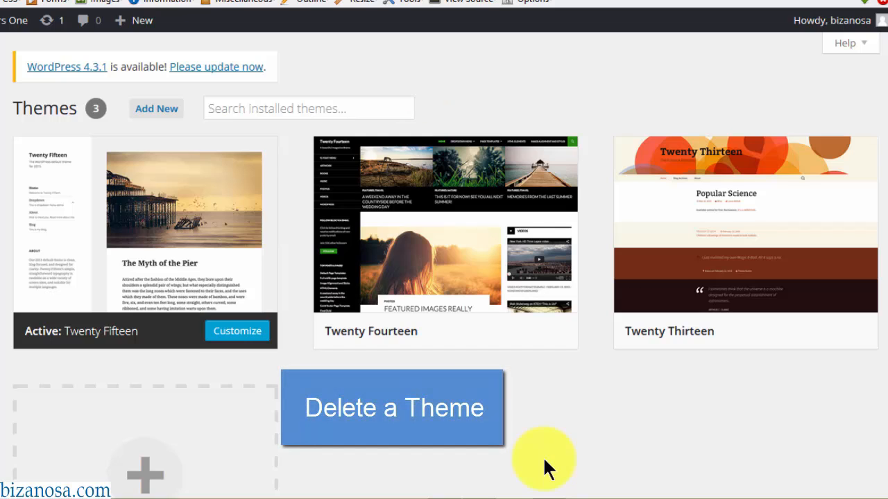
pyautogui.moveTo(462, 264)
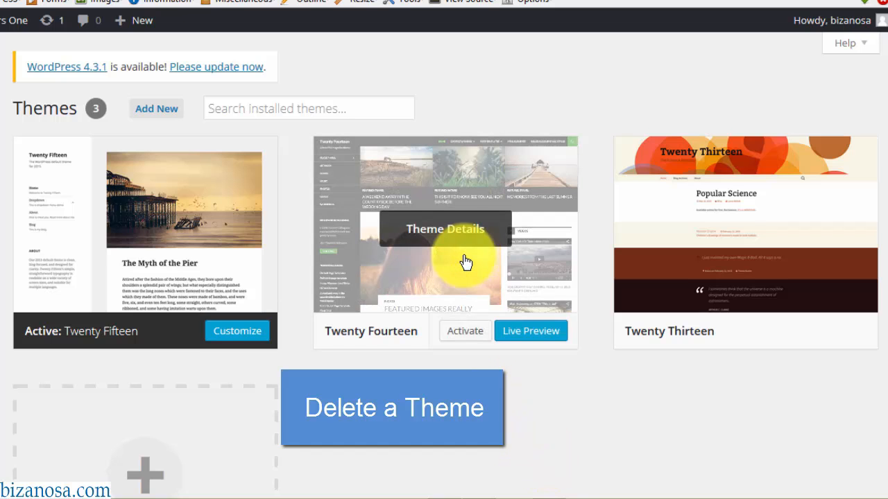
pyautogui.click(448, 234)
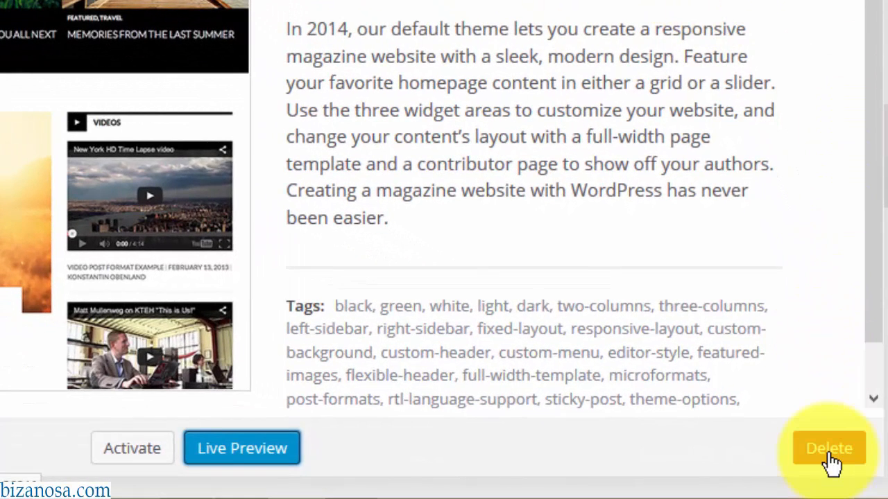
pyautogui.click(832, 463)
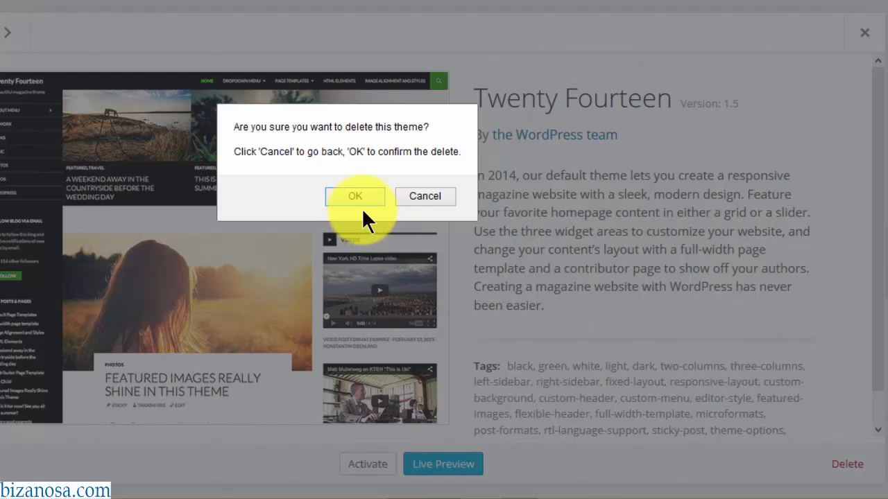
pyautogui.click(423, 197)
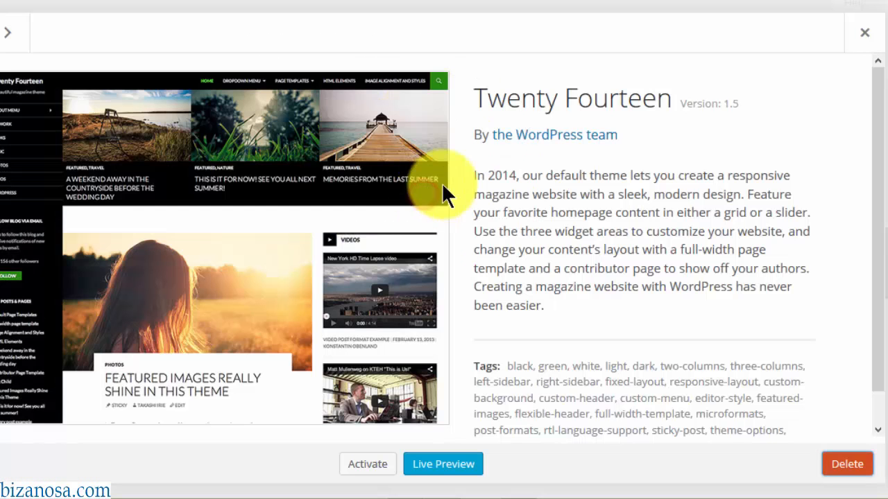
pyautogui.click(431, 470)
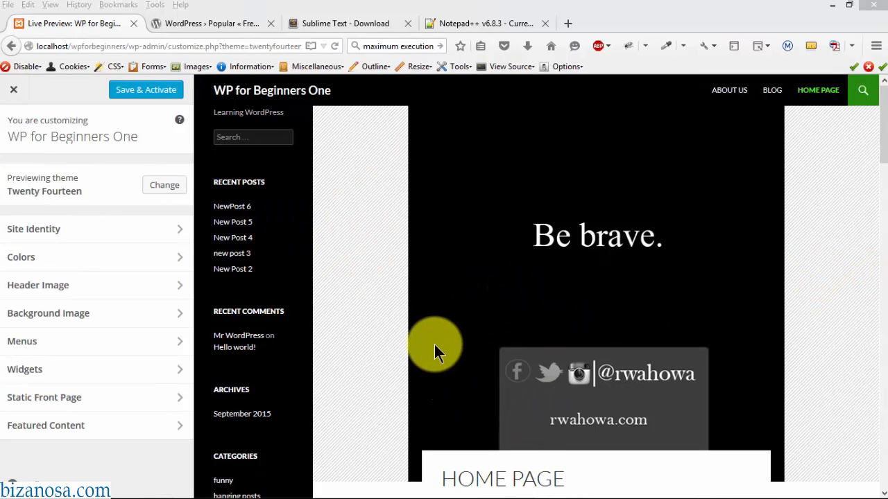
pyautogui.moveTo(883, 103); pyautogui.dragTo(883, 292)
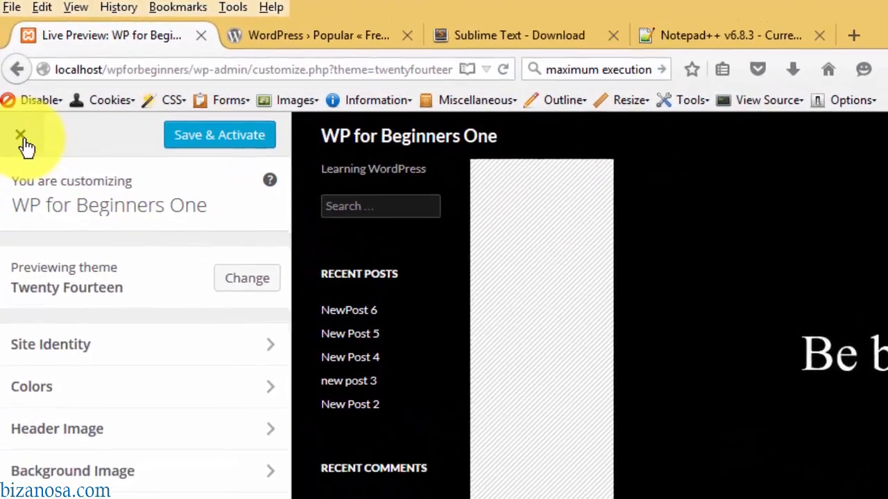
pyautogui.click(21, 136)
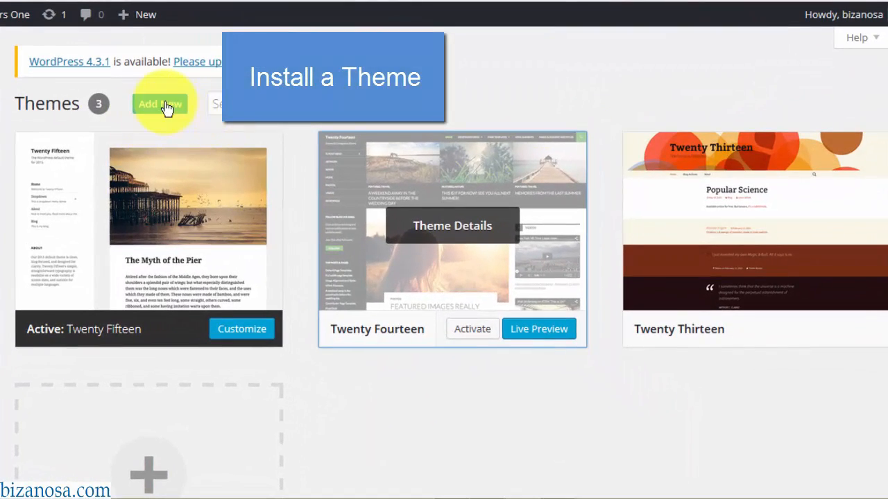
# - Browse the Add Themes directory's featured list and reveal the feature filters
pyautogui.click(167, 109)
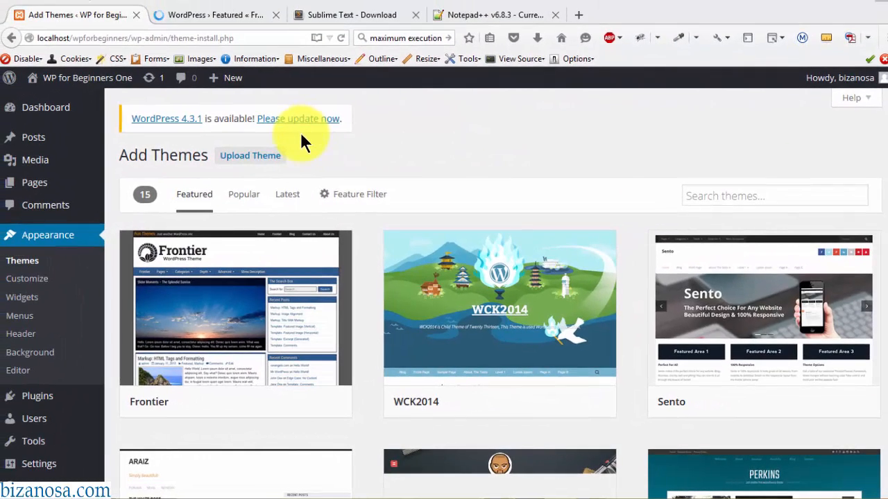
pyautogui.click(729, 194)
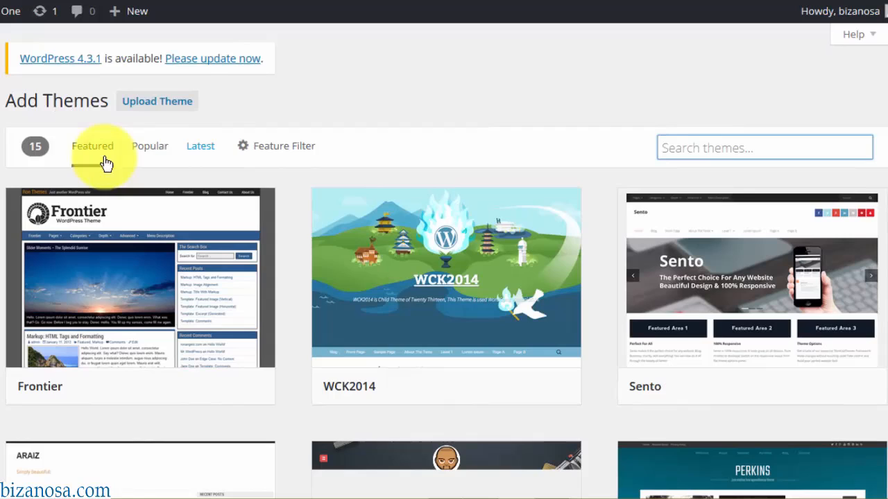
pyautogui.click(97, 148)
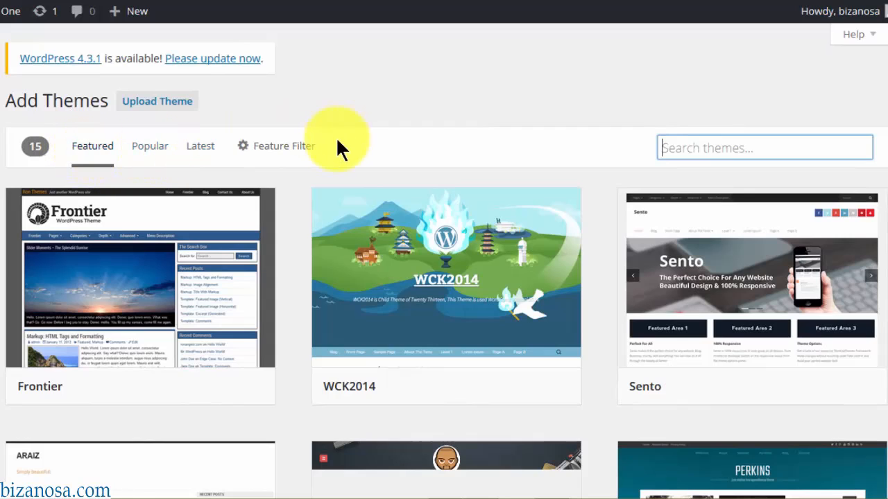
pyautogui.click(278, 148)
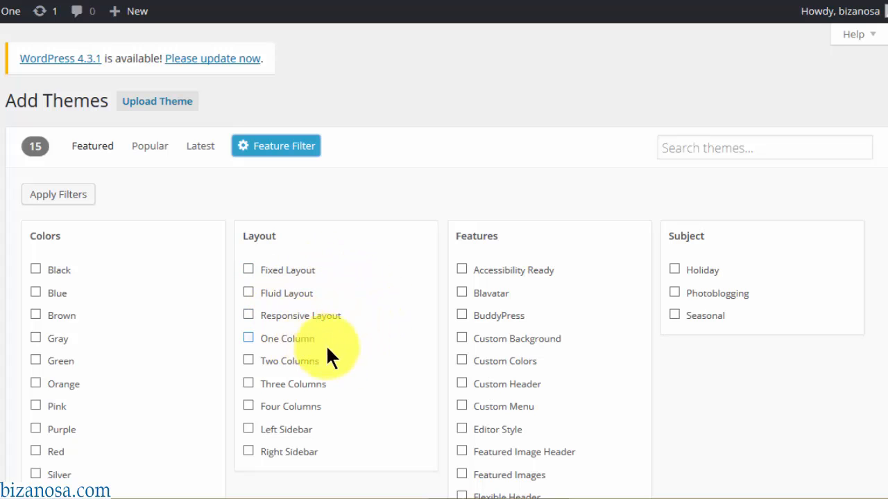
# - Filter themes by BuddyPress and Responsive Layout, giving 24 results
pyautogui.scroll(-3, 872, 159)
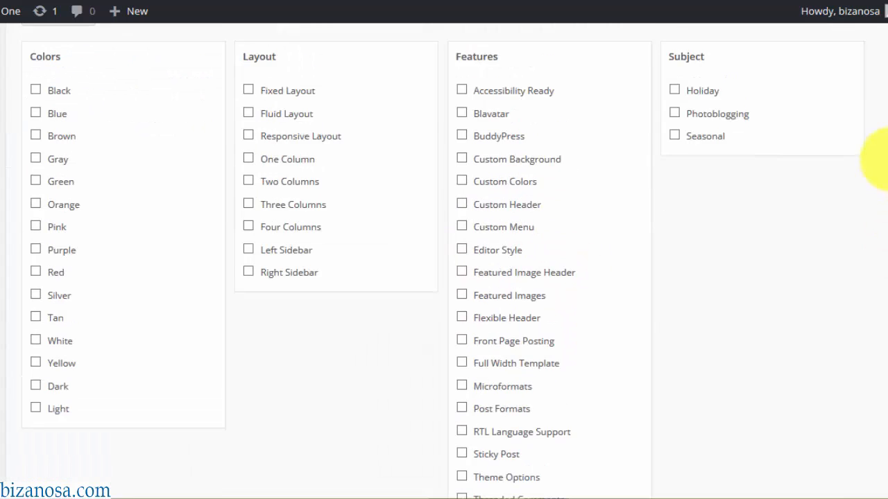
pyautogui.scroll(3, 871, 79)
pyautogui.scroll(-5, 879, 57)
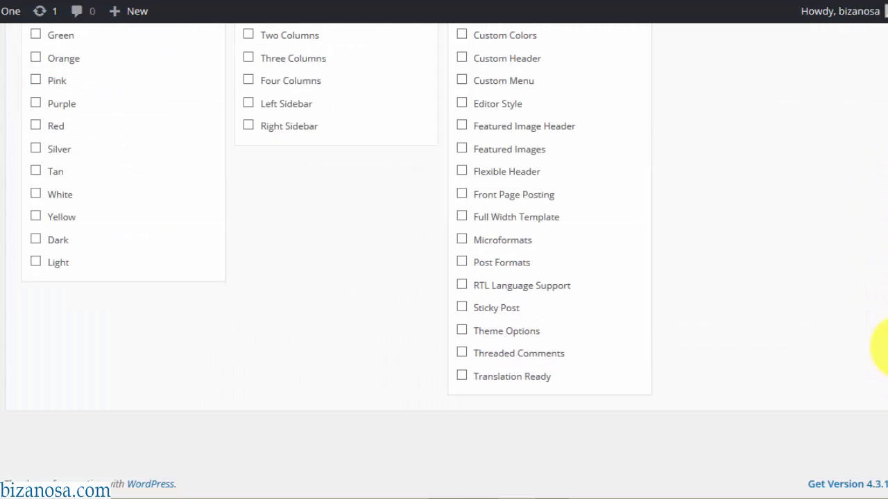
pyautogui.scroll(5, 880, 340)
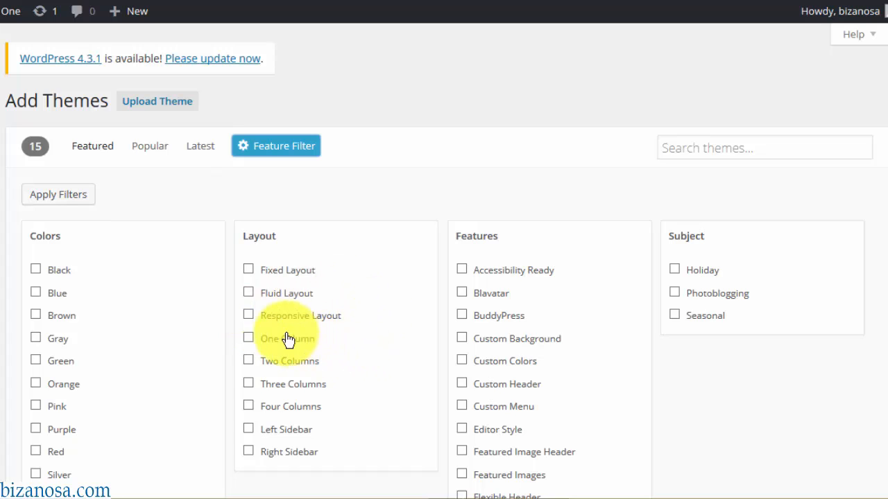
pyautogui.click(461, 317)
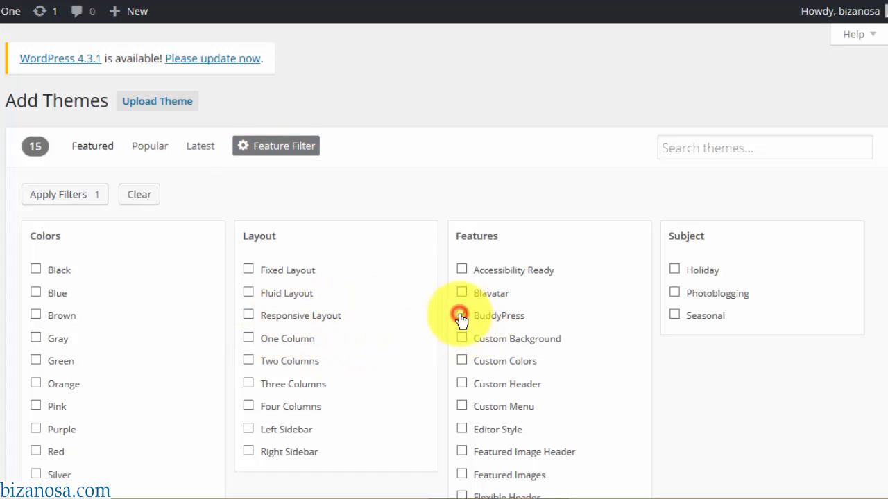
pyautogui.click(249, 317)
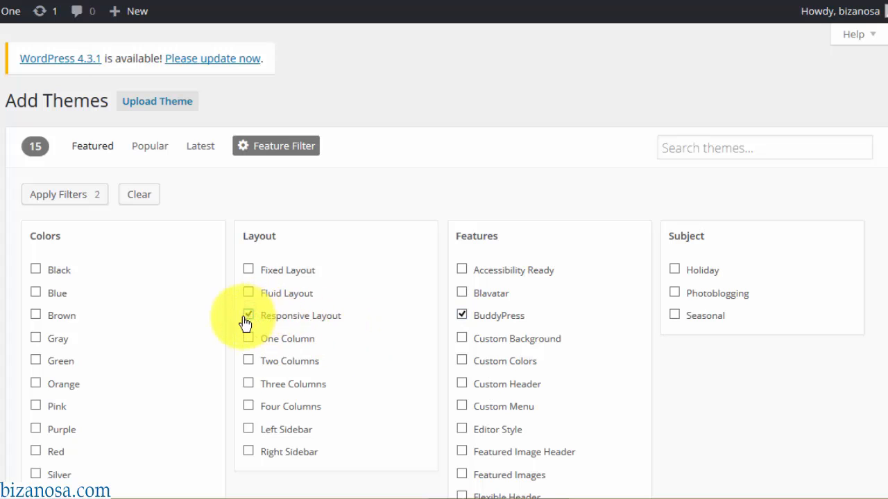
pyautogui.click(61, 196)
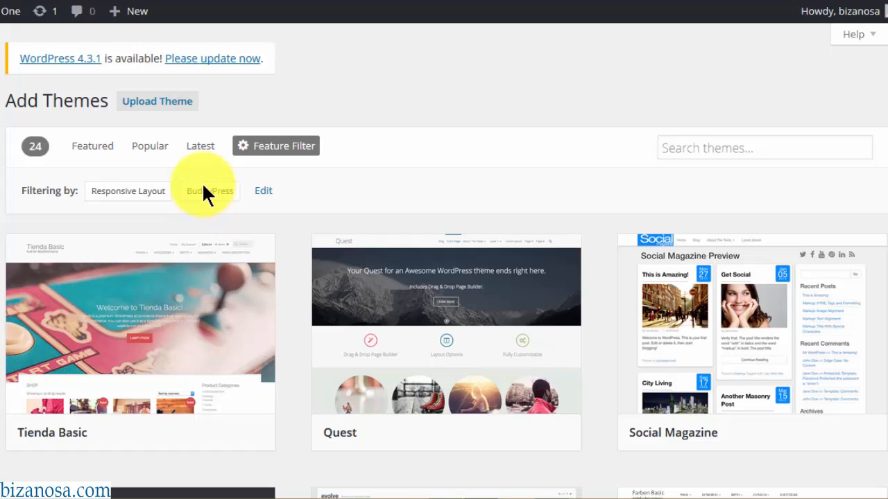
pyautogui.moveTo(519, 367)
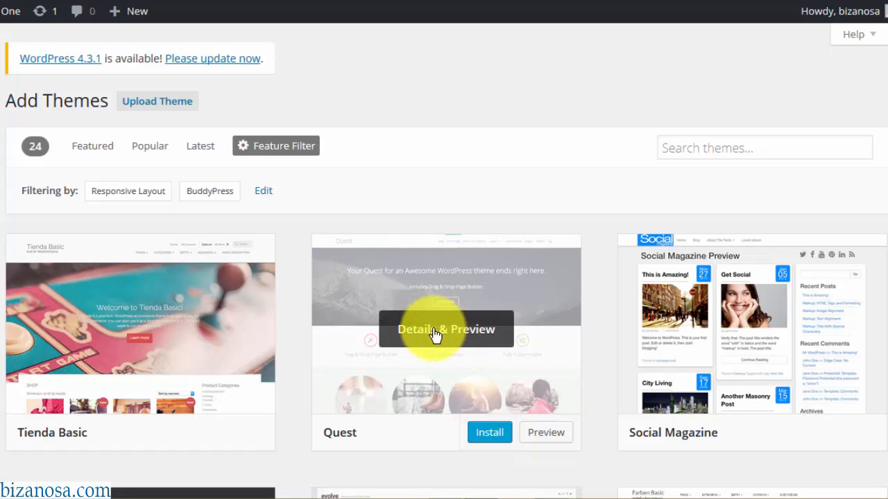
# - Search themes for 'custom' and install Customizr 3.4.8 from its preview panel
pyautogui.click(708, 147)
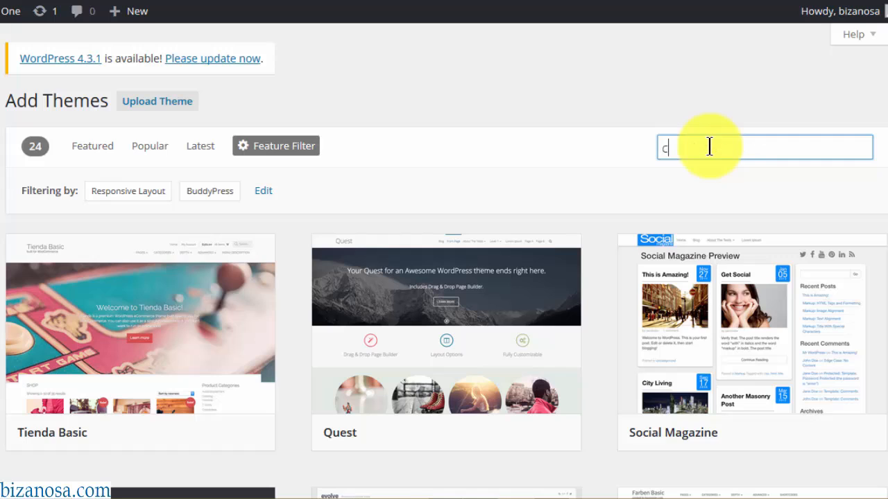
pyautogui.write('customizr')
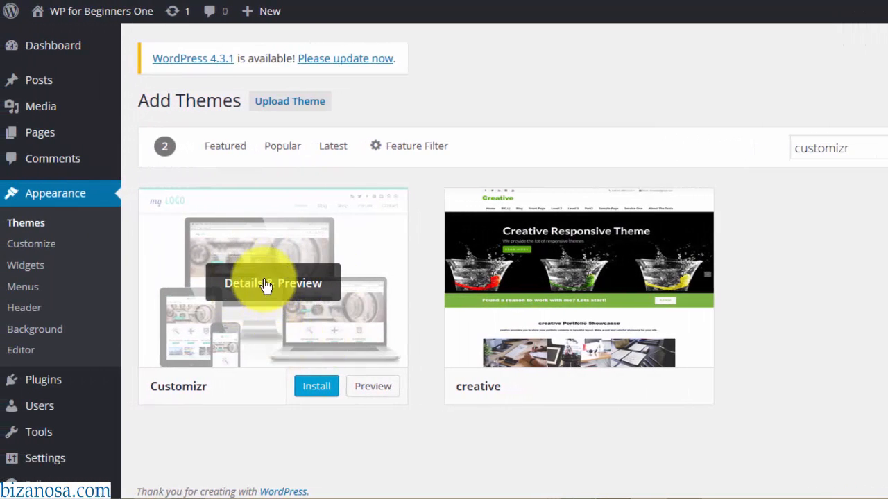
pyautogui.click(267, 284)
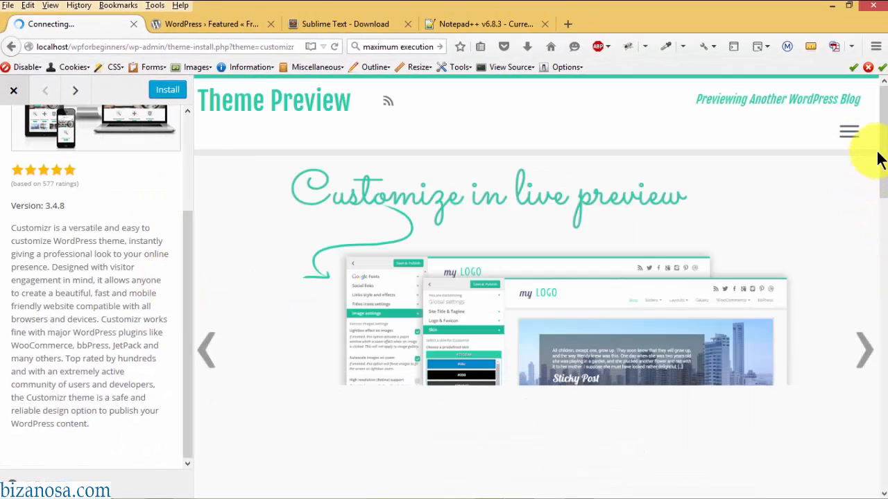
pyautogui.moveTo(885, 148); pyautogui.dragTo(860, 146)
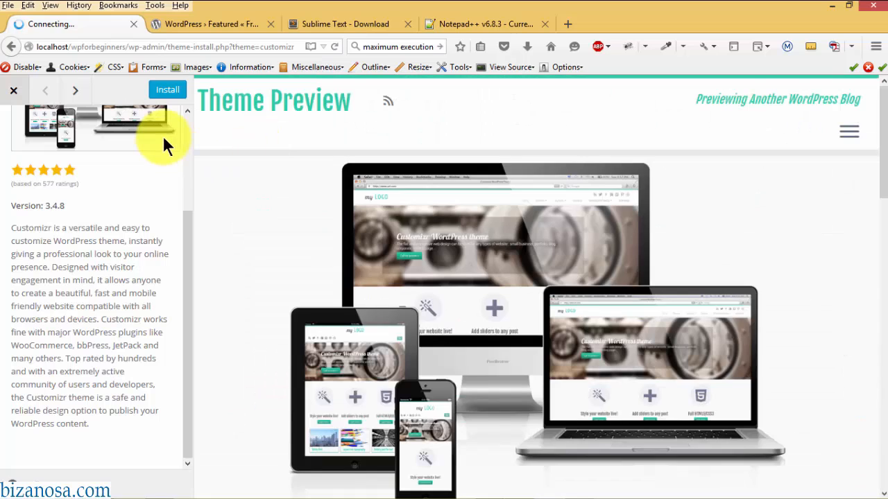
pyautogui.click(169, 92)
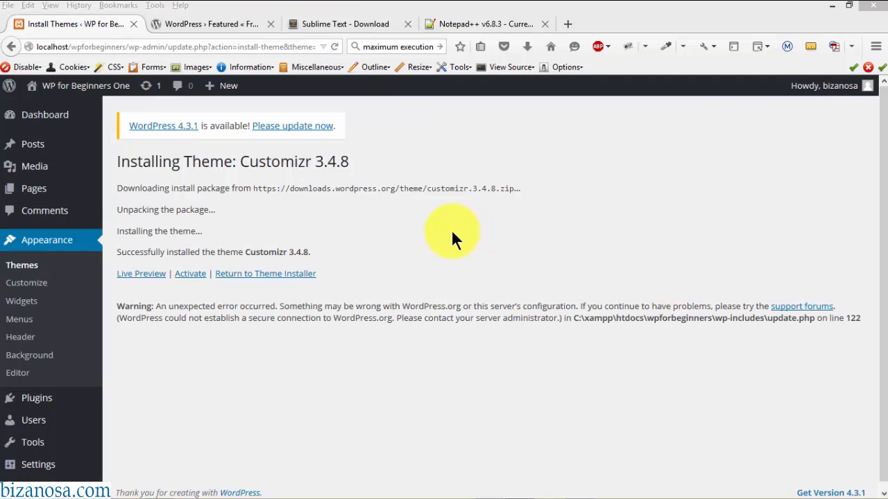
# - Live-preview Customizr, then save and activate it as the site theme
pyautogui.click(136, 277)
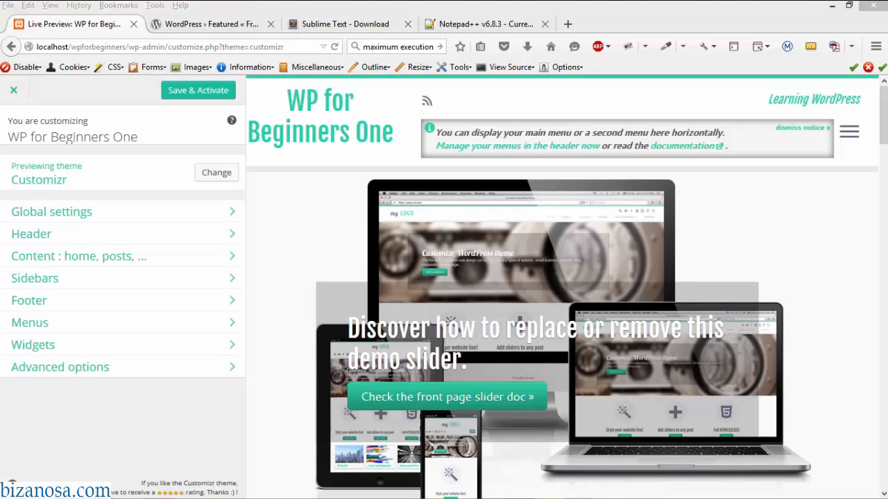
pyautogui.scroll(-5, 881, 181)
pyautogui.scroll(-4, 882, 198)
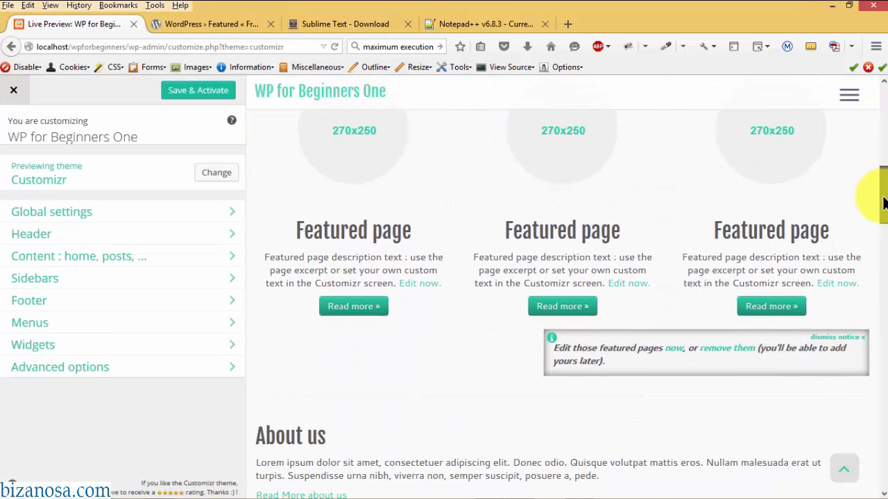
pyautogui.moveTo(882, 217); pyautogui.dragTo(883, 56)
pyautogui.click(211, 97)
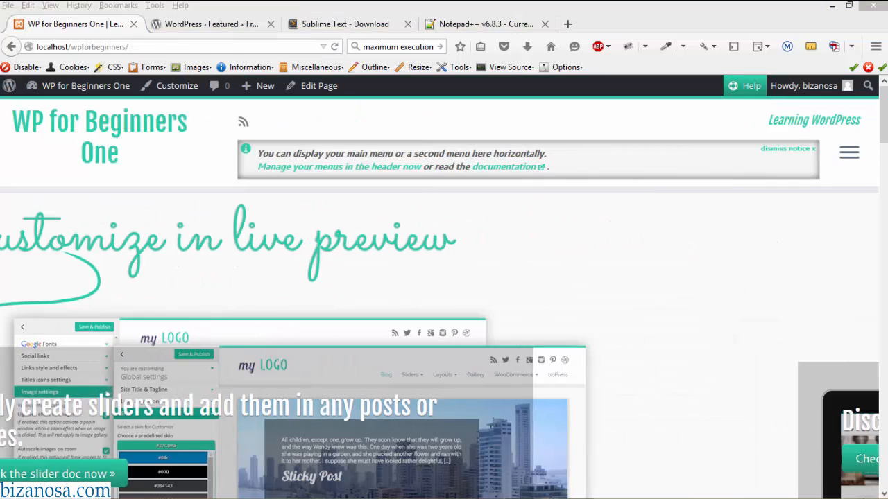
pyautogui.moveTo(883, 116)
pyautogui.mouseDown()
pyautogui.moveTo(866, 469)
pyautogui.moveTo(877, 112)
pyautogui.mouseUp()
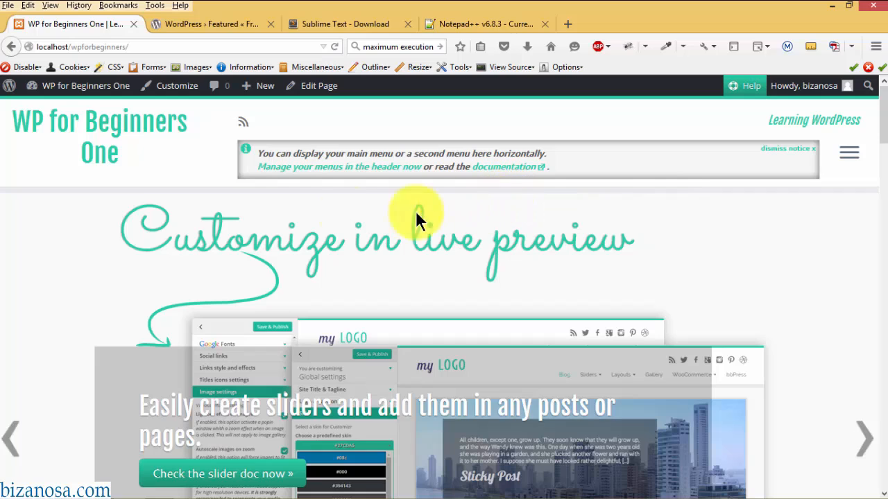
# - Assign 'main menu' to the Main Menu location and publish it
pyautogui.click(312, 168)
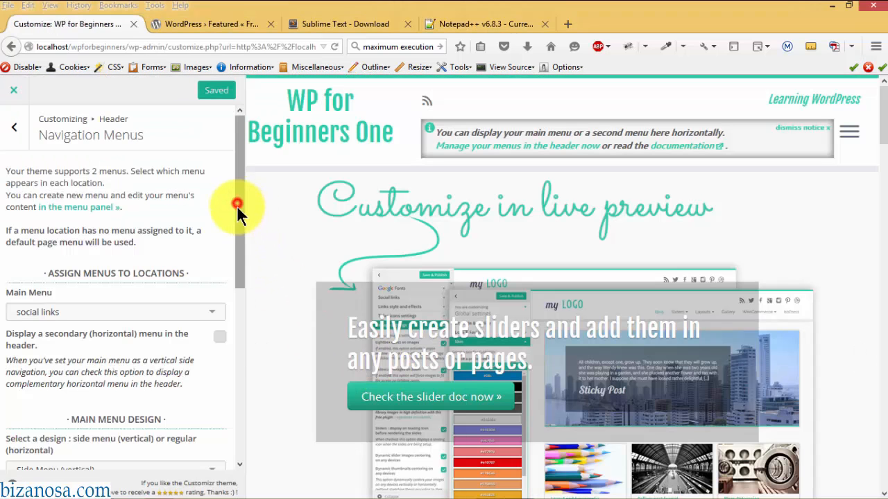
pyautogui.scroll(-3, 230, 267)
pyautogui.scroll(1, 232, 256)
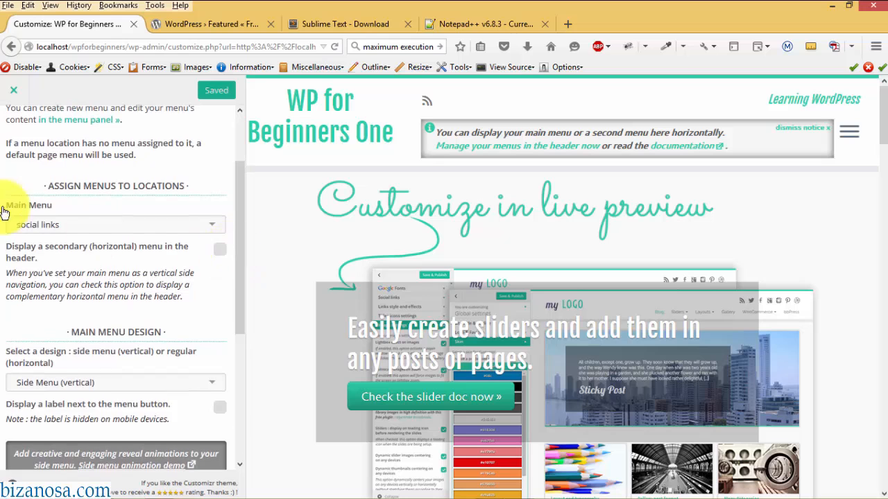
pyautogui.click(214, 231)
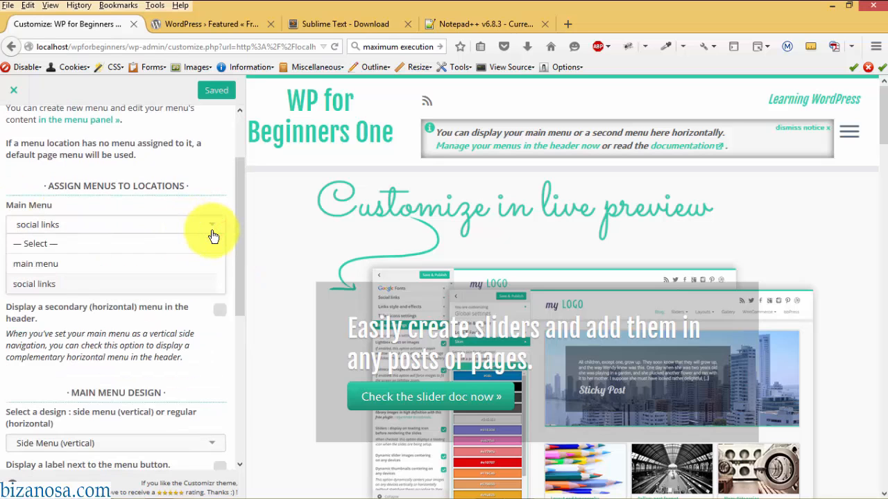
pyautogui.click(162, 266)
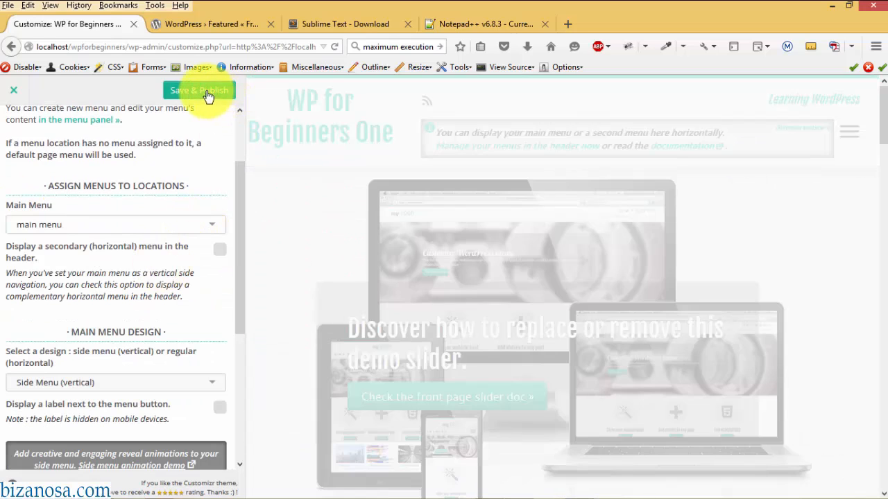
pyautogui.click(206, 91)
# - Switch the menu design to Regular (horizontal), publish, and close the Customizer
pyautogui.scroll(-3, 236, 257)
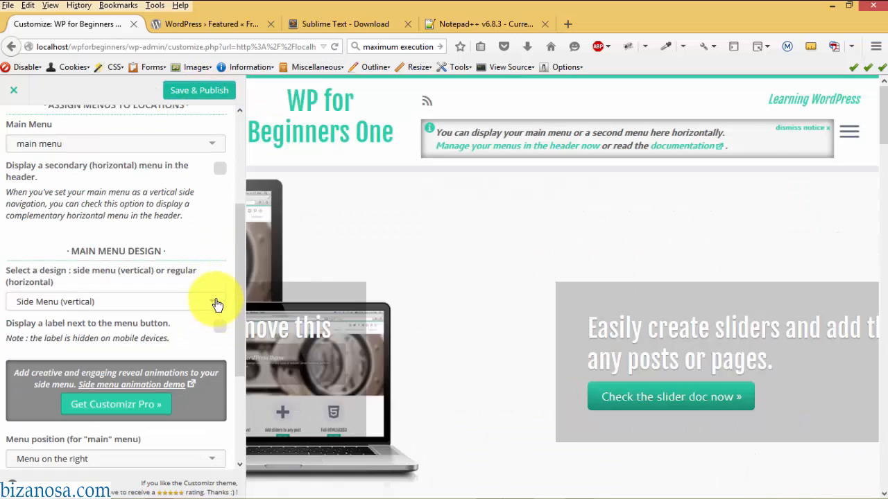
pyautogui.click(216, 302)
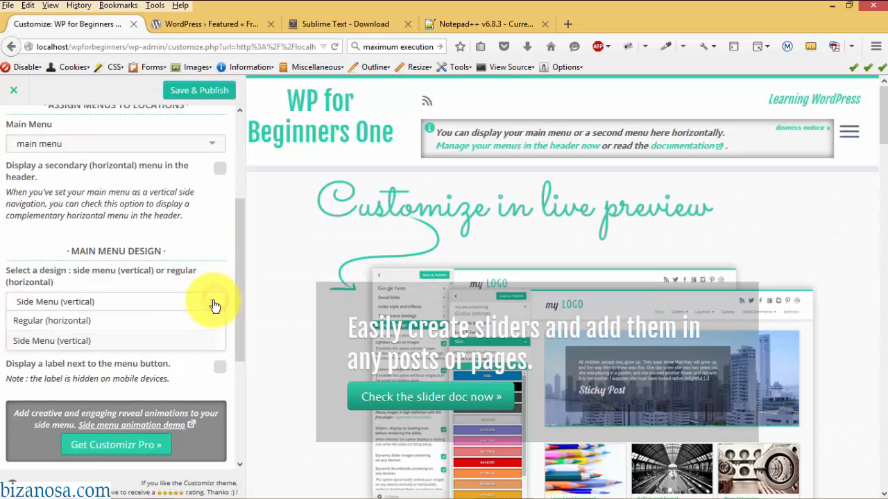
pyautogui.click(139, 325)
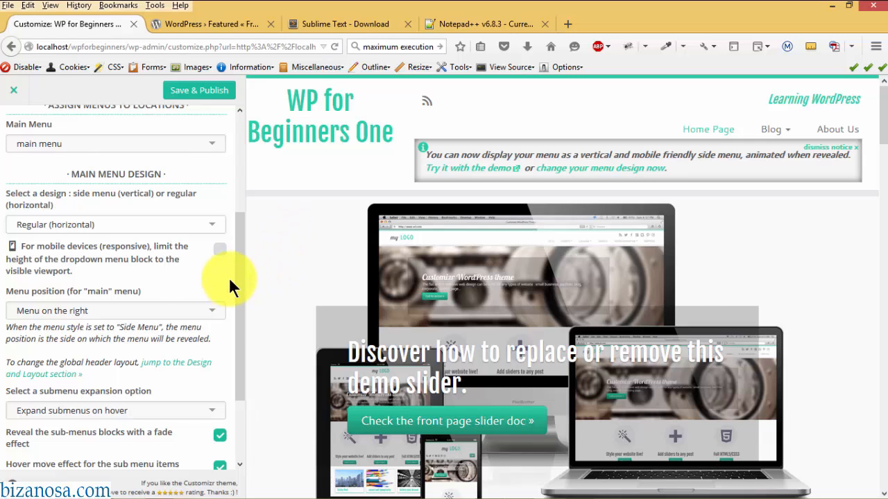
pyautogui.moveTo(238, 278); pyautogui.dragTo(239, 333)
pyautogui.scroll(4, 174, 317)
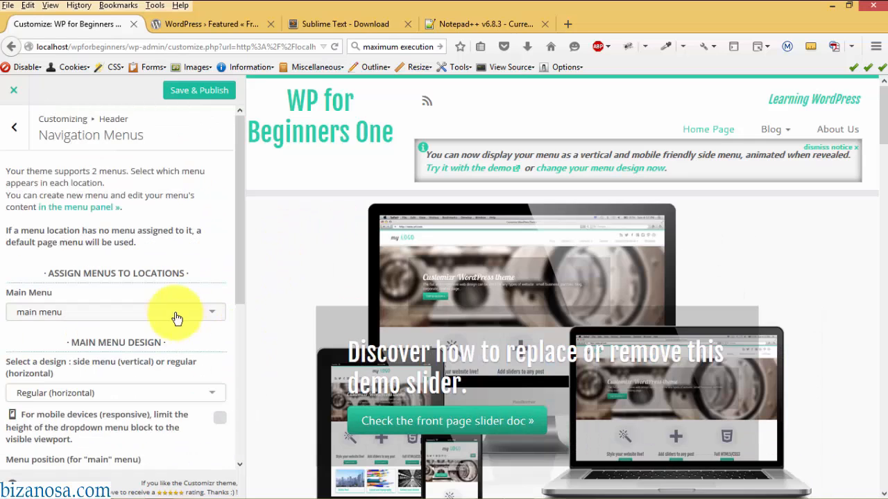
pyautogui.click(193, 90)
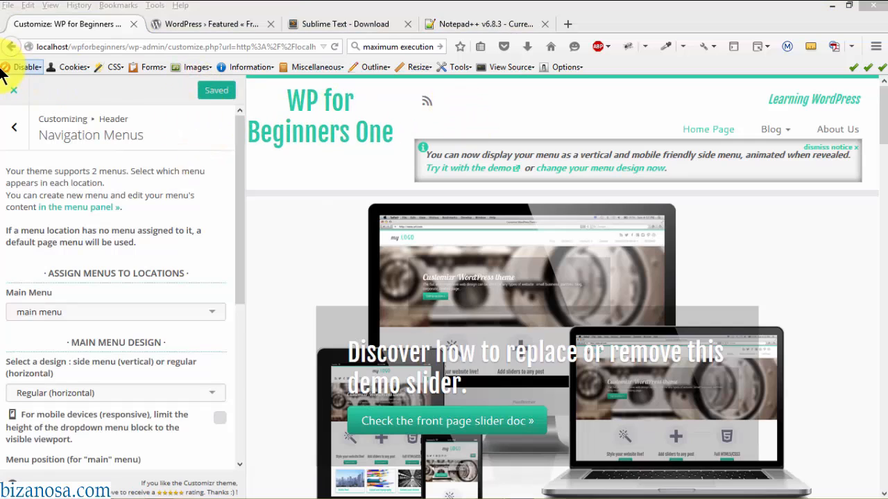
pyautogui.click(11, 91)
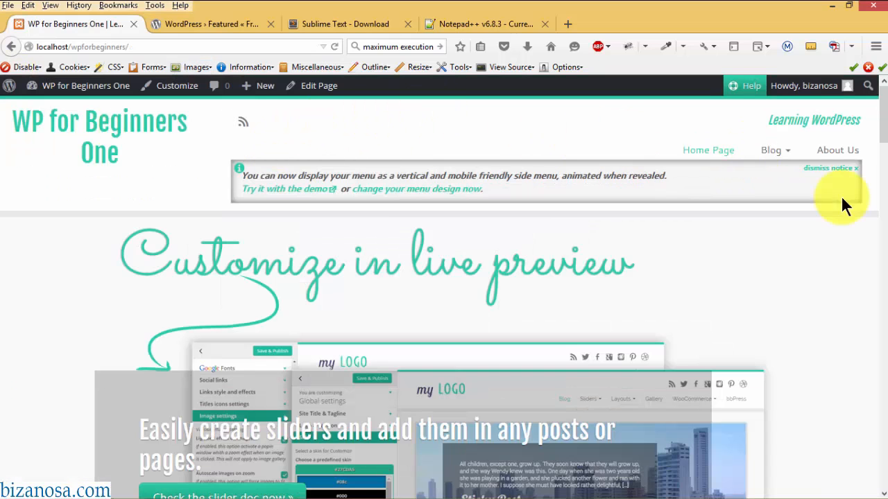
pyautogui.moveTo(884, 103)
pyautogui.mouseDown()
pyautogui.moveTo(884, 145)
pyautogui.moveTo(884, 95)
pyautogui.mouseUp()
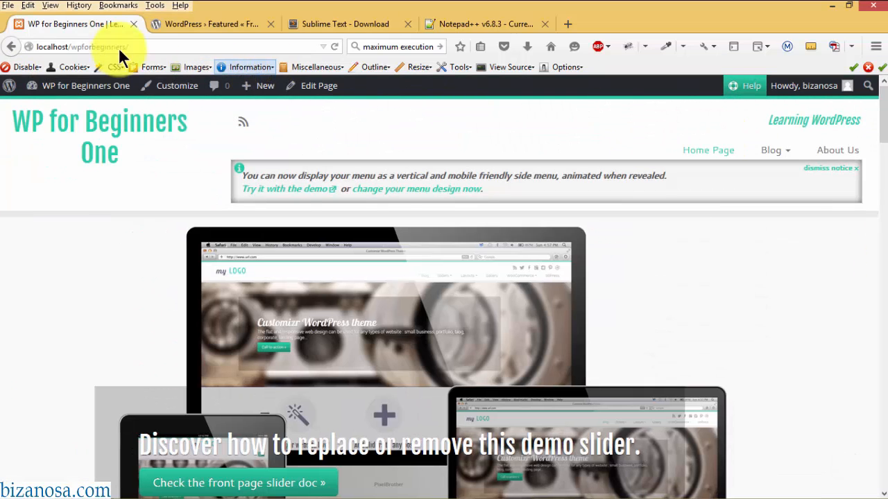
# - Go to the admin dashboard through the site name in the admin bar
pyautogui.click(69, 90)
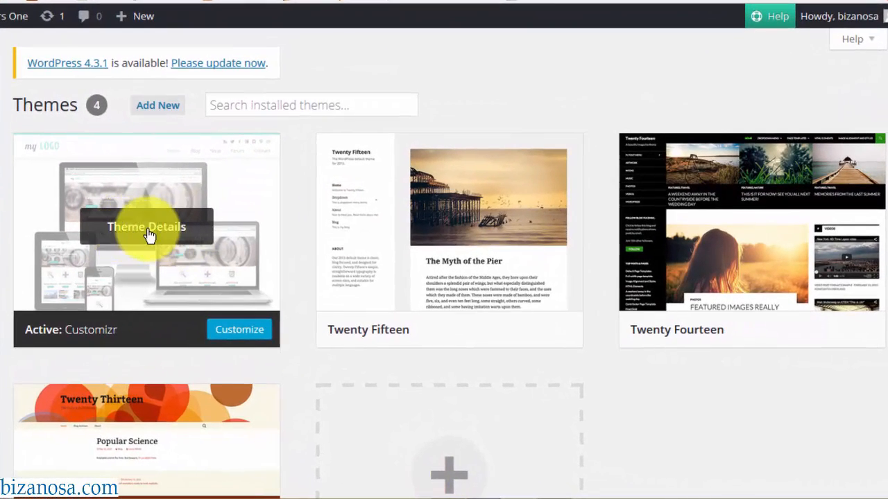
# - Activate Twenty Fifteen and delete Customizr from its Theme Details, confirming with OK
pyautogui.click(149, 235)
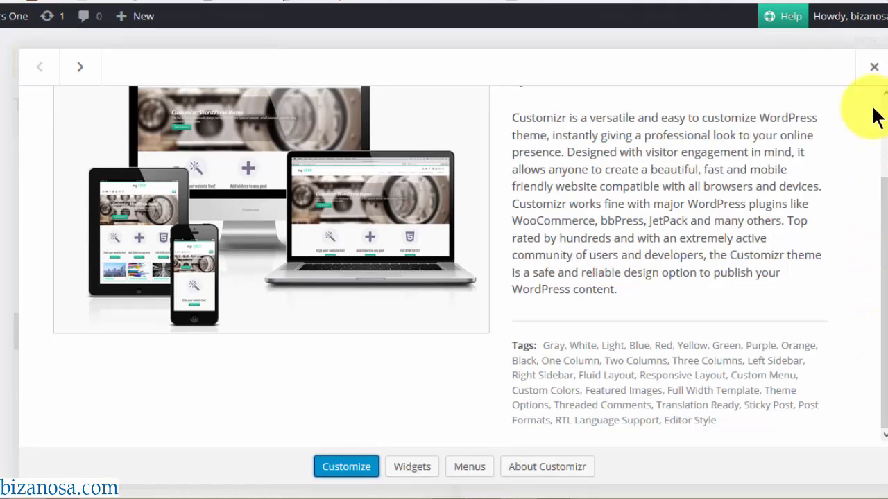
pyautogui.click(874, 69)
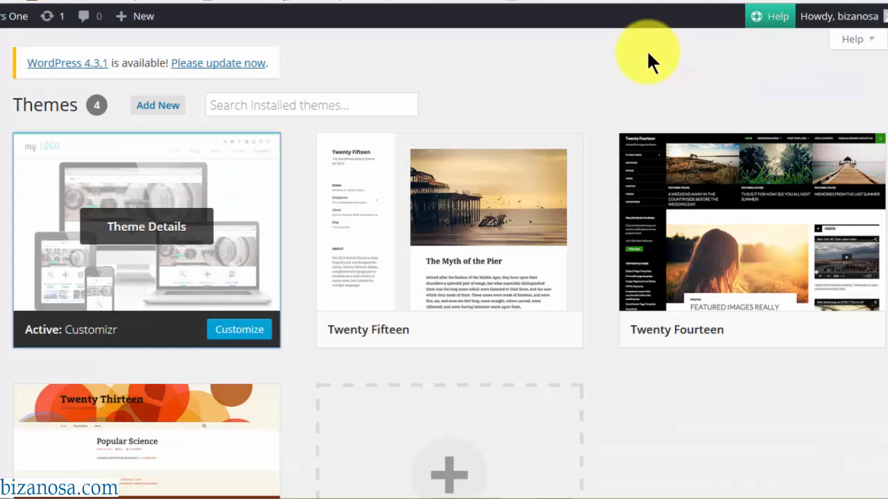
pyautogui.click(472, 331)
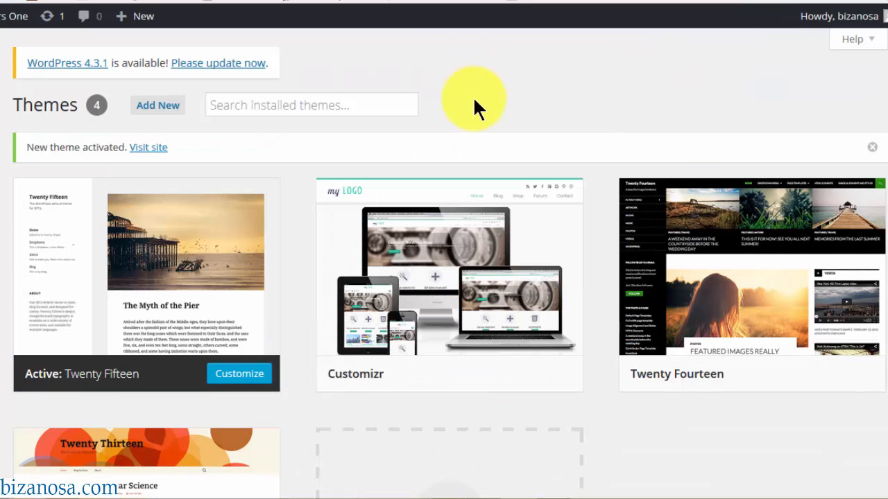
pyautogui.click(445, 278)
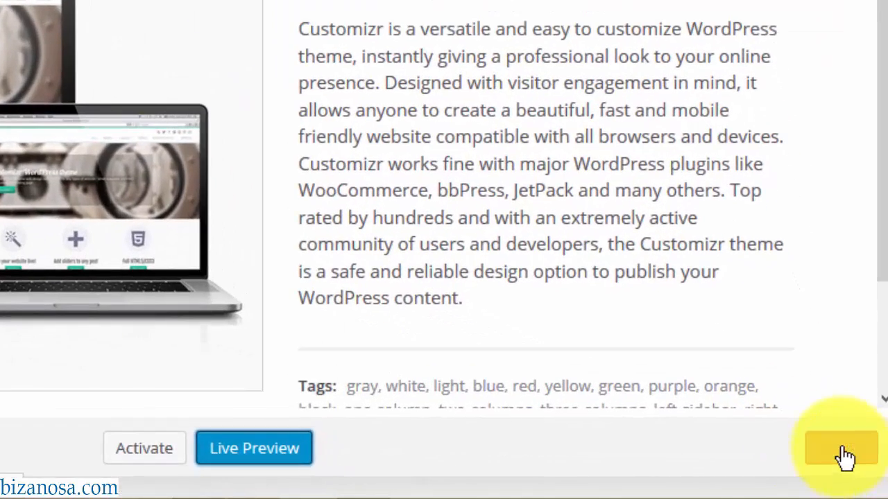
pyautogui.click(860, 469)
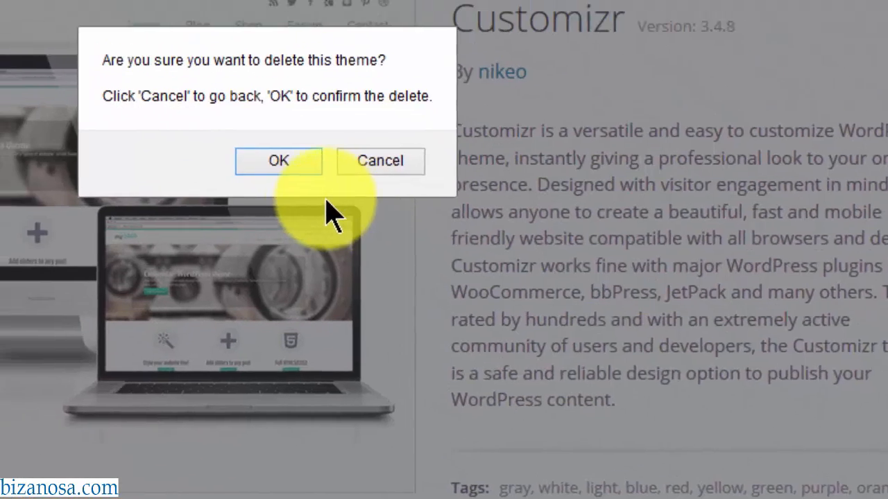
pyautogui.click(168, 87)
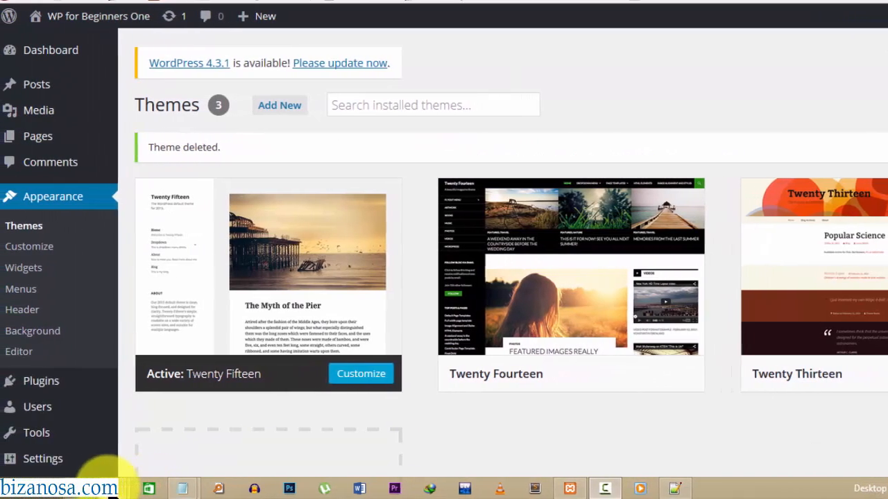
# - Open the wp-content\themes folder in File Explorer
pyautogui.moveTo(183, 489)
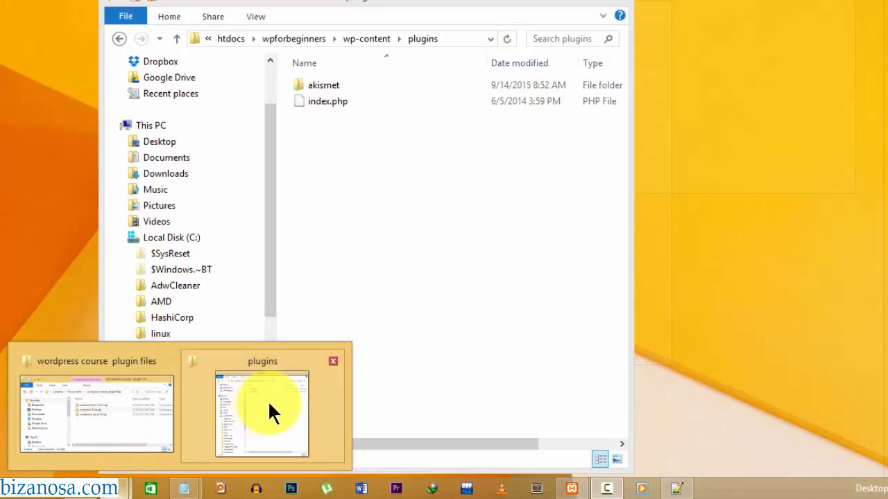
pyautogui.click(269, 405)
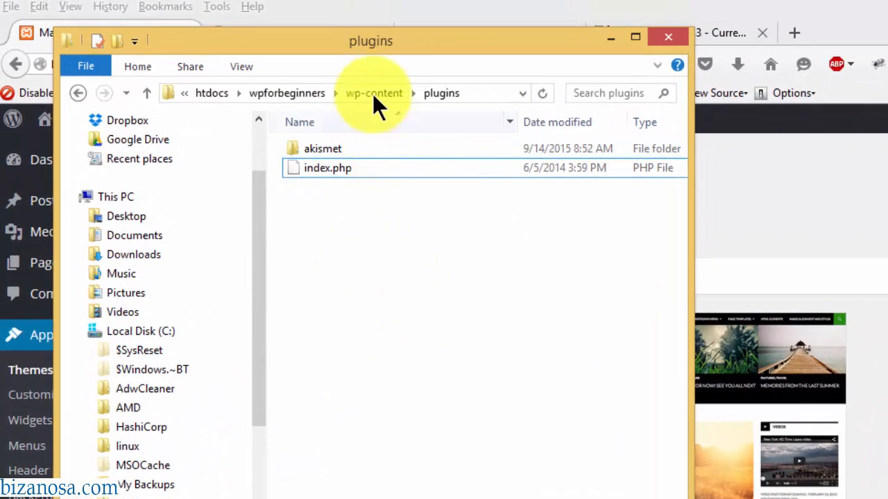
pyautogui.click(372, 88)
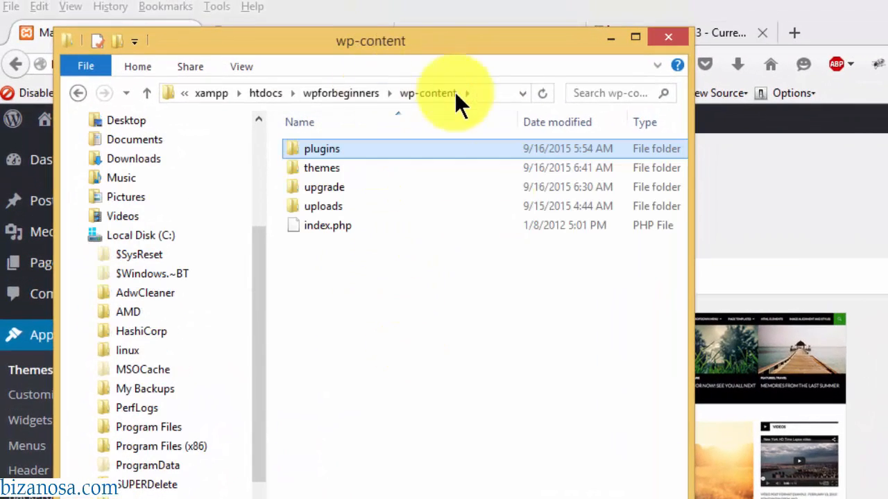
pyautogui.click(321, 167)
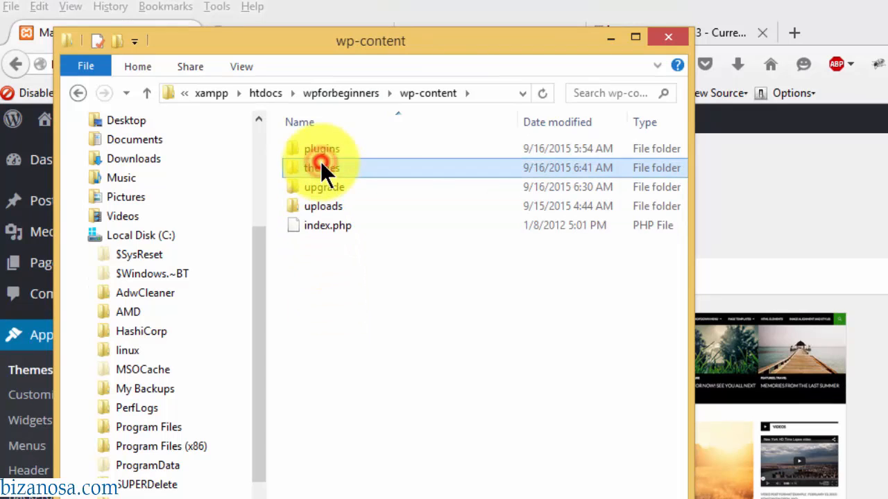
pyautogui.doubleClick(320, 167)
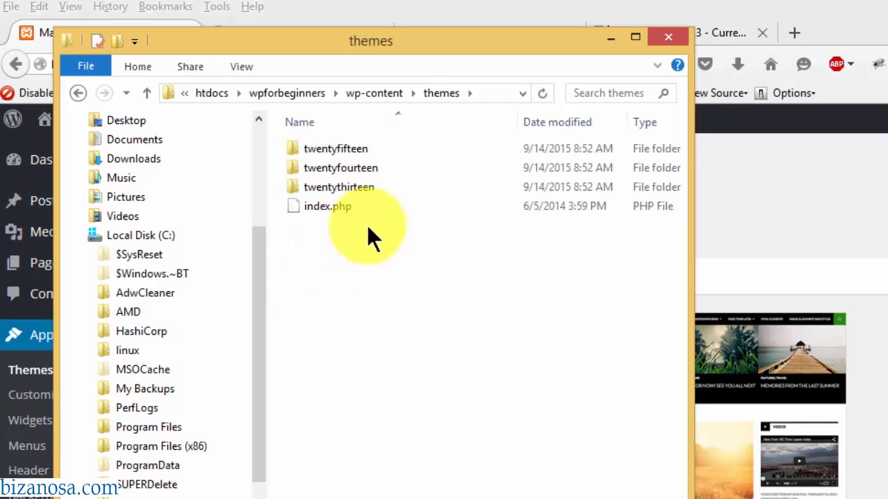
# - Copy the customizr folder from customizr.3.4.8.zip into the themes folder
pyautogui.click(388, 498)
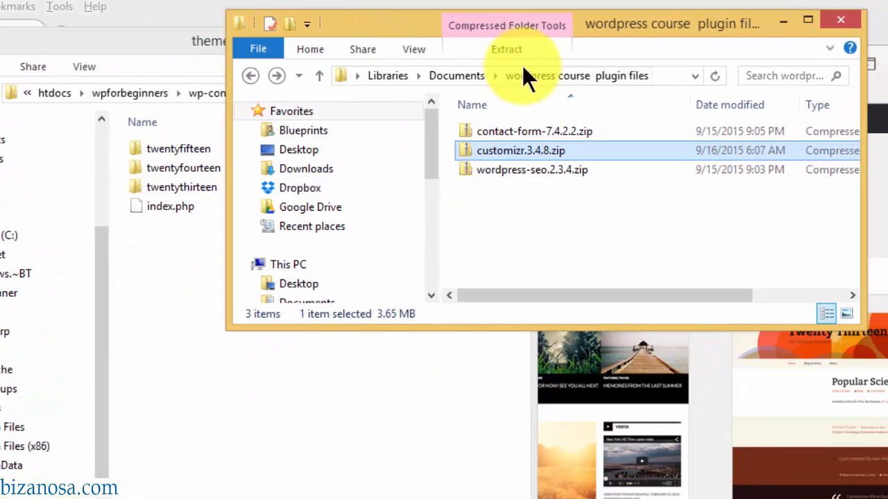
pyautogui.moveTo(421, 27); pyautogui.dragTo(573, 154)
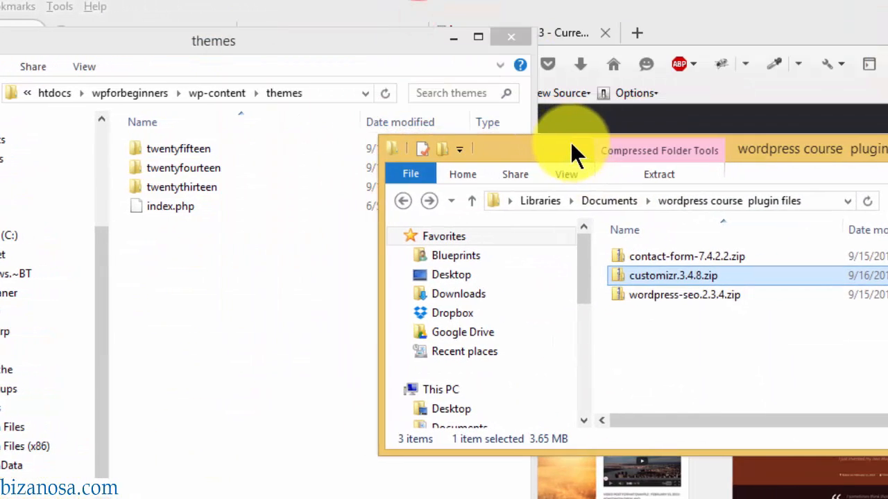
pyautogui.click(664, 275)
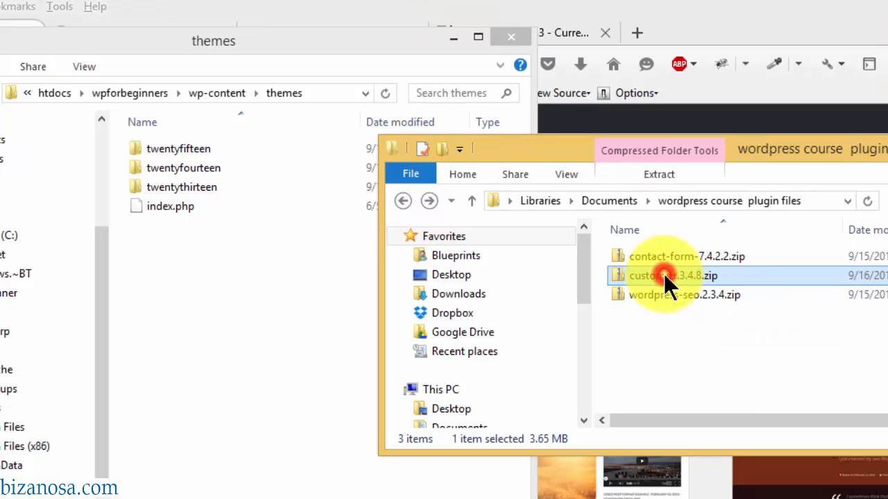
pyautogui.doubleClick(664, 275)
pyautogui.click(649, 256)
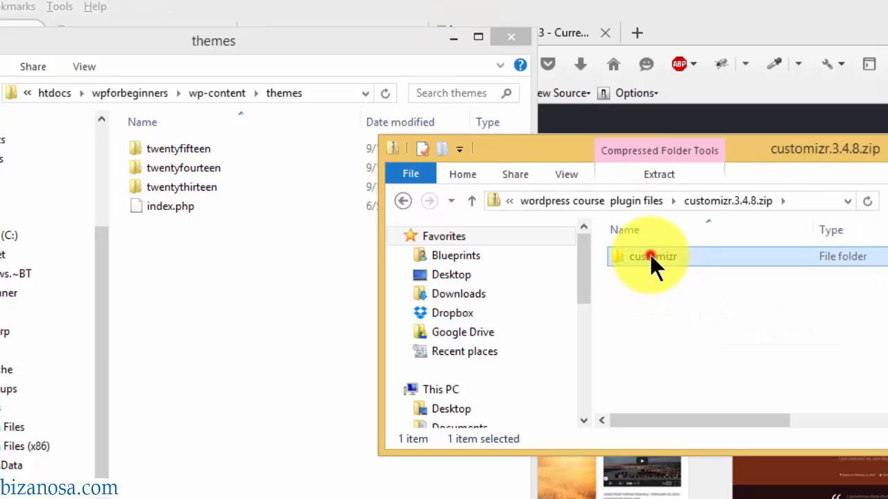
pyautogui.moveTo(650, 255); pyautogui.dragTo(175, 339)
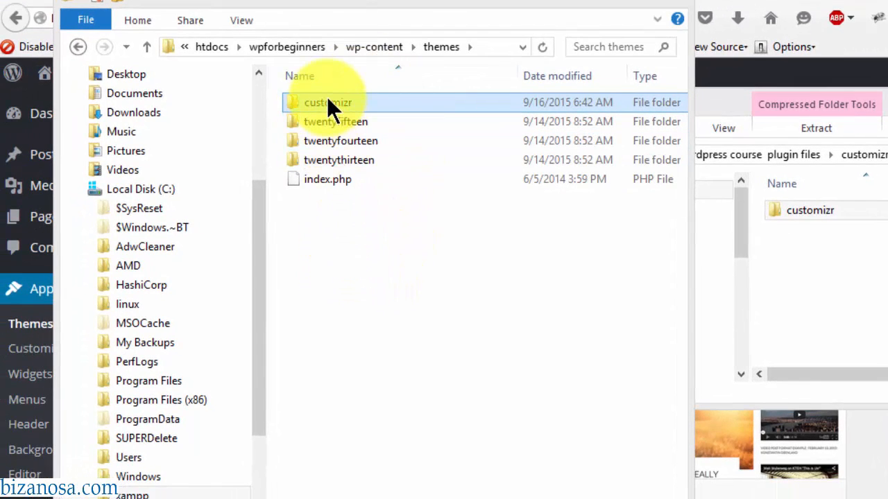
# - Rename the copied customizr folder to wpbeginner
pyautogui.click(353, 100)
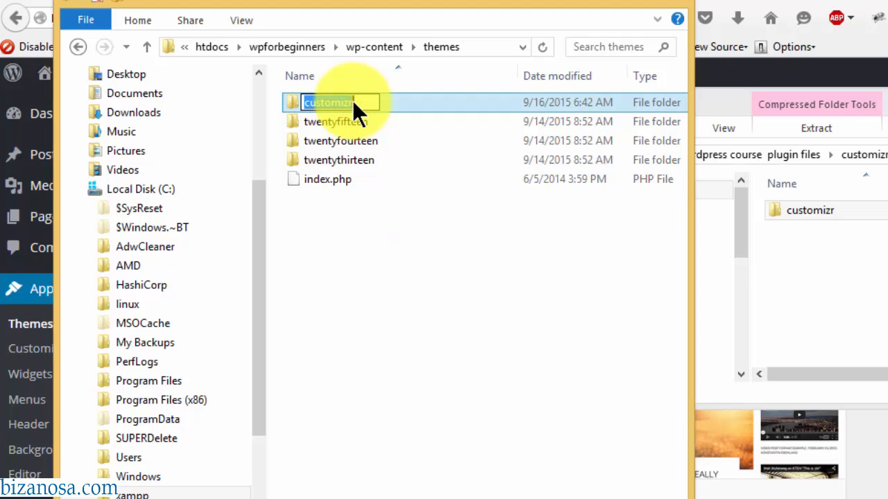
pyautogui.write('wpbeginner')
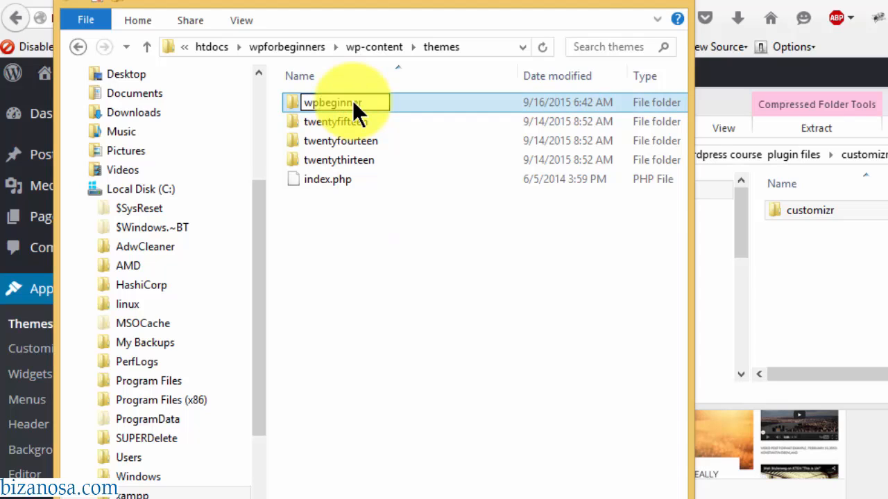
pyautogui.press('Return')
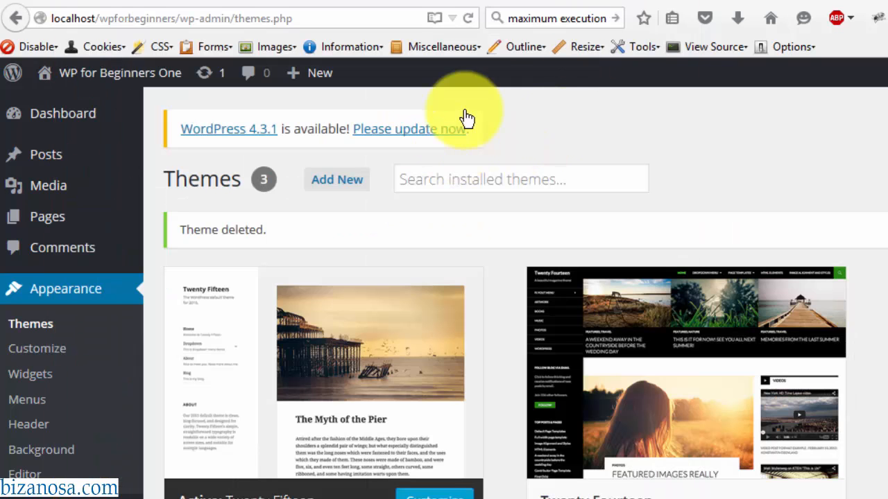
# - Reload the Themes page and delete the reappeared Customizr theme, confirming the deletion
pyautogui.click(468, 18)
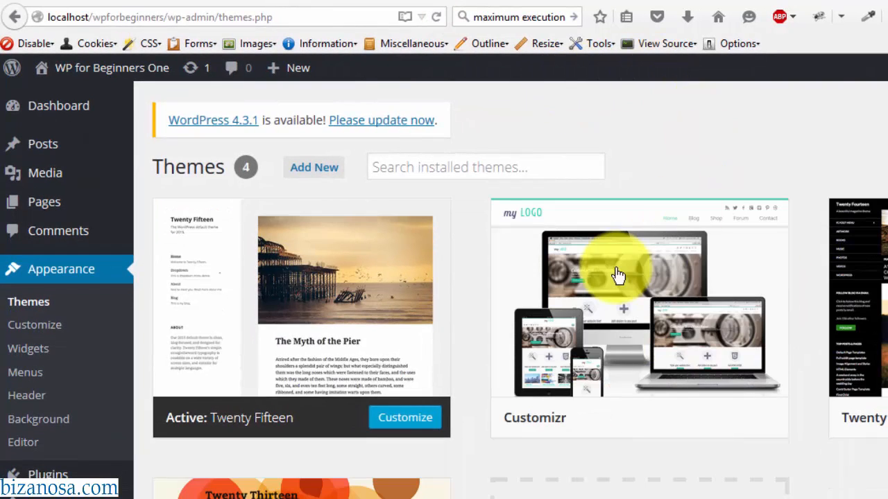
pyautogui.moveTo(638, 234)
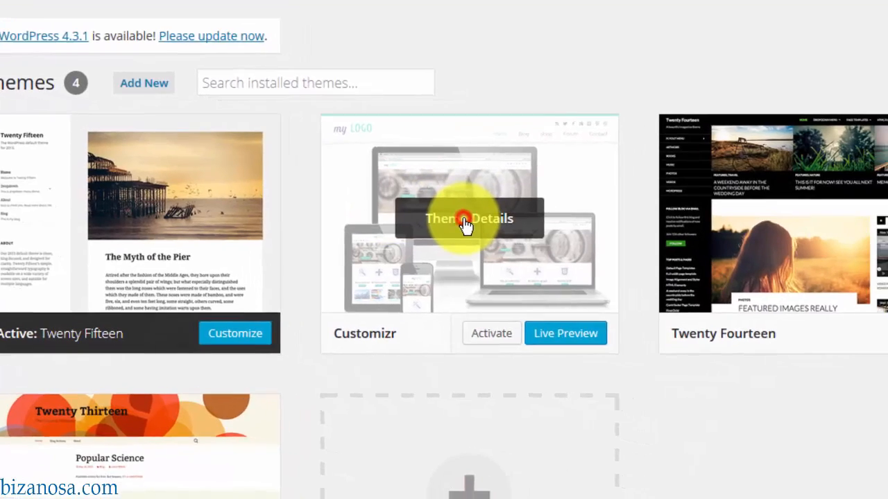
pyautogui.click(506, 228)
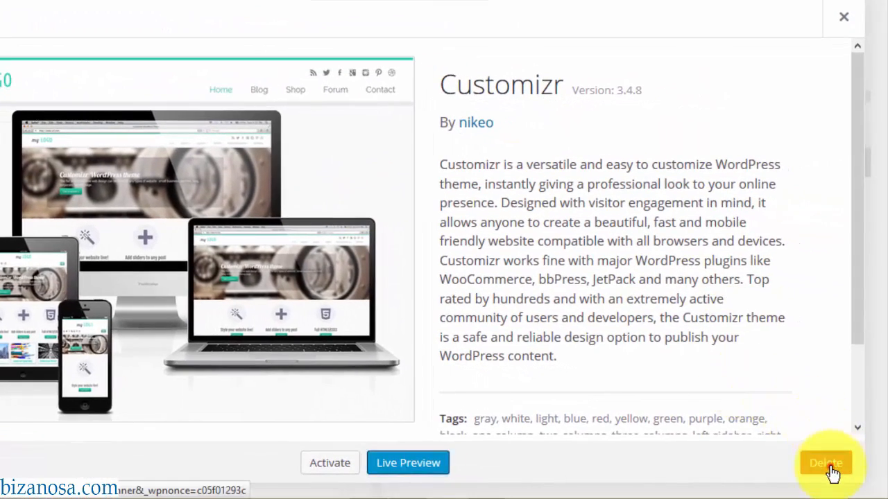
pyautogui.click(830, 466)
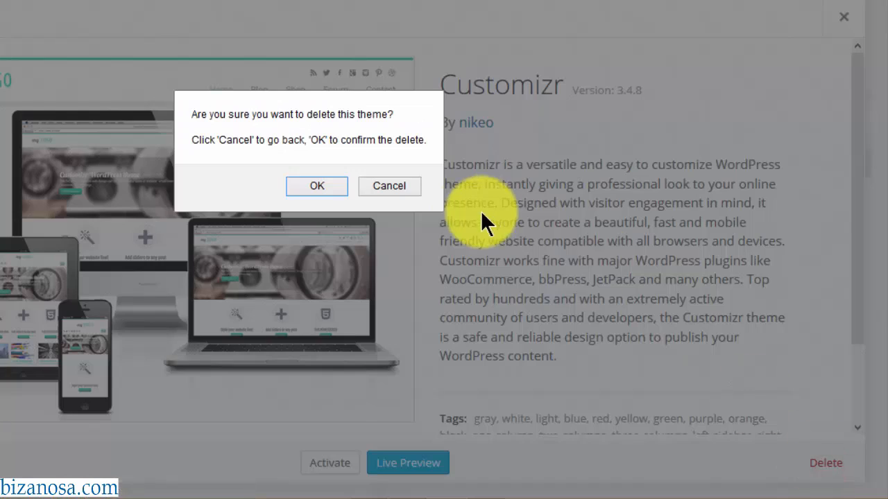
pyautogui.click(326, 183)
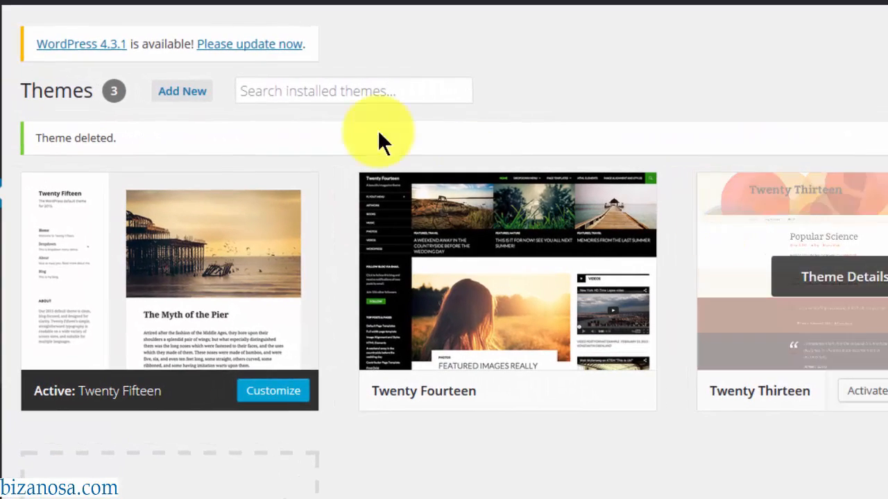
pyautogui.click(181, 92)
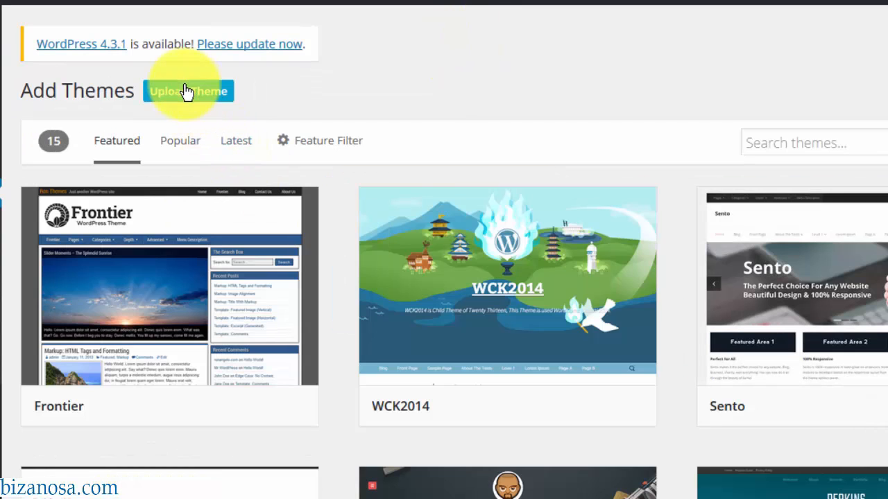
# - Upload customizr.3.4.8.zip via Upload Theme and install it, hitting an upload_max_filesize error
pyautogui.click(186, 90)
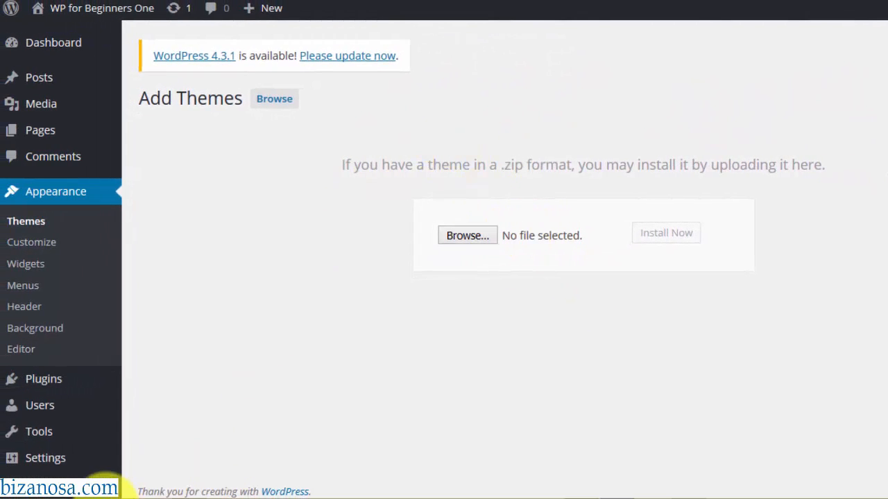
pyautogui.click(106, 497)
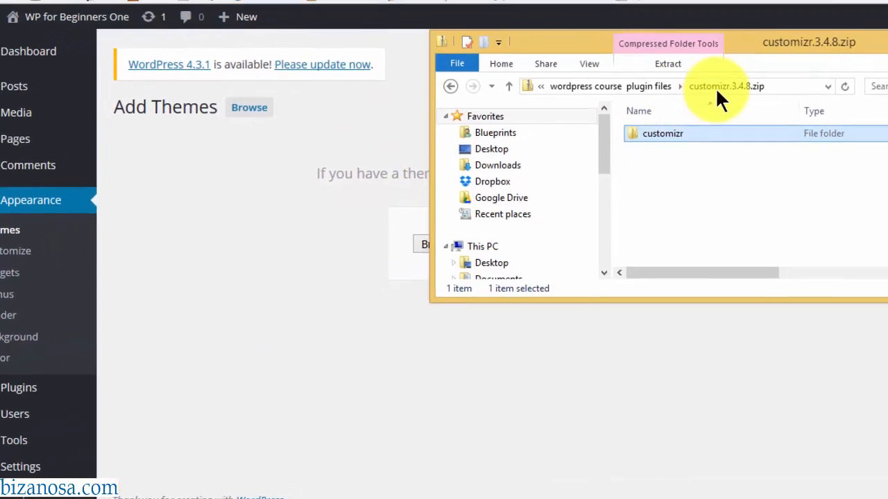
pyautogui.click(565, 112)
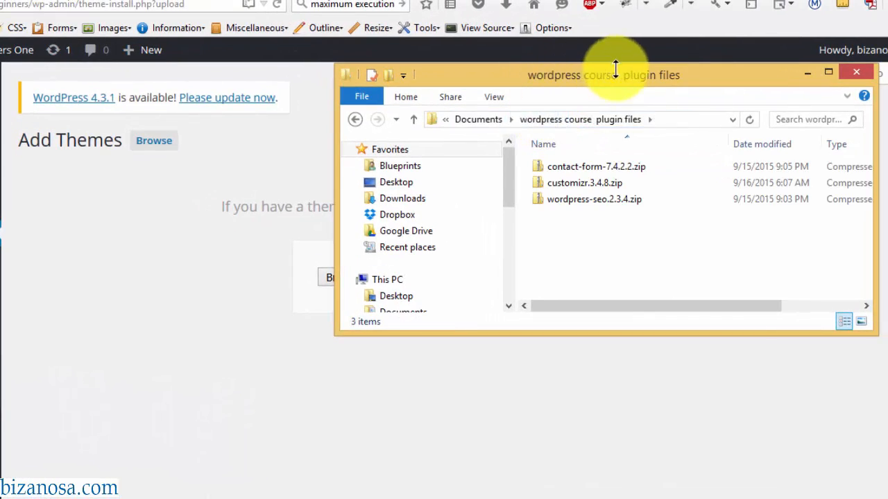
pyautogui.moveTo(614, 75); pyautogui.dragTo(666, 174)
pyautogui.moveTo(719, 212); pyautogui.dragTo(496, 9)
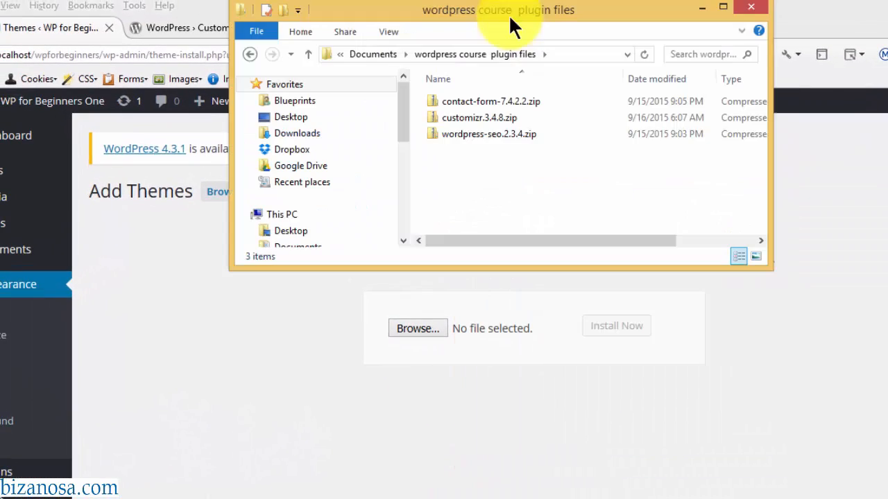
pyautogui.click(447, 108)
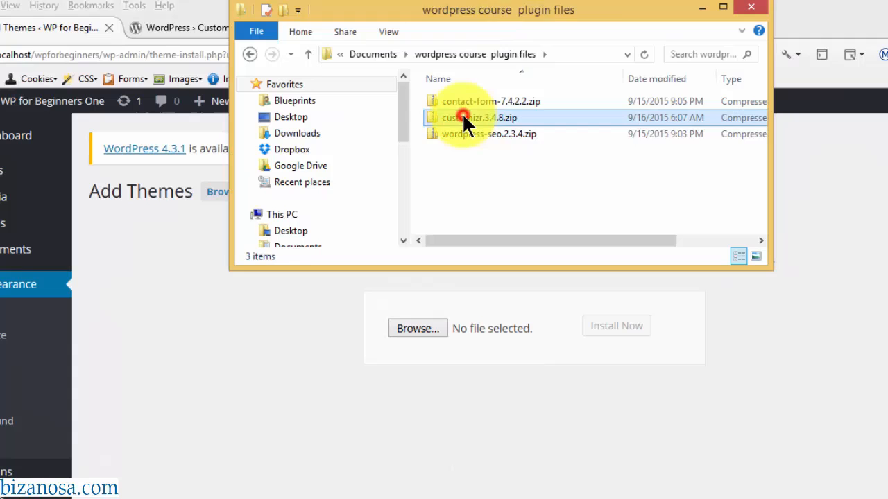
pyautogui.moveTo(462, 117); pyautogui.dragTo(489, 323)
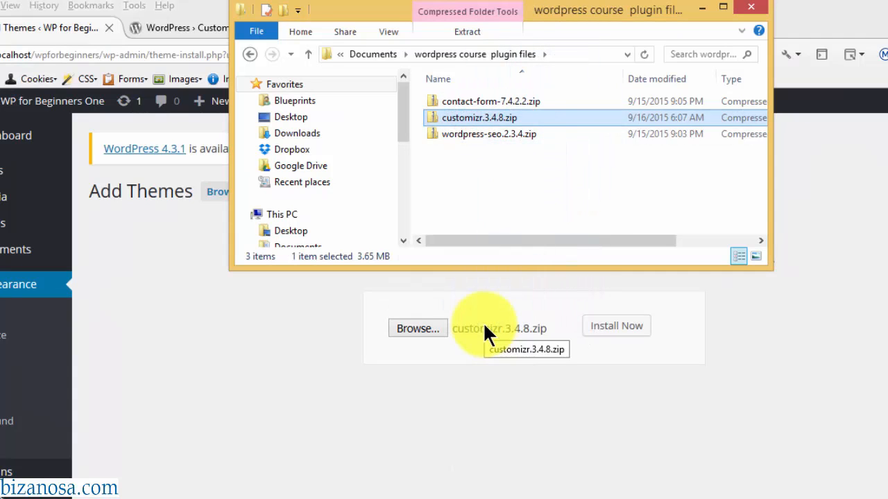
pyautogui.click(616, 326)
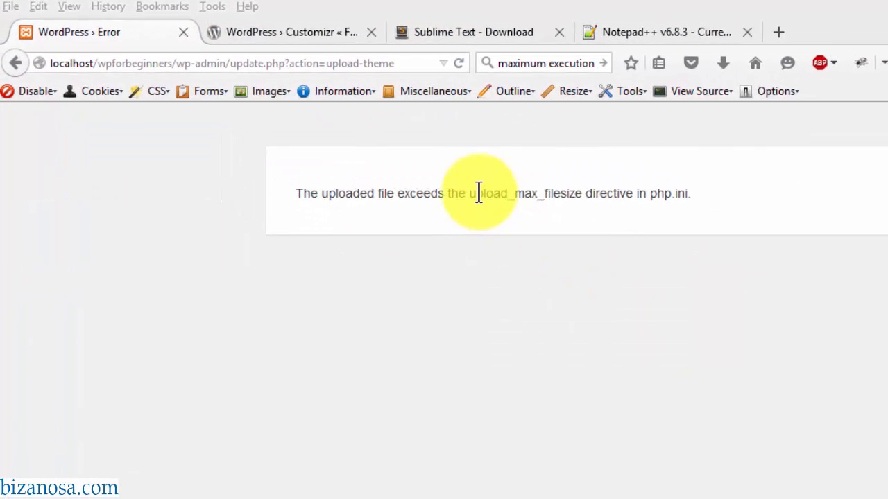
pyautogui.moveTo(474, 193); pyautogui.dragTo(581, 194)
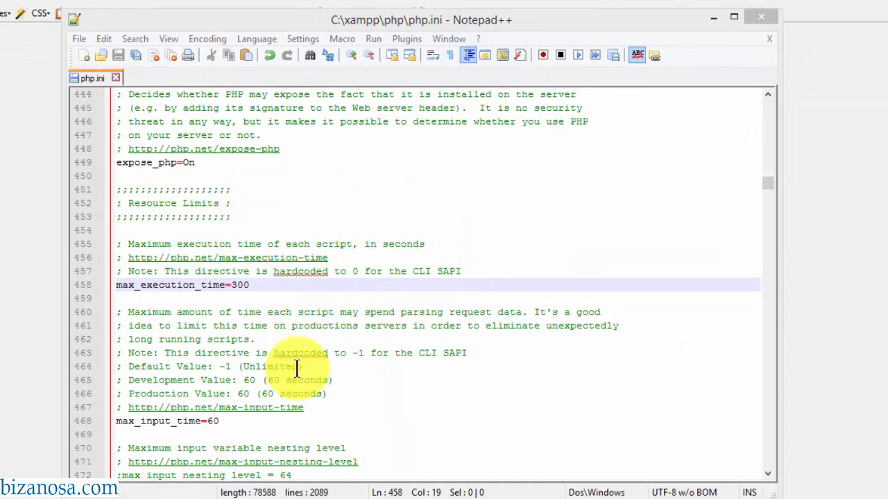
# - Browse Explorer to C:\xampp\php and open php.ini with Edit with Notepad++
pyautogui.click(341, 183)
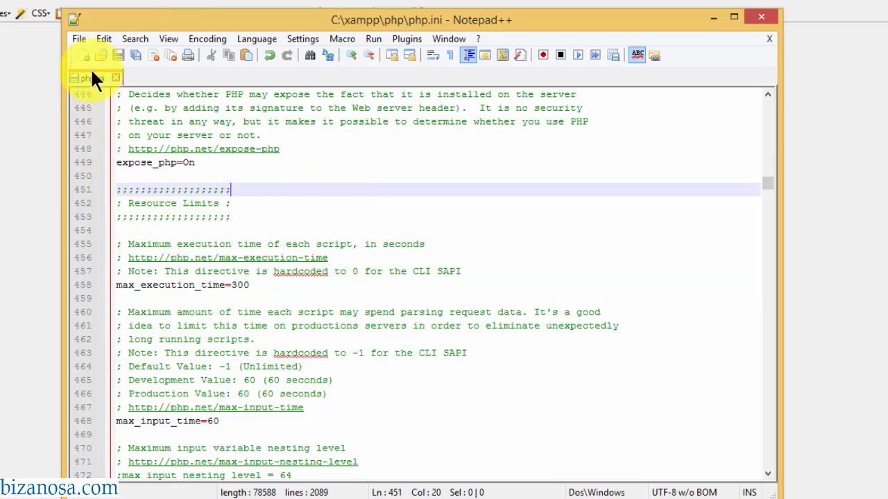
pyautogui.click(71, 162)
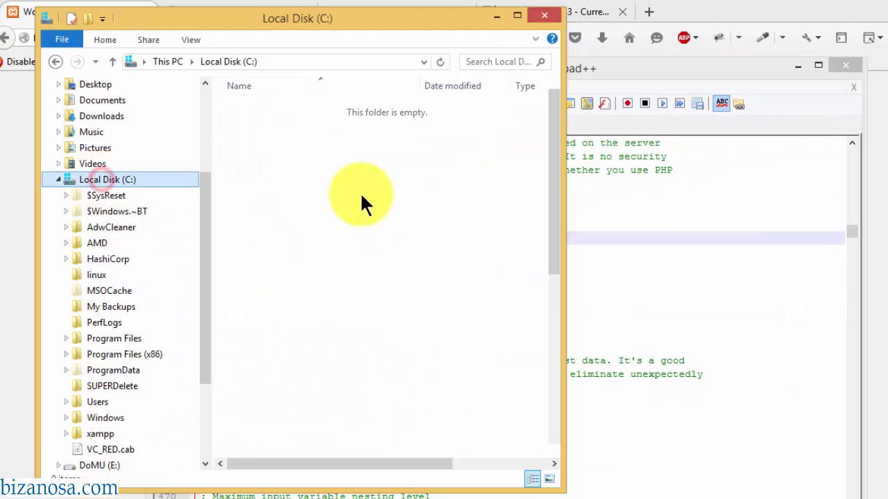
pyautogui.click(257, 346)
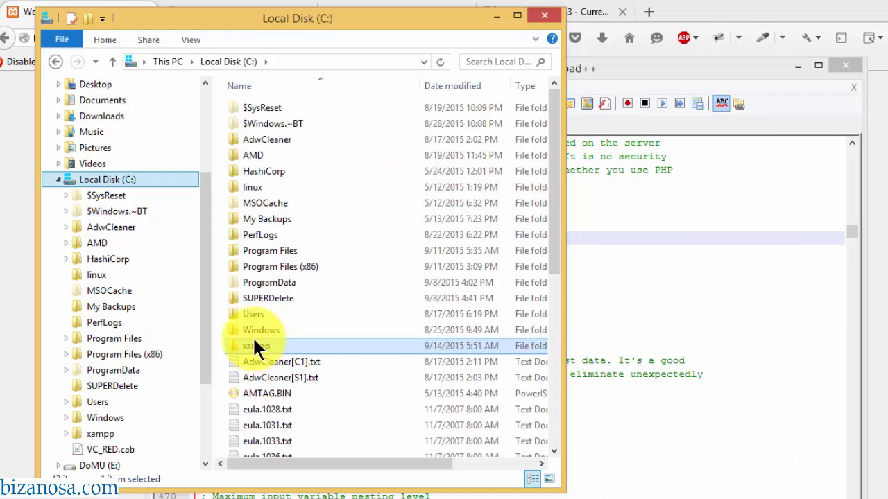
pyautogui.doubleClick(256, 346)
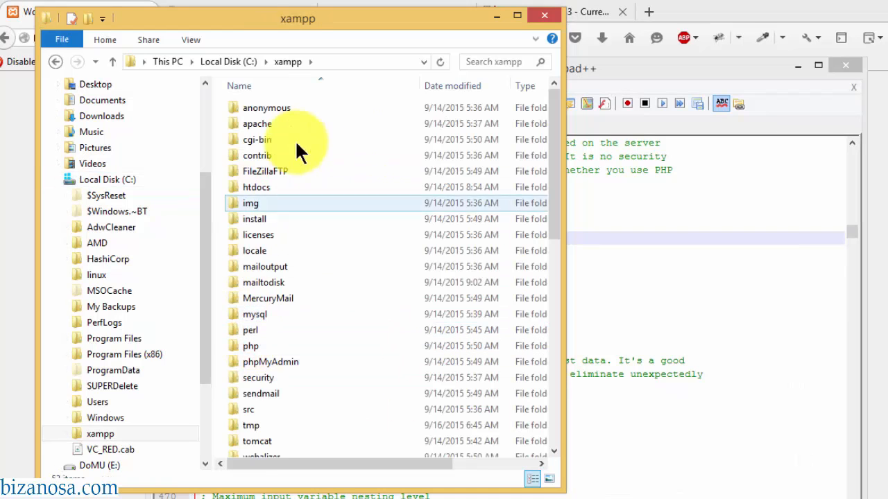
pyautogui.click(256, 341)
pyautogui.doubleClick(256, 343)
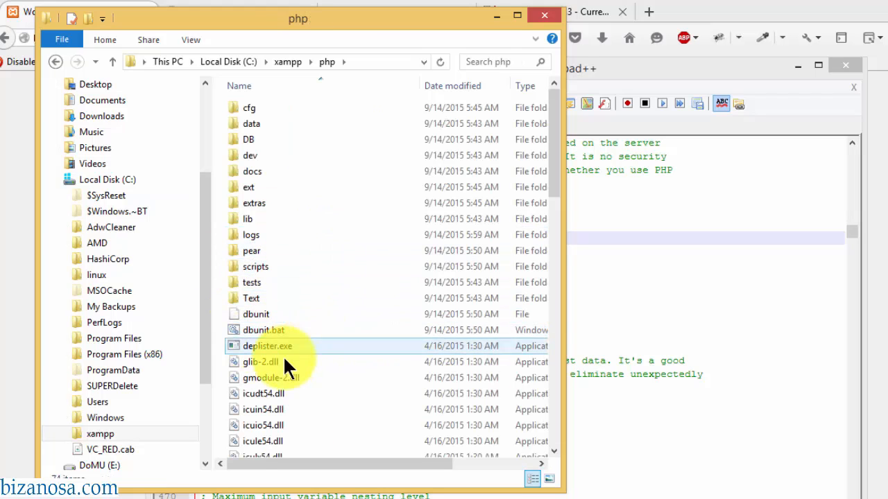
pyautogui.click(282, 362)
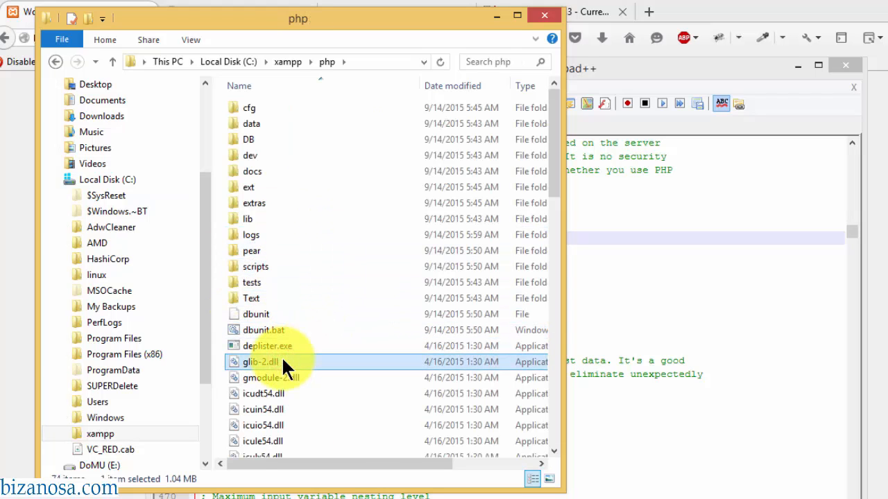
pyautogui.write('php')
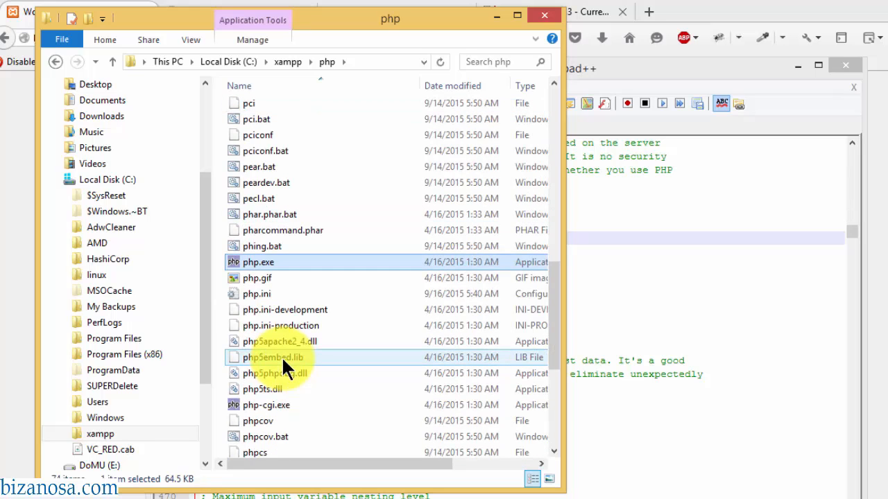
pyautogui.rightClick(261, 295)
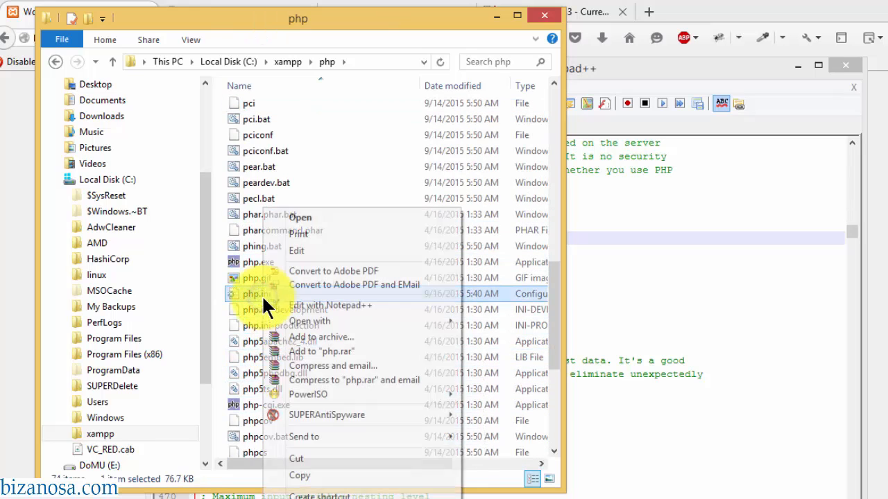
pyautogui.click(330, 305)
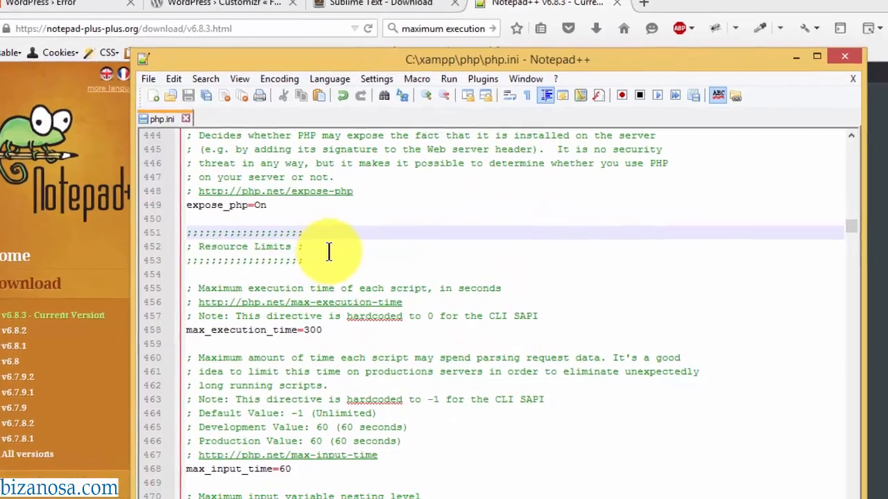
# - Find upload_max_filesize in php.ini and change its value from 2M to 20M
pyautogui.hotkey('ctrl', 'f')
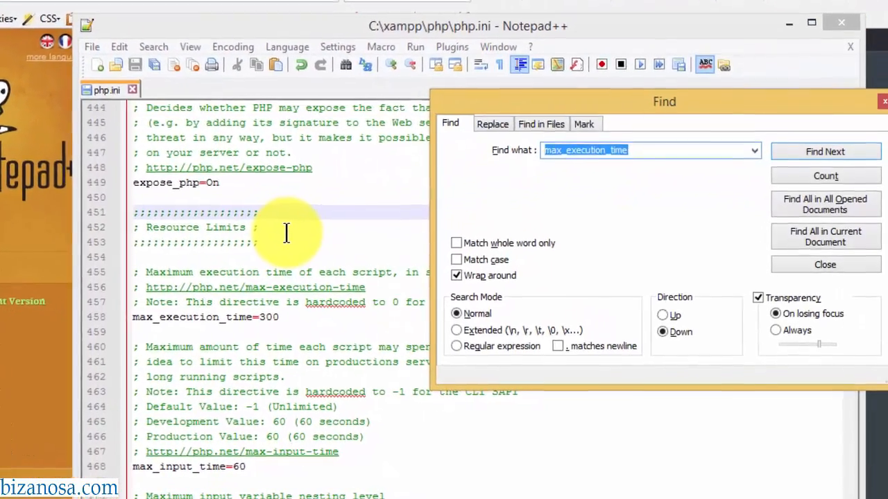
pyautogui.write('upload_max_filesize')
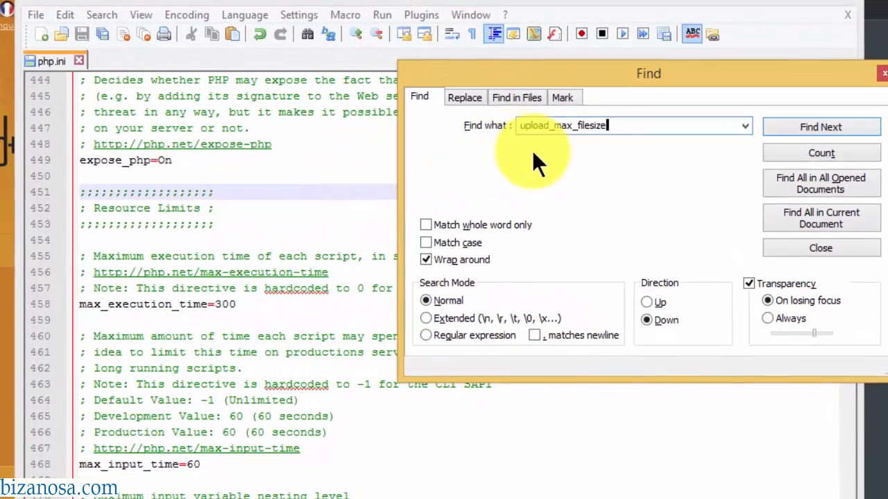
pyautogui.click(825, 129)
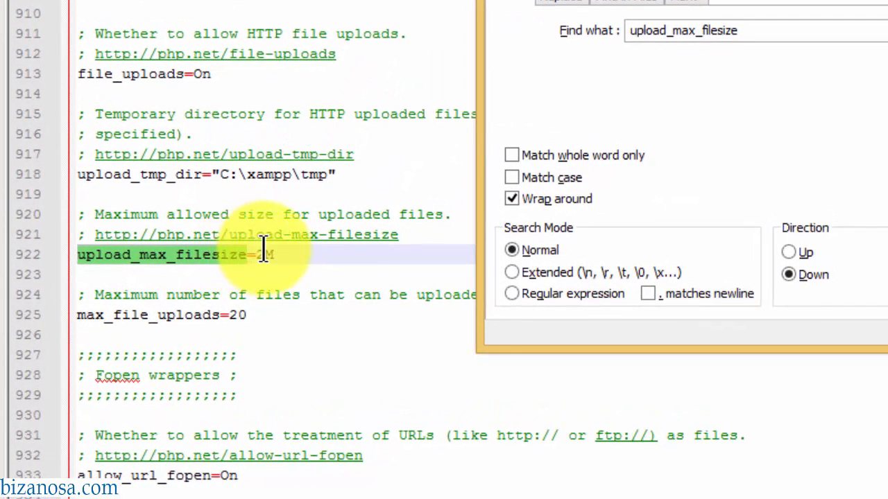
pyautogui.click(265, 253)
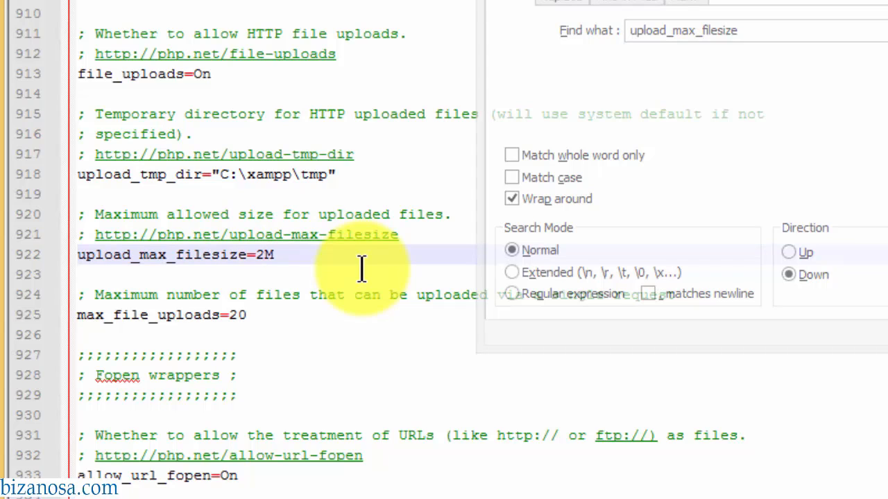
pyautogui.write('0')
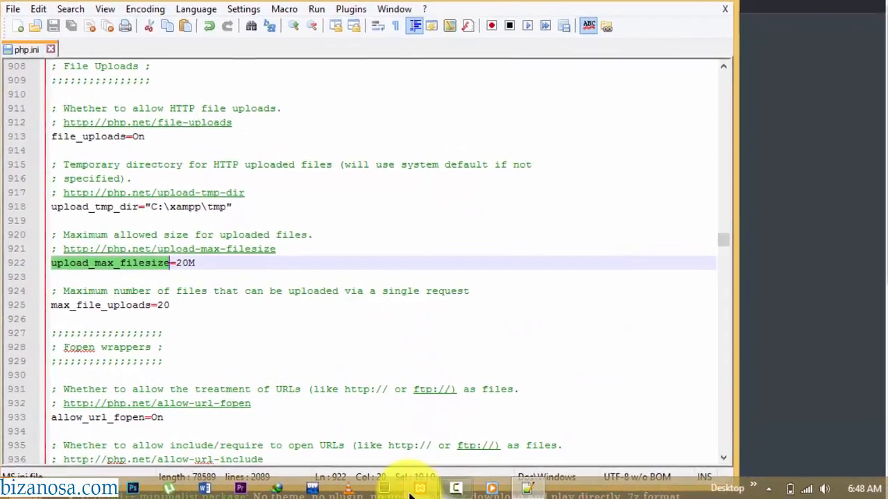
# - Stop and start Apache in XAMPP Control Panel, then reload the failed WordPress upload page
pyautogui.click(365, 488)
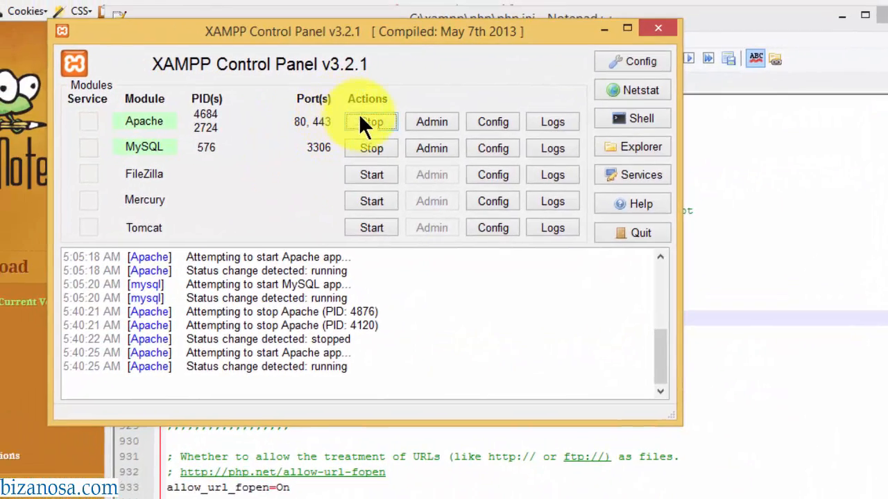
pyautogui.click(360, 122)
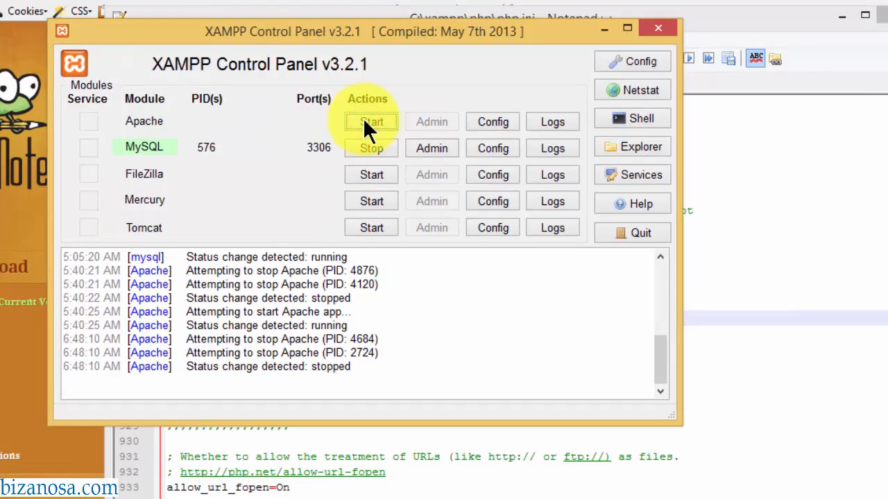
pyautogui.click(372, 123)
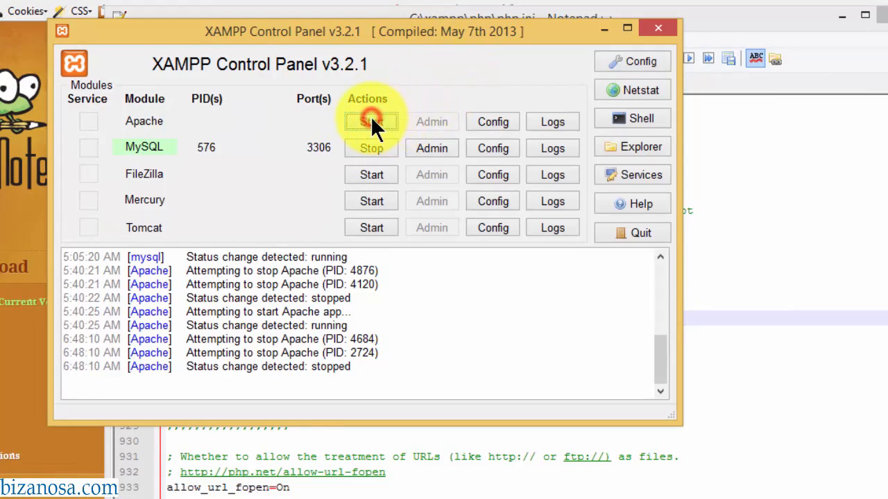
pyautogui.click(604, 28)
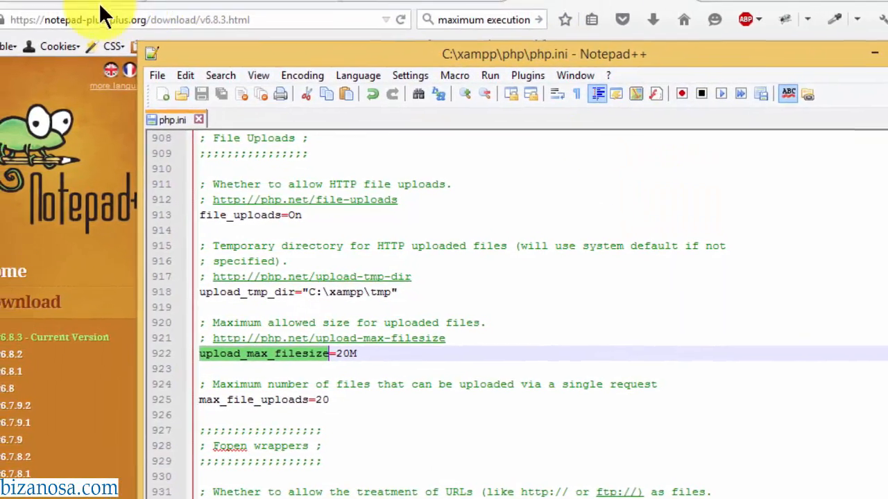
pyautogui.click(87, 8)
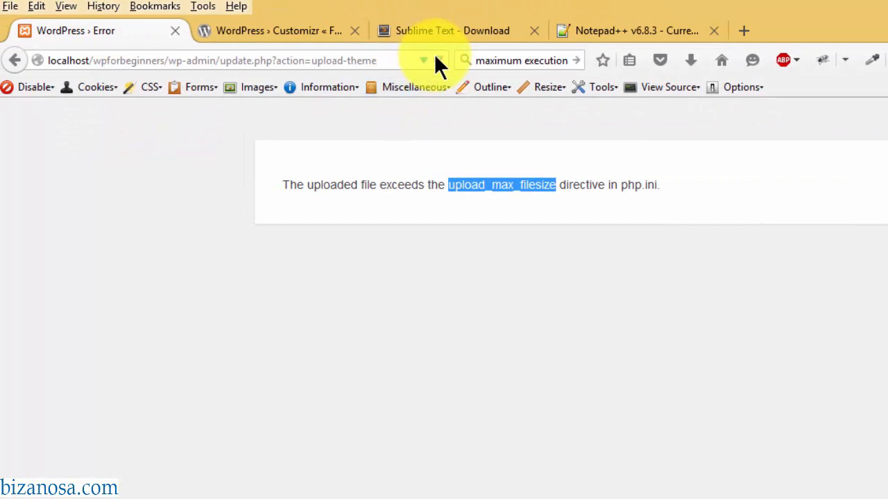
pyautogui.click(440, 57)
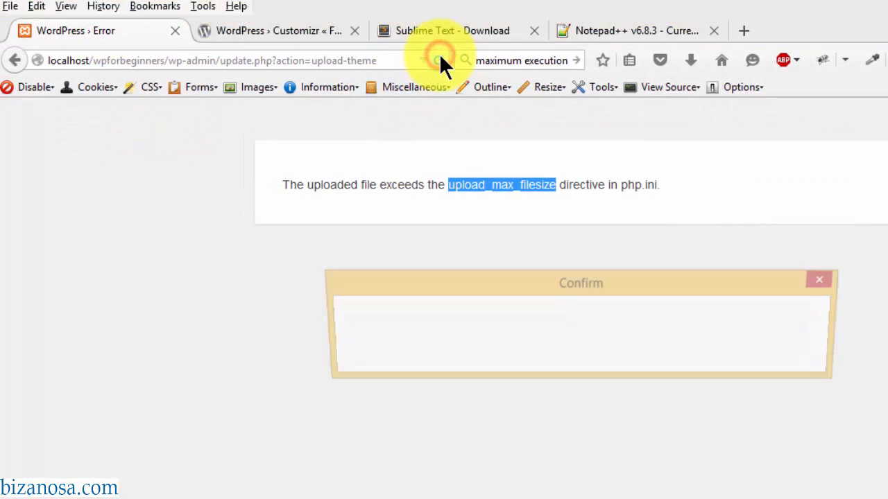
# - Confirm the resend so customizr.3.4.8.zip uploads and installs
pyautogui.click(539, 352)
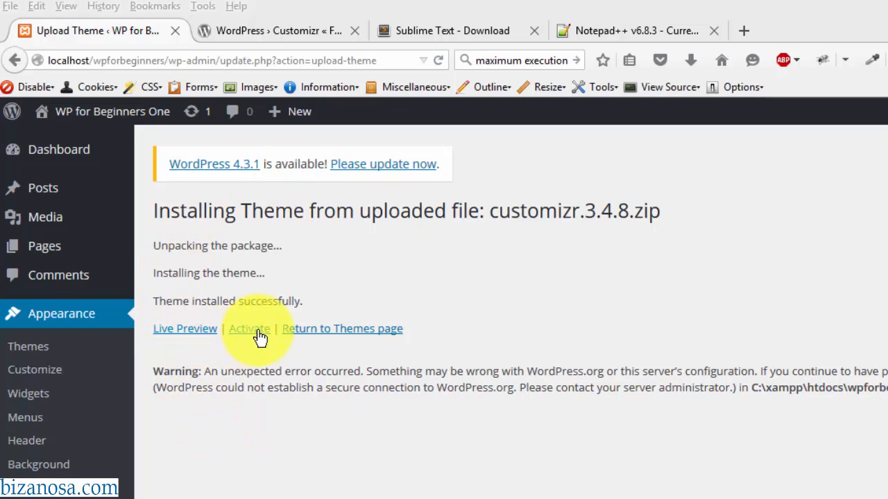
# - Go back to the Themes page to see Customizr listed beside the active Twenty Fifteen
pyautogui.click(341, 333)
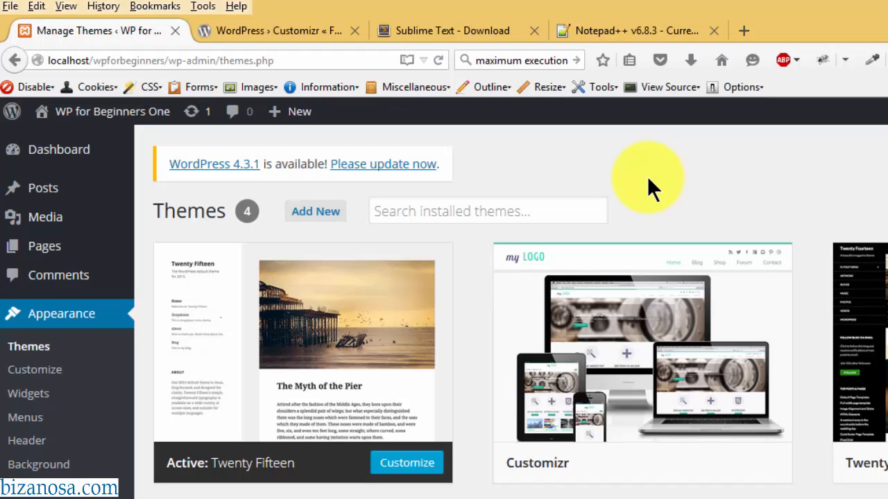
pyautogui.moveTo(582, 320)
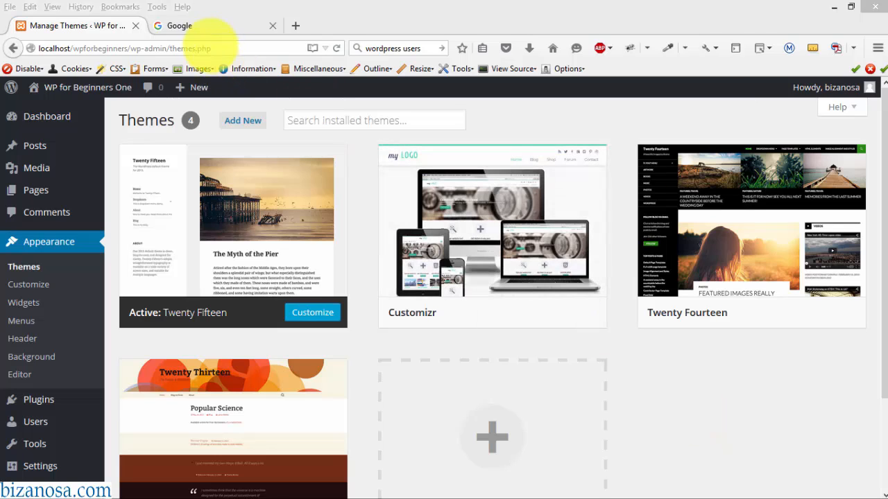
# - Google 'child theme' and open the 'Child Themes « WordPress Codex' result
pyautogui.click(207, 26)
pyautogui.write('child theme')
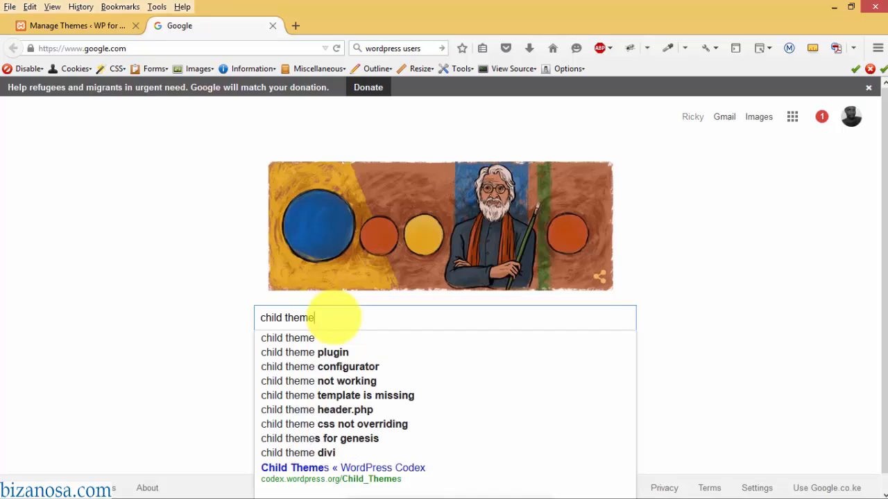
pyautogui.press('Return')
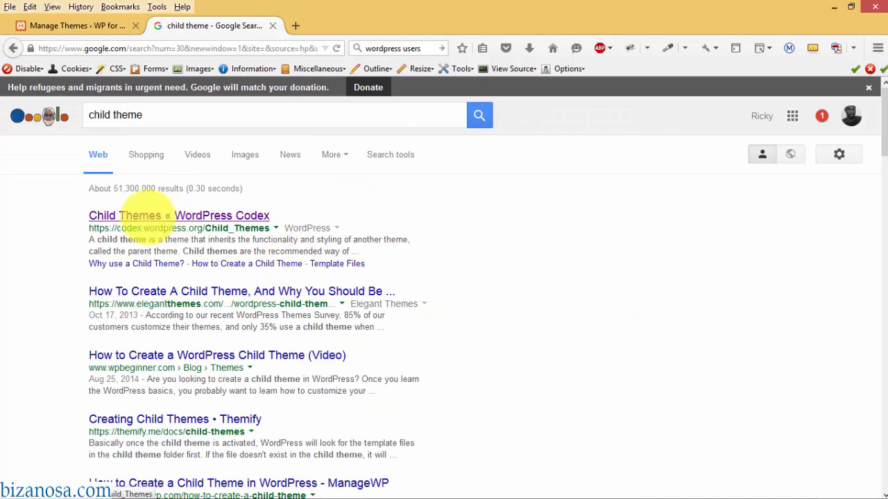
pyautogui.click(139, 216)
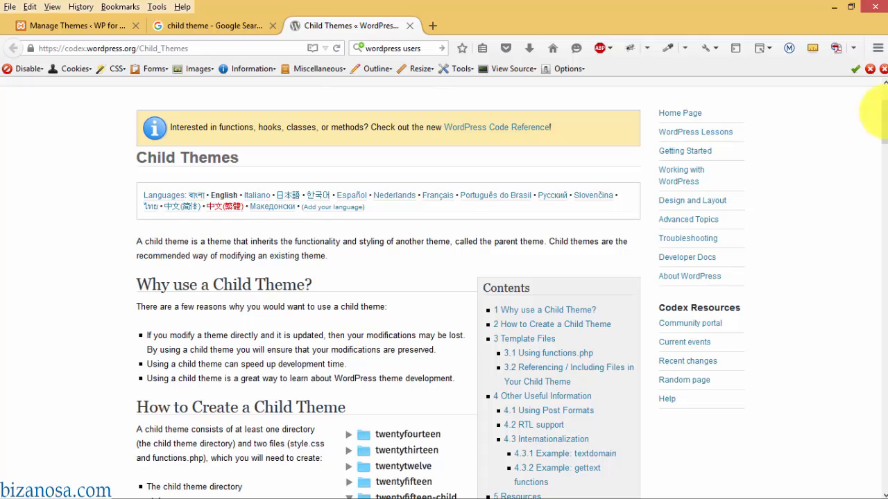
pyautogui.scroll(-5, 877, 111)
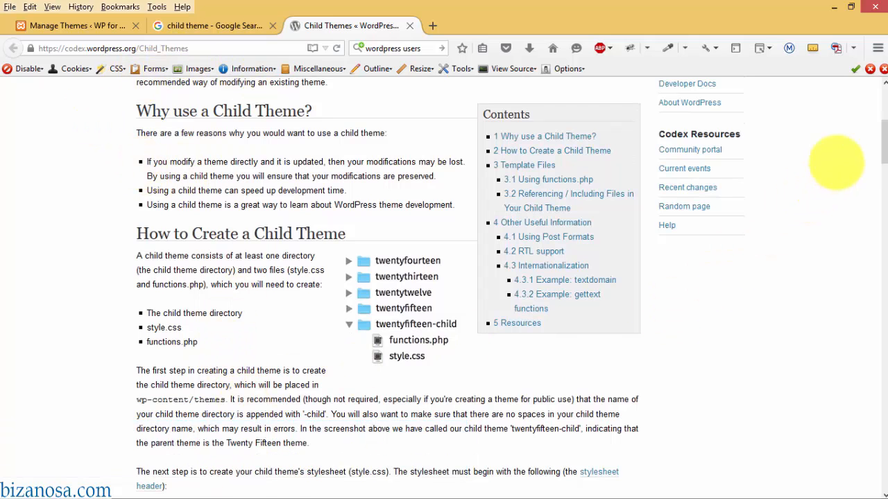
pyautogui.scroll(-3, 879, 156)
pyautogui.scroll(3, 876, 151)
pyautogui.scroll(-1, 873, 144)
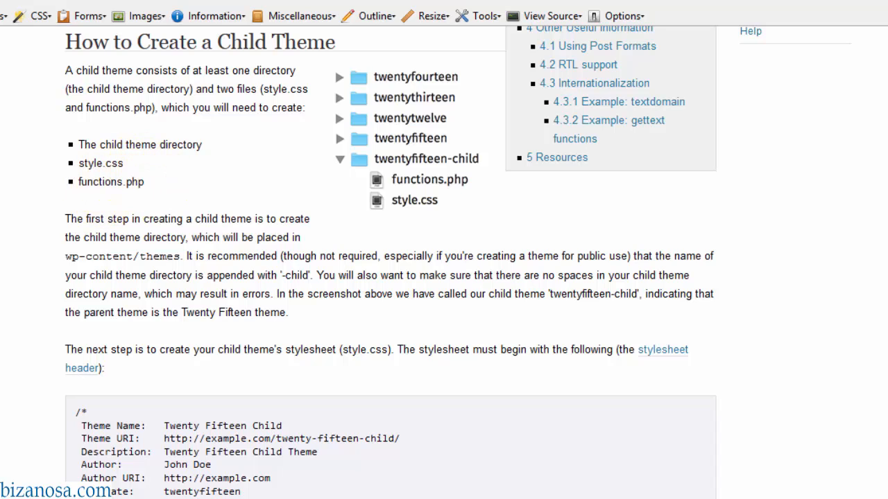
pyautogui.scroll(-5, 762, 203)
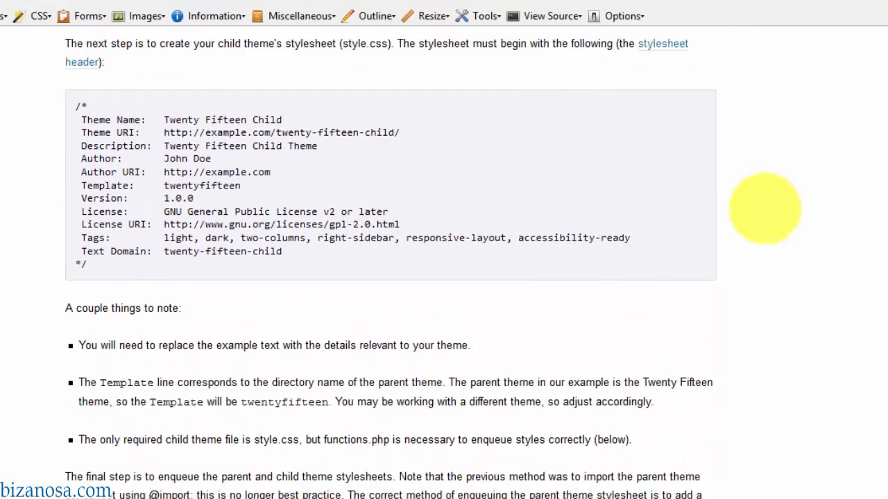
pyautogui.scroll(-3, 162, 370)
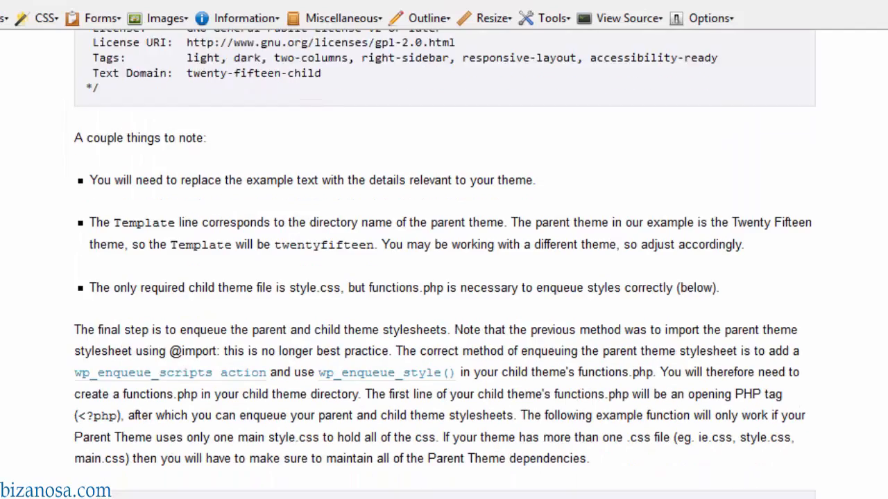
pyautogui.scroll(-5, 702, 196)
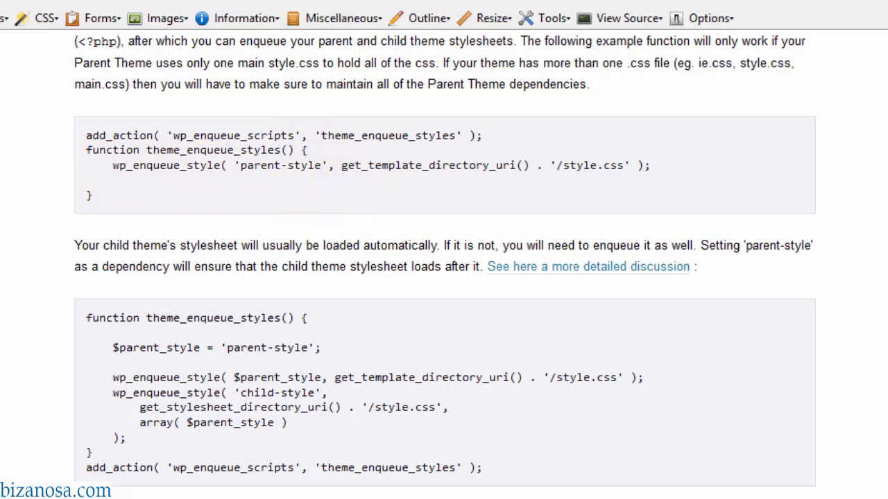
pyautogui.scroll(1, 316, 232)
pyautogui.scroll(10, 444, 264)
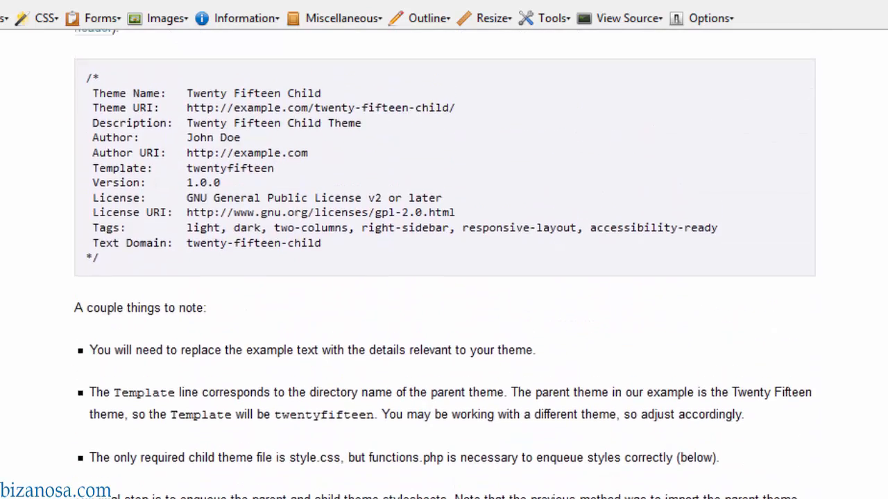
pyautogui.scroll(-3, 709, 288)
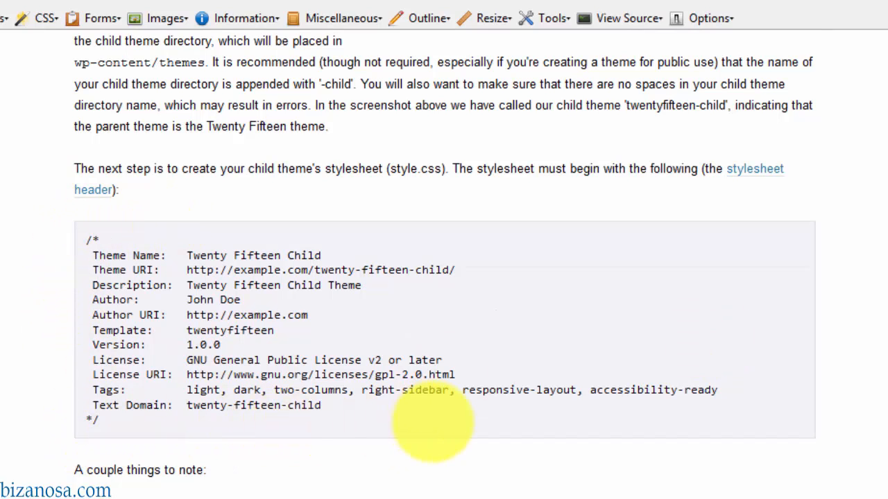
pyautogui.scroll(-1, 431, 423)
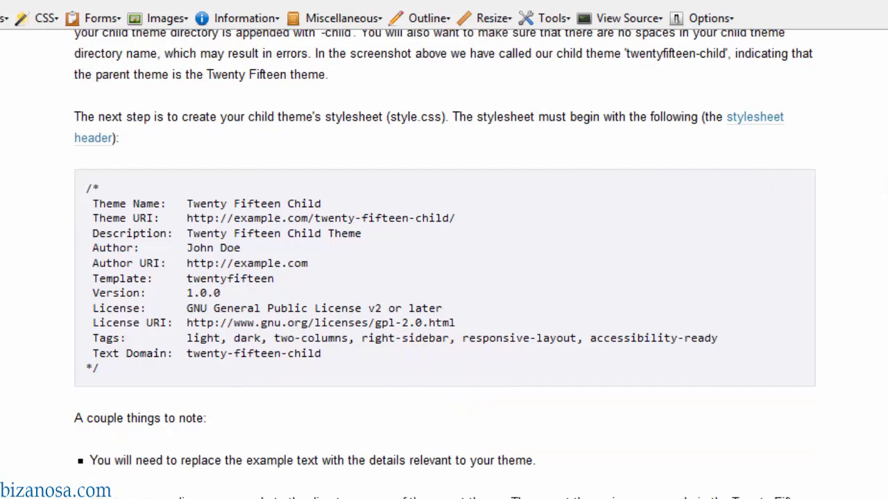
pyautogui.scroll(7, 753, 188)
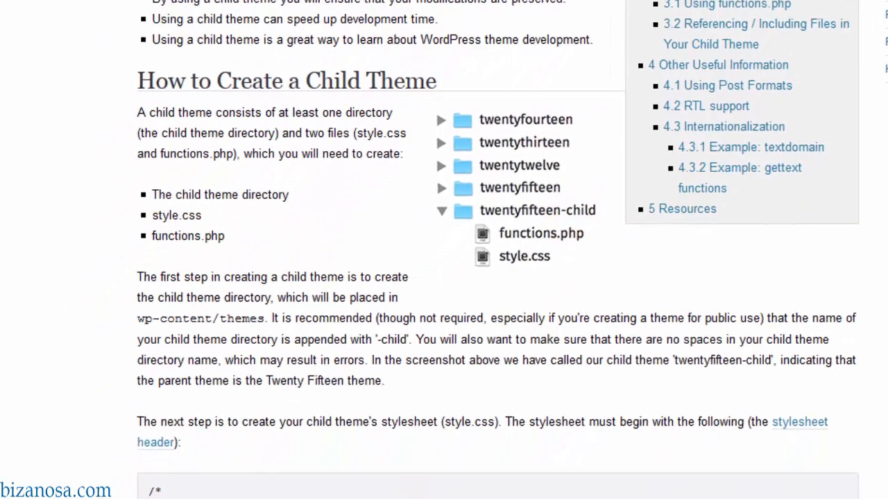
# - Create a new folder named twentyfifteen-child inside wpforbeginners\wp-content\themes
pyautogui.moveTo(139, 490)
pyautogui.click(311, 382)
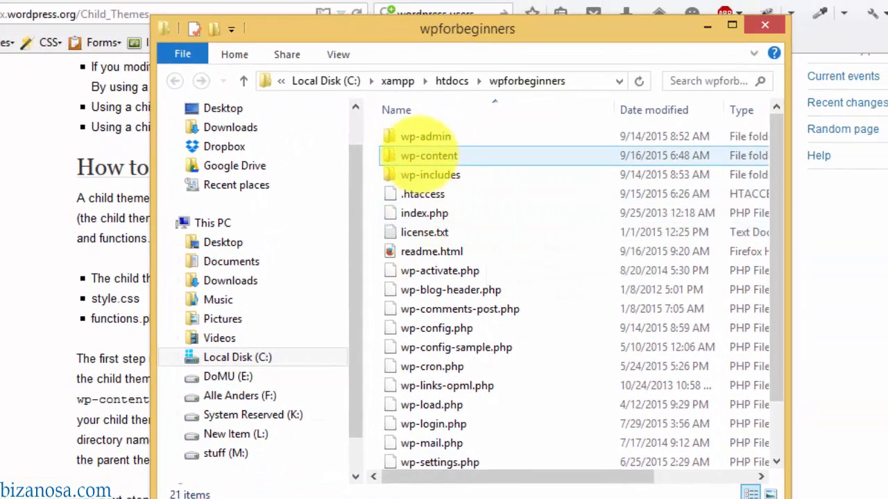
pyautogui.doubleClick(419, 154)
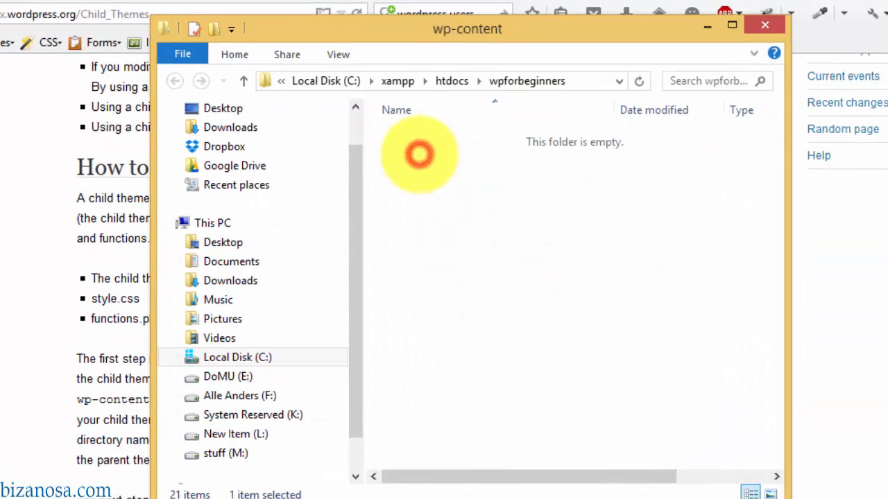
pyautogui.doubleClick(403, 155)
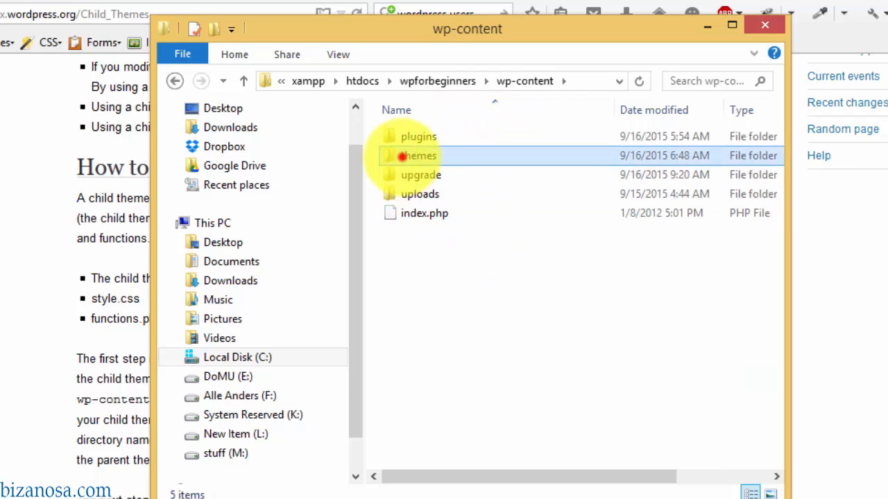
pyautogui.click(467, 282)
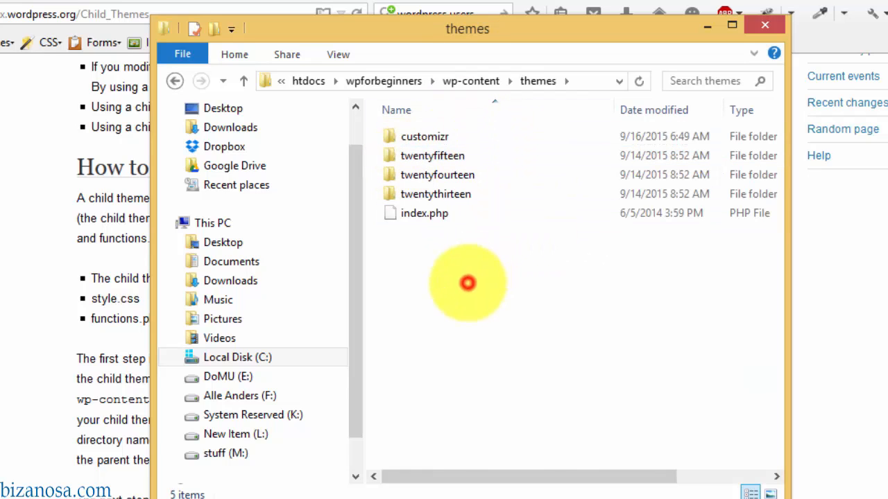
pyautogui.hotkey('ctrl', 'shift', 'n')
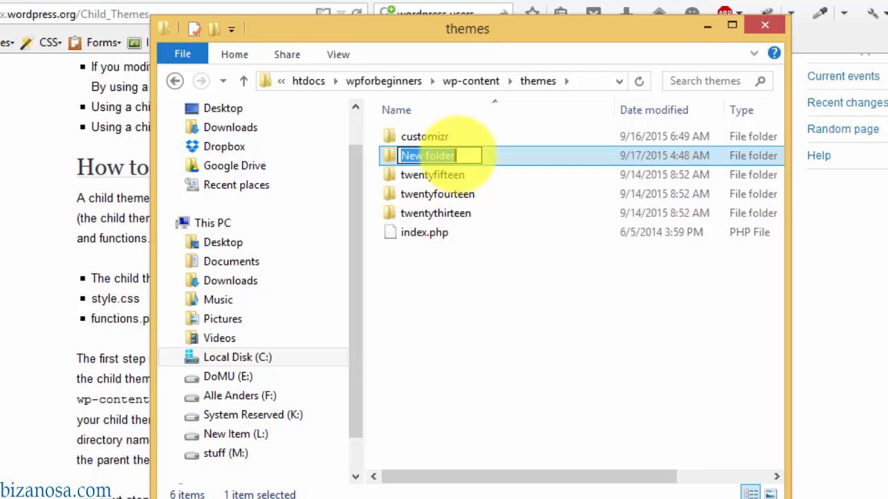
pyautogui.write('twentyfifteen')
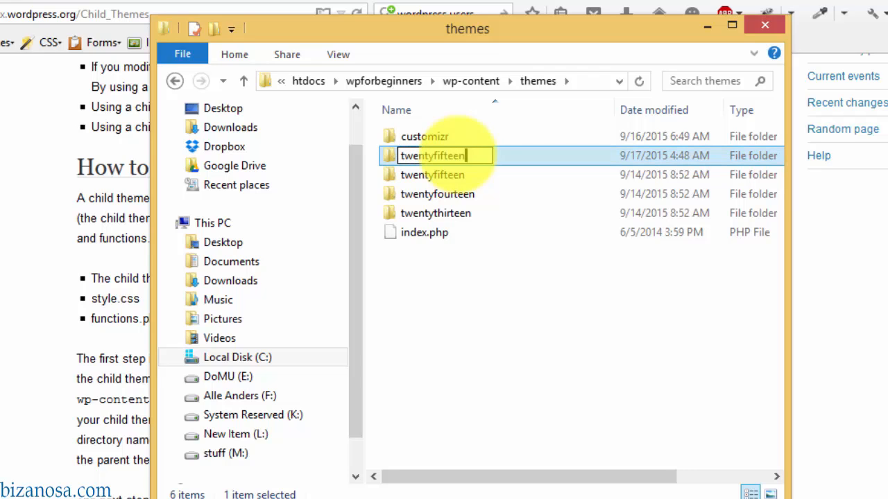
pyautogui.write('-child')
pyautogui.press('Return')
pyautogui.press('Return')
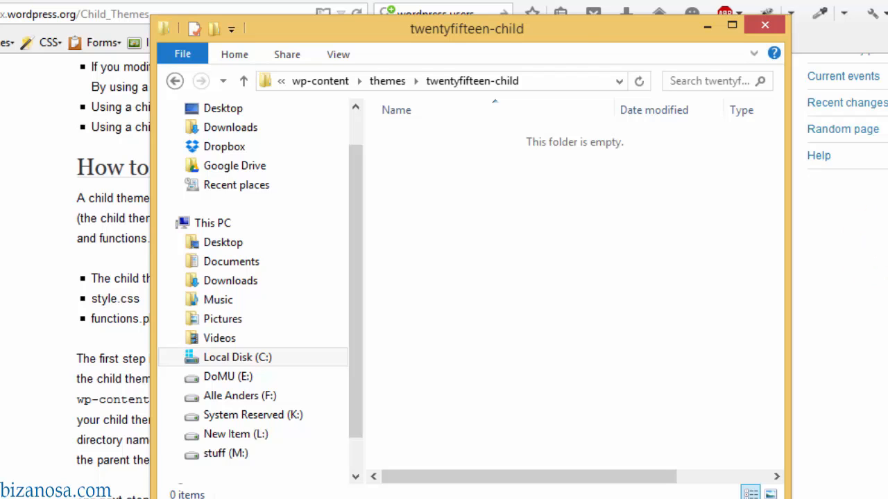
pyautogui.moveTo(544, 32); pyautogui.dragTo(457, 70)
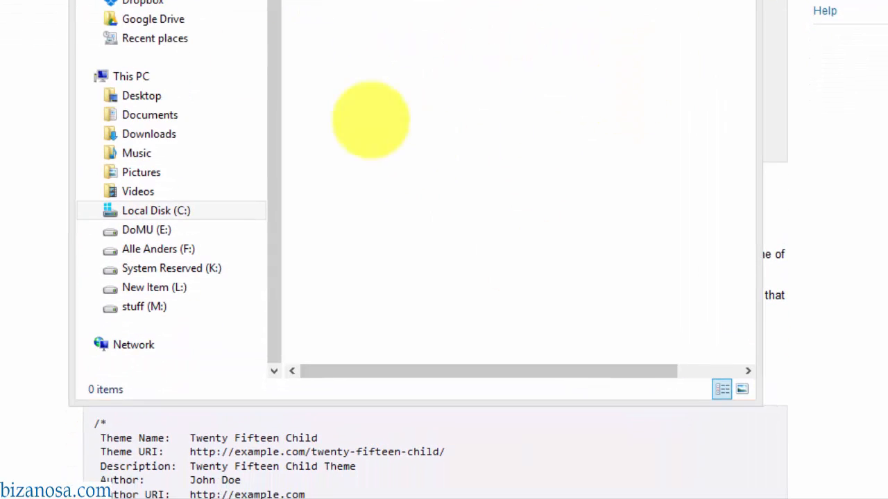
# - In Sublime Text, start Open Folder and browse to C:\xampp\htdocs\wpforbeginners
pyautogui.moveTo(634, 495)
pyautogui.click(538, 489)
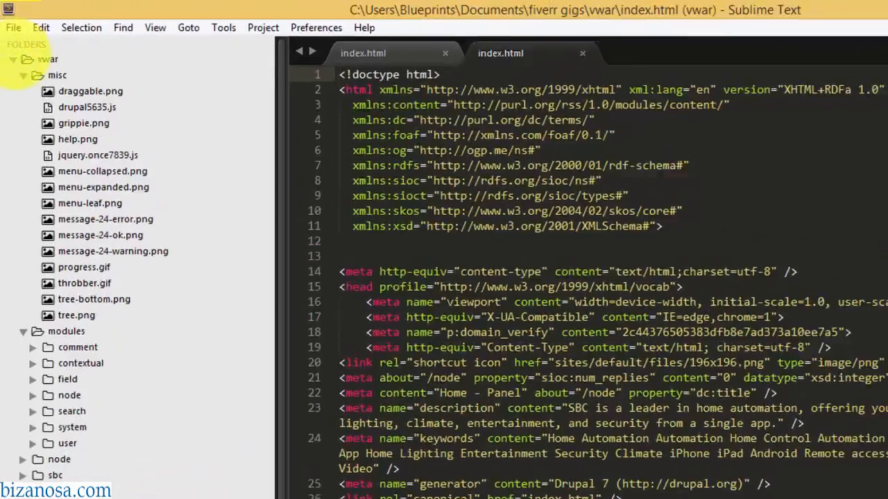
pyautogui.click(19, 79)
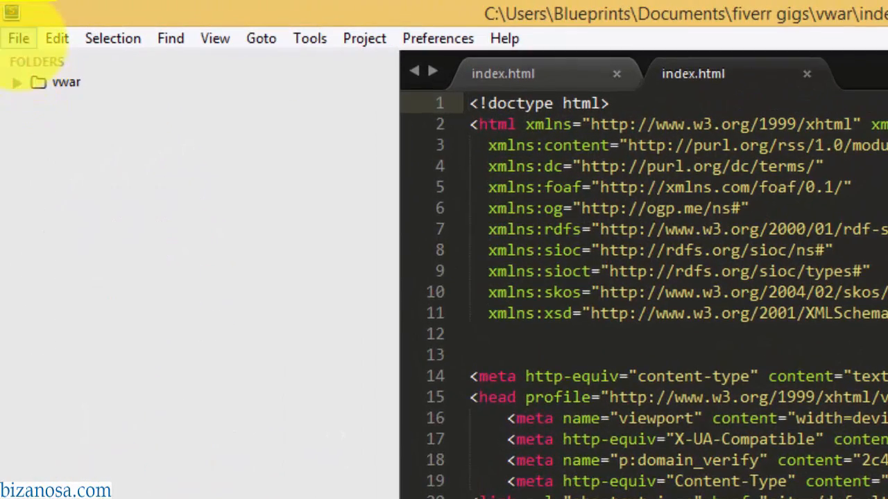
pyautogui.click(14, 38)
pyautogui.click(89, 122)
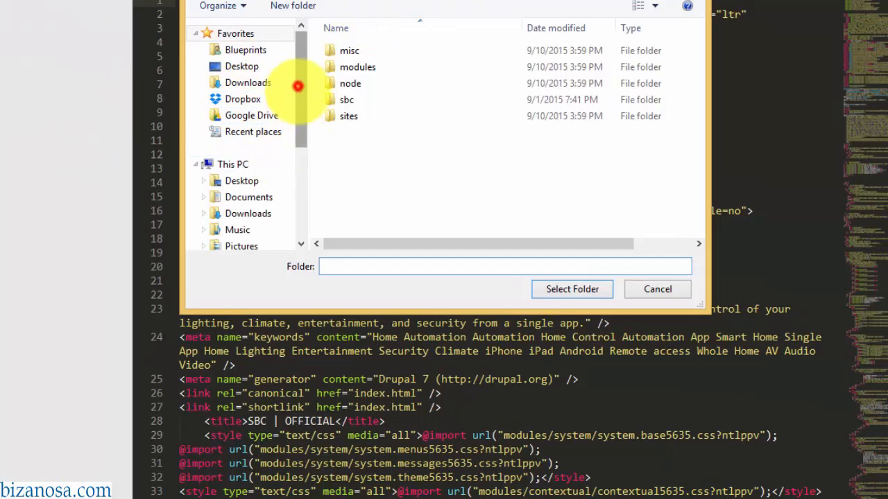
pyautogui.moveTo(297, 87); pyautogui.dragTo(298, 170)
pyautogui.click(204, 125)
pyautogui.moveTo(298, 134); pyautogui.dragTo(298, 194)
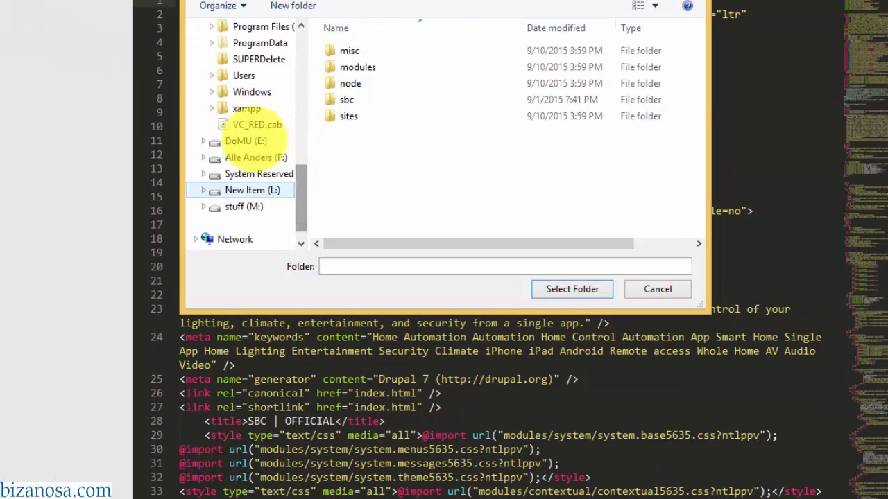
pyautogui.click(209, 108)
pyautogui.click(217, 123)
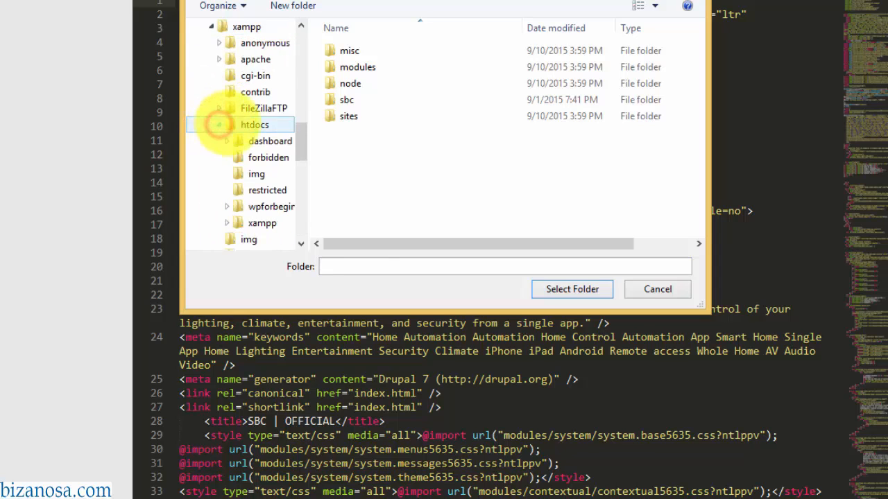
pyautogui.click(222, 206)
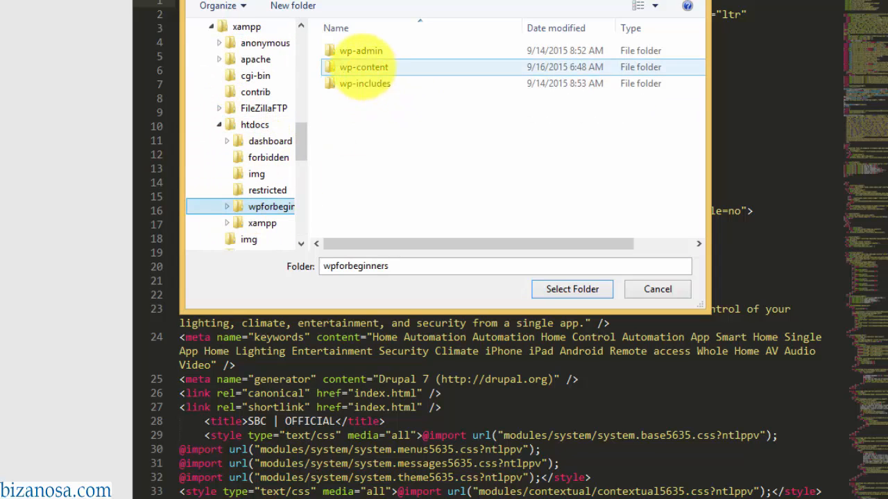
# - Select wp-content\themes\twentyfifteen-child as the project folder and close the old vwar window
pyautogui.doubleClick(357, 66)
pyautogui.doubleClick(355, 66)
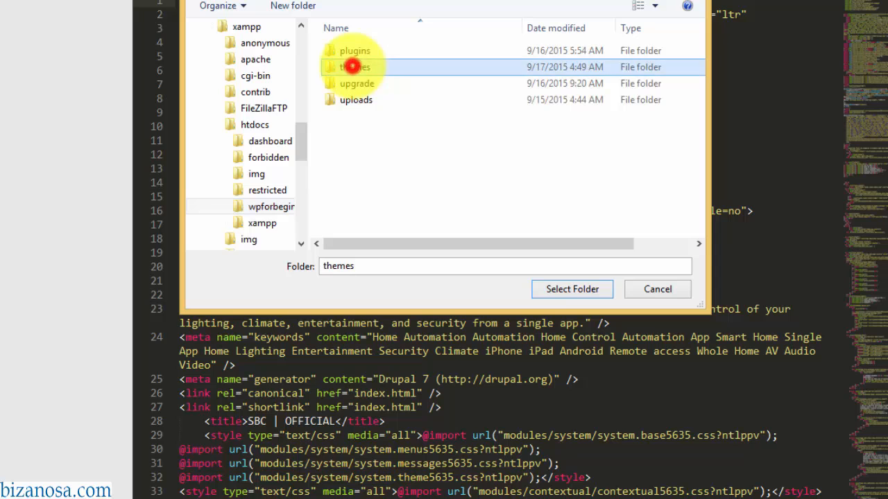
pyautogui.doubleClick(381, 82)
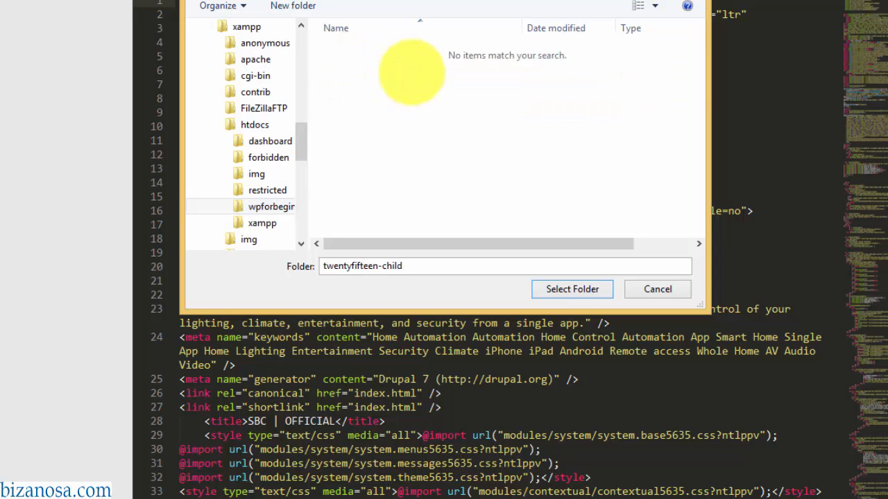
pyautogui.click(572, 288)
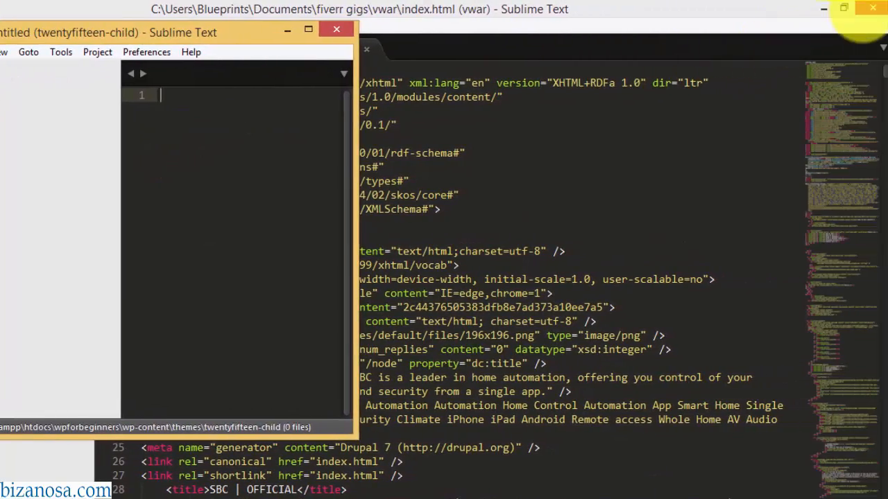
pyautogui.click(871, 7)
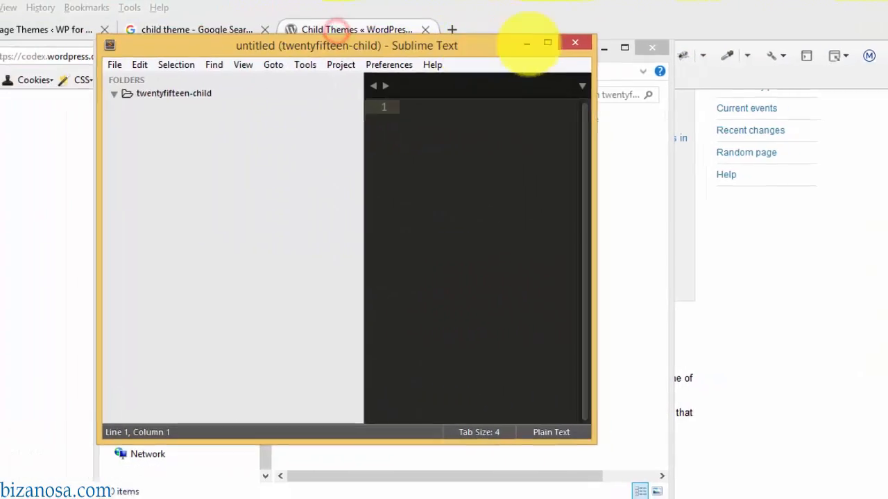
# - Add a new file to the twentyfifteen-child folder and save it as style.css
pyautogui.click(315, 29)
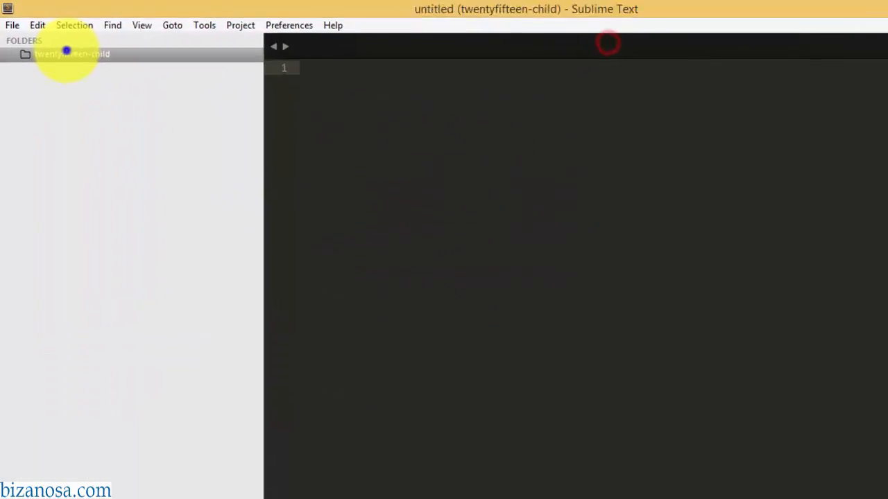
pyautogui.rightClick(65, 50)
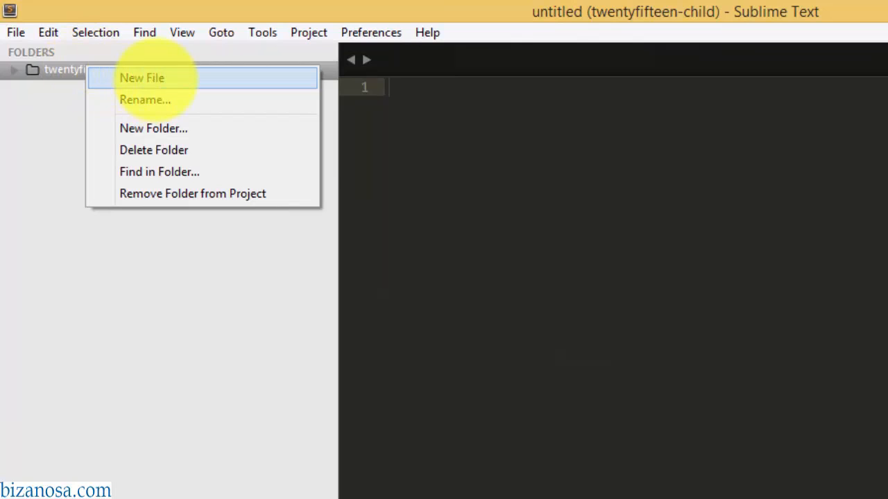
pyautogui.click(155, 77)
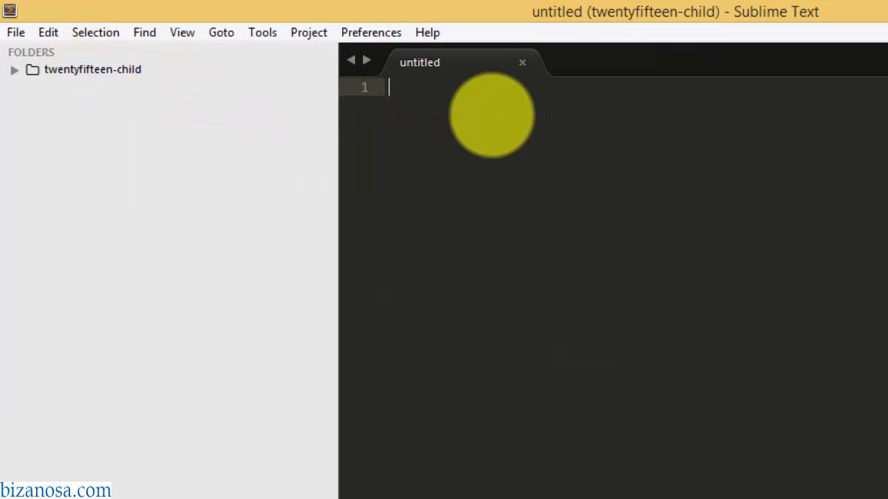
pyautogui.hotkey('ctrl', 's')
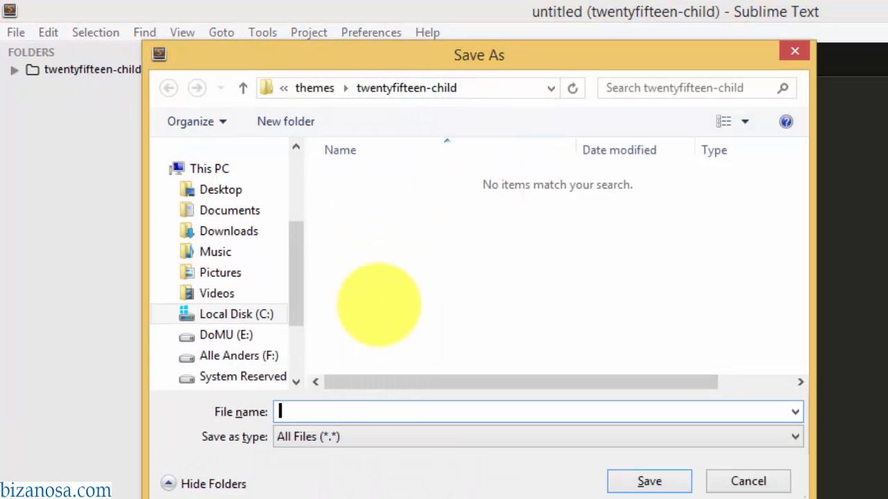
pyautogui.click(337, 411)
pyautogui.write('style.css')
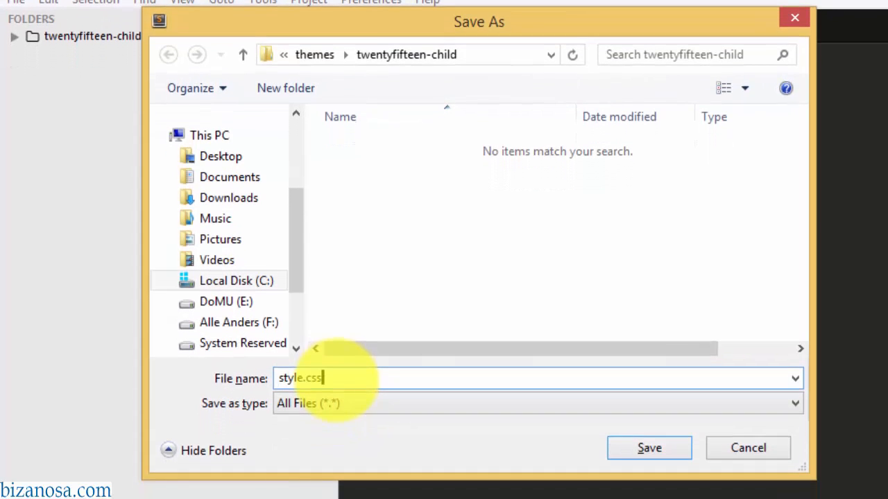
pyautogui.click(647, 447)
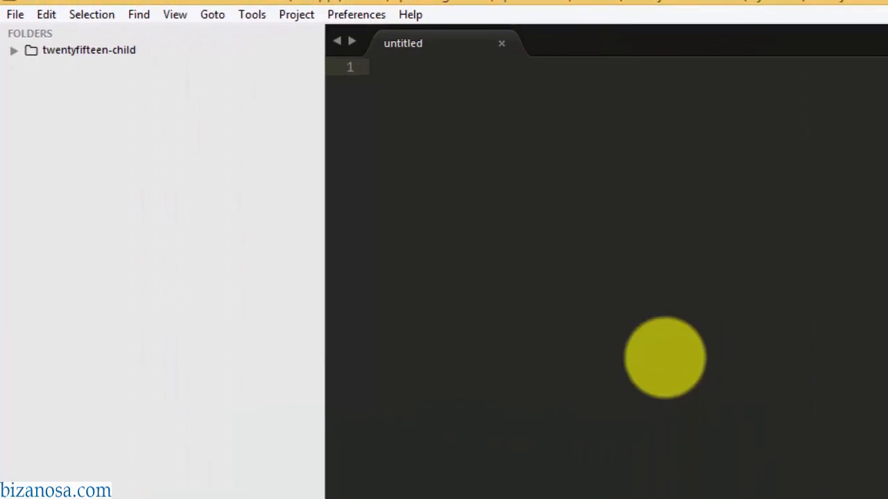
pyautogui.click(291, 495)
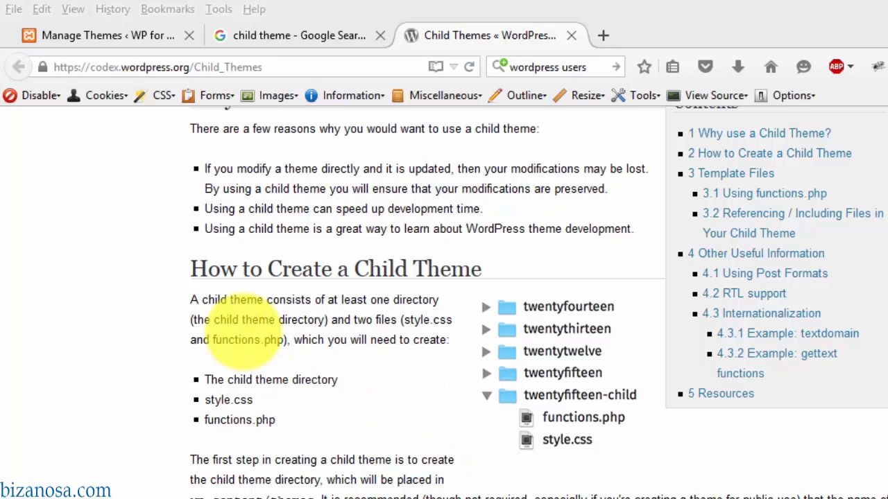
# - Copy the Codex's example style.css header comment block to the clipboard
pyautogui.scroll(-10, 852, 426)
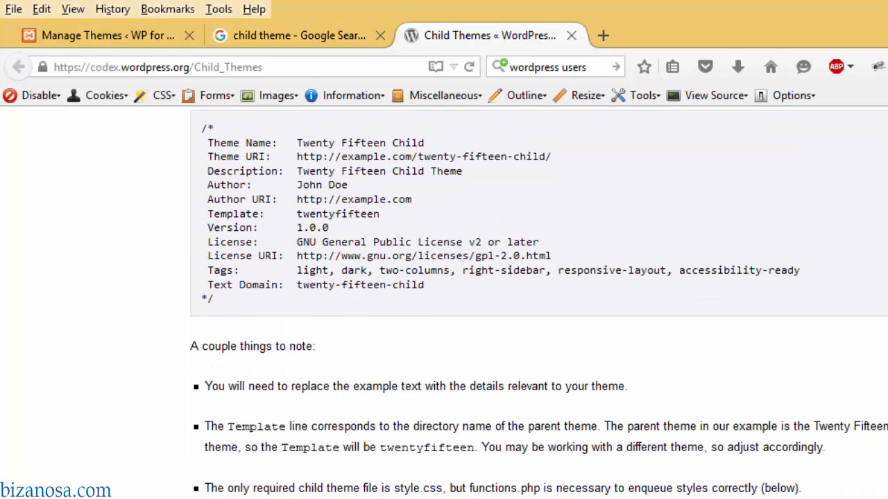
pyautogui.scroll(3, 538, 300)
pyautogui.moveTo(202, 220); pyautogui.dragTo(253, 410)
pyautogui.hotkey('ctrl', 'c')
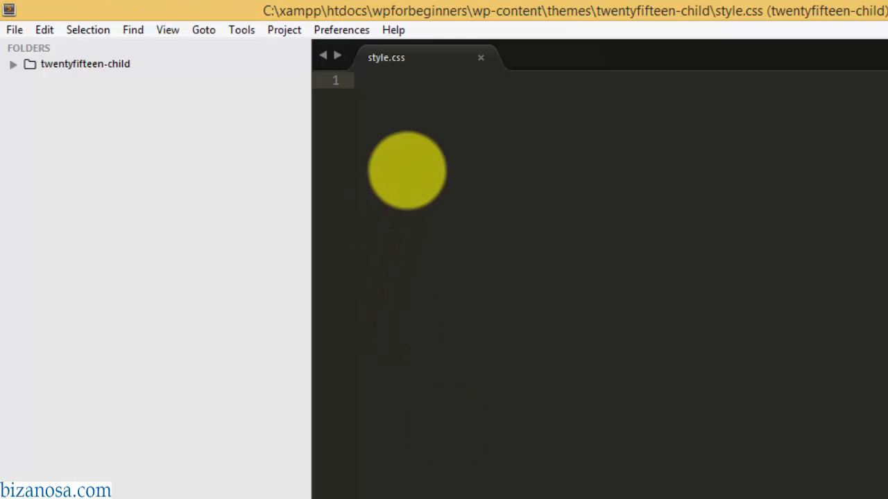
pyautogui.click(409, 158)
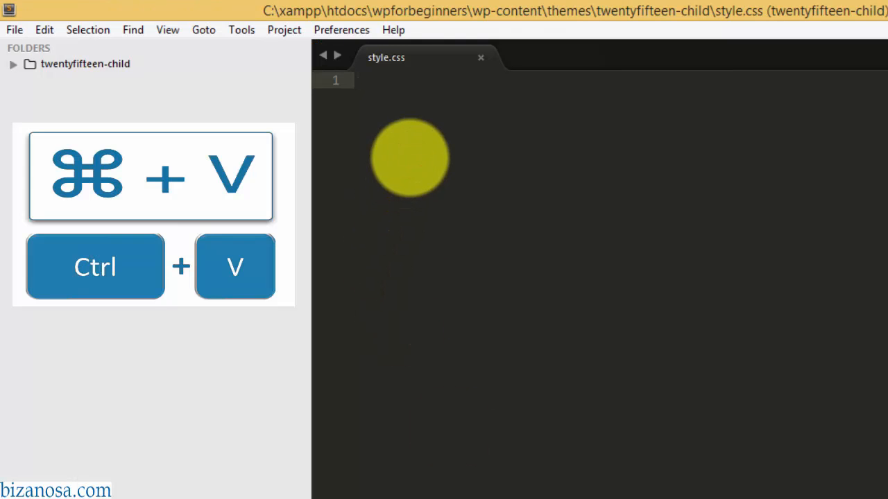
# - Paste the stylesheet header into style.css and rename the theme to 20 Fifteen Child
pyautogui.hotkey('ctrl', 'v')
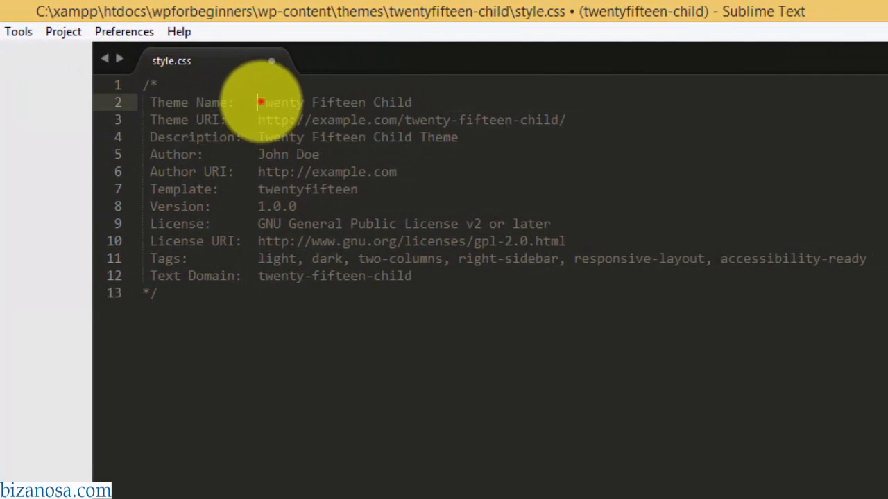
pyautogui.moveTo(258, 102); pyautogui.dragTo(303, 101)
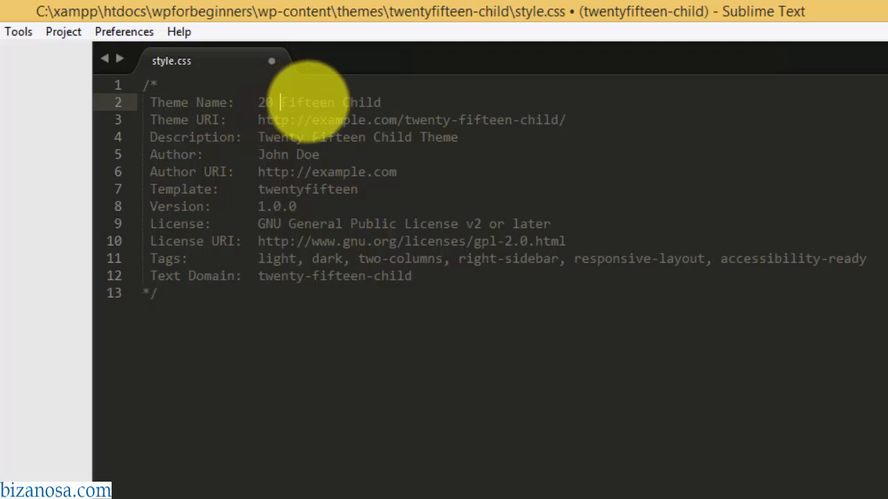
pyautogui.write('20')
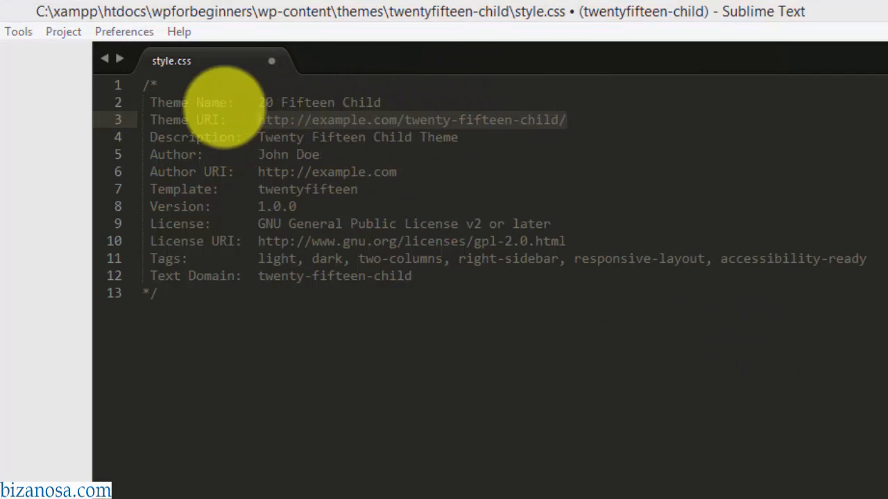
# - Replace the Theme URI, Author and Author URI lines with the author's own name and site URLs
pyautogui.click(258, 119)
pyautogui.moveTo(257, 119); pyautogui.dragTo(566, 120)
pyautogui.hotkey('ctrl', 'v')
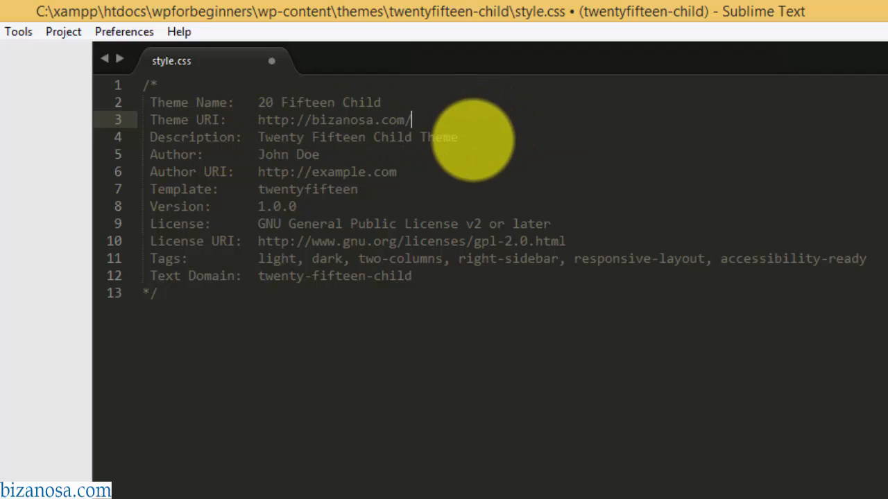
pyautogui.moveTo(258, 154); pyautogui.dragTo(333, 153)
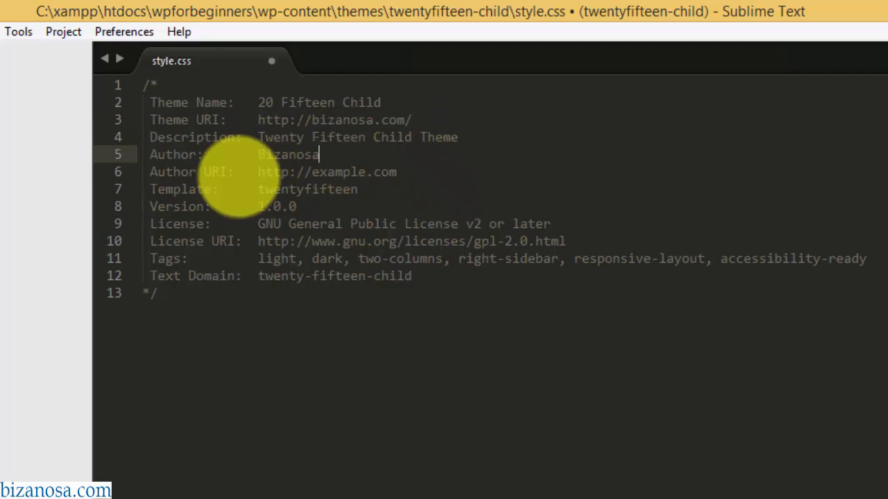
pyautogui.moveTo(258, 172); pyautogui.dragTo(396, 172)
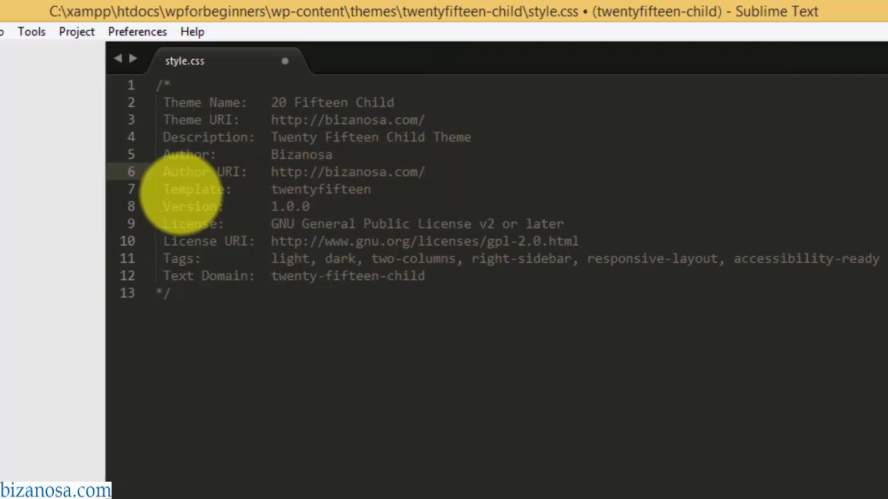
pyautogui.hotkey('alt', 'Tab')
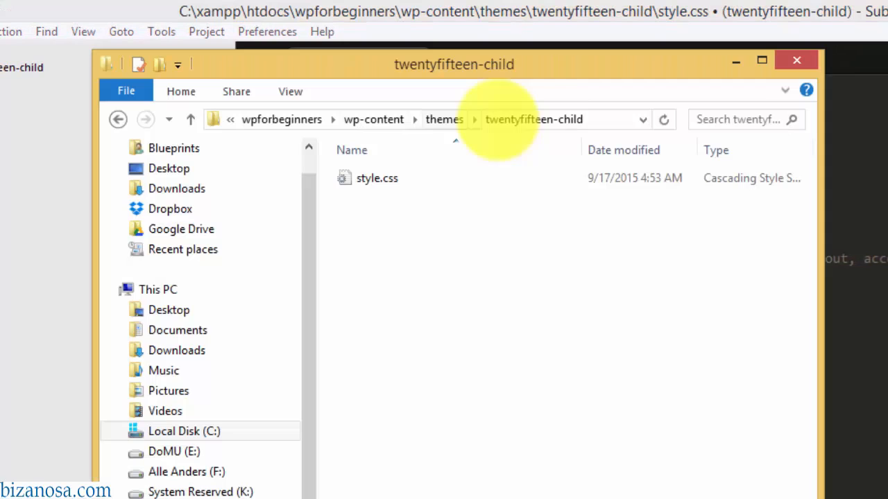
# - Confirm in the themes folder that the parent folder is twentyfifteen, matching style.css's Template line
pyautogui.click(444, 119)
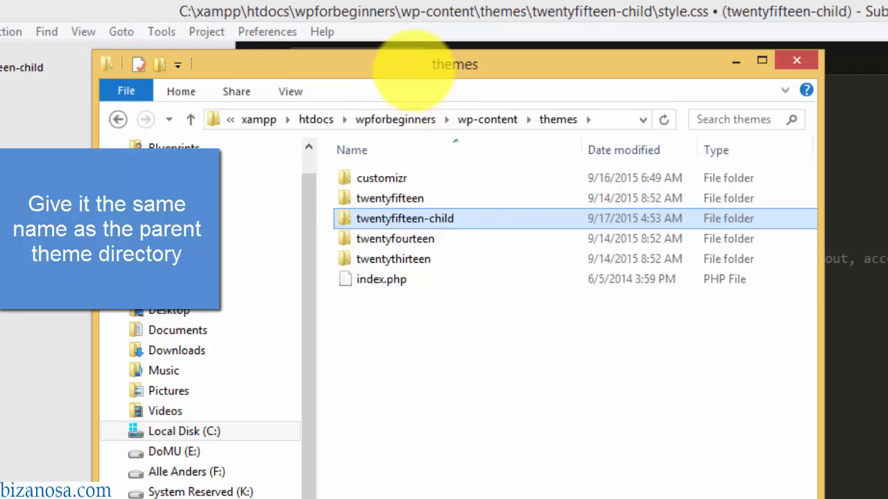
pyautogui.moveTo(411, 63); pyautogui.dragTo(462, 236)
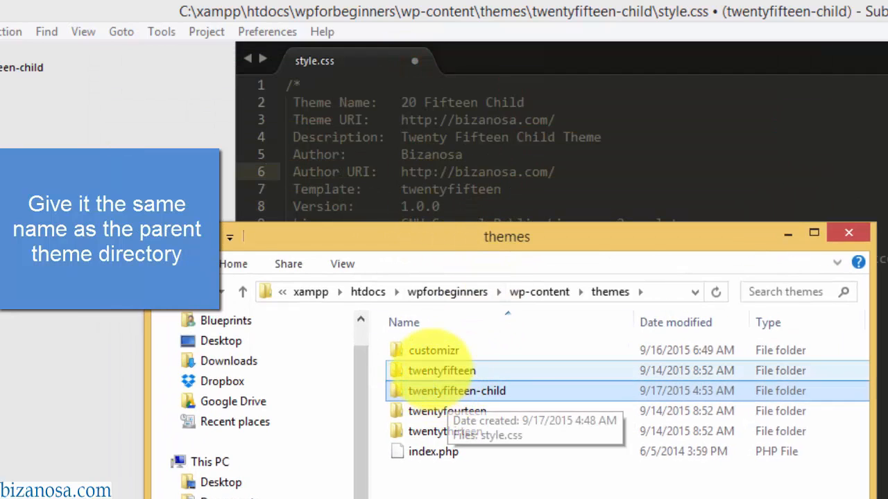
pyautogui.click(435, 369)
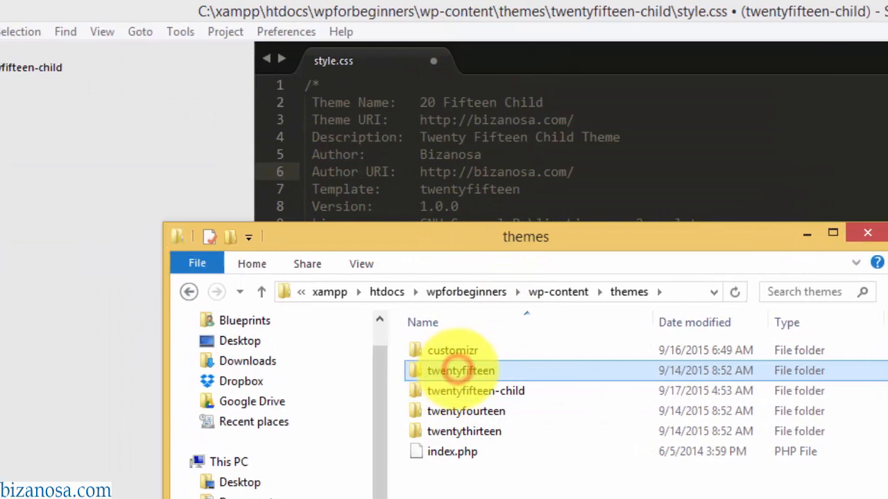
pyautogui.click(534, 190)
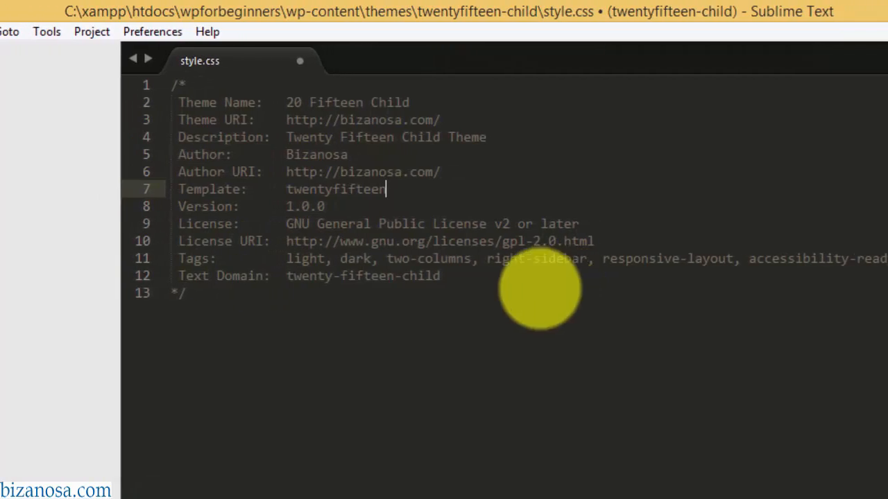
# - Save style.css and create a new functions.php file in the twentyfifteen-child folder
pyautogui.click(326, 291)
pyautogui.hotkey('ctrl', 's')
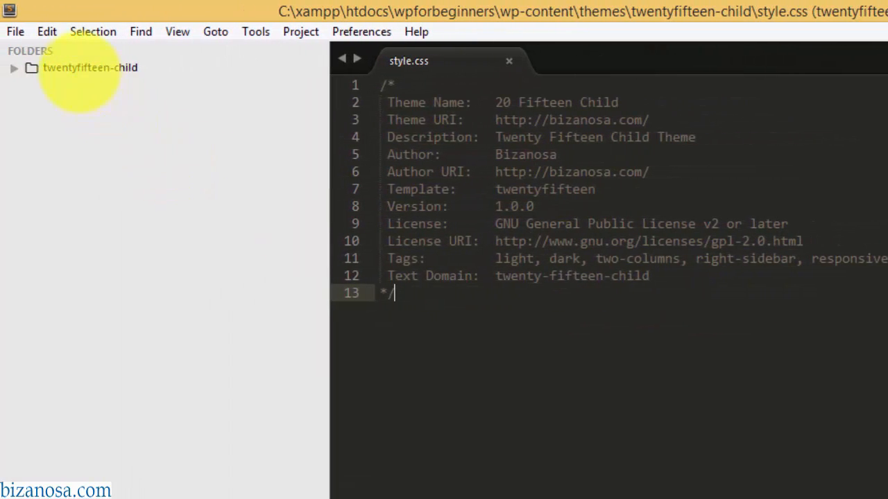
pyautogui.rightClick(75, 67)
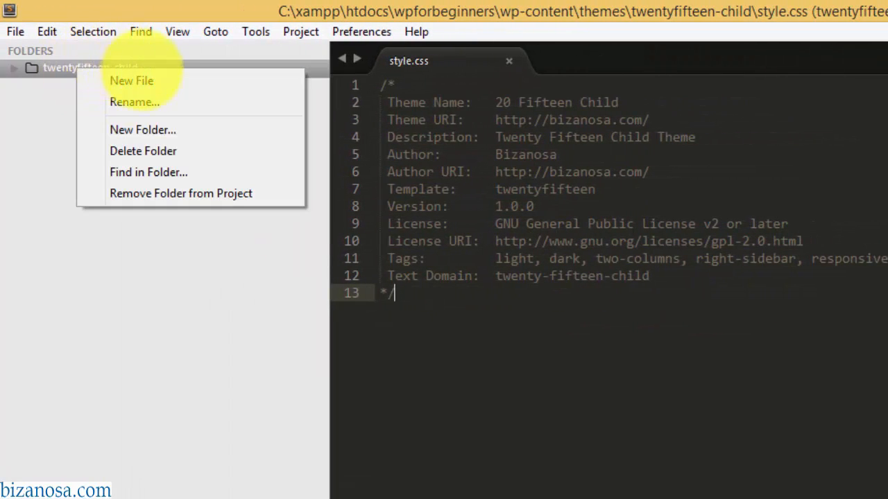
pyautogui.click(132, 81)
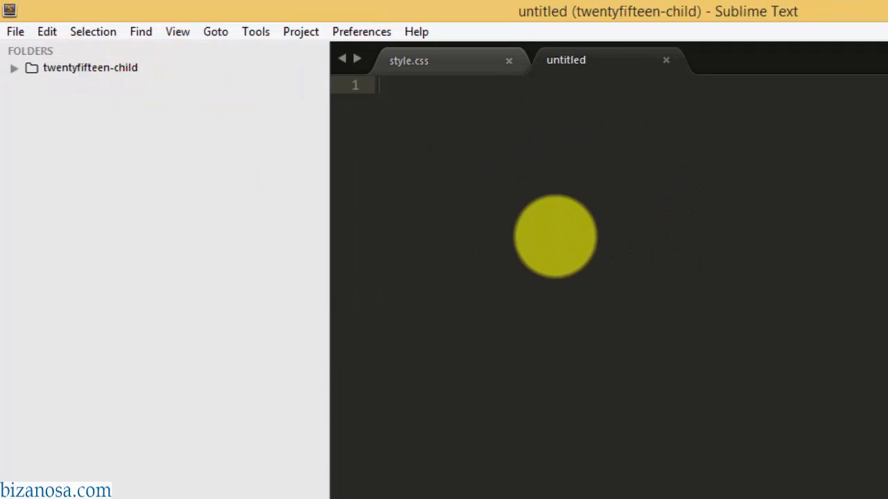
pyautogui.hotkey('ctrl', 's')
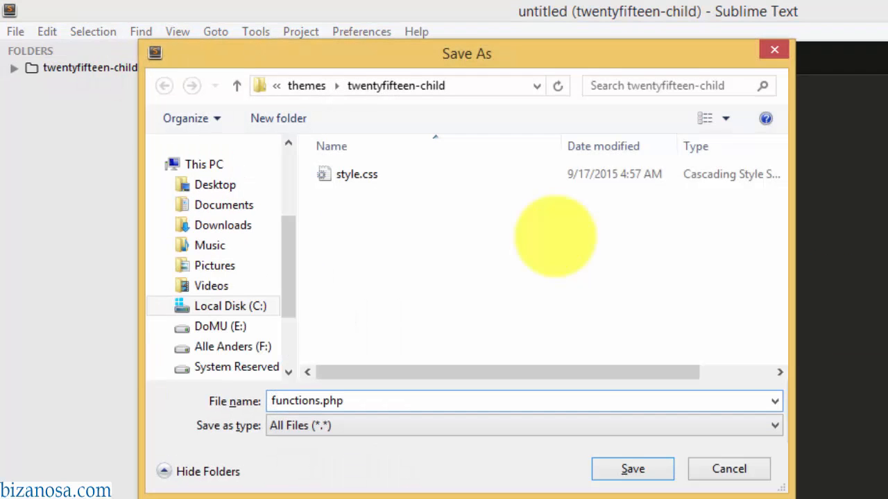
pyautogui.click(628, 466)
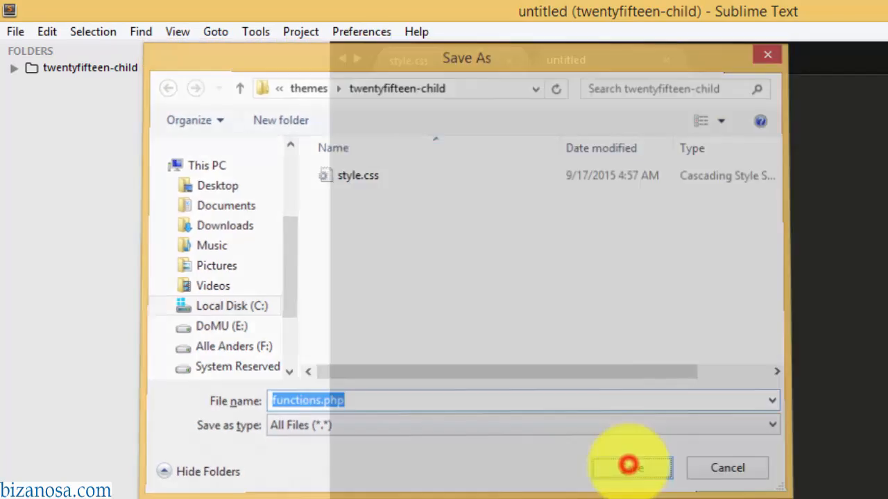
# - Copy the Codex parent-style enqueue snippet into functions.php and save it
pyautogui.hotkey('alt', 'Tab')
pyautogui.click(485, 38)
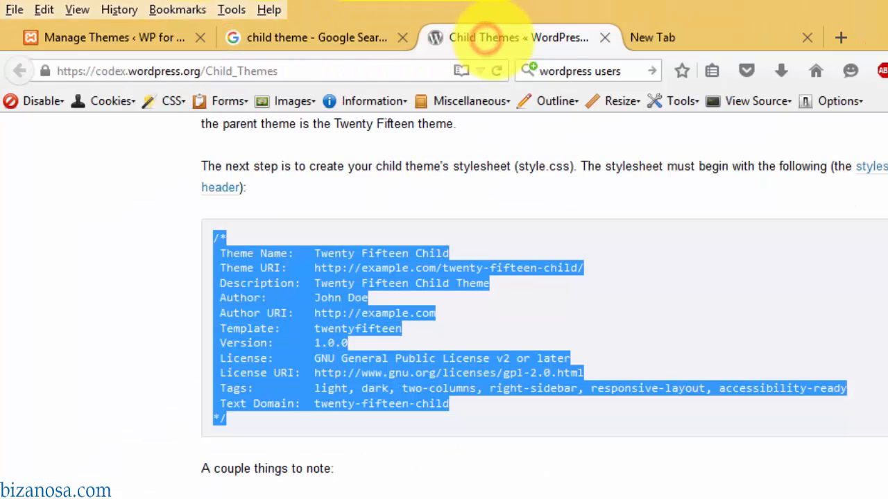
pyautogui.click(474, 391)
pyautogui.scroll(-5, 473, 392)
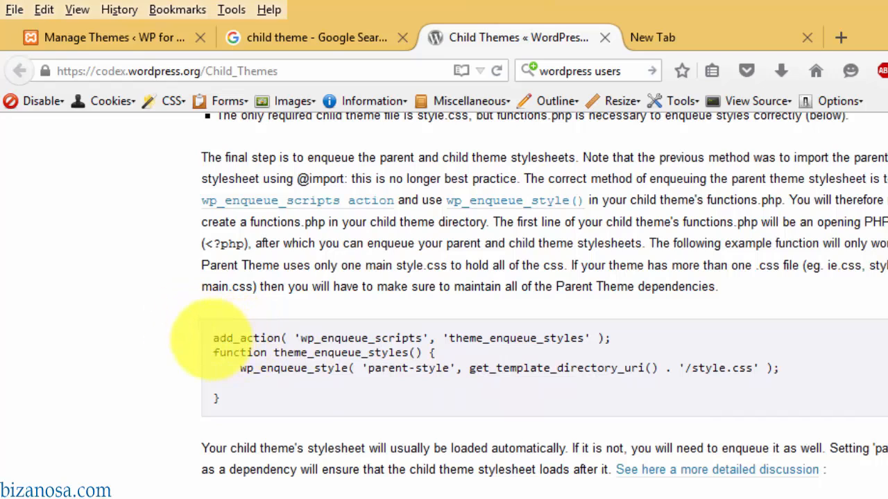
pyautogui.moveTo(213, 337); pyautogui.dragTo(216, 399)
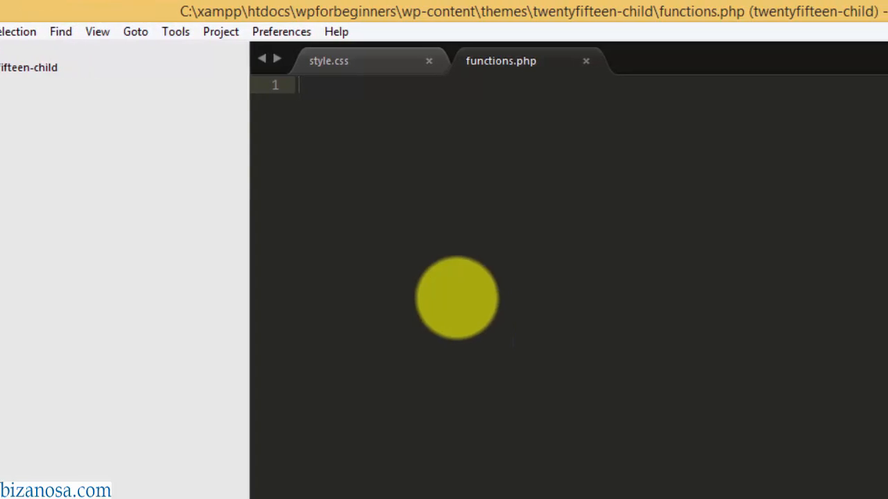
pyautogui.write("add_action( 'wp_enqueue_scripts', 'theme_enqueue_styles' ); function theme_enqueue_styles() { \twp_enqueue_style( 'parent-style', get_template_directory_uri() . '/style.css' );  }")
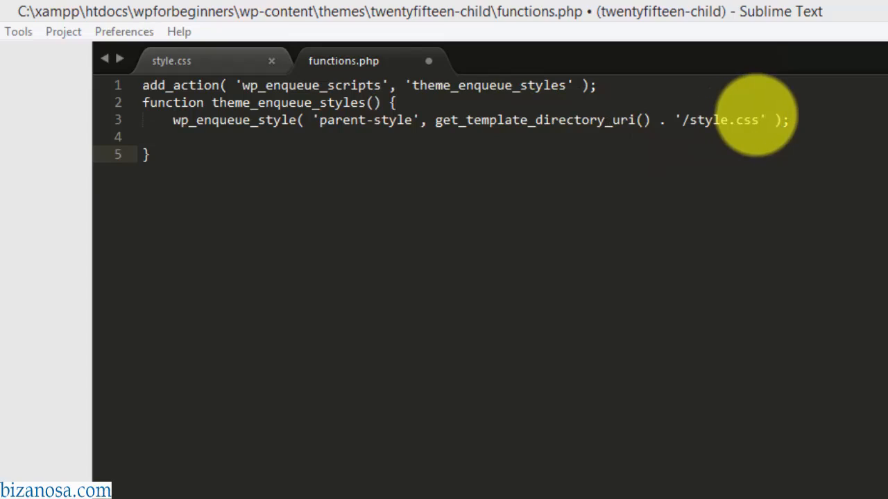
pyautogui.hotkey('ctrl', 's')
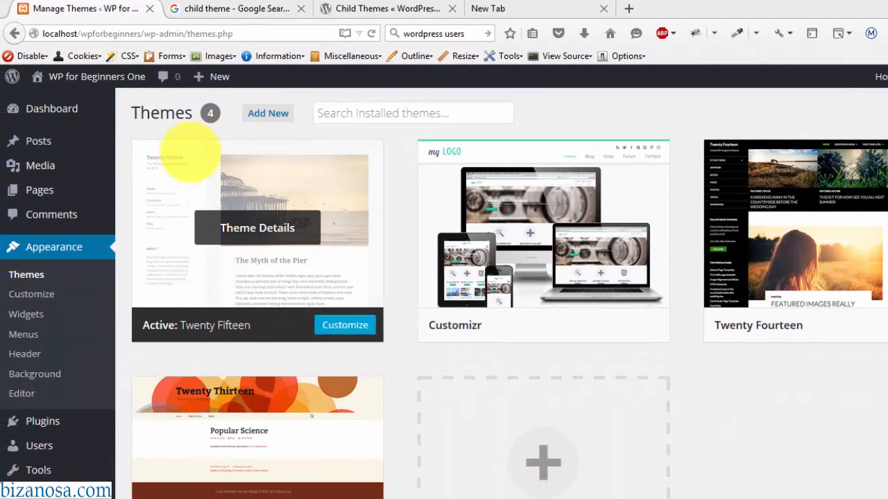
# - Open the Themes page to see 20 Fifteen Child listed among 5 installed themes
pyautogui.click(35, 257)
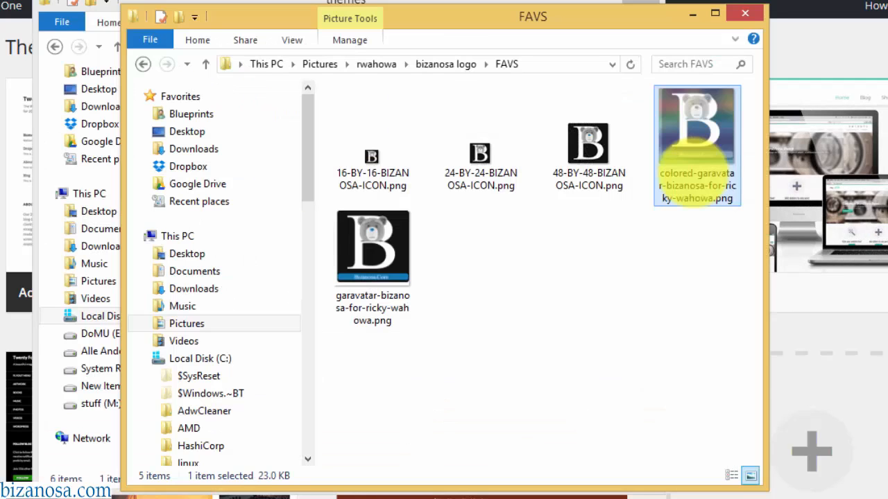
# - Paste the bear B image into the twentyfifteen-child folder and rename it screenshot.png
pyautogui.moveTo(446, 20); pyautogui.dragTo(627, 51)
pyautogui.click(351, 3)
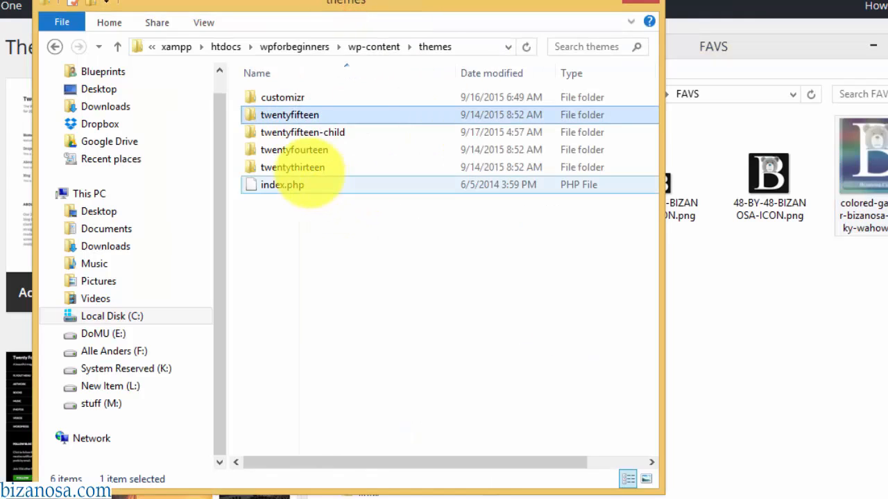
pyautogui.doubleClick(291, 131)
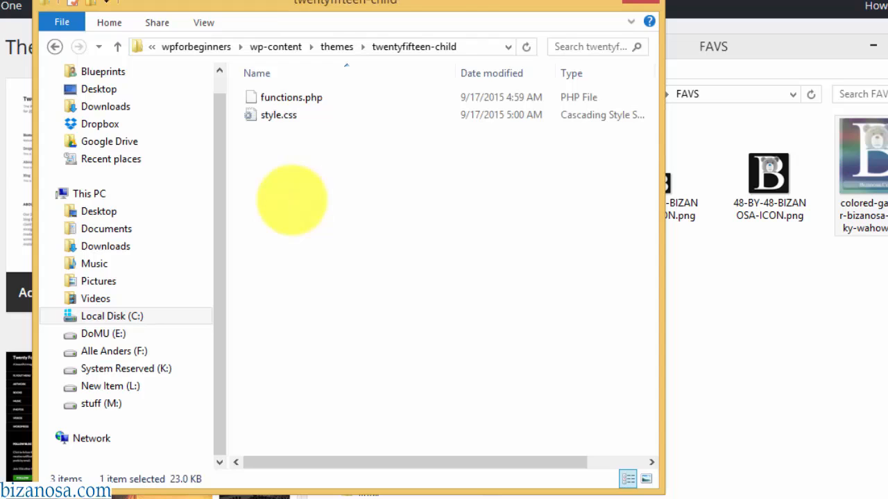
pyautogui.hotkey('ctrl', 'v')
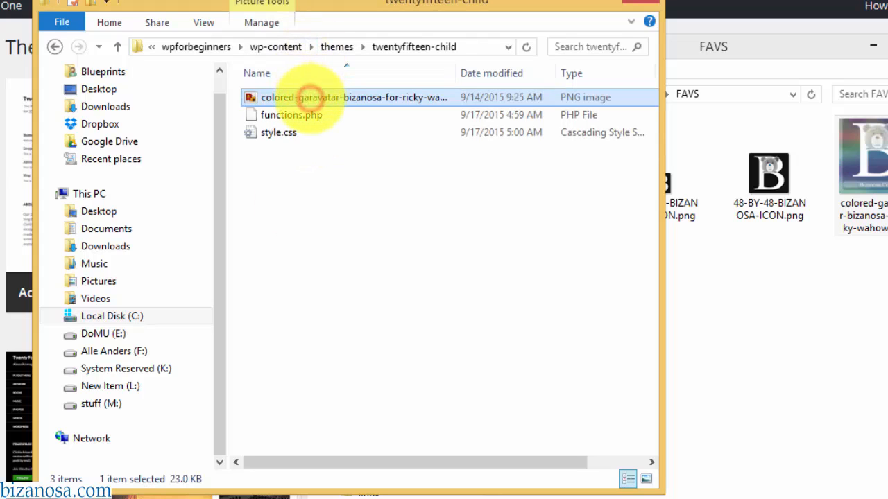
pyautogui.click(310, 97)
pyautogui.write('screenshot.png')
pyautogui.press('Return')
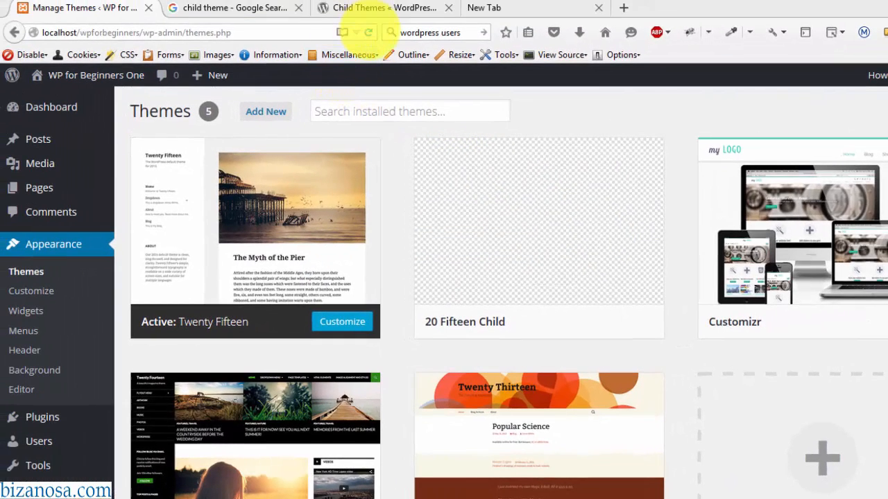
# - Reload the Themes list and activate 20 Fifteen Child, now showing its bear B screenshot
pyautogui.click(367, 32)
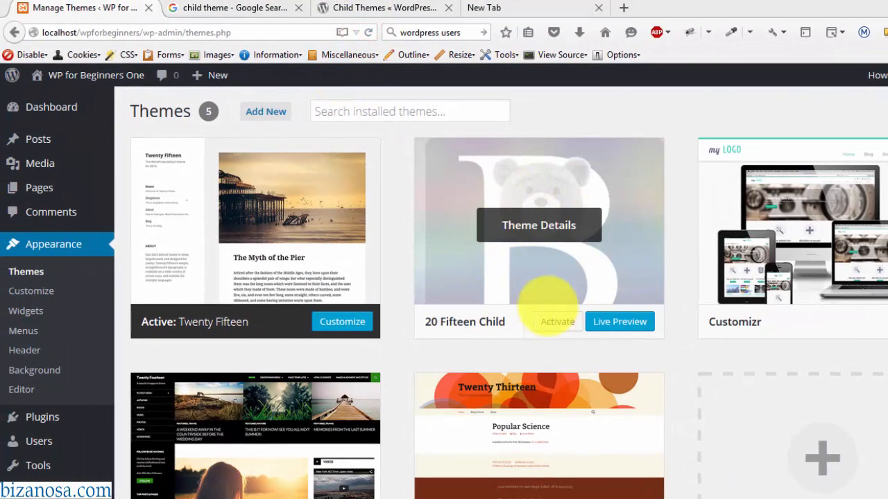
pyautogui.click(557, 322)
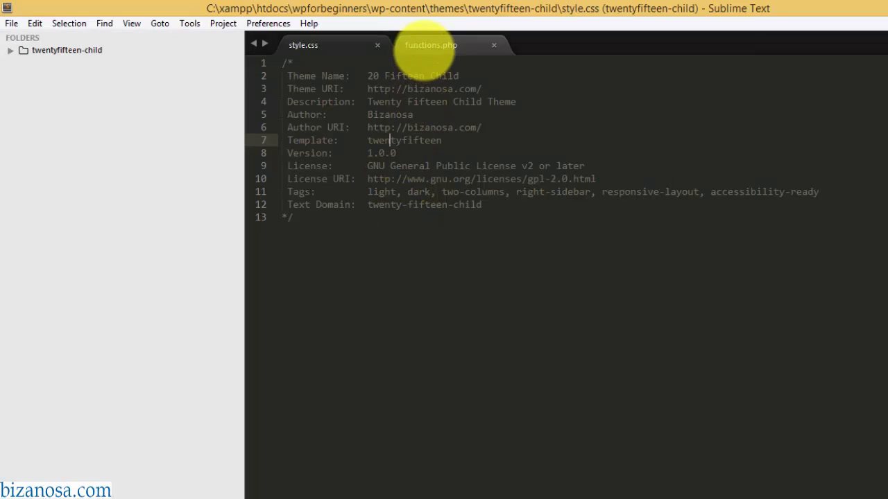
pyautogui.click(423, 46)
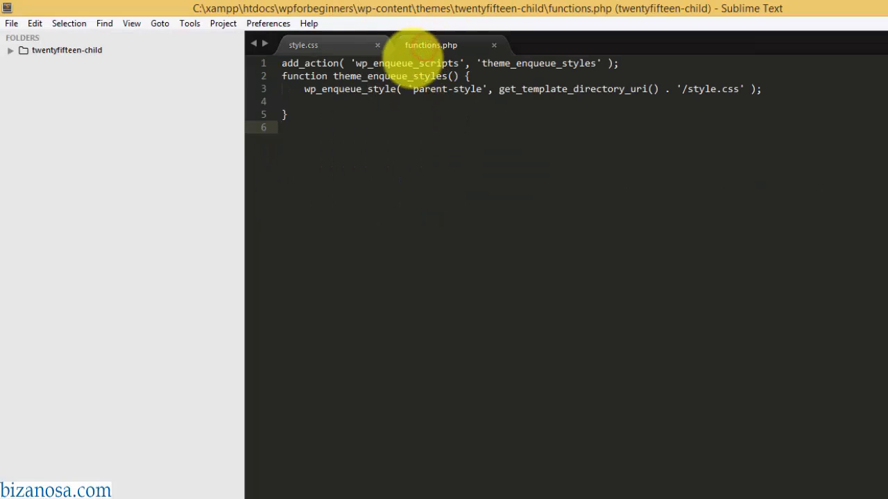
# - Insert an opening <?php tag as the first line of functions.php
pyautogui.click(282, 63)
pyautogui.press('Return')
pyautogui.press('Up')
pyautogui.write('<')
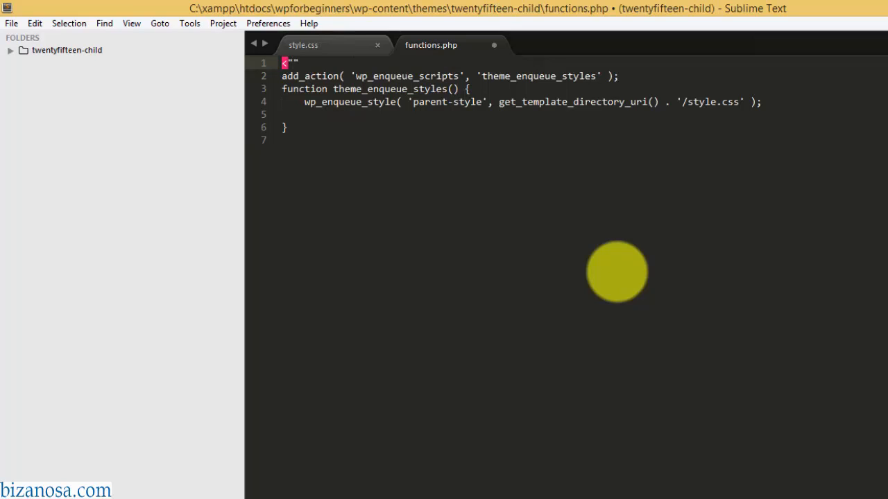
pyautogui.write('?php')
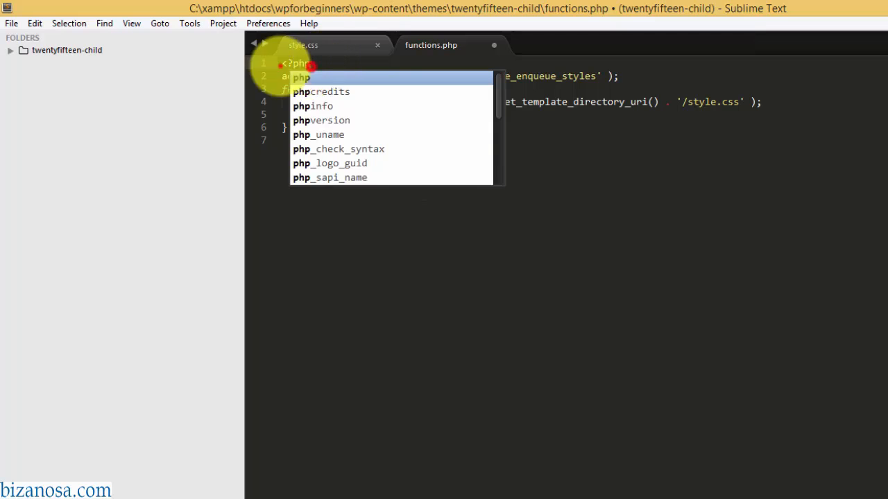
pyautogui.click(310, 65)
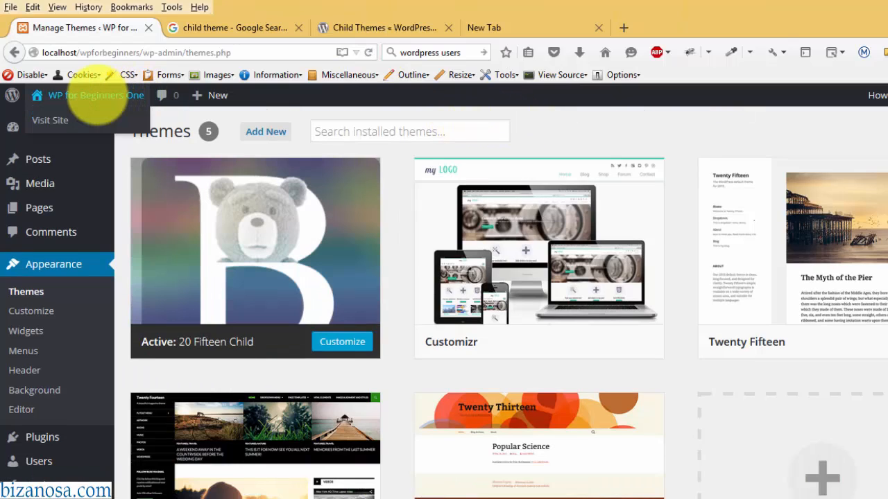
# - Open the live WP for Beginners One site in a new tab and scroll through it
pyautogui.rightClick(98, 97)
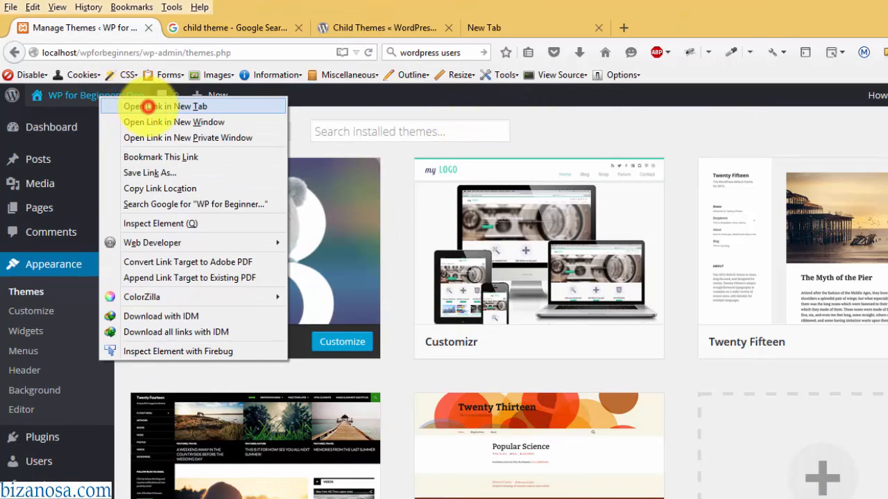
pyautogui.click(148, 106)
pyautogui.scroll(-8, 444, 298)
pyautogui.moveTo(885, 265); pyautogui.dragTo(871, 79)
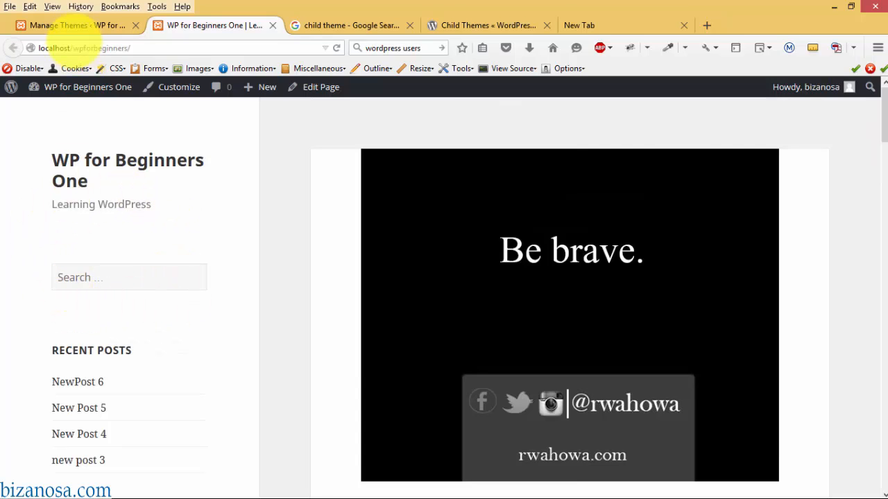
# - In the customizer, assign Main menu to Primary and Social links to Social Links Menu, then publish
pyautogui.click(178, 87)
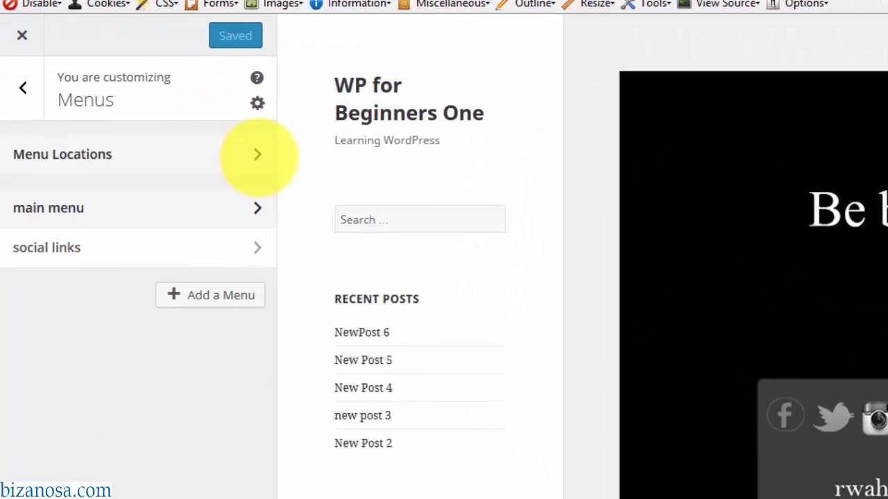
pyautogui.click(273, 151)
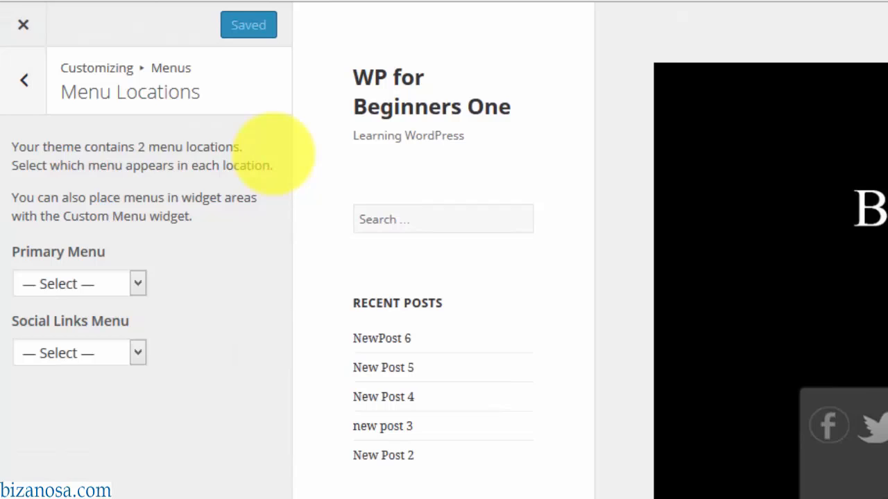
pyautogui.click(138, 283)
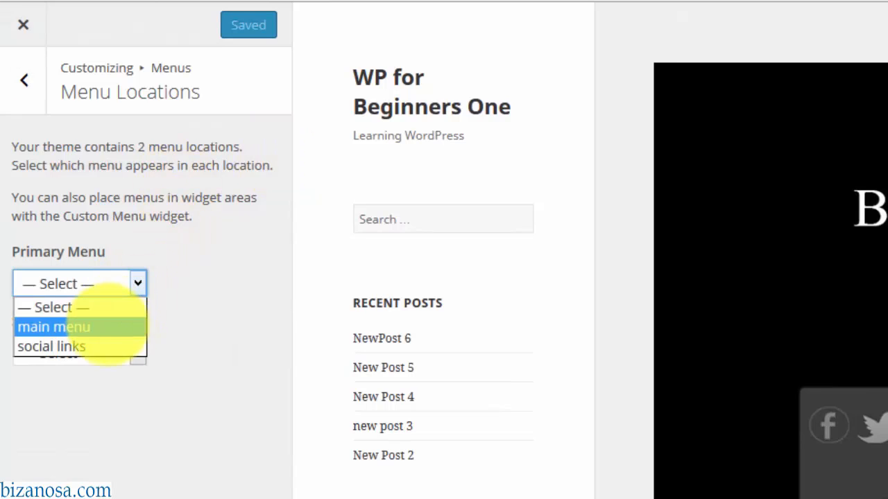
pyautogui.click(120, 325)
pyautogui.click(133, 349)
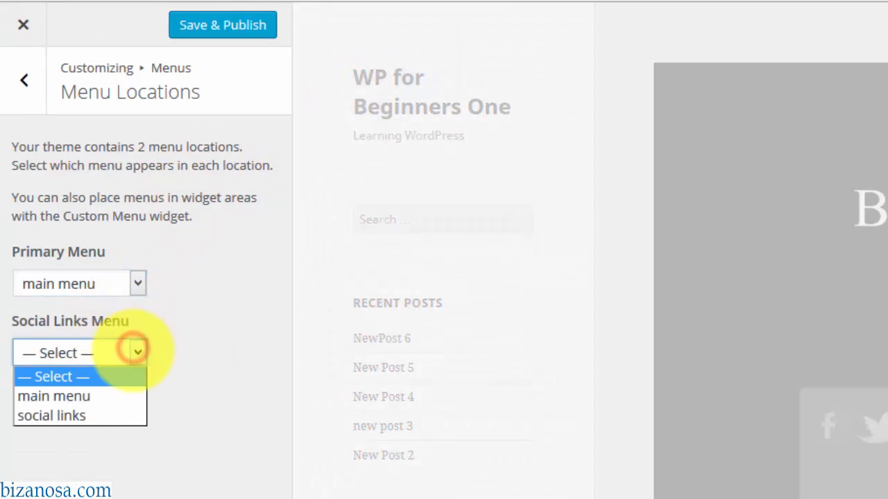
pyautogui.click(98, 414)
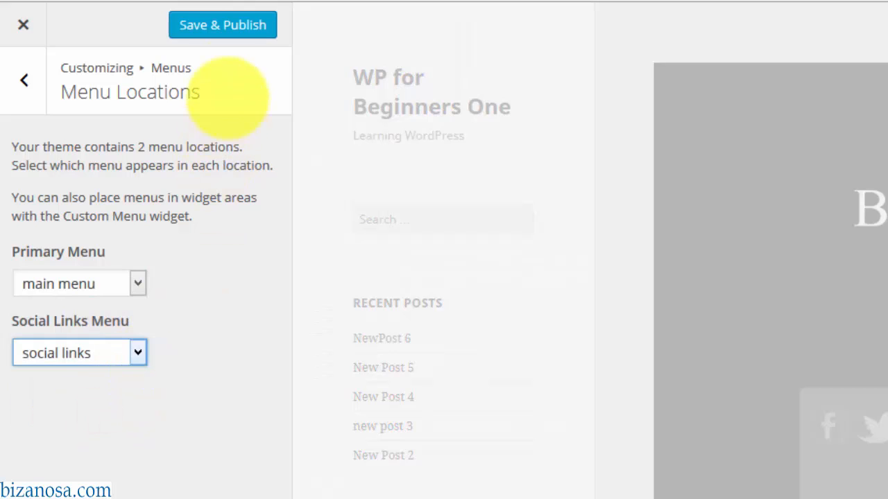
pyautogui.click(222, 27)
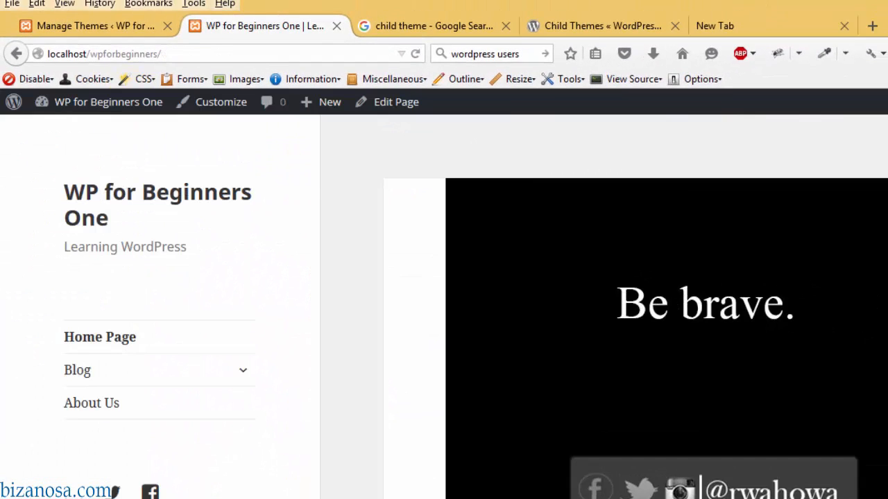
pyautogui.hotkey('alt', 'Tab')
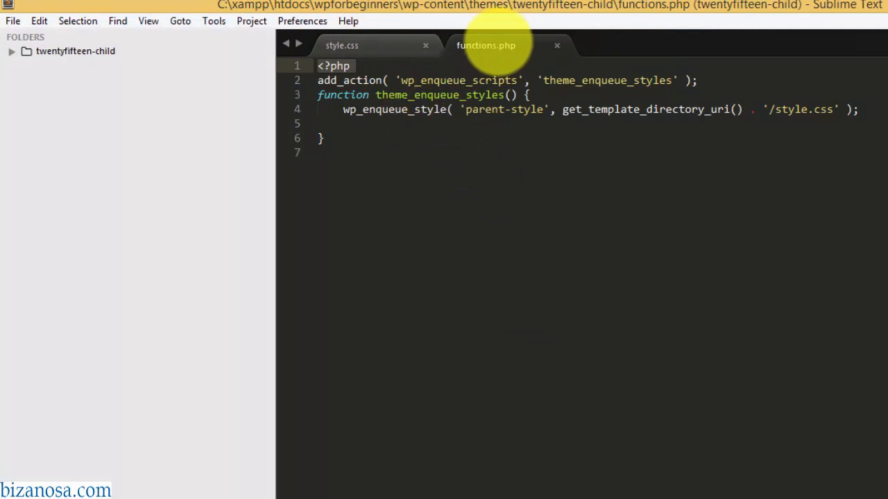
# - Browse the parent twentyfifteen folder, then open twentyfifteen-child to see its header.php copy
pyautogui.hotkey('alt', 'Tab')
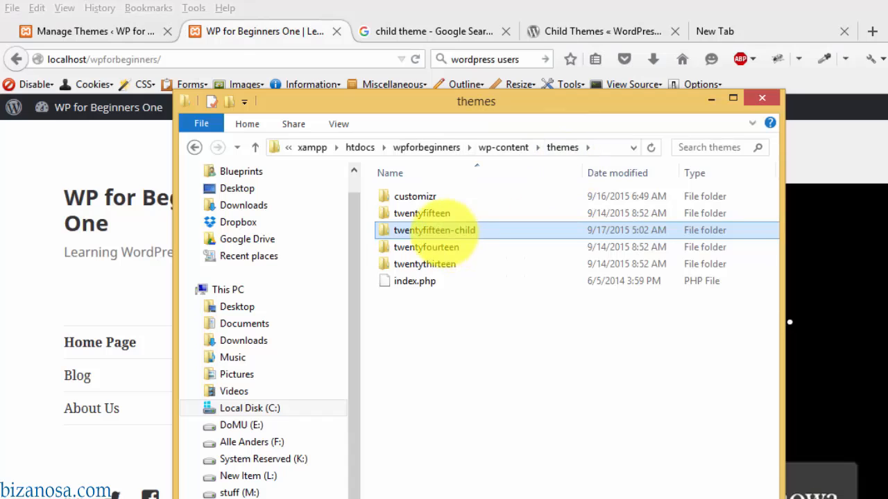
pyautogui.doubleClick(421, 213)
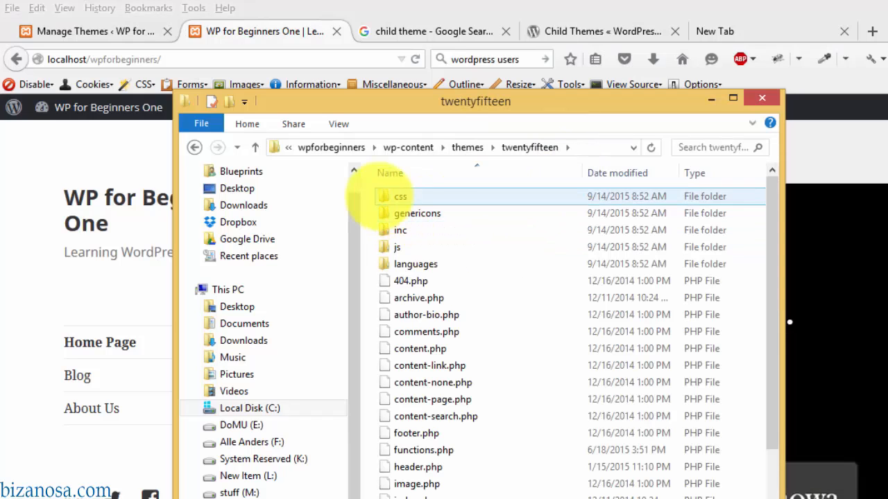
pyautogui.scroll(-2, 416, 364)
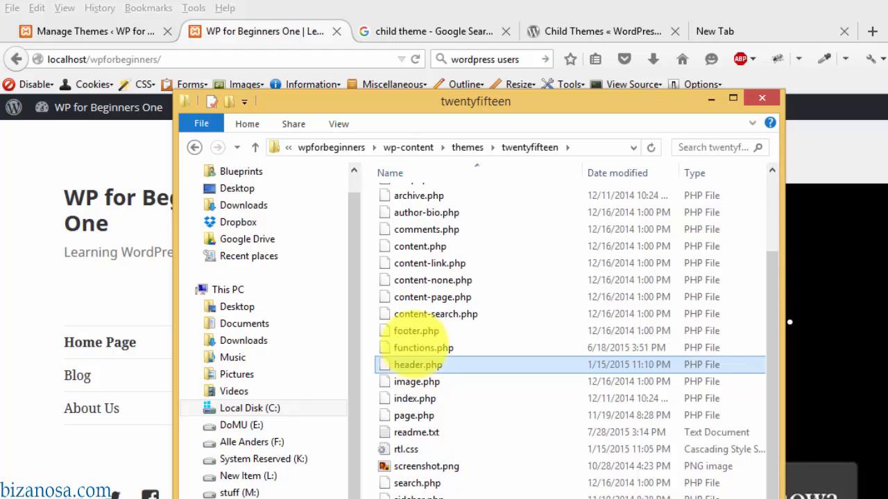
pyautogui.click(467, 147)
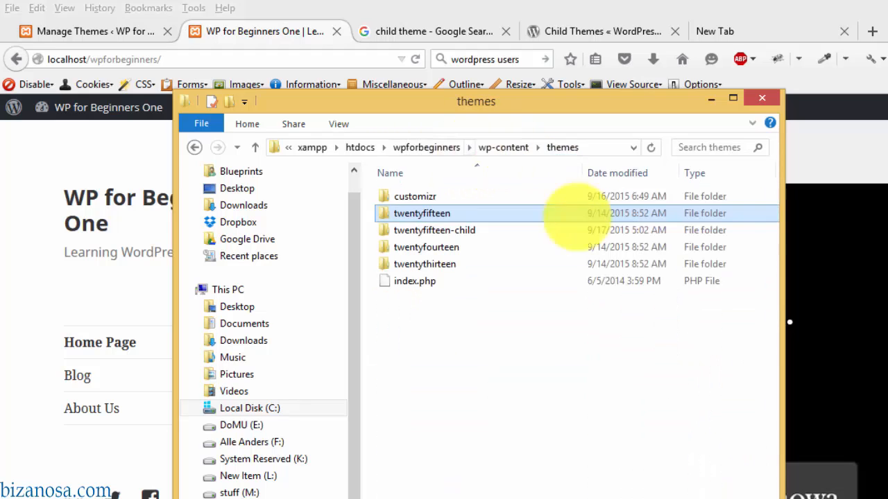
pyautogui.doubleClick(426, 229)
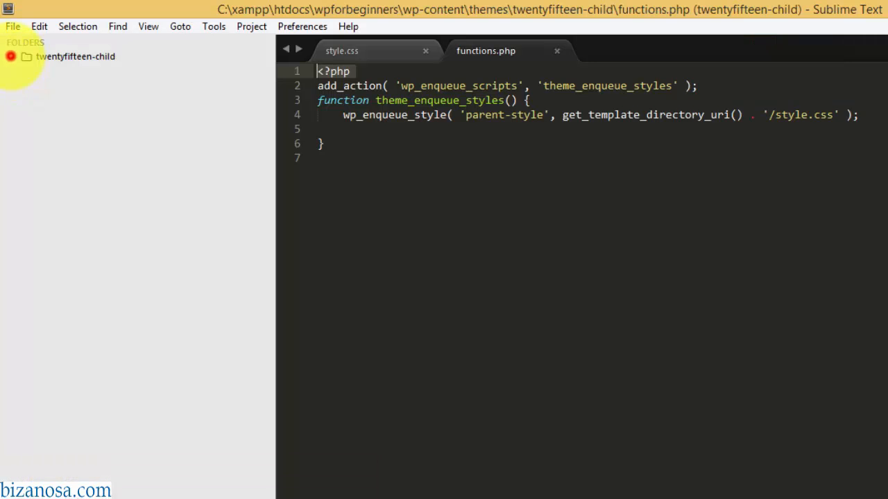
# - Open the child header.php and add a test <h1> heading right after the body tag
pyautogui.click(11, 56)
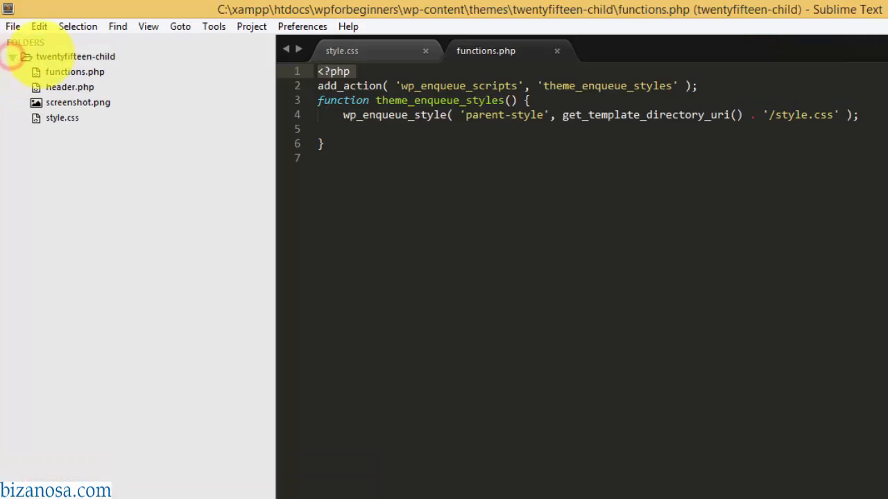
pyautogui.click(66, 87)
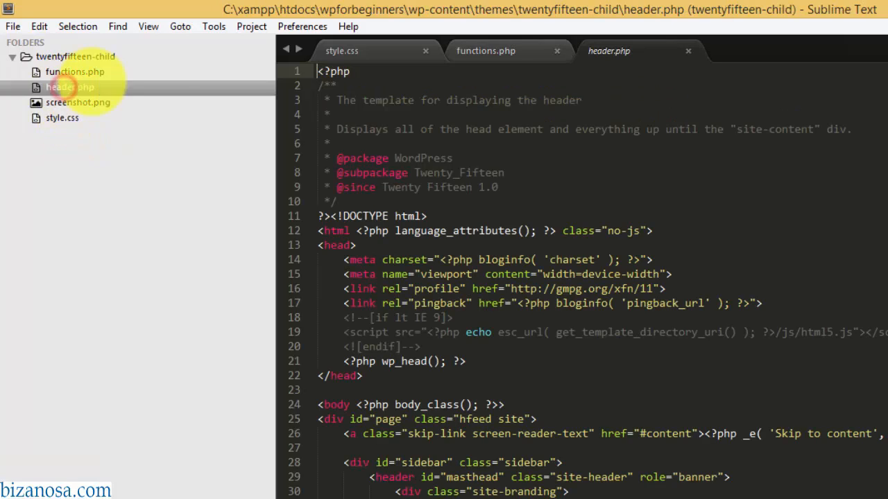
pyautogui.moveTo(867, 170); pyautogui.dragTo(865, 279)
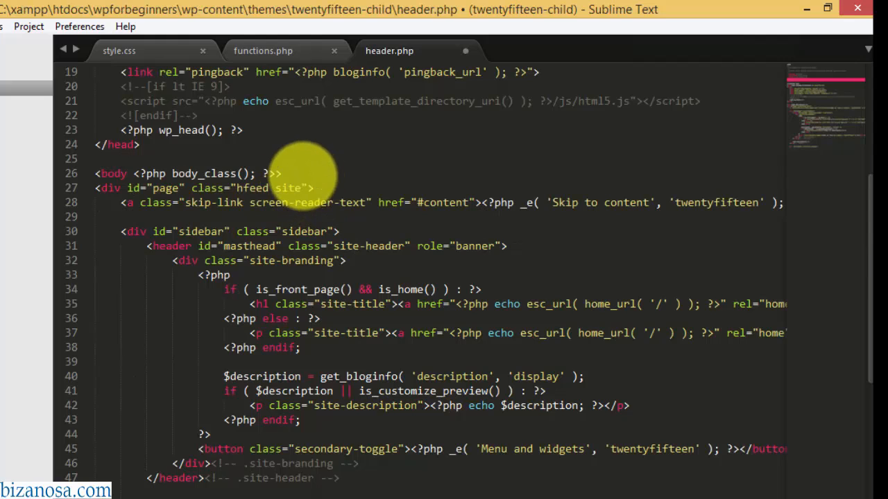
pyautogui.click(303, 175)
pyautogui.press('Return')
pyautogui.write('<h1')
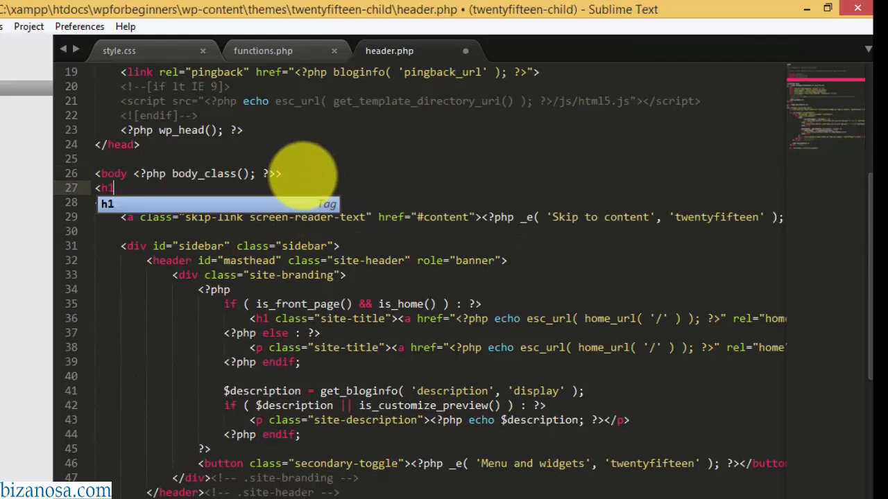
pyautogui.write('>')
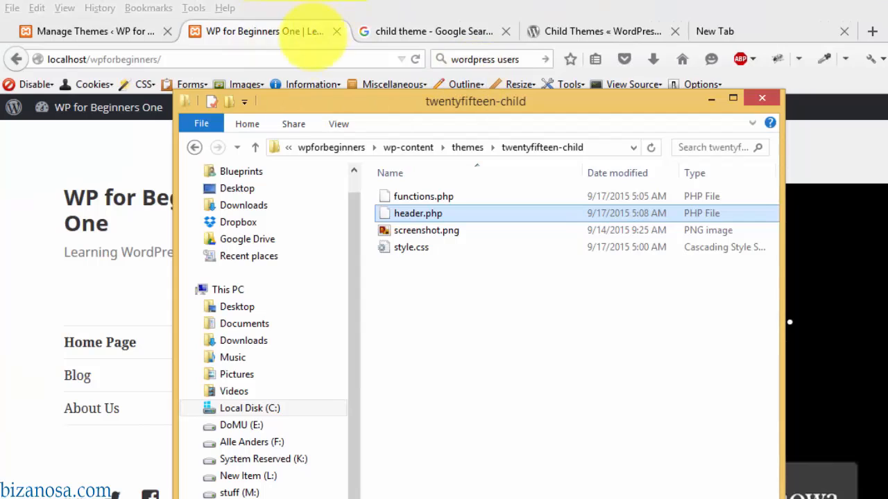
# - Reload the site in the browser to check the test heading appears
pyautogui.click(279, 31)
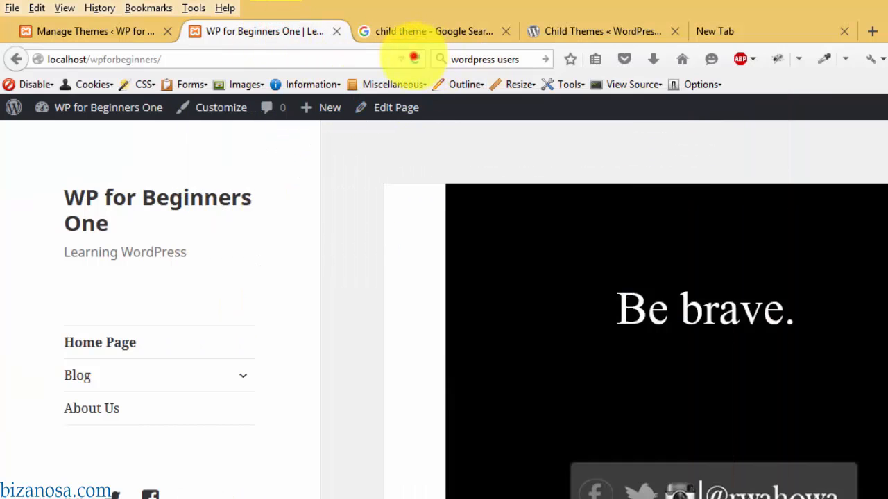
pyautogui.click(414, 58)
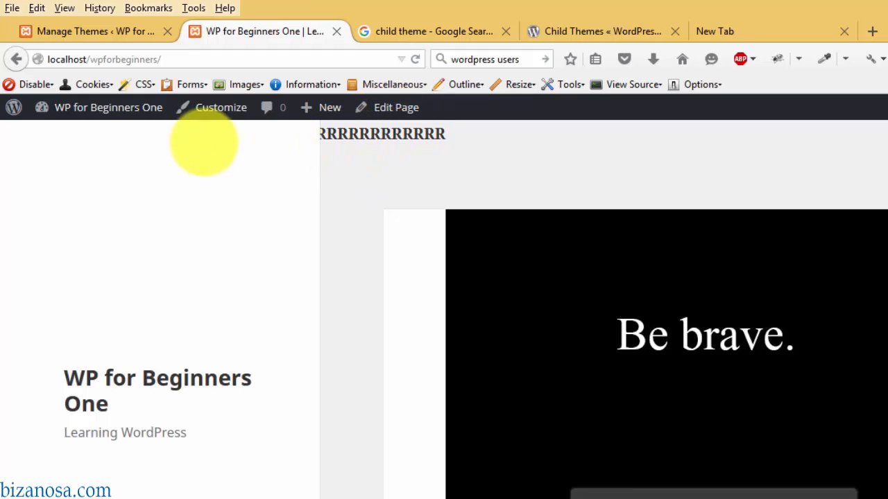
pyautogui.hotkey('alt', 'Tab')
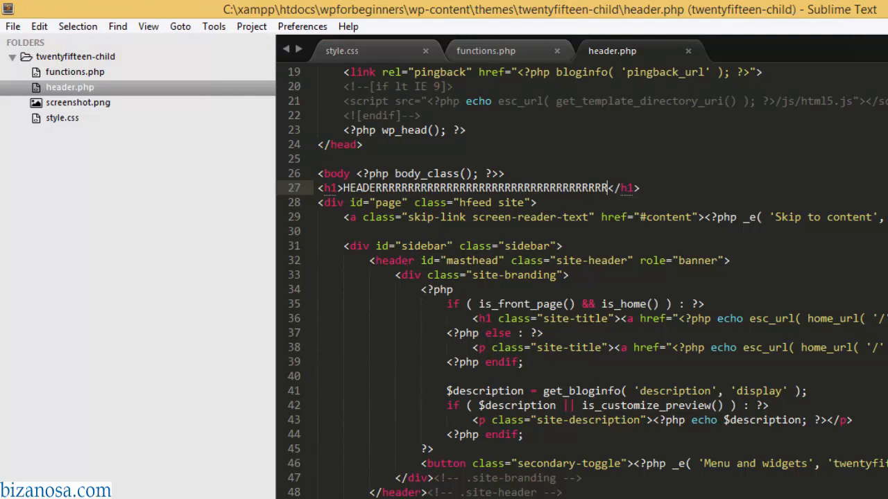
pyautogui.click(192, 498)
pyautogui.click(281, 486)
pyautogui.click(466, 143)
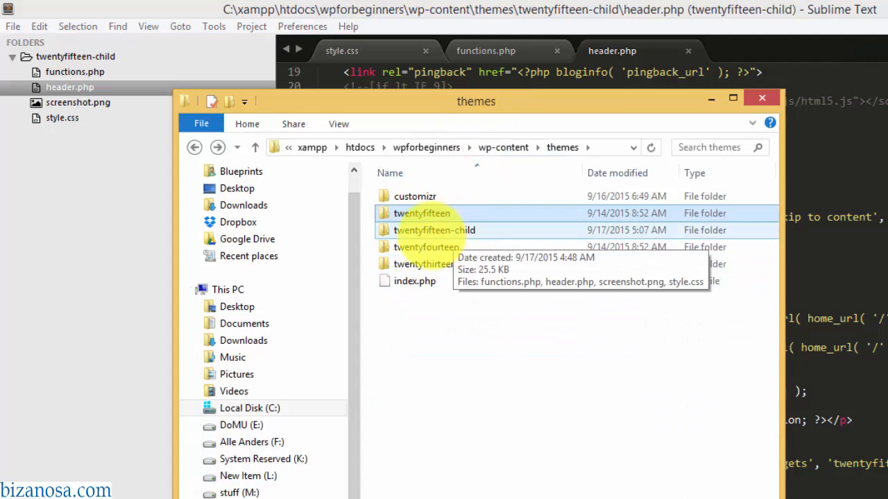
# - Delete the test HEADERRRR heading from line 27 of header.php and save
pyautogui.click(851, 149)
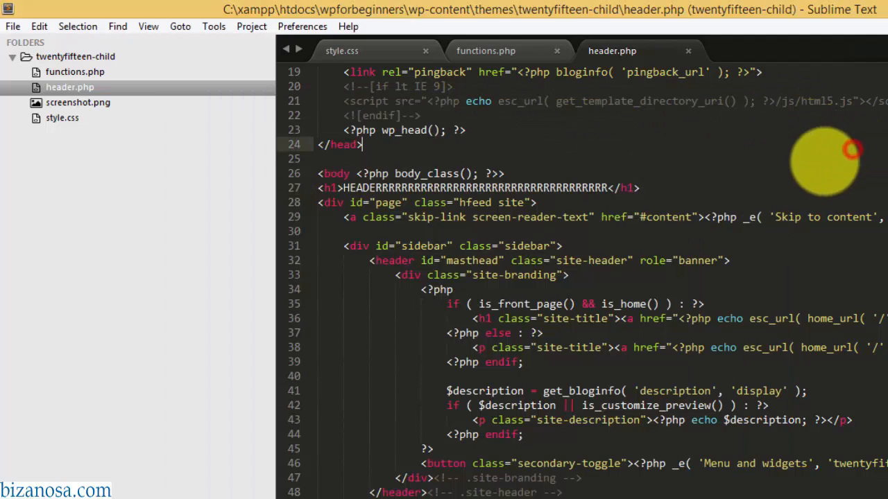
pyautogui.moveTo(660, 188); pyautogui.dragTo(318, 188)
pyautogui.press('BackSpace')
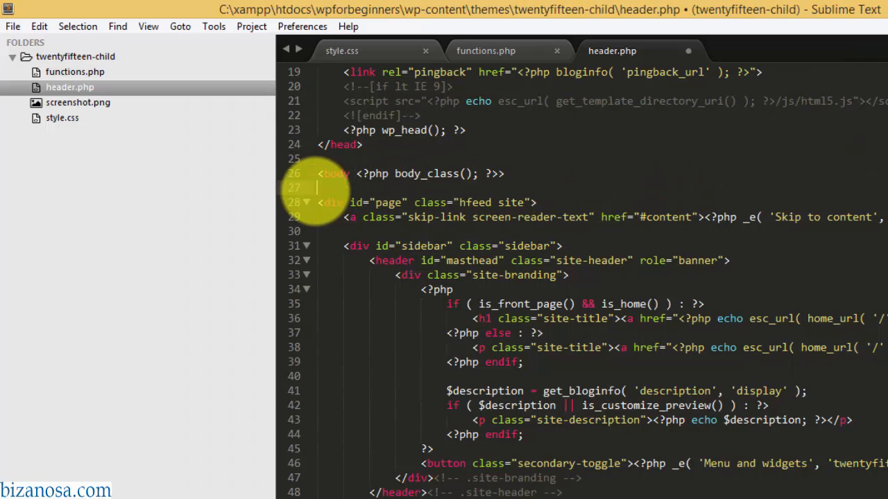
pyautogui.hotkey('ctrl', 's')
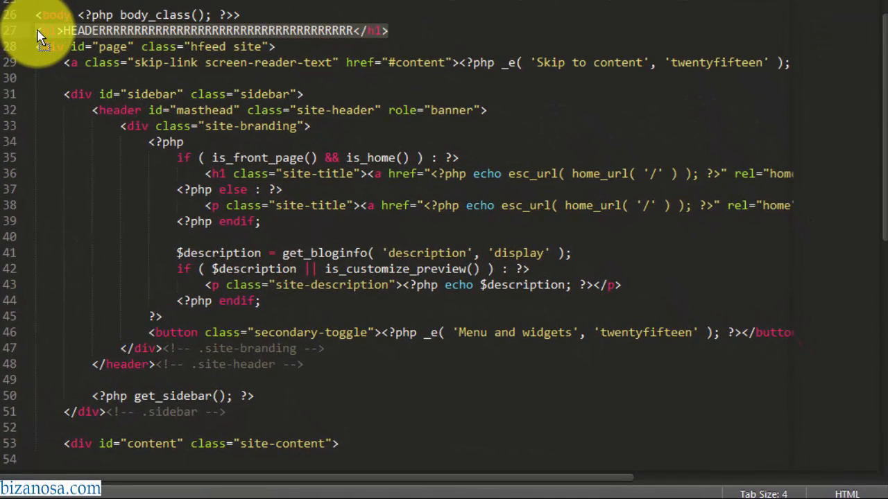
pyautogui.press('BackSpace')
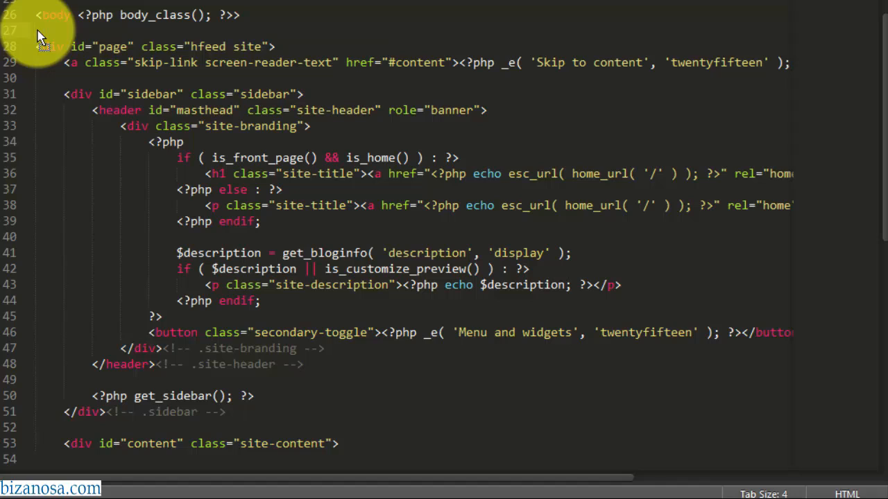
pyautogui.hotkey('ctrl', 's')
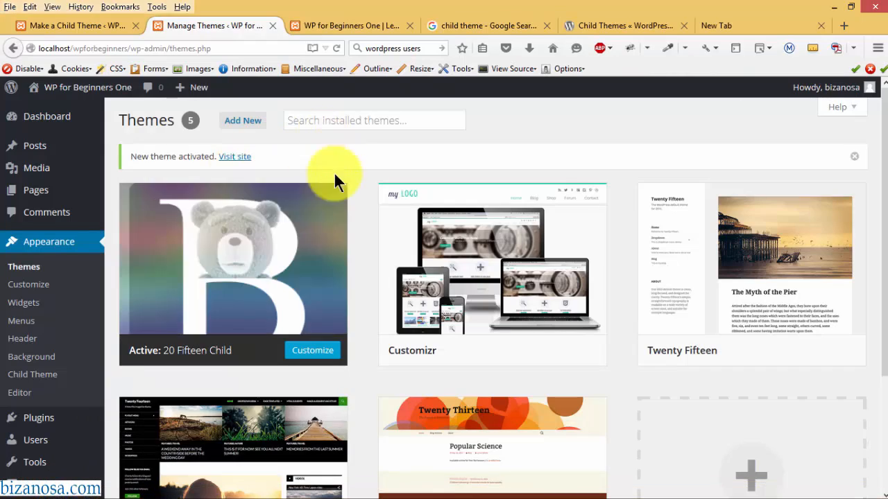
# - Close the Make a Child Theme tab and search Add Plugins for 'One-Click Child Theme', already installed
pyautogui.click(135, 26)
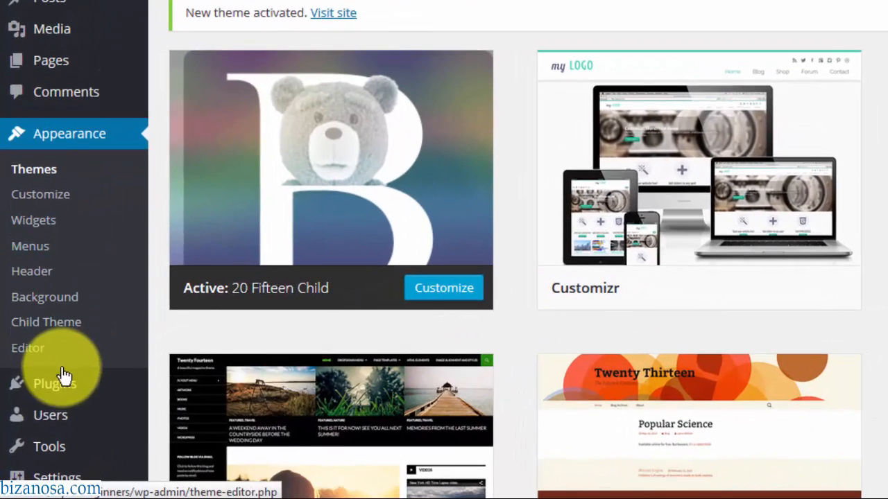
pyautogui.moveTo(44, 409)
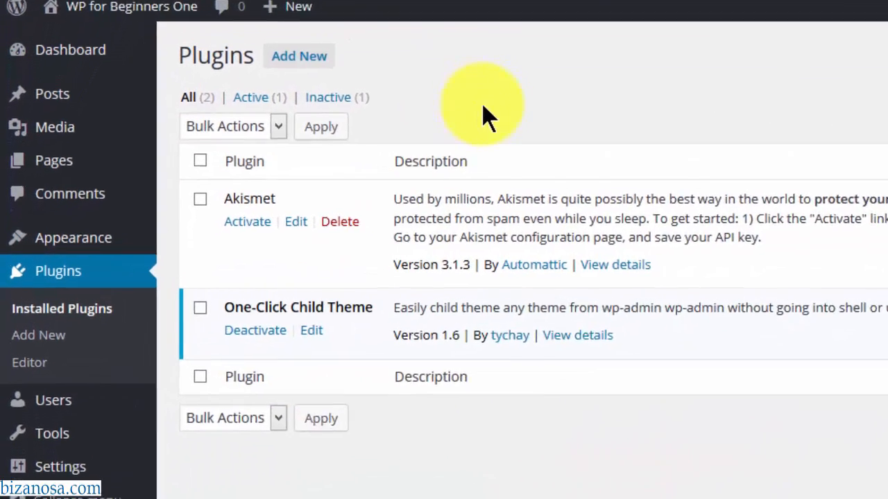
pyautogui.click(325, 43)
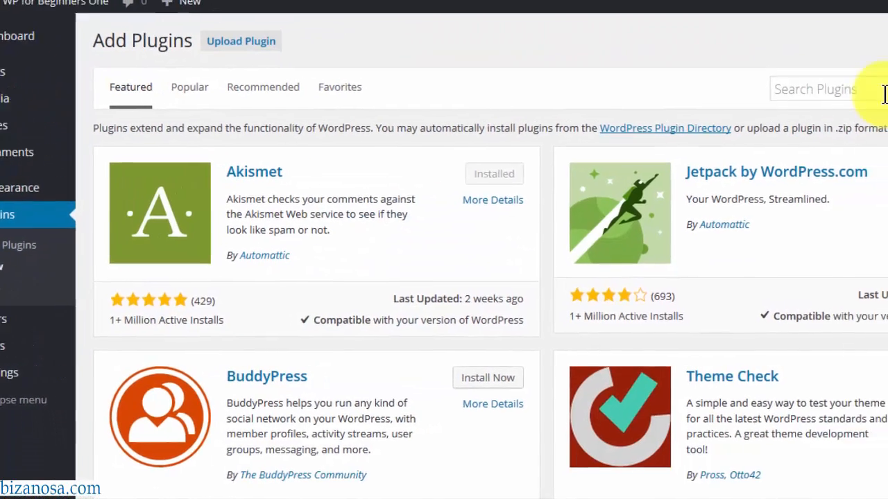
pyautogui.click(879, 90)
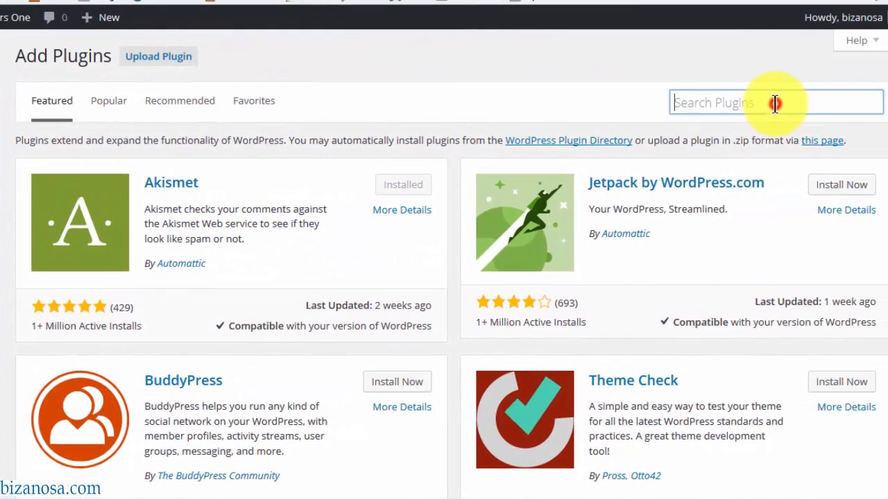
pyautogui.press('Return')
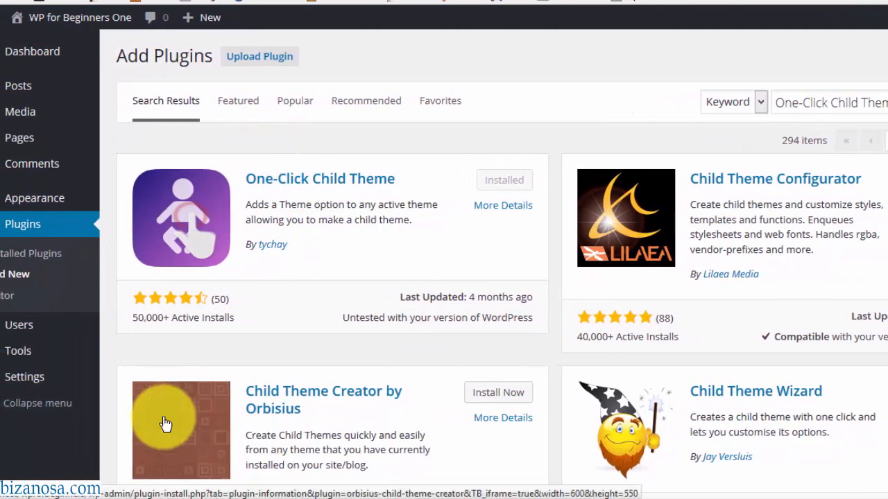
# - Delete the twentyfifteen-child folder from the themes folder, sending it to the Recycle Bin
pyautogui.moveTo(68, 489)
pyautogui.click(255, 437)
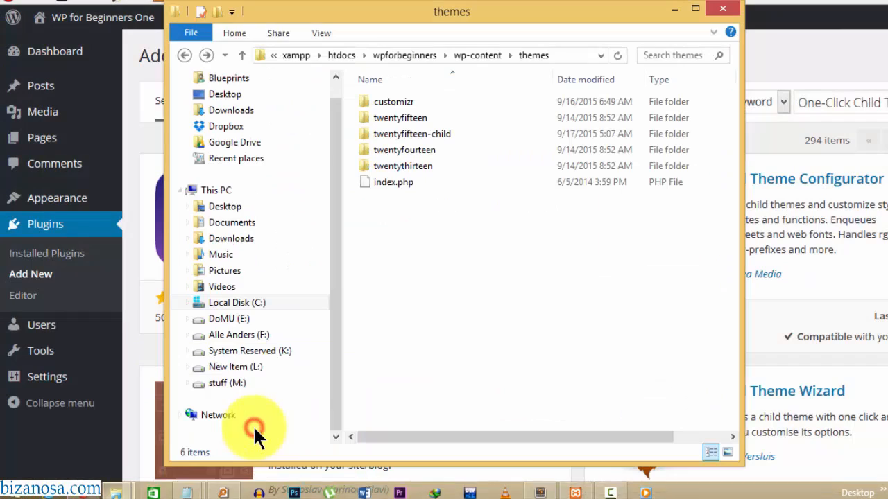
pyautogui.click(416, 127)
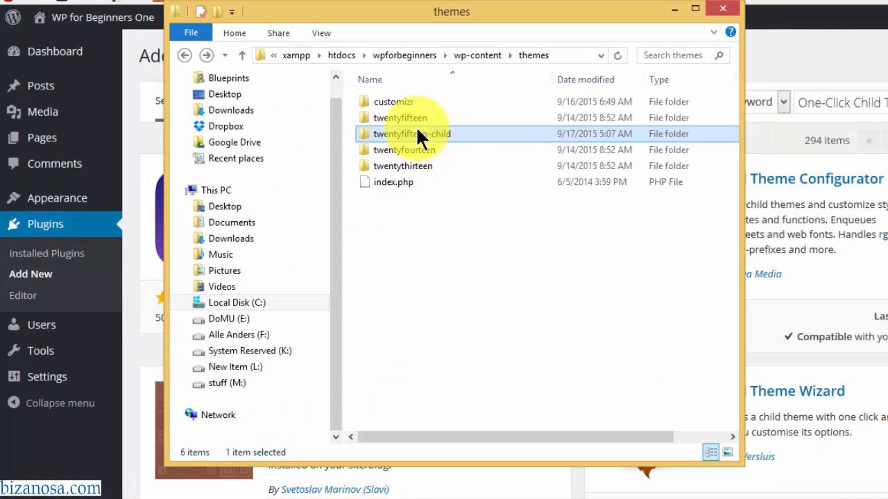
pyautogui.press('Delete')
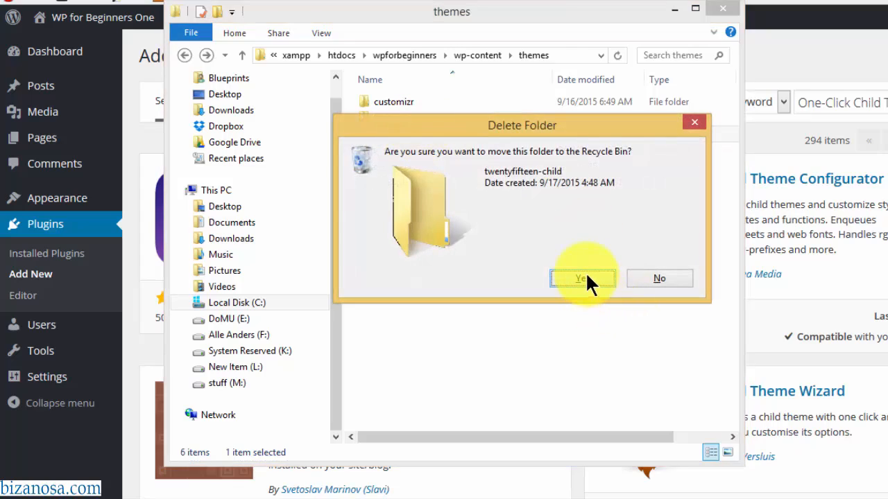
pyautogui.click(586, 271)
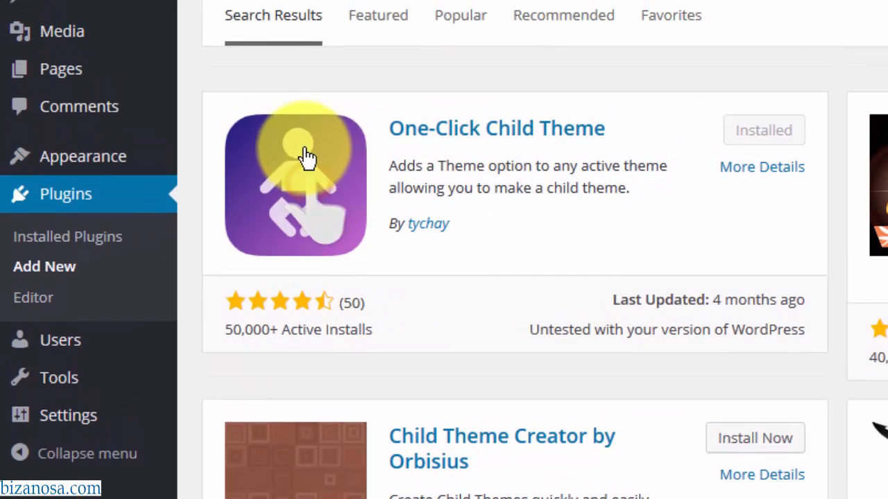
# - Open the One-Click Child Theme plugin's Child Theme page under Appearance
pyautogui.moveTo(94, 171)
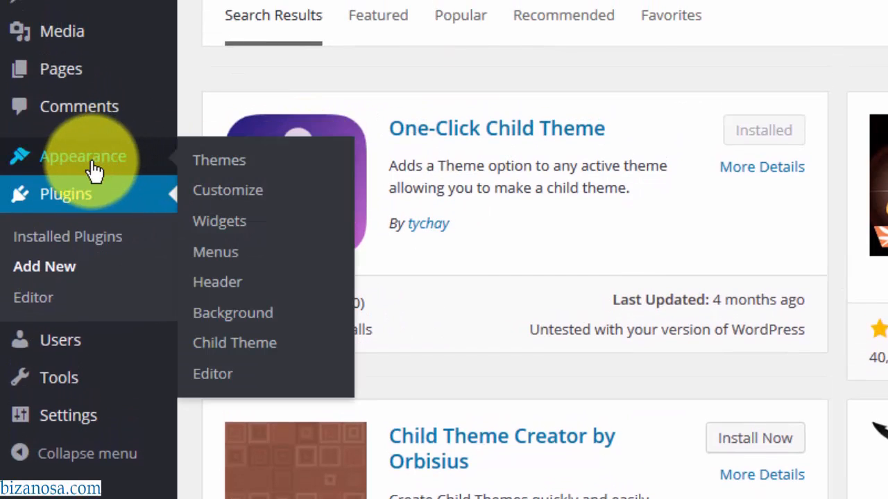
pyautogui.click(223, 345)
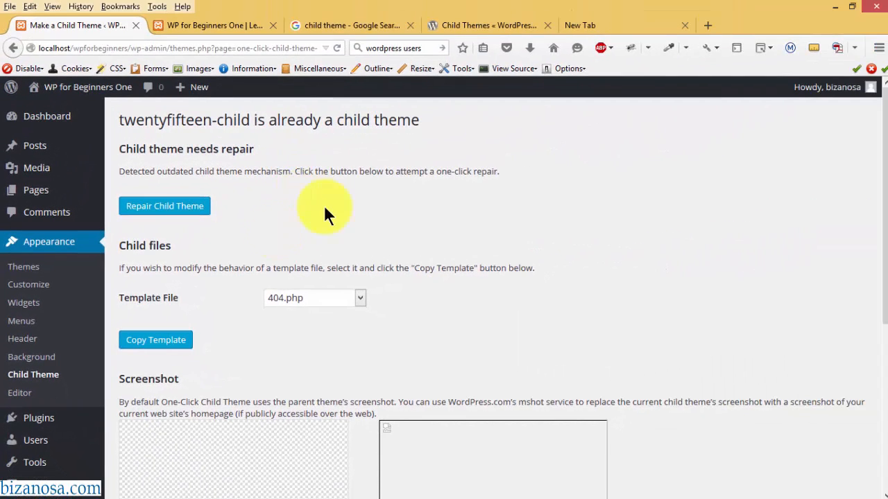
pyautogui.moveTo(879, 193); pyautogui.dragTo(875, 148)
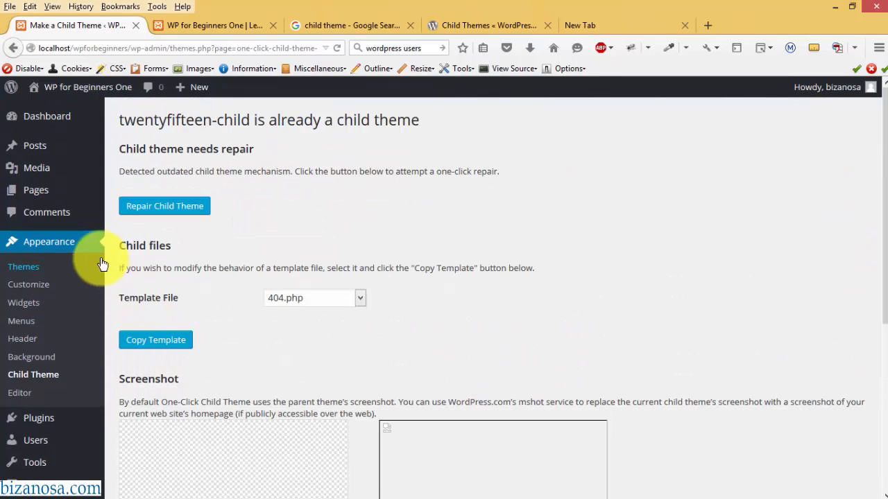
# - Reload Themes in a new tab so Twenty Fifteen is active, then reload the Child Theme page
pyautogui.rightClick(64, 242)
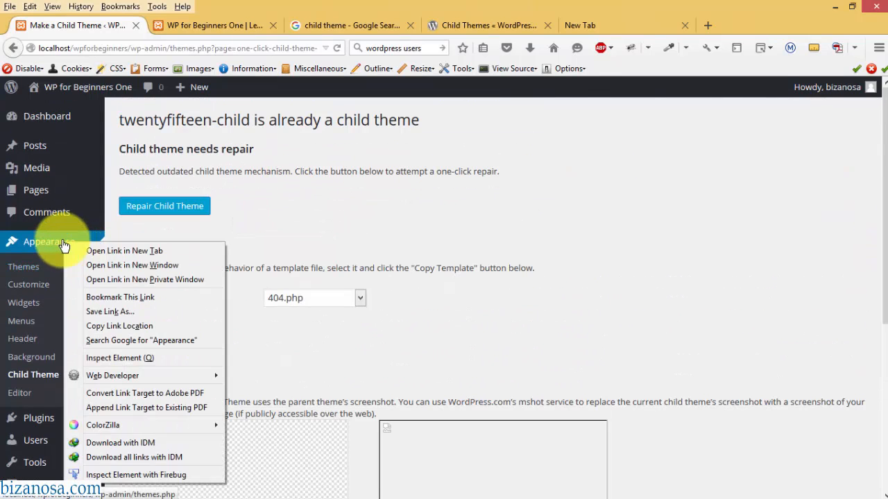
pyautogui.click(118, 251)
pyautogui.click(217, 24)
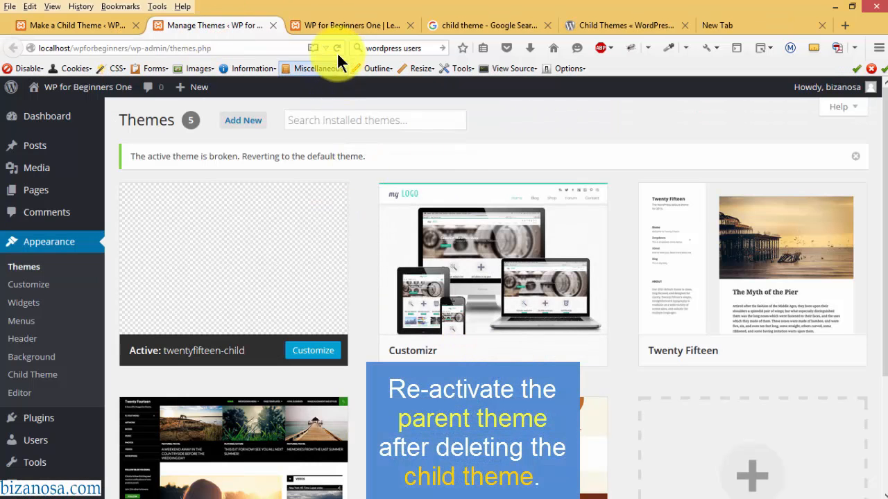
pyautogui.click(336, 48)
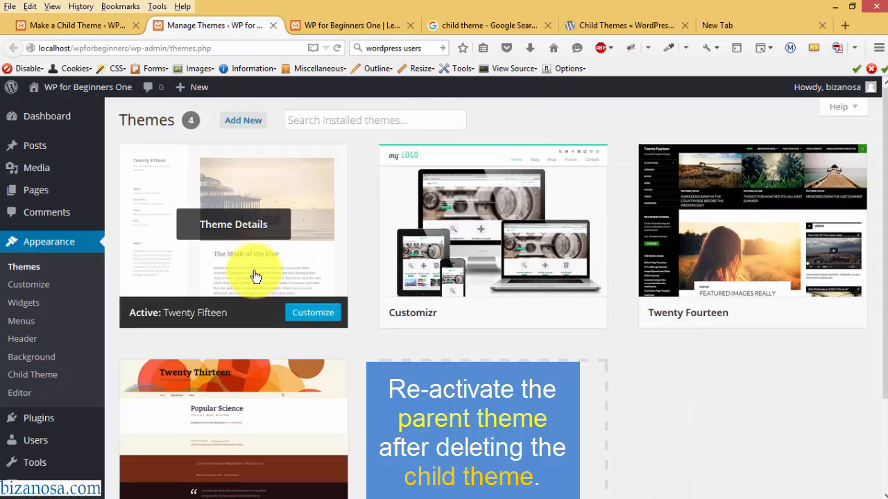
pyautogui.click(94, 30)
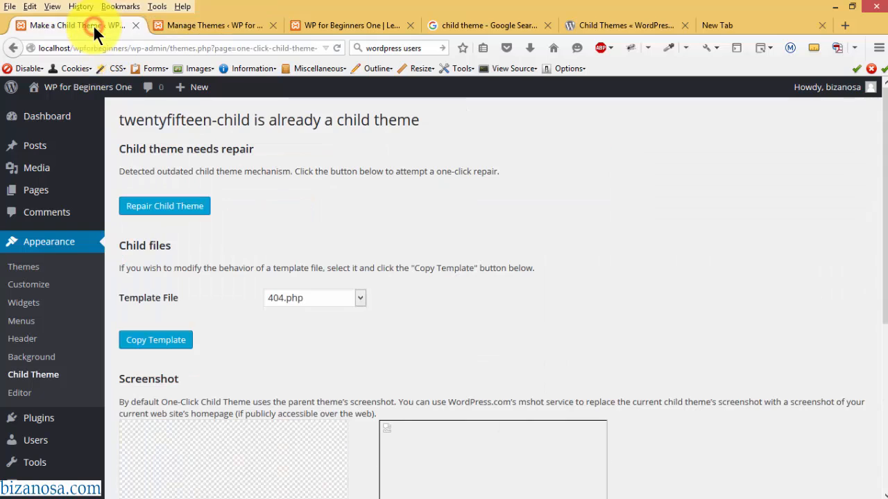
pyautogui.click(337, 47)
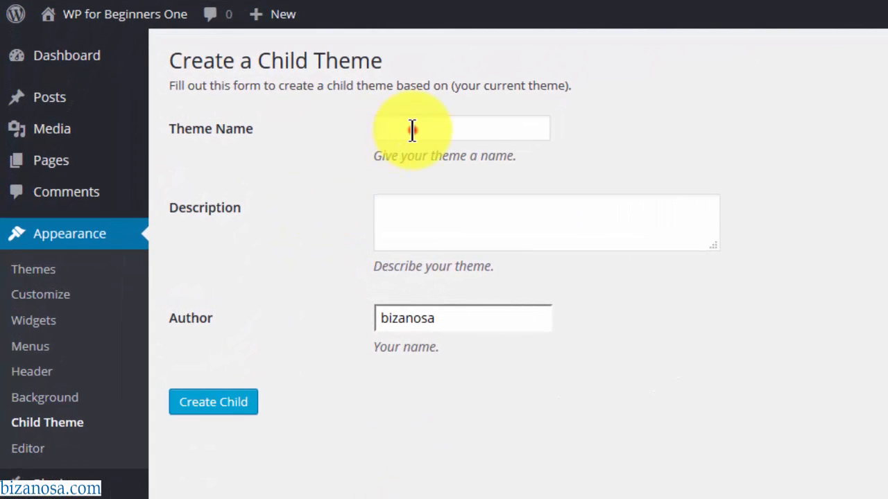
# - Create the child theme '2015 Child' with description 'Child theme description'
pyautogui.click(412, 130)
pyautogui.write('20')
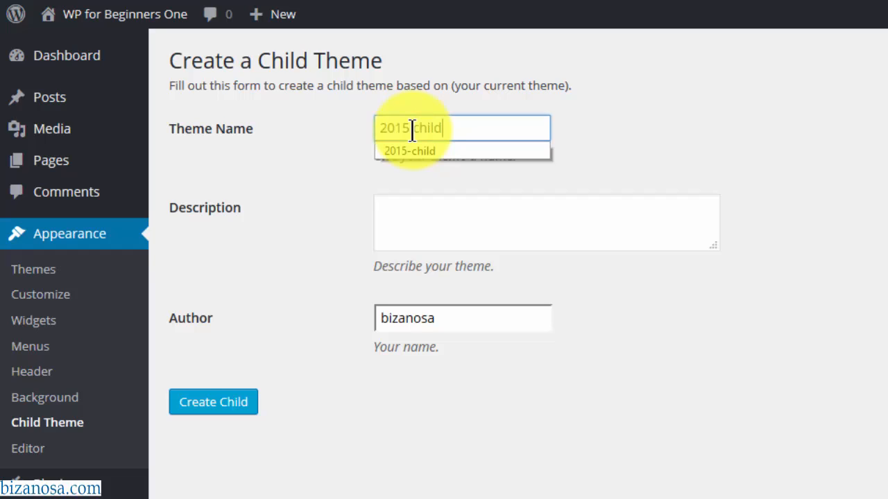
pyautogui.write('15 Child')
pyautogui.click(467, 227)
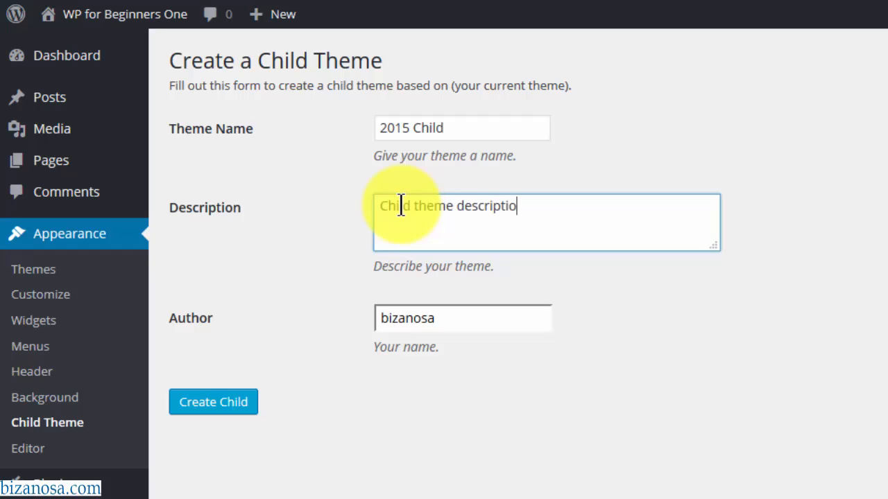
pyautogui.write('Child theme description')
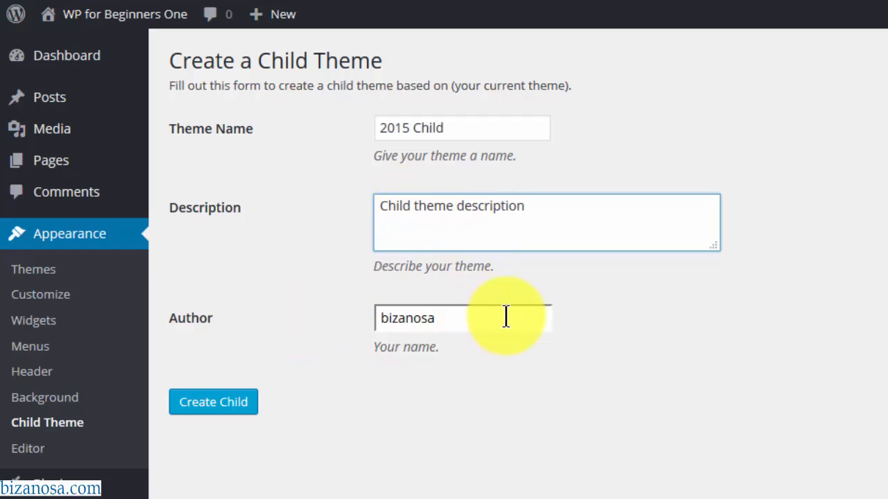
pyautogui.click(214, 415)
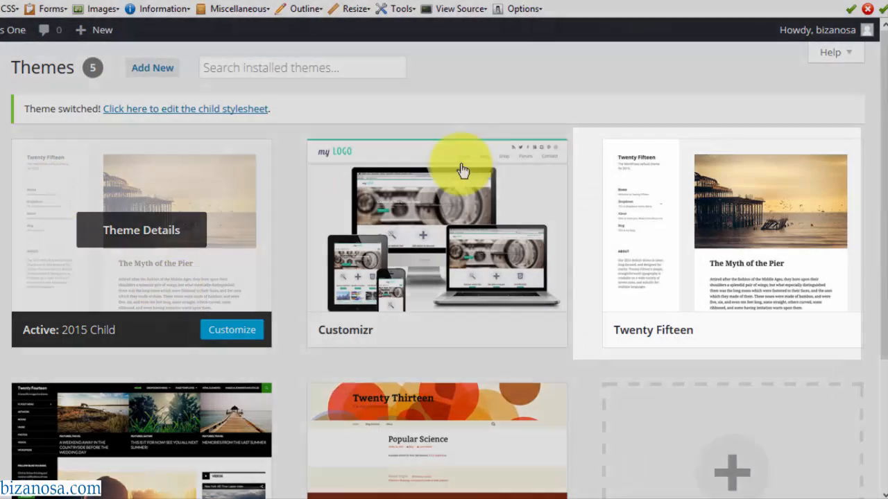
pyautogui.moveTo(631, 181)
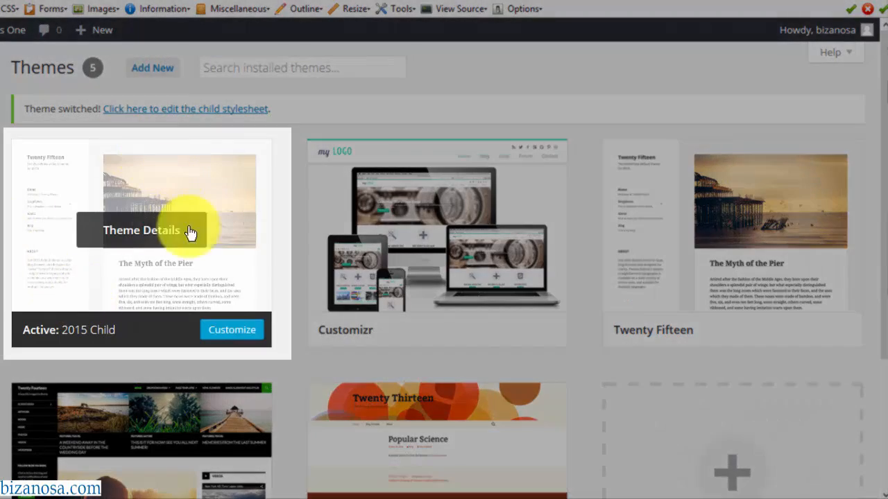
# - Open the 2015-child theme folder and copy the coloured bear B gravatar image from FAVS
pyautogui.moveTo(179, 481)
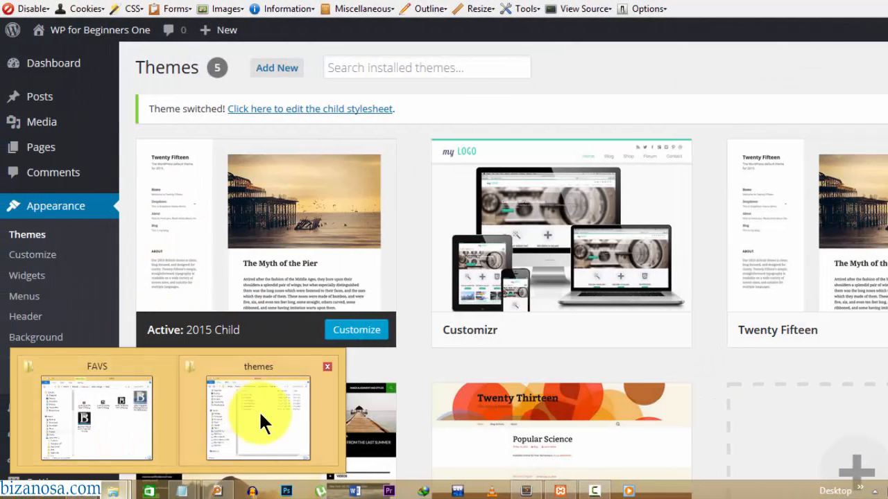
pyautogui.click(257, 367)
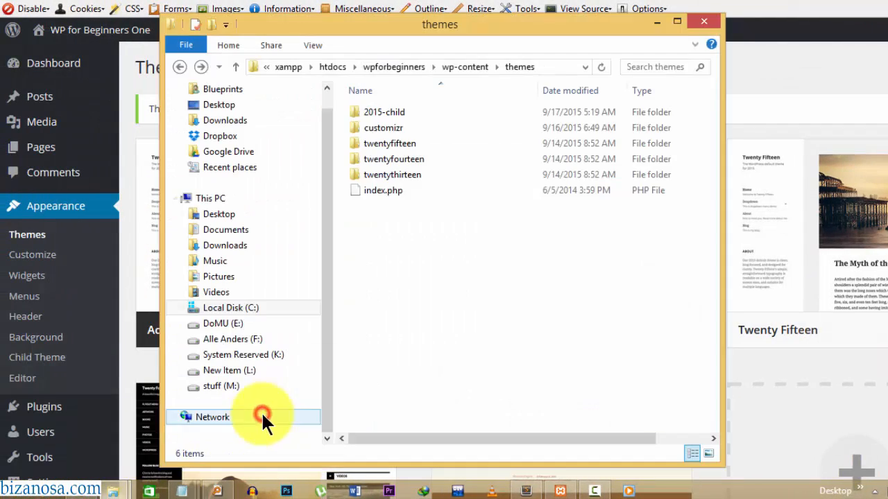
pyautogui.doubleClick(384, 109)
pyautogui.moveTo(178, 489)
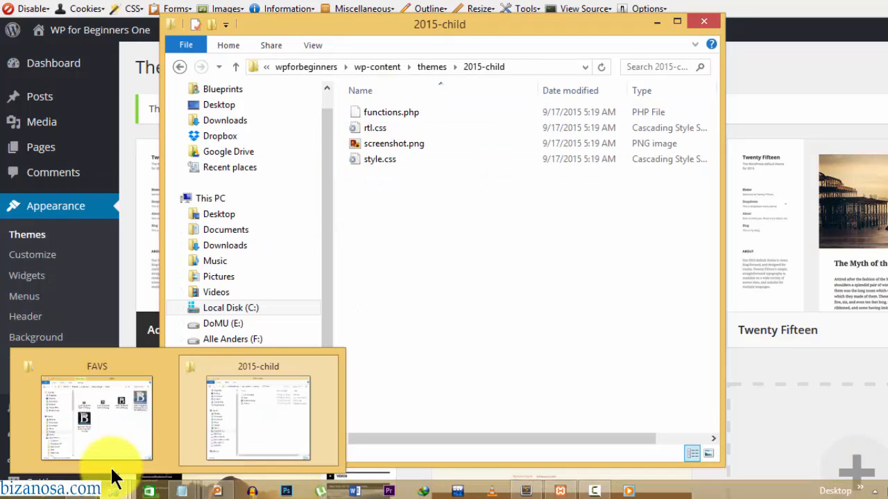
pyautogui.click(111, 437)
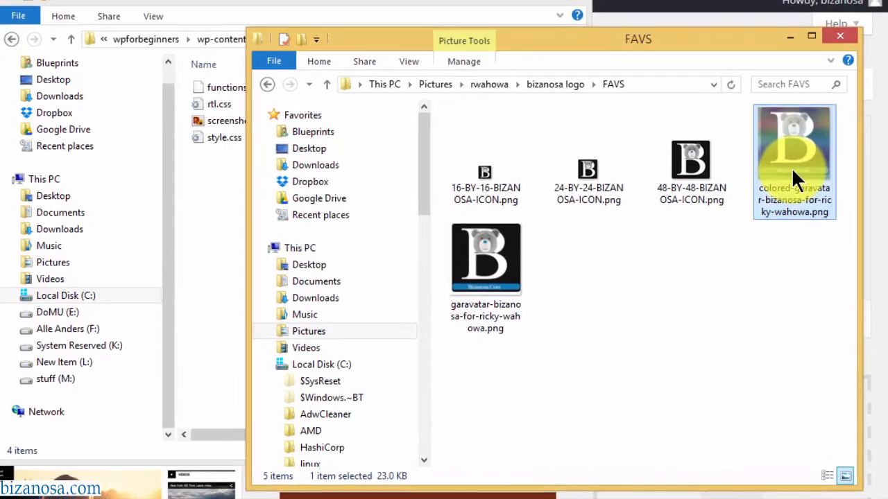
pyautogui.hotkey('ctrl', 'c')
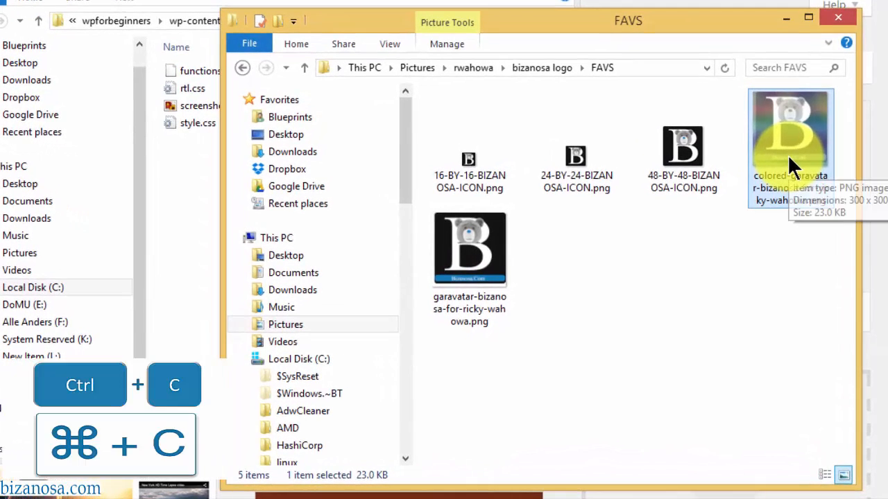
# - Replace 2015-child's default screenshot.png with the pasted bear image, renamed screenshot.png
pyautogui.click(176, 161)
pyautogui.click(202, 105)
pyautogui.press('Delete')
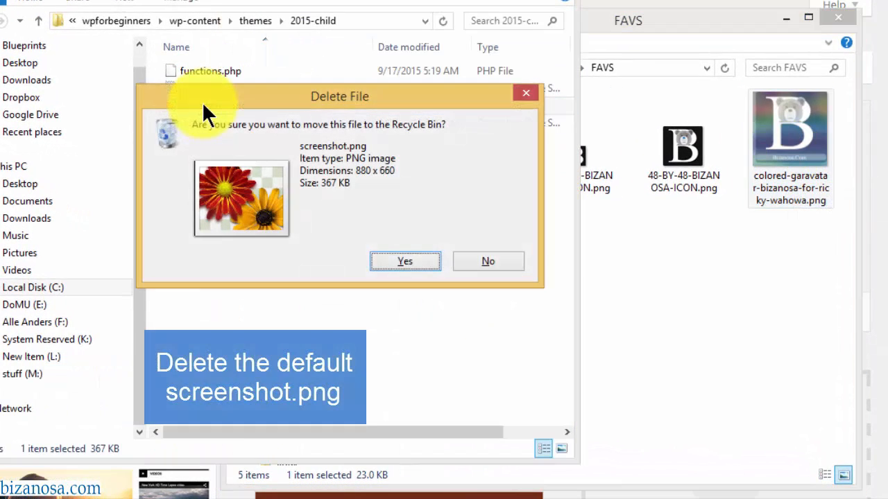
pyautogui.press('Return')
pyautogui.hotkey('ctrl', 'v')
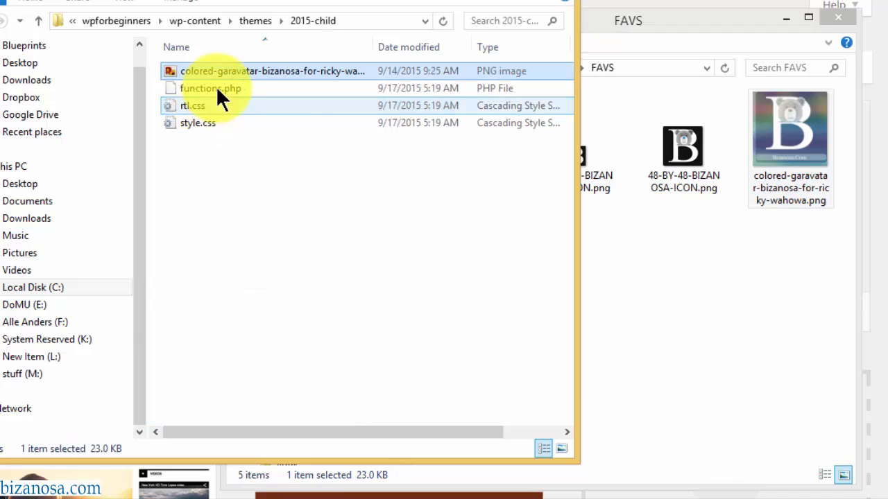
pyautogui.click(229, 68)
pyautogui.write('scree')
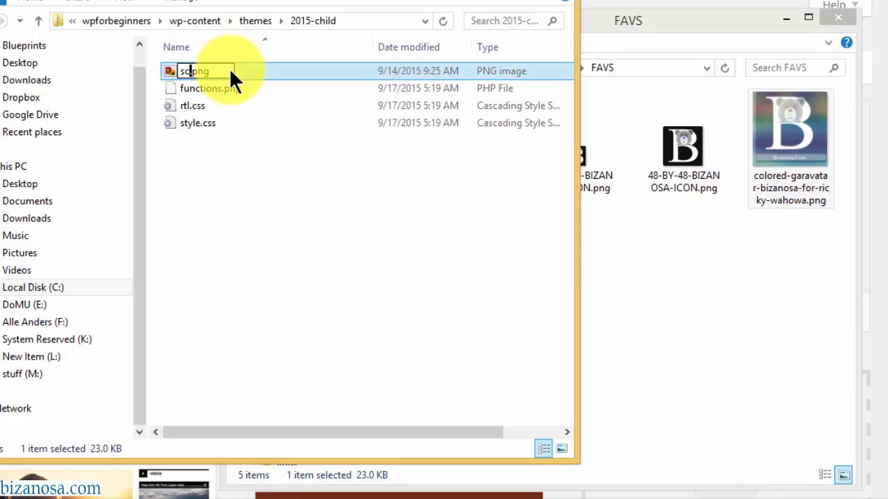
pyautogui.write('nshot')
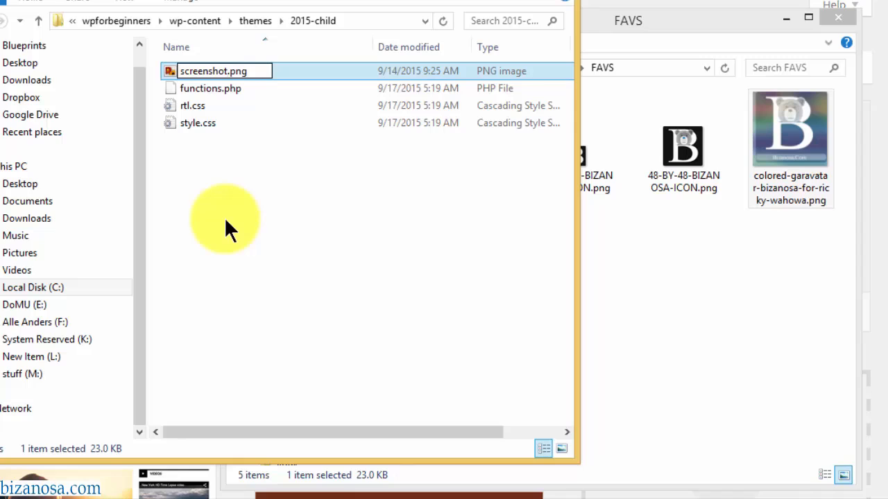
pyautogui.press('Return')
pyautogui.click(115, 29)
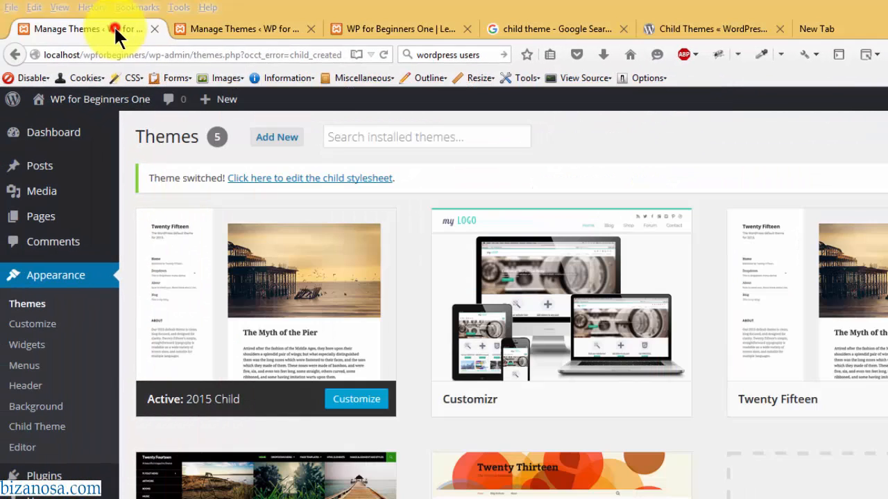
# - Reload the Themes page so the active 2015 Child theme shows the bear B thumbnail
pyautogui.click(385, 53)
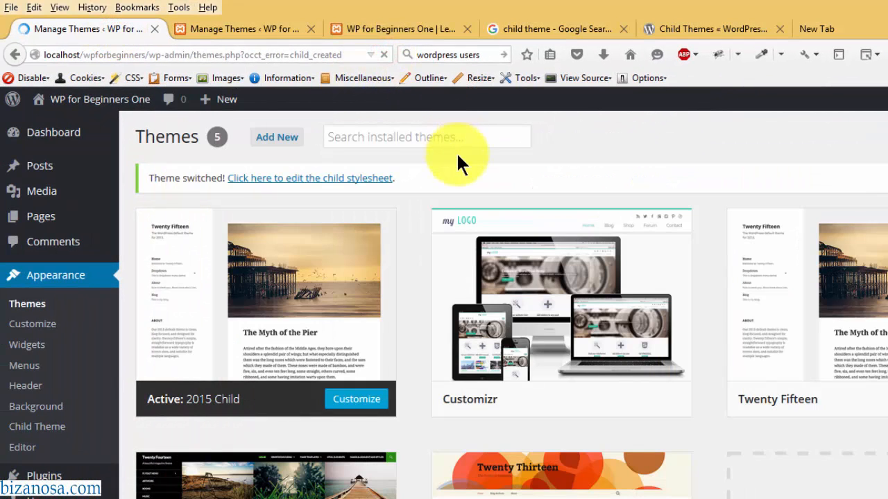
pyautogui.moveTo(255, 306)
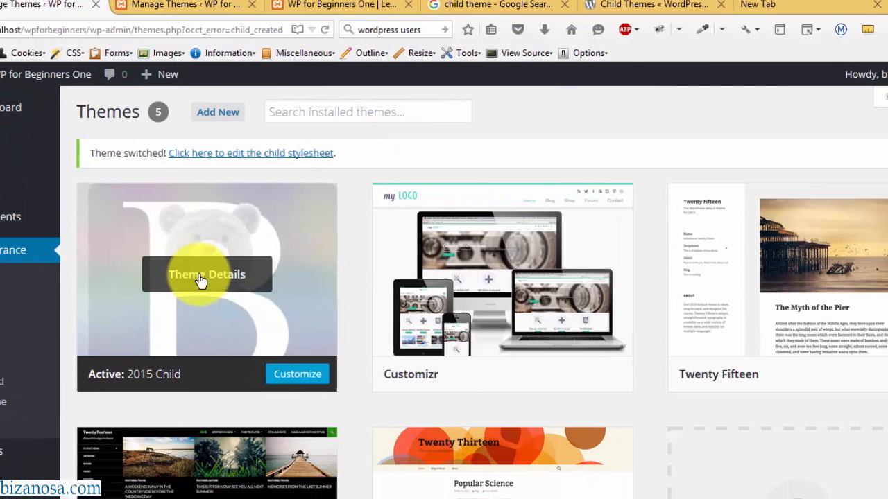
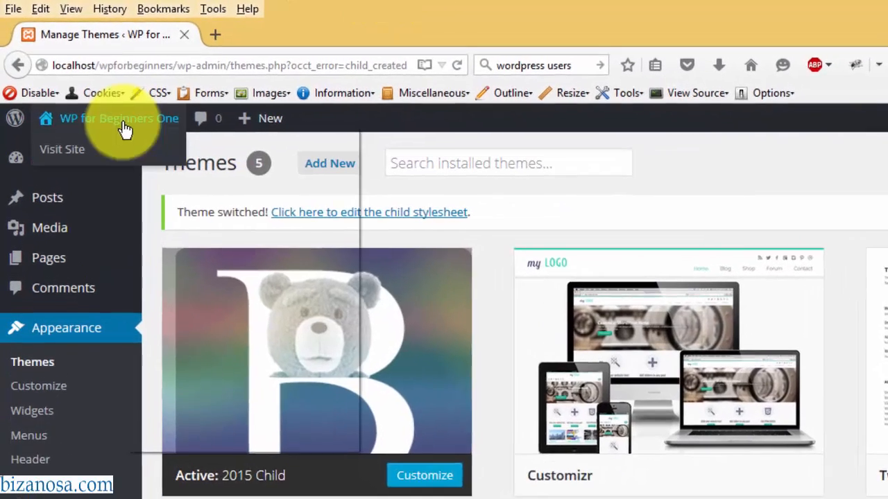
# - Open the site's front page in a new tab, scroll it, then view the Bizanosa post page
pyautogui.rightClick(111, 107)
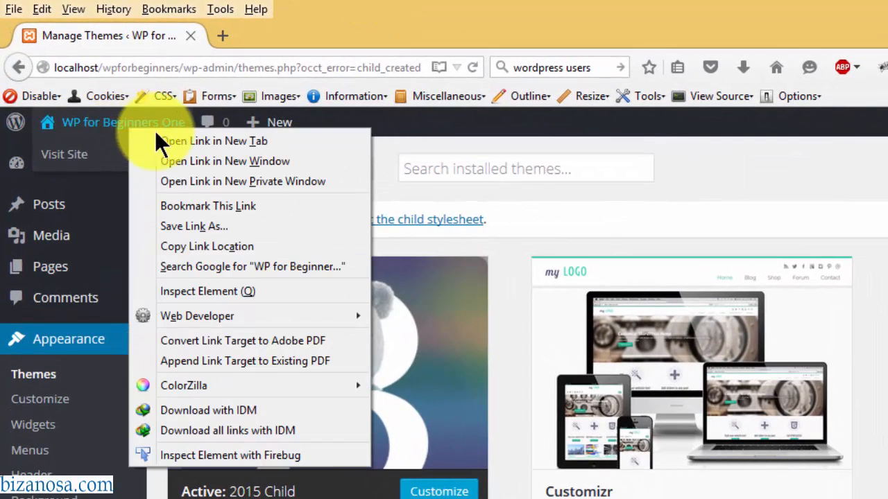
pyautogui.click(179, 137)
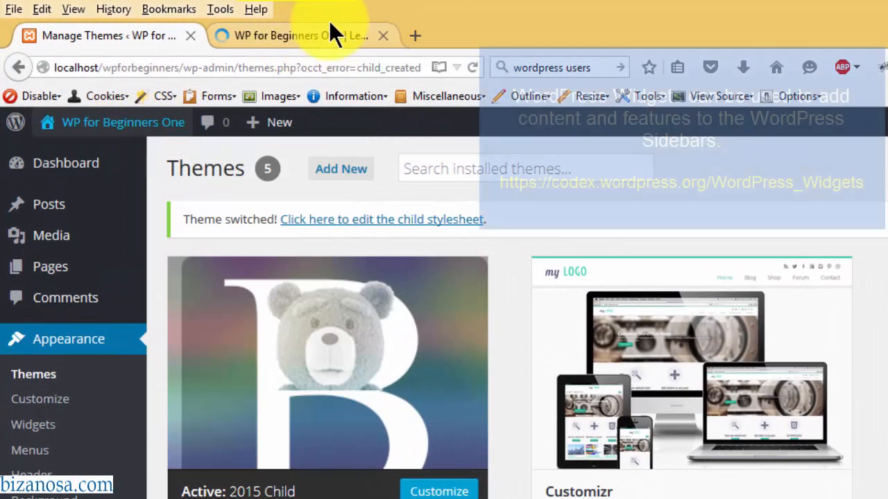
pyautogui.click(297, 35)
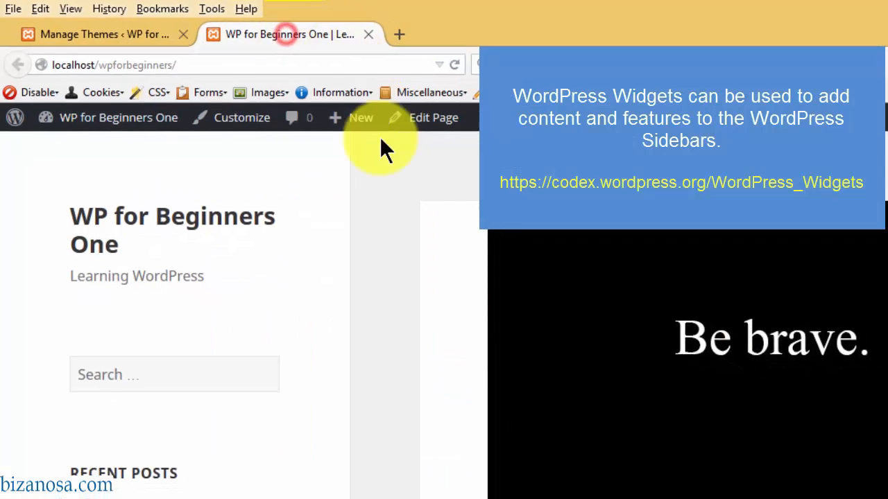
pyautogui.moveTo(884, 98); pyautogui.dragTo(885, 134)
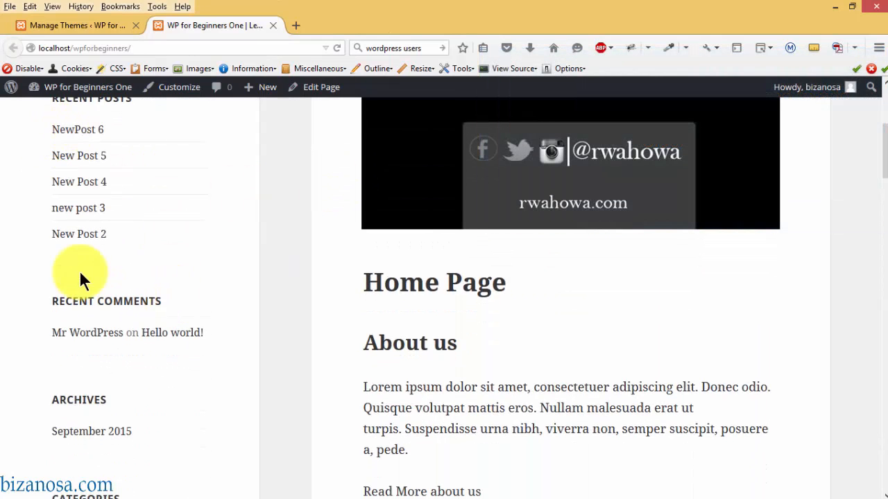
pyautogui.moveTo(880, 166); pyautogui.dragTo(883, 187)
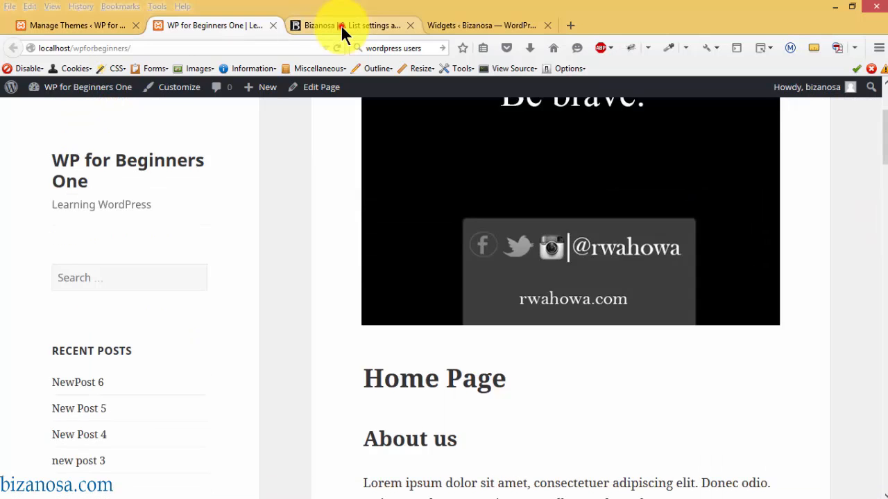
pyautogui.click(340, 25)
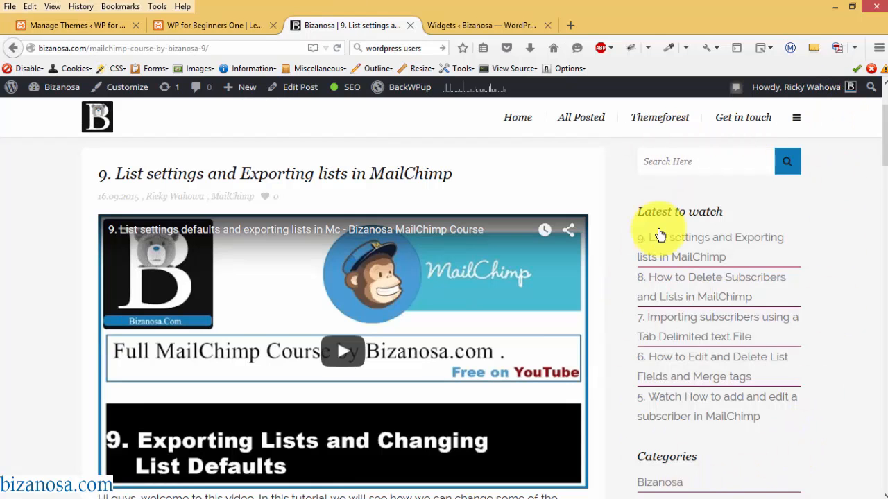
pyautogui.moveTo(884, 257); pyautogui.dragTo(875, 416)
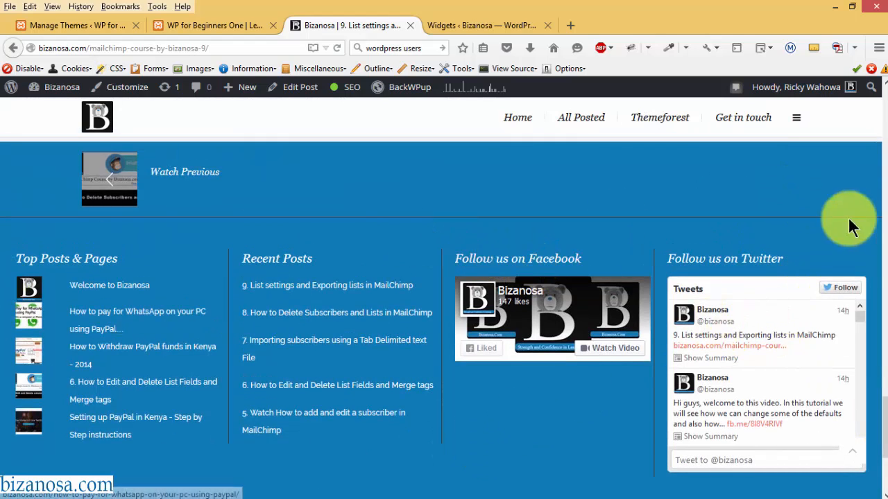
pyautogui.scroll(-3, 852, 416)
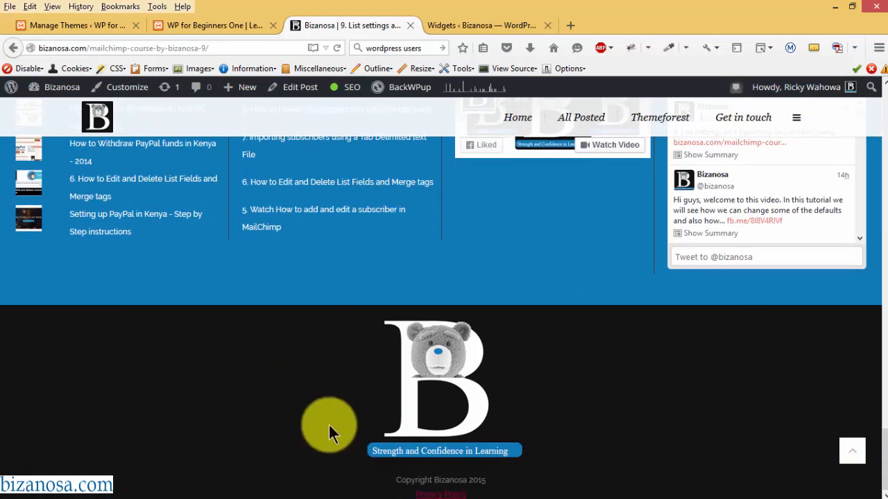
pyautogui.scroll(3, 831, 438)
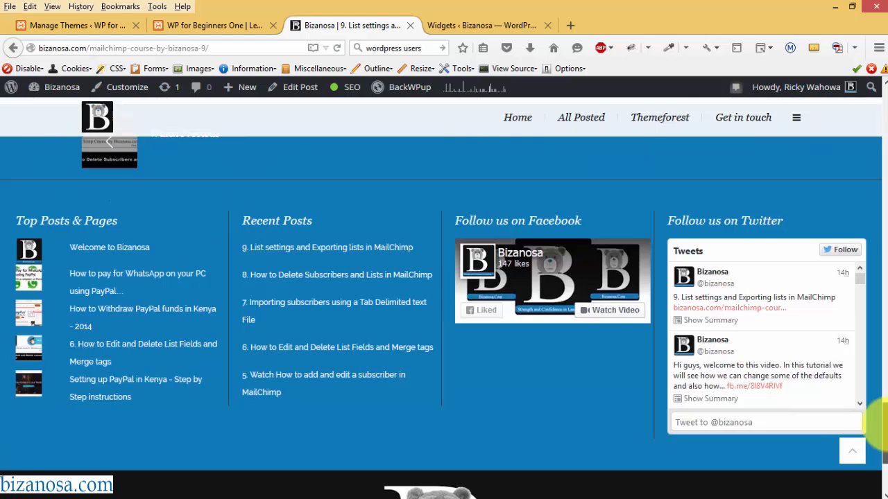
pyautogui.scroll(1, 879, 420)
pyautogui.click(214, 24)
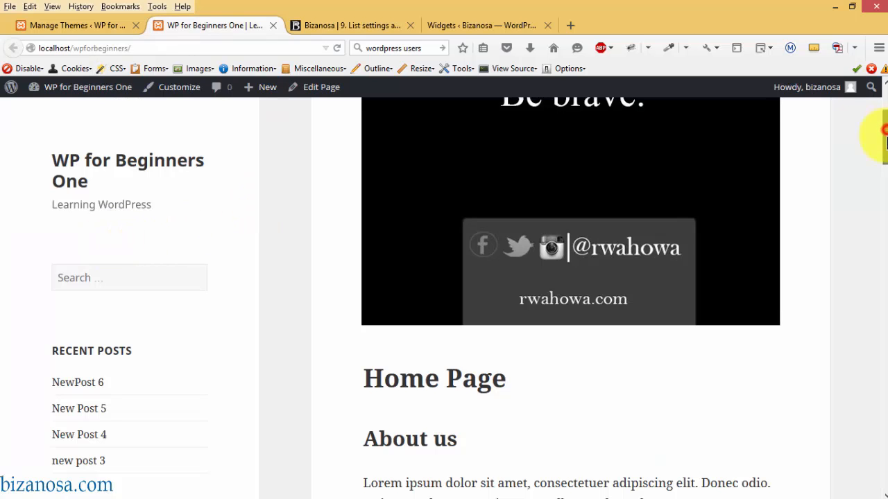
pyautogui.moveTo(884, 135); pyautogui.dragTo(885, 181)
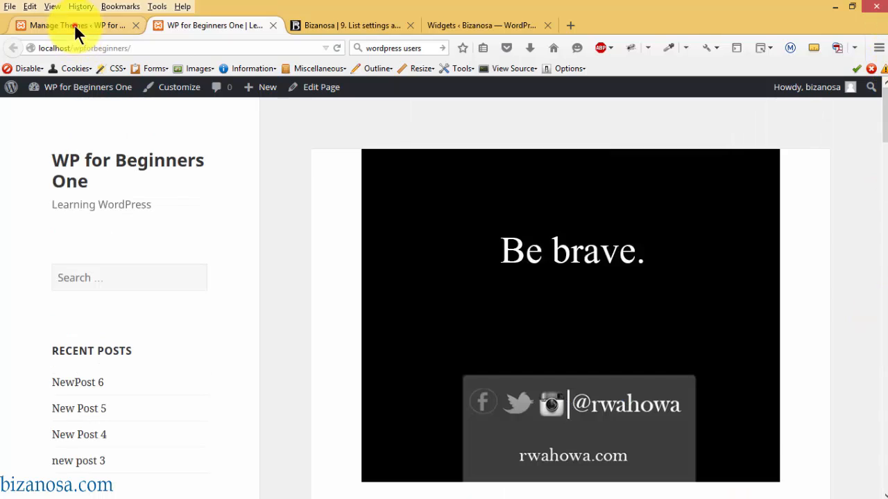
# - Open Appearance > Widgets and scroll through the sidebar's default widgets
pyautogui.click(75, 24)
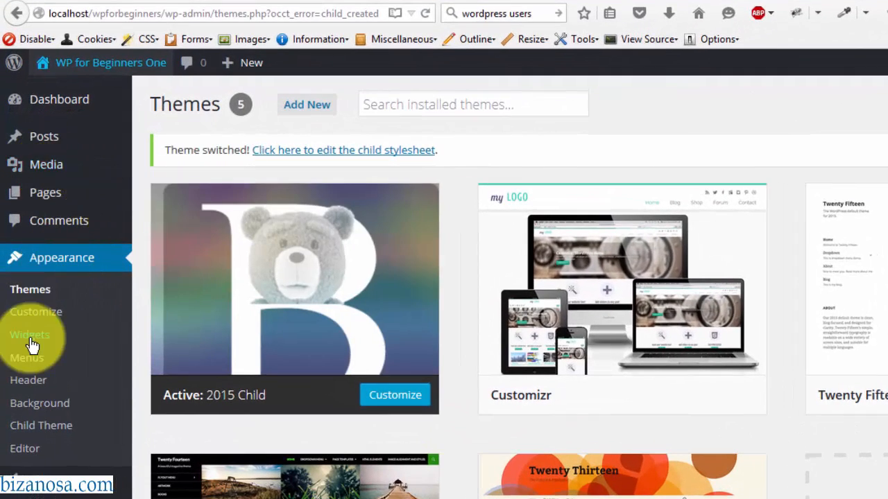
pyautogui.click(26, 316)
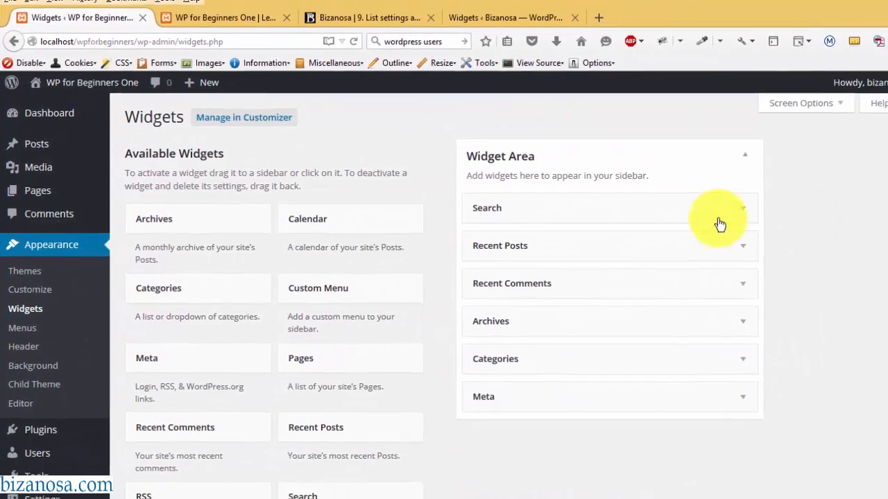
pyautogui.moveTo(882, 208); pyautogui.dragTo(879, 143)
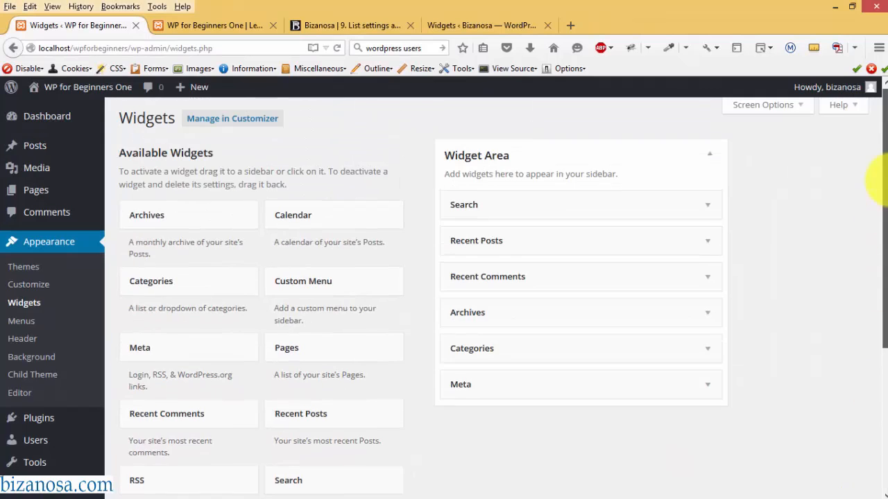
# - Compare the local front page with the Bizanosa site's sidebar widgets, then return to Widgets
pyautogui.click(245, 21)
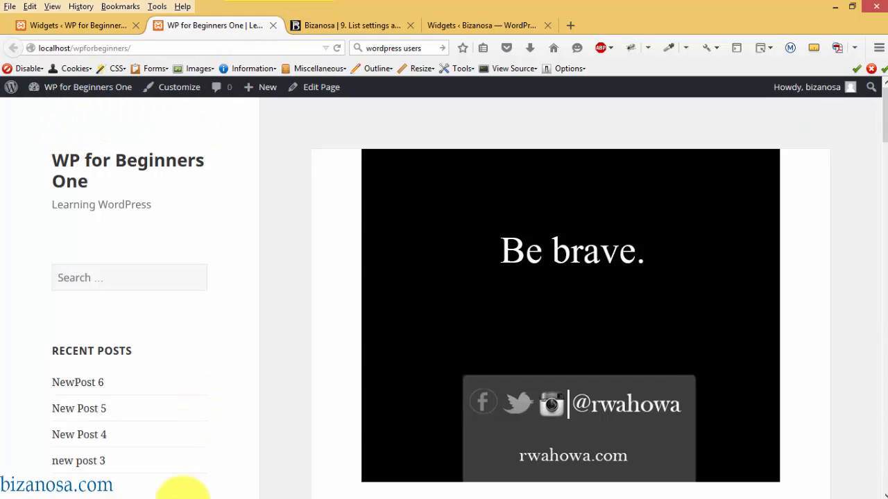
pyautogui.click(347, 26)
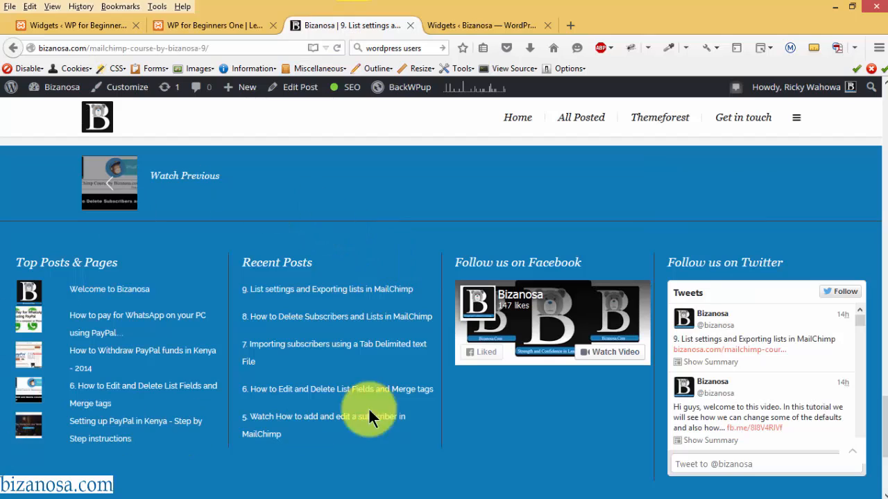
pyautogui.moveTo(884, 433); pyautogui.dragTo(885, 103)
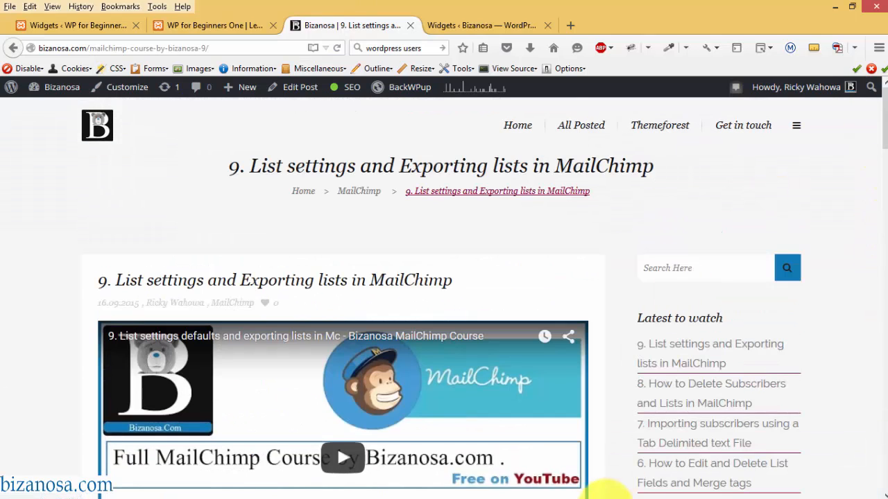
pyautogui.click(80, 26)
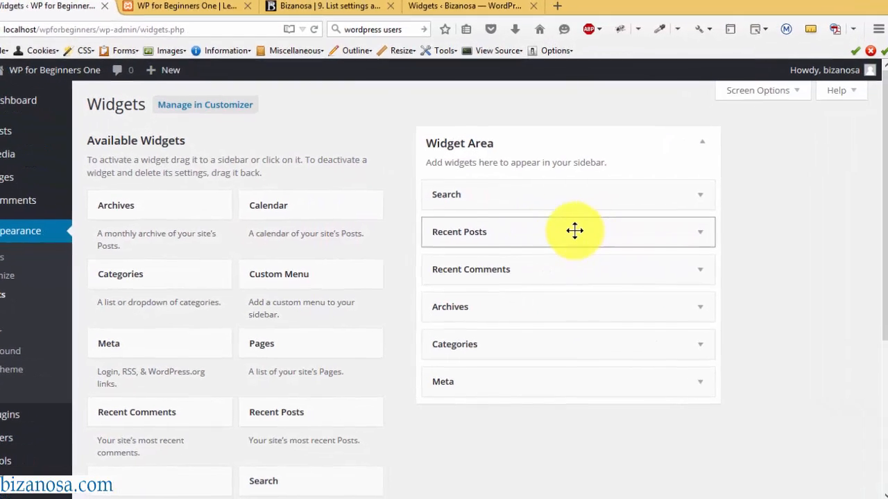
# - Delete the Recent Posts, Recent Comments, Archives, Categories and Meta widgets from the sidebar
pyautogui.click(700, 232)
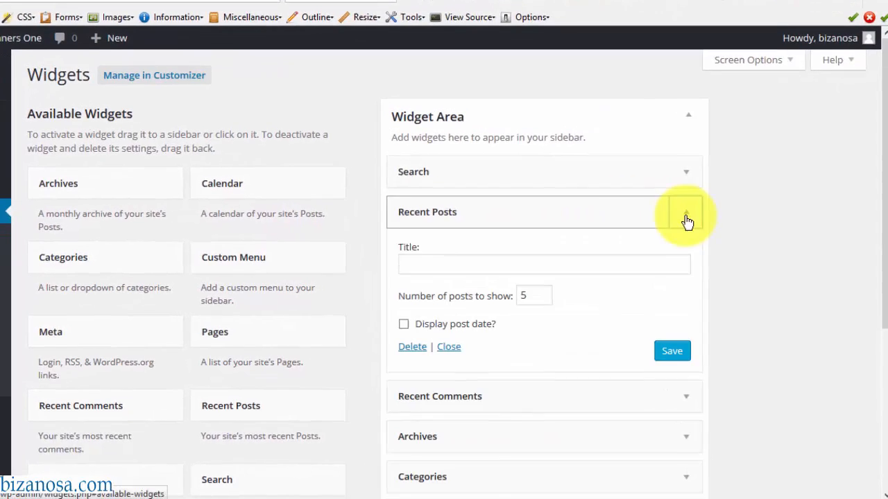
pyautogui.moveTo(876, 175)
pyautogui.mouseDown()
pyautogui.moveTo(883, 205)
pyautogui.moveTo(883, 168)
pyautogui.mouseUp()
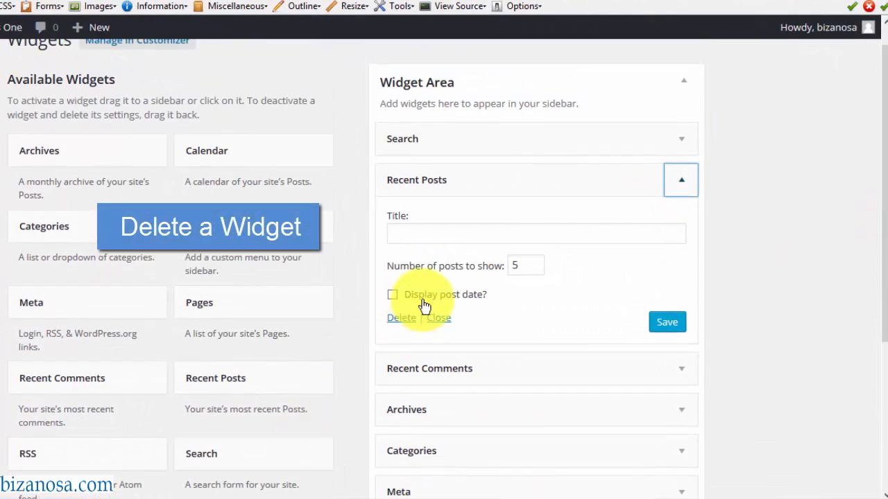
pyautogui.click(401, 318)
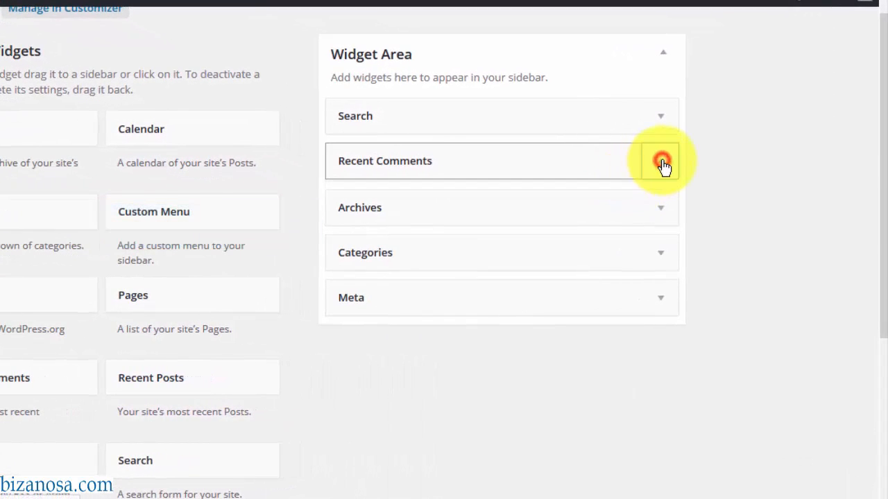
pyautogui.click(662, 163)
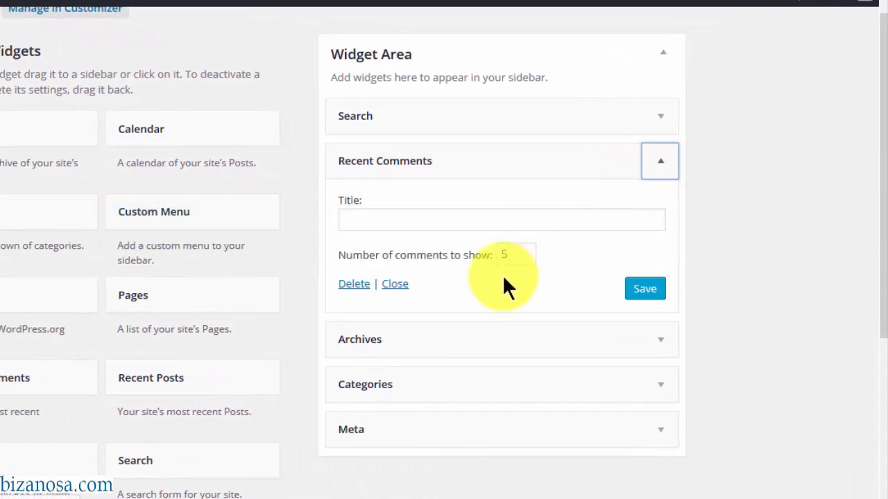
pyautogui.click(354, 285)
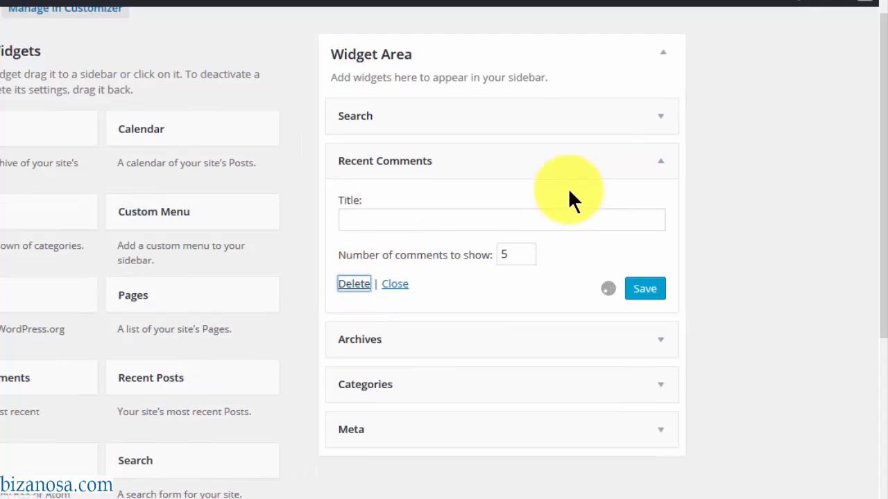
pyautogui.click(667, 162)
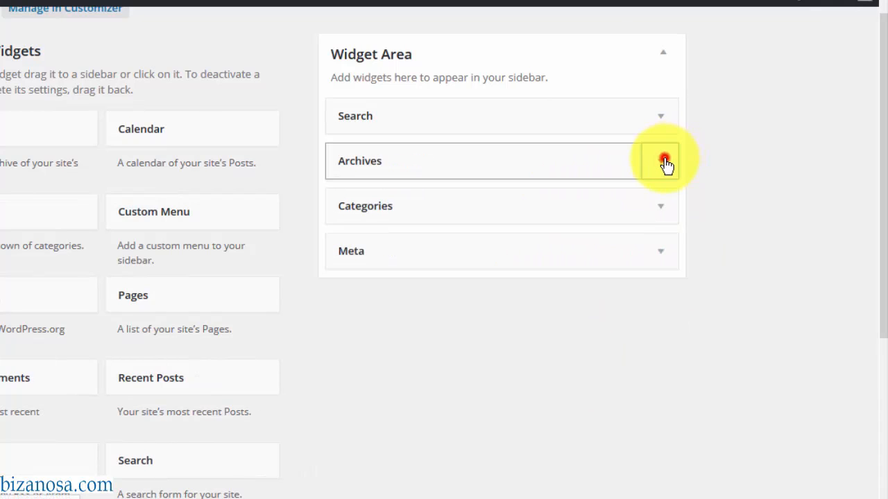
pyautogui.click(355, 296)
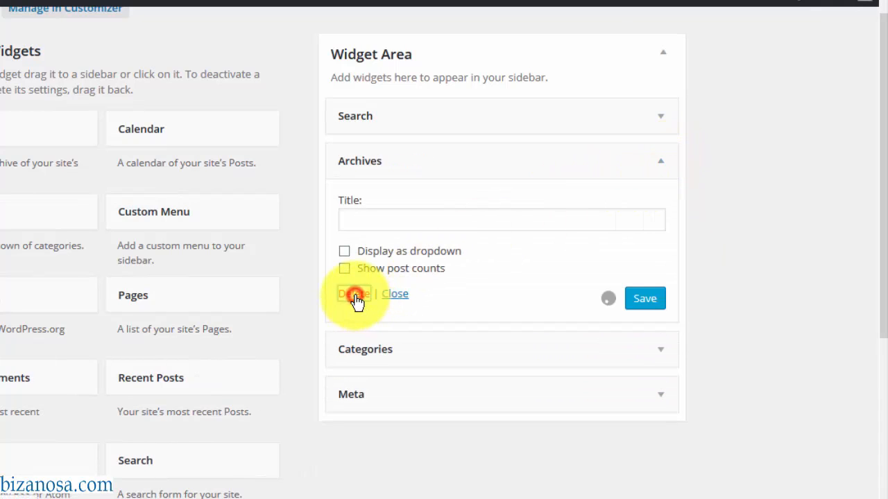
pyautogui.click(661, 162)
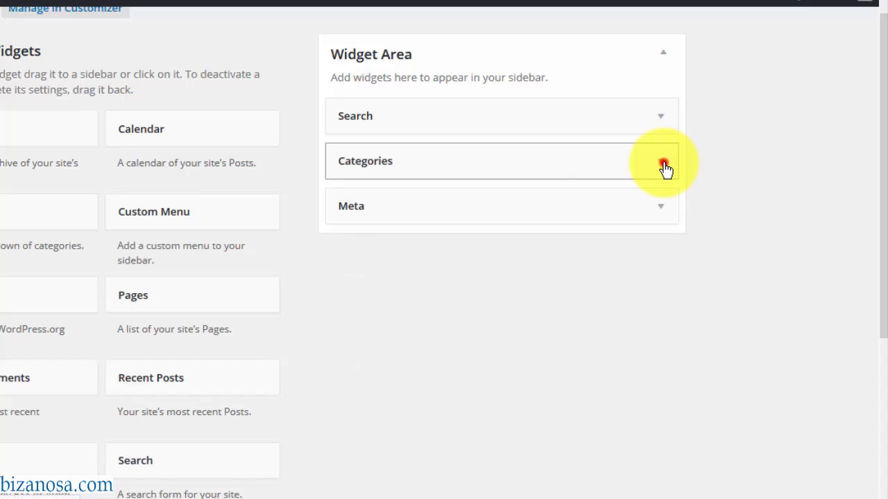
pyautogui.click(352, 312)
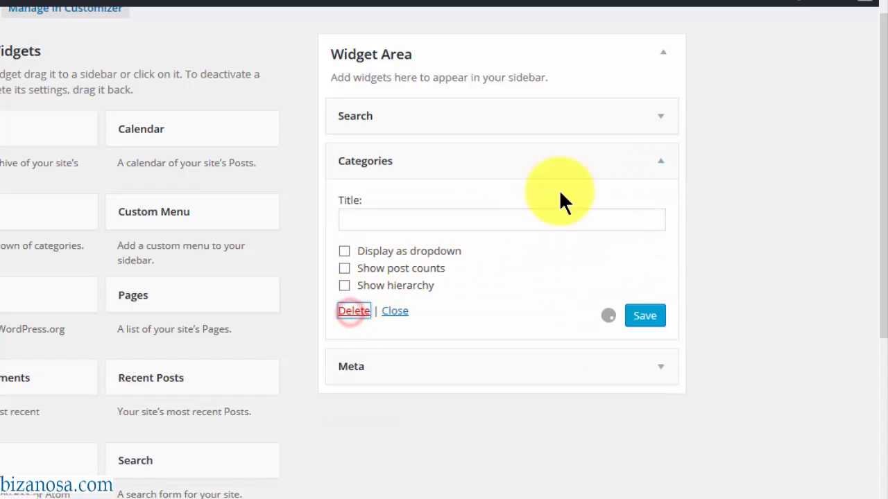
pyautogui.click(660, 161)
pyautogui.click(351, 257)
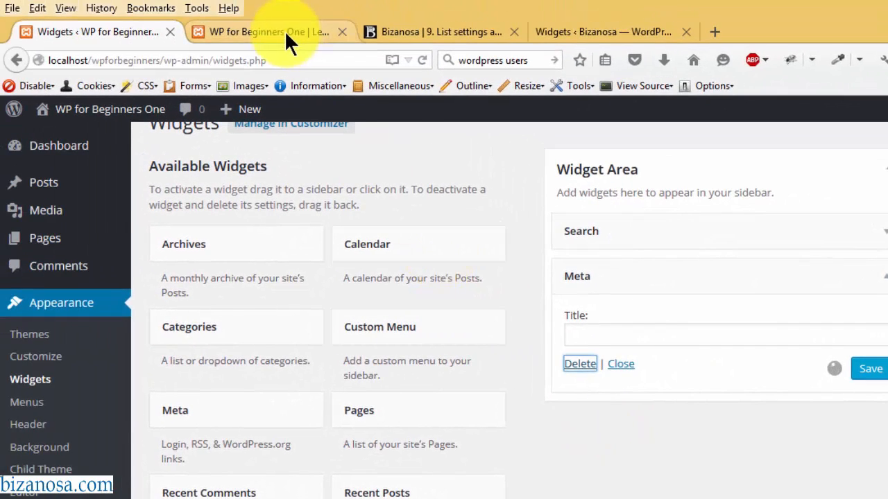
# - Reload the front page to confirm only the search box remains in the sidebar
pyautogui.click(286, 35)
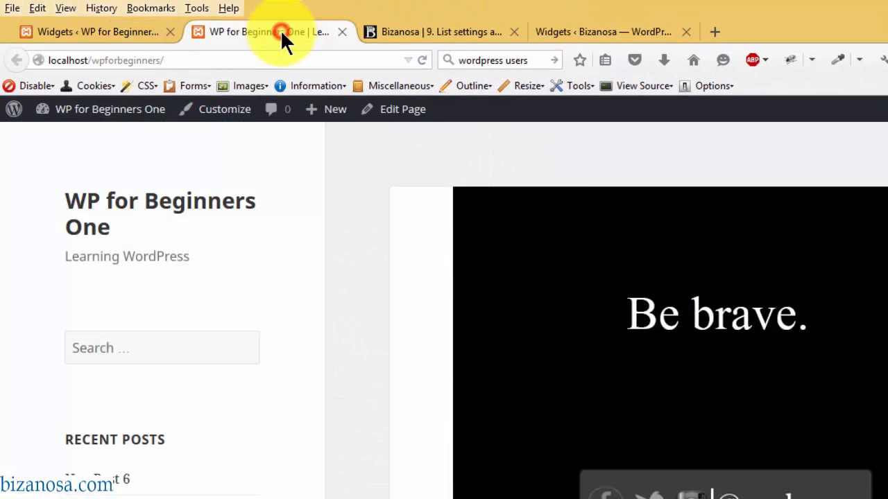
pyautogui.click(422, 60)
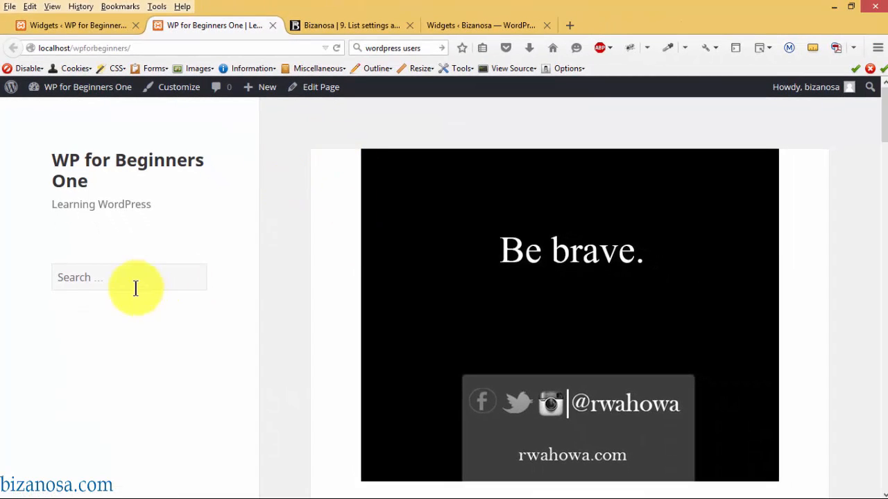
pyautogui.click(94, 275)
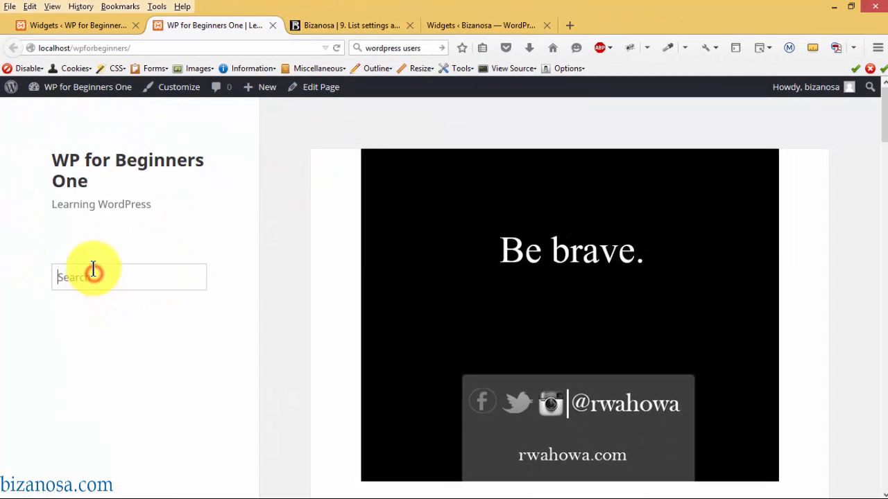
pyautogui.click(85, 25)
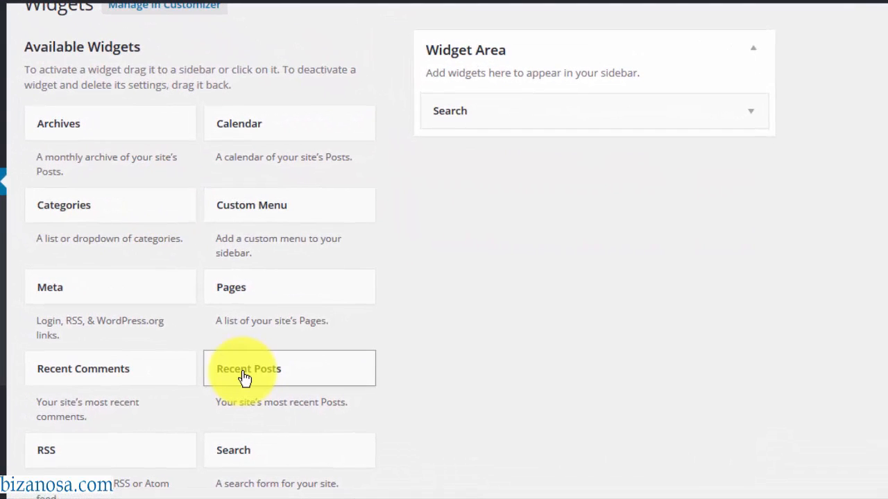
# - Add Recent Posts back to the sidebar, titled 'Our Last Posts' showing 5 posts, and save
pyautogui.moveTo(246, 373); pyautogui.dragTo(459, 152)
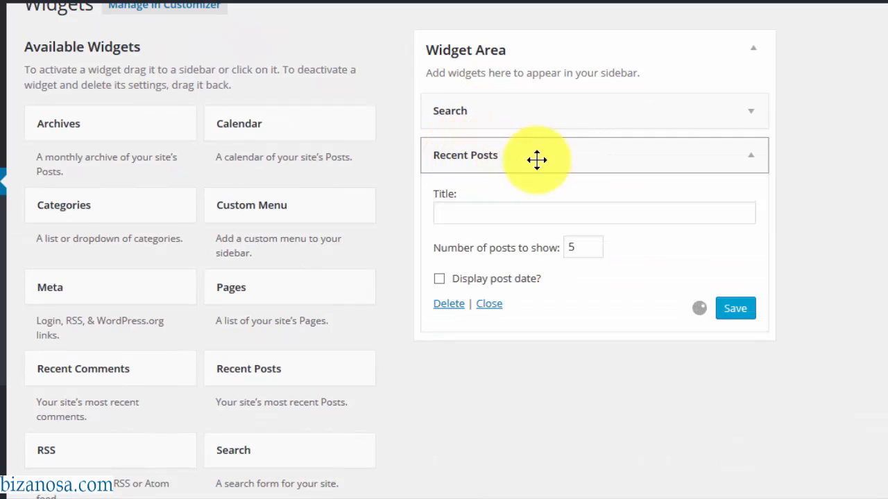
pyautogui.click(497, 216)
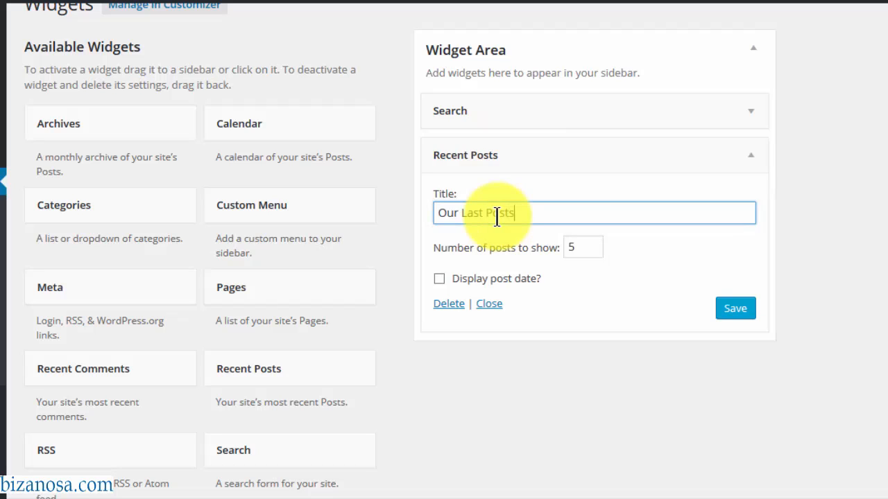
pyautogui.doubleClick(574, 247)
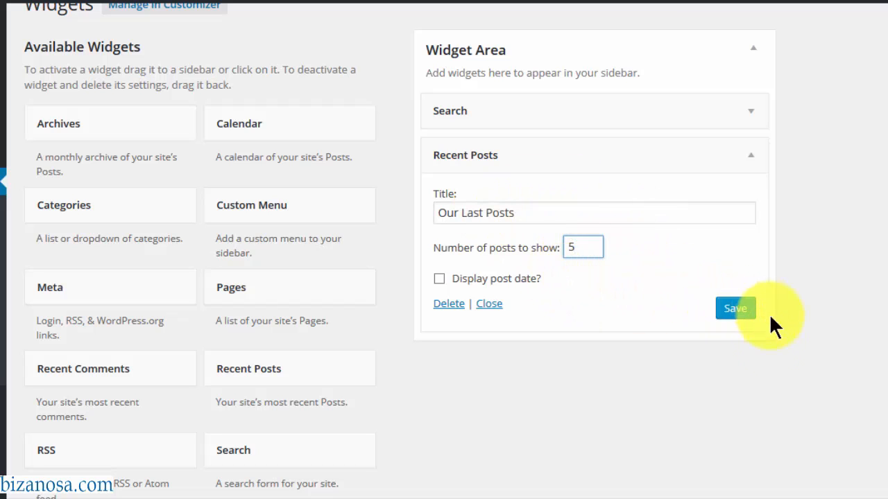
pyautogui.click(734, 311)
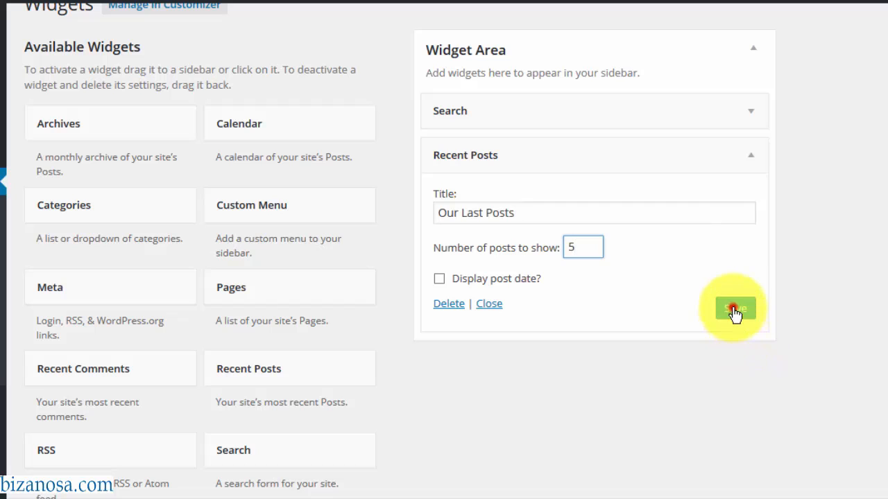
pyautogui.click(756, 160)
pyautogui.scroll(-1, 877, 129)
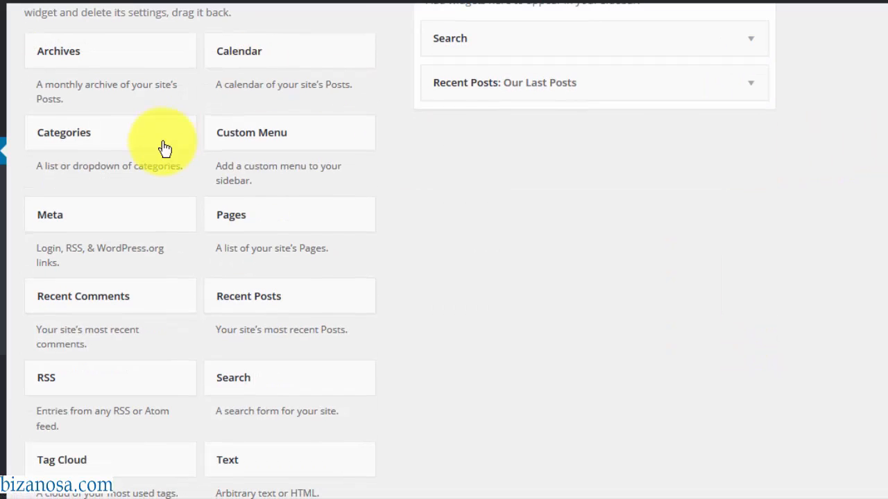
# - Add a Categories widget to the Widget Area, displayed as a dropdown with post counts
pyautogui.click(121, 132)
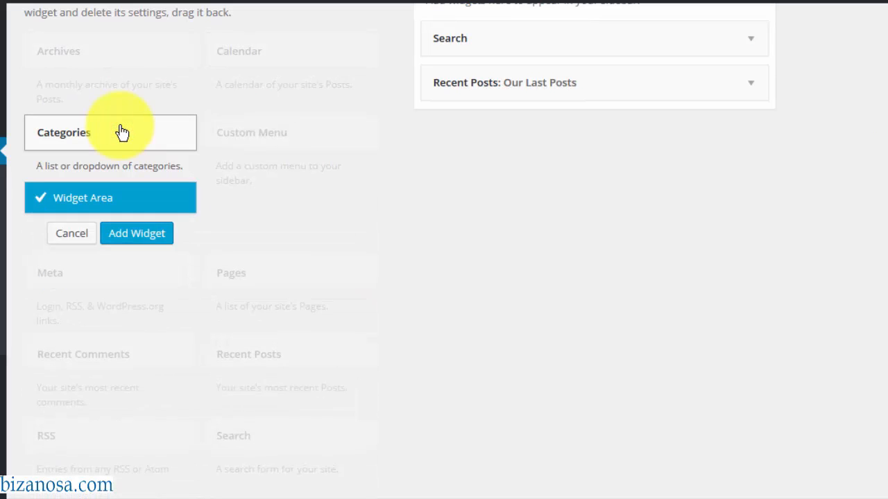
pyautogui.click(137, 233)
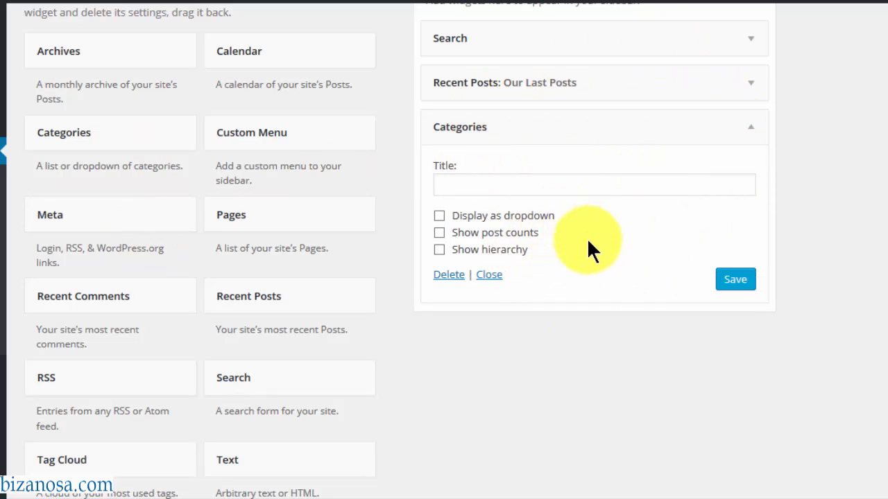
pyautogui.click(439, 215)
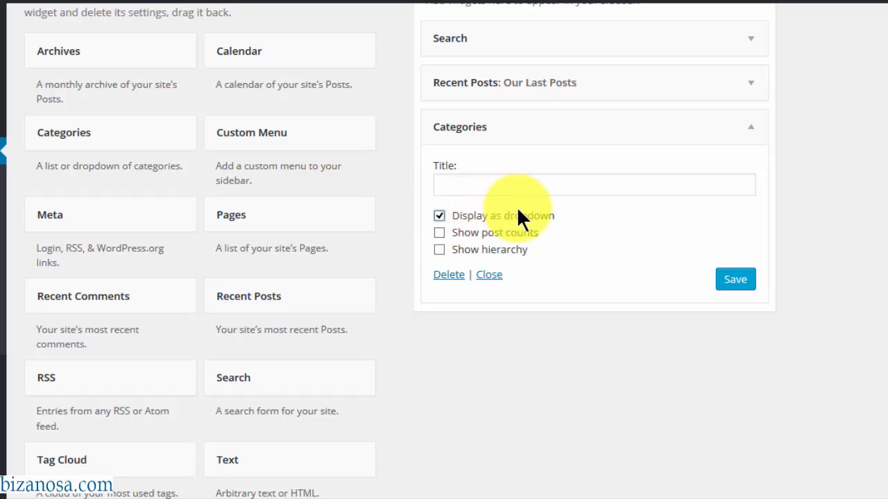
pyautogui.click(439, 233)
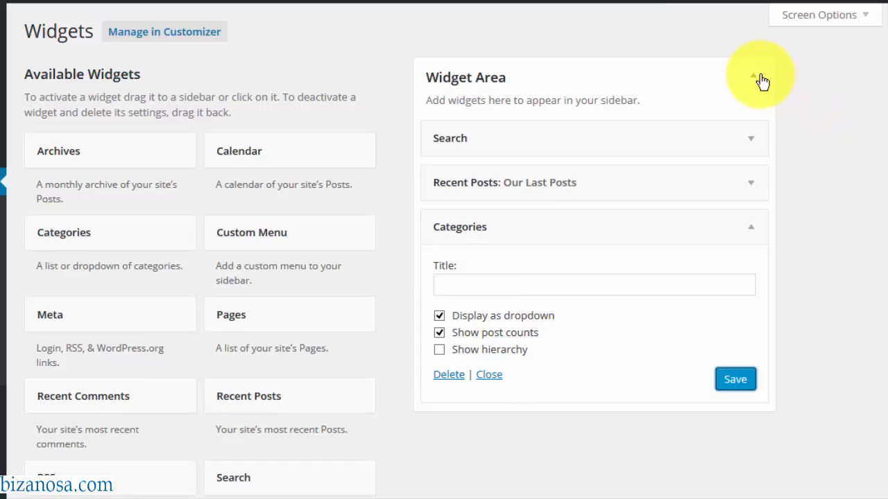
pyautogui.click(760, 81)
# - Drag a Text widget into the sidebar Widget Area
pyautogui.scroll(-4, 76, 309)
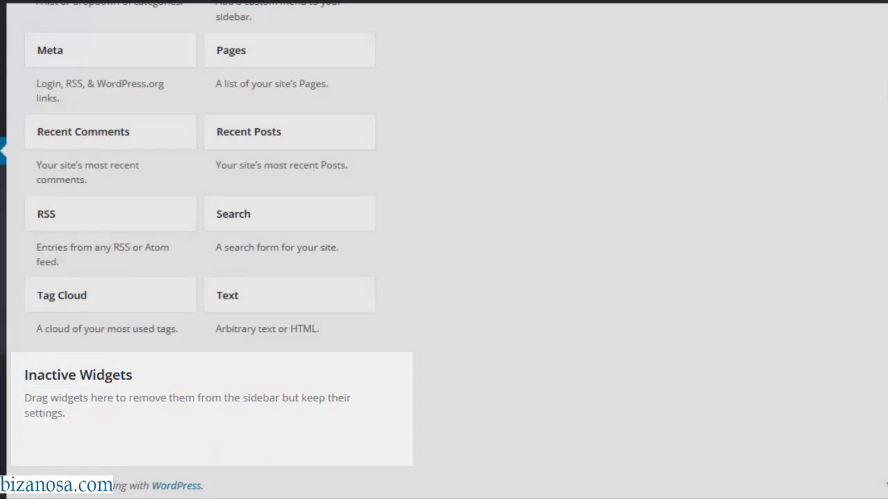
pyautogui.scroll(3, 200, 250)
pyautogui.moveTo(246, 458); pyautogui.dragTo(465, 386)
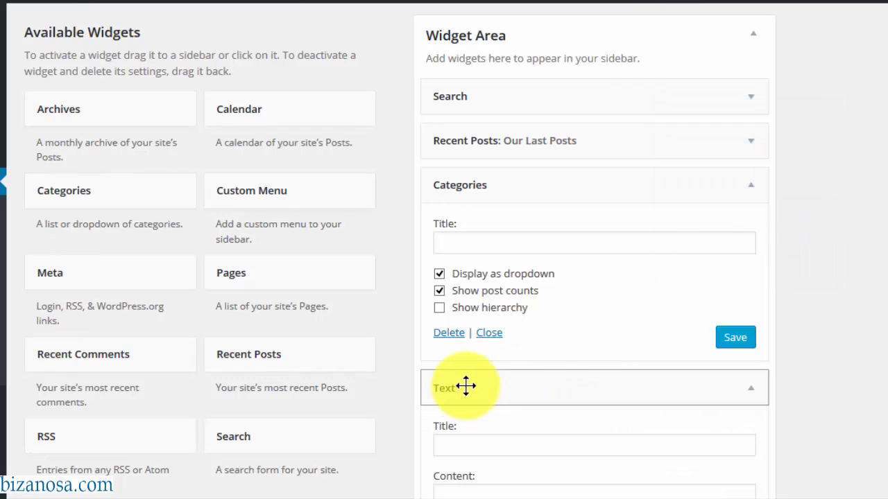
pyautogui.scroll(-3, 604, 269)
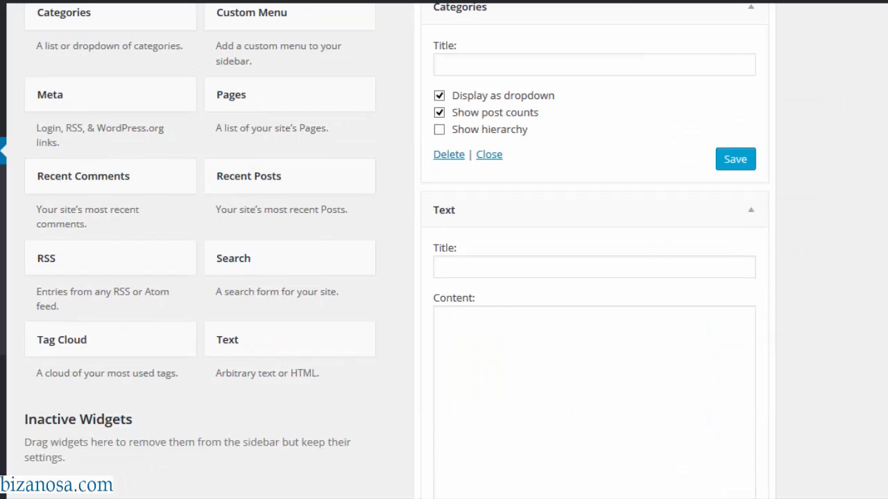
# - Title the Text widget 'About Us', fill it with 'We are just awesome' text, and save
pyautogui.click(603, 269)
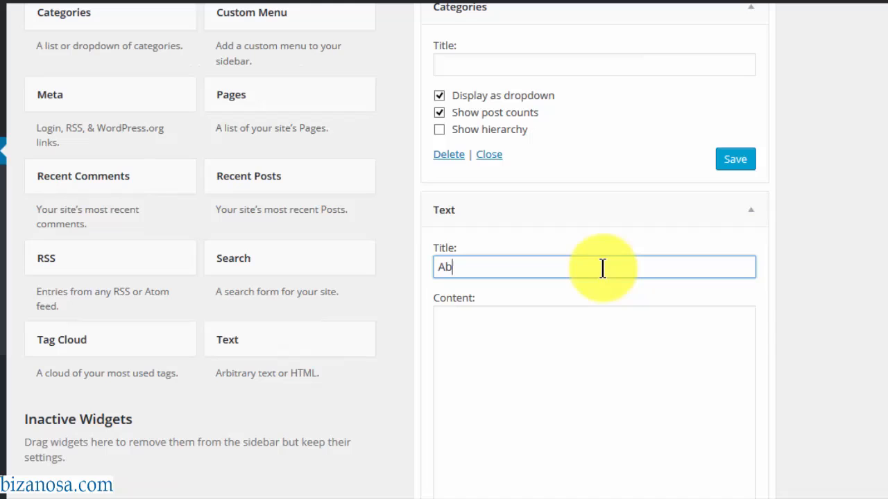
pyautogui.write('About Us')
pyautogui.click(511, 349)
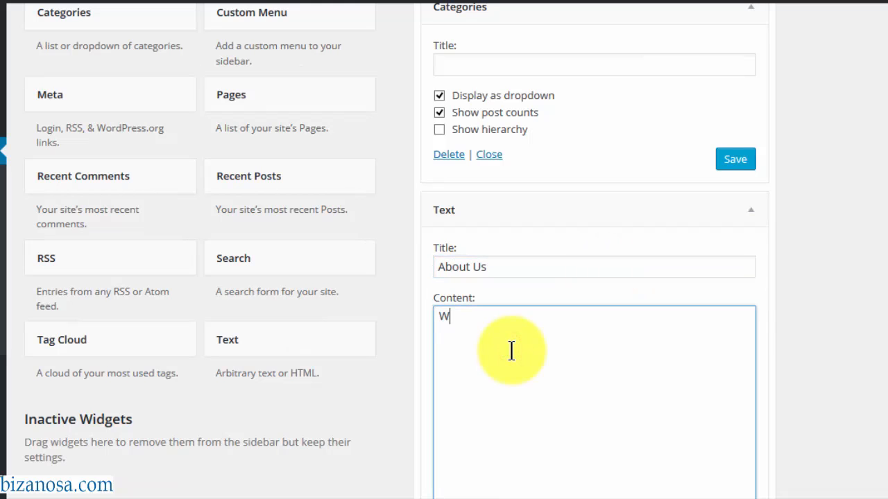
pyautogui.write('We are just awesome,')
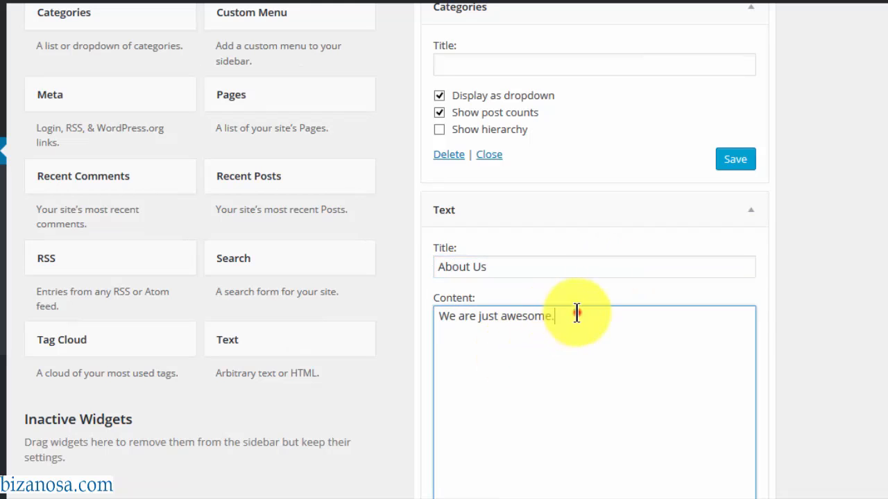
pyautogui.moveTo(576, 313); pyautogui.dragTo(259, 316)
pyautogui.click(570, 324)
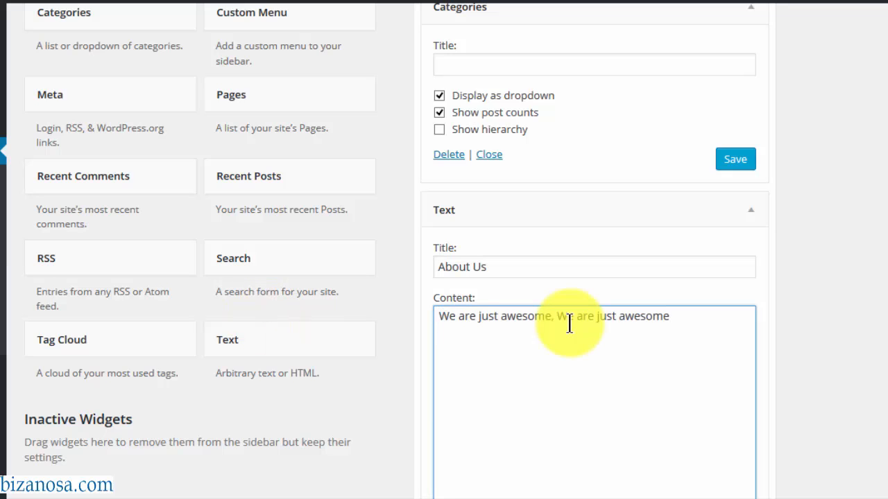
pyautogui.write('.')
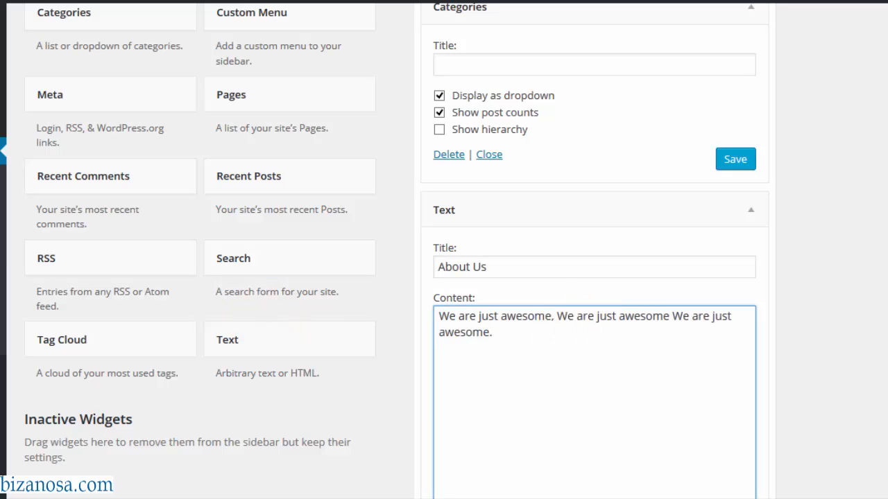
pyautogui.scroll(-3, 568, 324)
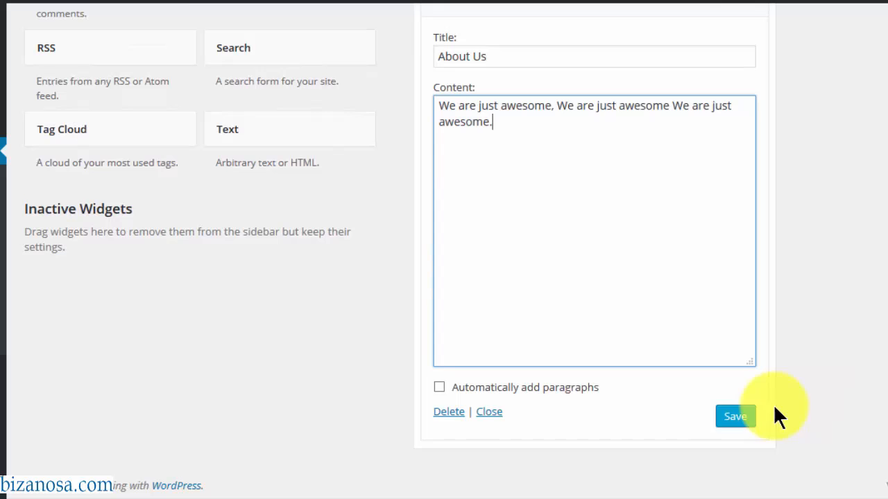
pyautogui.click(736, 419)
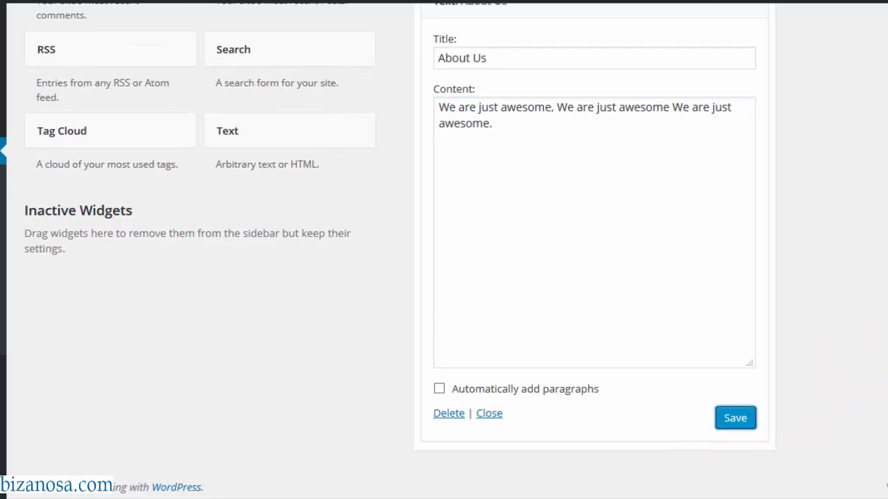
pyautogui.scroll(5, 397, 251)
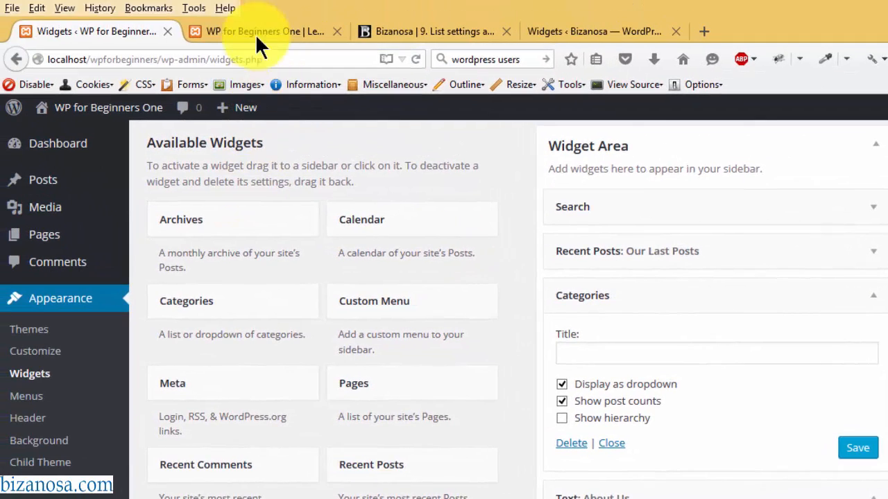
# - Reload the homepage to see Our Last Posts and Categories in the sidebar, then launch the Customizer
pyautogui.click(253, 31)
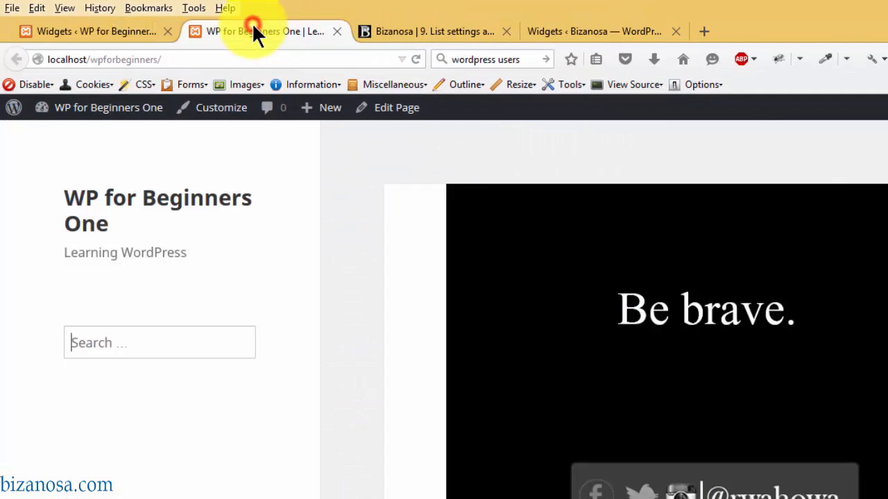
pyautogui.click(415, 56)
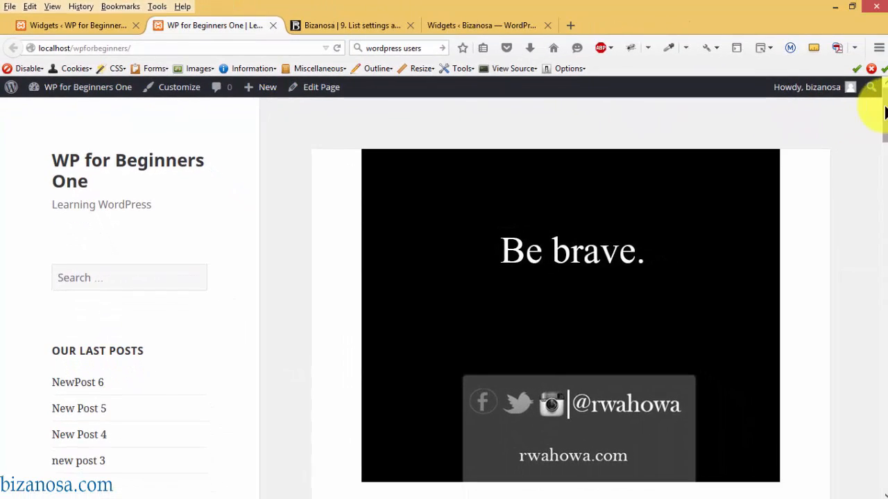
pyautogui.moveTo(886, 110); pyautogui.dragTo(885, 173)
pyautogui.moveTo(887, 138); pyautogui.dragTo(887, 111)
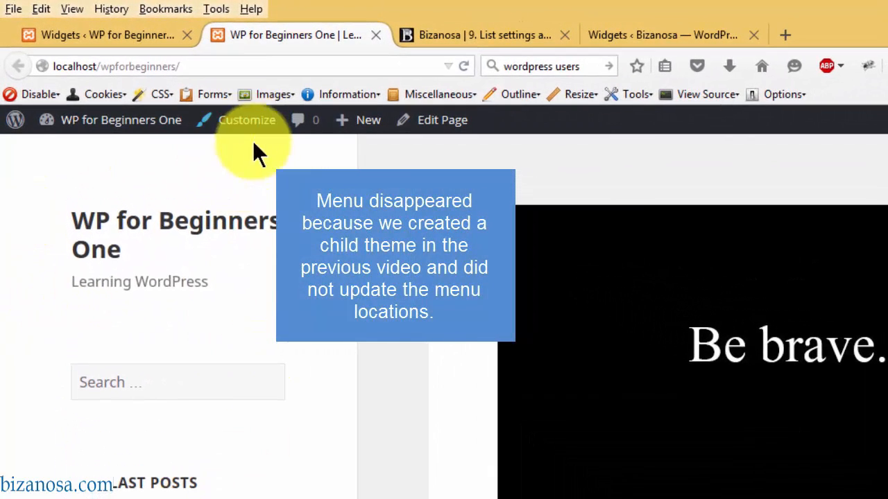
pyautogui.click(252, 128)
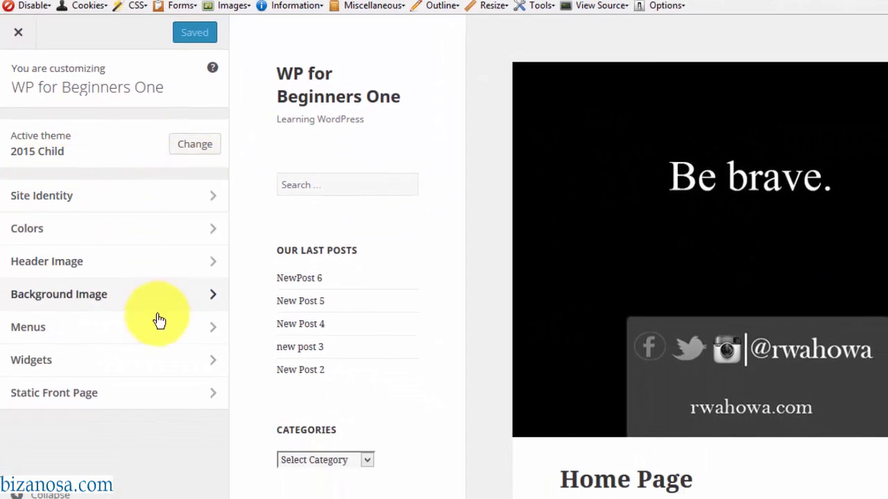
# - Set Primary Menu to 'main menu' and Social Links Menu to 'social links', then publish and close
pyautogui.click(128, 330)
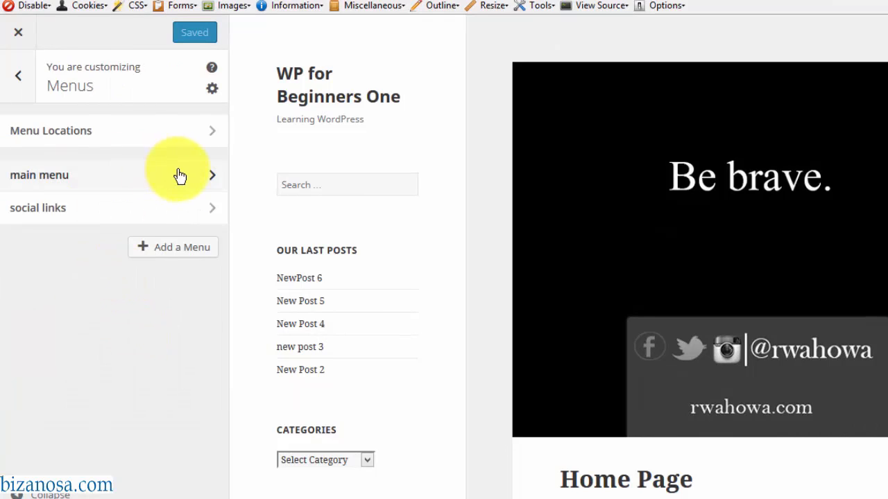
pyautogui.click(202, 143)
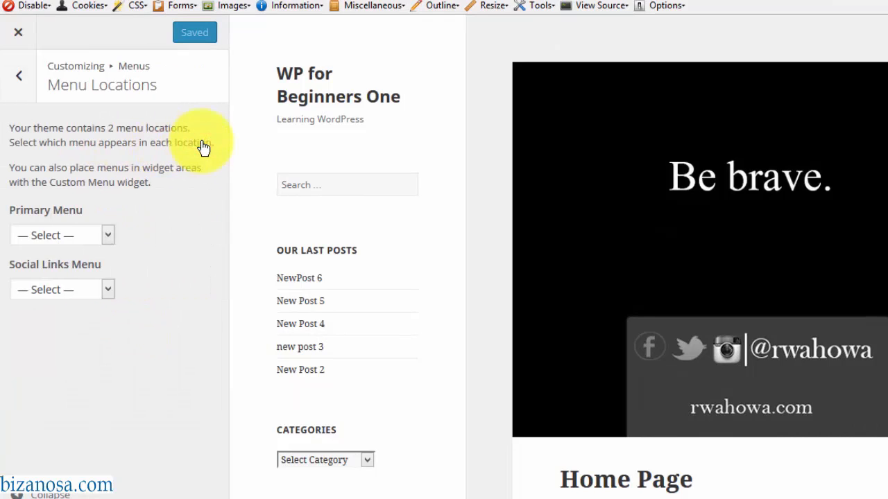
pyautogui.click(104, 235)
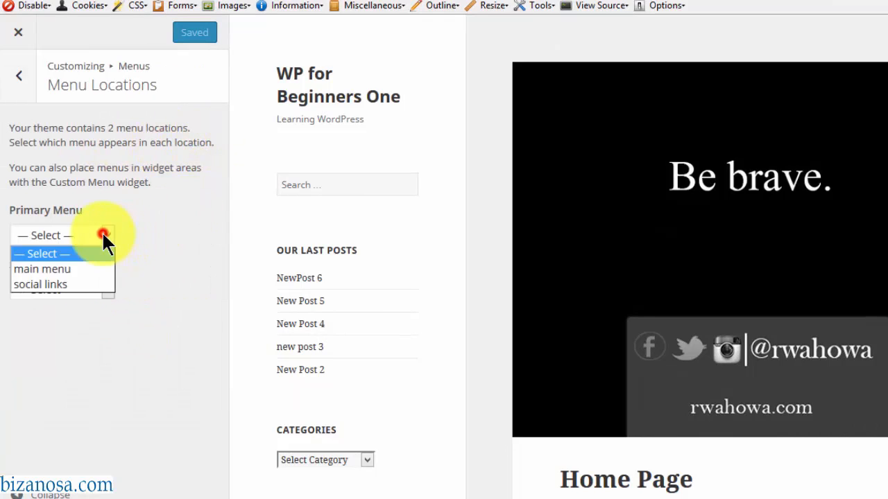
pyautogui.click(69, 267)
pyautogui.click(107, 289)
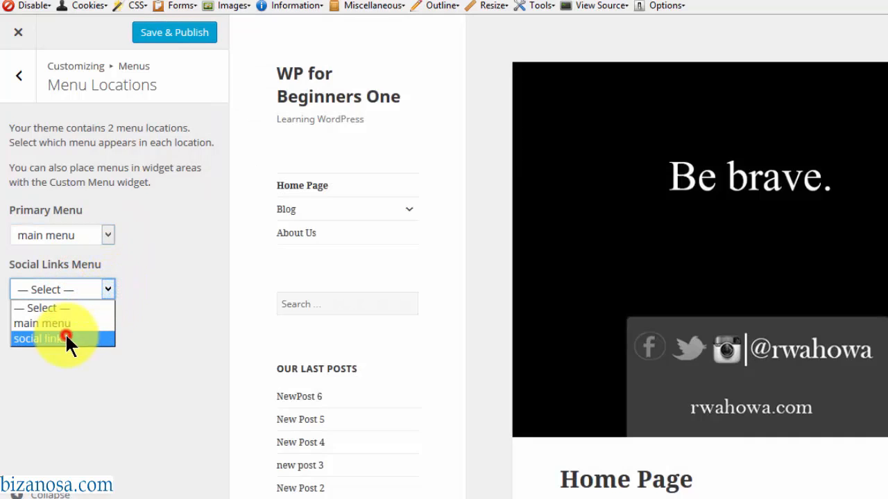
pyautogui.click(66, 338)
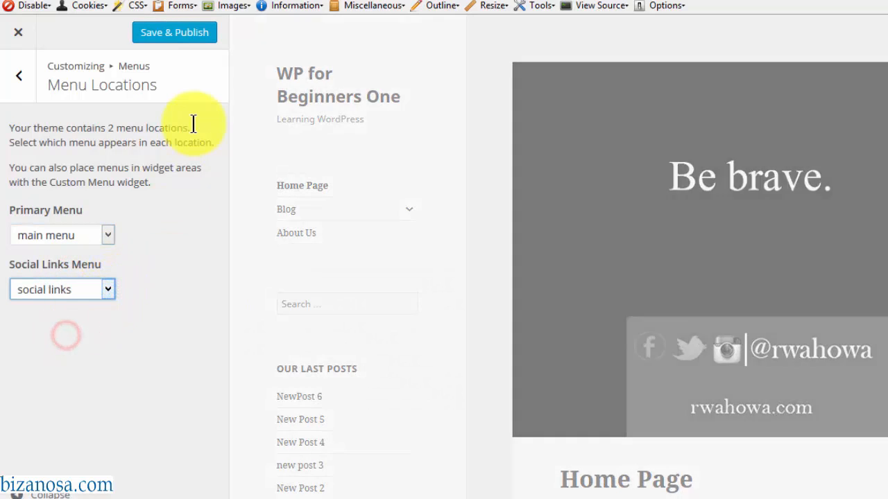
pyautogui.click(170, 40)
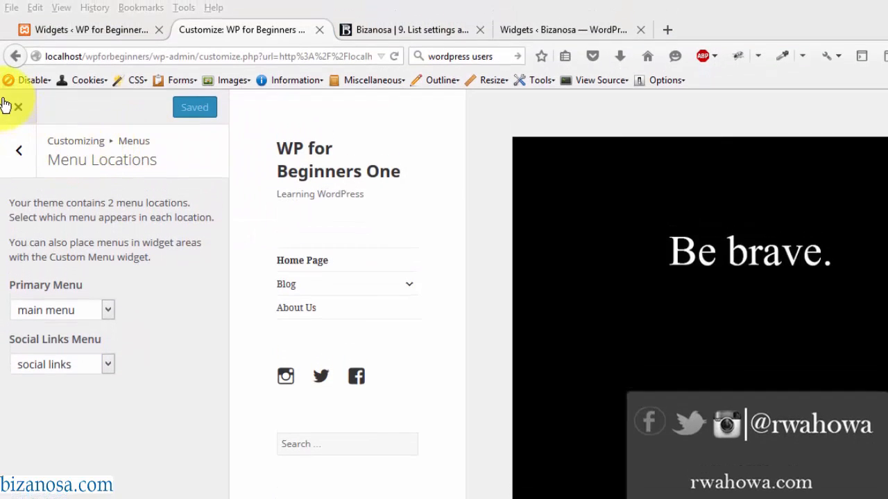
pyautogui.click(16, 110)
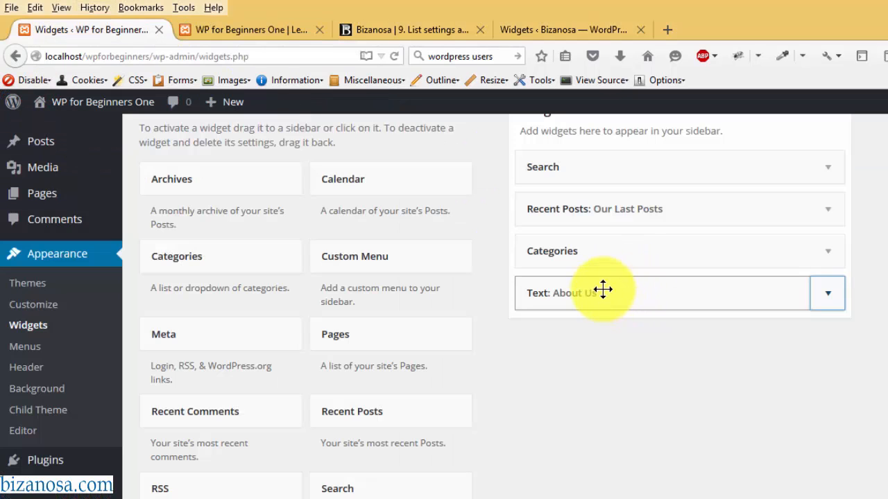
# - Move the About Us Text widget out of the sidebar into Inactive Widgets, keeping its settings
pyautogui.moveTo(602, 291); pyautogui.dragTo(516, 498)
pyautogui.moveTo(212, 487)
pyautogui.mouseDown()
pyautogui.moveTo(294, 406)
pyautogui.moveTo(208, 491)
pyautogui.moveTo(188, 491)
pyautogui.moveTo(205, 494)
pyautogui.mouseUp()
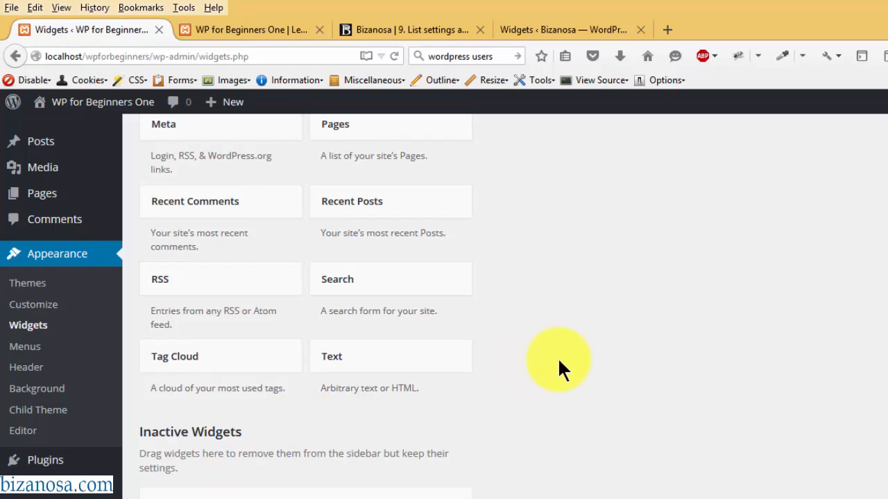
pyautogui.scroll(1, 881, 305)
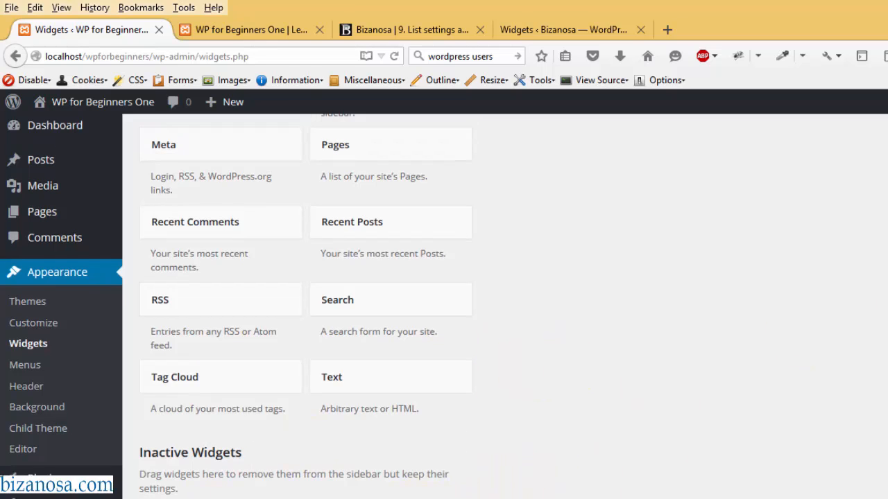
pyautogui.scroll(-1, 881, 305)
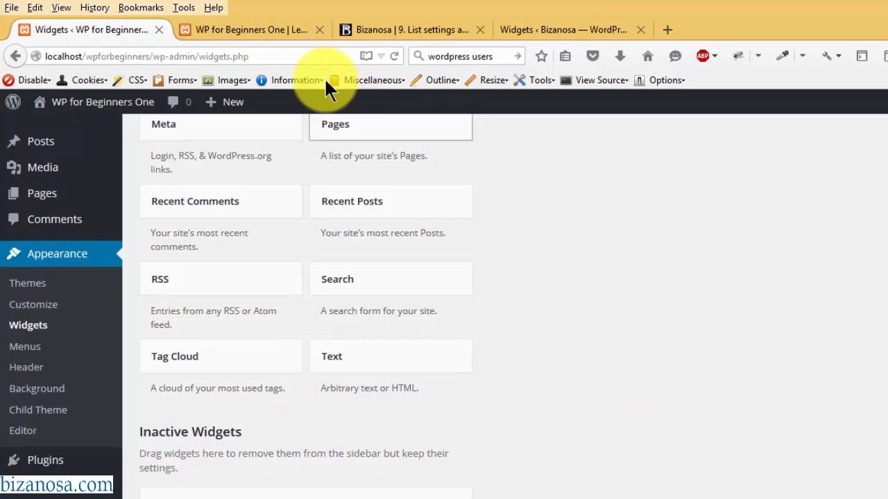
# - Reload the front page to check the sidebar changes, then return to Widgets
pyautogui.click(226, 28)
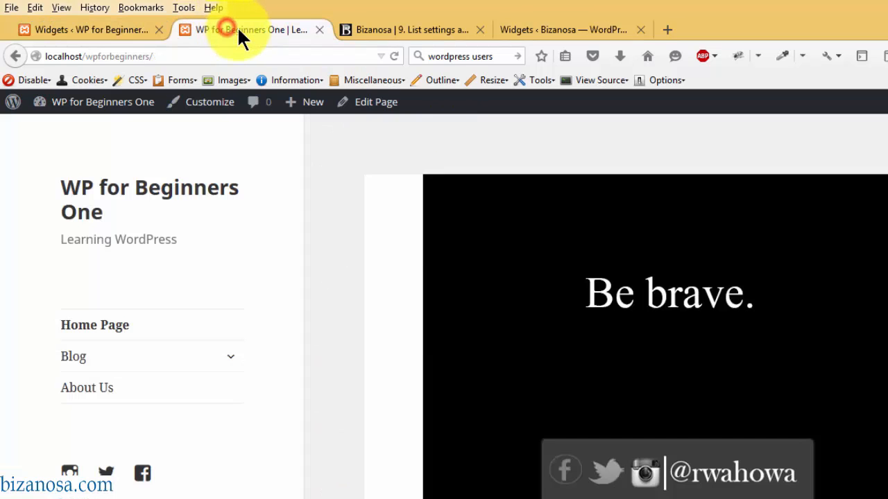
pyautogui.click(392, 55)
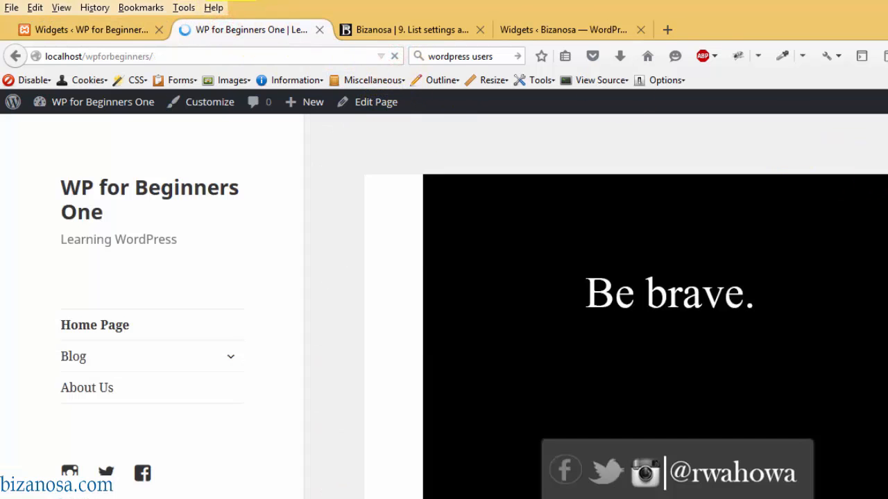
pyautogui.scroll(-10, 624, 305)
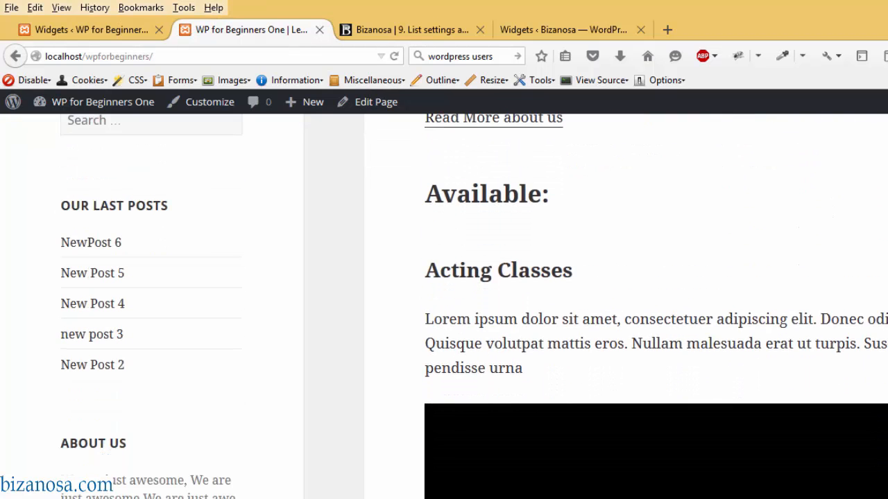
pyautogui.scroll(10, 323, 171)
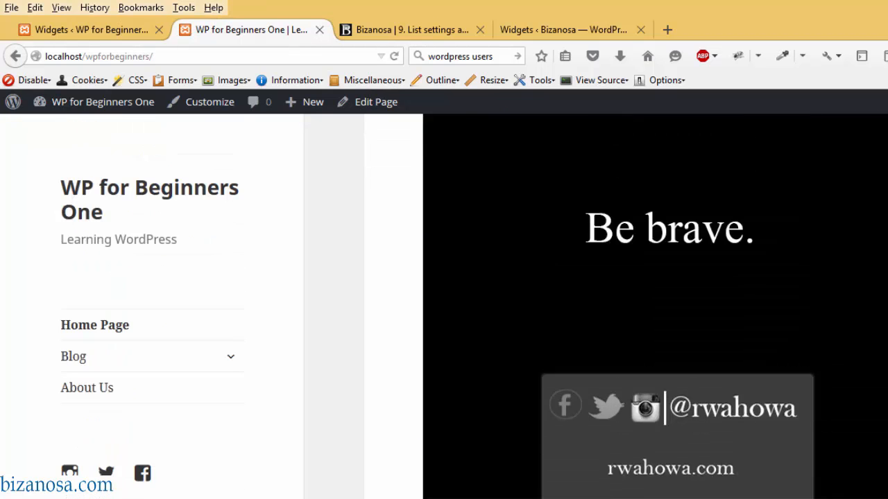
pyautogui.click(119, 29)
# - Collapse About Us and shuffle it through Inactive Widgets so Categories sits above it
pyautogui.scroll(3, 422, 489)
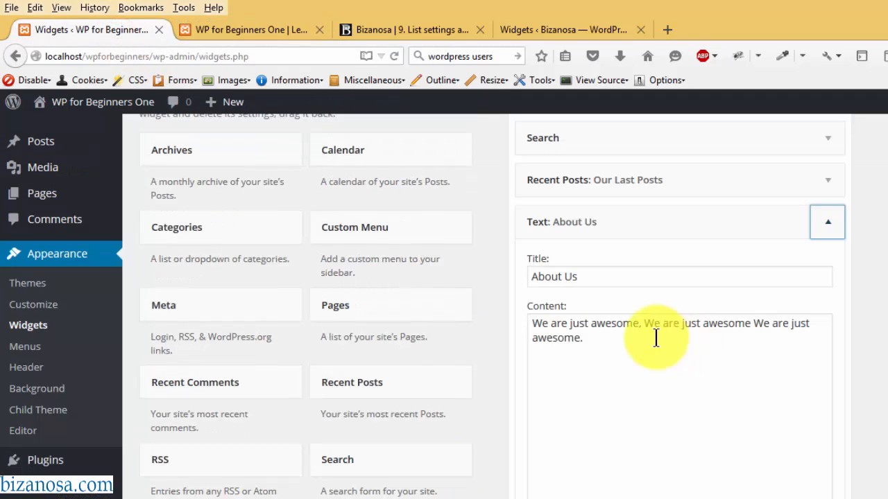
pyautogui.click(619, 342)
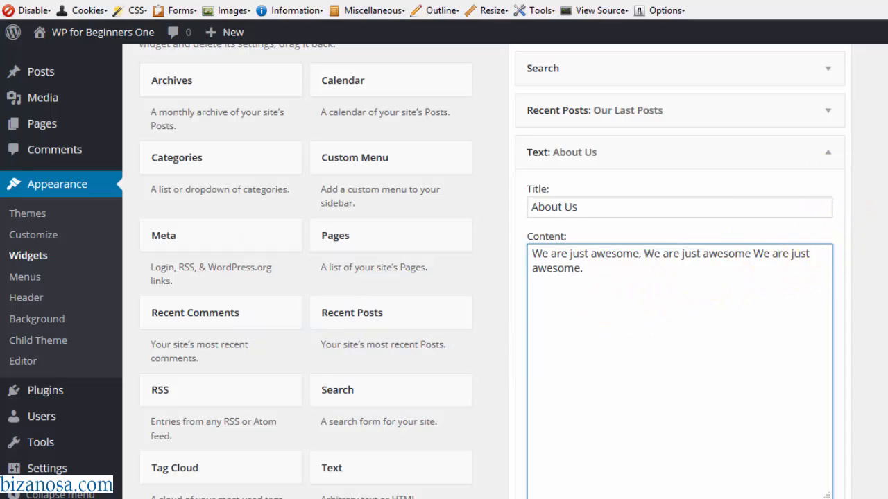
pyautogui.scroll(-3, 535, 434)
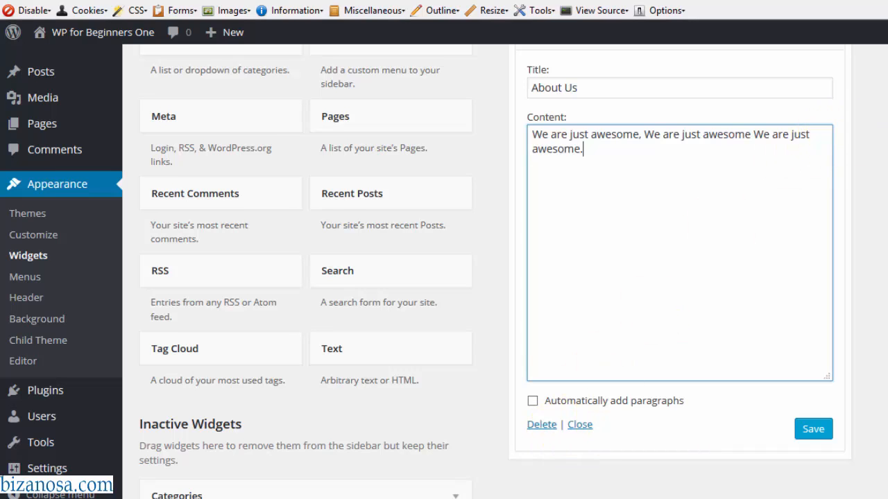
pyautogui.scroll(3, 444, 271)
pyautogui.click(831, 130)
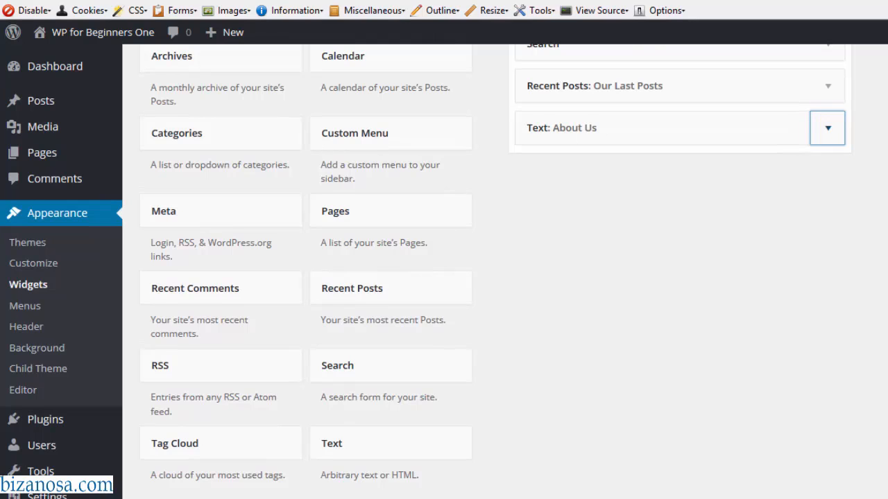
pyautogui.scroll(-1, 444, 270)
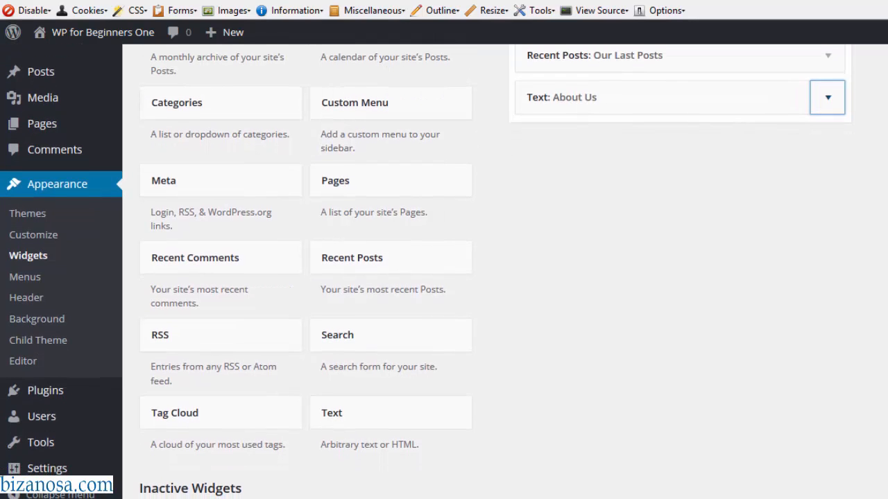
pyautogui.moveTo(630, 95); pyautogui.dragTo(253, 393)
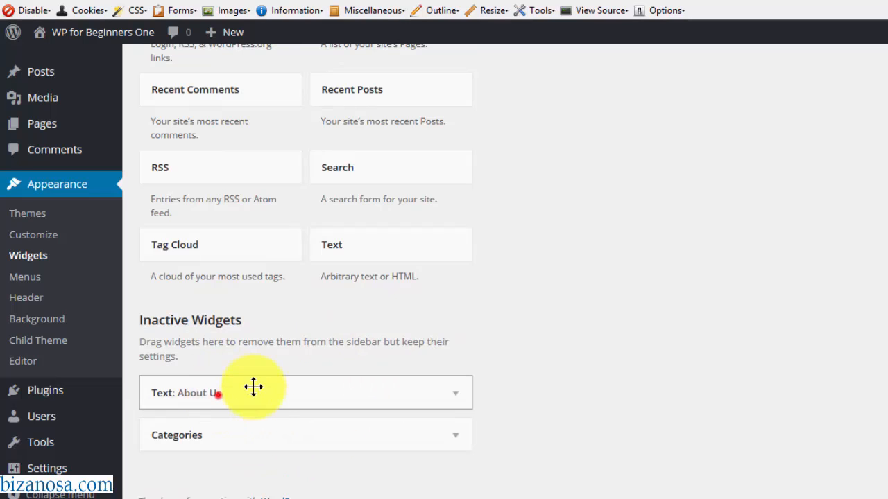
pyautogui.moveTo(253, 387); pyautogui.dragTo(595, 154)
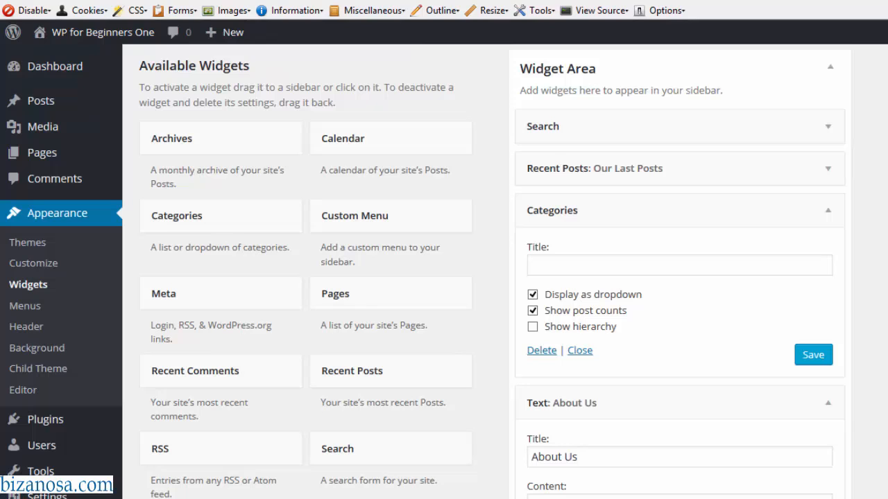
# - Collapse the Categories and About Us widget settings panels in the sidebar
pyautogui.scroll(-1, 443, 271)
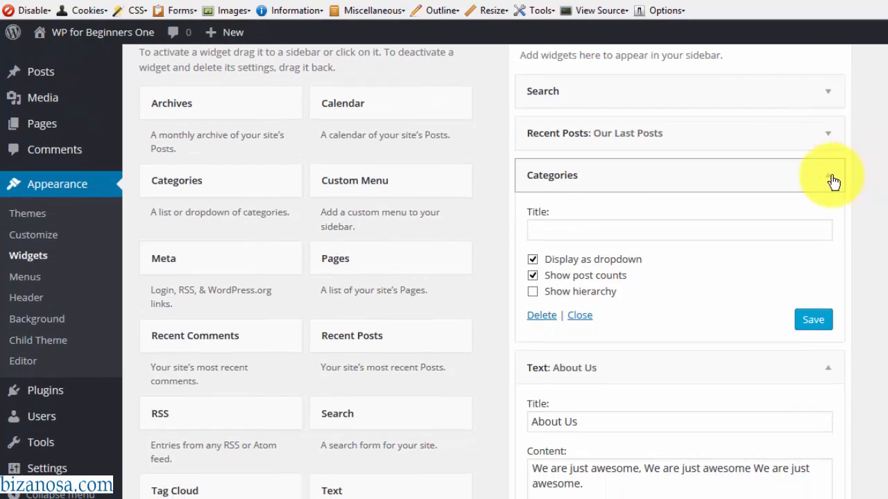
pyautogui.click(830, 179)
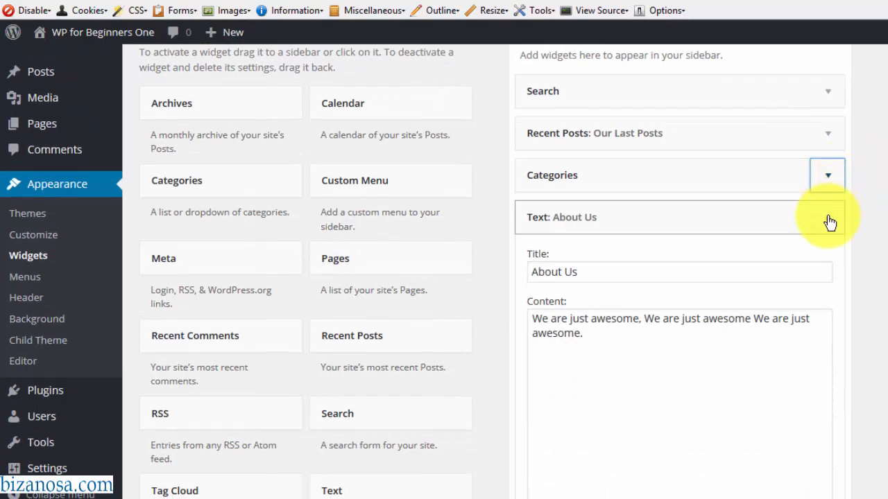
pyautogui.click(828, 220)
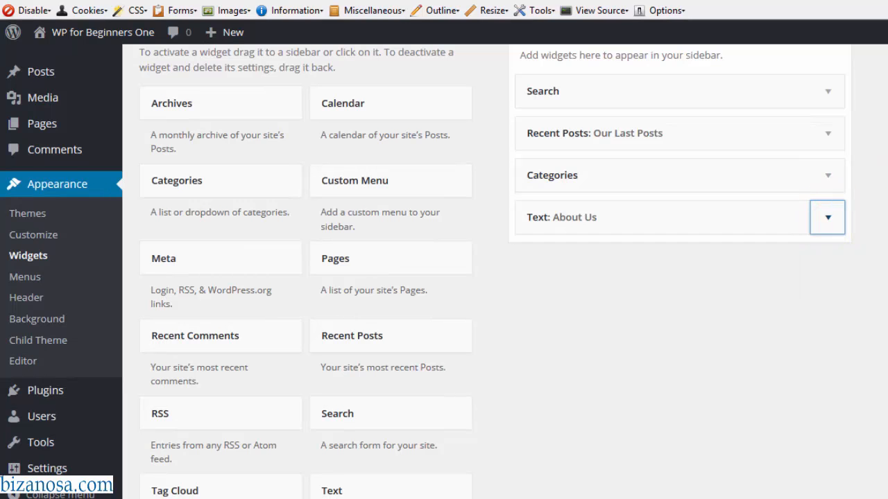
pyautogui.scroll(2, 617, 215)
pyautogui.scroll(-2, 617, 215)
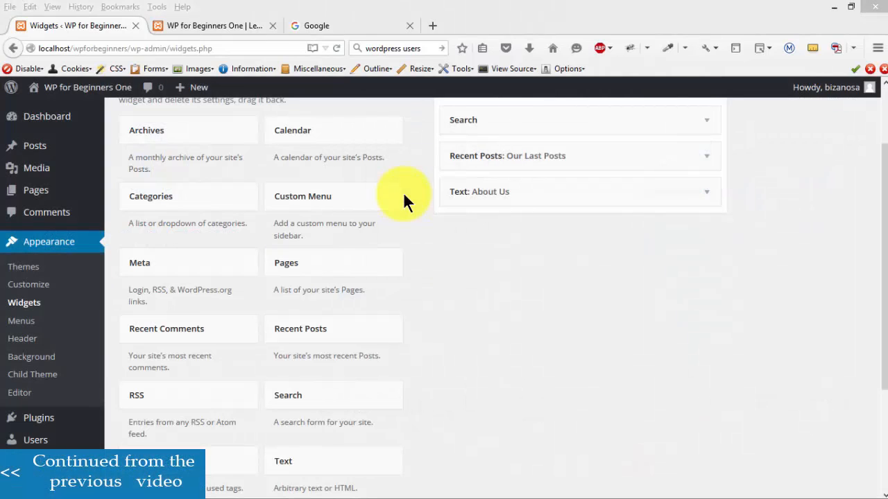
# - Google 'wordpress roles' and open the Roles and Capabilities Codex article
pyautogui.click(328, 22)
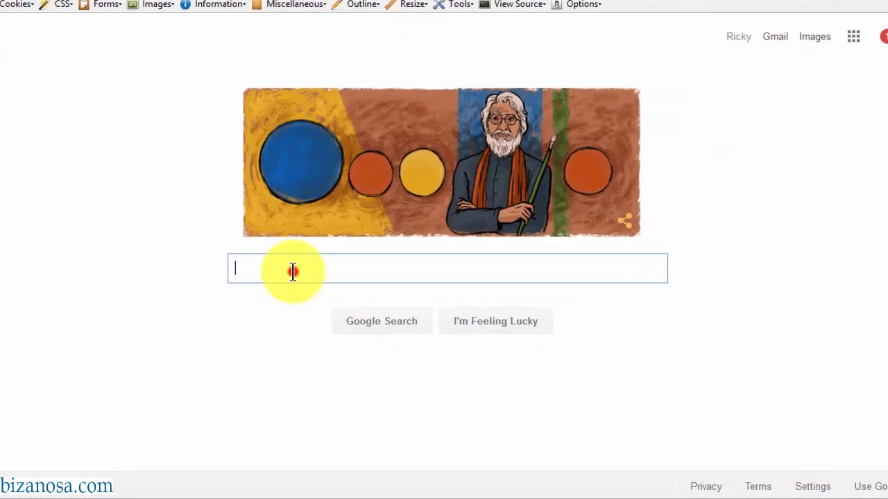
pyautogui.write('wordpress r')
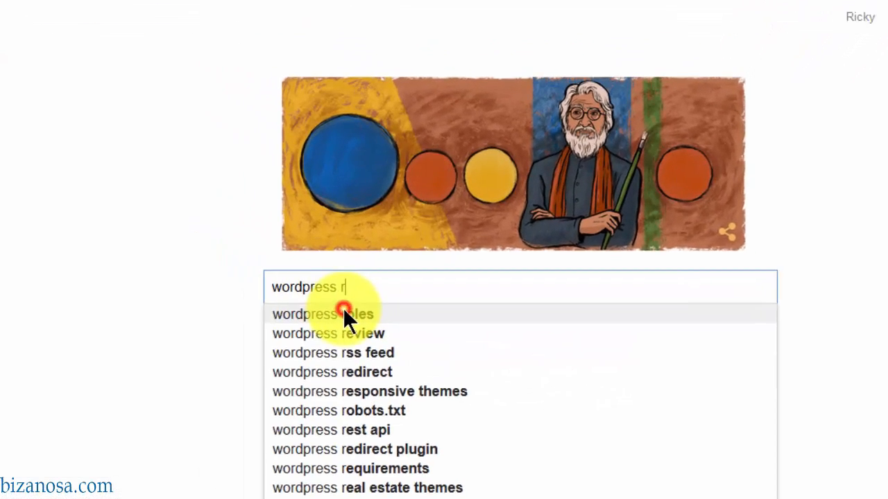
pyautogui.click(257, 256)
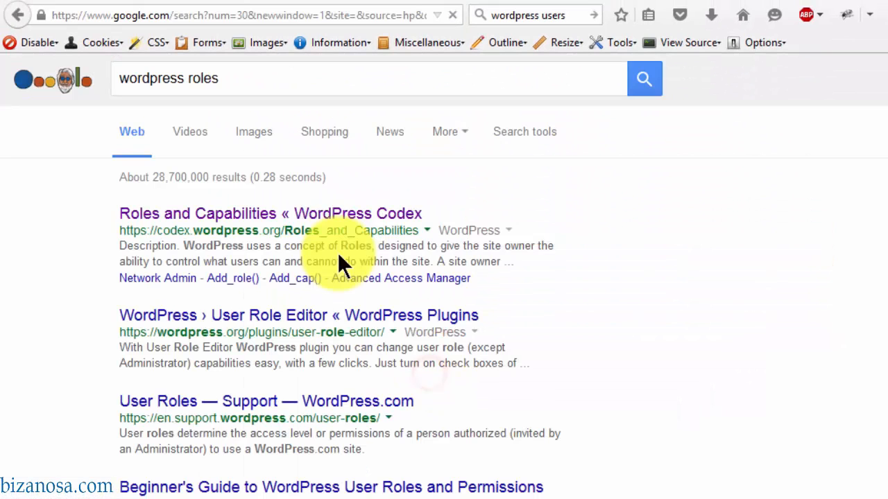
pyautogui.click(233, 216)
# - Read down the Codex Roles and Capabilities article to the Capability vs. Role Table
pyautogui.scroll(-10, 495, 307)
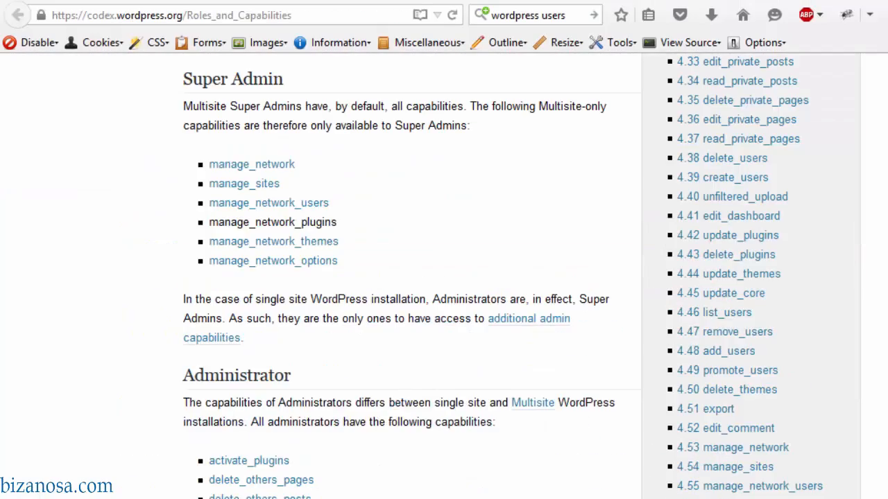
pyautogui.scroll(10, 575, 188)
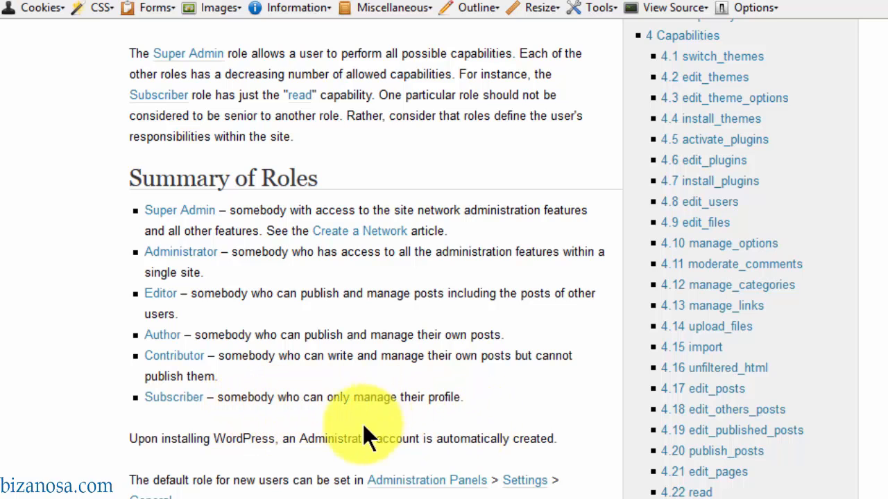
pyautogui.scroll(-10, 178, 451)
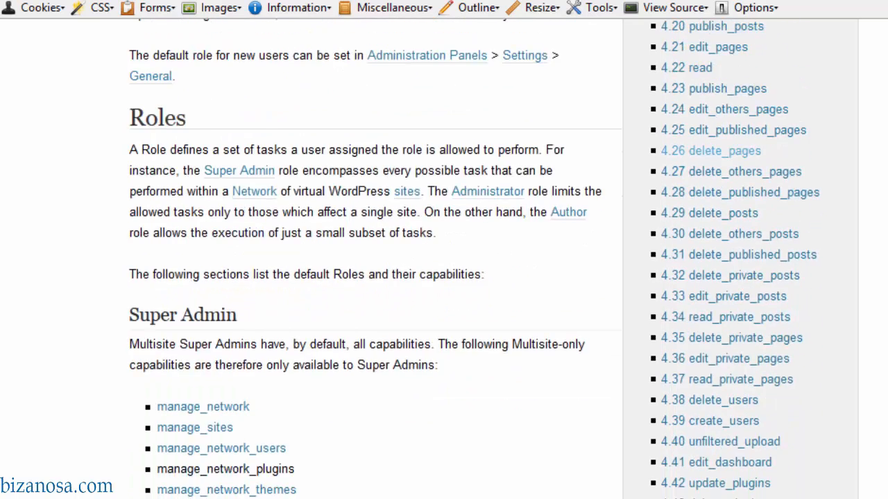
pyautogui.scroll(-7, 375, 263)
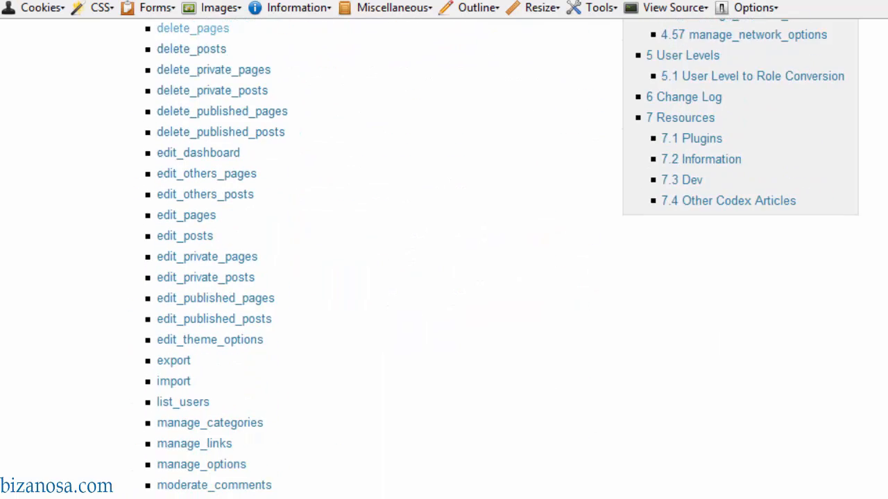
pyautogui.scroll(-12, 444, 277)
pyautogui.scroll(-1, 444, 277)
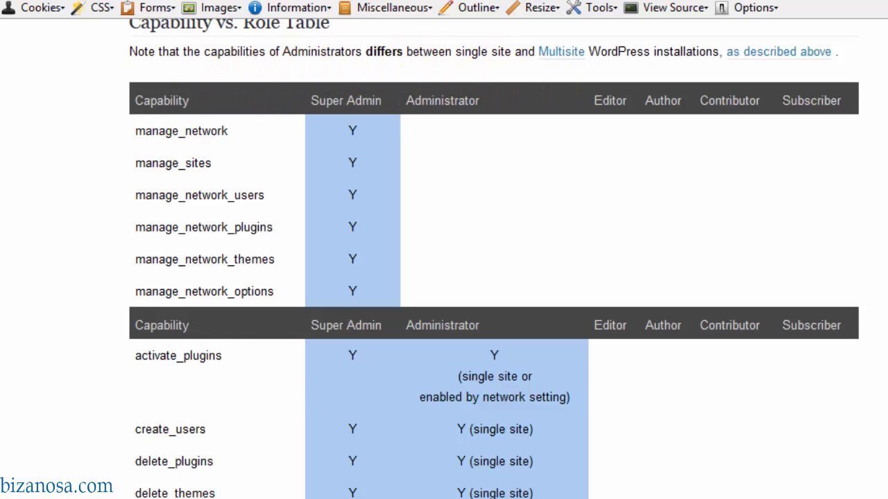
pyautogui.scroll(-4, 444, 277)
pyautogui.scroll(6, 444, 277)
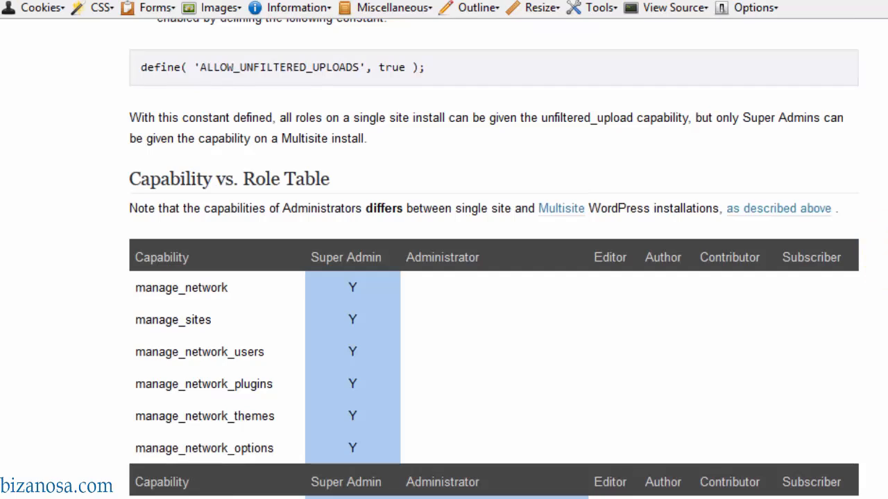
pyautogui.scroll(-15, 444, 278)
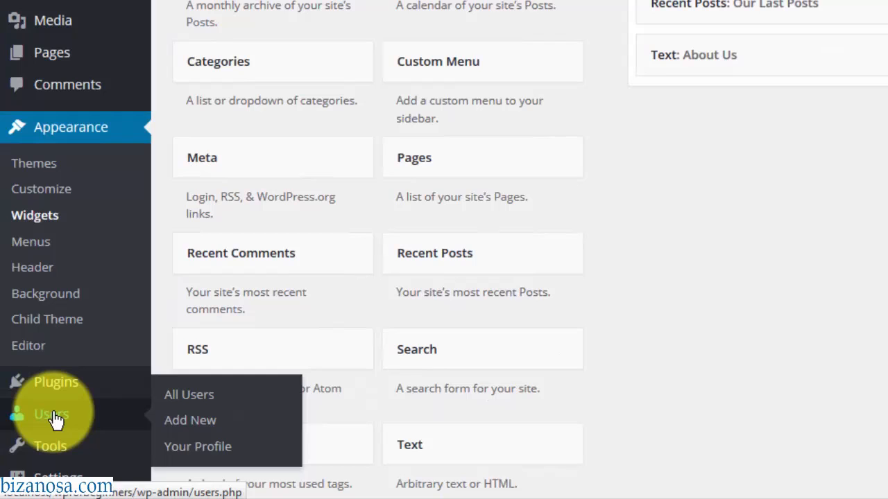
# - Open the administrator account's Profile page for editing from the Users list
pyautogui.click(55, 420)
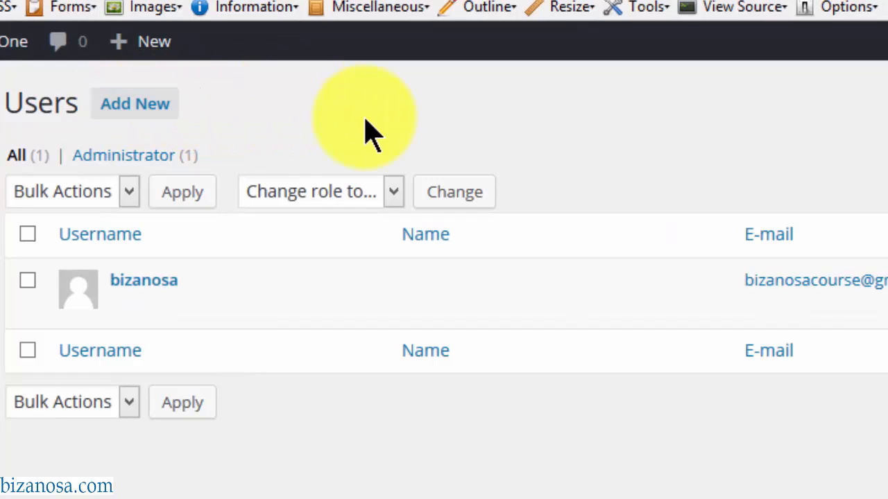
pyautogui.moveTo(307, 317)
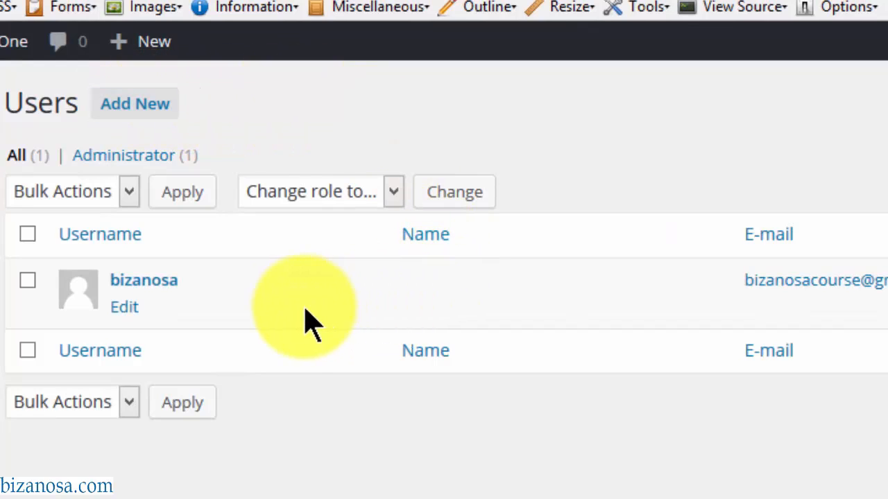
pyautogui.click(124, 308)
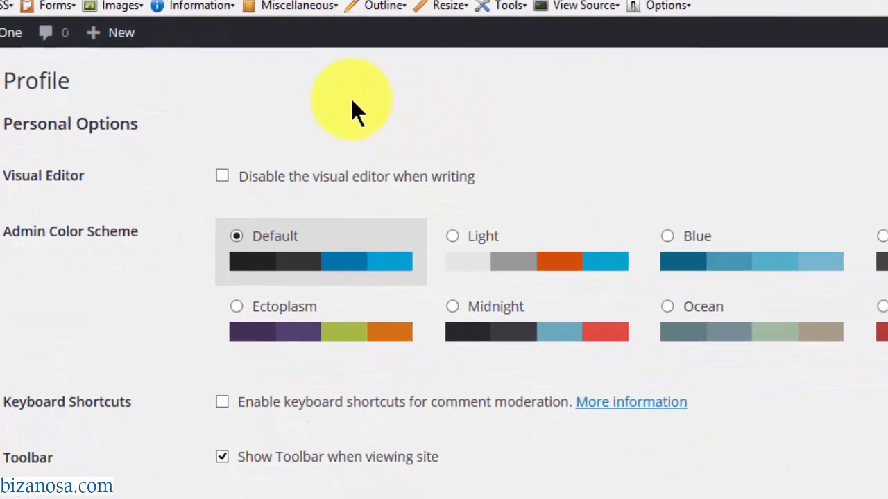
# - Switch the admin colour scheme to Sunrise
pyautogui.moveTo(886, 107); pyautogui.dragTo(884, 145)
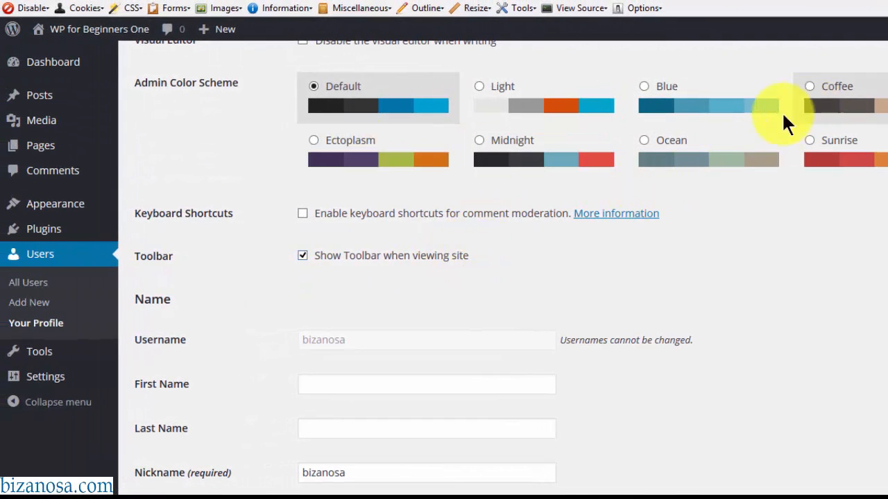
pyautogui.click(809, 142)
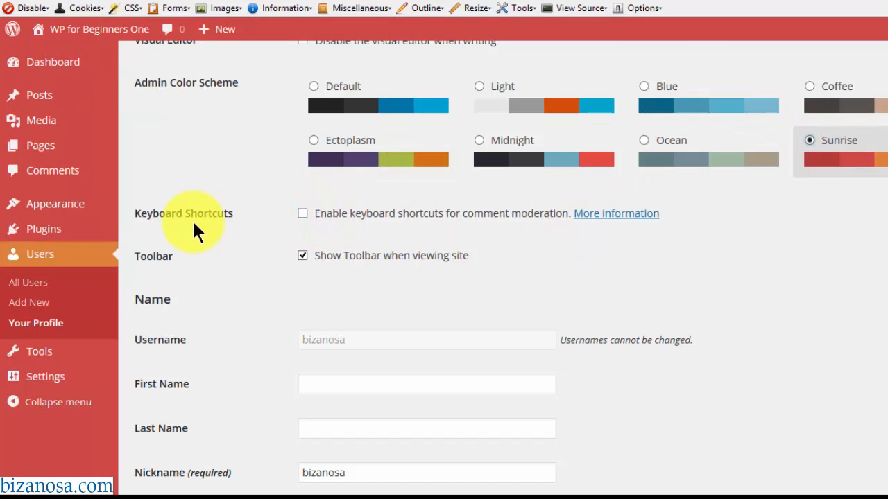
pyautogui.scroll(-2, 578, 150)
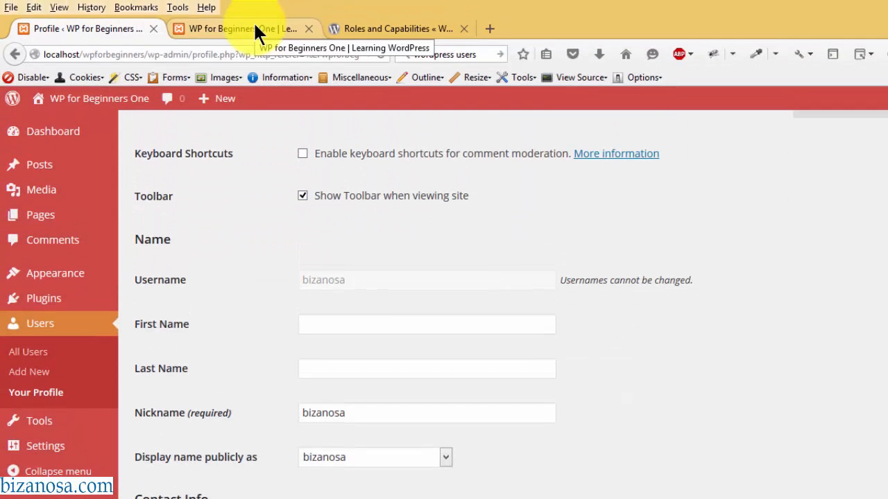
# - Check the front-end toolbar, then untick 'Show Toolbar when viewing site' in the profile
pyautogui.click(255, 28)
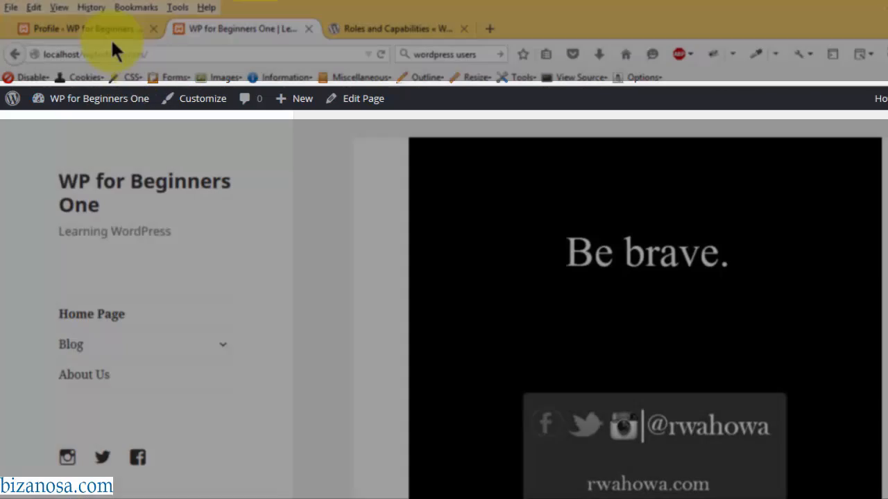
pyautogui.click(111, 28)
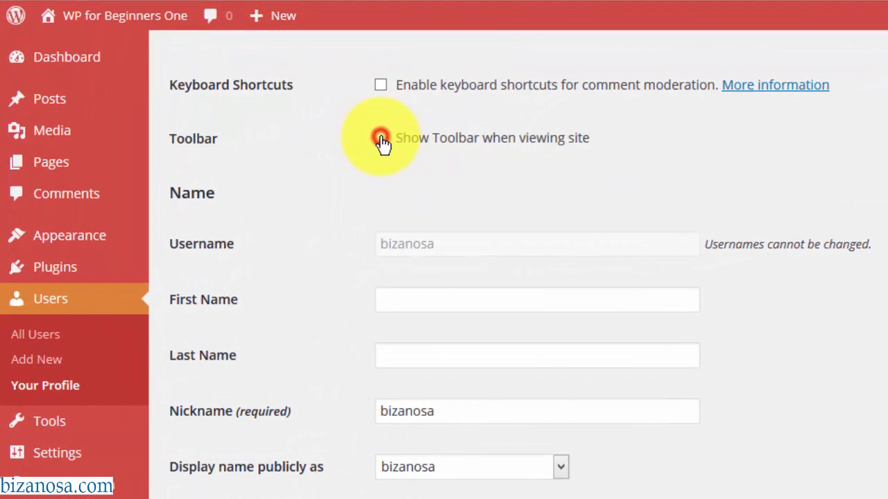
pyautogui.click(381, 139)
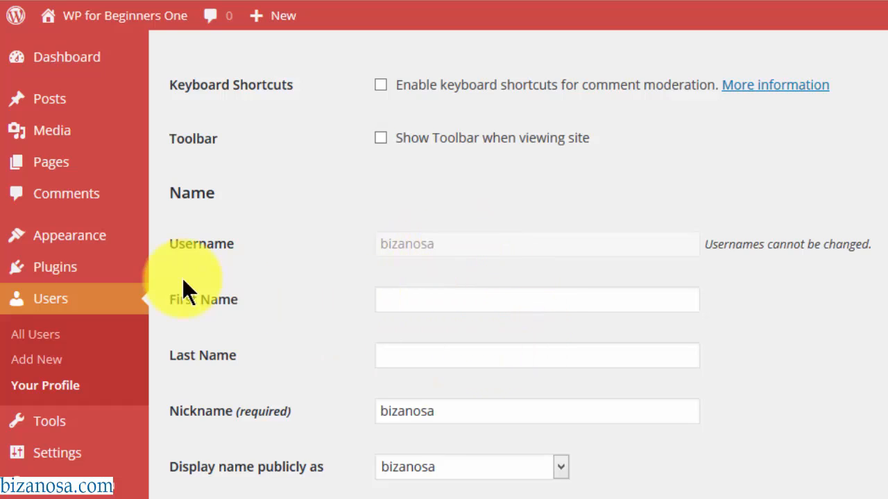
# - Enter the user's first and last name and replace the nickname with the full name
pyautogui.click(404, 300)
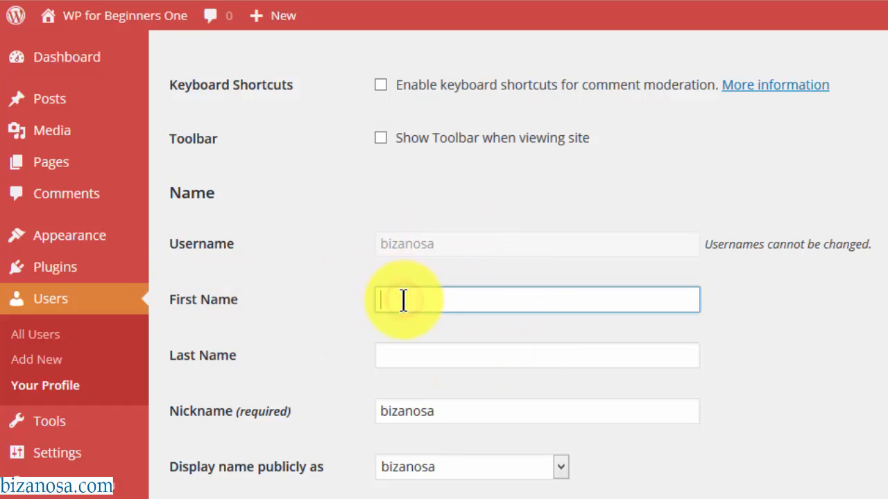
pyautogui.write('Ricky')
pyautogui.click(397, 356)
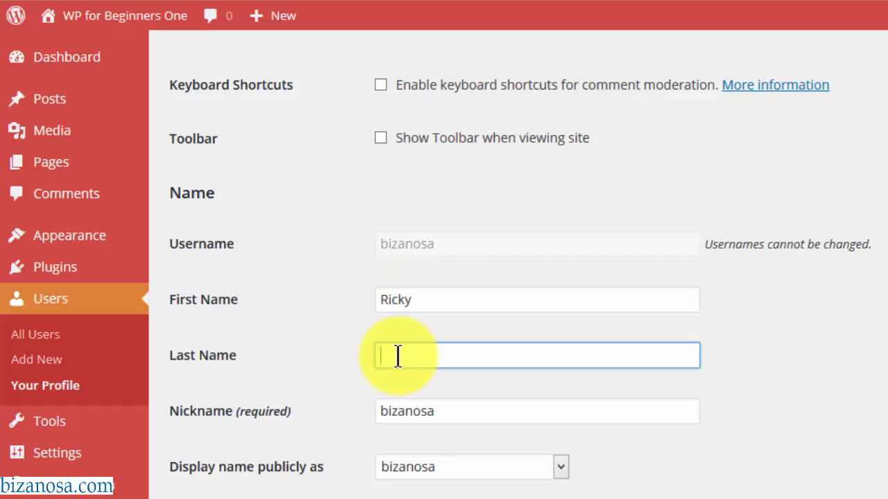
pyautogui.write('Wahowa')
pyautogui.click(467, 412)
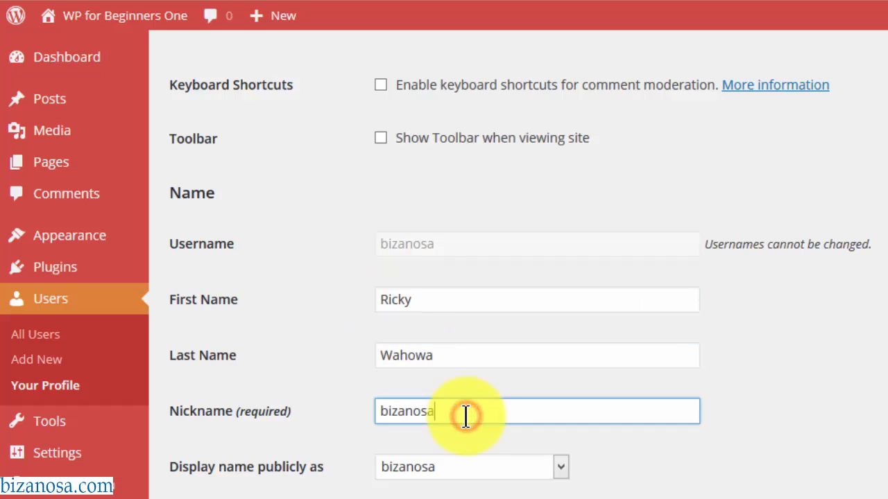
pyautogui.moveTo(466, 416); pyautogui.dragTo(254, 422)
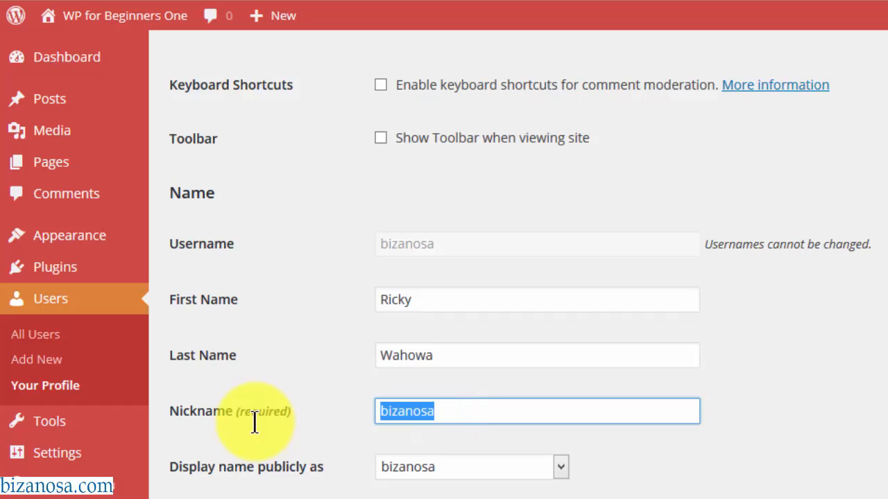
pyautogui.write('Ricky Wahowa')
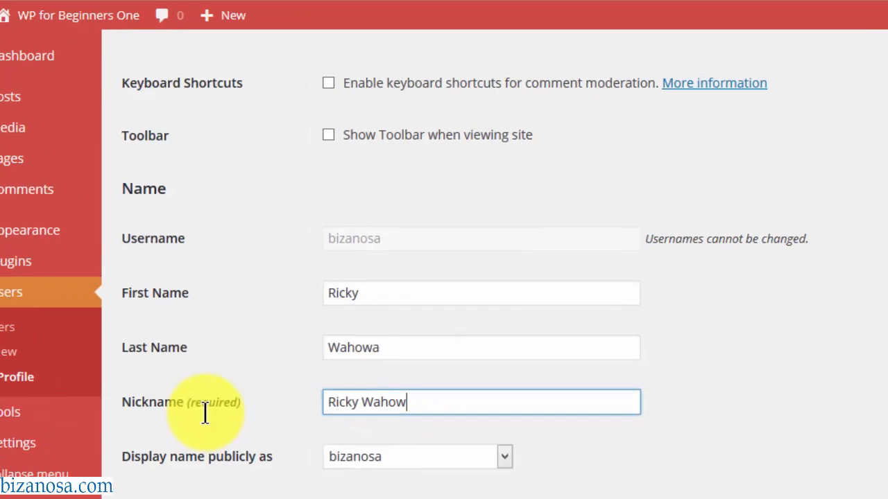
# - Set 'Display name publicly as' to the last name followed by the first name
pyautogui.scroll(-3, 254, 419)
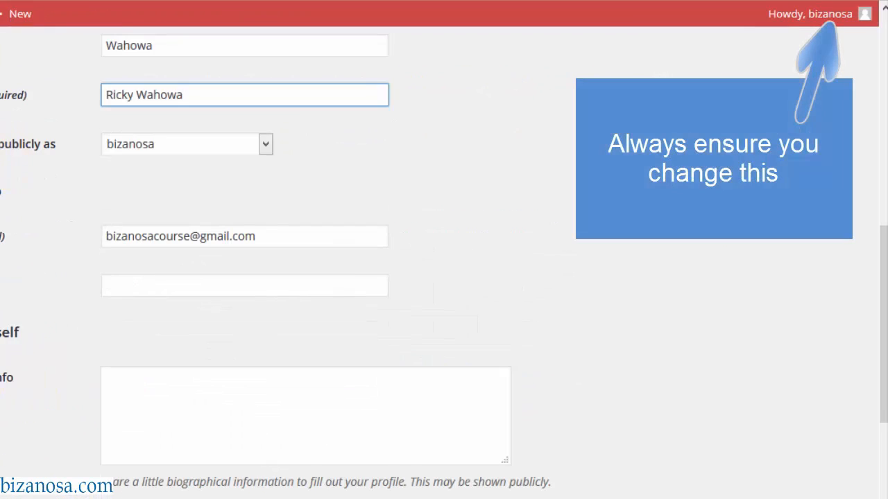
pyautogui.click(34, 2)
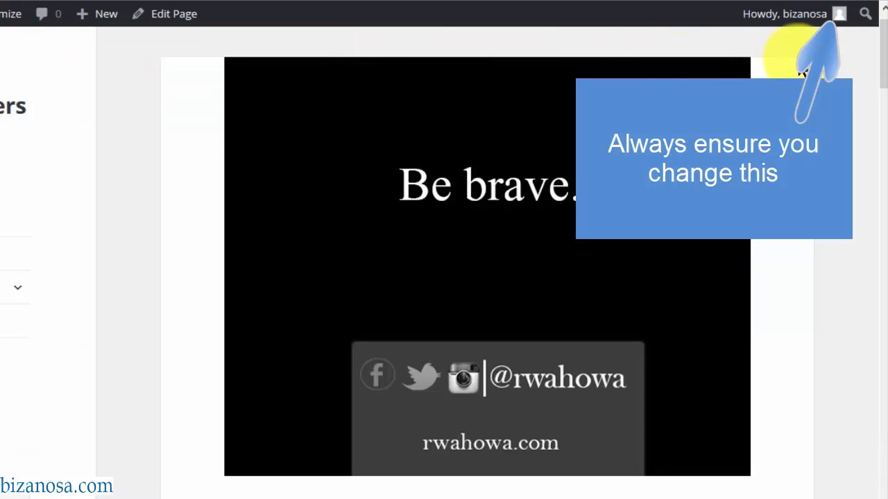
pyautogui.moveTo(805, 21)
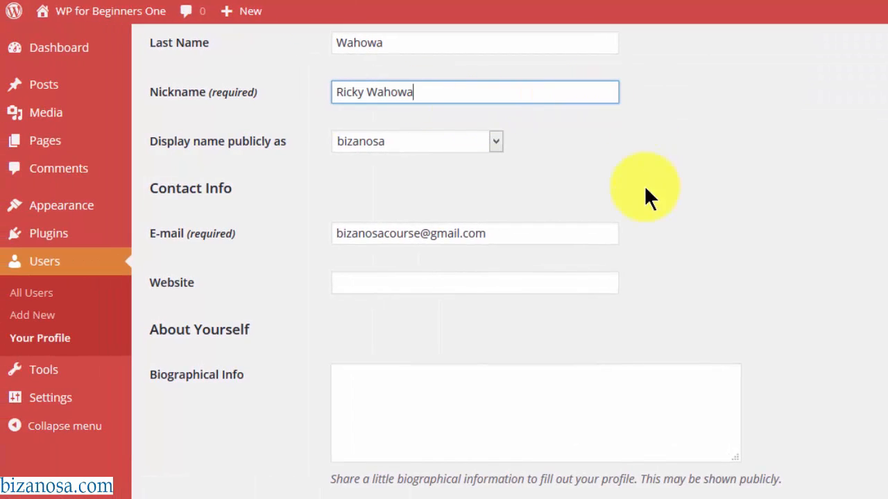
pyautogui.click(283, 172)
pyautogui.click(496, 141)
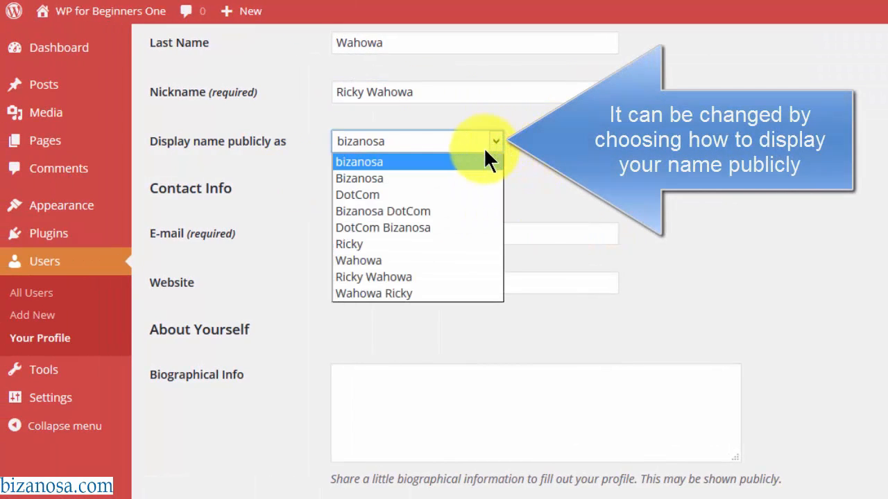
pyautogui.click(411, 293)
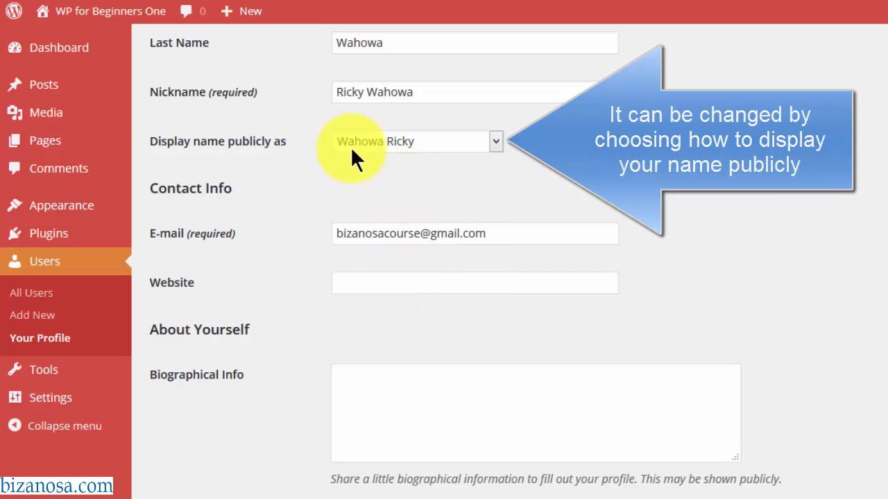
pyautogui.click(495, 141)
pyautogui.click(493, 141)
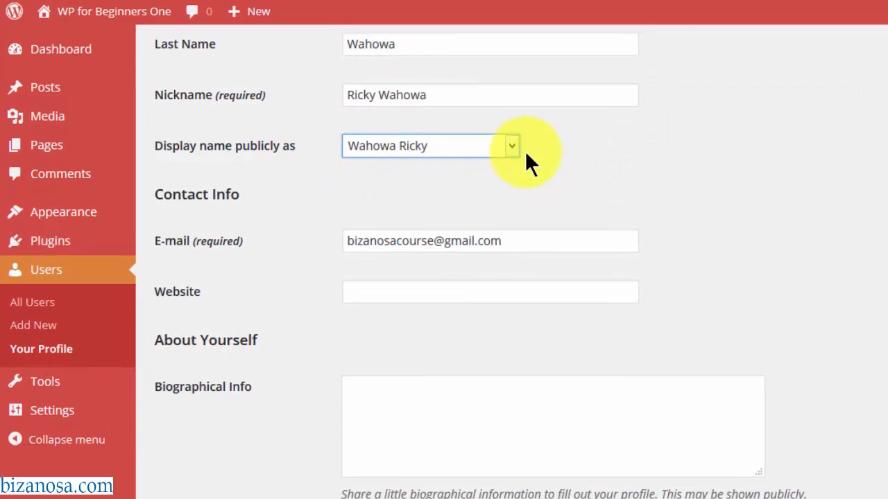
pyautogui.scroll(-3, 390, 131)
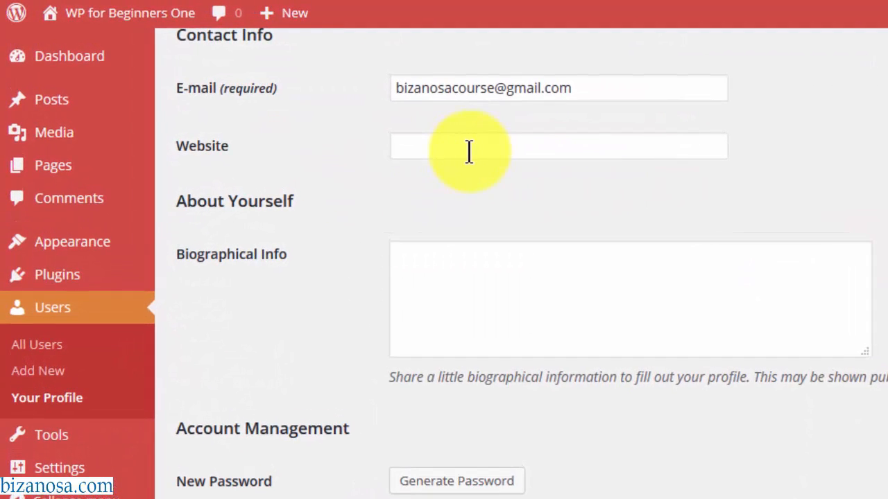
pyautogui.click(445, 144)
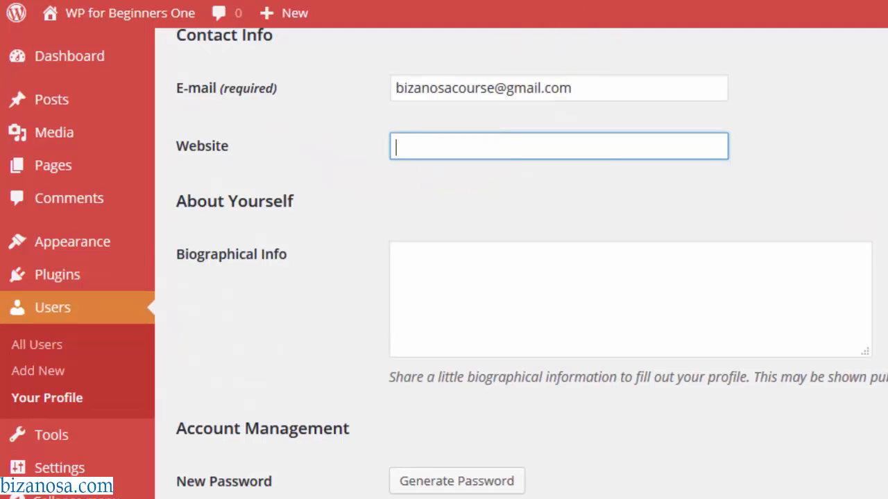
pyautogui.click(447, 141)
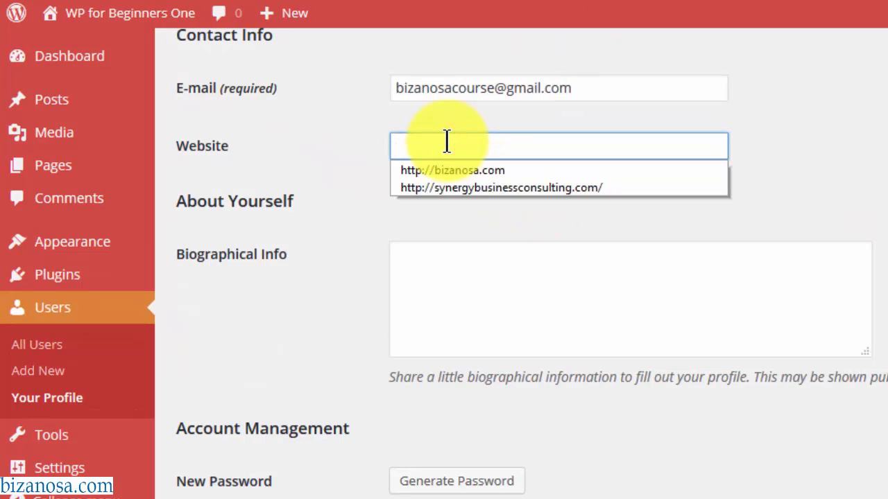
pyautogui.write('http://bizanosa.com/')
pyautogui.click(416, 271)
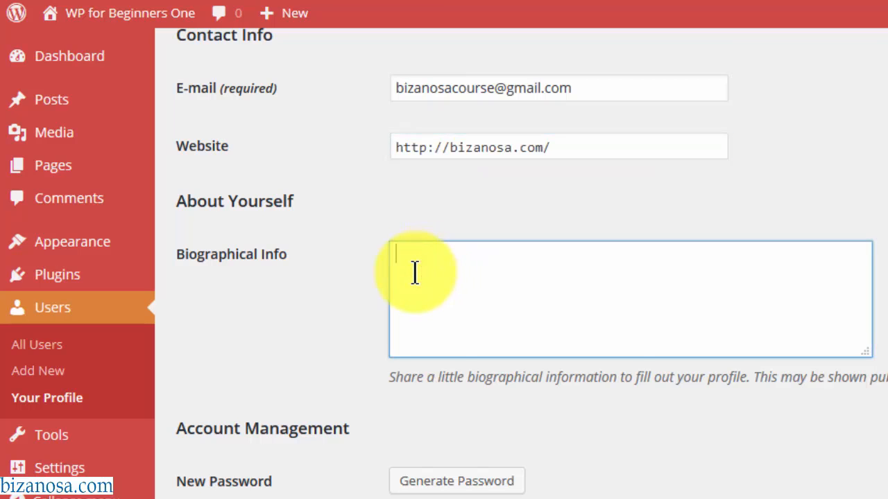
pyautogui.write('Trainer.')
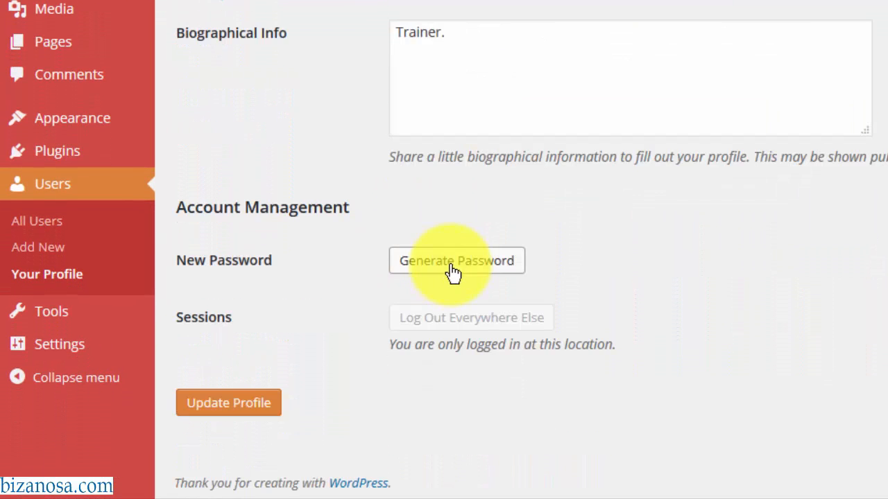
# - Generate a new strong password and update the profile
pyautogui.click(452, 270)
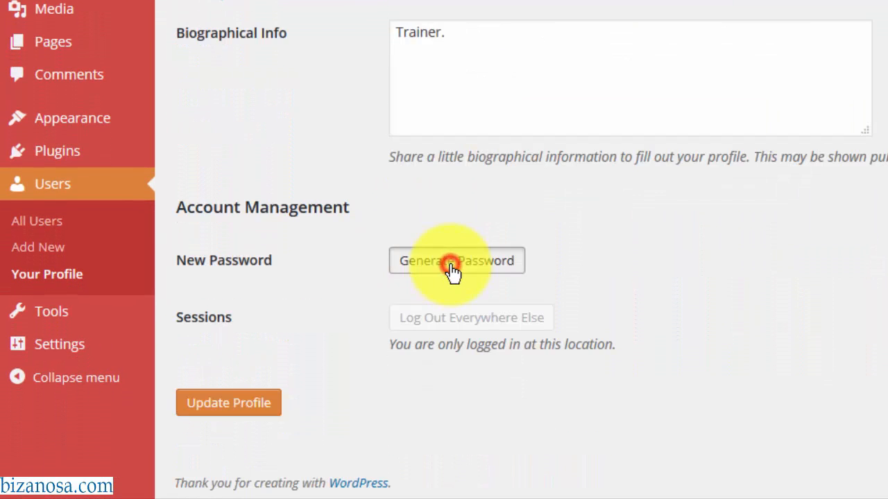
pyautogui.click(305, 393)
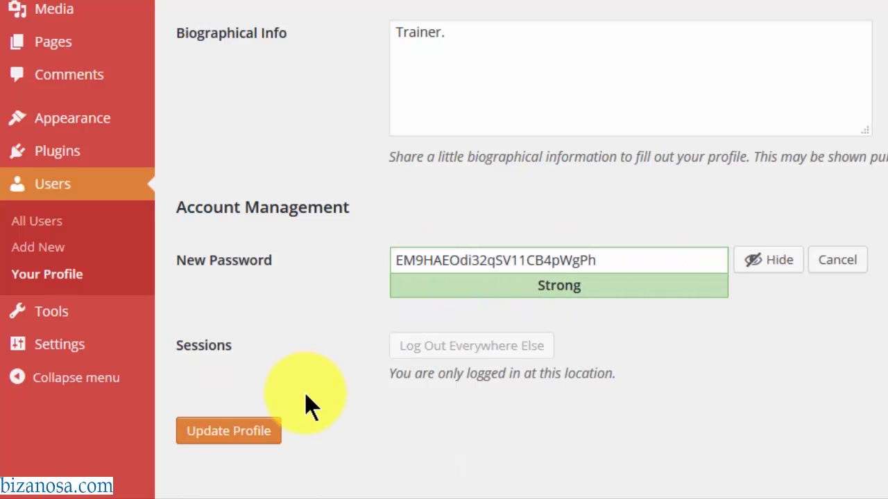
pyautogui.click(222, 431)
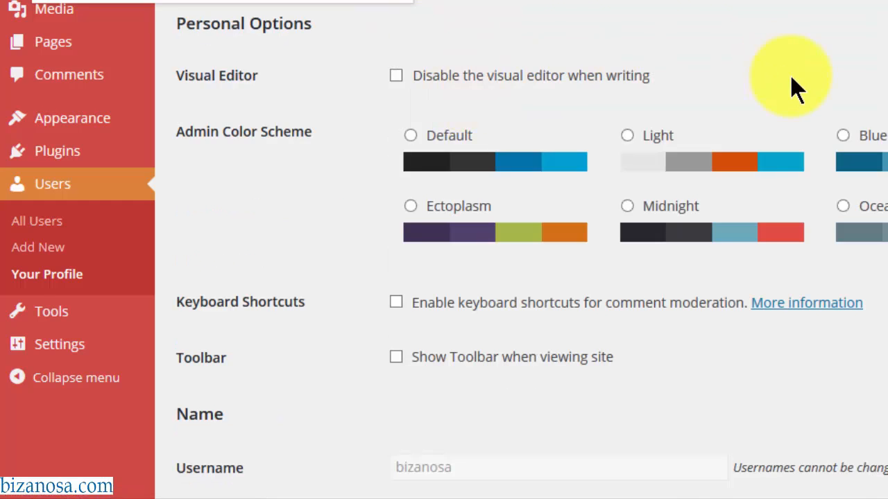
pyautogui.scroll(-15, 792, 82)
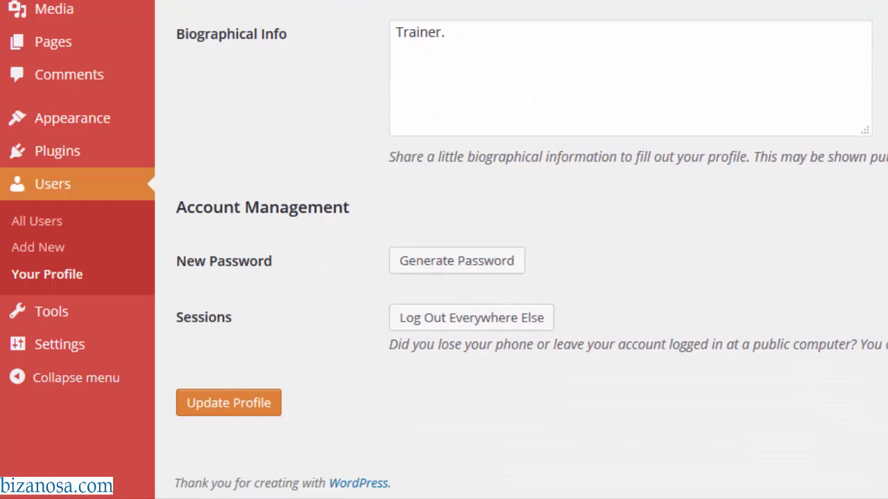
pyautogui.scroll(10, 377, 248)
pyautogui.scroll(-8, 562, 156)
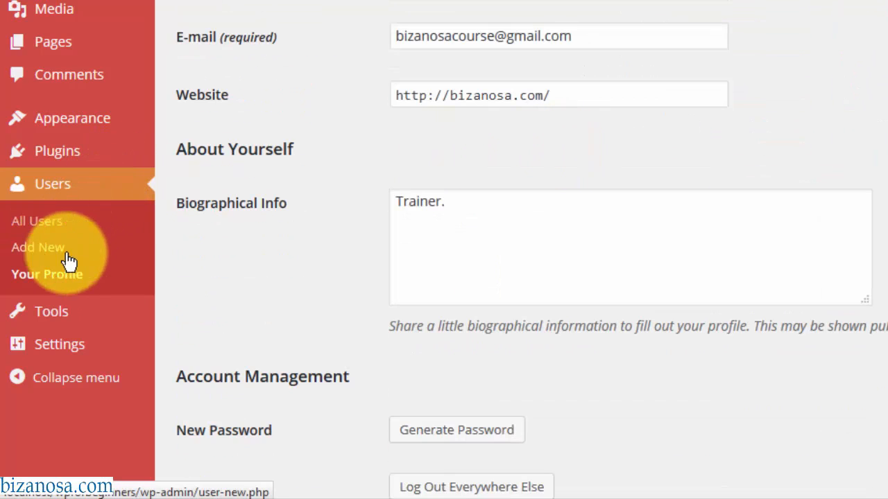
# - Start a new user with the username 'User' on the Add New User form
pyautogui.click(45, 255)
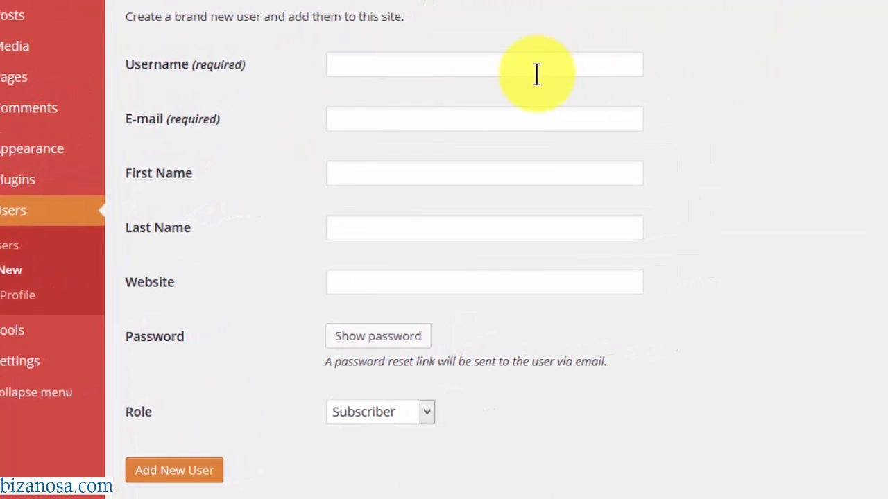
pyautogui.click(373, 70)
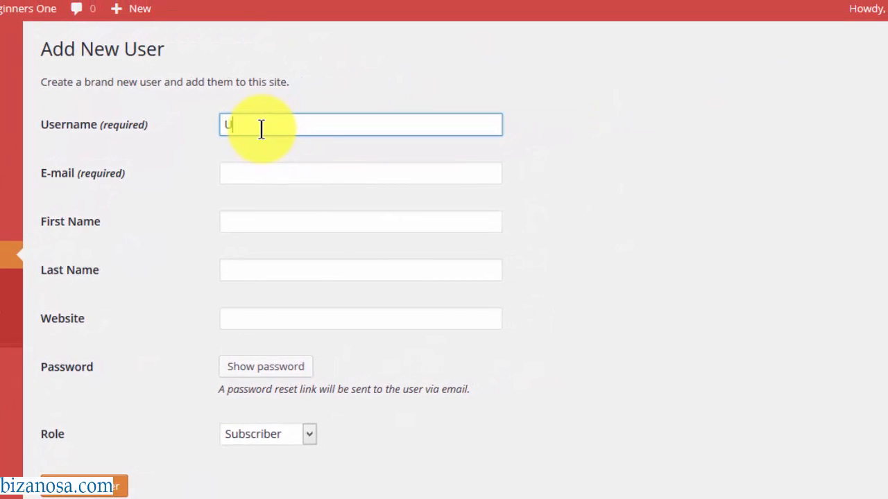
pyautogui.write('User')
pyautogui.click(244, 178)
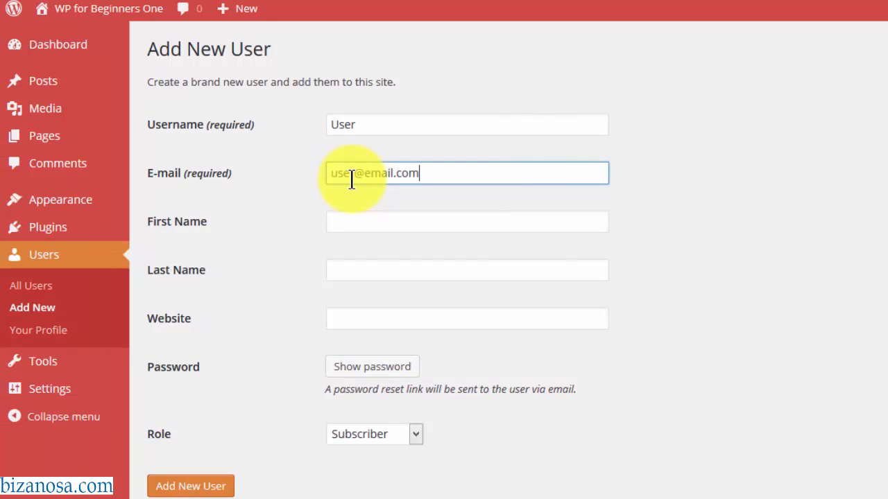
pyautogui.click(360, 222)
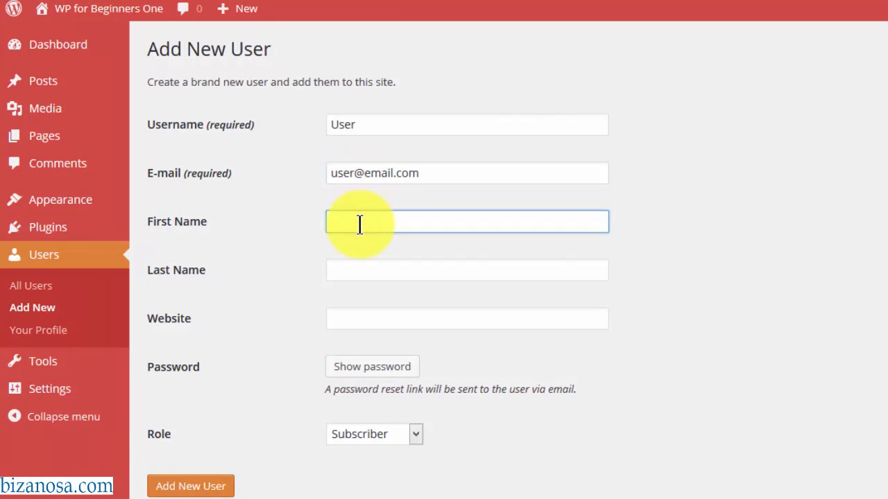
pyautogui.click(355, 269)
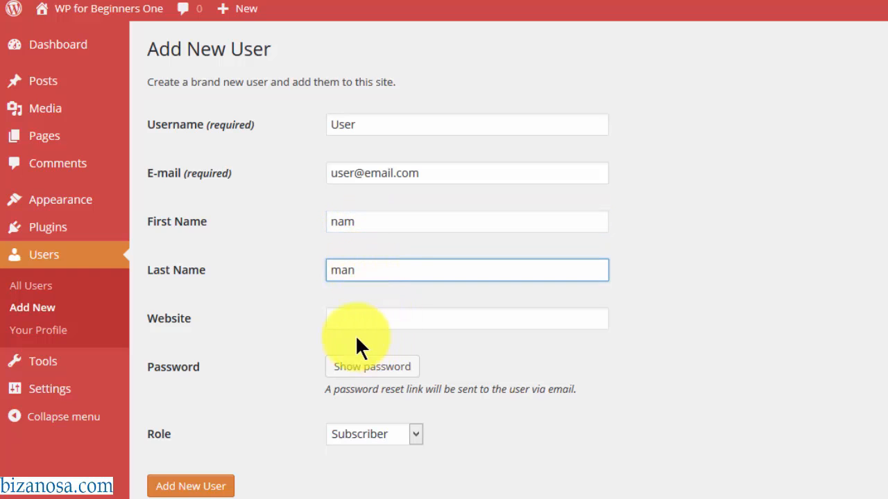
pyautogui.click(347, 319)
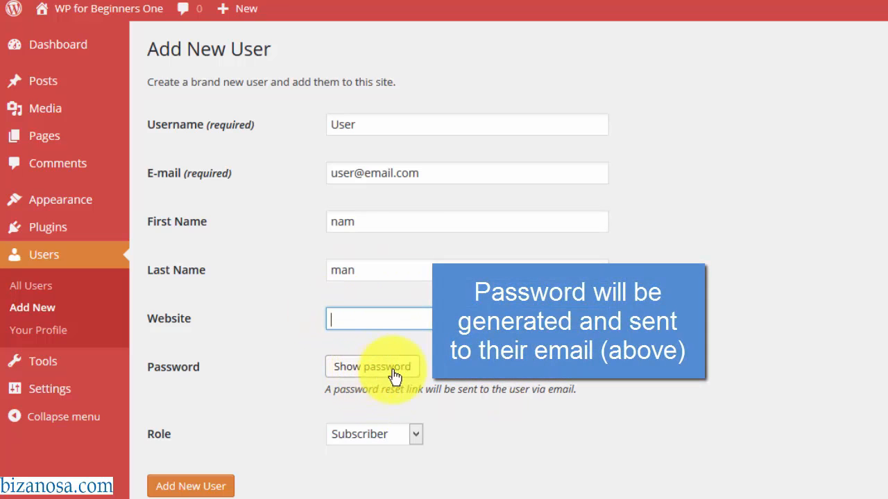
# - Give the new user the Editor role, create the account, and dismiss the save-password prompt
pyautogui.click(416, 434)
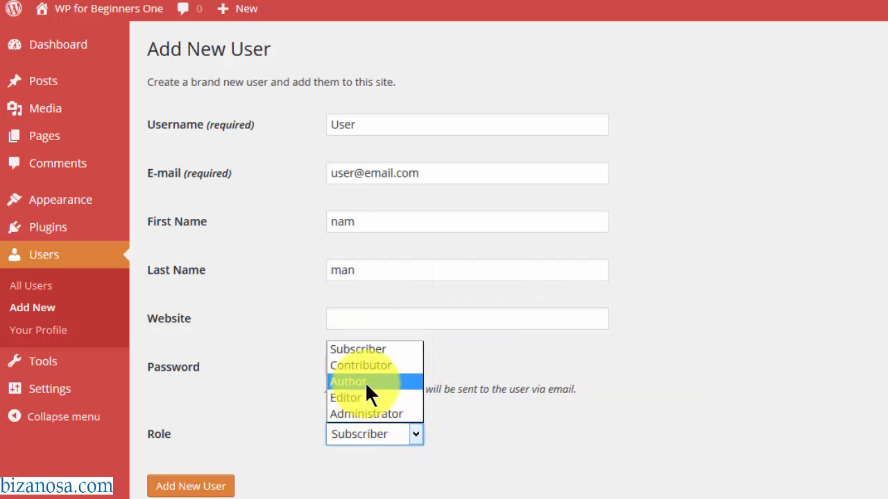
pyautogui.click(365, 399)
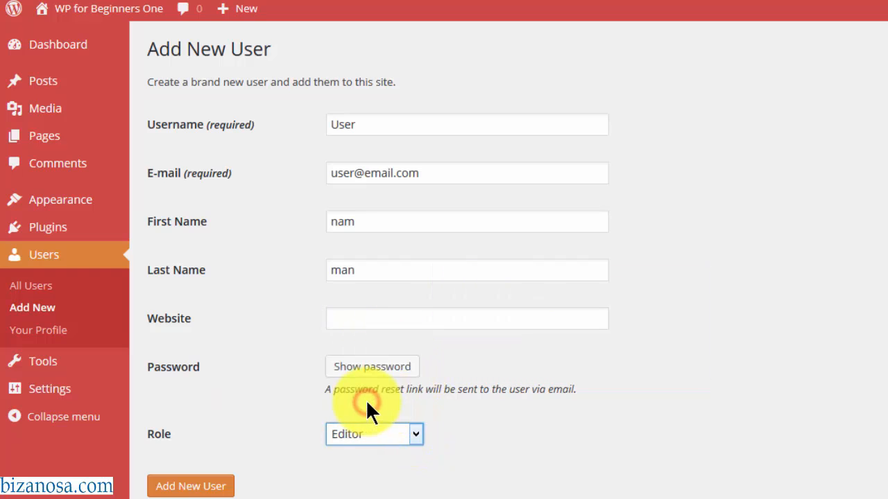
pyautogui.click(416, 433)
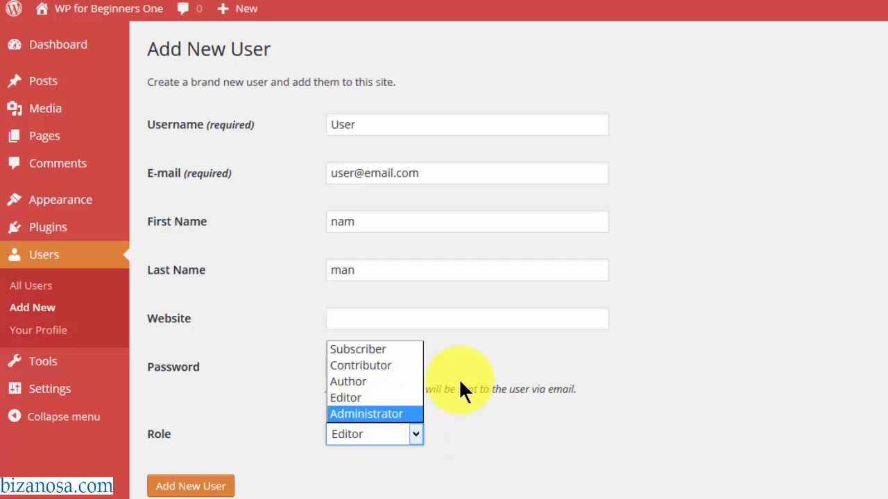
pyautogui.click(546, 391)
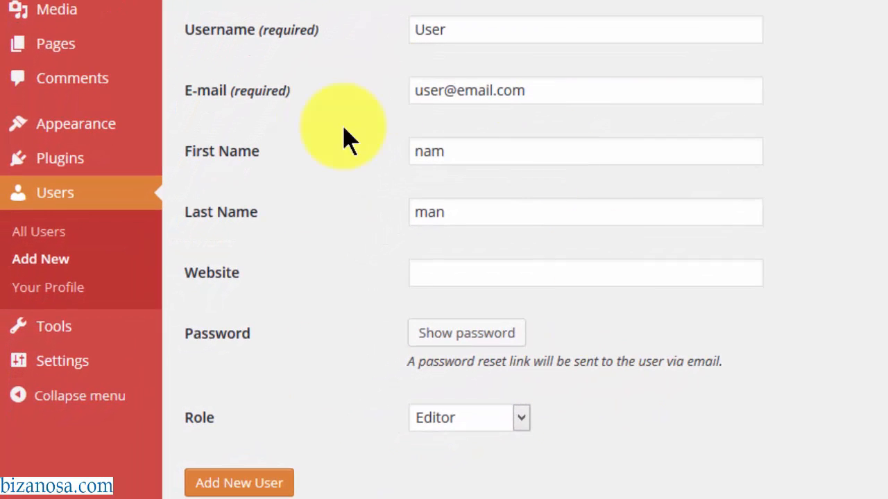
pyautogui.click(229, 483)
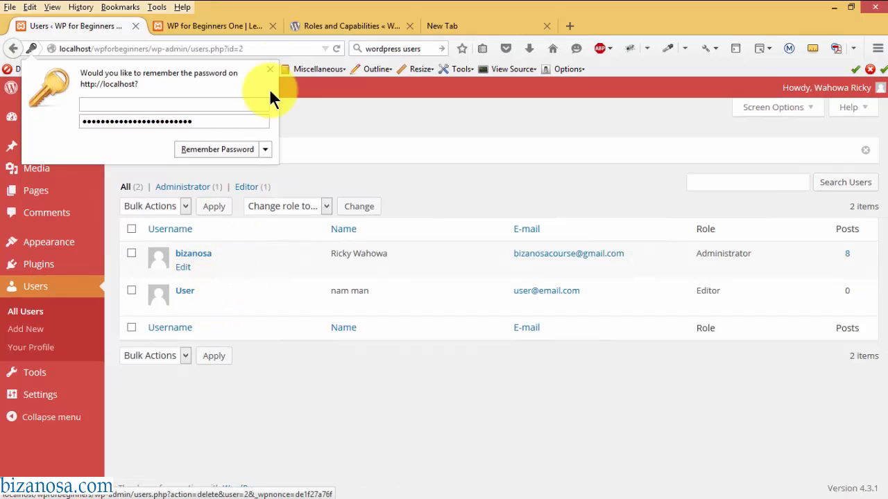
pyautogui.click(270, 69)
pyautogui.moveTo(245, 299)
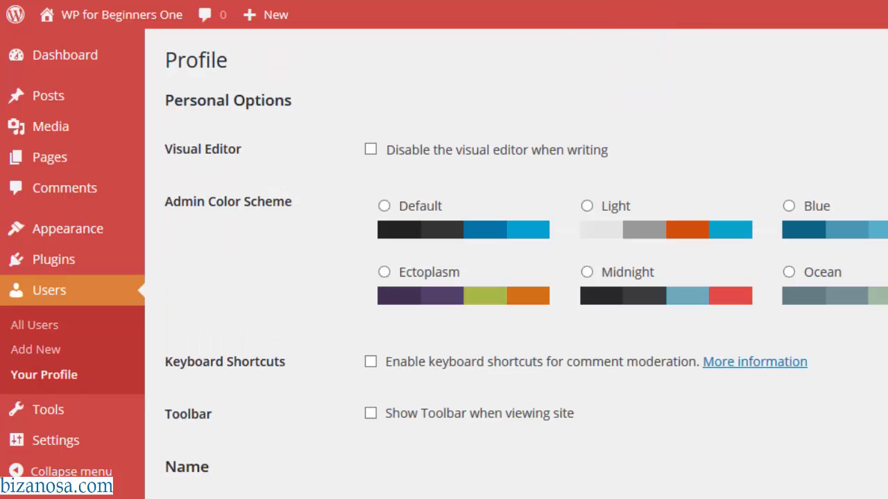
# - Replace the profile password with a typed weak password, confirm its use, and update the profile
pyautogui.scroll(-9, 516, 263)
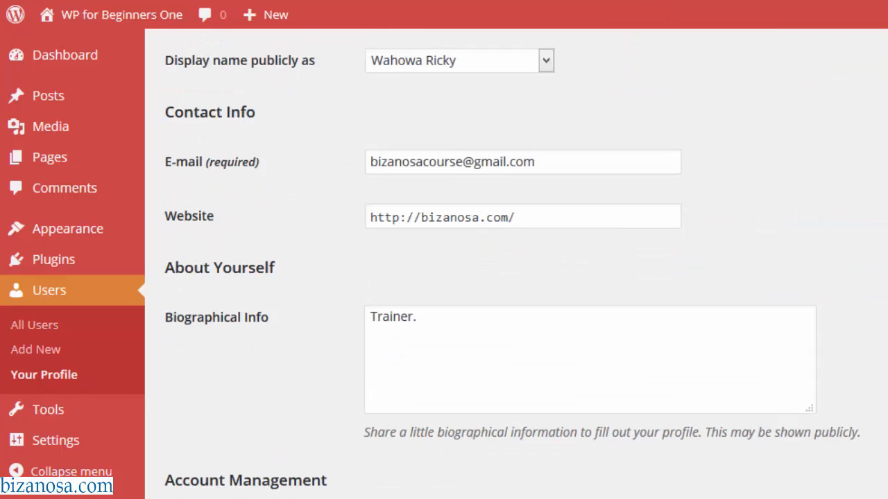
pyautogui.scroll(-2, 465, 392)
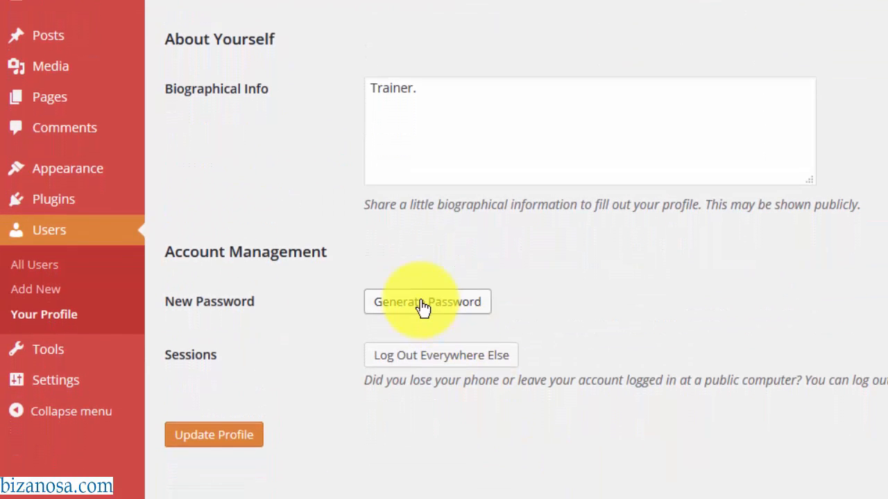
pyautogui.click(419, 286)
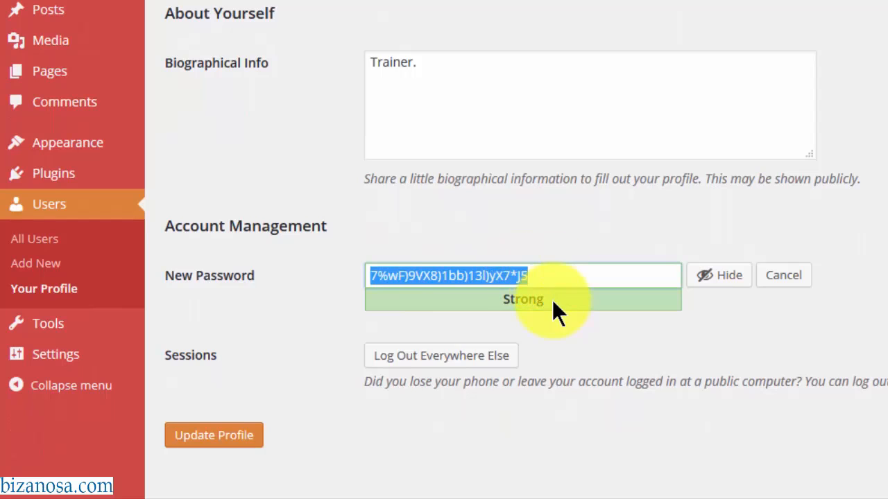
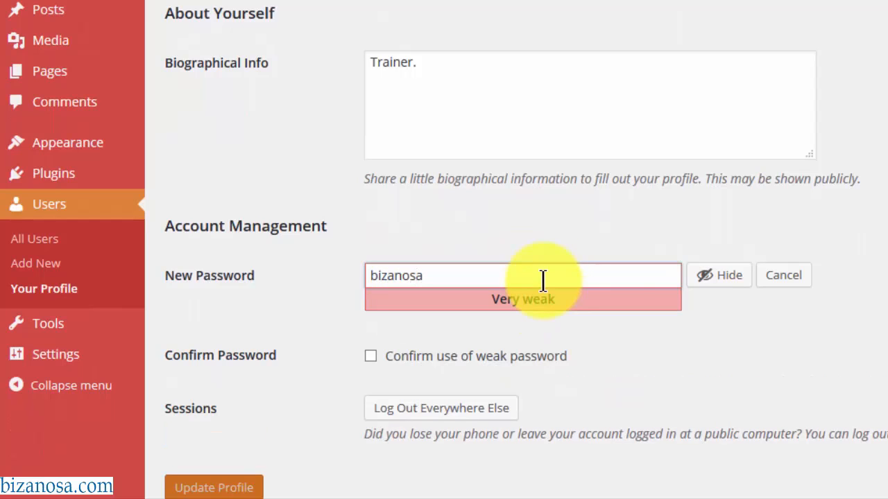
pyautogui.click(371, 358)
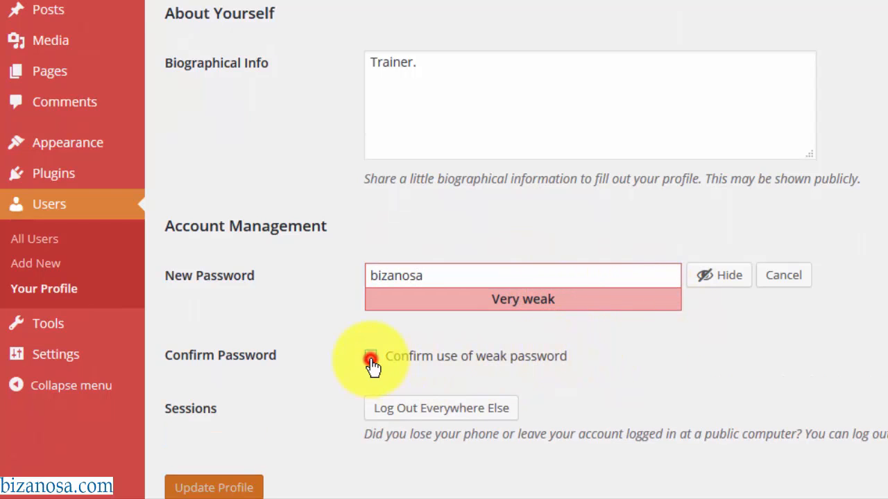
pyautogui.click(225, 488)
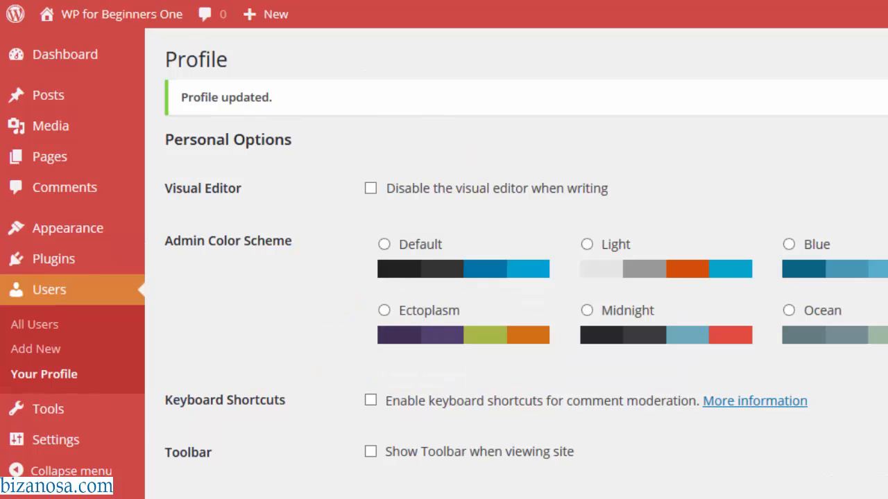
# - Go to Settings > General in the admin sidebar
pyautogui.scroll(-10, 516, 277)
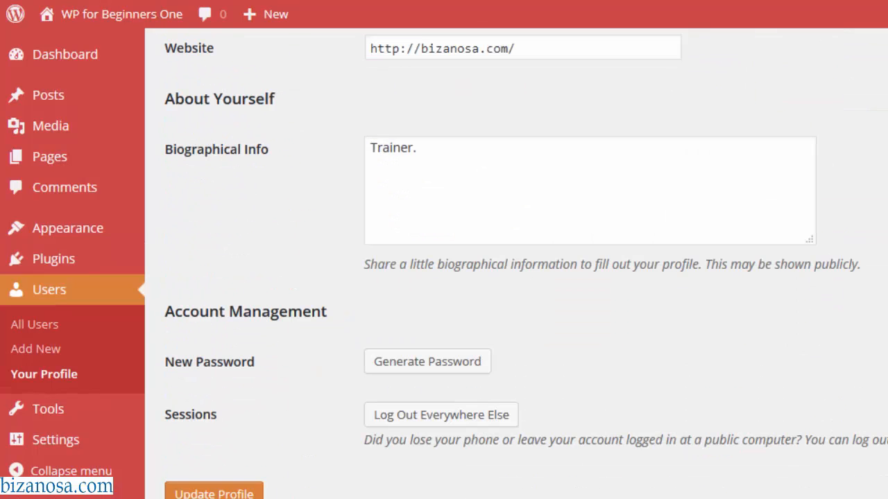
pyautogui.scroll(9, 516, 278)
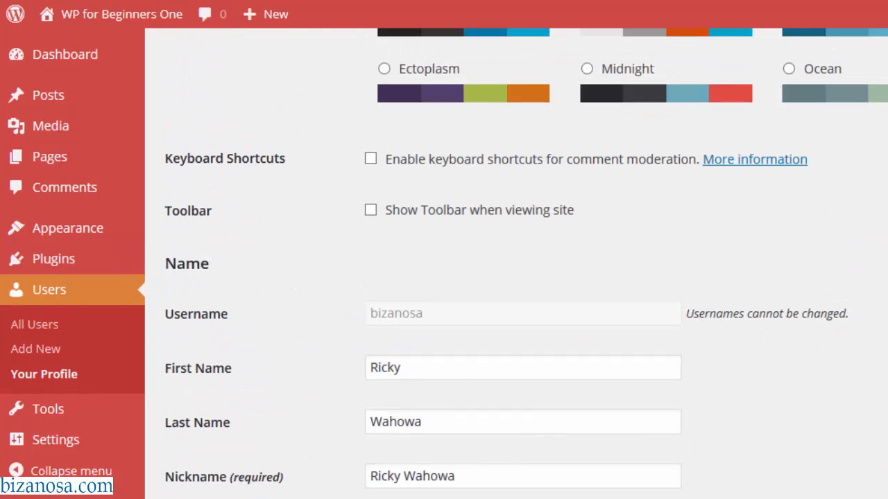
pyautogui.scroll(4, 515, 277)
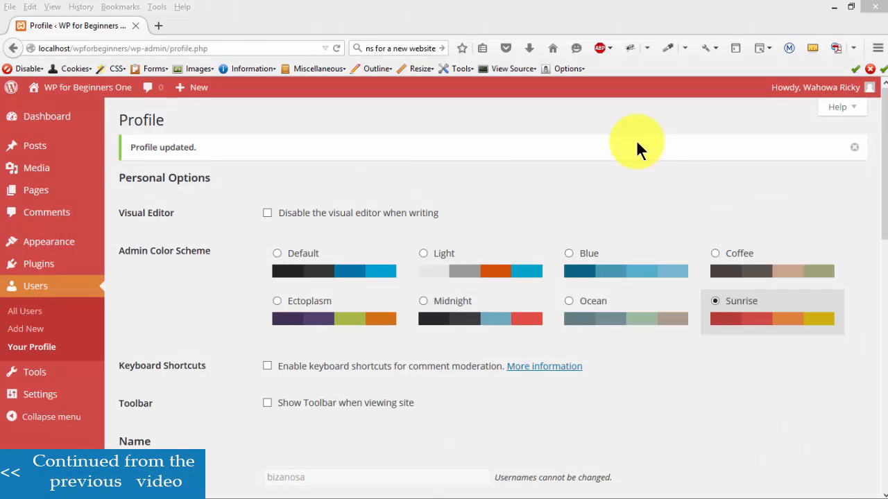
pyautogui.moveTo(884, 172); pyautogui.dragTo(886, 268)
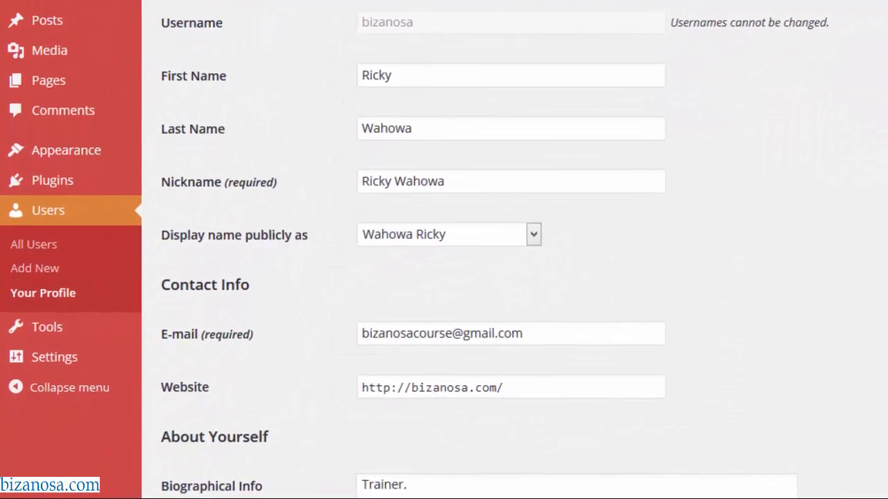
pyautogui.moveTo(55, 369)
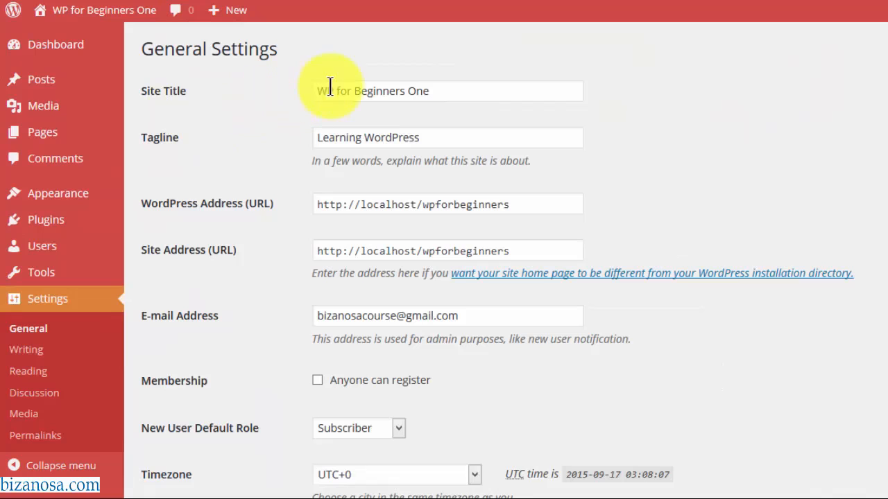
pyautogui.moveTo(476, 91); pyautogui.dragTo(318, 111)
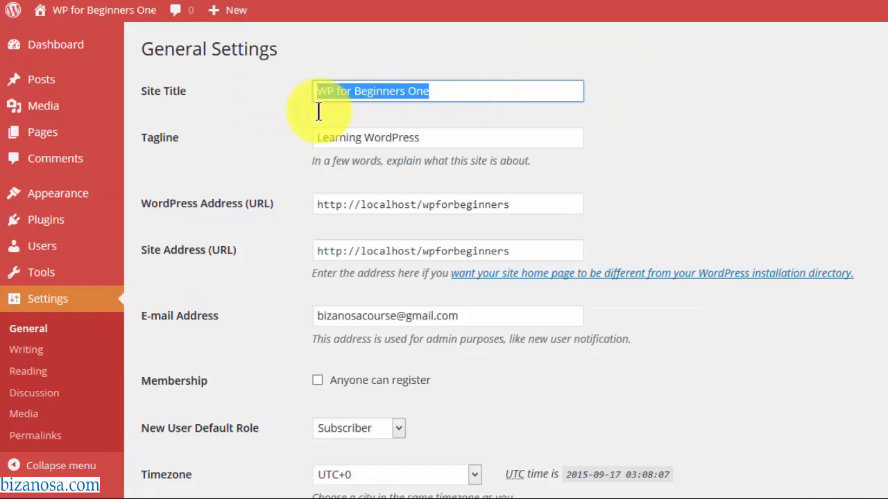
pyautogui.moveTo(441, 137); pyautogui.dragTo(322, 136)
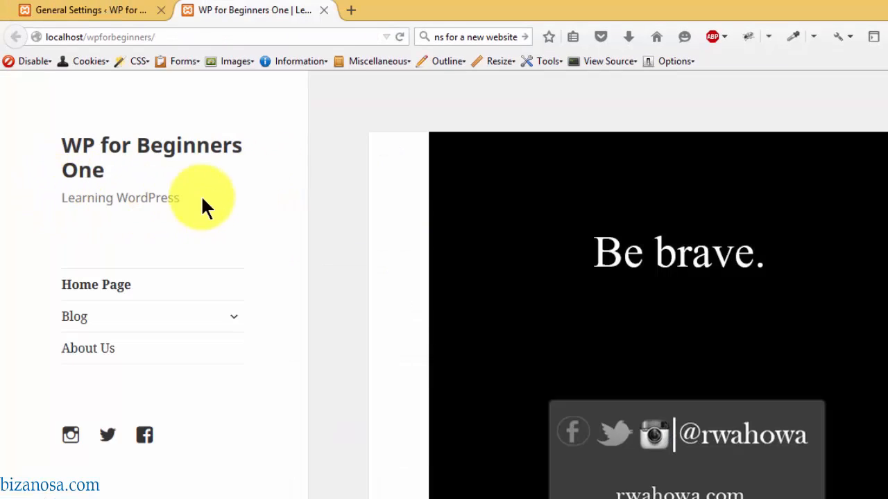
pyautogui.click(96, 10)
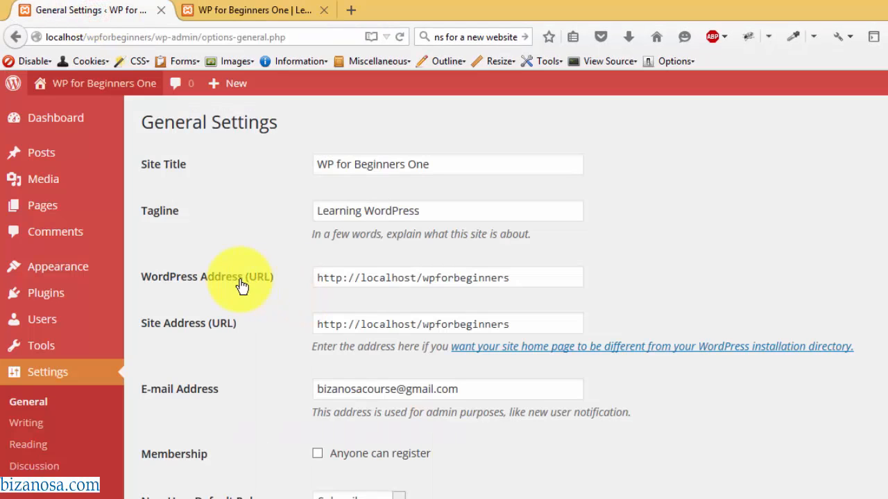
pyautogui.click(518, 278)
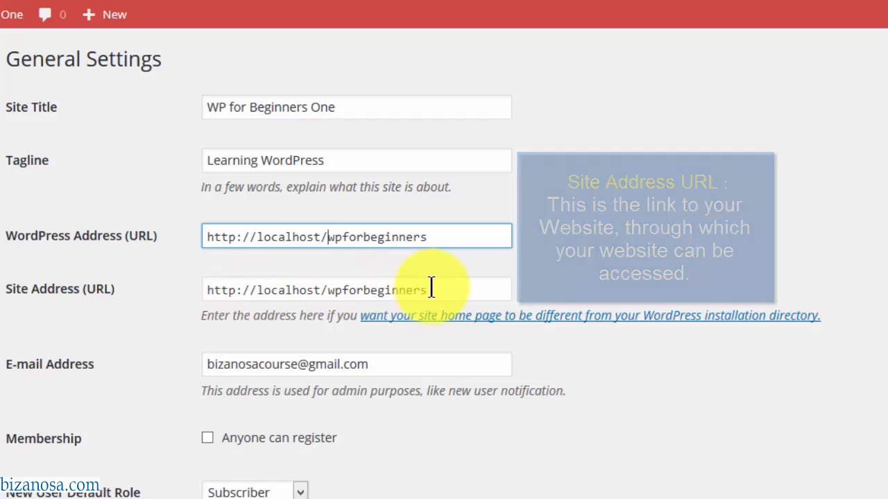
pyautogui.click(258, 290)
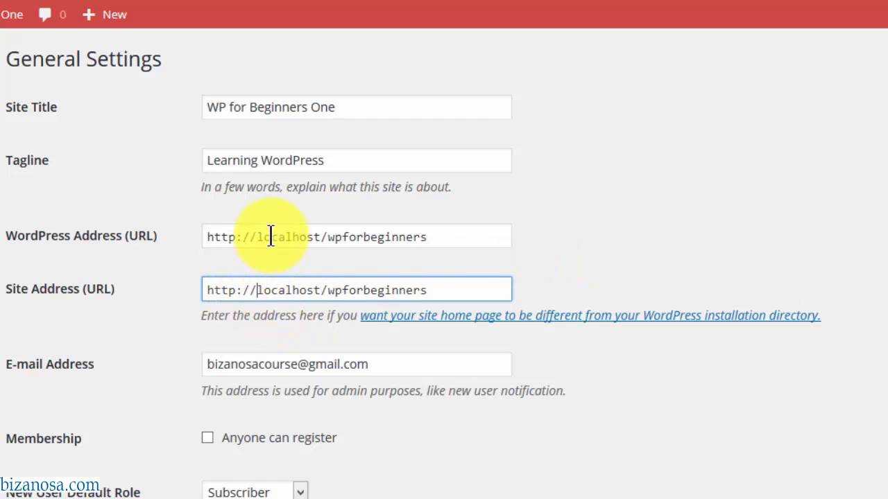
pyautogui.write('wwww.')
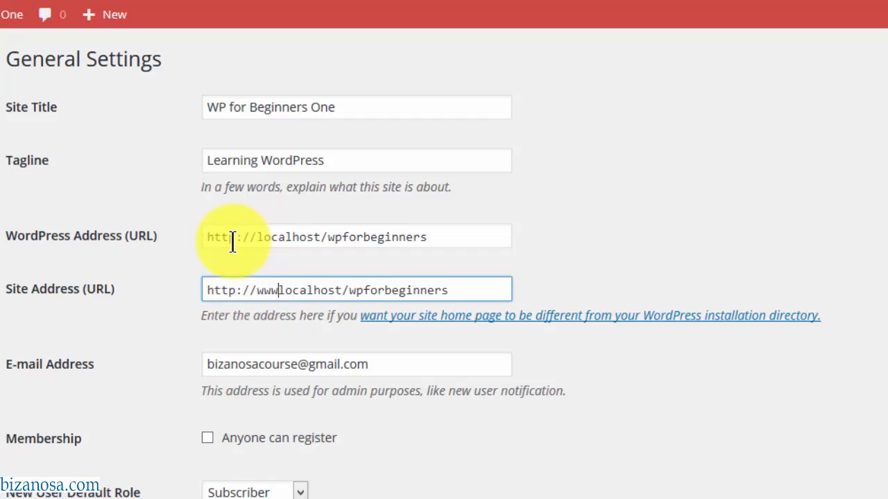
pyautogui.press('BackSpace')
pyautogui.press('BackSpace')
pyautogui.press('BackSpace')
pyautogui.press('BackSpace')
pyautogui.press('BackSpace')
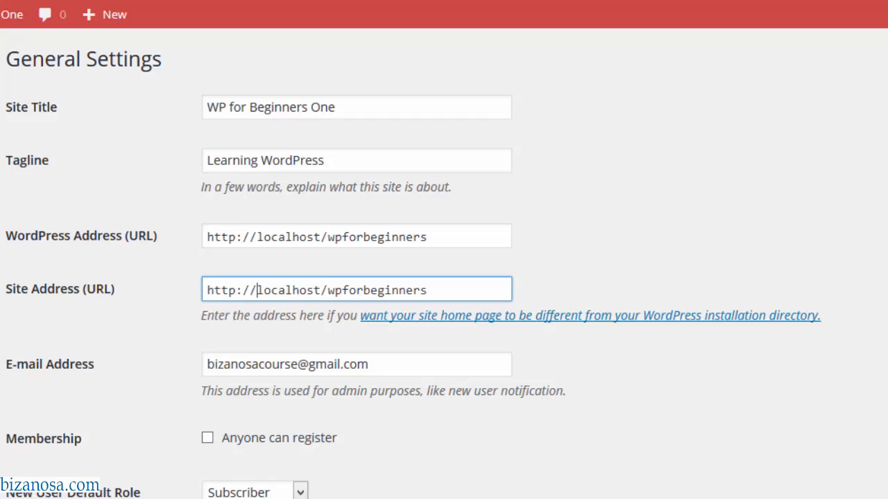
pyautogui.scroll(-3, 444, 263)
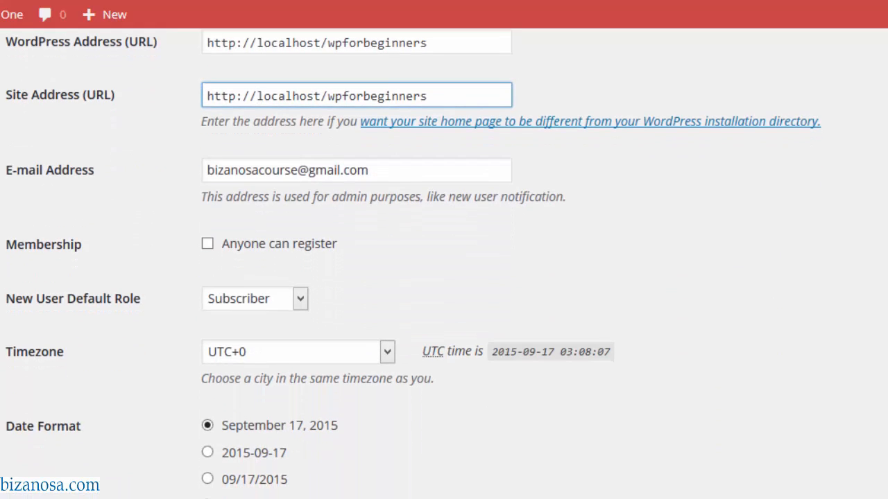
pyautogui.click(379, 150)
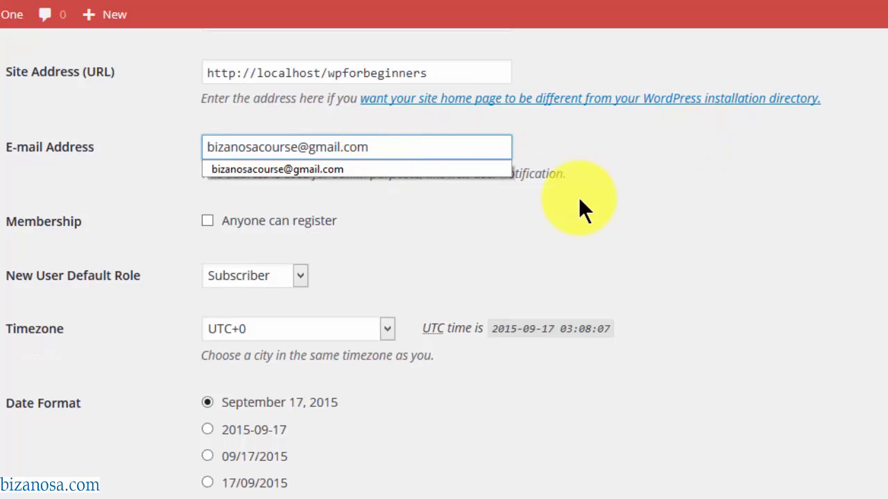
pyautogui.click(552, 205)
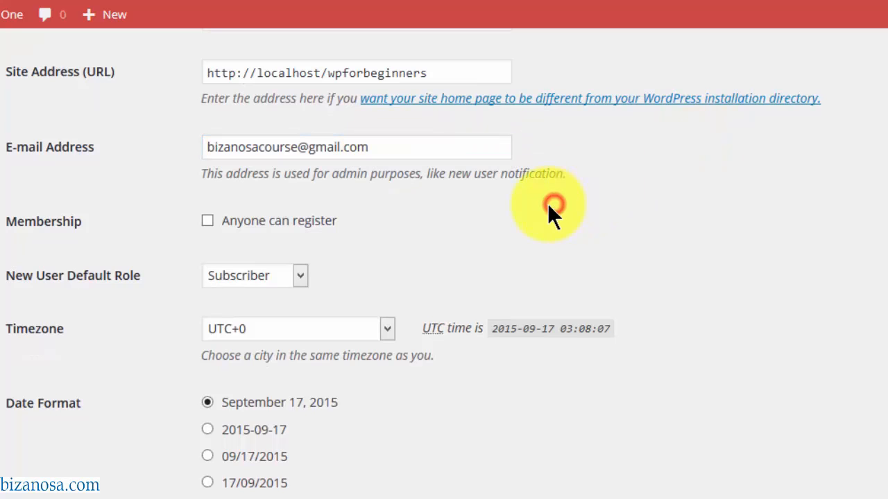
pyautogui.click(378, 145)
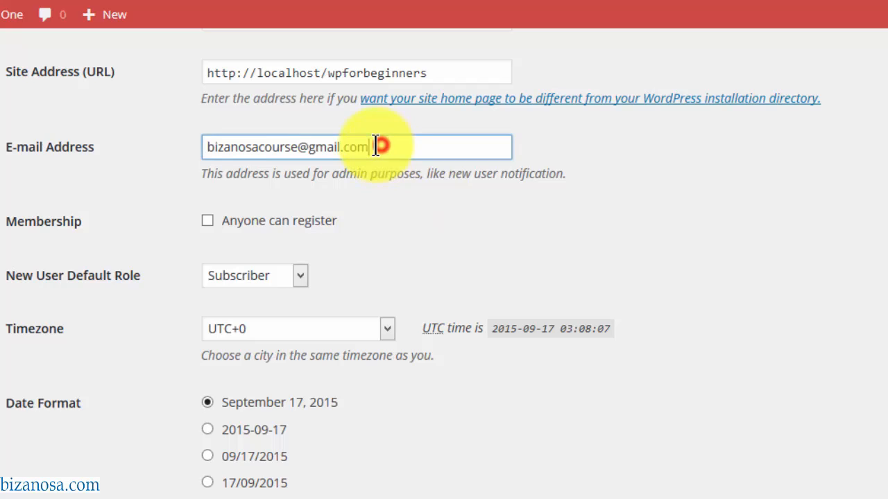
pyautogui.moveTo(378, 143); pyautogui.dragTo(195, 143)
pyautogui.click(383, 148)
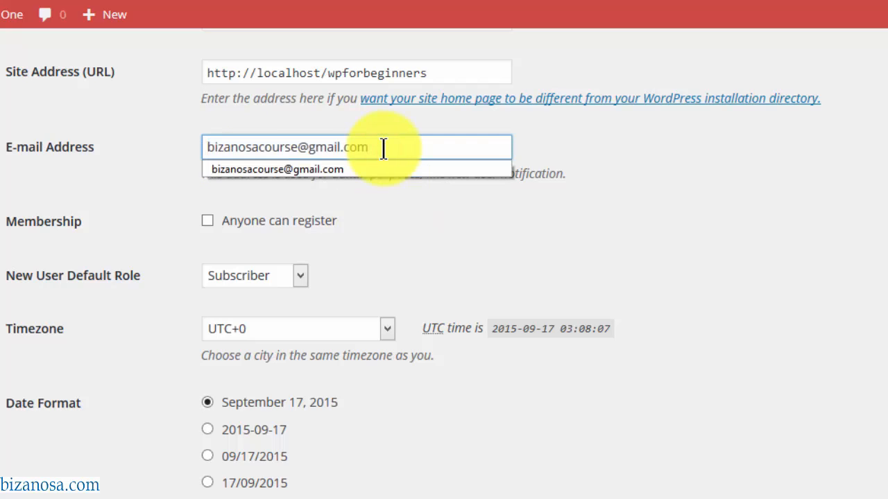
pyautogui.click(571, 151)
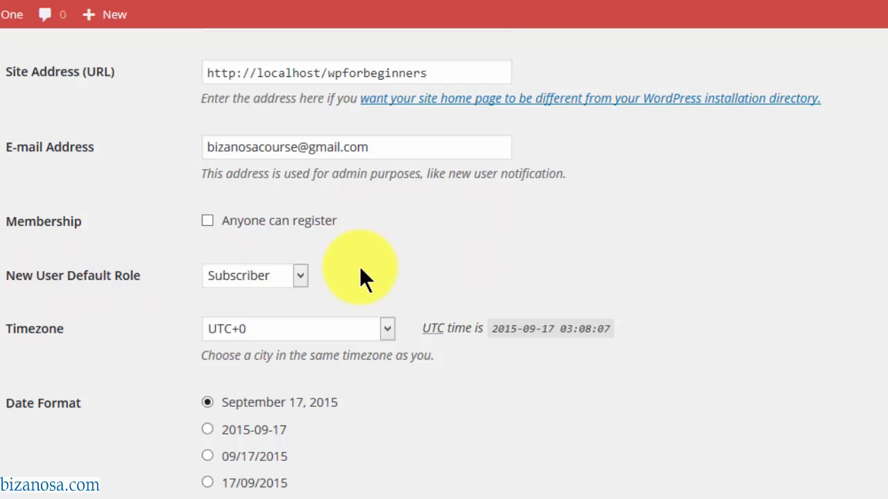
pyautogui.click(300, 275)
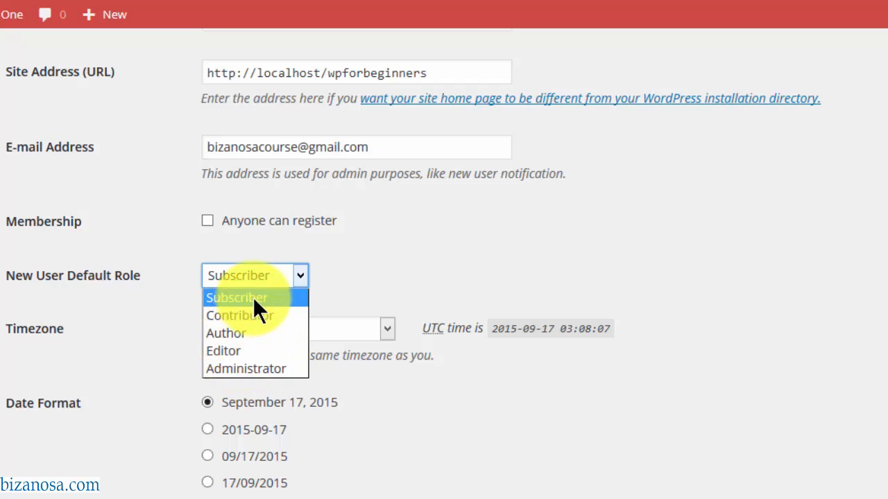
pyautogui.click(360, 272)
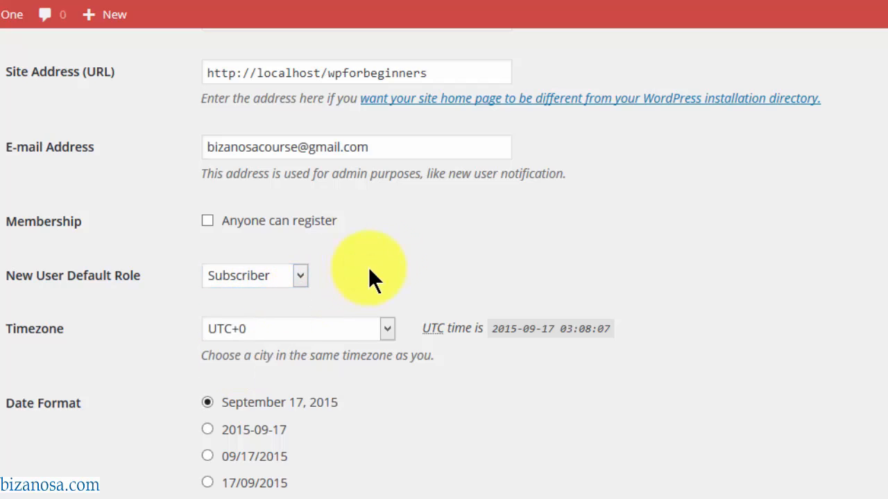
pyautogui.scroll(-2, 555, 243)
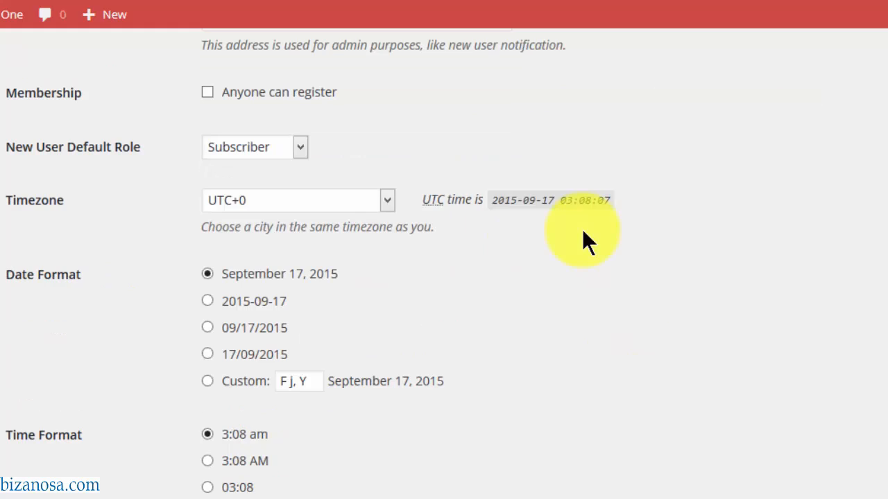
pyautogui.click(386, 200)
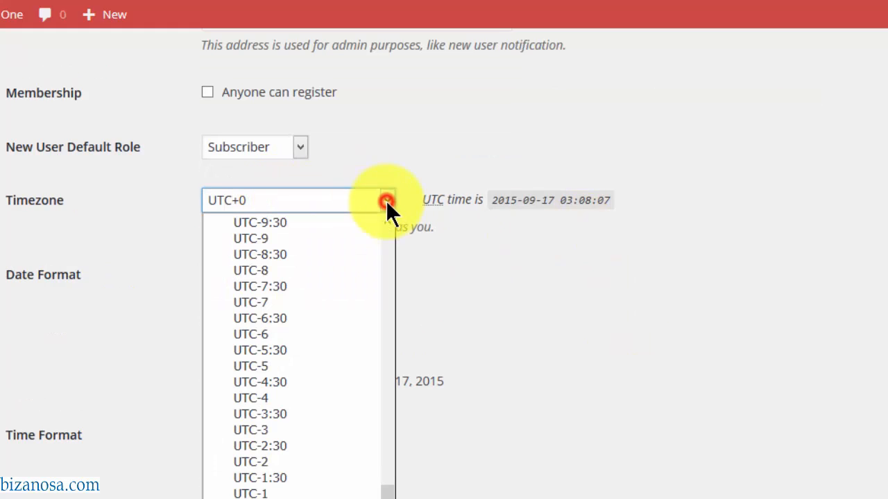
pyautogui.click(386, 201)
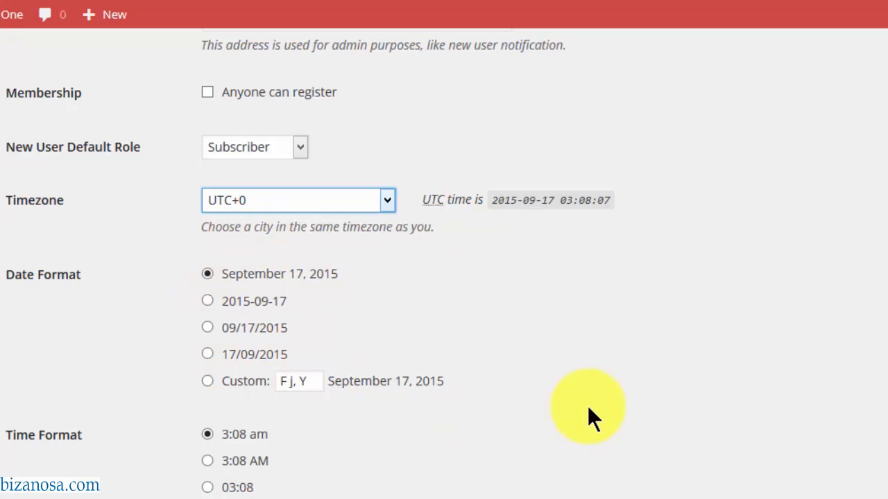
# - Browse the Site Language list, keep English (United States), and save the General settings
pyautogui.scroll(-3, 444, 264)
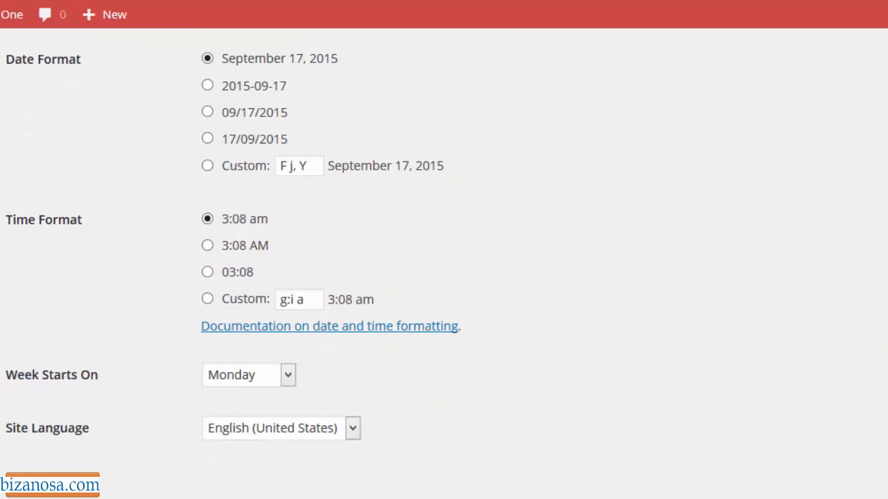
pyautogui.click(353, 425)
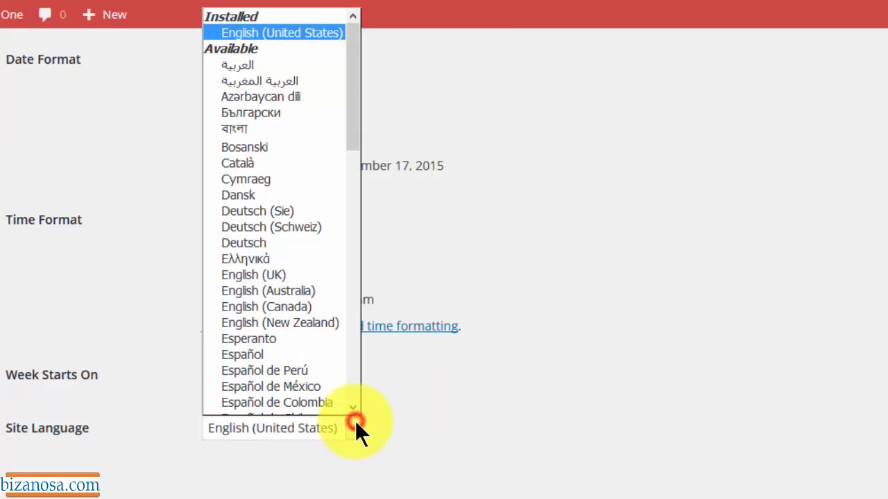
pyautogui.click(392, 415)
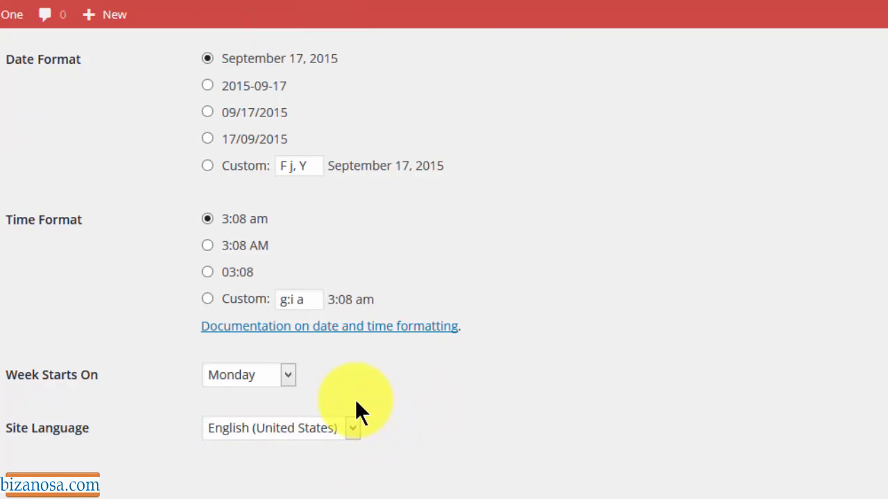
pyautogui.click(353, 428)
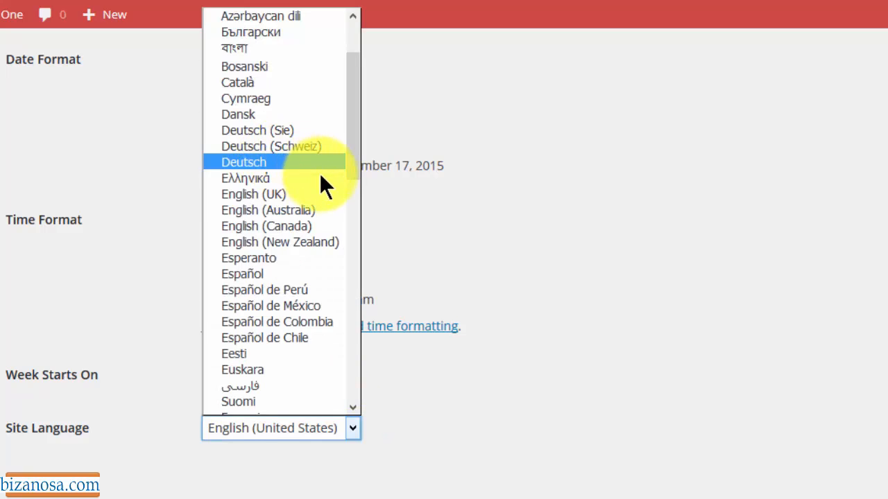
pyautogui.click(449, 263)
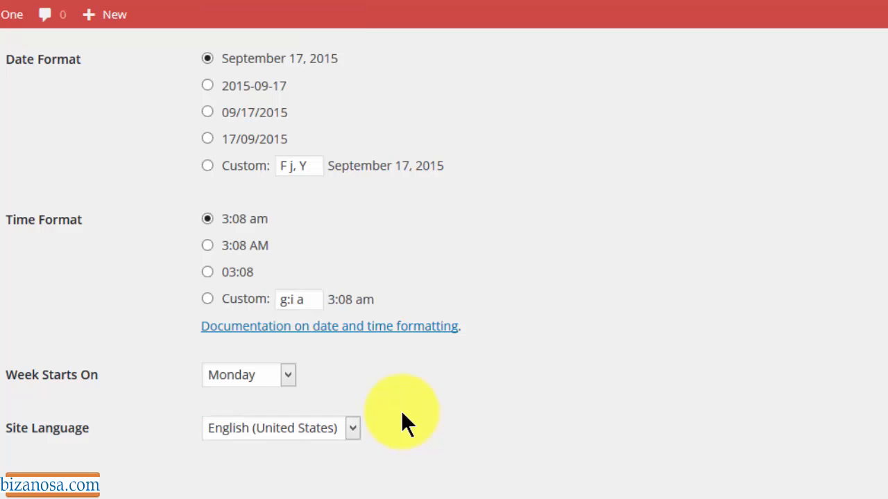
pyautogui.click(352, 428)
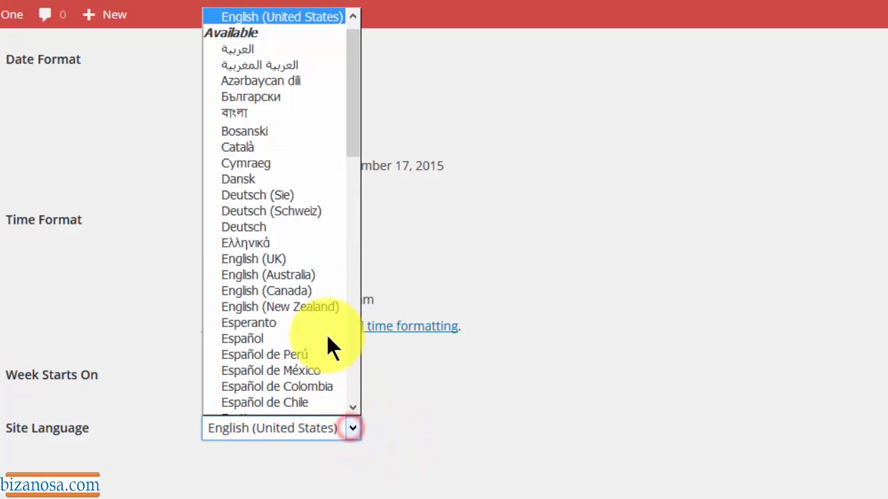
pyautogui.click(483, 359)
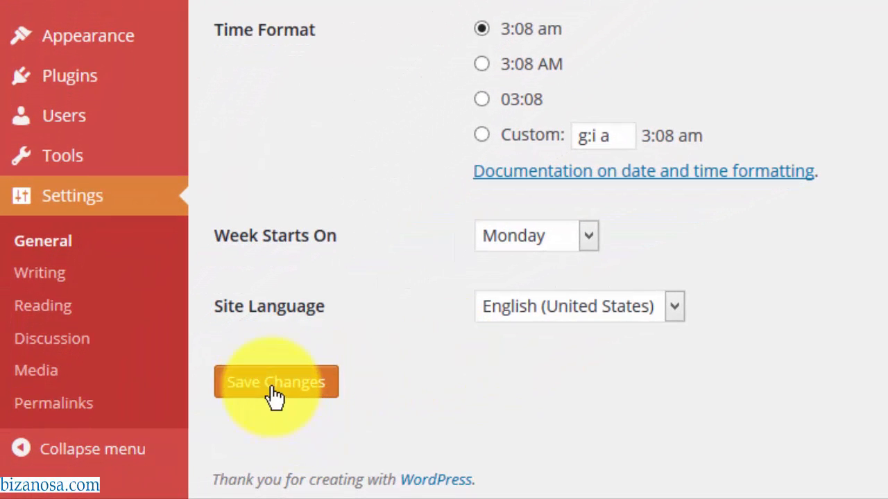
pyautogui.click(274, 392)
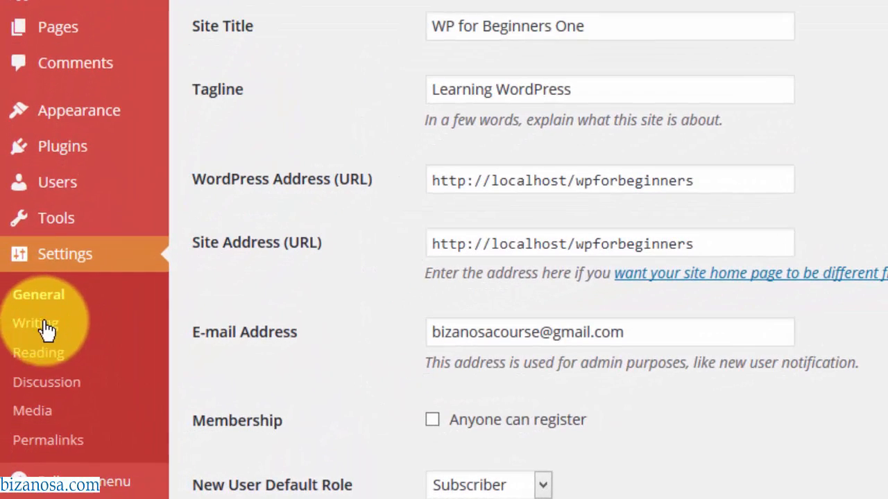
# - Review the Writing settings, leaving the default post category and Standard post format unchanged
pyautogui.click(35, 351)
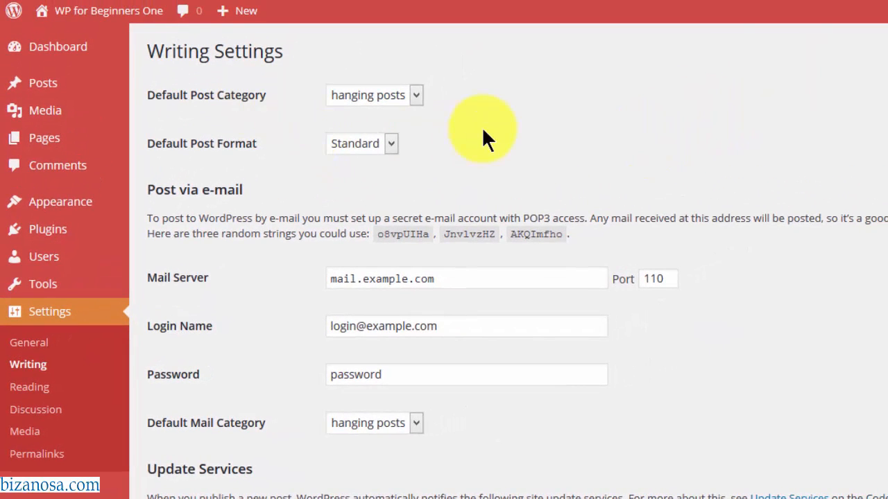
pyautogui.click(417, 92)
pyautogui.click(418, 91)
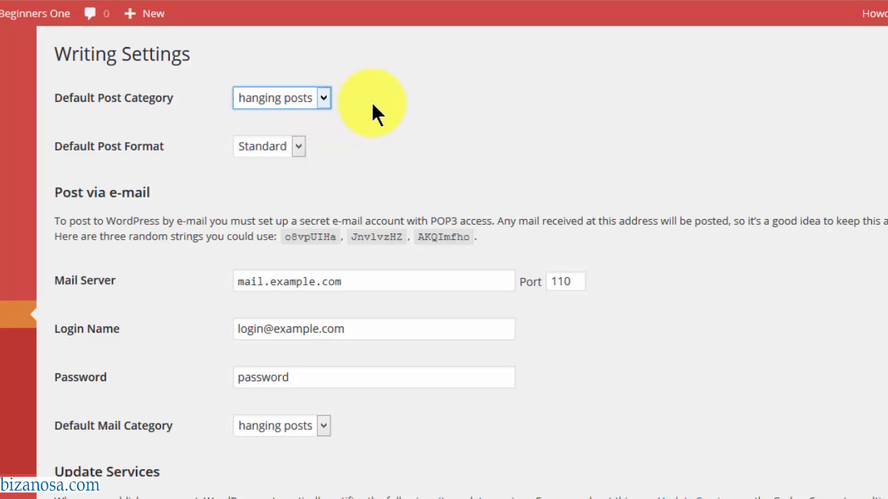
pyautogui.click(298, 147)
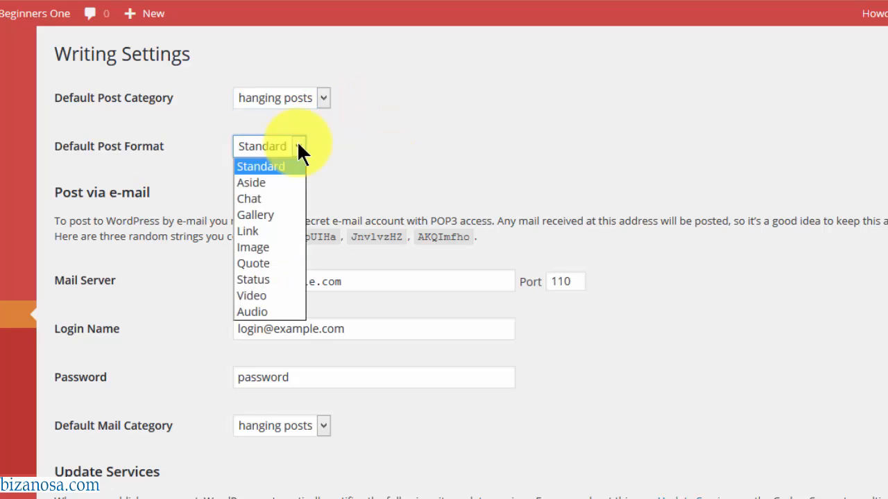
pyautogui.click(352, 168)
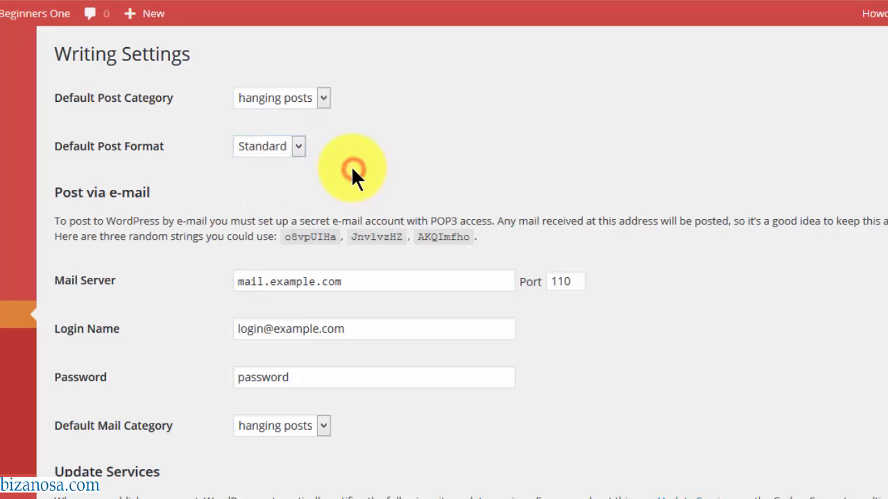
pyautogui.click(295, 145)
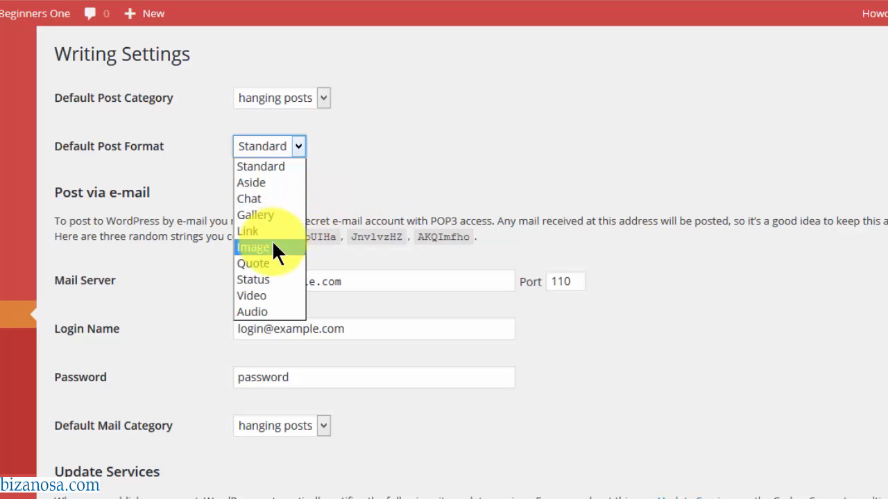
pyautogui.click(342, 180)
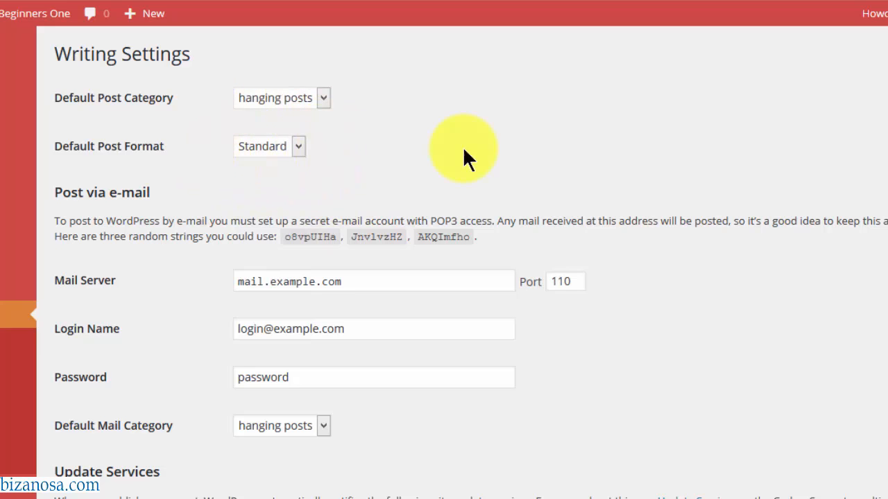
pyautogui.scroll(-3, 866, 202)
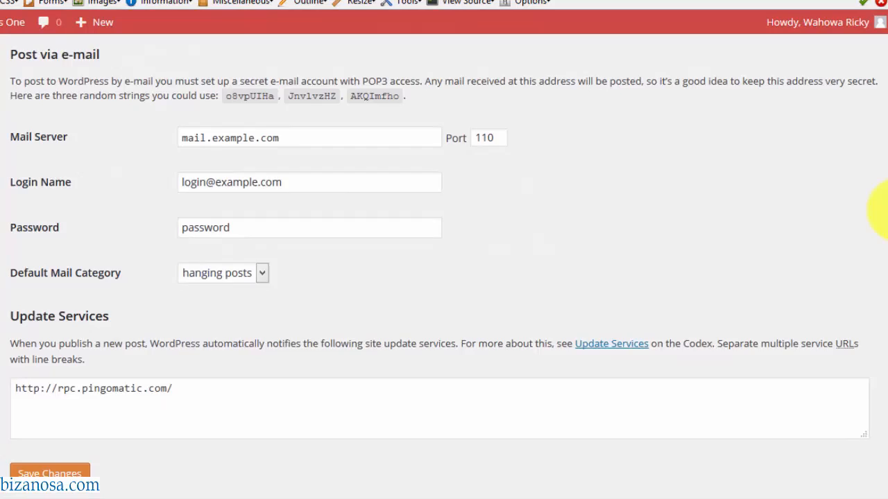
pyautogui.scroll(-1, 872, 247)
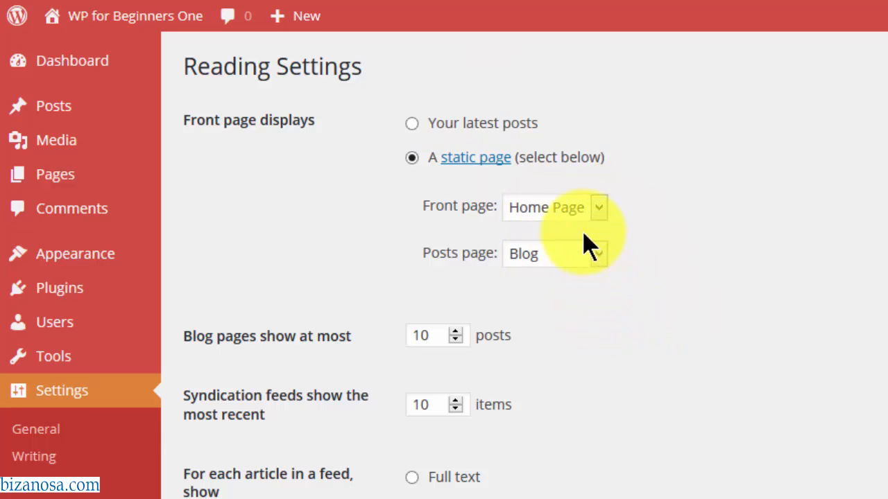
# - Set 'Blog pages show at most' to 3, keep search engine visibility unchecked, and save the Reading settings
pyautogui.scroll(-2, 670, 257)
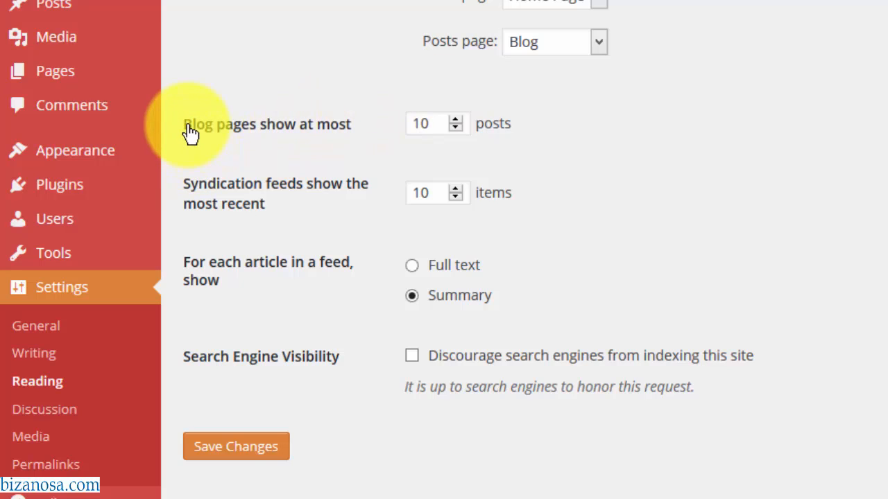
pyautogui.doubleClick(431, 119)
pyautogui.write('3')
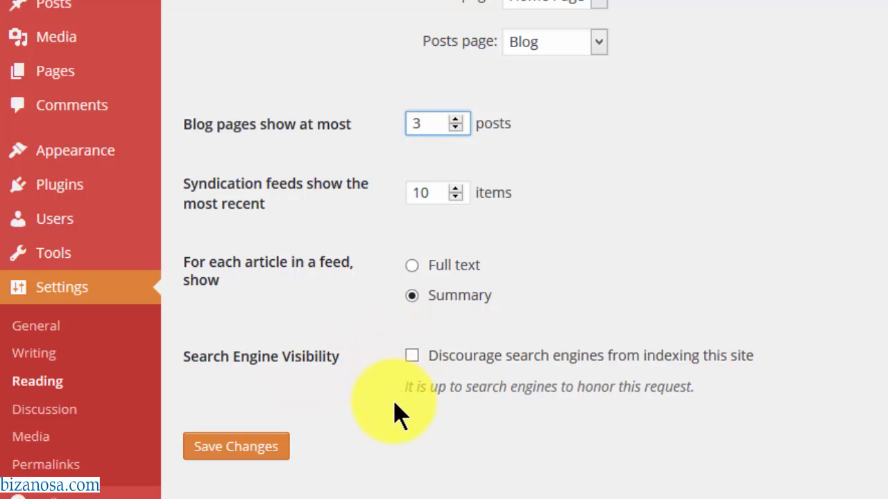
pyautogui.click(413, 362)
pyautogui.click(413, 359)
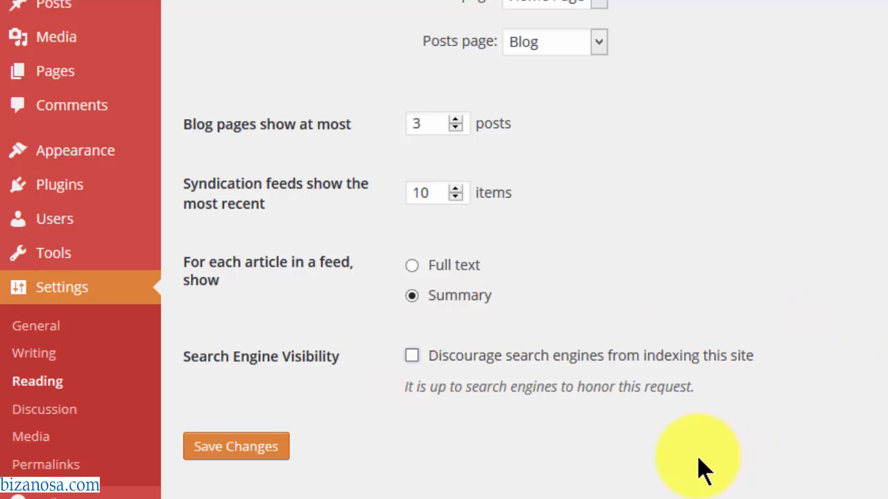
pyautogui.click(238, 453)
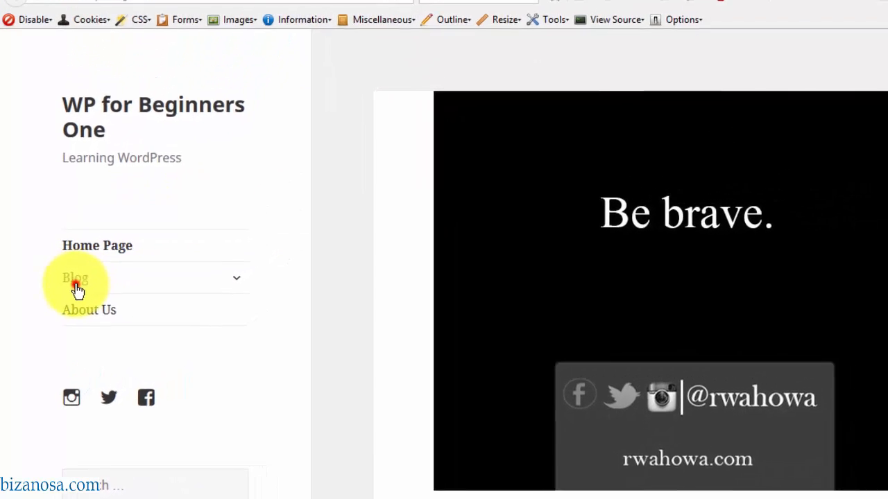
# - Open the site's Blog page and check its pagination on page 2, then return to the Reading settings tab
pyautogui.click(77, 290)
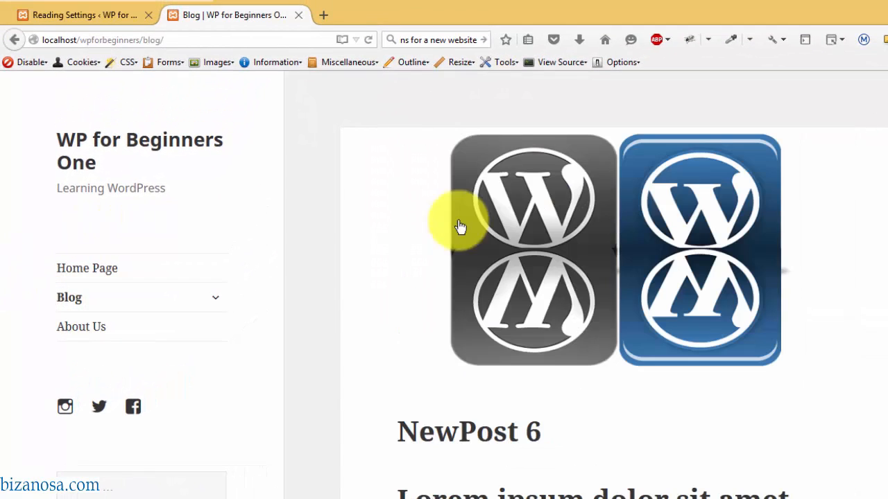
pyautogui.scroll(-15, 586, 295)
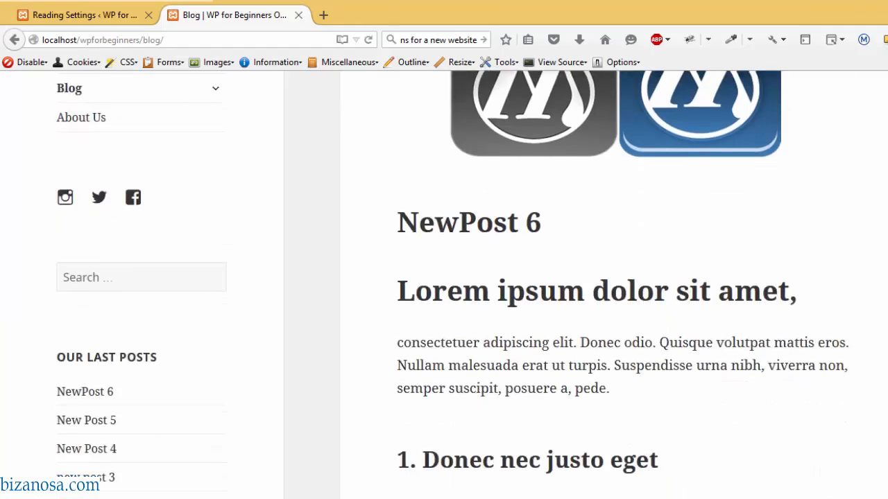
pyautogui.scroll(-15, 614, 284)
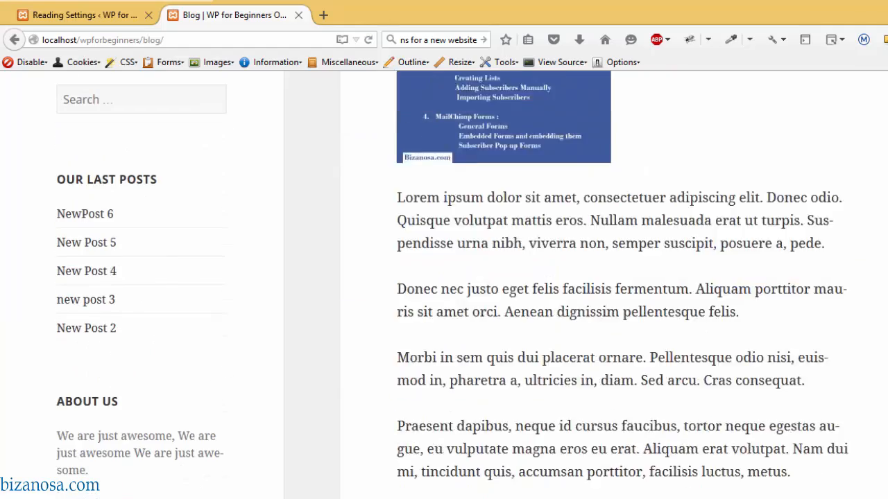
pyautogui.scroll(-5, 614, 284)
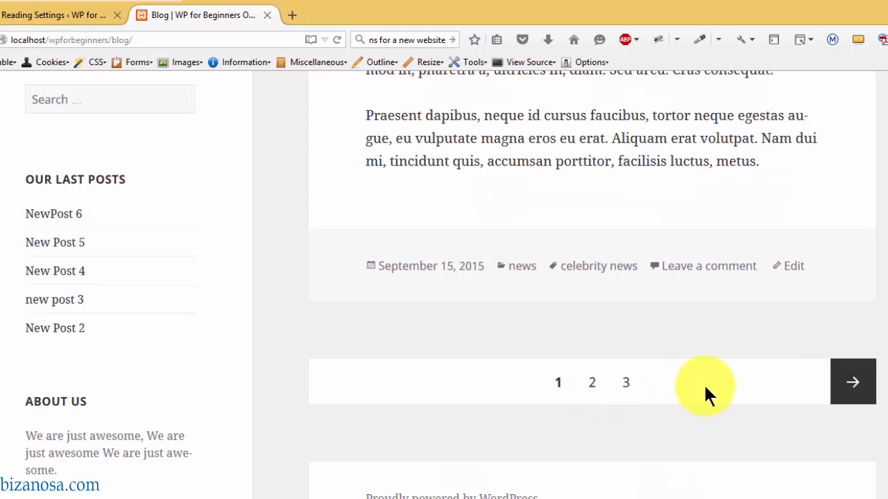
pyautogui.click(593, 389)
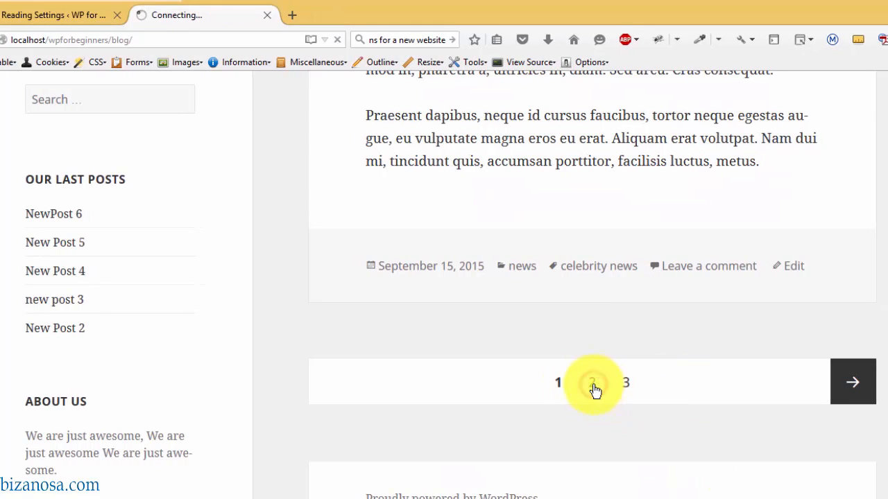
pyautogui.scroll(-10, 595, 391)
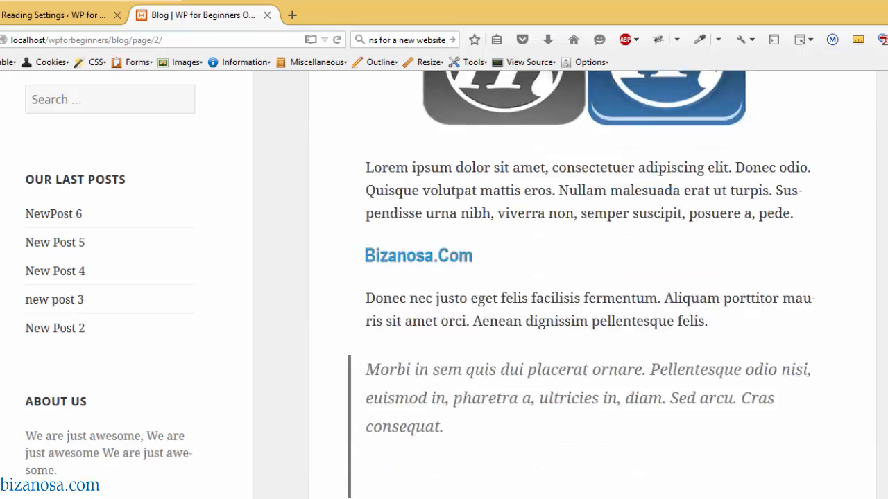
pyautogui.scroll(-15, 611, 395)
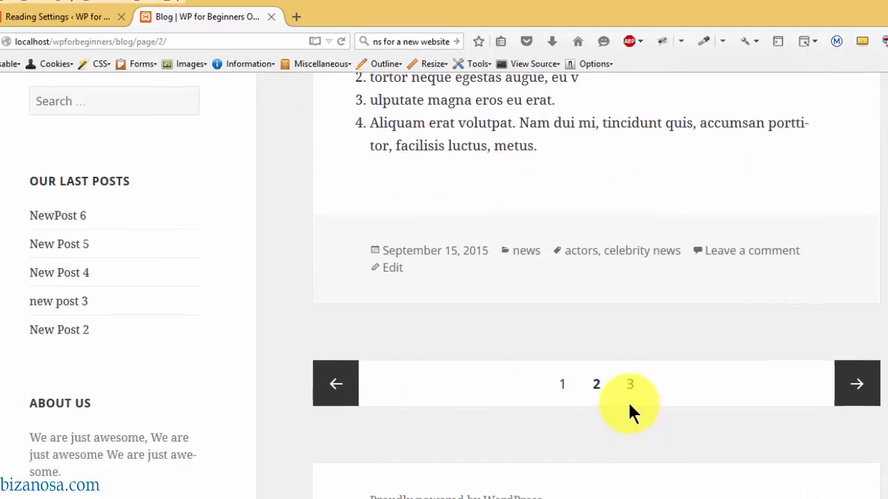
pyautogui.click(93, 22)
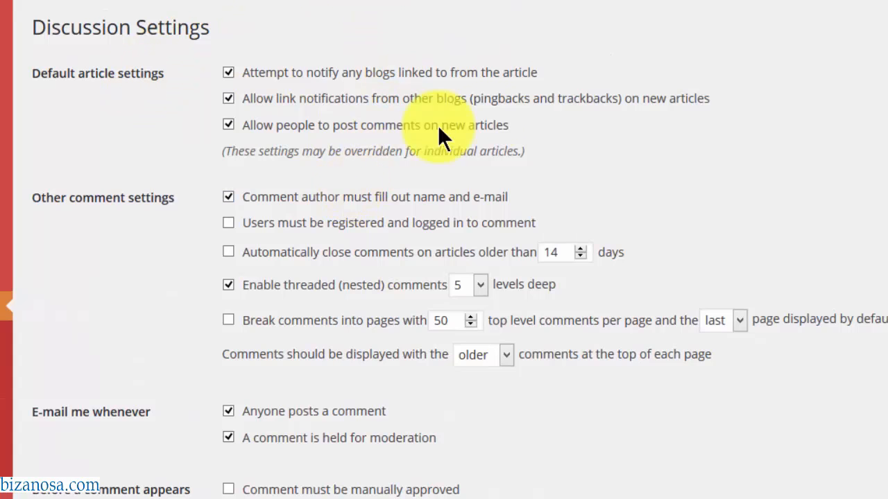
# - Under Default Avatar in Discussion settings, pick MonsterID (Generated) instead of Mystery Person, after briefly trying Wavatar
pyautogui.scroll(-3, 444, 278)
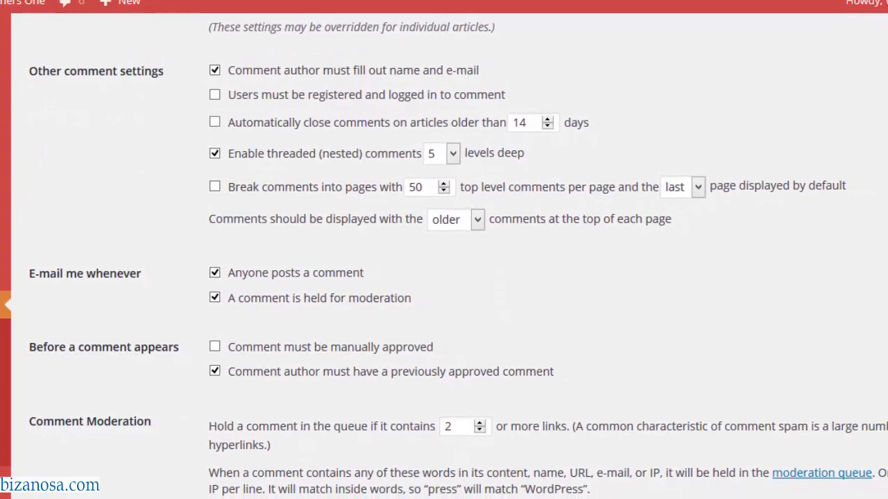
pyautogui.scroll(-3, 444, 277)
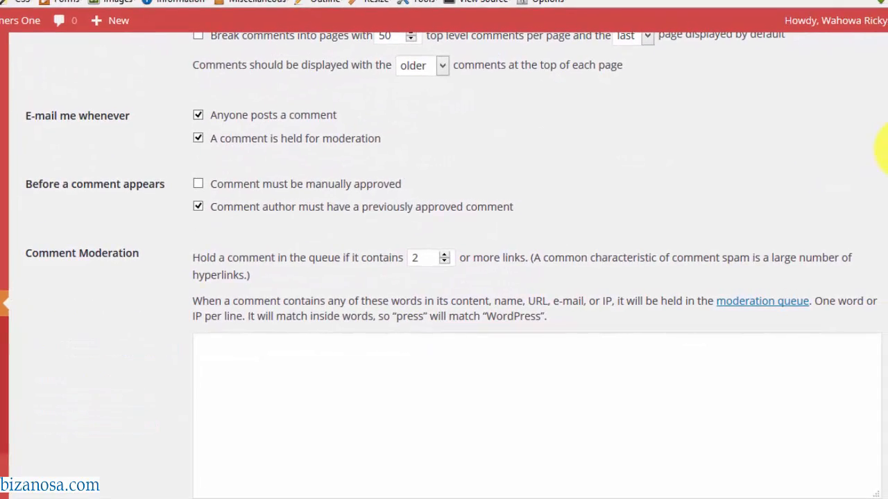
pyautogui.scroll(-5, 884, 149)
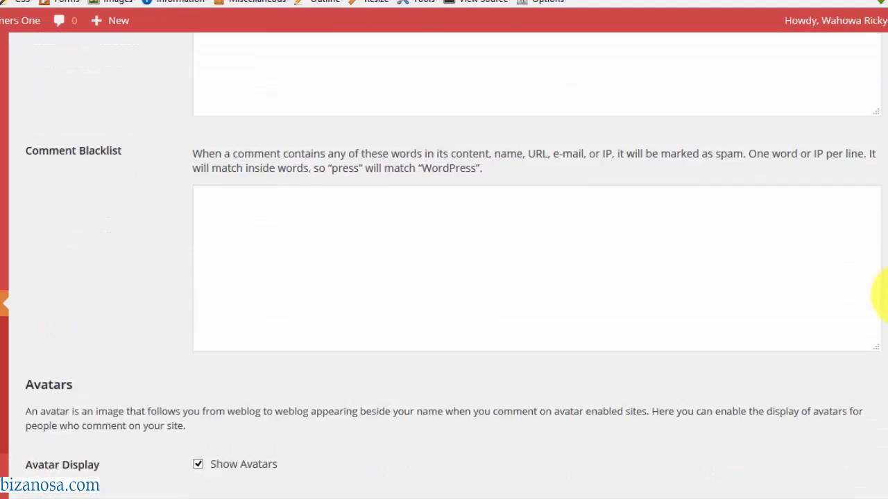
pyautogui.scroll(-6, 884, 295)
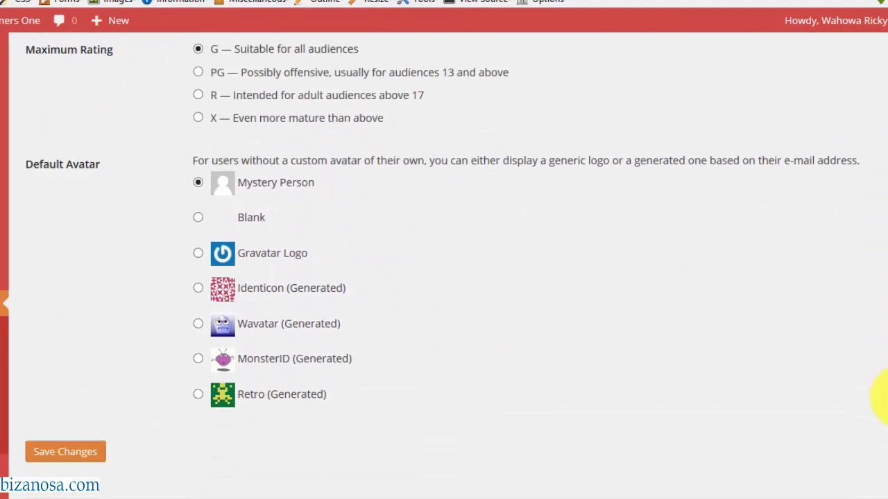
pyautogui.scroll(3, 881, 386)
pyautogui.scroll(-3, 881, 337)
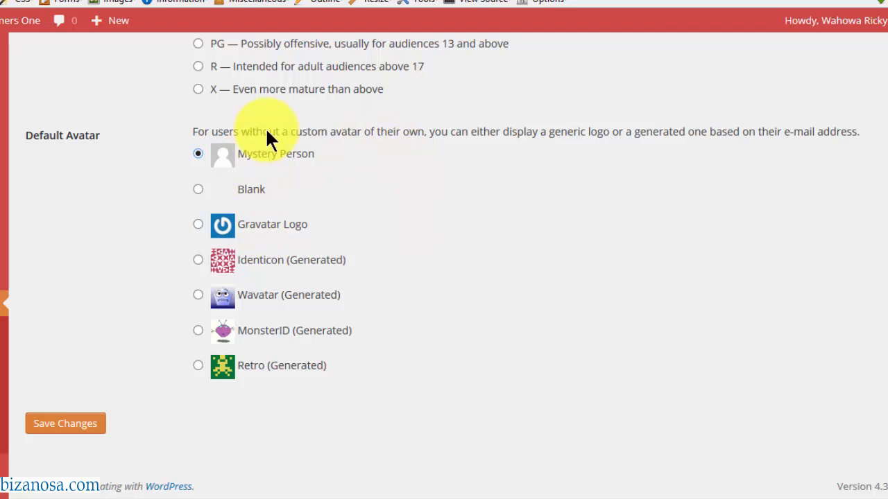
pyautogui.click(258, 297)
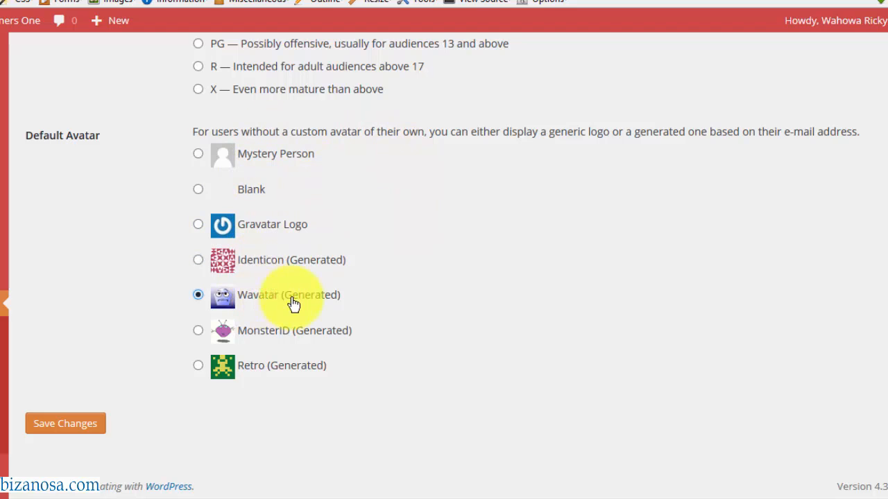
pyautogui.click(241, 336)
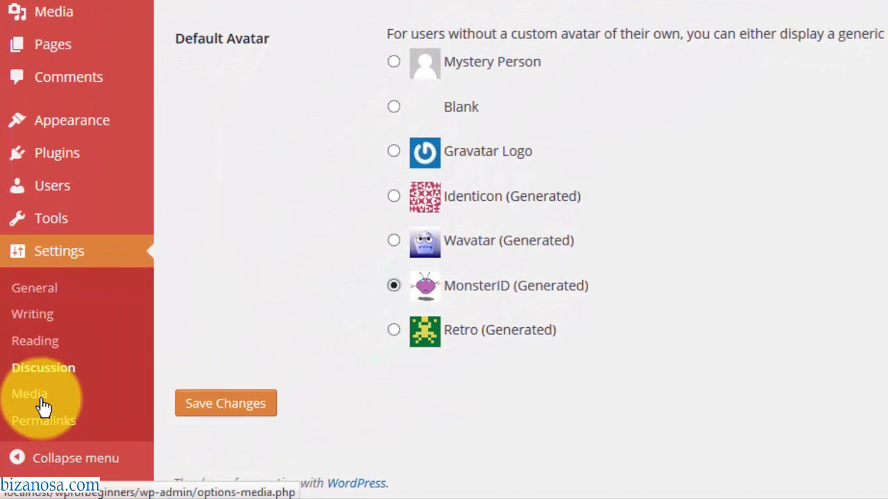
# - In Media Settings, keep the thumbnail width at 150 and change the Medium max width from 300 to 200
pyautogui.click(43, 407)
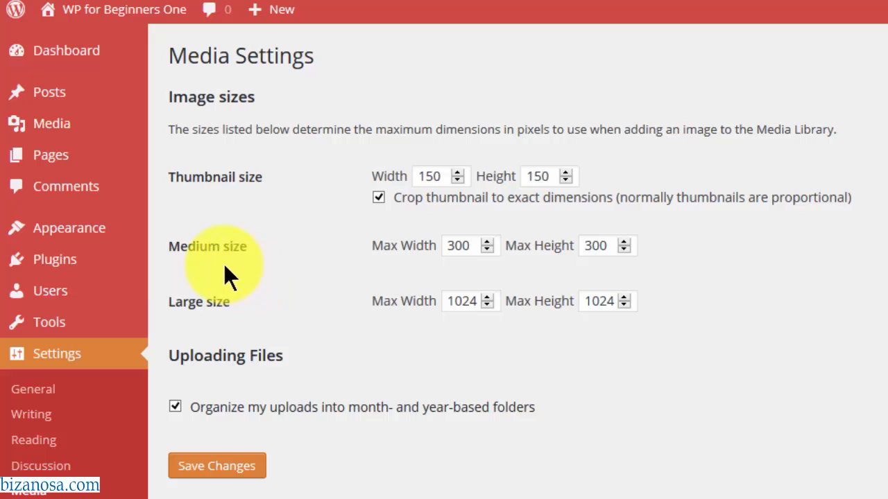
pyautogui.doubleClick(439, 176)
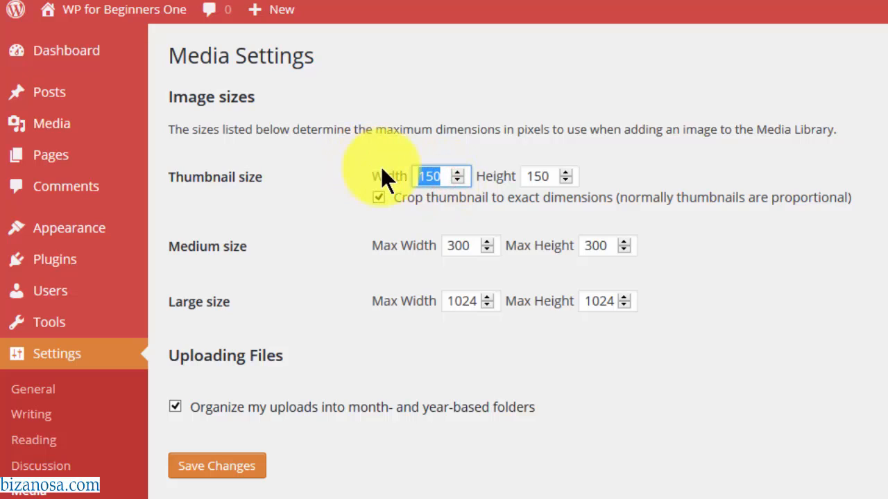
pyautogui.click(291, 210)
pyautogui.doubleClick(455, 245)
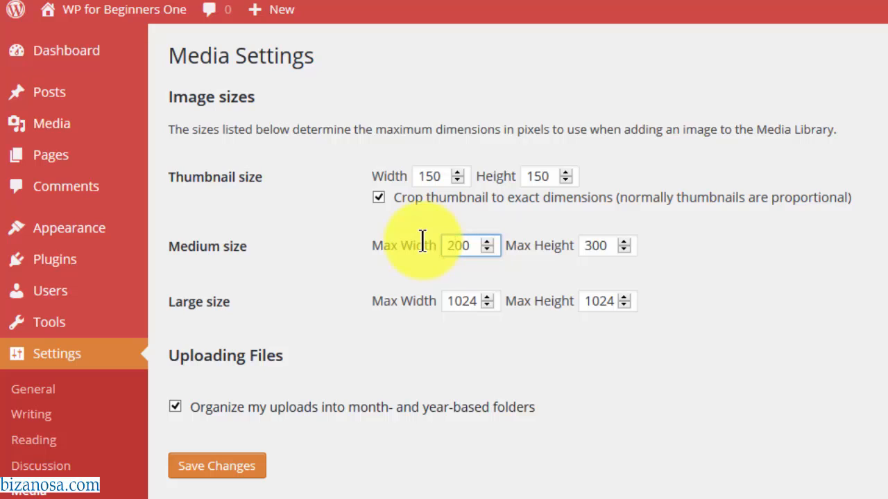
pyautogui.write('200')
pyautogui.click(694, 239)
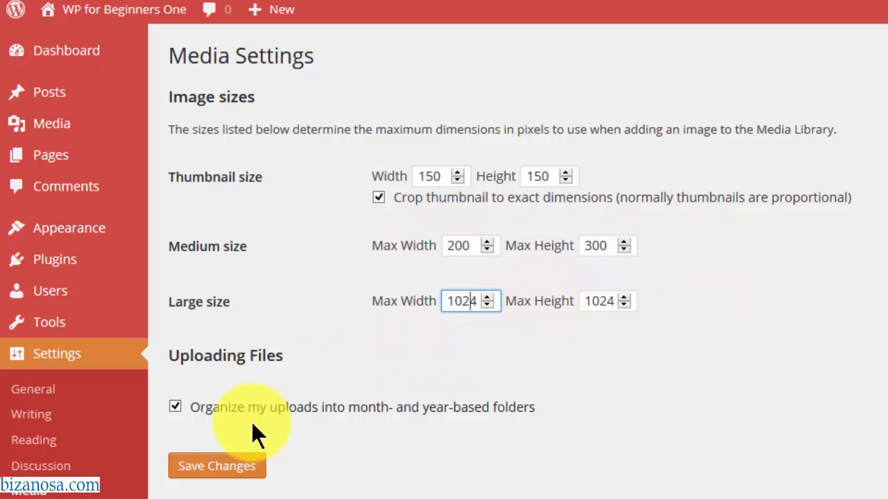
pyautogui.scroll(-2, 249, 416)
pyautogui.scroll(-2, 261, 388)
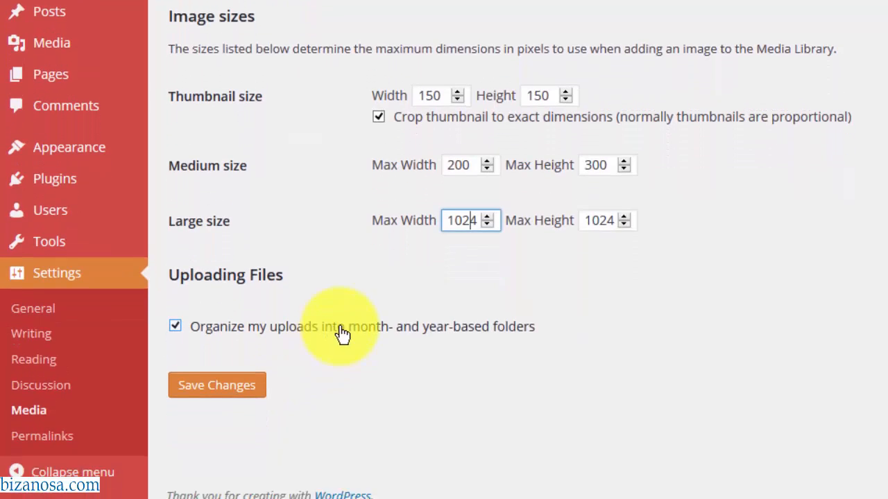
# - Browse wp-content/uploads into the 2015 and 09 folders in File Explorer, then close the window
pyautogui.moveTo(145, 481)
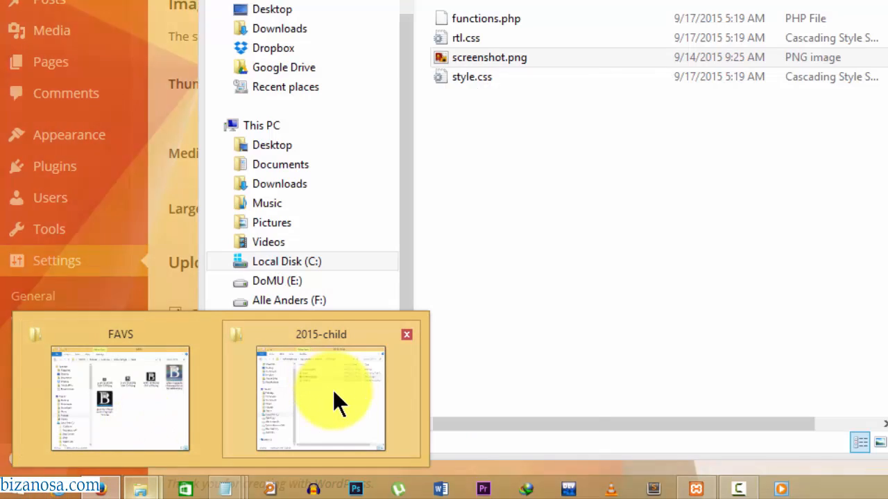
pyautogui.click(323, 398)
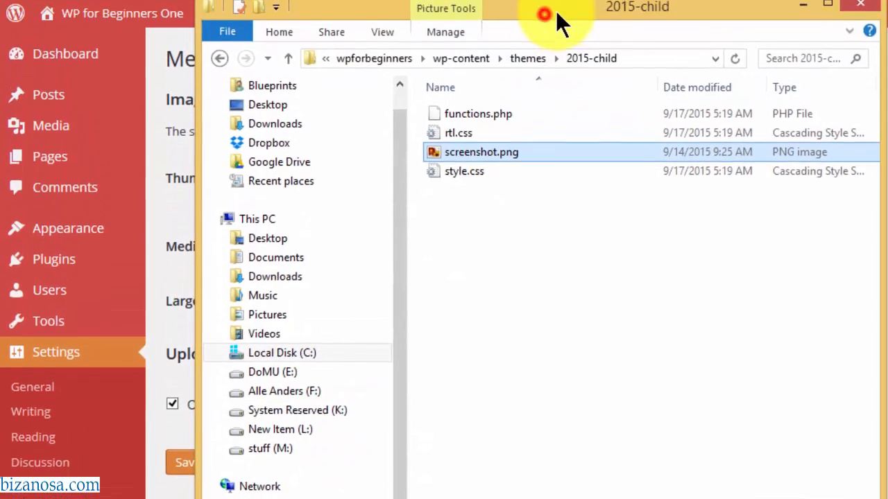
pyautogui.moveTo(556, 11); pyautogui.dragTo(637, 12)
pyautogui.click(554, 45)
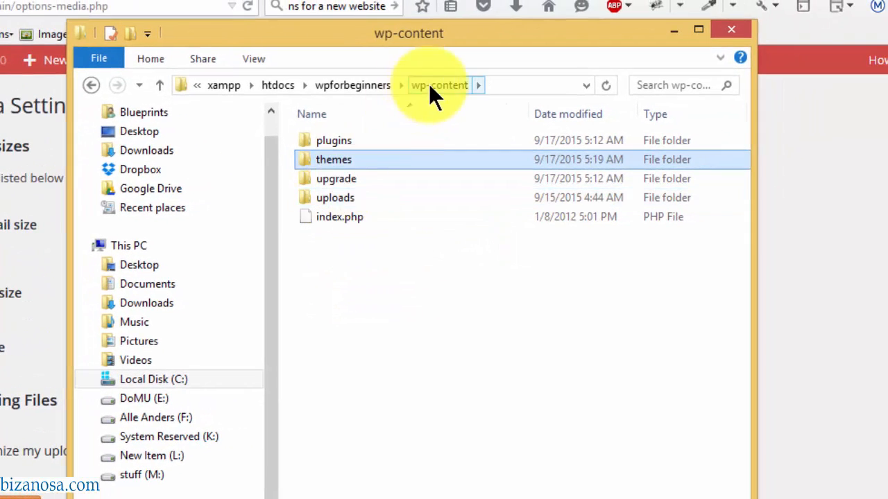
pyautogui.doubleClick(326, 197)
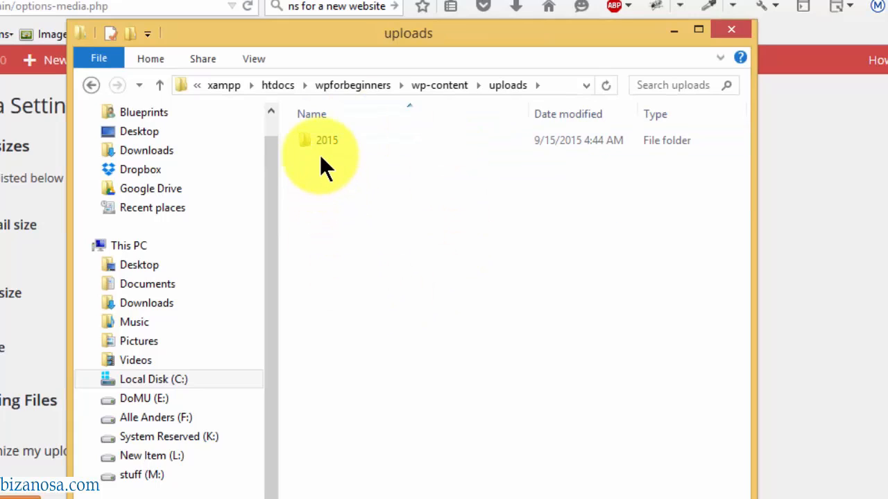
pyautogui.click(319, 141)
pyautogui.doubleClick(319, 140)
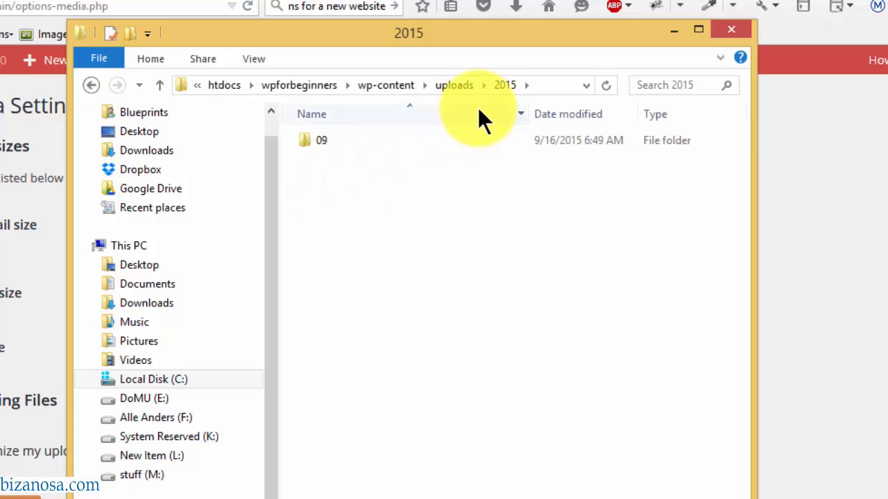
pyautogui.doubleClick(313, 142)
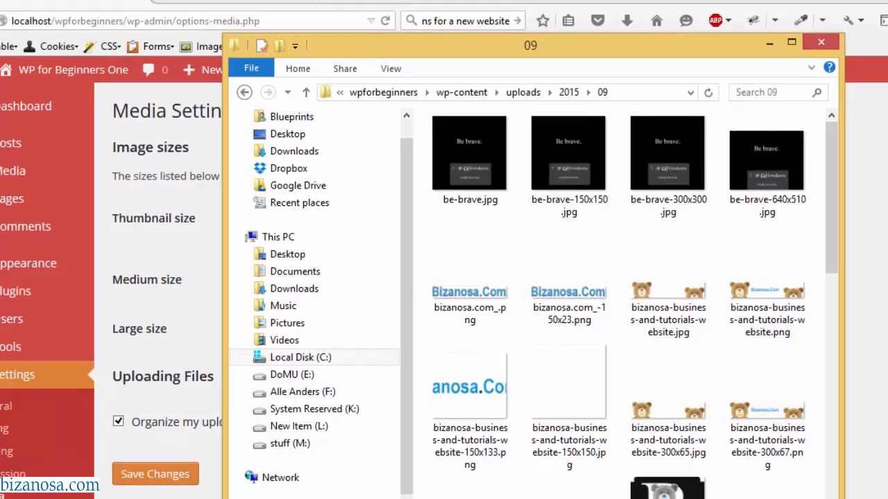
pyautogui.click(798, 243)
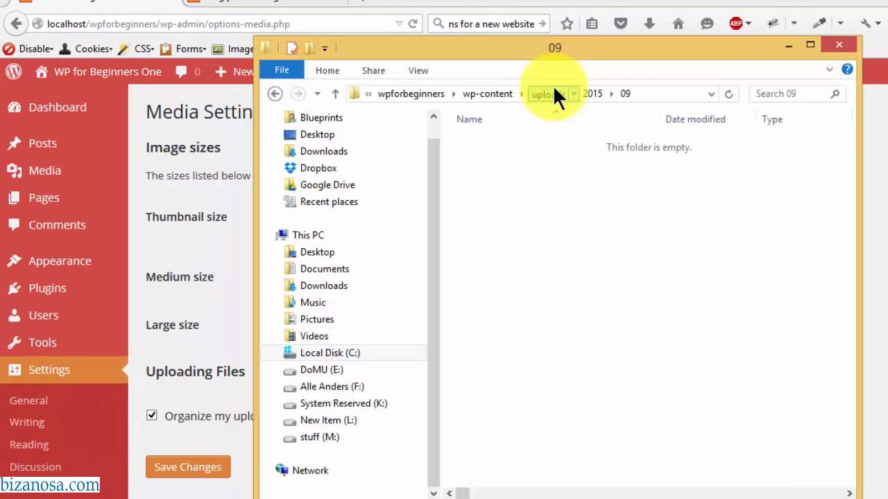
pyautogui.click(548, 92)
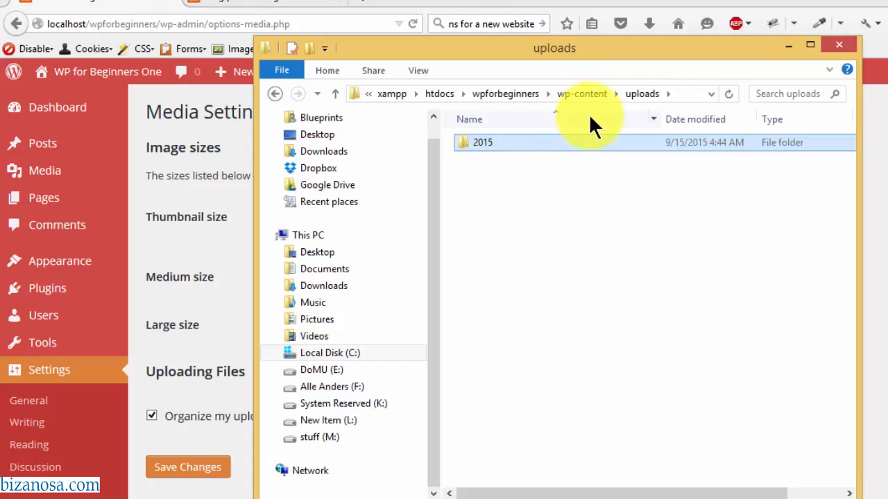
pyautogui.doubleClick(480, 140)
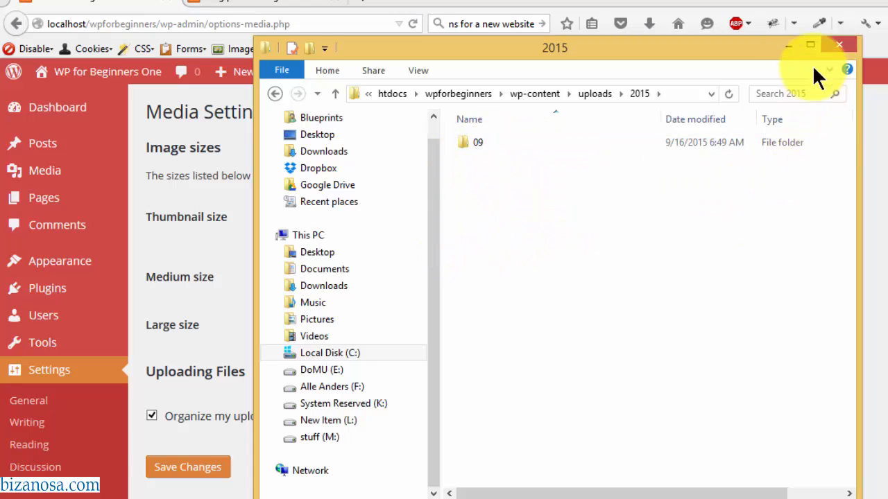
pyautogui.click(787, 45)
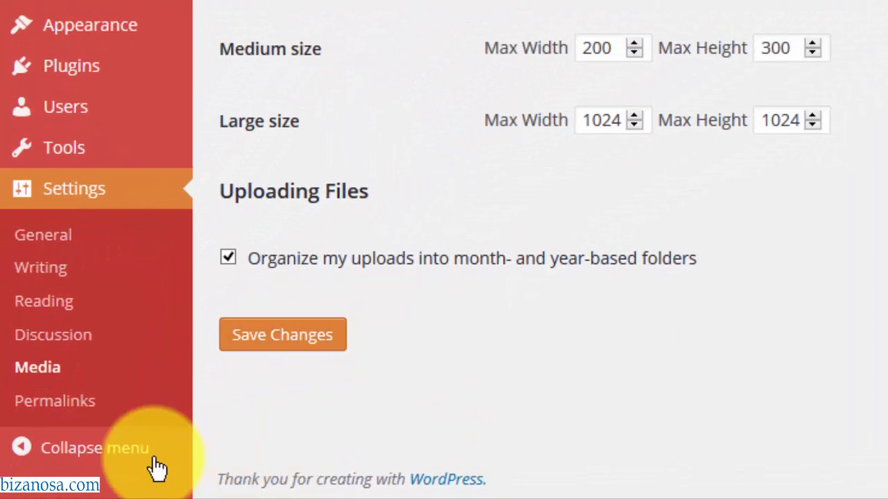
# - Open Settings > Permalinks, where Post name (/%postname%/) is the selected structure
pyautogui.click(64, 402)
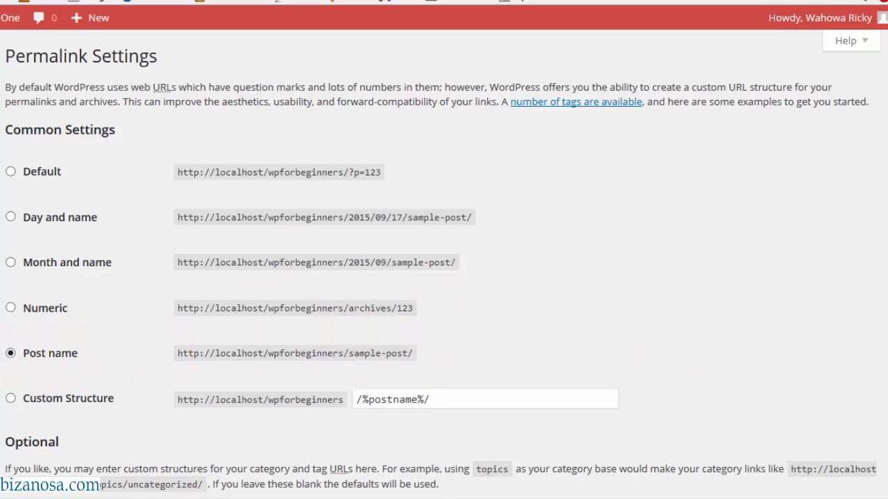
pyautogui.scroll(-3, 882, 139)
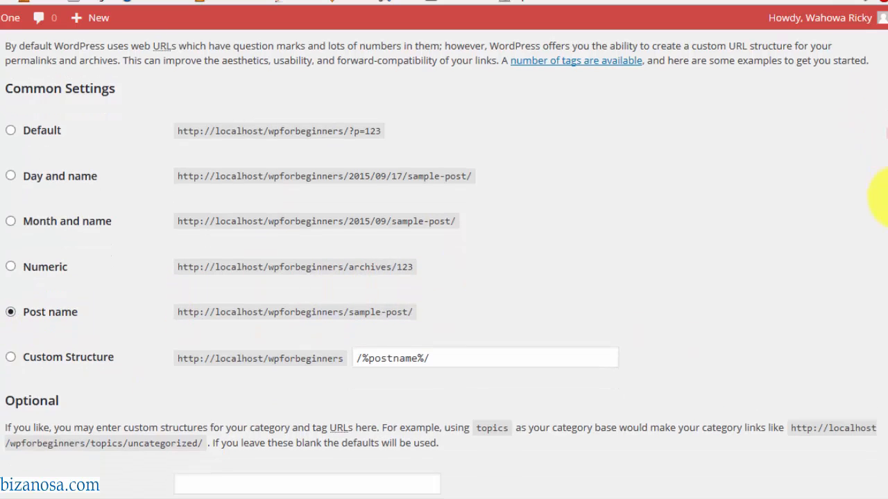
pyautogui.moveTo(887, 257); pyautogui.dragTo(887, 155)
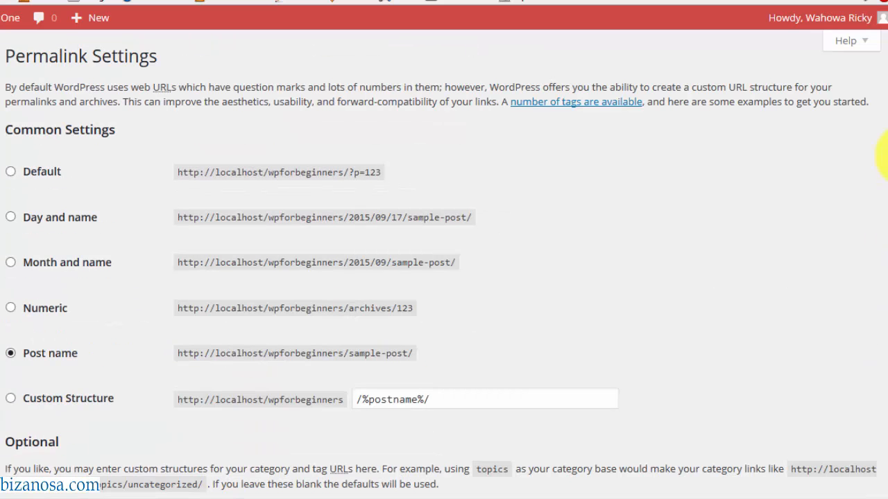
pyautogui.scroll(-3, 166, 323)
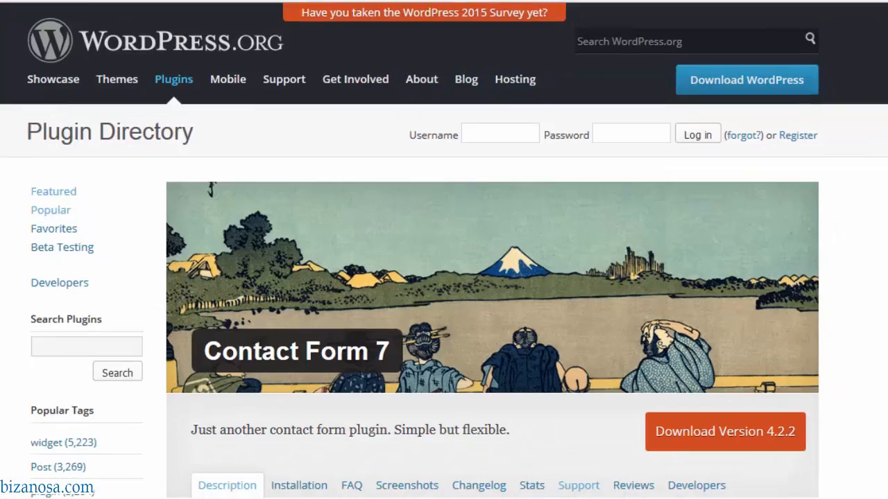
# - Scroll through the Contact Form 7 plugin page, then bring up the important-plugins notes
pyautogui.scroll(-12, 425, 478)
pyautogui.scroll(14, 425, 479)
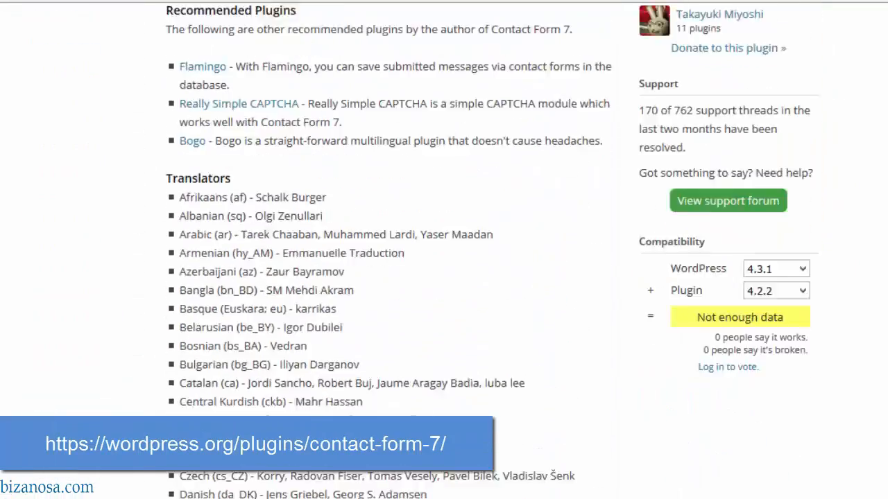
pyautogui.scroll(-12, 846, 174)
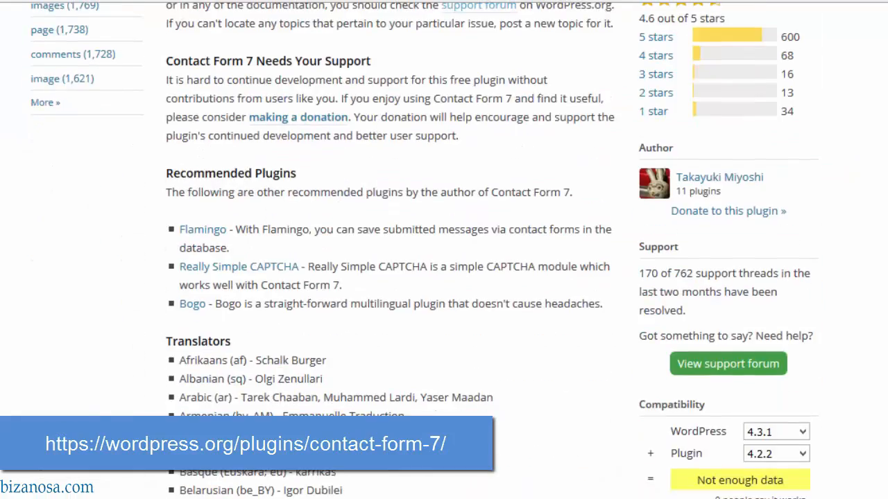
pyautogui.scroll(1, 846, 174)
pyautogui.scroll(8, 492, 250)
pyautogui.scroll(-15, 493, 249)
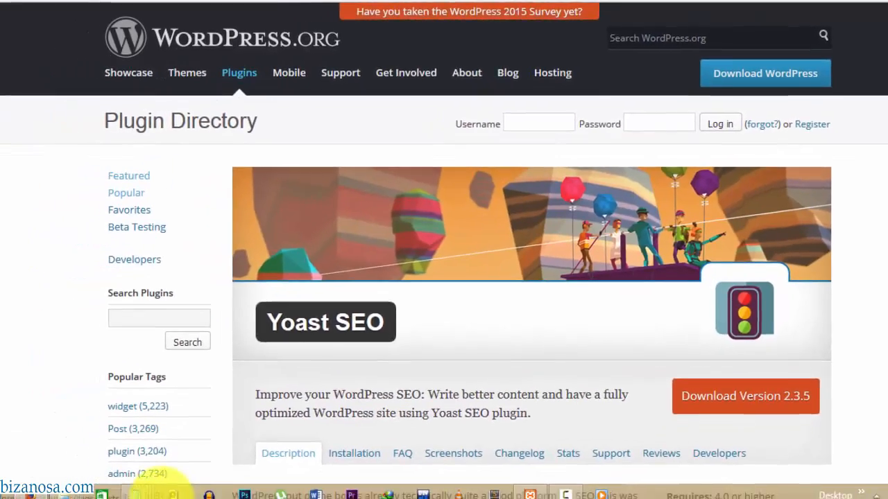
pyautogui.moveTo(155, 476)
pyautogui.click(366, 396)
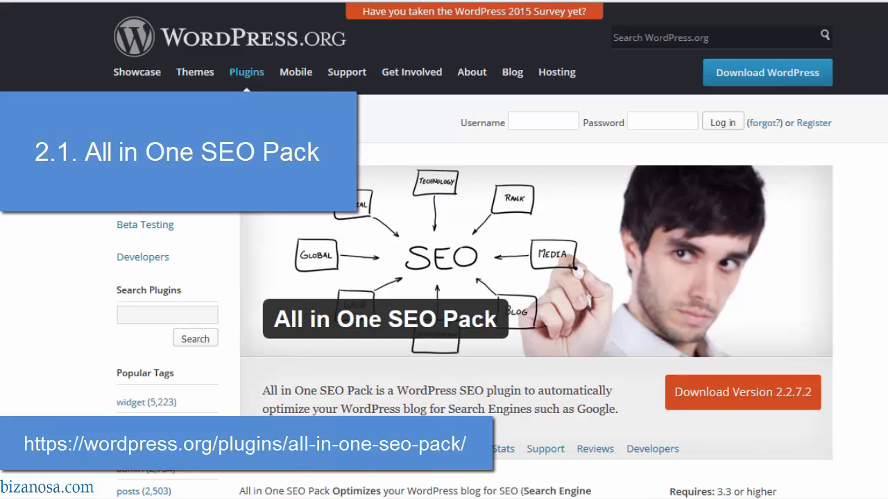
# - Read through the Yoast SEO feature list, then switch to the All in One SEO Pack tab and plugin notes
pyautogui.scroll(-11, 444, 249)
pyautogui.scroll(4, 443, 250)
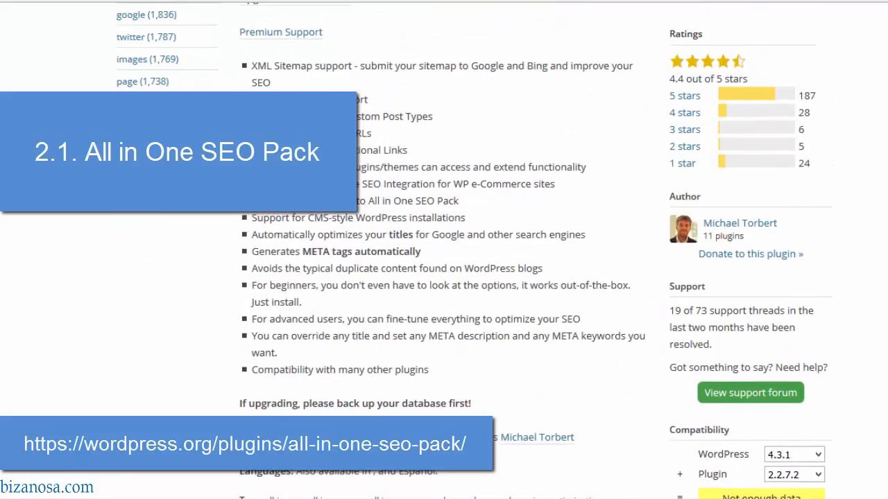
pyautogui.scroll(-2, 444, 250)
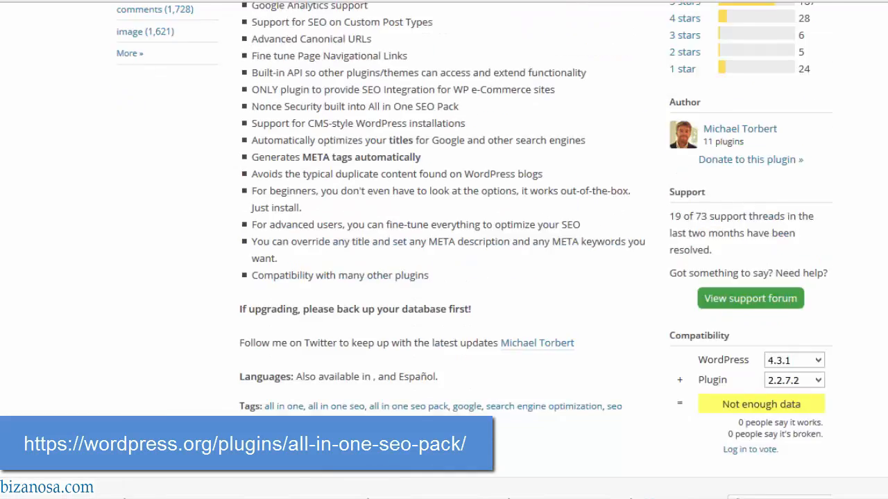
pyautogui.scroll(6, 444, 249)
pyautogui.scroll(3, 444, 250)
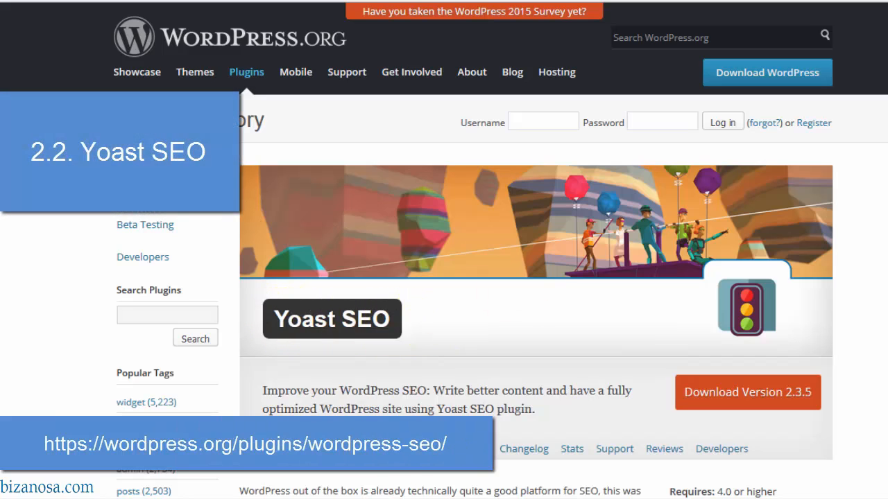
pyautogui.scroll(-6, 444, 277)
pyautogui.scroll(-4, 444, 277)
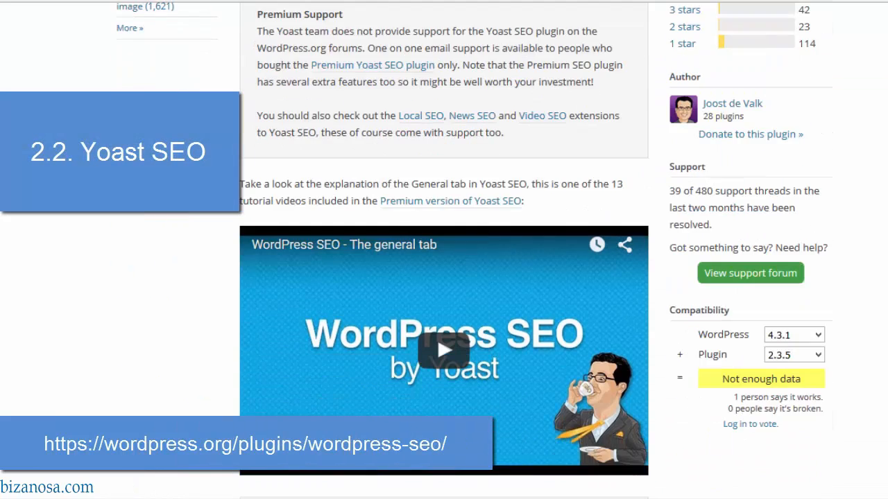
pyautogui.scroll(-2, 444, 278)
pyautogui.scroll(-15, 444, 278)
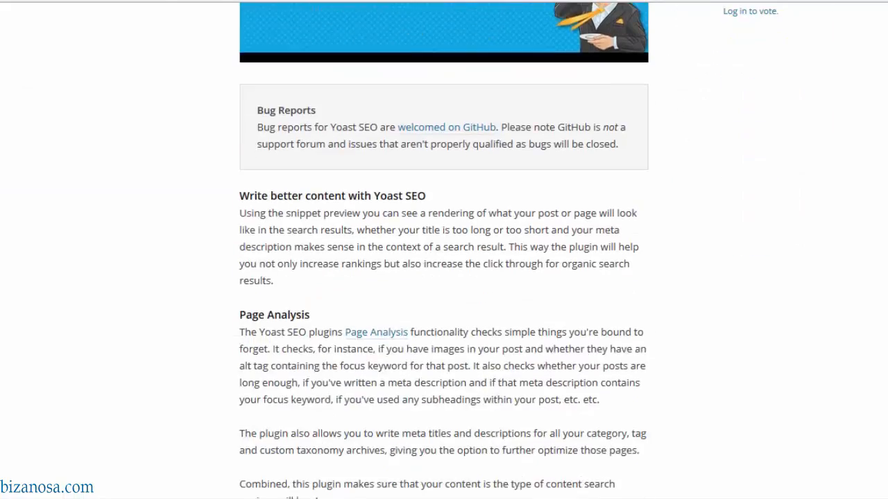
pyautogui.scroll(-5, 443, 277)
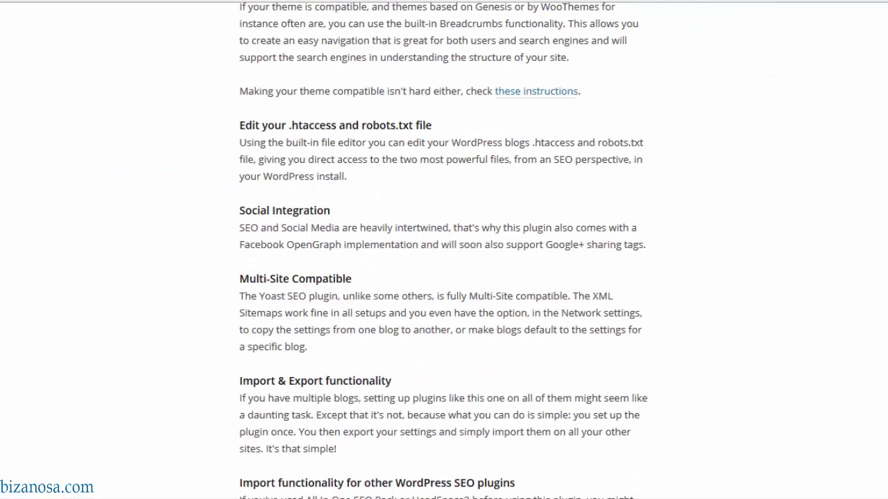
pyautogui.scroll(-3, 444, 277)
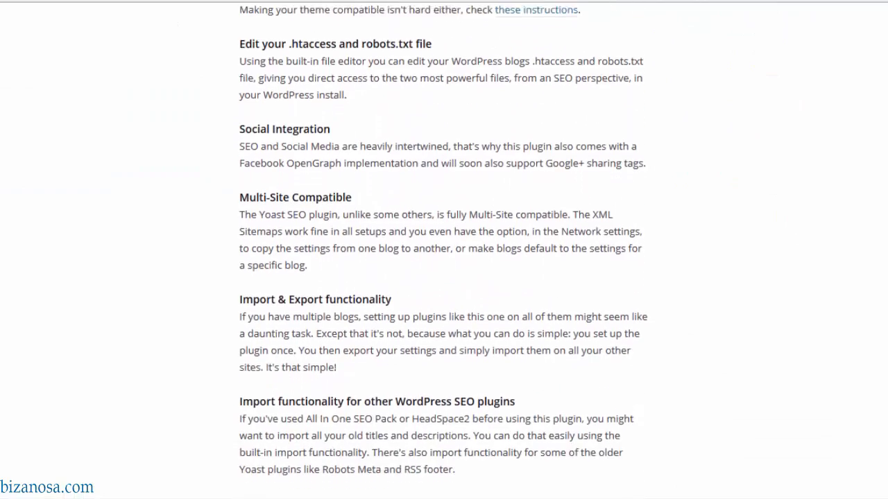
pyautogui.scroll(-5, 444, 278)
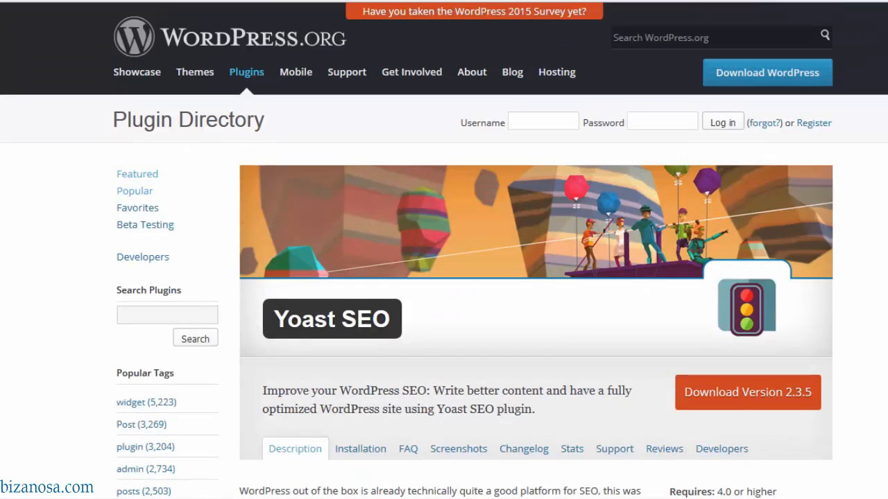
pyautogui.scroll(-4, 518, 354)
pyautogui.scroll(4, 519, 354)
pyautogui.click(323, 1)
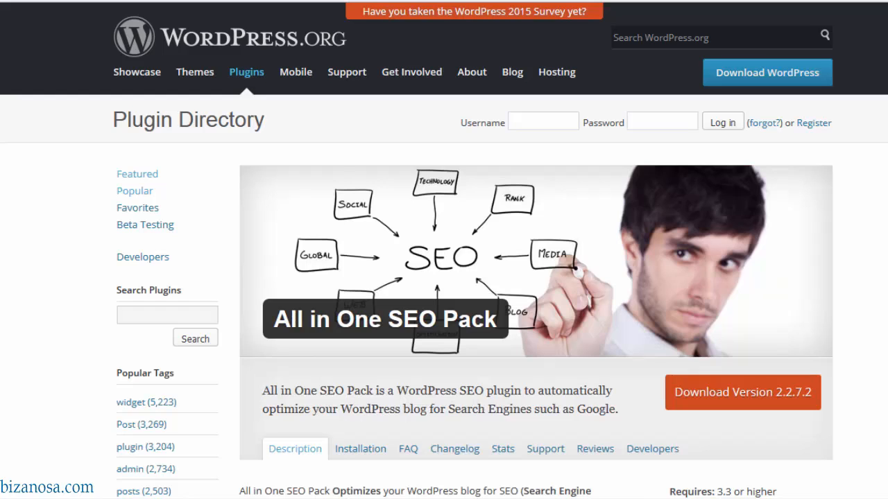
pyautogui.click(104, 497)
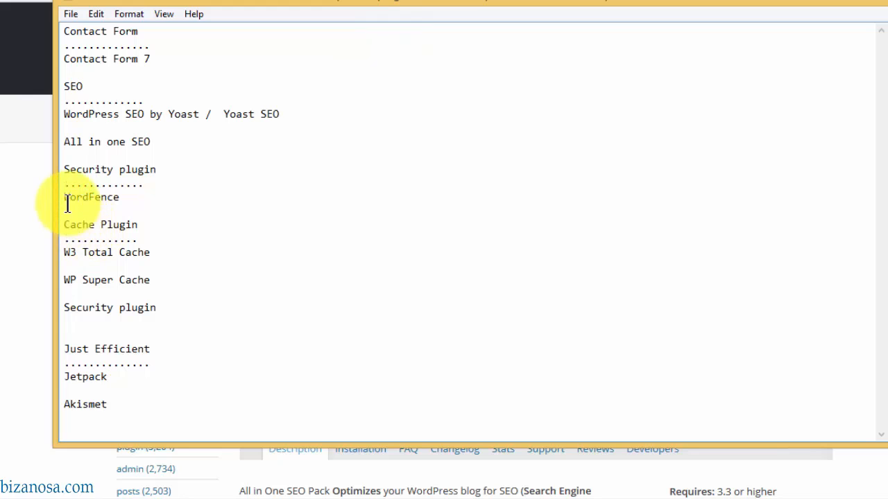
pyautogui.hotkey('alt', 'Tab')
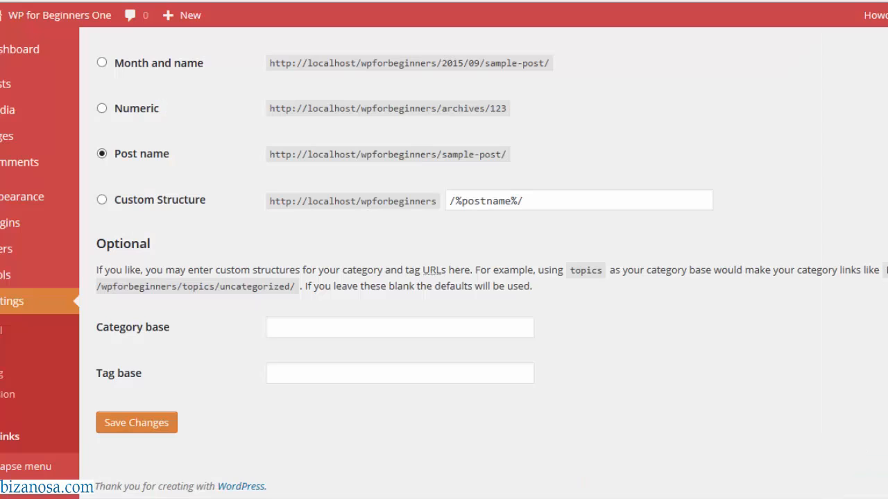
pyautogui.moveTo(832, 10)
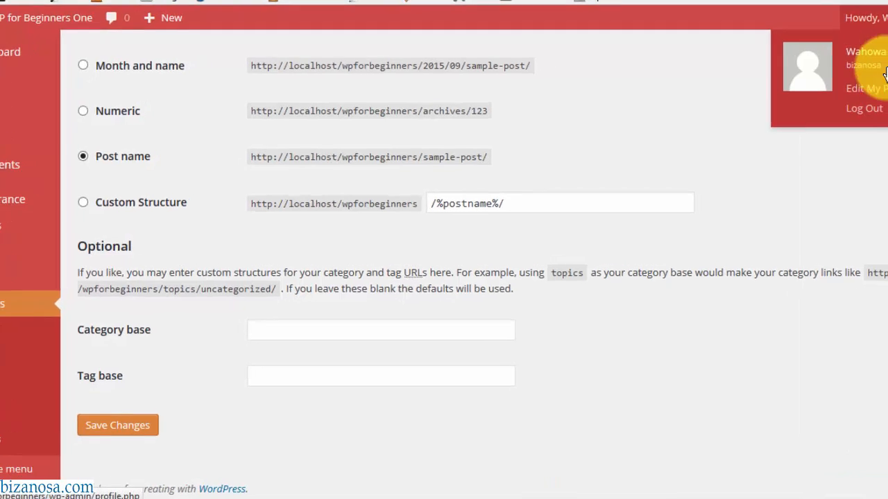
# - Log out, then try logging in with a different username and password, which fails with an incorrect-password error
pyautogui.click(808, 121)
pyautogui.press('BackSpace')
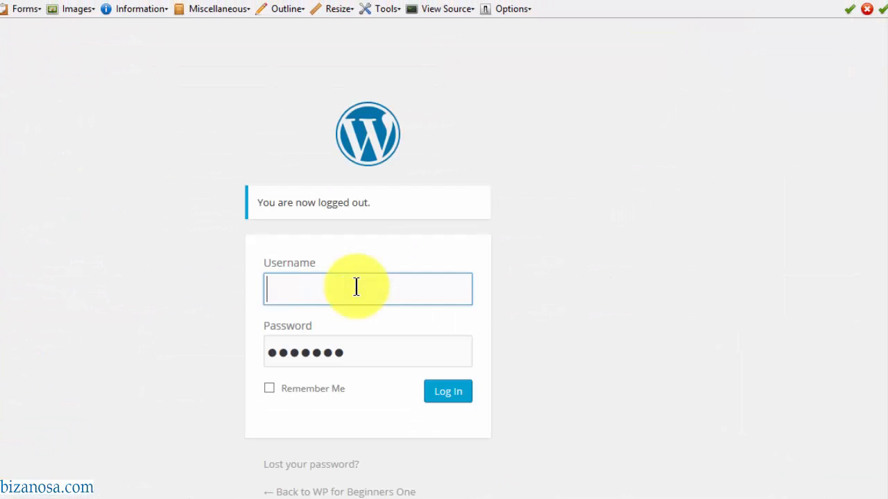
pyautogui.click(303, 286)
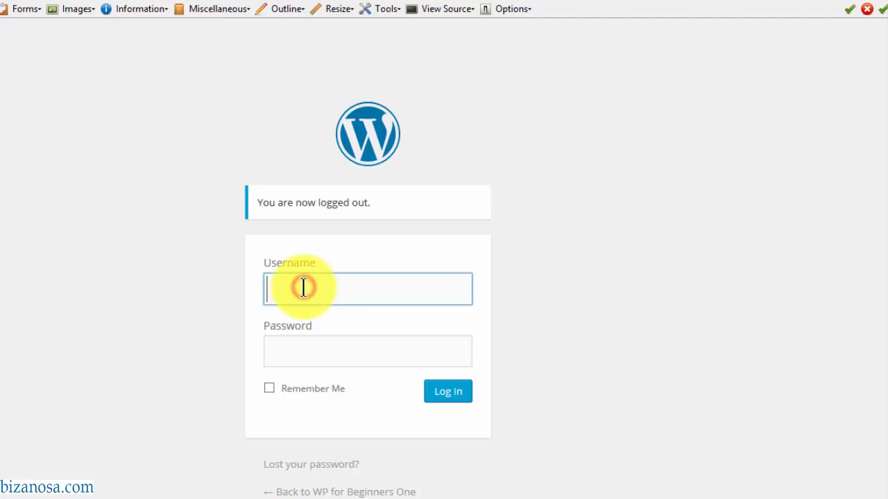
pyautogui.write('b')
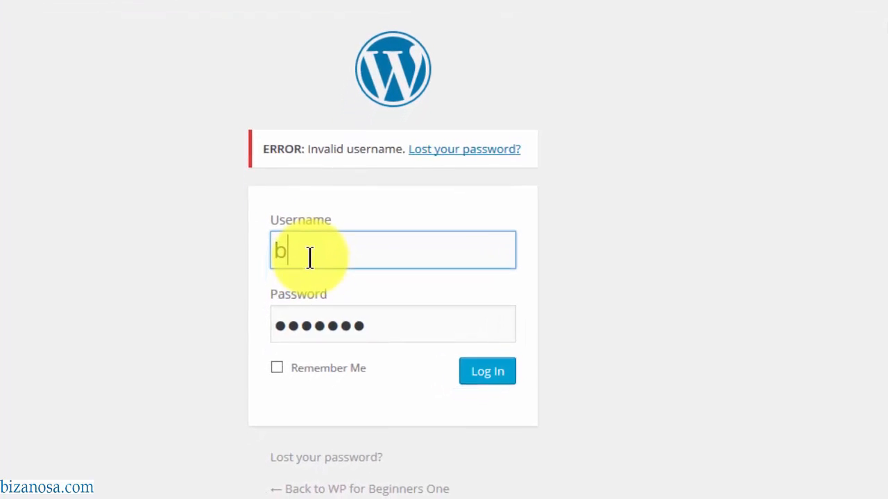
pyautogui.write('i')
pyautogui.write('z')
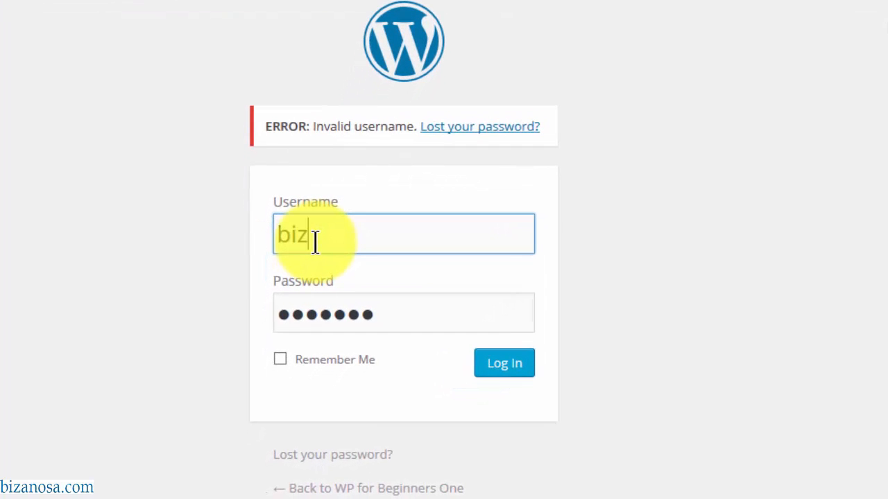
pyautogui.write('anosa')
pyautogui.click(393, 316)
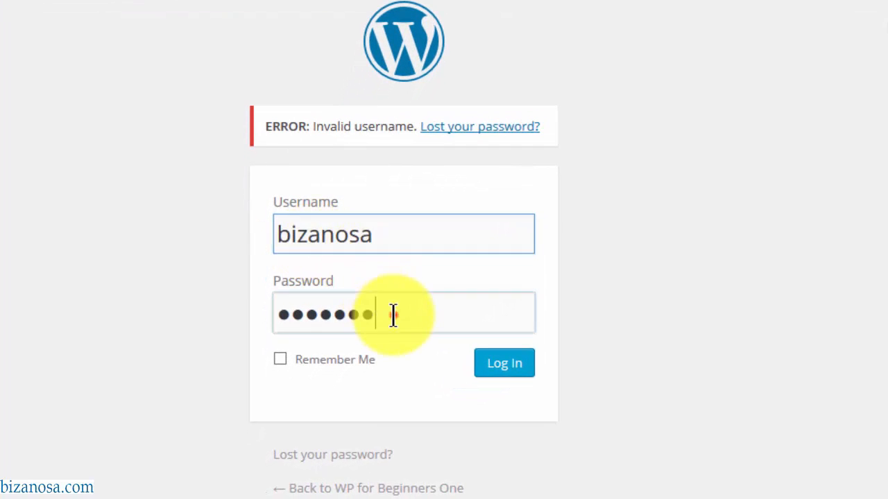
pyautogui.moveTo(393, 317); pyautogui.dragTo(172, 301)
pyautogui.write('••')
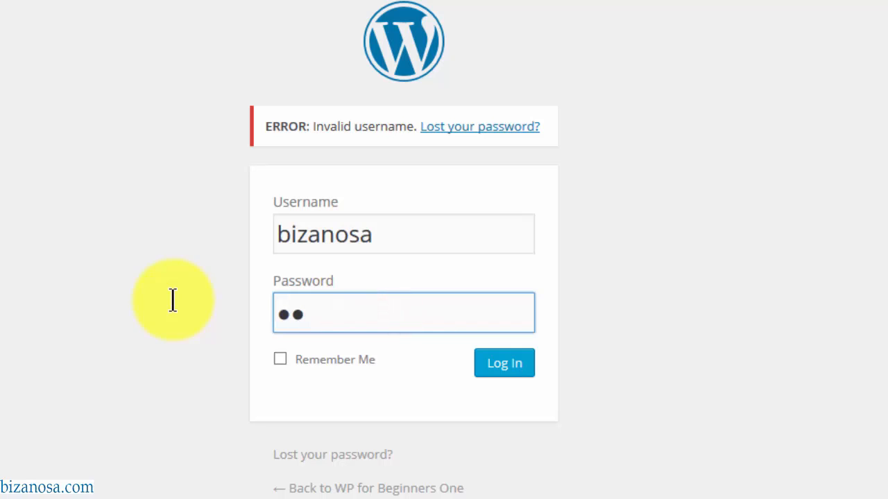
pyautogui.write('••')
pyautogui.click(489, 375)
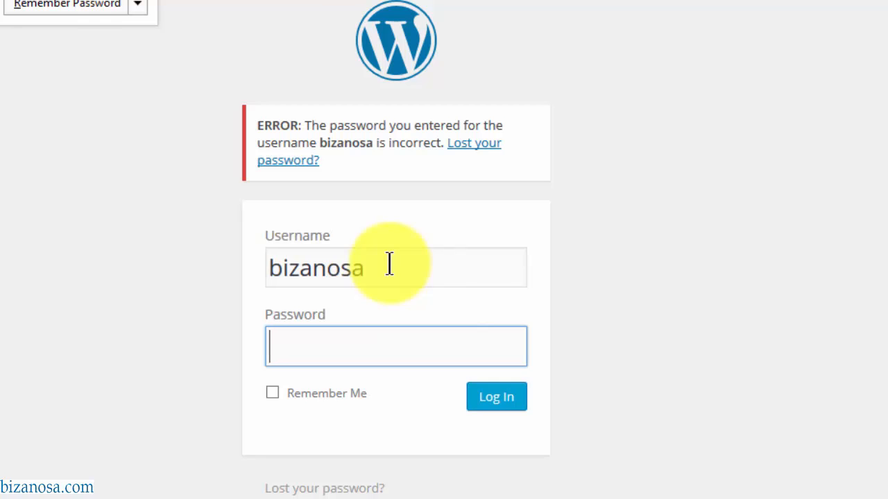
# - Reselect the entered username and return to the password field to retype the password
pyautogui.doubleClick(337, 267)
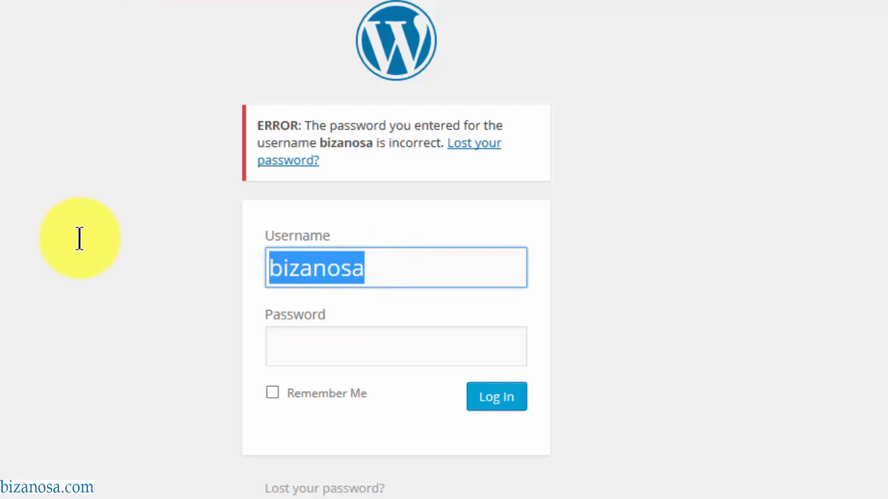
pyautogui.click(290, 263)
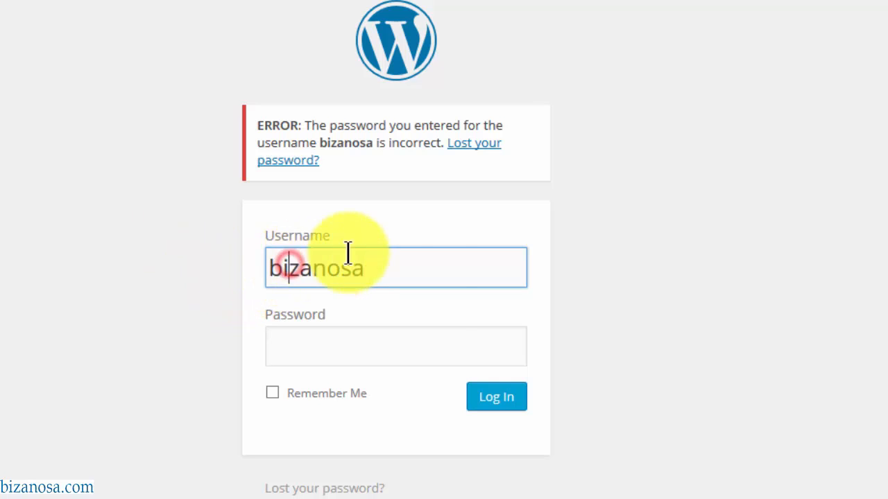
pyautogui.click(299, 349)
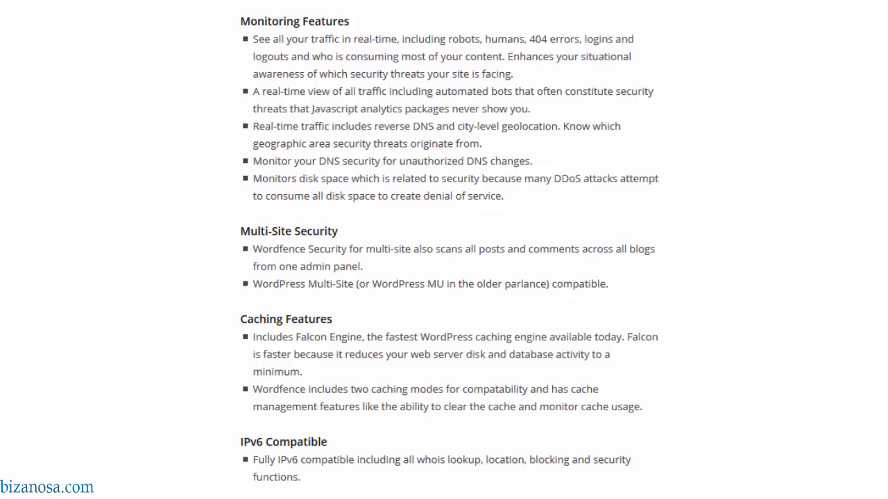
# - Review the Wordfence Security features, then bring the recommended-plugins list back to the front
pyautogui.scroll(-8, 444, 250)
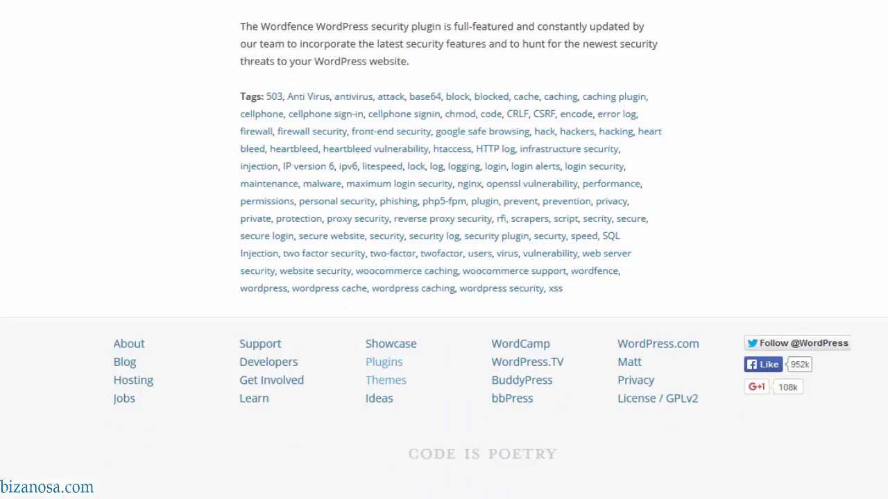
pyautogui.scroll(20, 444, 249)
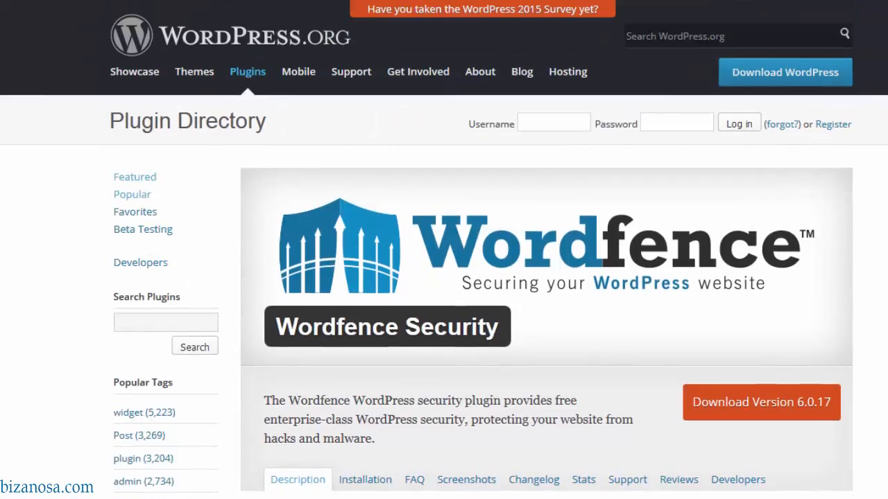
pyautogui.scroll(-7, 444, 249)
pyautogui.scroll(7, 444, 250)
pyautogui.scroll(-9, 444, 249)
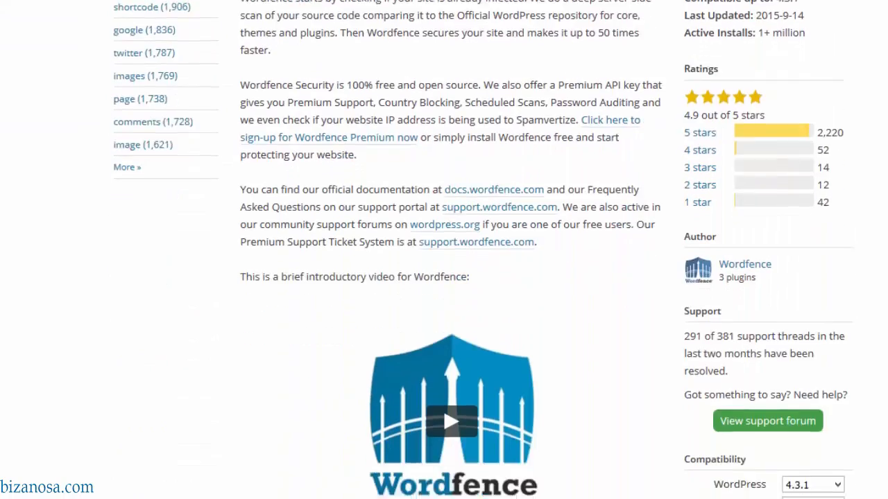
pyautogui.scroll(-8, 444, 250)
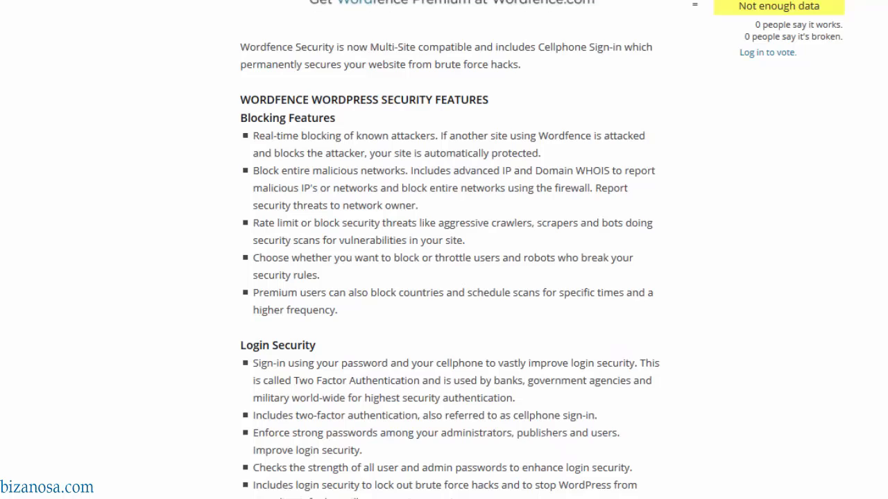
pyautogui.scroll(4, 444, 250)
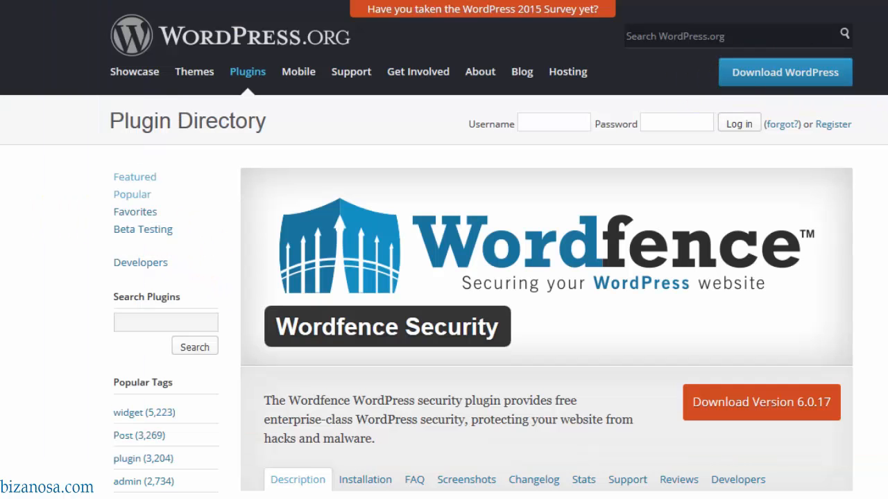
pyautogui.scroll(-11, 443, 277)
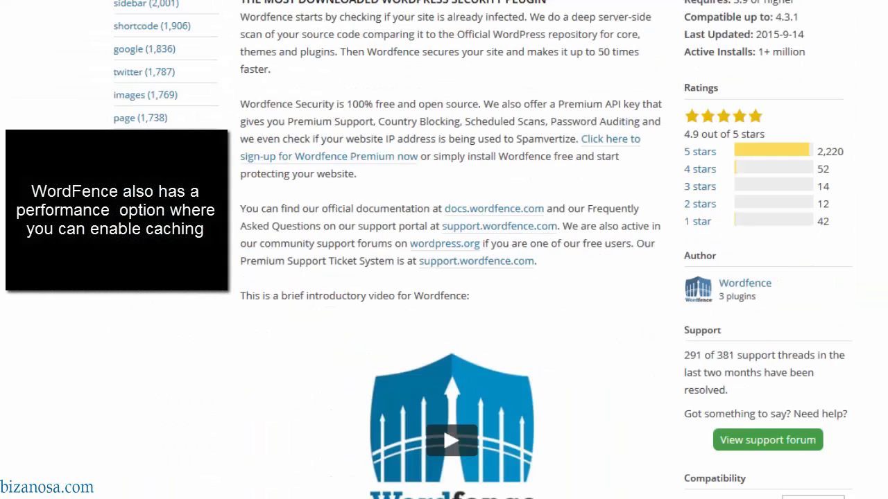
pyautogui.scroll(-4, 444, 278)
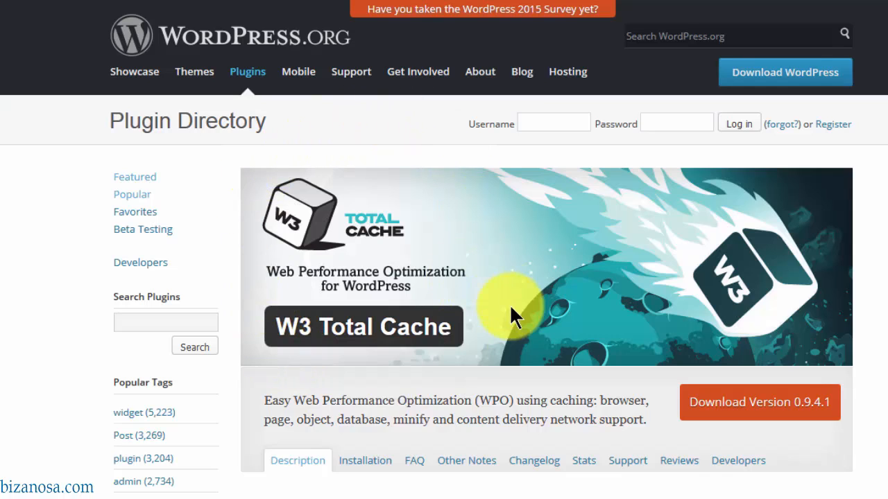
pyautogui.hotkey('alt', 'Tab')
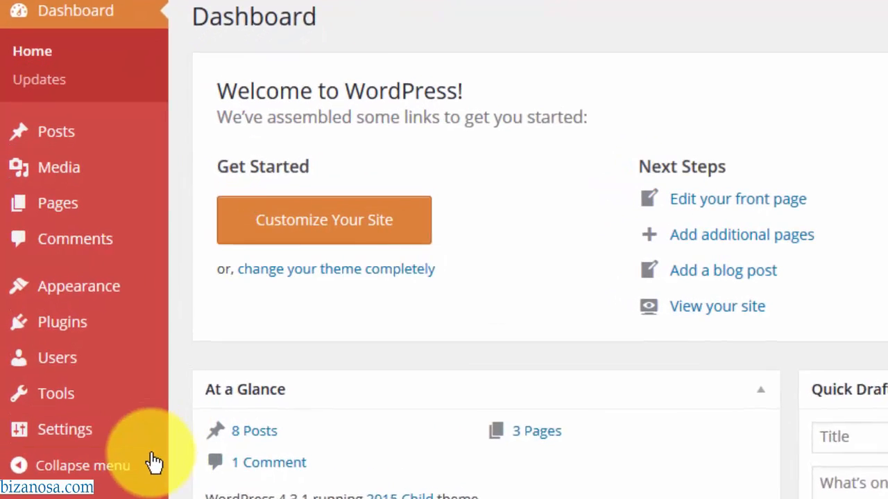
# - Go to the Plugins page from the WordPress admin sidebar
pyautogui.moveTo(82, 345)
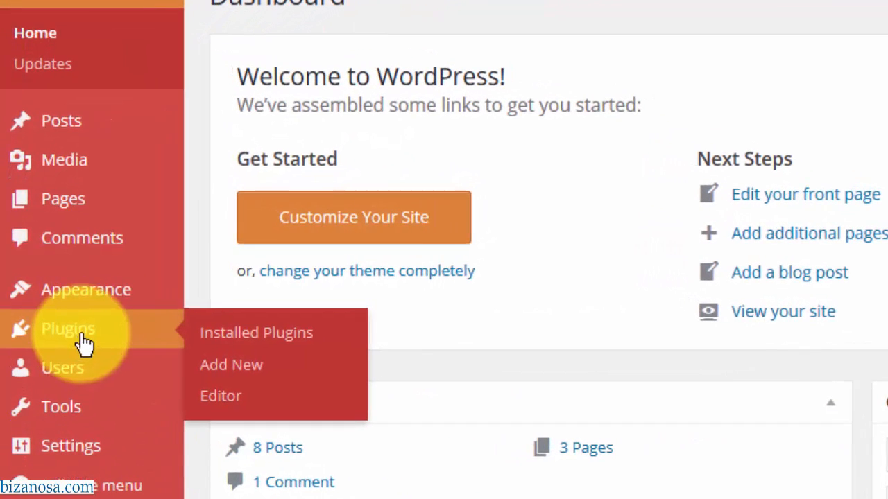
pyautogui.click(135, 329)
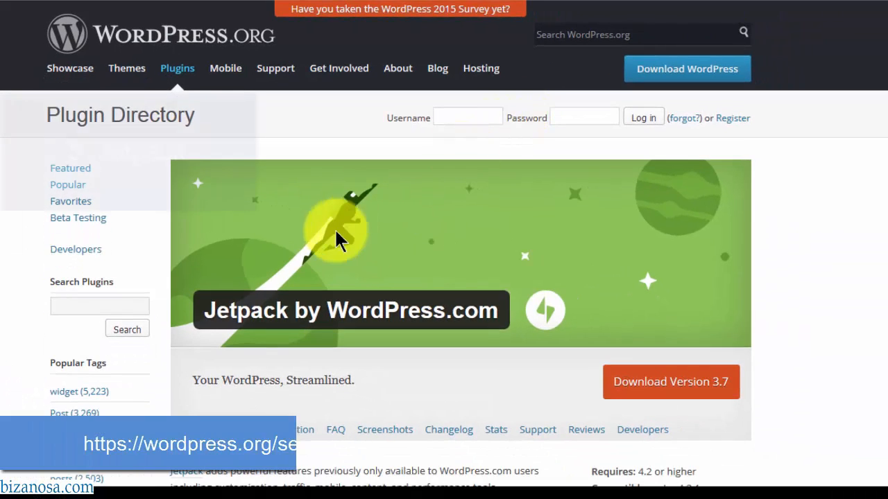
pyautogui.scroll(-3, 881, 70)
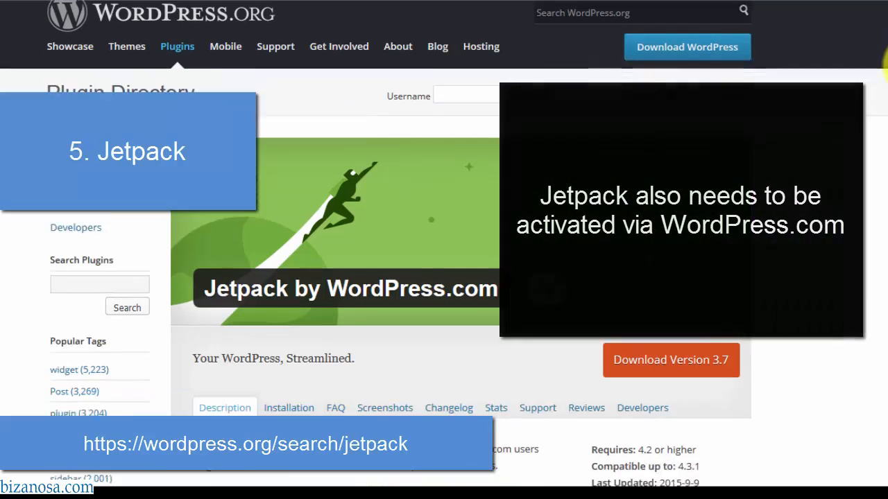
pyautogui.scroll(-3, 884, 104)
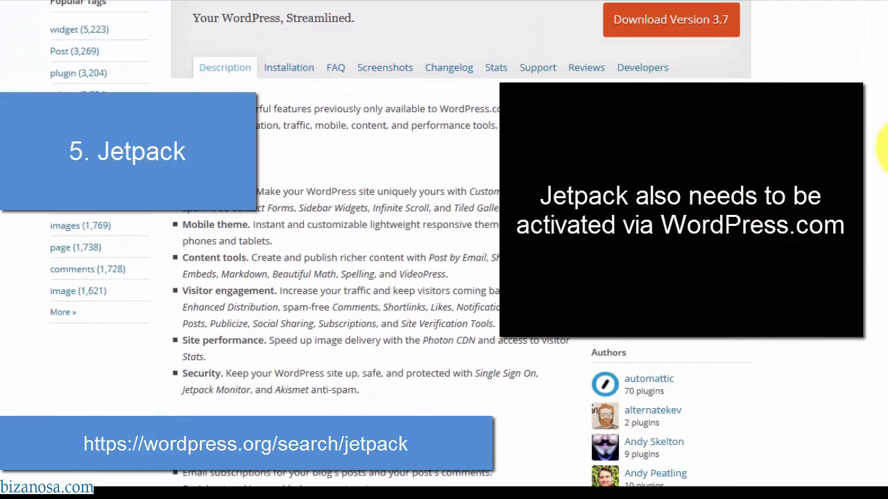
pyautogui.scroll(10, 885, 138)
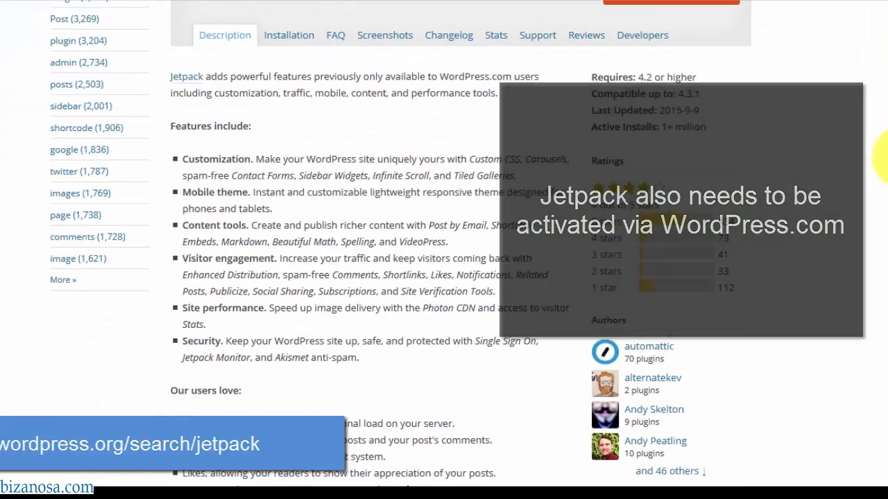